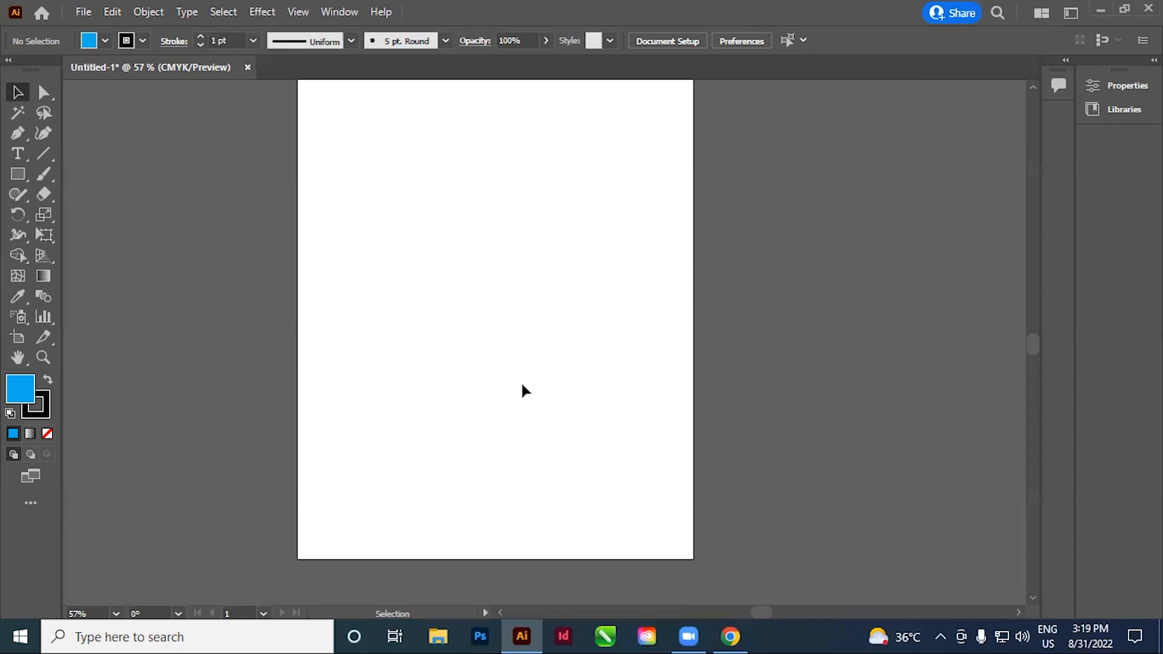
pyautogui.press('space')
pyautogui.moveTo(628, 197); pyautogui.dragTo(565, 310)
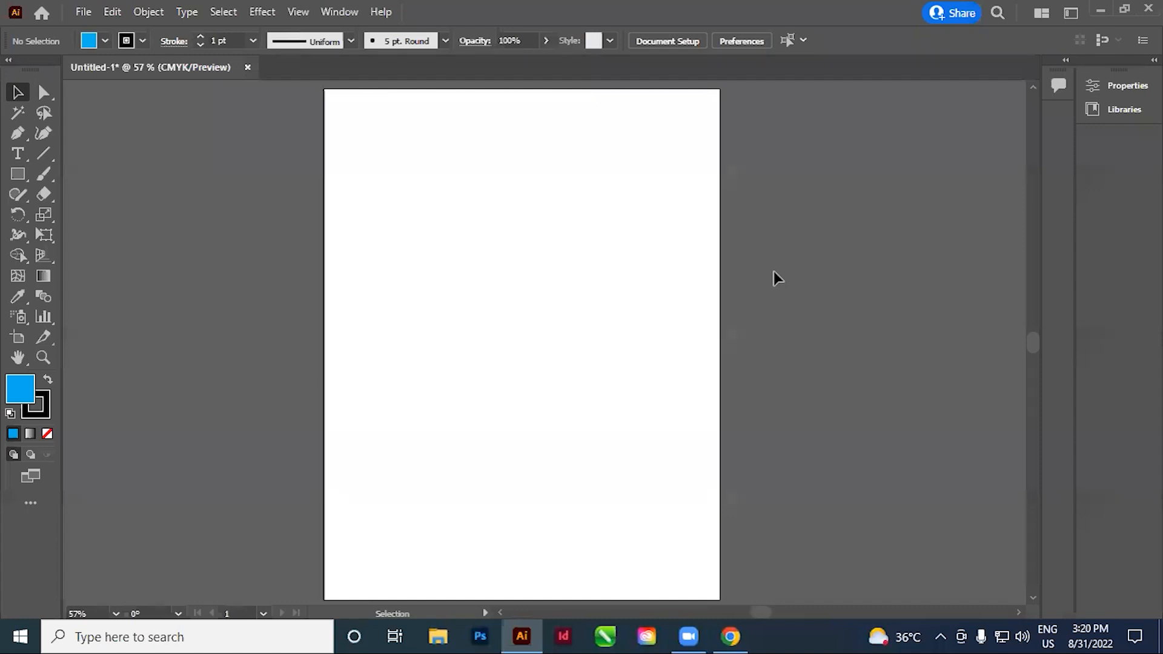
pyautogui.press('space')
pyautogui.moveTo(592, 307)
pyautogui.mouseDown()
pyautogui.moveTo(600, 294)
pyautogui.moveTo(591, 298)
pyautogui.mouseUp()
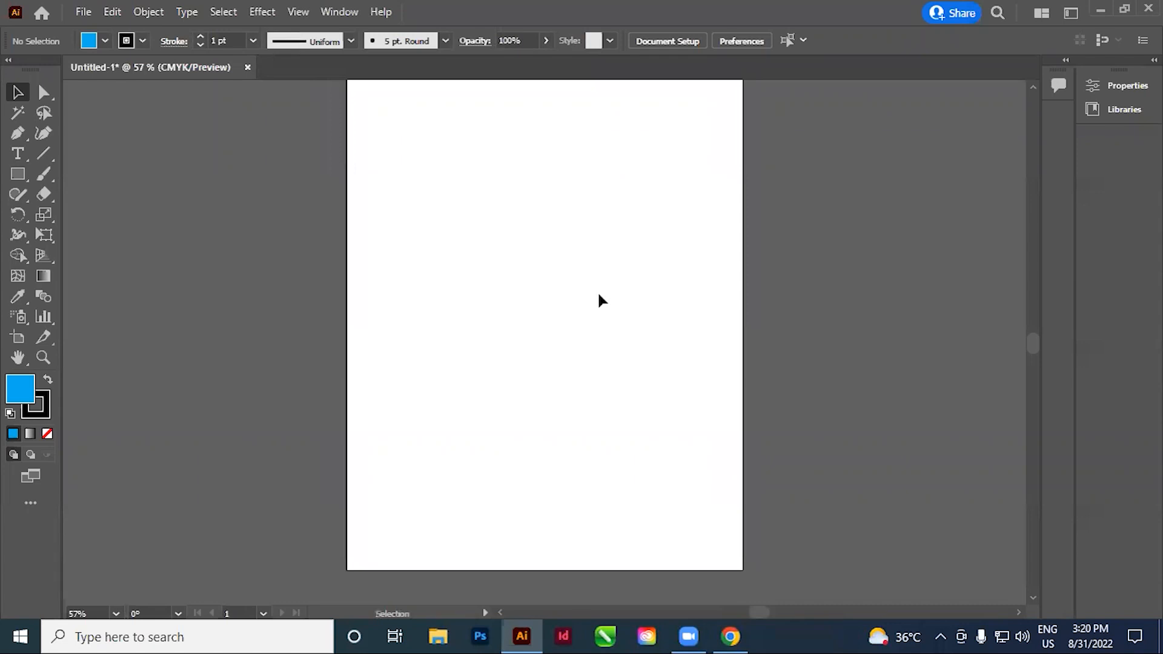
pyautogui.press('space')
pyautogui.moveTo(653, 364); pyautogui.dragTo(649, 364)
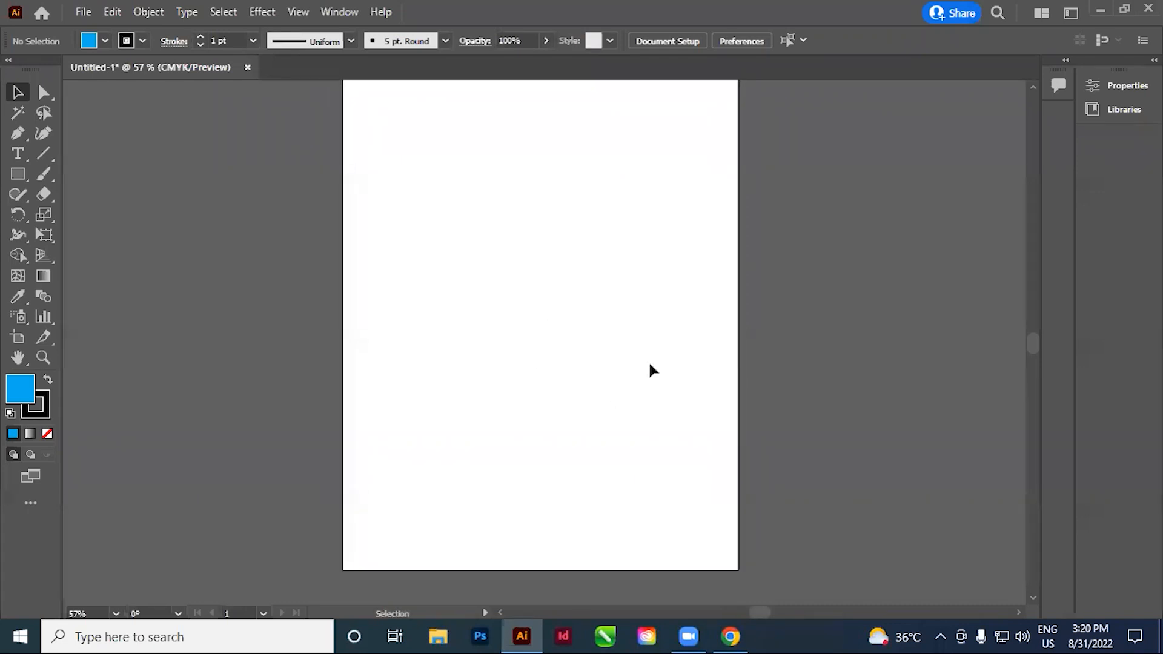
# Switch to Chrome, search Google for "social media post" in a new tab and open the orange Summer Fashion Sale image
pyautogui.click(731, 636)
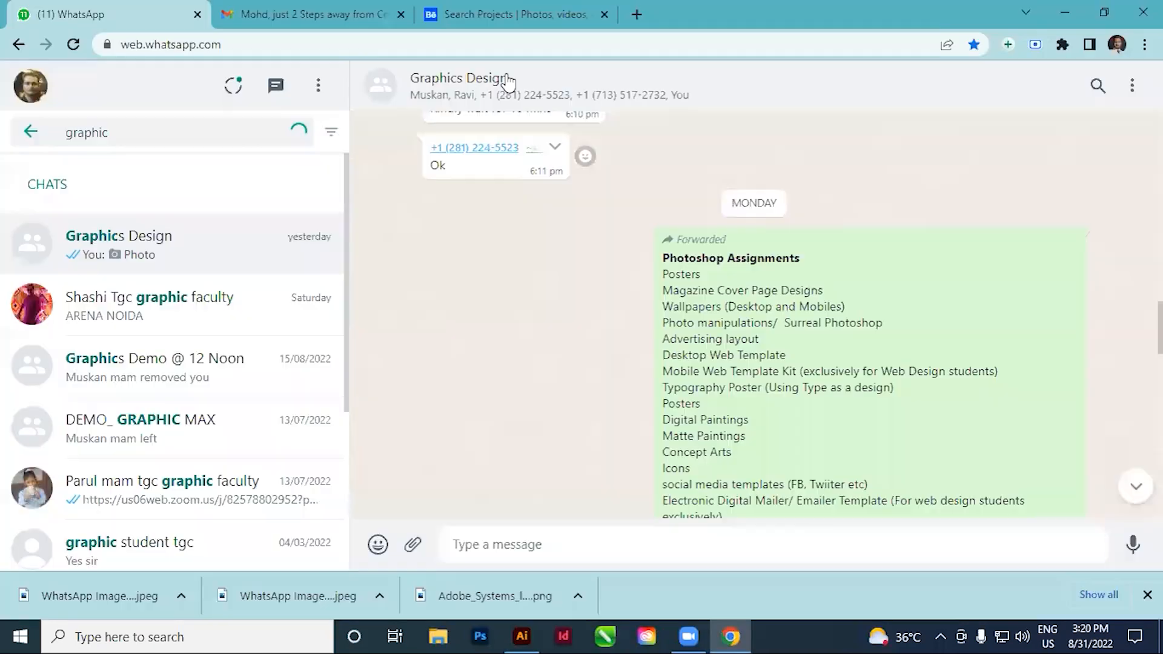
pyautogui.click(613, 18)
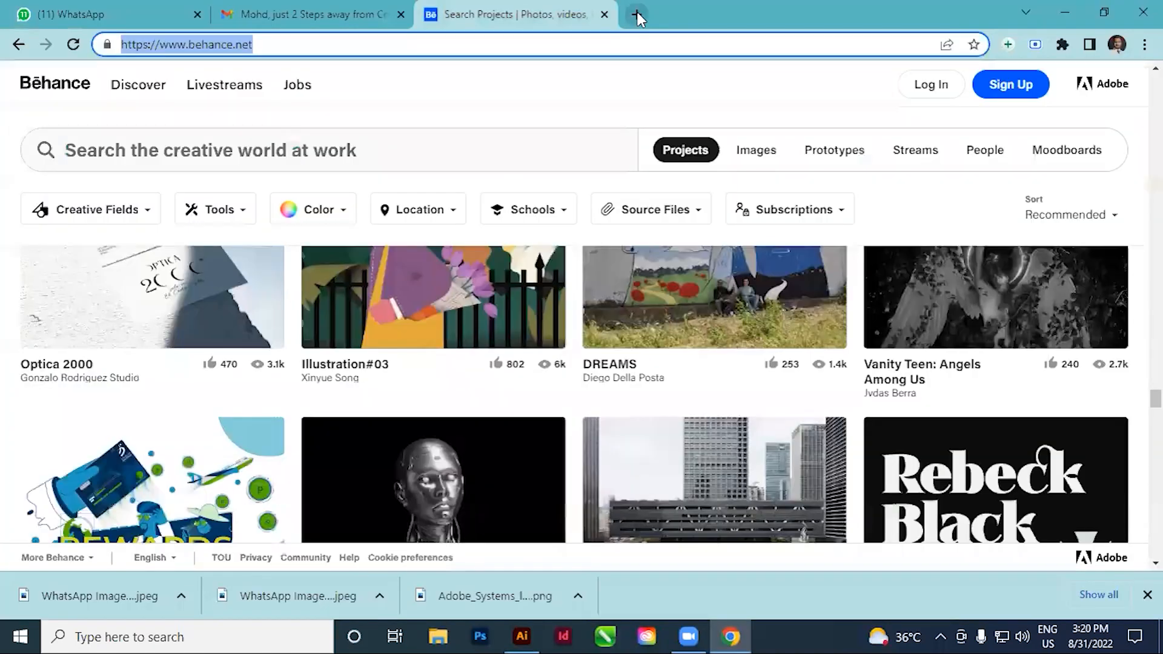
pyautogui.click(636, 14)
pyautogui.click(430, 289)
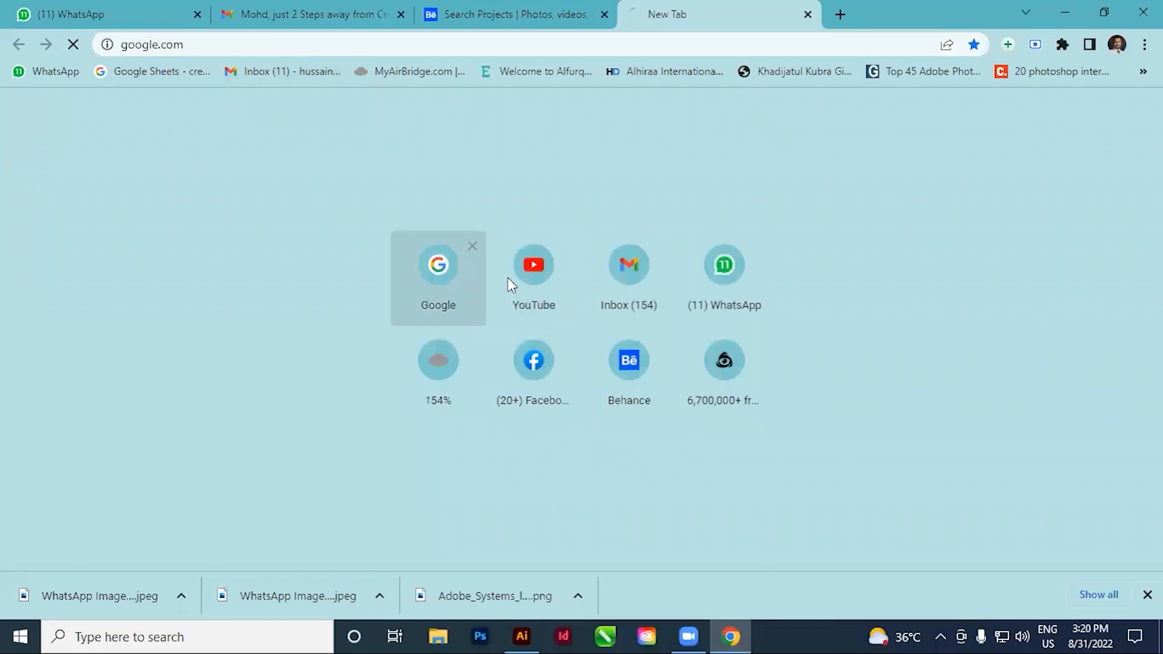
pyautogui.click(402, 240)
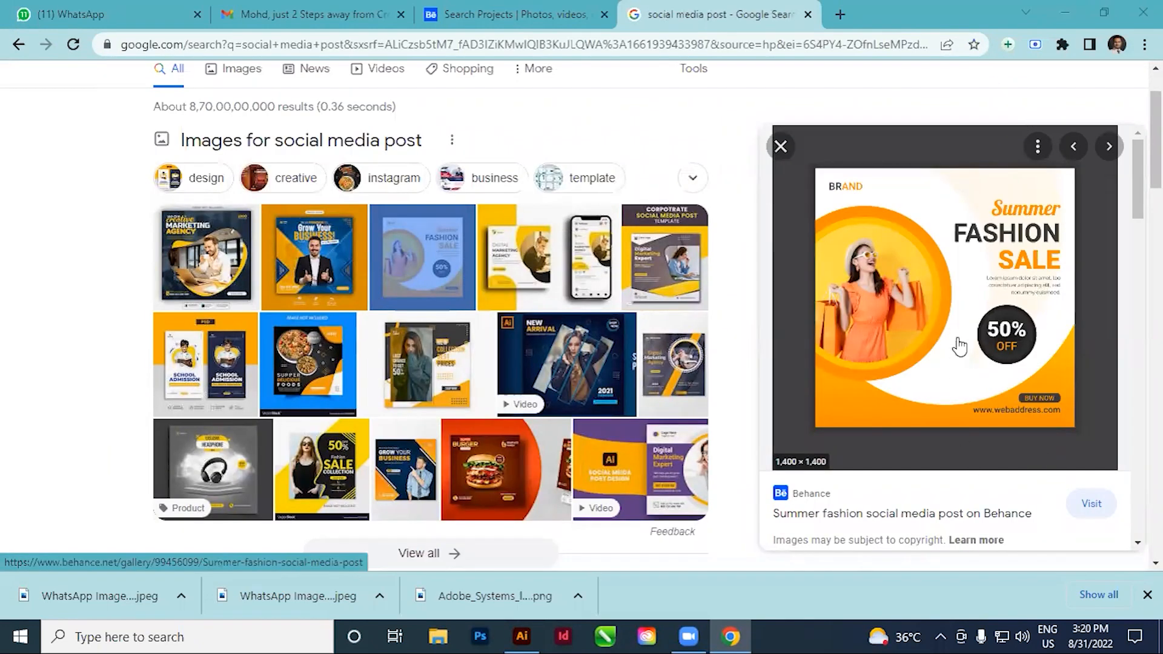
# Copy the Summer Fashion Sale image and paste it into the Illustrator document
pyautogui.rightClick(907, 320)
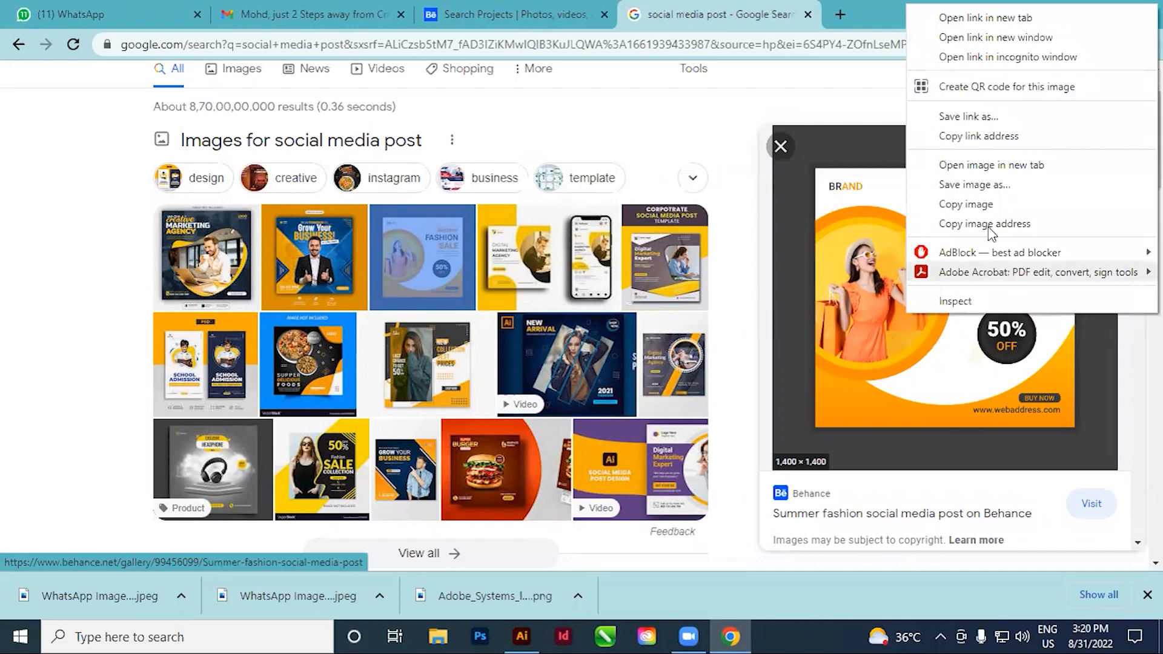
pyautogui.click(965, 205)
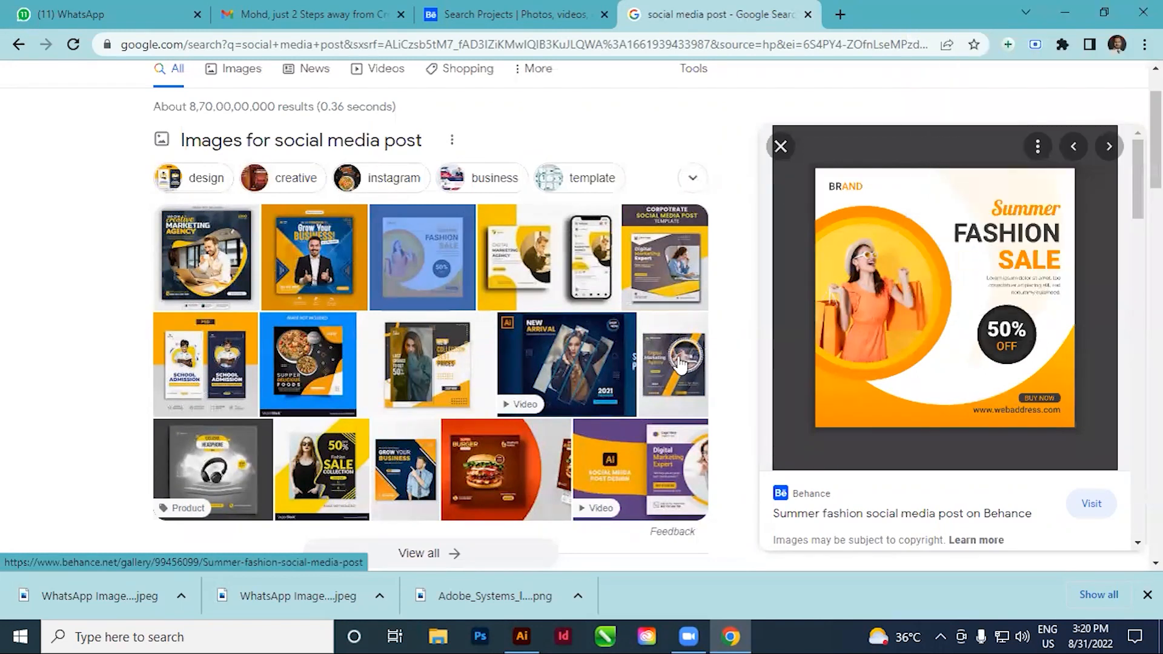
pyautogui.click(525, 636)
pyautogui.press('ctrl')
pyautogui.hotkey('ctrl', 'v')
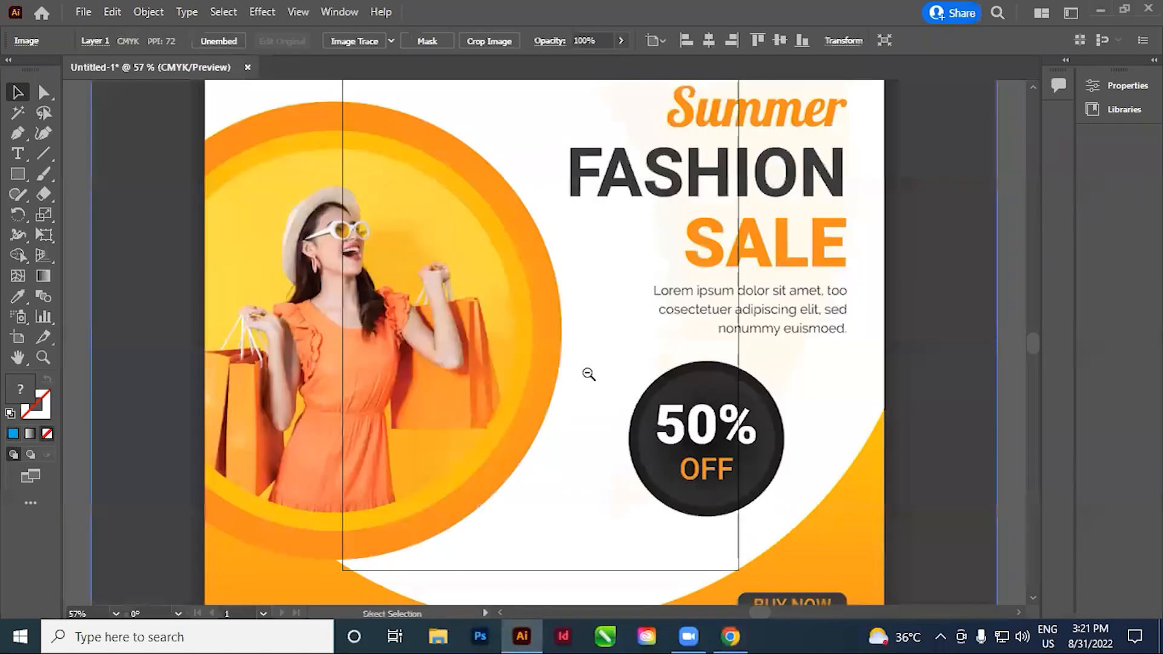
# Move the pasted image off the artboard so that it sits clear of the artboard's left side
pyautogui.scroll(-4, 548, 332)
pyautogui.click(683, 395)
pyautogui.moveTo(632, 394); pyautogui.dragTo(359, 366)
pyautogui.click(445, 397)
pyautogui.press('space')
pyautogui.moveTo(473, 401); pyautogui.dragTo(538, 378)
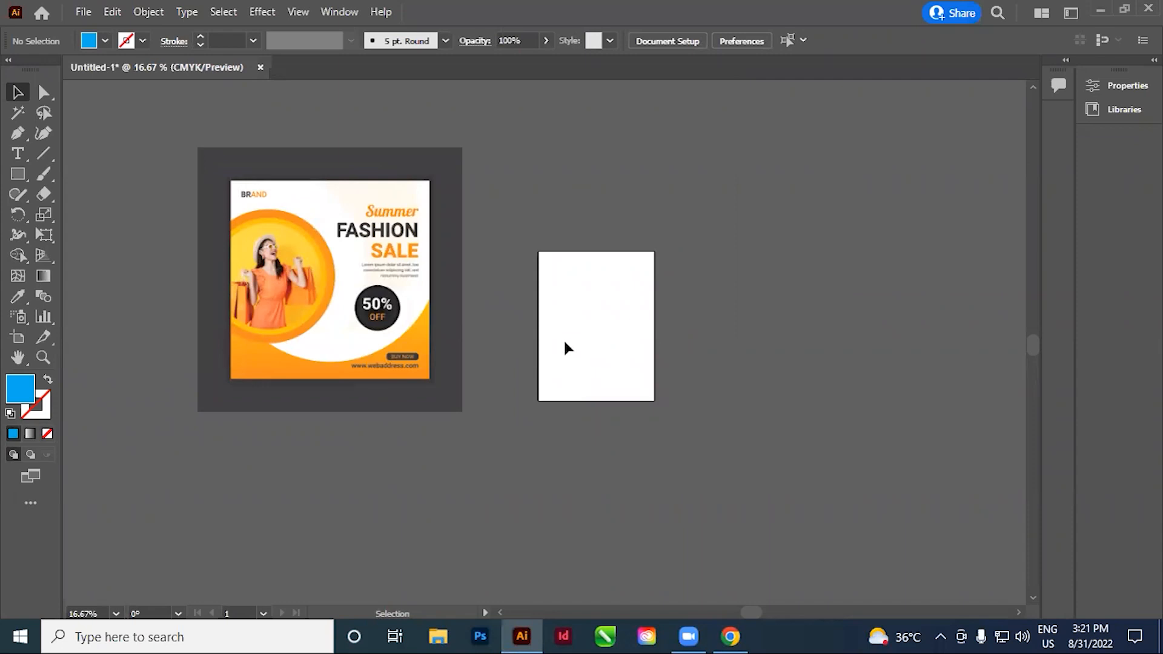
pyautogui.press('space')
pyautogui.moveTo(610, 392); pyautogui.dragTo(563, 399)
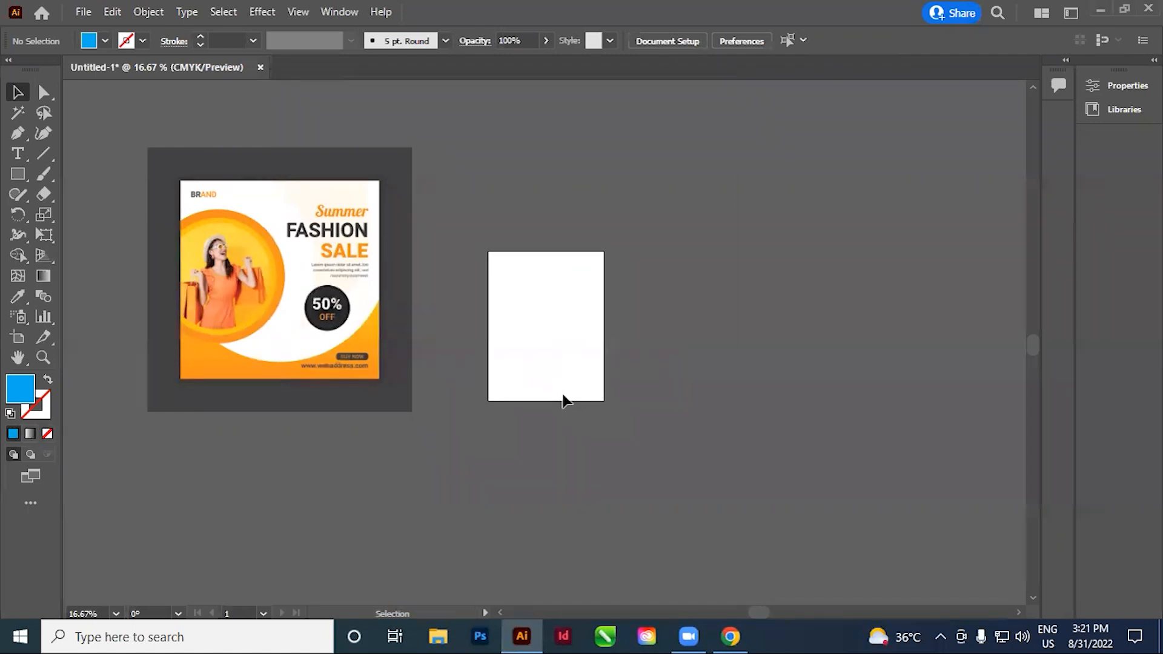
pyautogui.moveTo(568, 414); pyautogui.dragTo(592, 402)
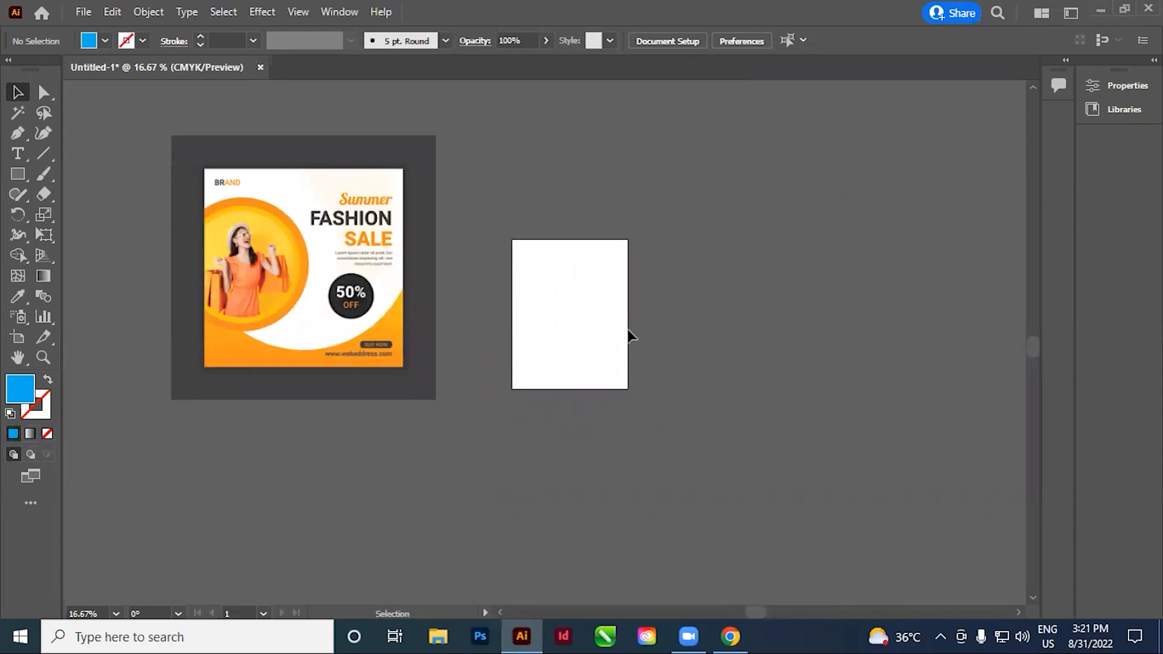
pyautogui.moveTo(610, 342); pyautogui.dragTo(623, 327)
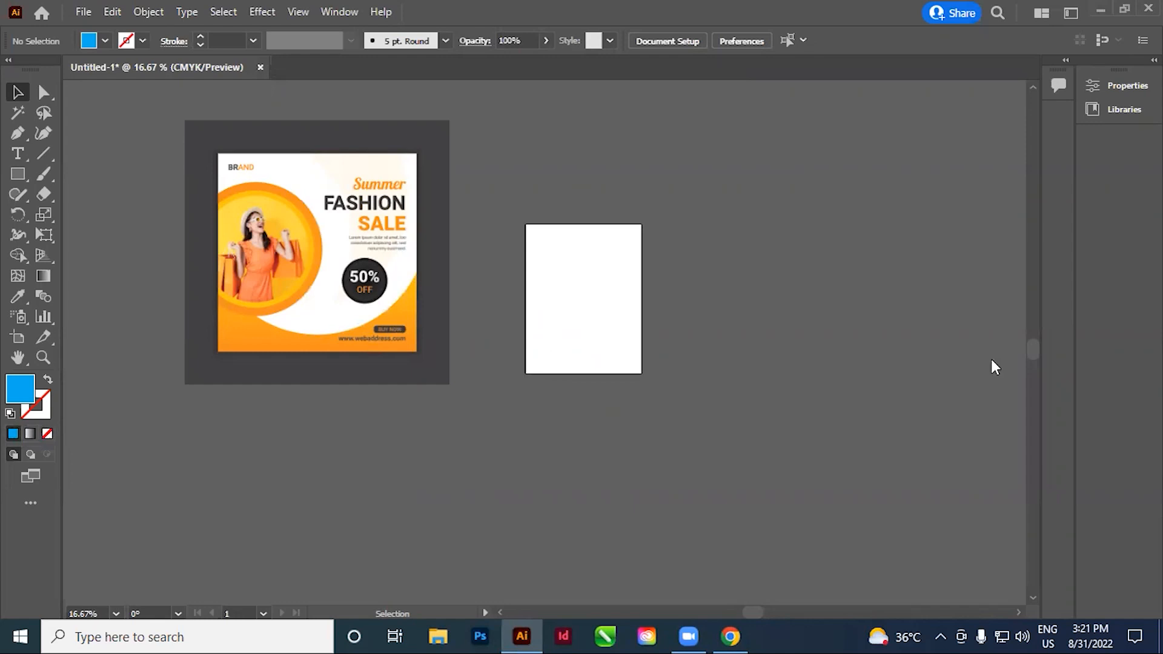
pyautogui.moveTo(718, 353); pyautogui.dragTo(679, 380)
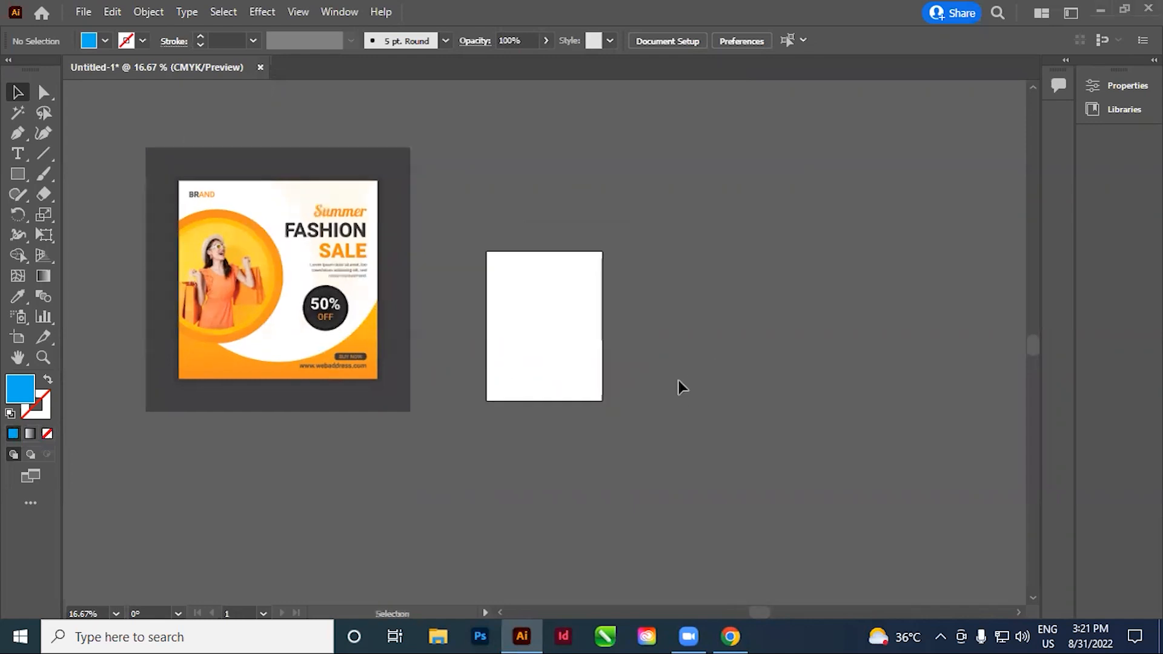
# Resize the artboard to 1080 pt wide by 1080 pt high
pyautogui.click(17, 337)
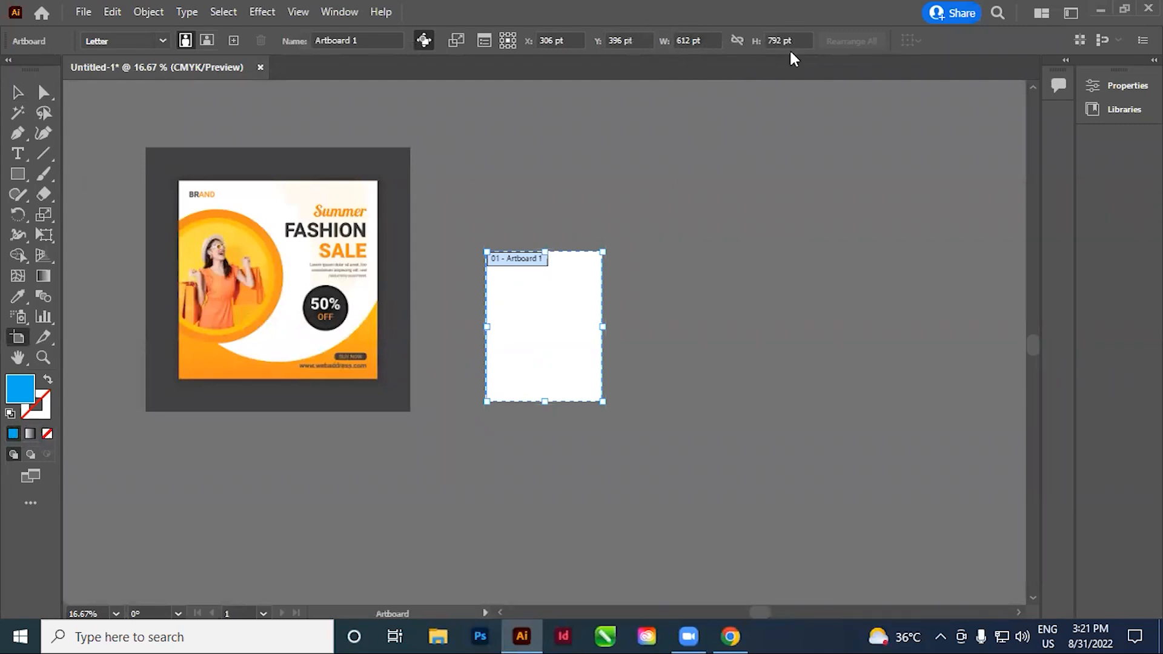
pyautogui.click(691, 40)
pyautogui.write('1080')
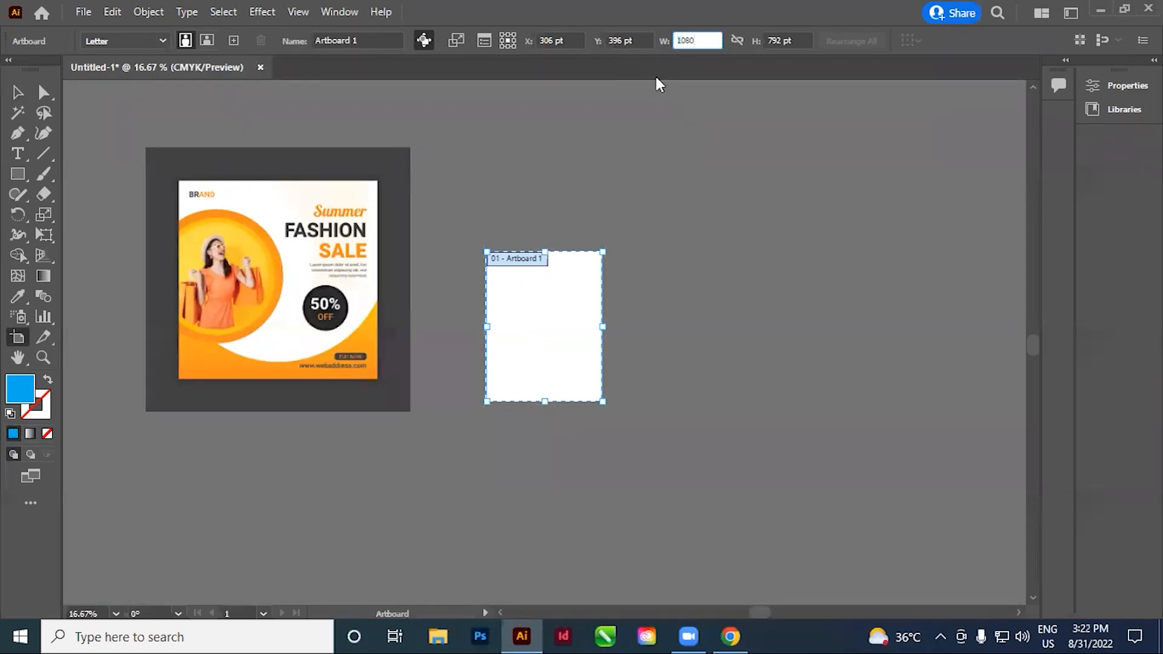
pyautogui.press('Tab')
pyautogui.write('1080')
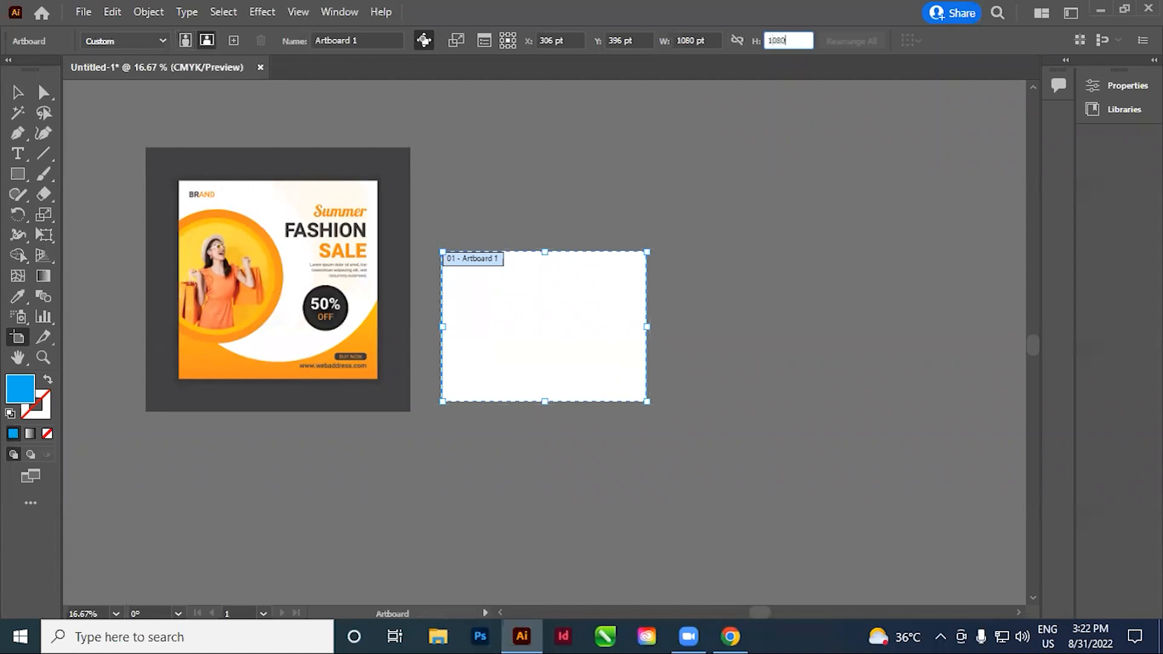
pyautogui.press('Return')
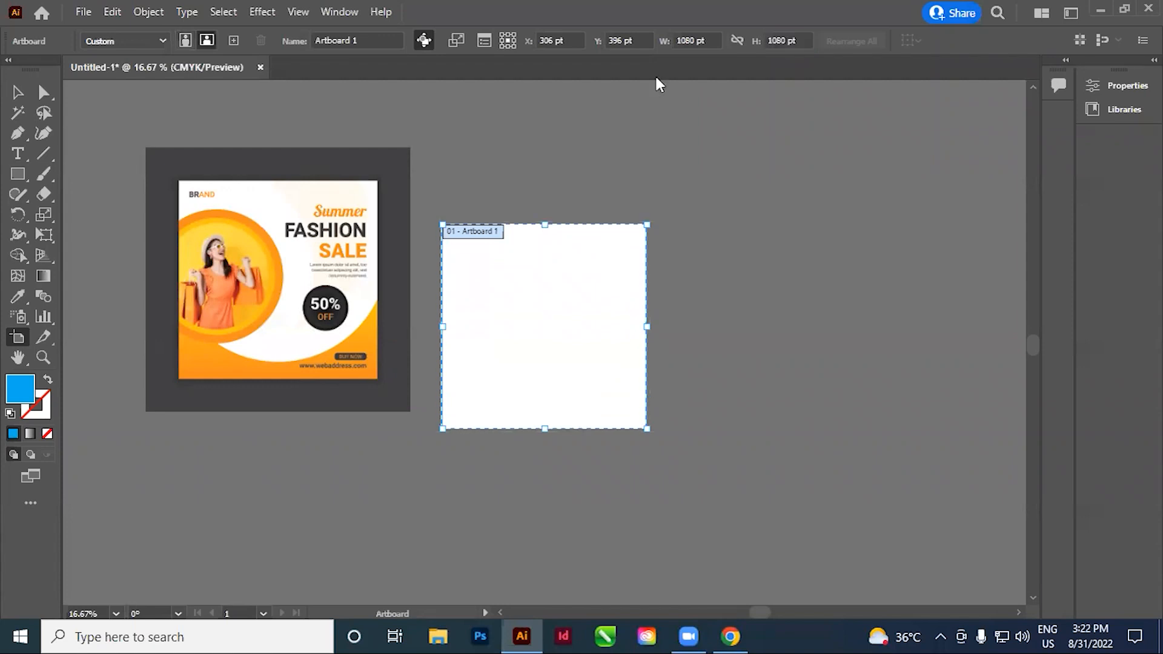
# Leave artboard editing and shift the reference image slightly farther away from the enlarged artboard
pyautogui.click(17, 92)
pyautogui.moveTo(532, 371); pyautogui.dragTo(538, 395)
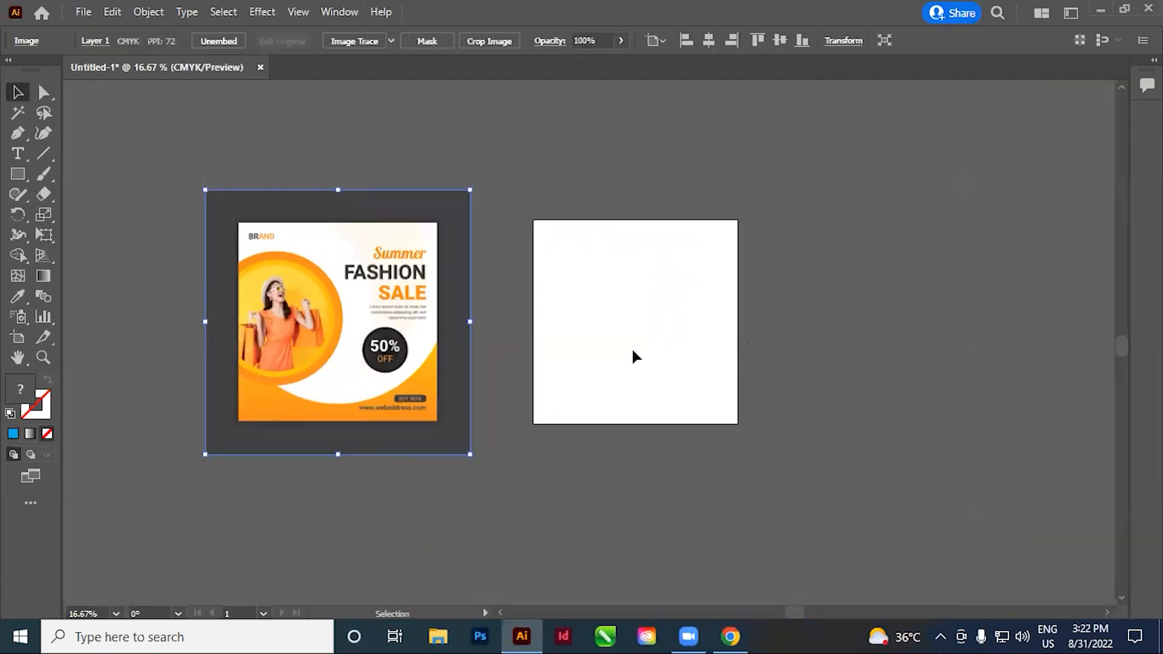
pyautogui.click(576, 428)
pyautogui.moveTo(366, 402)
pyautogui.mouseDown()
pyautogui.moveTo(444, 381)
pyautogui.moveTo(352, 397)
pyautogui.mouseUp()
pyautogui.click(506, 328)
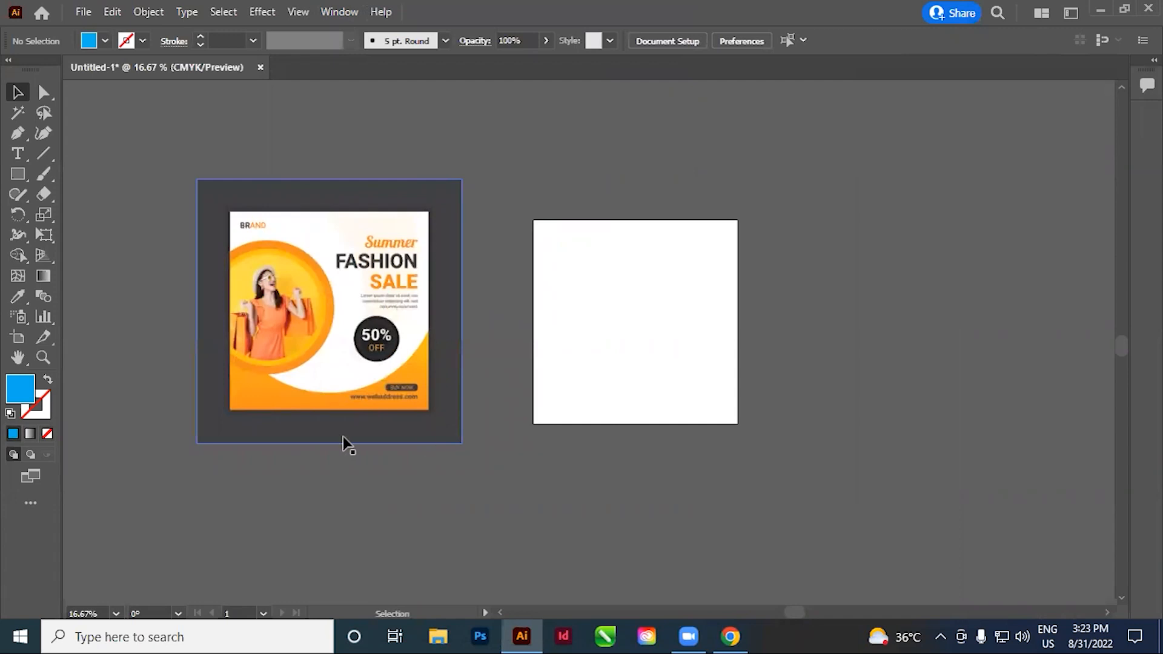
# Examine the edges of the orange SALE lettering in the reference image at high magnification
pyautogui.moveTo(246, 424); pyautogui.dragTo(614, 356)
pyautogui.click(660, 445)
pyautogui.moveTo(516, 276); pyautogui.dragTo(909, 473)
pyautogui.moveTo(661, 309); pyautogui.dragTo(1084, 575)
pyautogui.moveTo(973, 546); pyautogui.dragTo(987, 532)
pyautogui.moveTo(906, 447); pyautogui.dragTo(634, 416)
pyautogui.keyDown('ctrl'); pyautogui.keyDown('alt'); pyautogui.click(634, 415); pyautogui.keyUp('alt'); pyautogui.keyUp('ctrl')
pyautogui.keyDown('ctrl'); pyautogui.keyDown('alt'); pyautogui.click(642, 411); pyautogui.keyUp('alt'); pyautogui.keyUp('ctrl')
pyautogui.keyDown('ctrl'); pyautogui.keyDown('alt'); pyautogui.click(643, 410); pyautogui.keyUp('alt'); pyautogui.keyUp('ctrl')
pyautogui.keyDown('ctrl'); pyautogui.keyDown('alt'); pyautogui.click(642, 410); pyautogui.keyUp('alt'); pyautogui.keyUp('ctrl')
pyautogui.keyDown('ctrl'); pyautogui.keyDown('alt'); pyautogui.click(642, 410); pyautogui.keyUp('alt'); pyautogui.keyUp('ctrl')
pyautogui.keyDown('ctrl'); pyautogui.keyDown('alt'); pyautogui.click(643, 409); pyautogui.keyUp('alt'); pyautogui.keyUp('ctrl')
pyautogui.keyDown('ctrl'); pyautogui.keyDown('alt'); pyautogui.click(643, 408); pyautogui.keyUp('alt'); pyautogui.keyUp('ctrl')
pyautogui.keyDown('ctrl'); pyautogui.keyDown('alt'); pyautogui.click(645, 408); pyautogui.keyUp('alt'); pyautogui.keyUp('ctrl')
pyautogui.moveTo(670, 465); pyautogui.dragTo(620, 531)
pyautogui.moveTo(600, 171); pyautogui.dragTo(917, 356)
pyautogui.moveTo(679, 216); pyautogui.dragTo(957, 412)
pyautogui.moveTo(693, 281); pyautogui.dragTo(830, 530)
pyautogui.moveTo(588, 347); pyautogui.dragTo(684, 417)
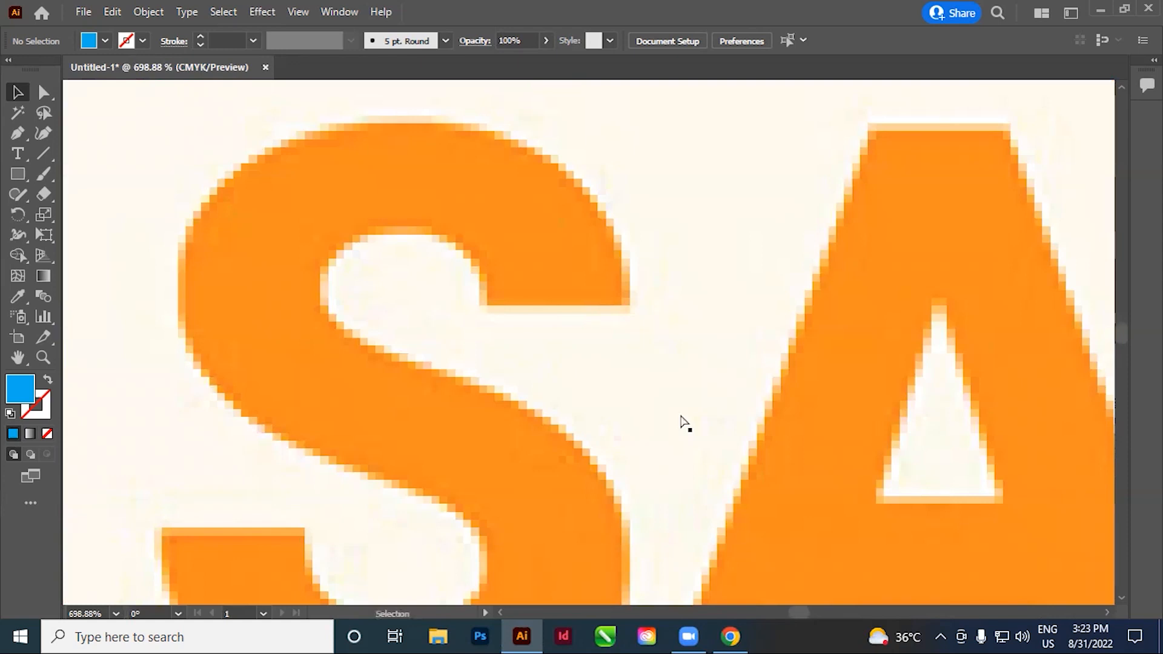
# Return to the whole layout and place the reference image close beside the artboard's left edge
pyautogui.hotkey('ctrl', '0')
pyautogui.keyDown('ctrl'); pyautogui.keyDown('alt'); pyautogui.click(597, 361); pyautogui.keyUp('alt'); pyautogui.keyUp('ctrl')
pyautogui.keyDown('ctrl'); pyautogui.keyDown('alt'); pyautogui.click(597, 361); pyautogui.keyUp('alt'); pyautogui.keyUp('ctrl')
pyautogui.keyDown('ctrl'); pyautogui.keyDown('alt'); pyautogui.click(600, 364); pyautogui.keyUp('alt'); pyautogui.keyUp('ctrl')
pyautogui.keyDown('ctrl'); pyautogui.keyDown('alt'); pyautogui.click(602, 367); pyautogui.keyUp('alt'); pyautogui.keyUp('ctrl')
pyautogui.click(23, 92)
pyautogui.moveTo(534, 327); pyautogui.dragTo(394, 354)
pyautogui.click(507, 408)
pyautogui.moveTo(584, 417); pyautogui.dragTo(584, 401)
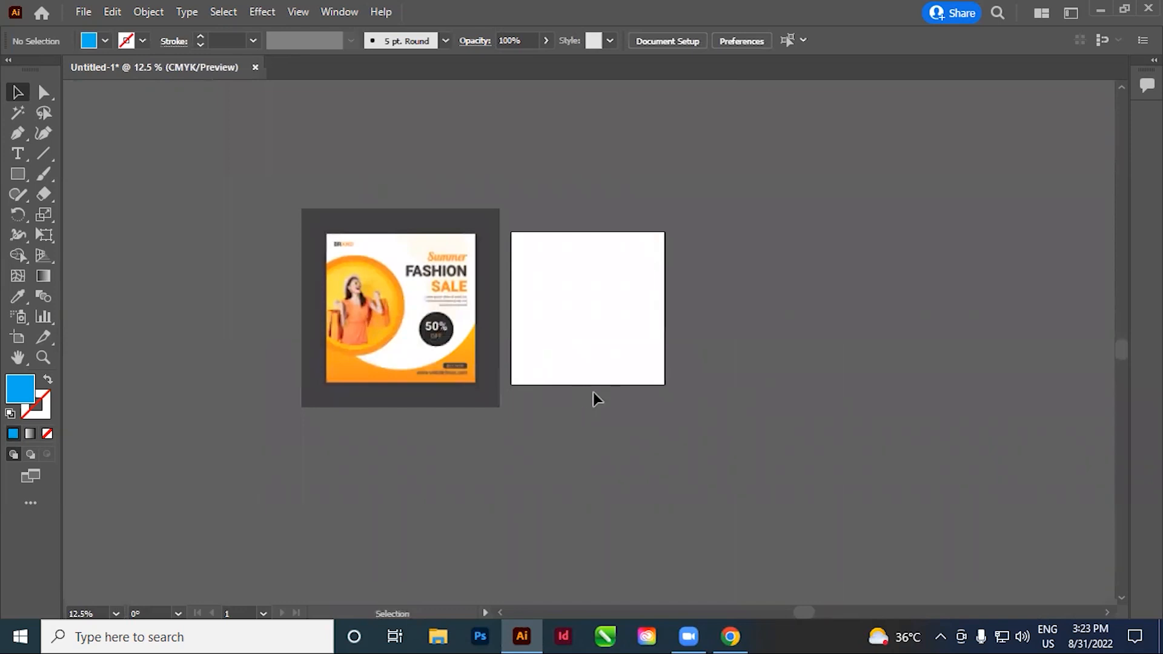
# Widen the gap between the reference image and the artboard by moving the image farther left, and keep it selected
pyautogui.moveTo(230, 194); pyautogui.dragTo(272, 252)
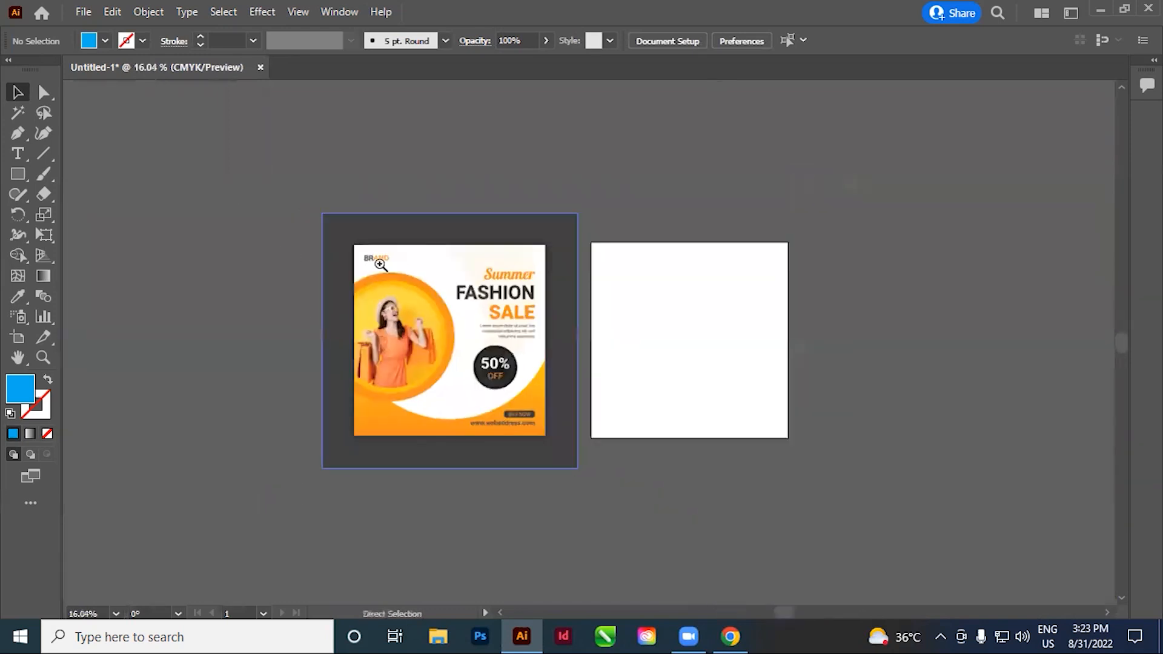
pyautogui.moveTo(380, 265); pyautogui.dragTo(457, 318)
pyautogui.moveTo(612, 420); pyautogui.dragTo(486, 370)
pyautogui.click(632, 408)
pyautogui.click(685, 400)
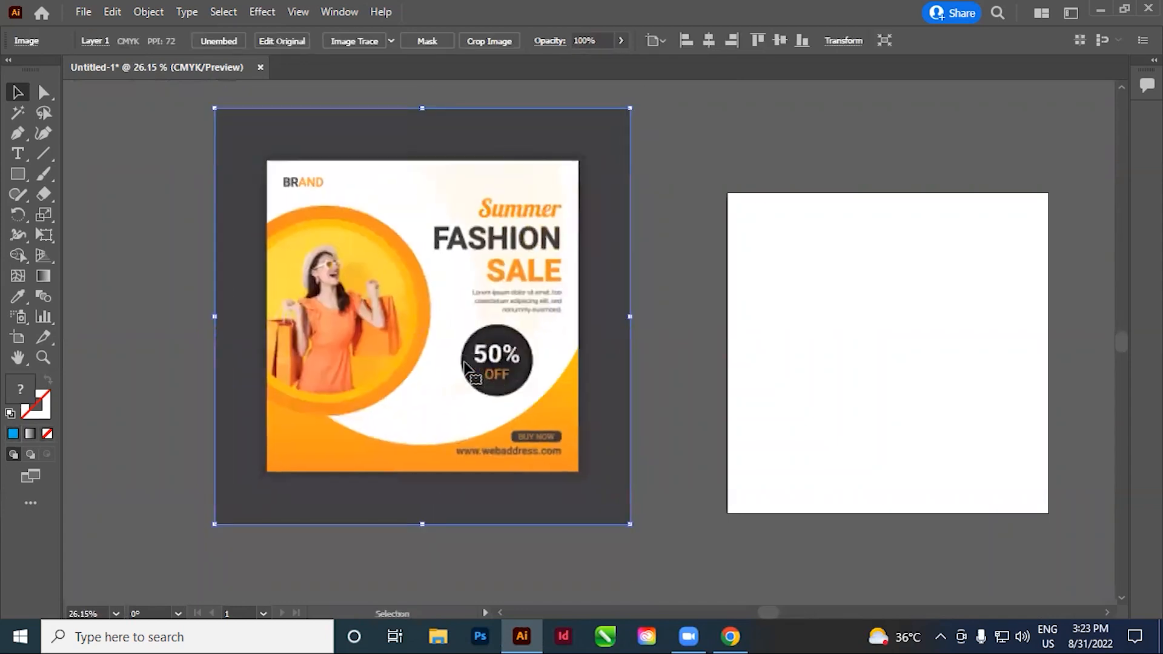
# Crop the dark grey border off all four sides of the image, keeping only the square Summer Fashion Sale design
pyautogui.click(488, 40)
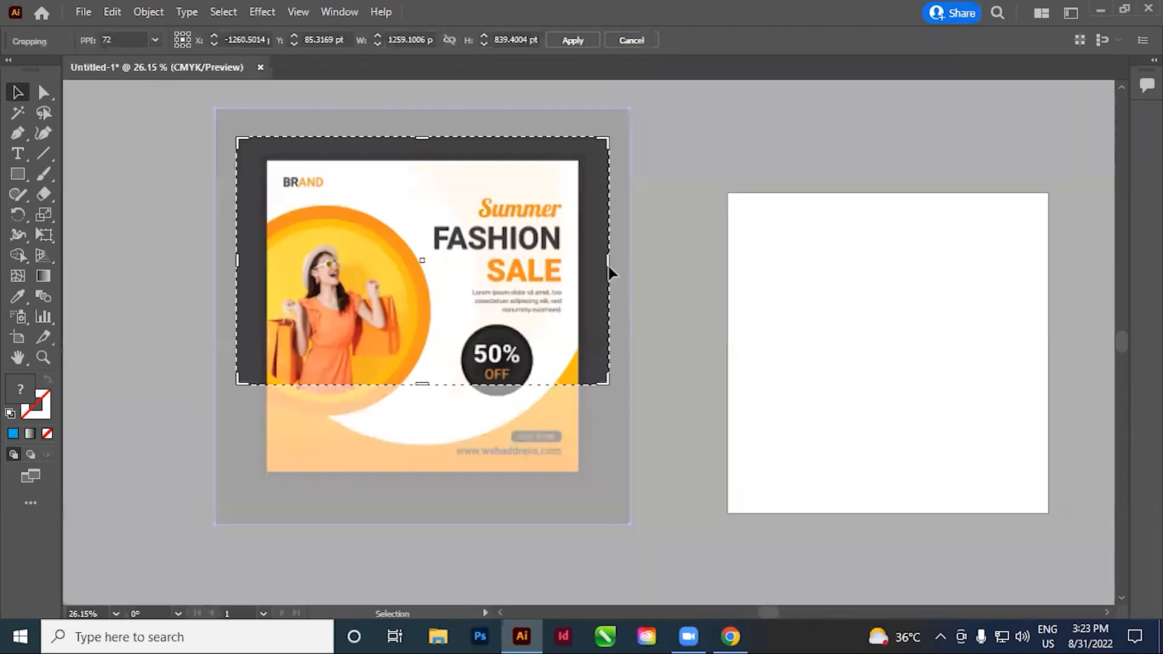
pyautogui.moveTo(609, 265); pyautogui.dragTo(579, 272)
pyautogui.moveTo(408, 138); pyautogui.dragTo(408, 161)
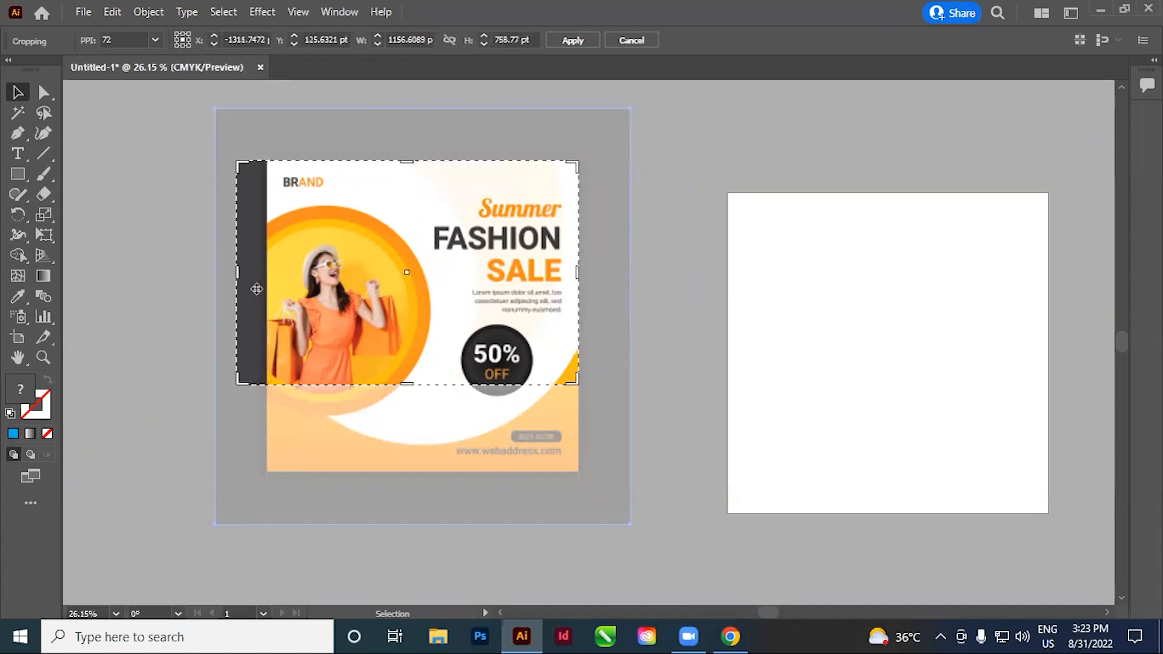
pyautogui.moveTo(237, 274); pyautogui.dragTo(270, 283)
pyautogui.moveTo(423, 385); pyautogui.dragTo(430, 473)
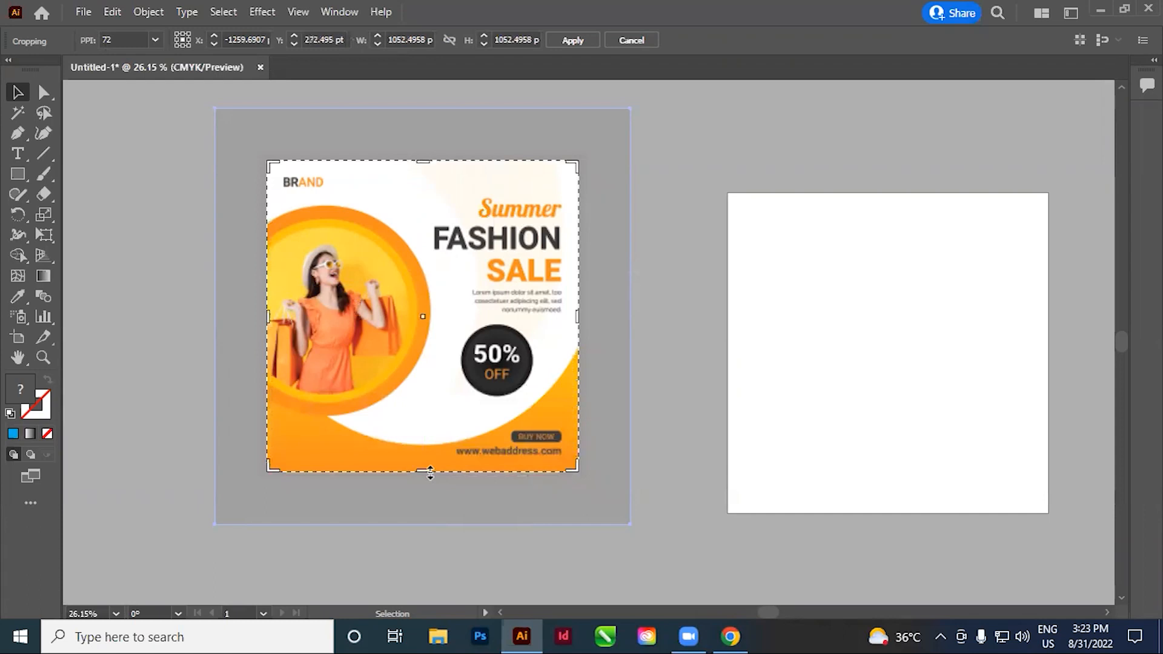
pyautogui.click(573, 40)
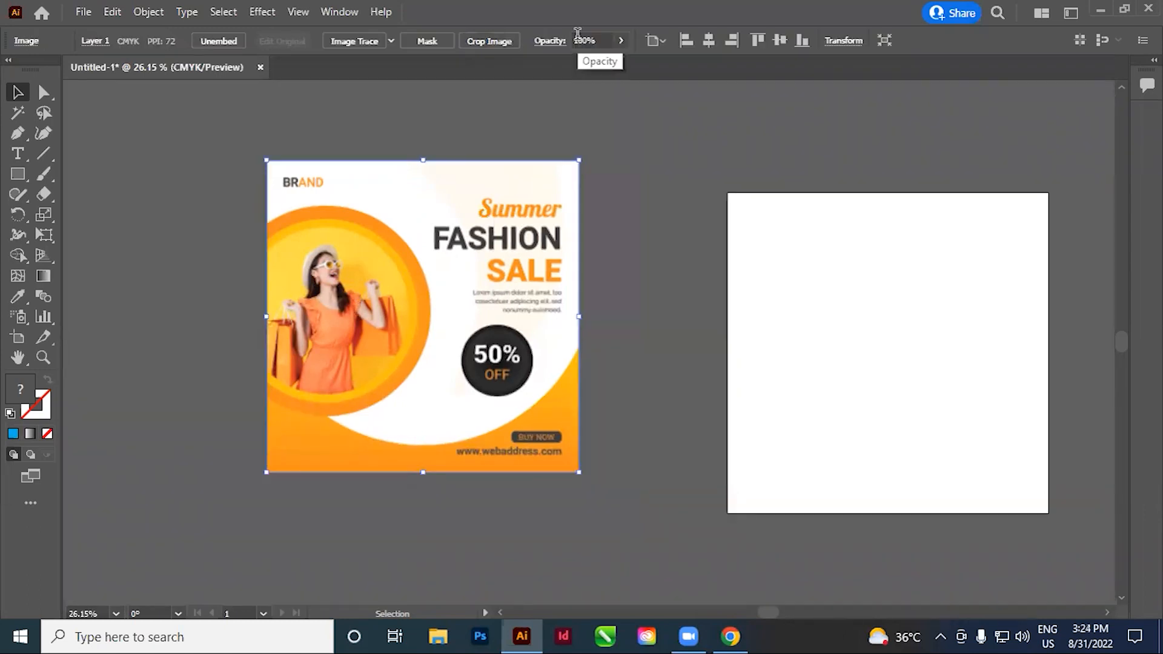
# Align the cropped image with the artboard's upper-left corner and scale it up to fill the artboard
pyautogui.moveTo(557, 309); pyautogui.dragTo(526, 345)
pyautogui.click(651, 334)
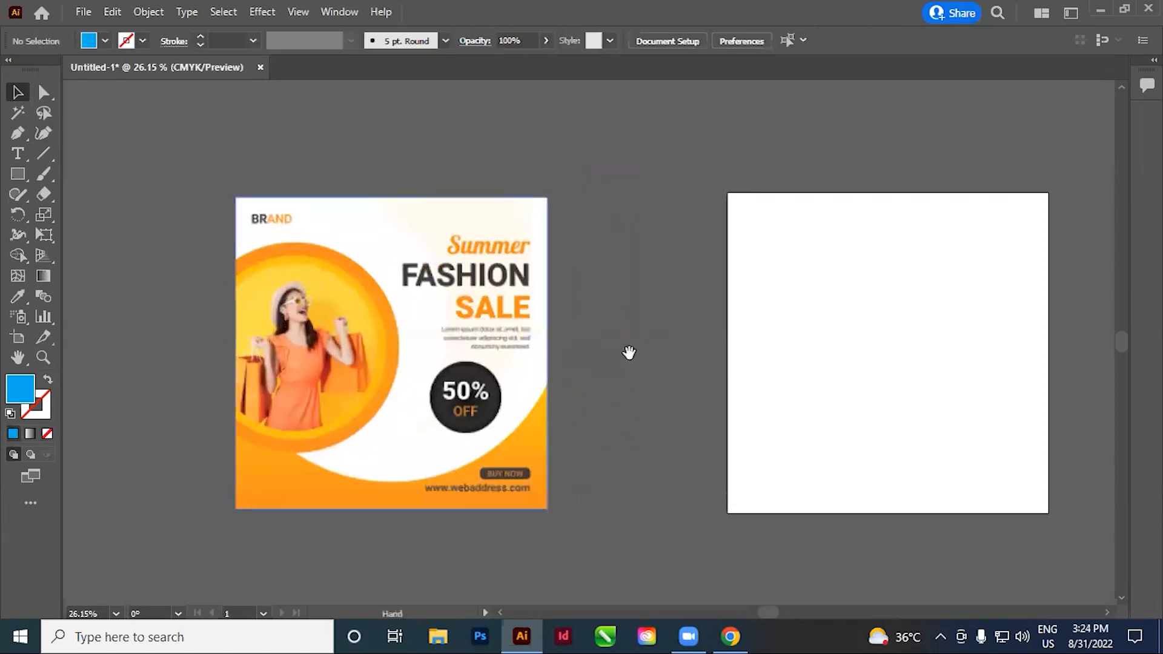
pyautogui.moveTo(628, 351); pyautogui.dragTo(531, 340)
pyautogui.moveTo(312, 360); pyautogui.dragTo(690, 380)
pyautogui.moveTo(677, 387)
pyautogui.mouseDown()
pyautogui.moveTo(689, 385)
pyautogui.moveTo(678, 384)
pyautogui.mouseUp()
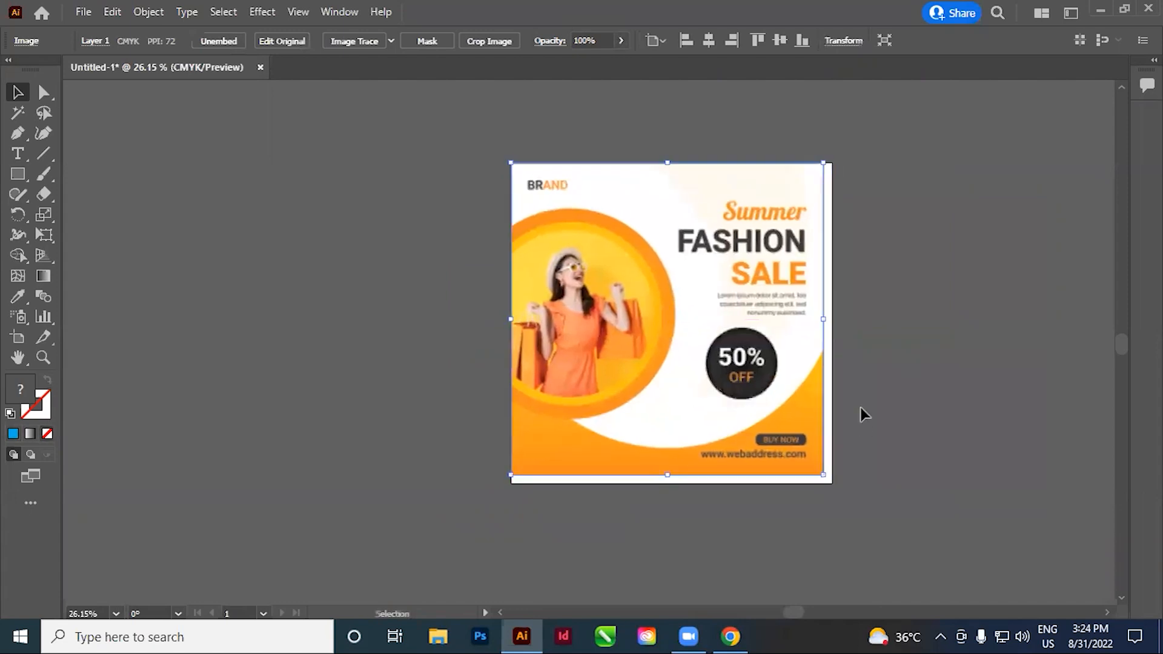
pyautogui.moveTo(827, 476)
pyautogui.mouseDown()
pyautogui.moveTo(935, 494)
pyautogui.moveTo(715, 430)
pyautogui.moveTo(836, 483)
pyautogui.mouseUp()
pyautogui.click(929, 418)
pyautogui.moveTo(930, 407)
pyautogui.mouseDown()
pyautogui.moveTo(918, 397)
pyautogui.moveTo(930, 423)
pyautogui.mouseUp()
pyautogui.hotkey('ctrl', 'a')
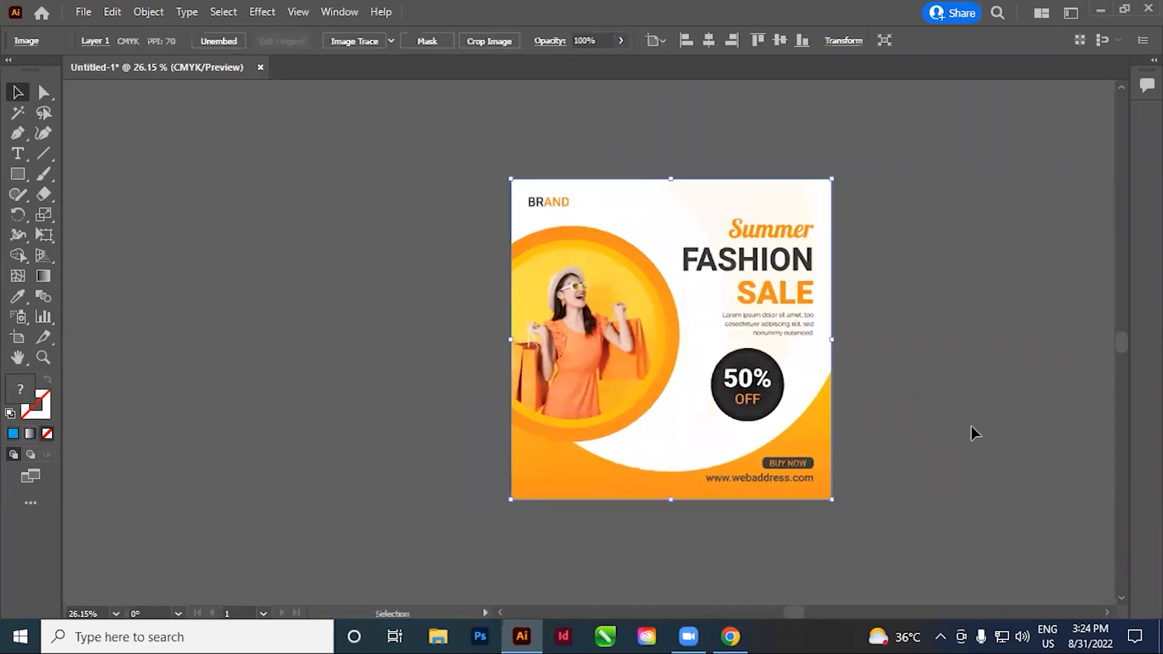
pyautogui.click(903, 361)
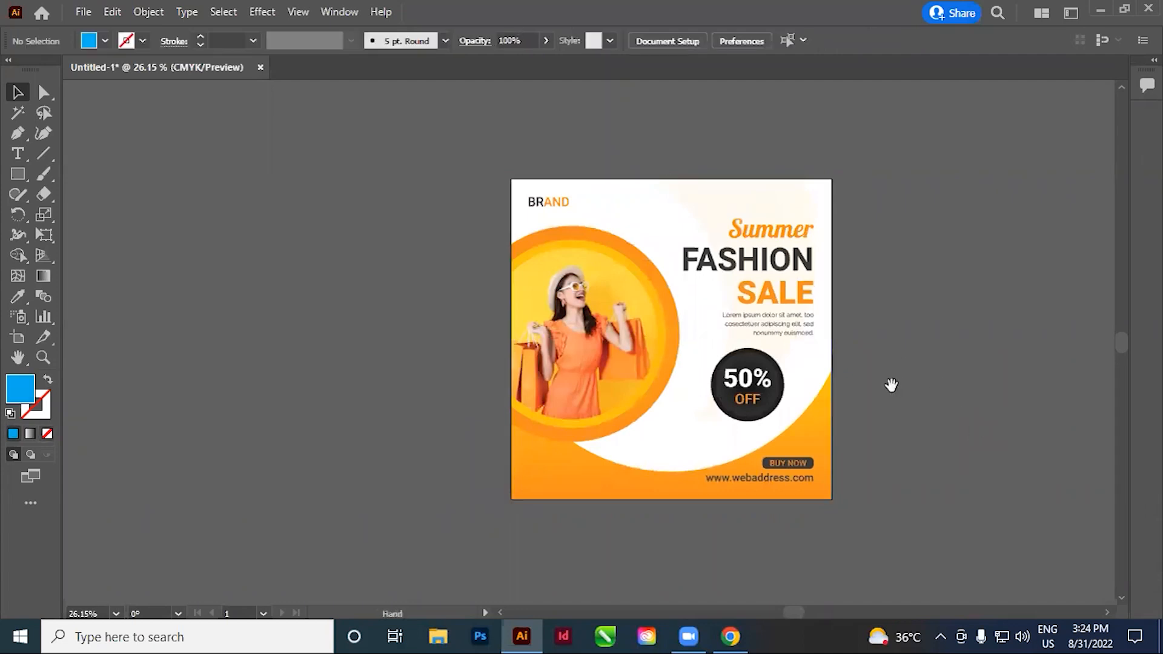
pyautogui.click(744, 426)
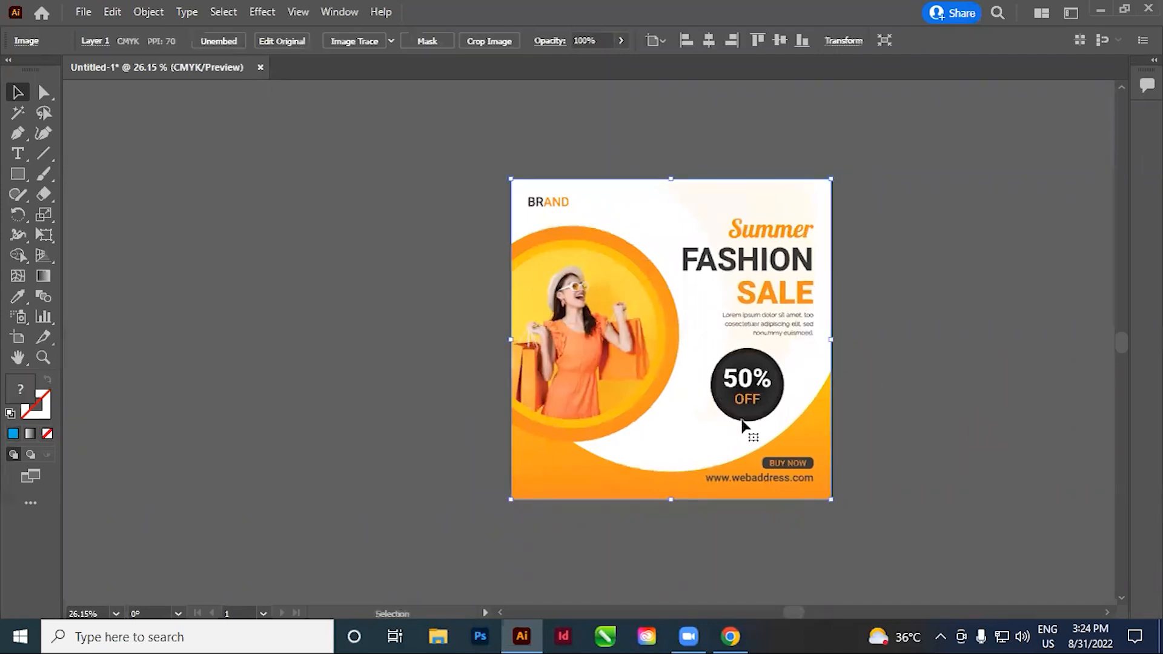
pyautogui.click(1019, 332)
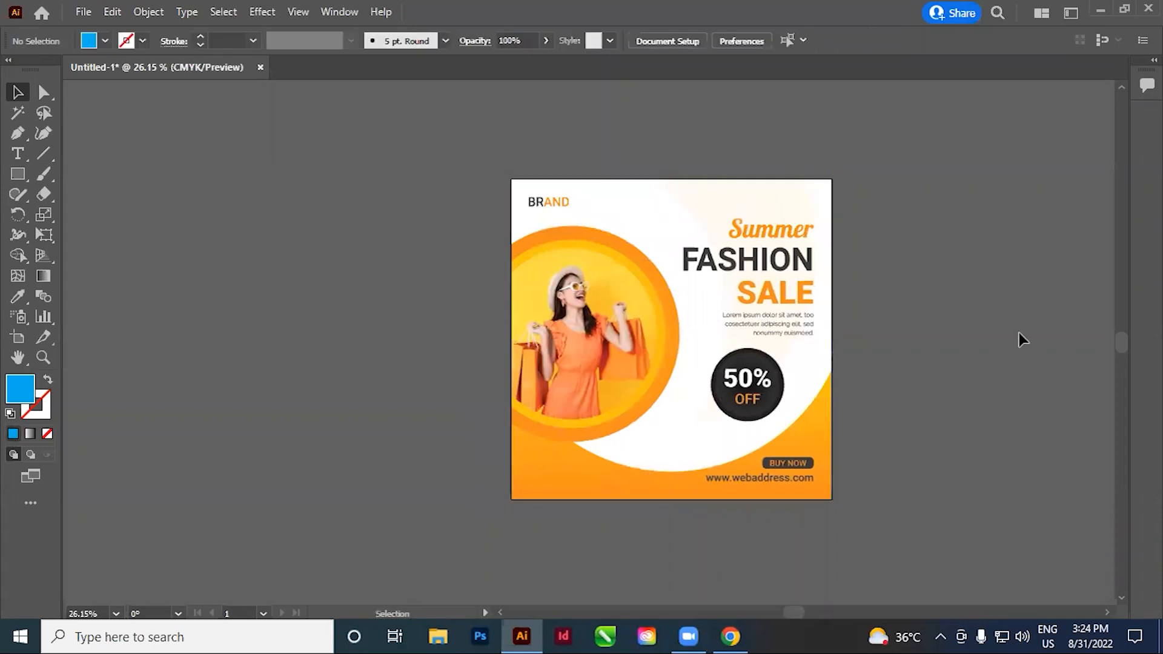
pyautogui.moveTo(967, 433); pyautogui.dragTo(955, 428)
pyautogui.hotkey('ctrl', 'a')
pyautogui.click(940, 377)
pyautogui.hscroll(3, 864, 558)
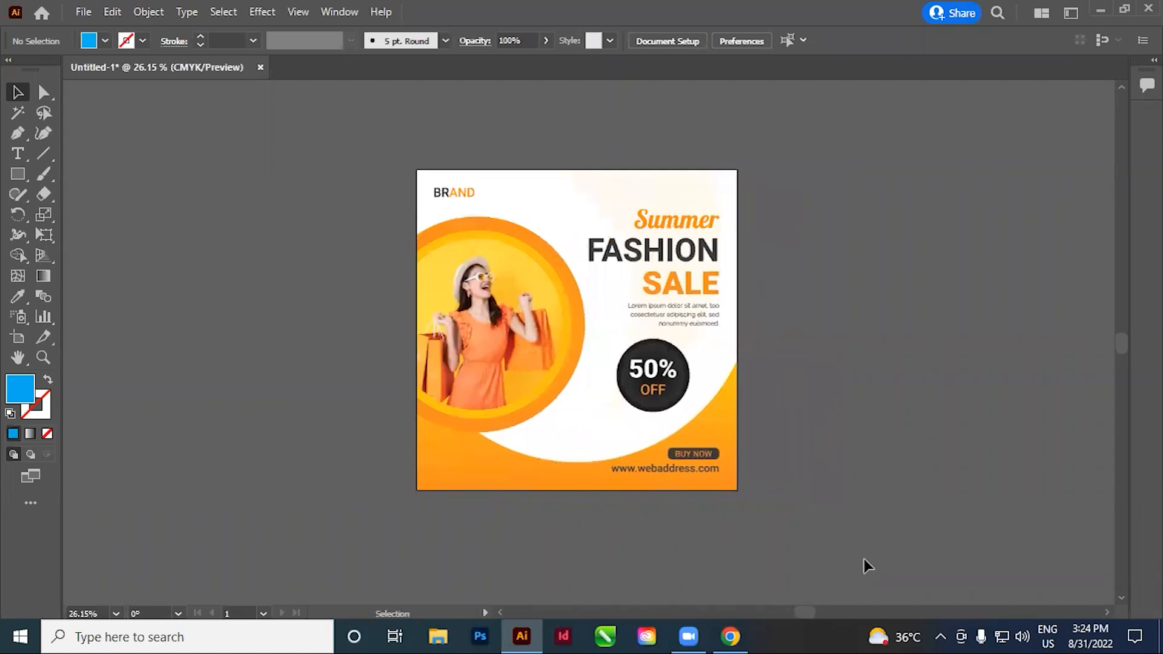
# Set the keyboard increment to 5 in and nudge the reference image one increment left and back
pyautogui.hscroll(1, 830, 332)
pyautogui.press('a')
pyautogui.hotkey('ctrl', 'k')
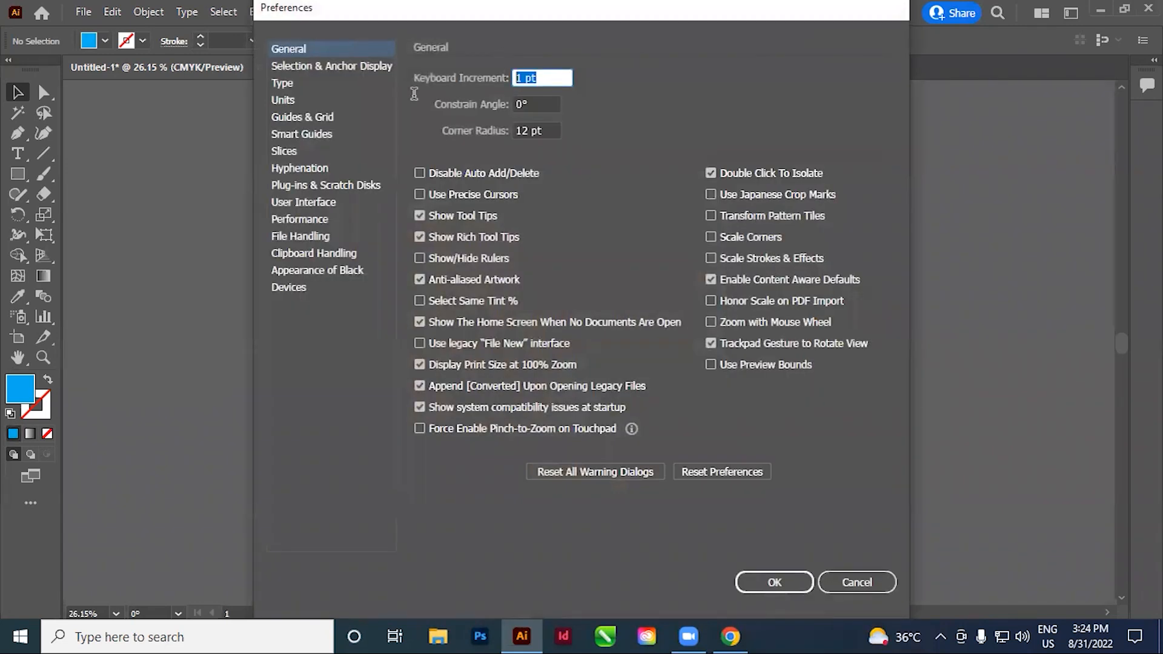
pyautogui.write('5in')
pyautogui.press('Return')
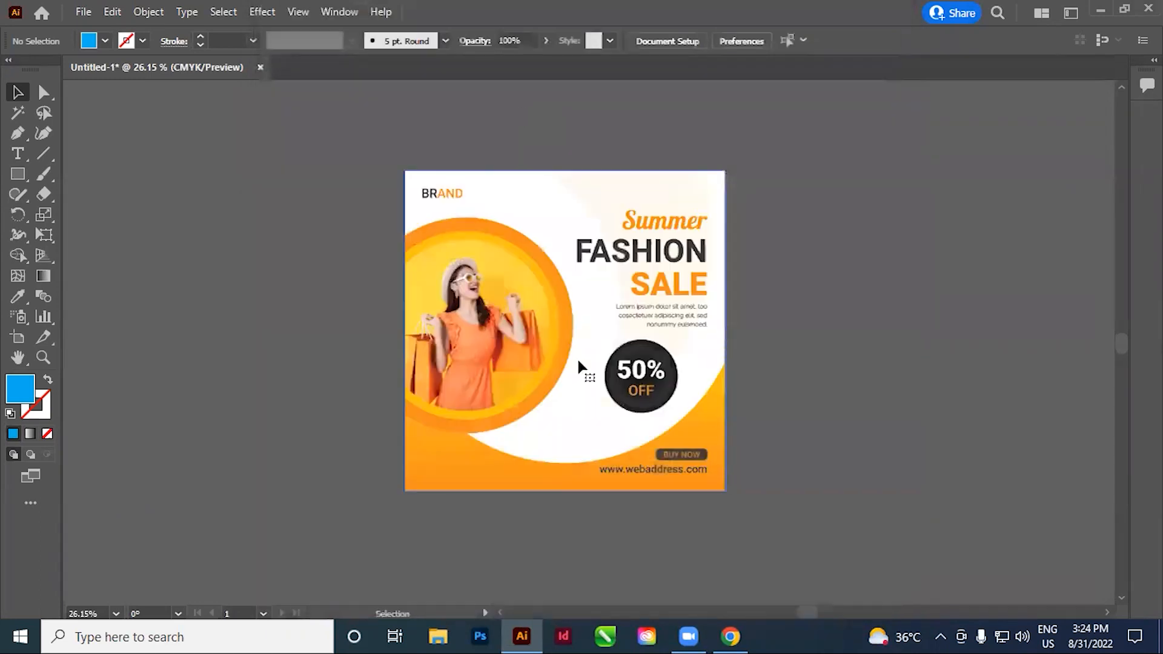
pyautogui.click(628, 379)
pyautogui.press('Left')
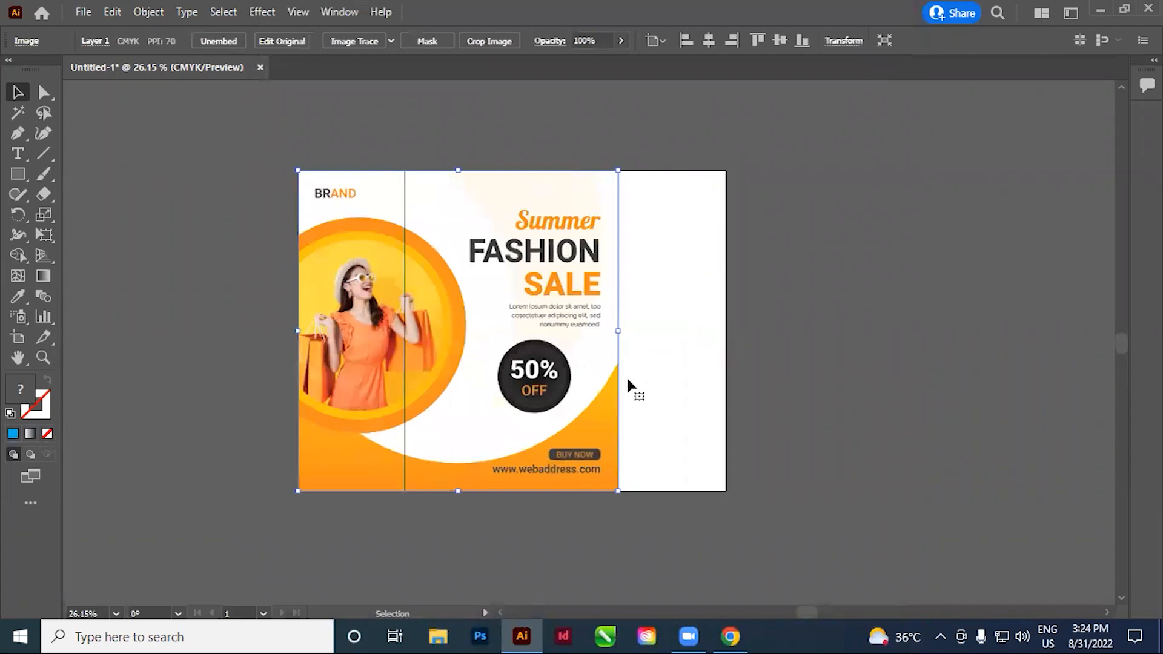
pyautogui.press('Right')
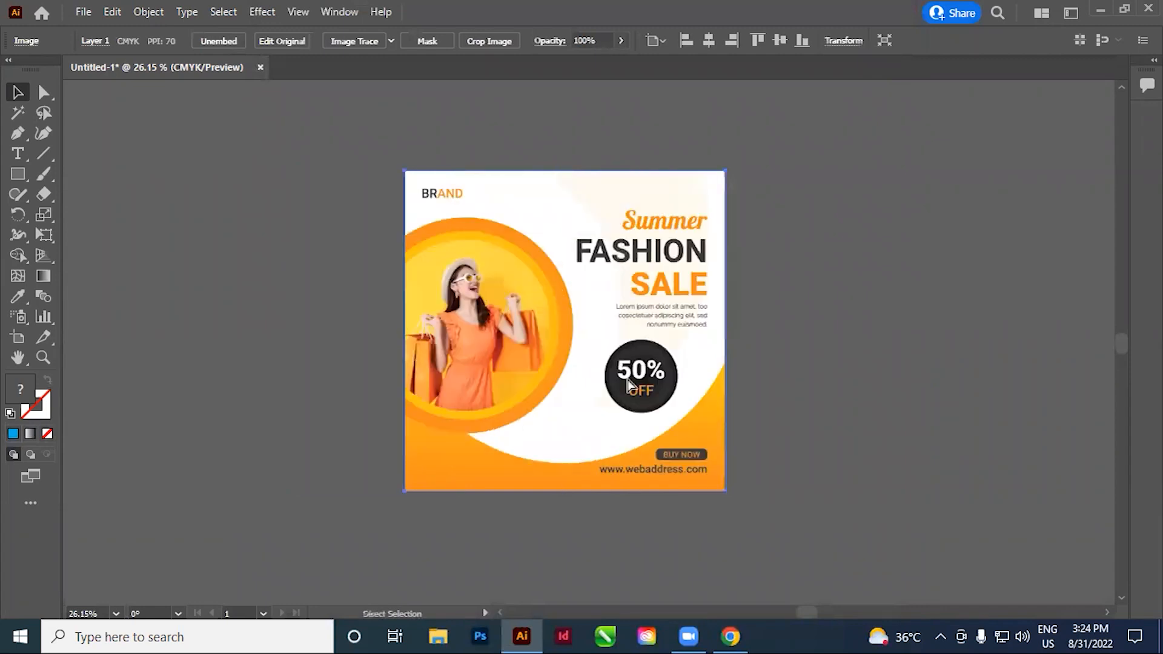
# Set the keyboard increment to 20 in and try it by nudging the reference image left and back onto the artboard
pyautogui.hotkey('ctrl', 'k')
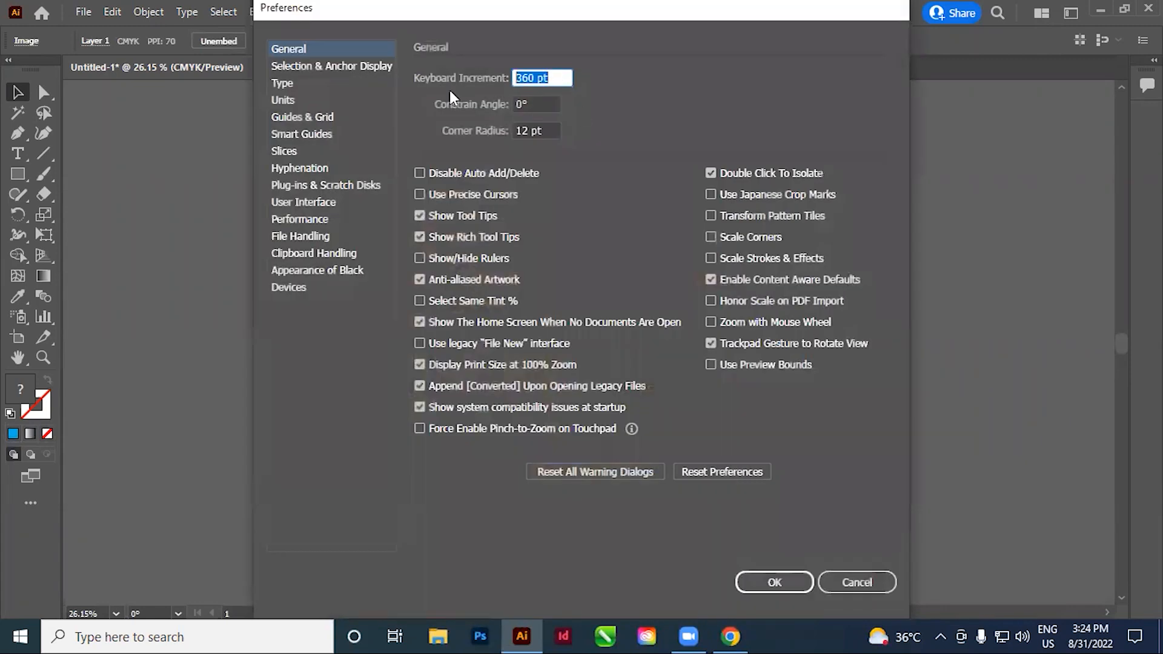
pyautogui.write('20in')
pyautogui.press('Return')
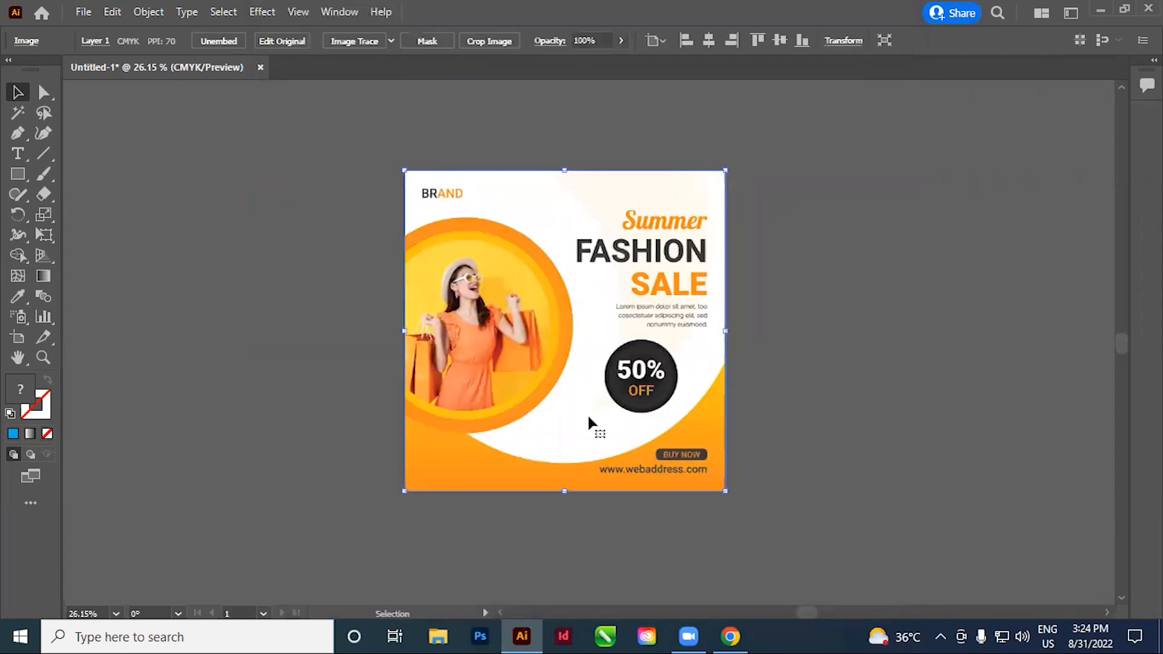
pyautogui.press('Left')
pyautogui.press('Right')
pyautogui.press('Left')
pyautogui.press('Right')
pyautogui.press('Left')
pyautogui.press('Right')
# Nudge the reference image one increment left so it sits beside the empty artboard, and deselect it
pyautogui.moveTo(548, 432); pyautogui.dragTo(665, 448)
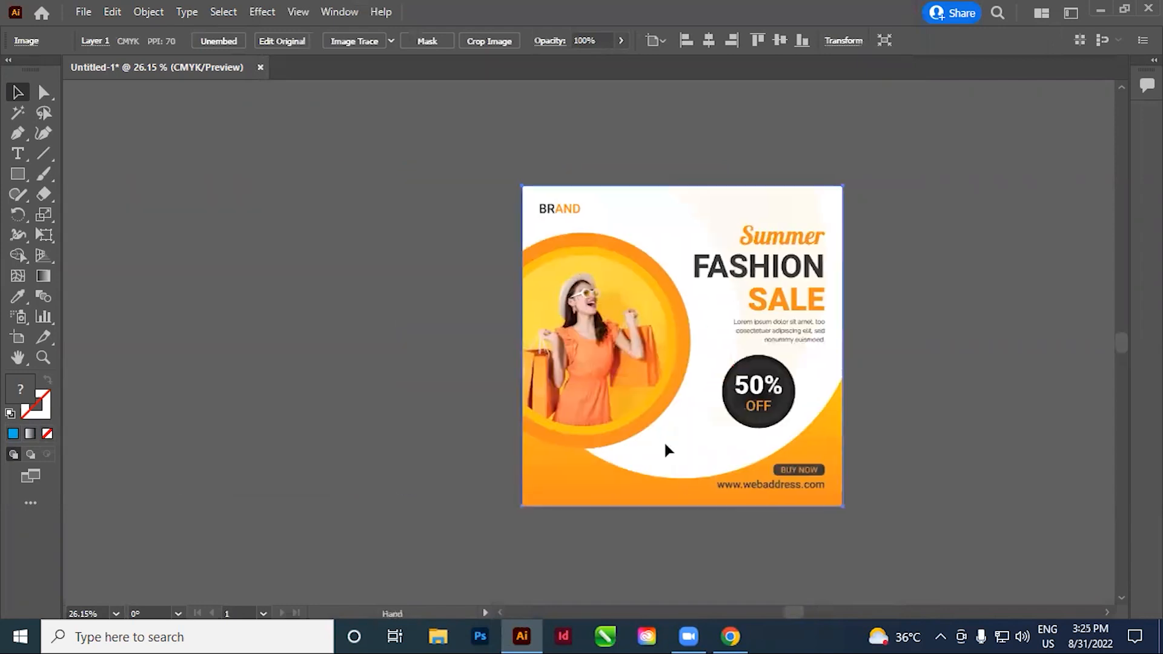
pyautogui.press('Left')
pyautogui.press('Right')
pyautogui.press('Left')
pyautogui.press('Right')
pyautogui.press('Left')
pyautogui.click(592, 266)
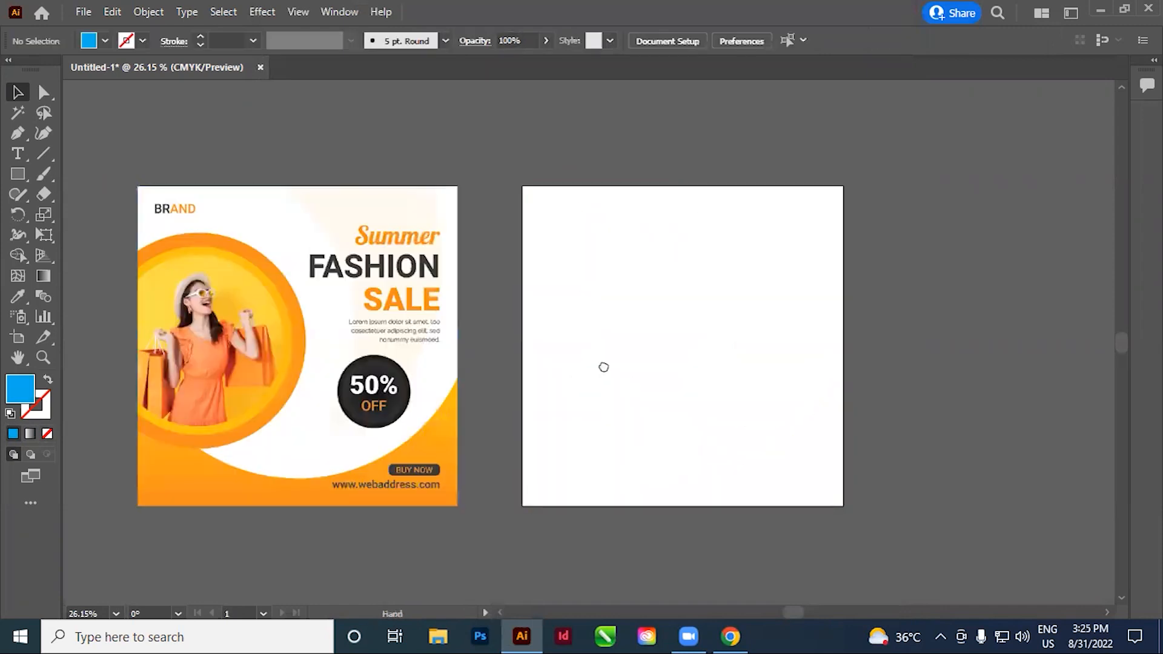
# Nudge the reference image onto the artboard and back beside it several times, leaving it off the artboard and deselected
pyautogui.moveTo(602, 365); pyautogui.dragTo(645, 340)
pyautogui.click(308, 266)
pyautogui.click(268, 135)
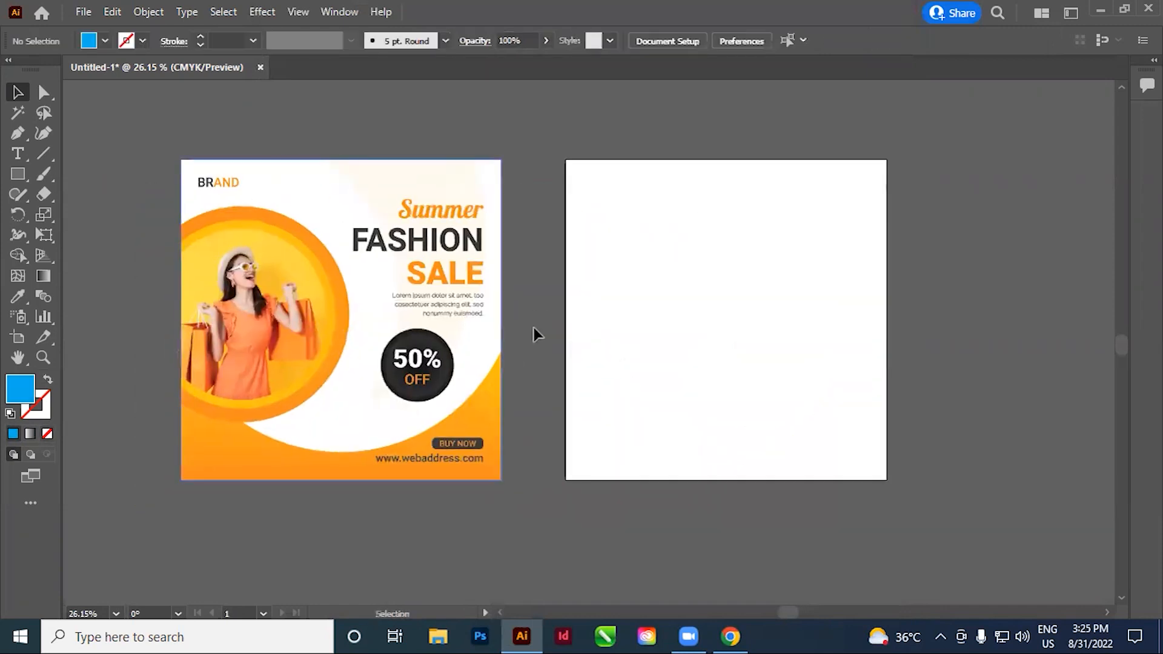
pyautogui.click(322, 268)
pyautogui.press('Right')
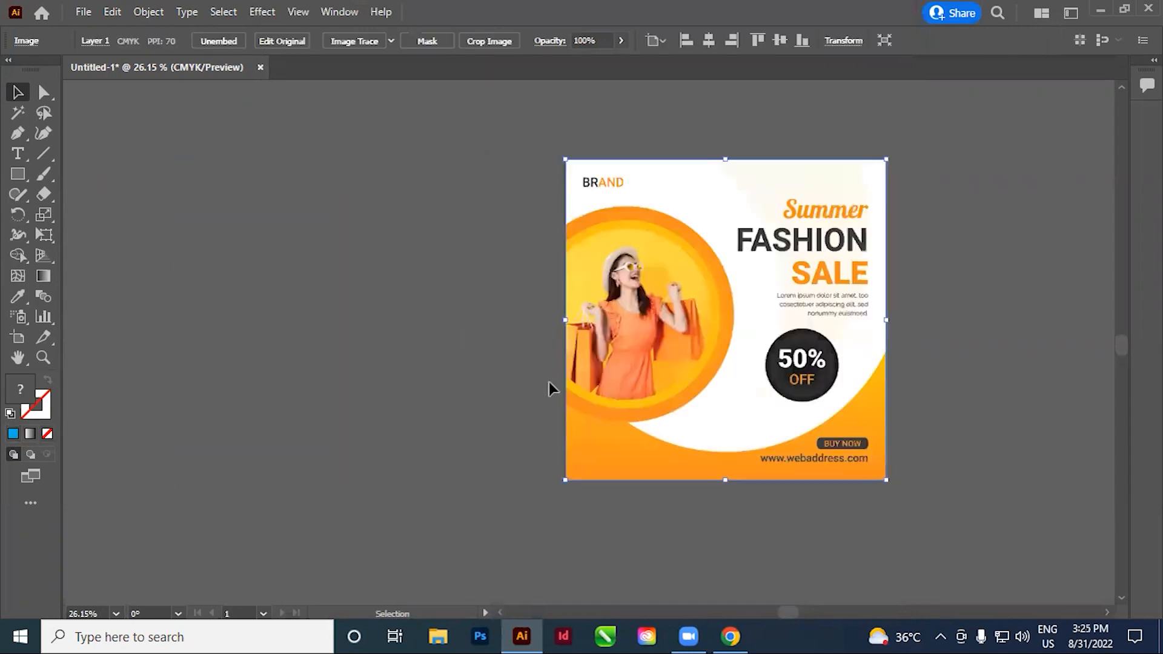
pyautogui.press('Left')
pyautogui.press('Right')
pyautogui.press('Left')
pyautogui.press('Right')
pyautogui.press('Left')
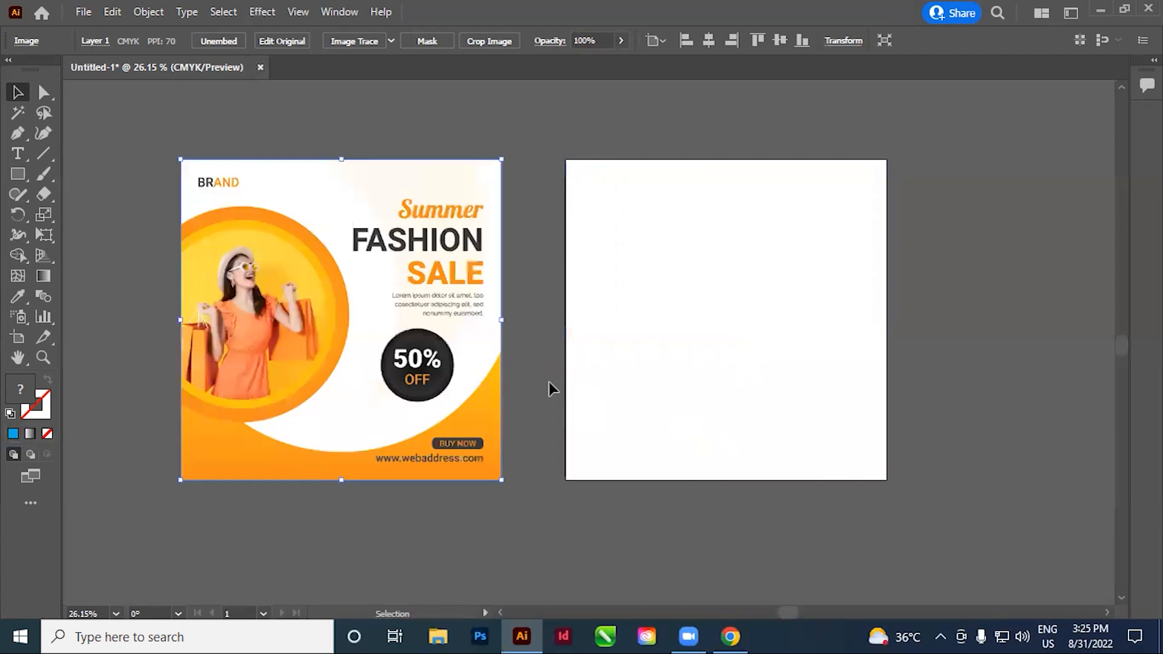
pyautogui.press('Right')
pyautogui.press('Left')
pyautogui.click(636, 330)
# Set the opacity of the reference image to 50% and deselect it
pyautogui.press('space')
pyautogui.moveTo(524, 382); pyautogui.dragTo(570, 368)
pyautogui.click(415, 333)
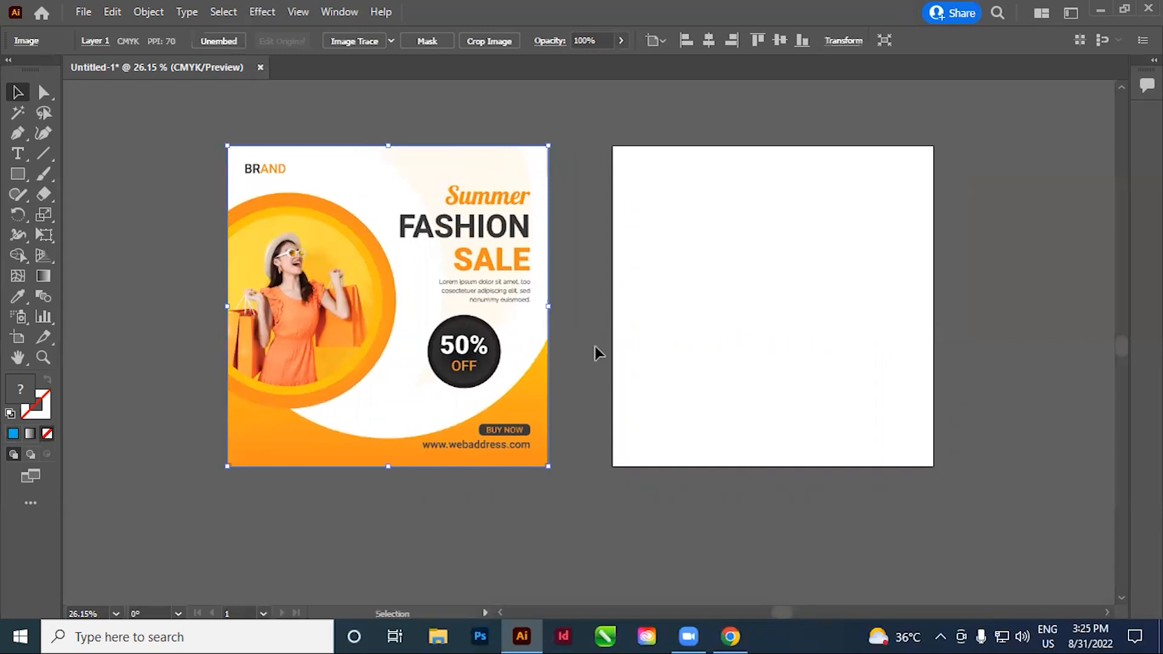
pyautogui.click(605, 354)
pyautogui.click(443, 345)
pyautogui.click(605, 42)
pyautogui.write('50')
pyautogui.press('Return')
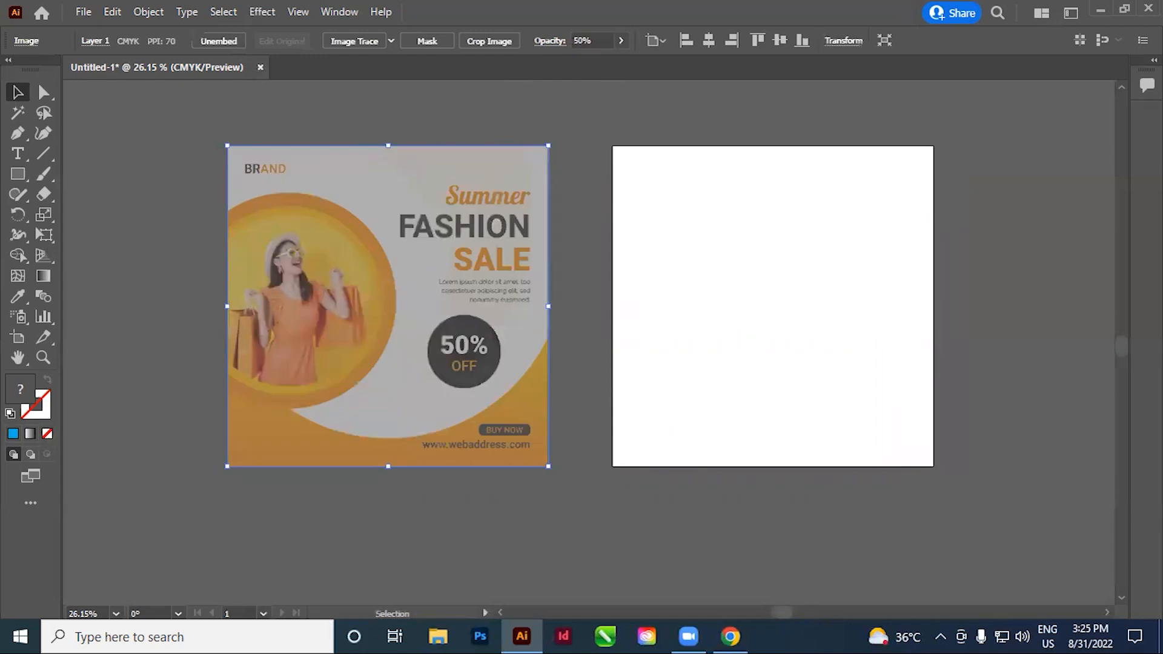
pyautogui.click(576, 248)
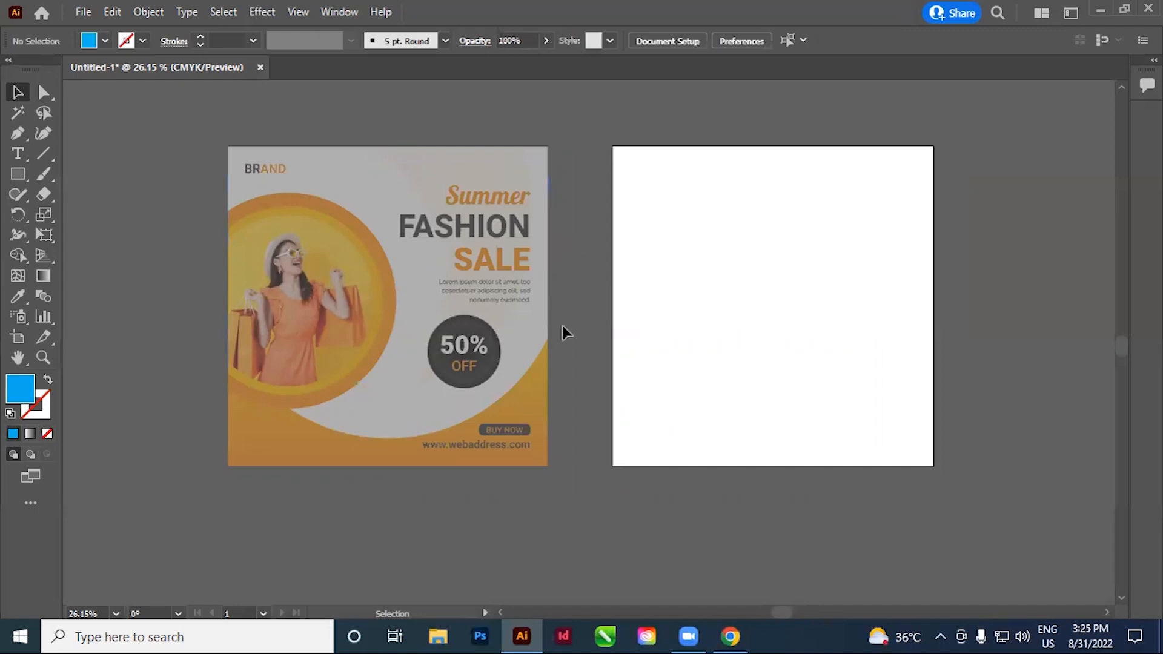
# Unlock all objects and lock the selected 50% reference image in place beside the artboard
pyautogui.click(443, 343)
pyautogui.moveTo(606, 382); pyautogui.dragTo(556, 415)
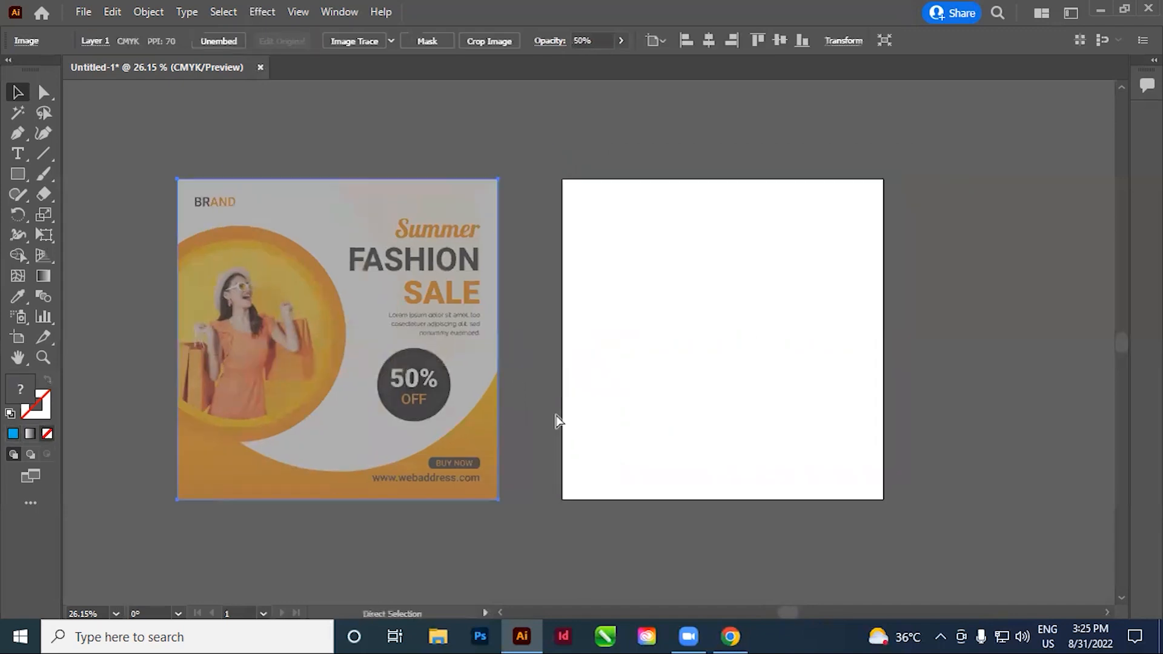
pyautogui.click(557, 417)
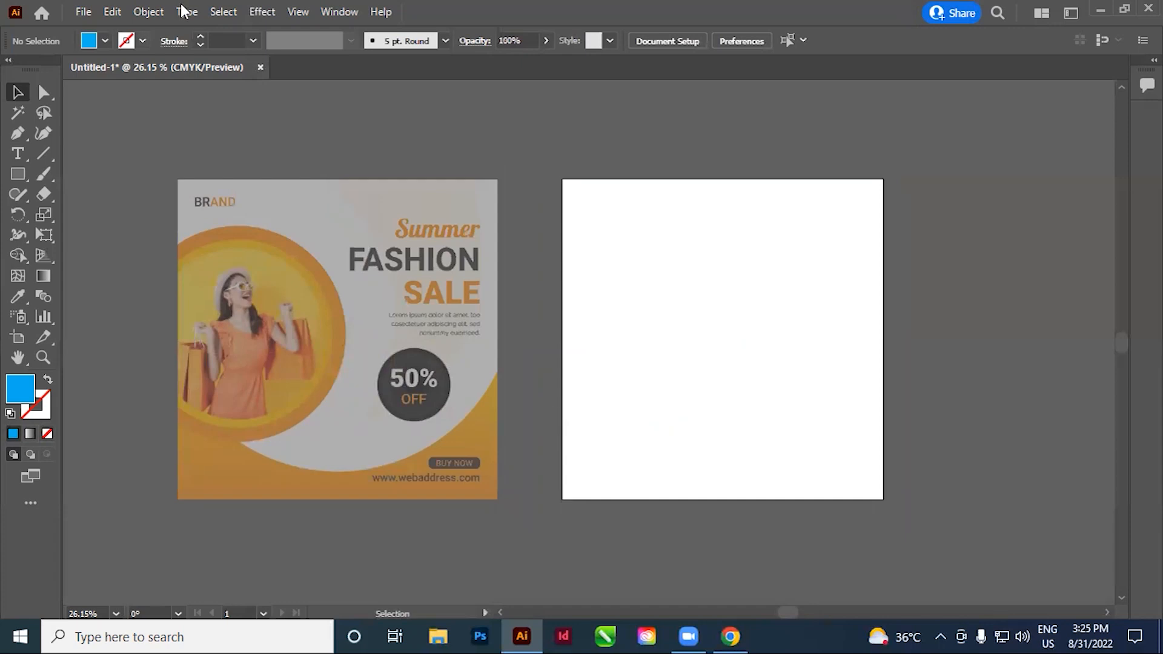
pyautogui.click(149, 12)
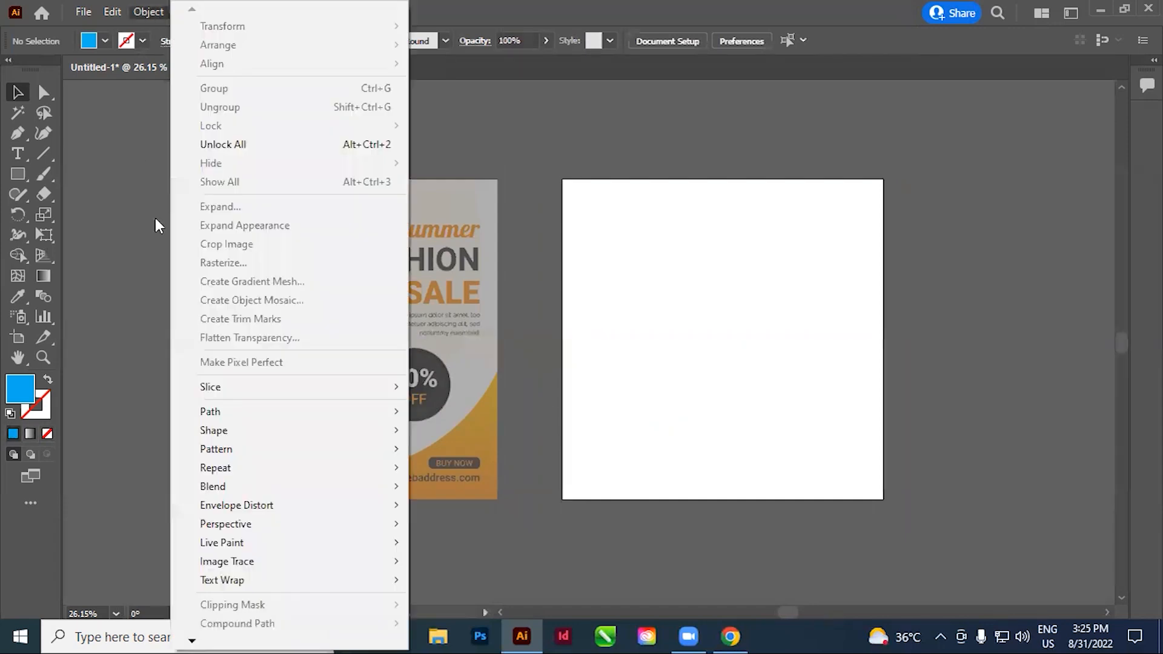
pyautogui.click(376, 146)
pyautogui.click(148, 13)
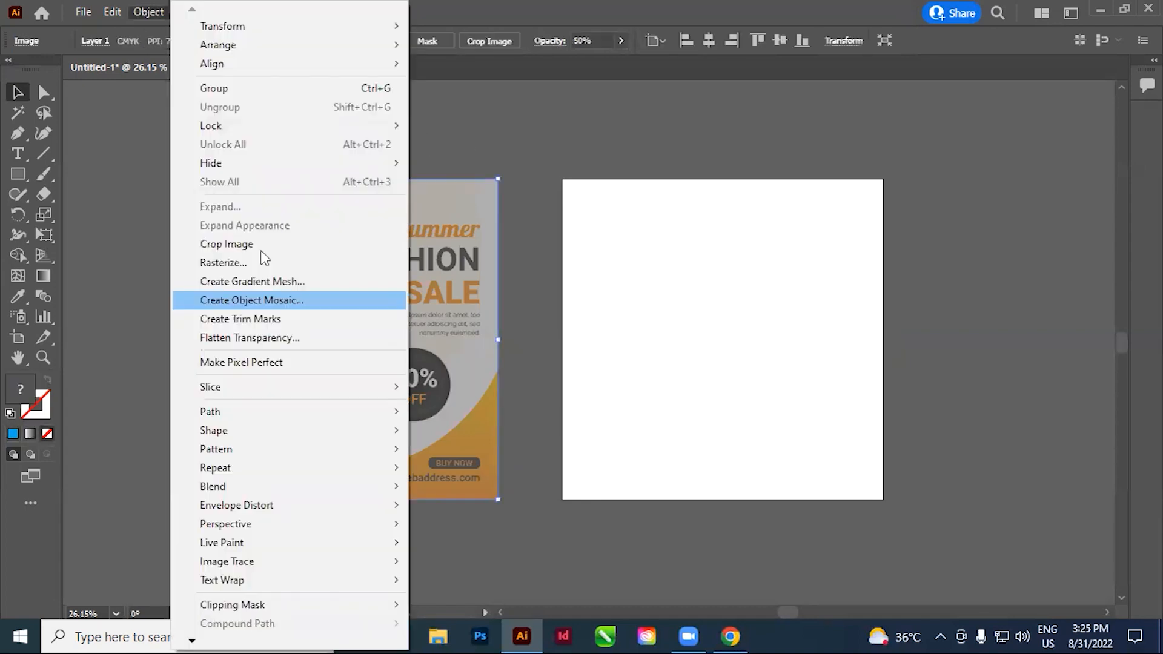
pyautogui.moveTo(233, 136)
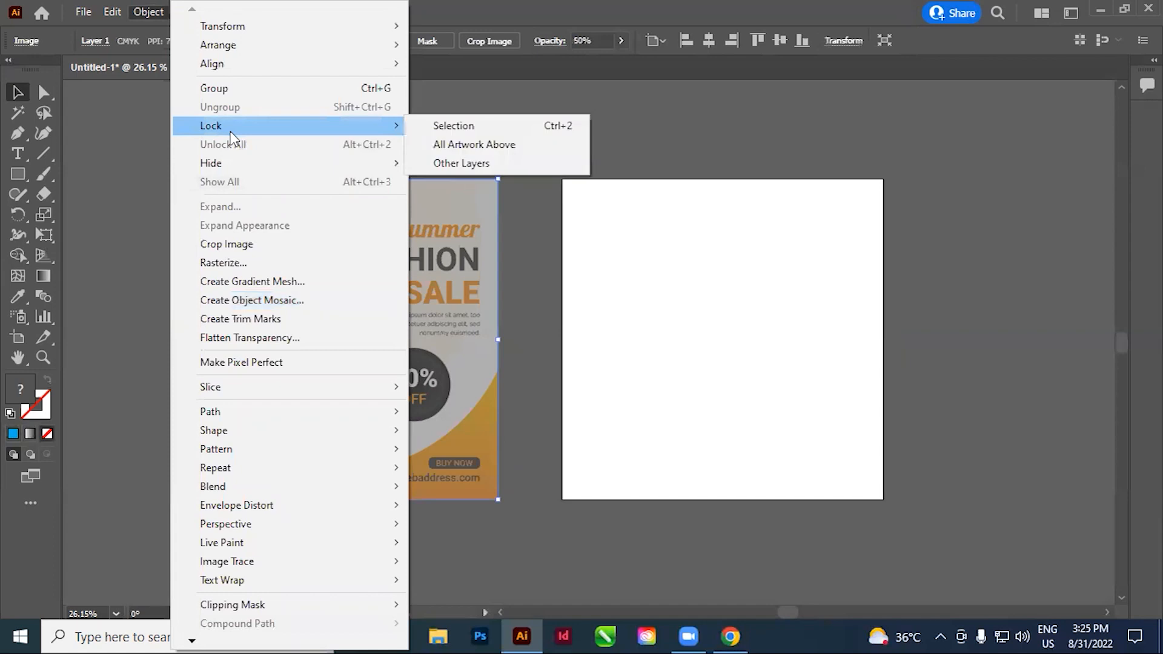
pyautogui.click(478, 126)
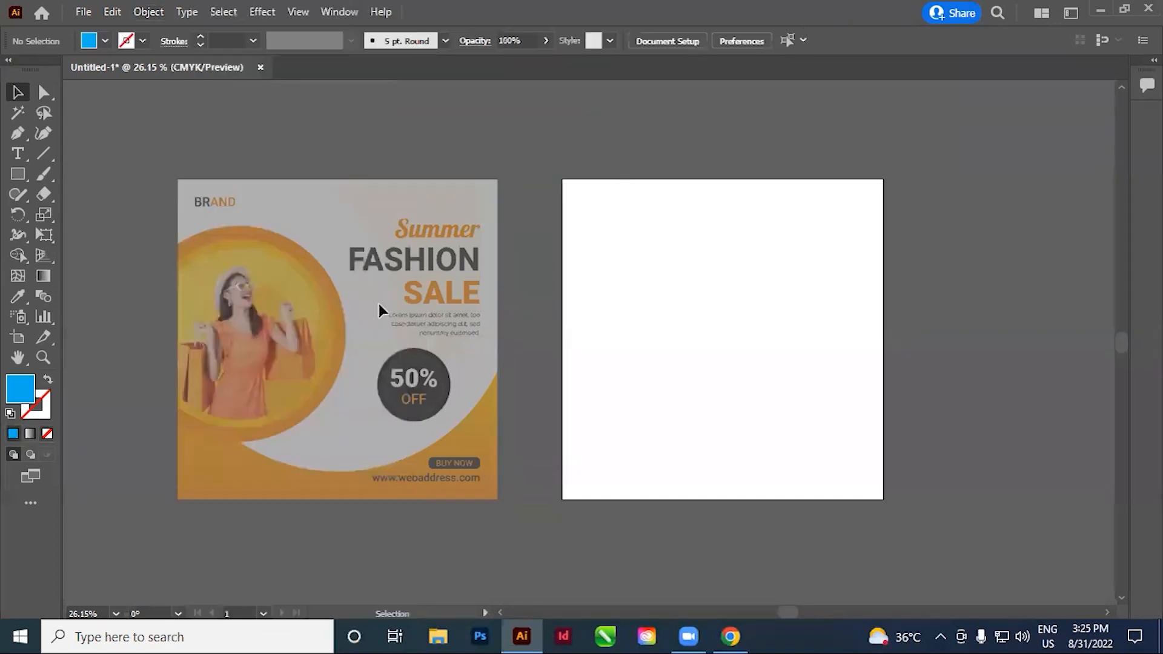
# Examine the locked reference design up close, from its headline and discount badge to the BRAND logo
pyautogui.moveTo(525, 438)
pyautogui.mouseDown()
pyautogui.moveTo(481, 401)
pyautogui.moveTo(537, 447)
pyautogui.mouseUp()
pyautogui.moveTo(416, 370); pyautogui.dragTo(421, 340)
pyautogui.moveTo(234, 164); pyautogui.dragTo(475, 333)
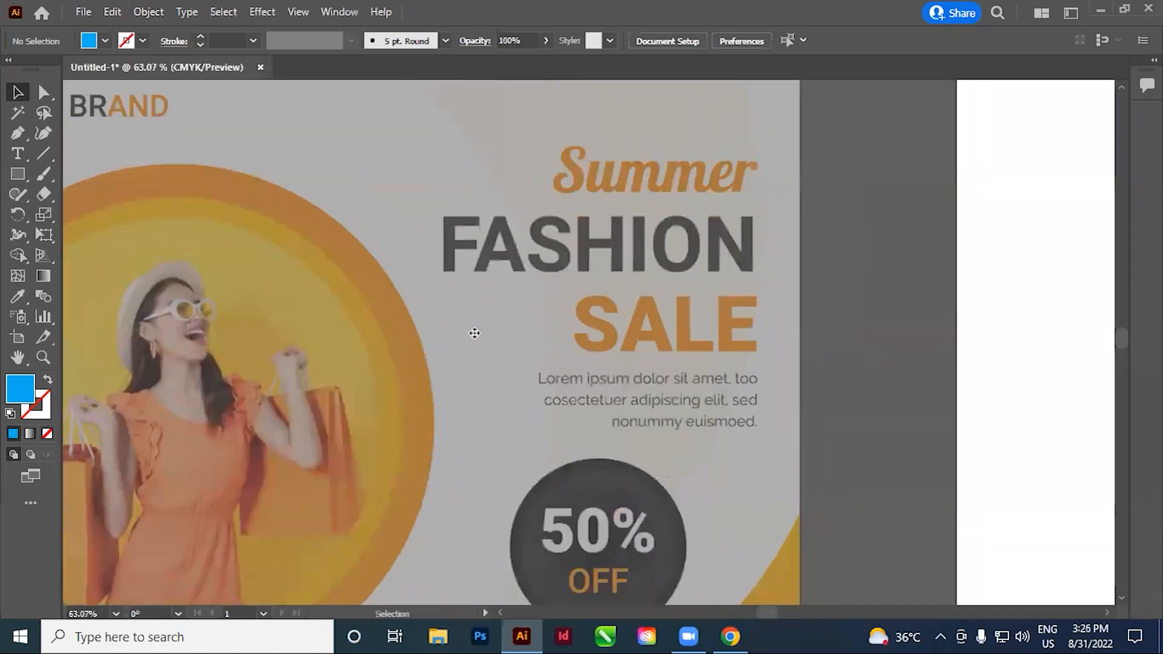
pyautogui.moveTo(400, 392); pyautogui.dragTo(553, 378)
pyautogui.moveTo(106, 109); pyautogui.dragTo(548, 308)
pyautogui.moveTo(735, 423); pyautogui.dragTo(384, 338)
pyautogui.moveTo(881, 492); pyautogui.dragTo(570, 353)
pyautogui.moveTo(376, 285); pyautogui.dragTo(643, 452)
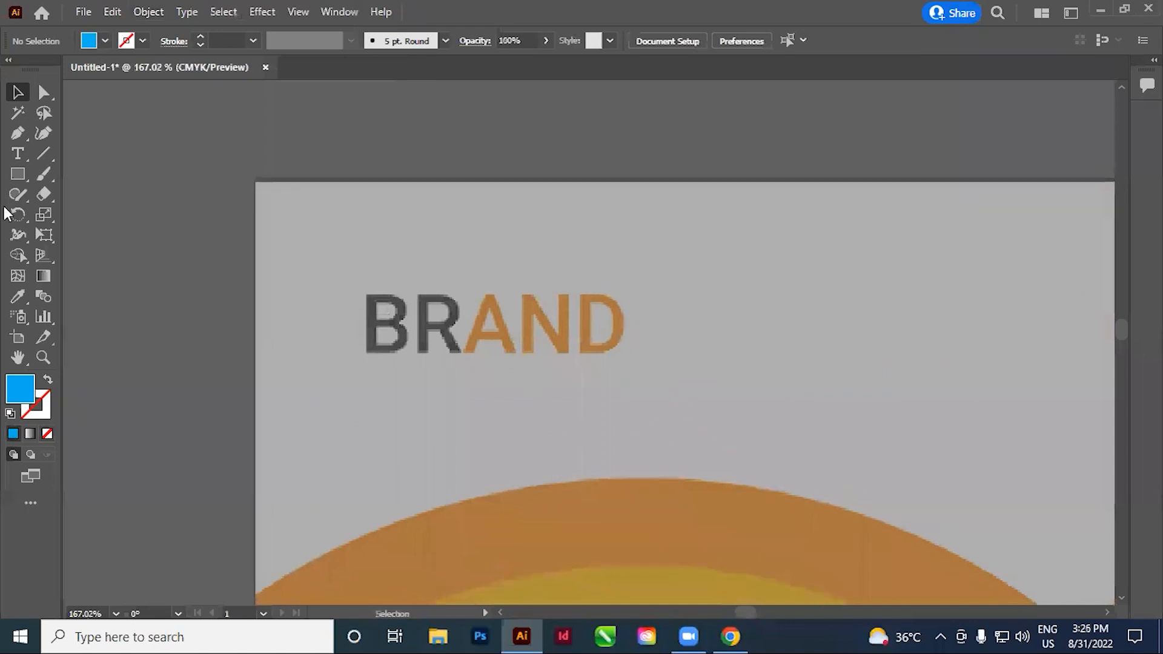
# Add a text object reading BRAND just below the reference's BRAND logo and deselect it
pyautogui.click(19, 155)
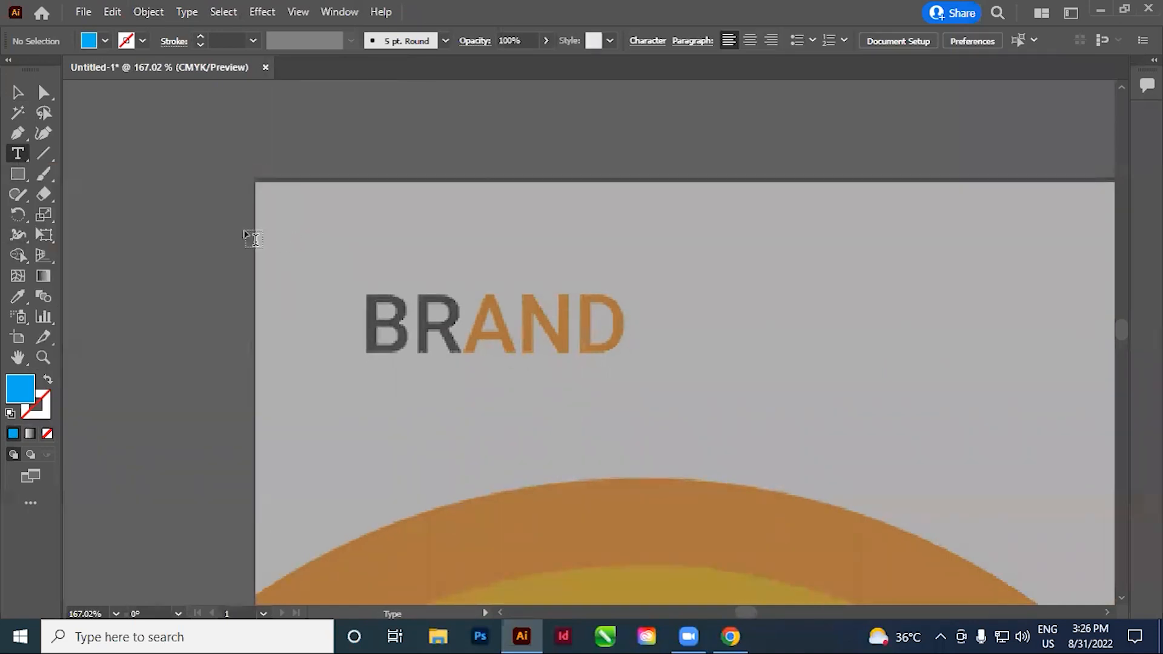
pyautogui.click(358, 429)
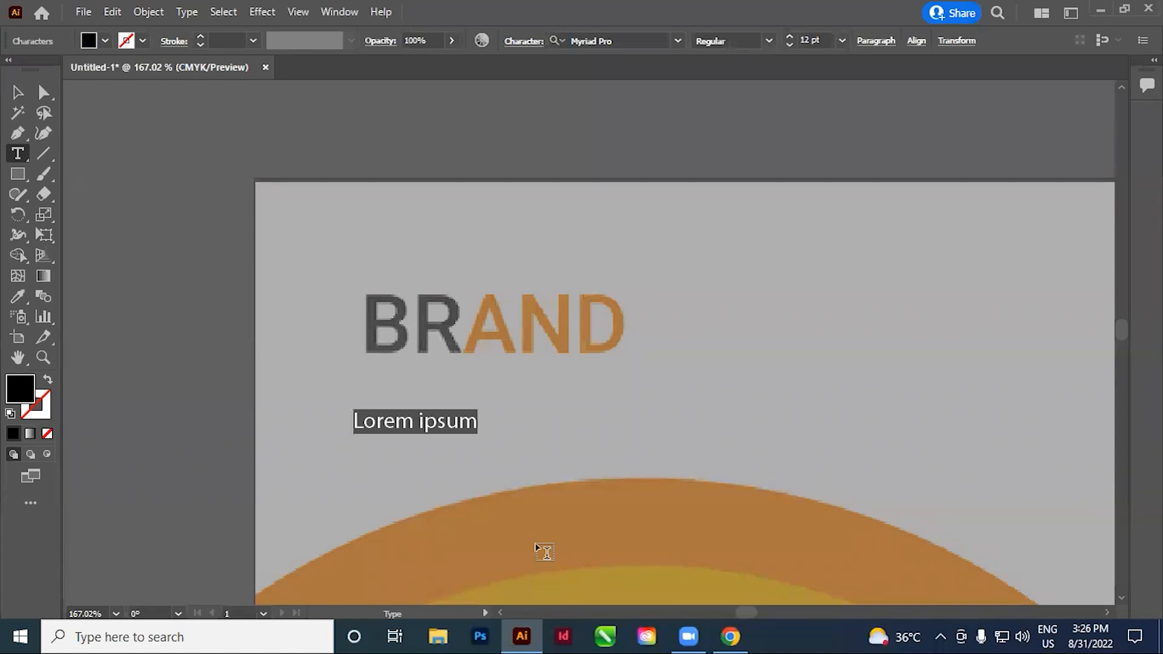
pyautogui.write('B')
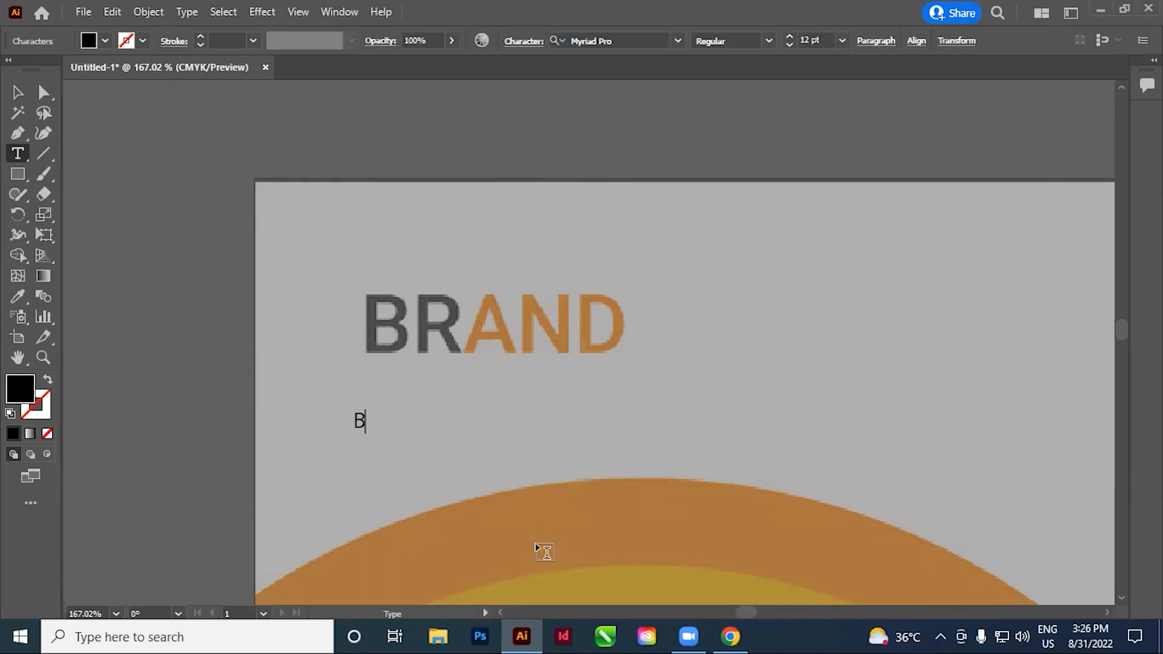
pyautogui.write('RAND')
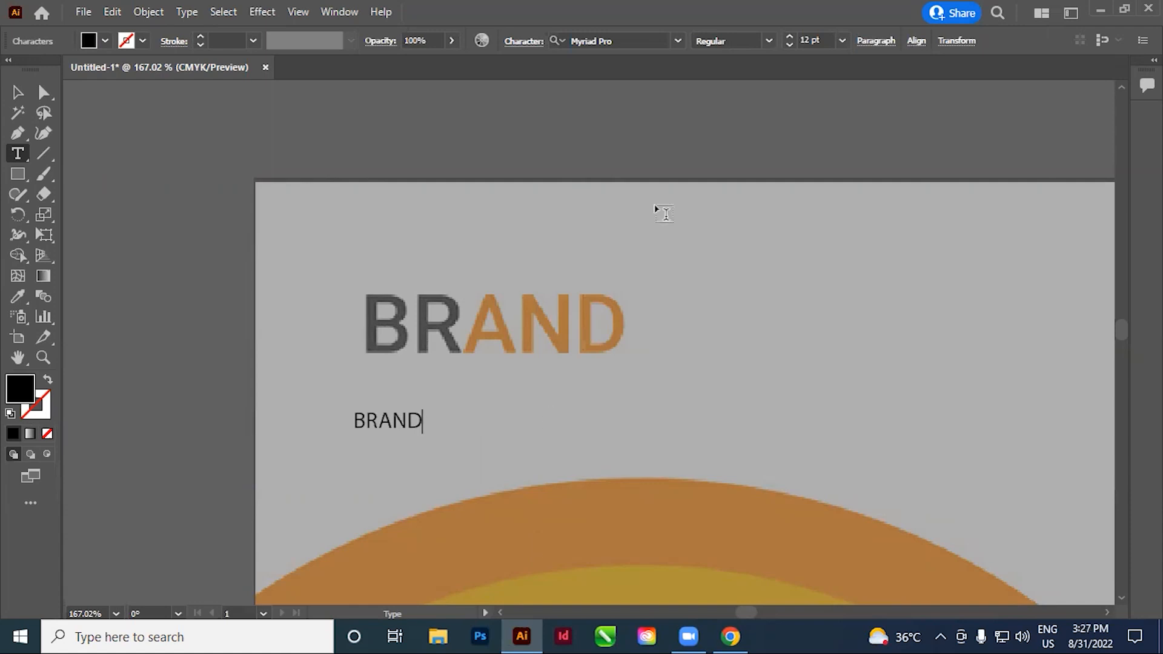
pyautogui.click(17, 93)
pyautogui.click(271, 161)
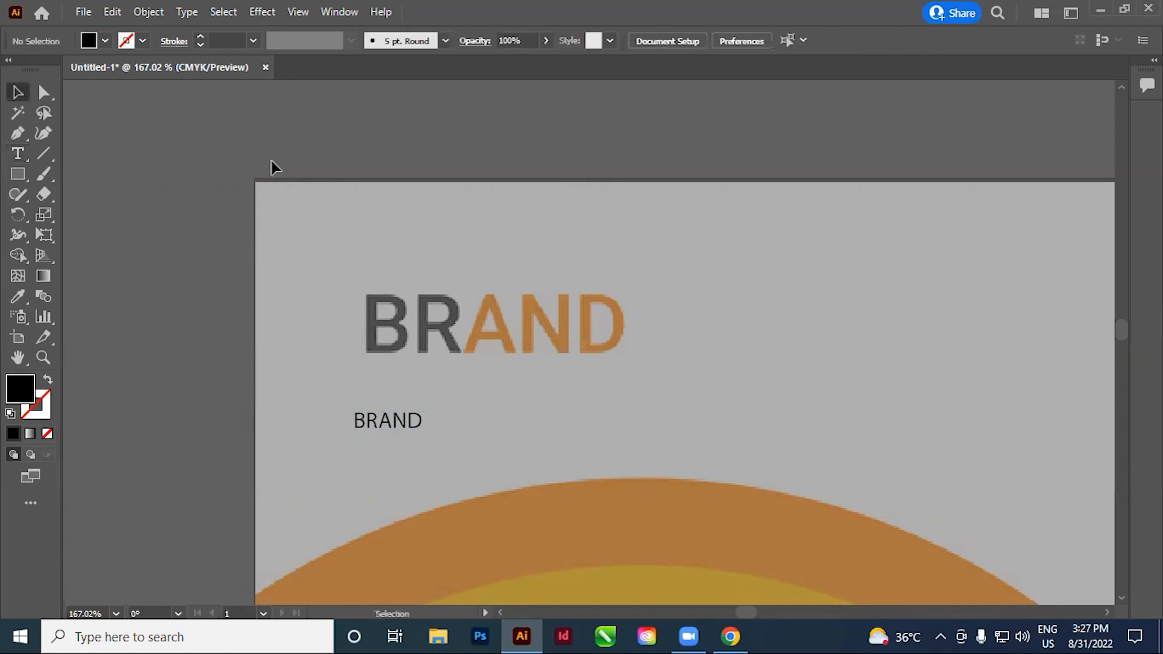
# Replace the new BRAND text with two lines reading "Serif font" and "Non Serif"
pyautogui.tripleClick(297, 306)
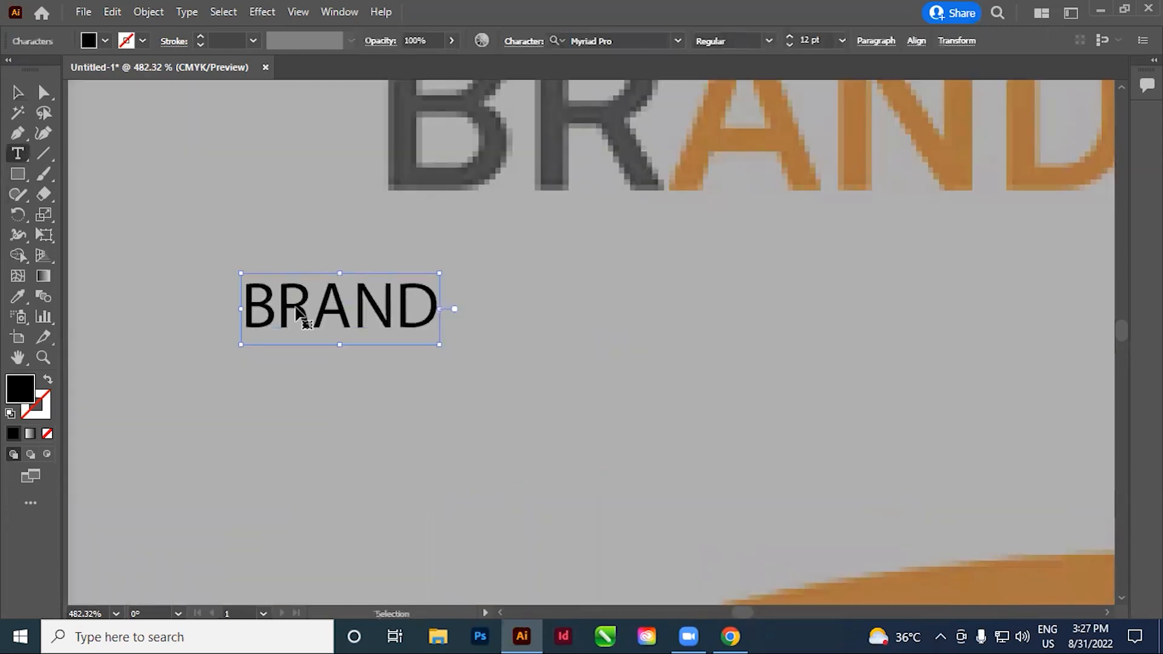
pyautogui.write('S')
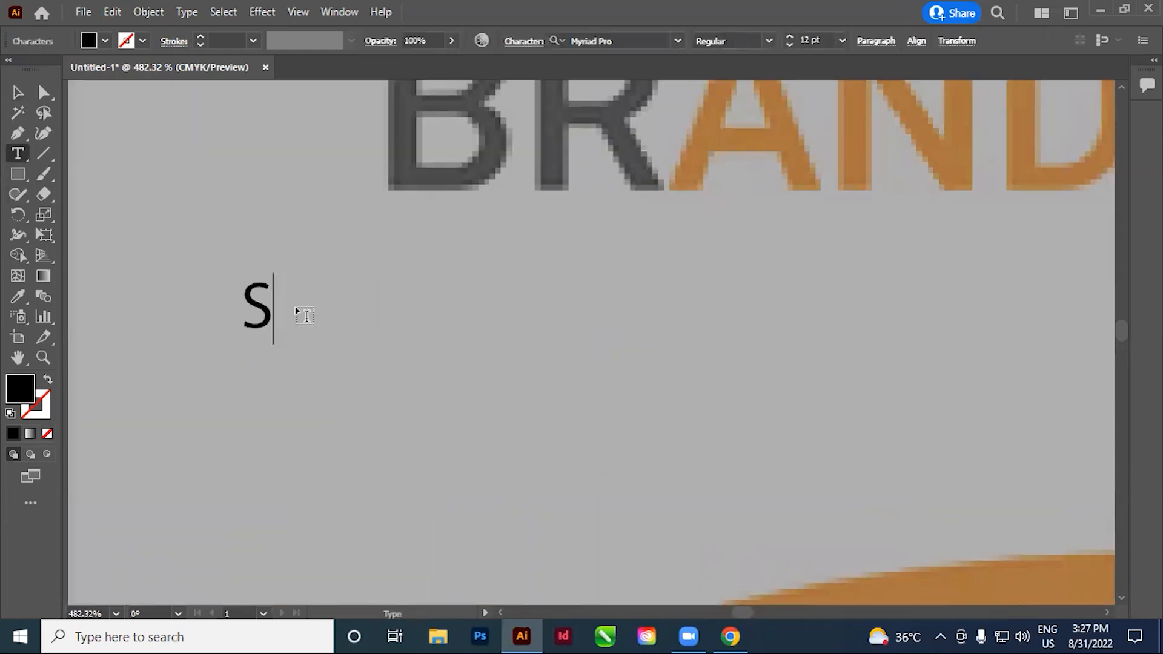
pyautogui.write('erif font')
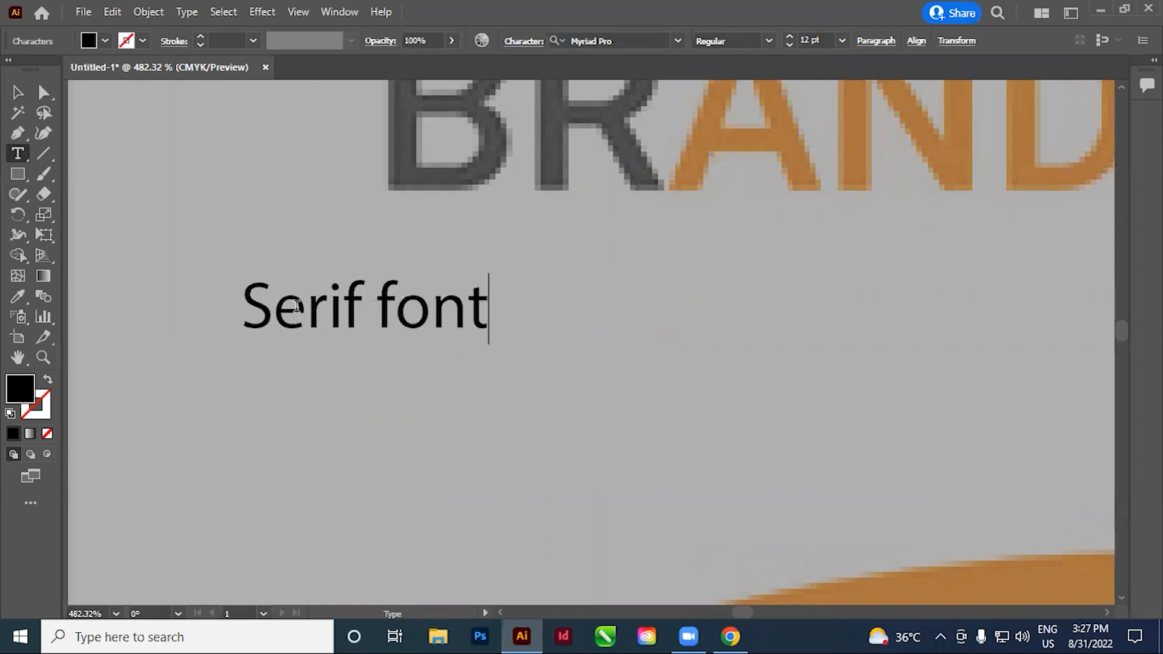
pyautogui.press('Return')
pyautogui.write('Non')
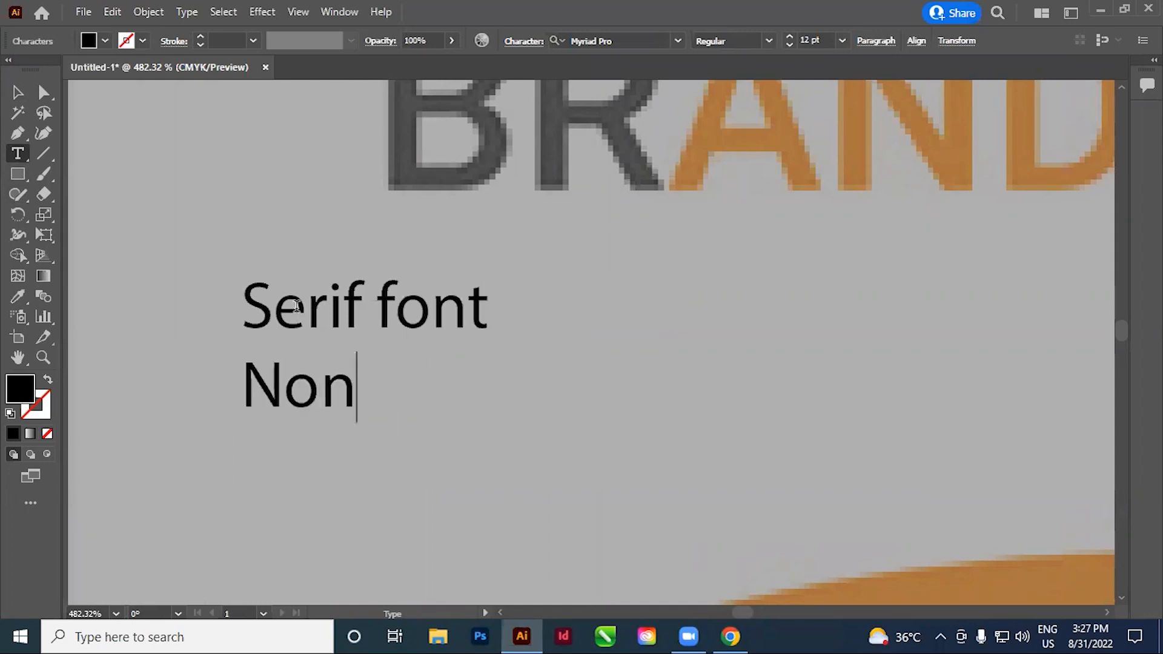
pyautogui.write(' S')
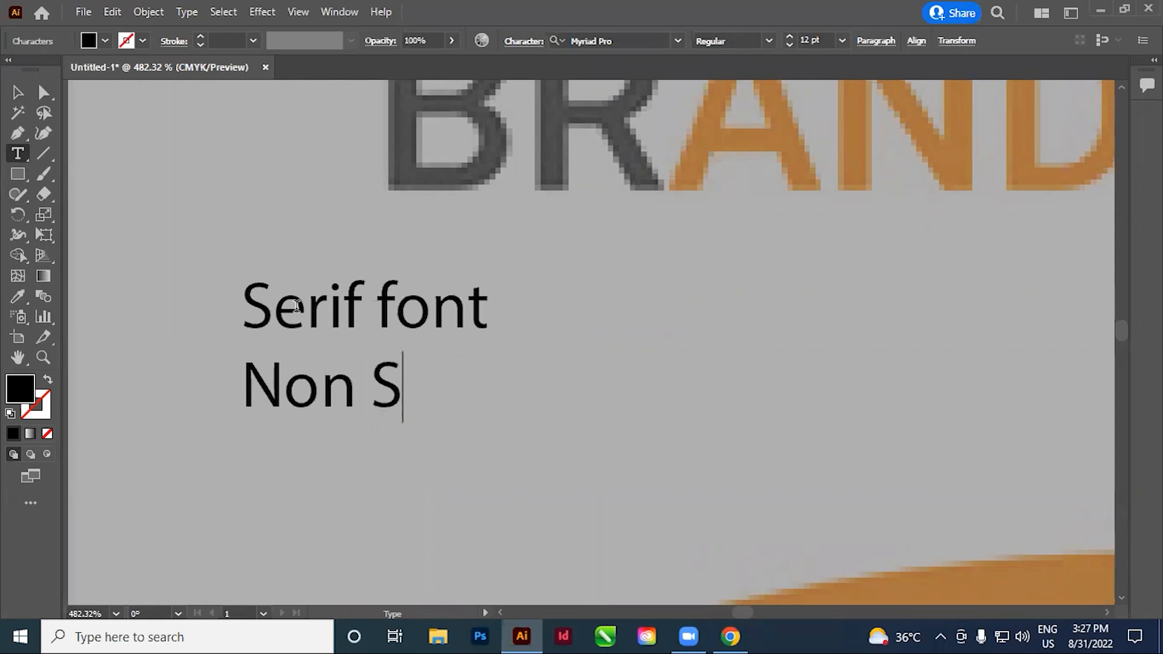
pyautogui.write('eri')
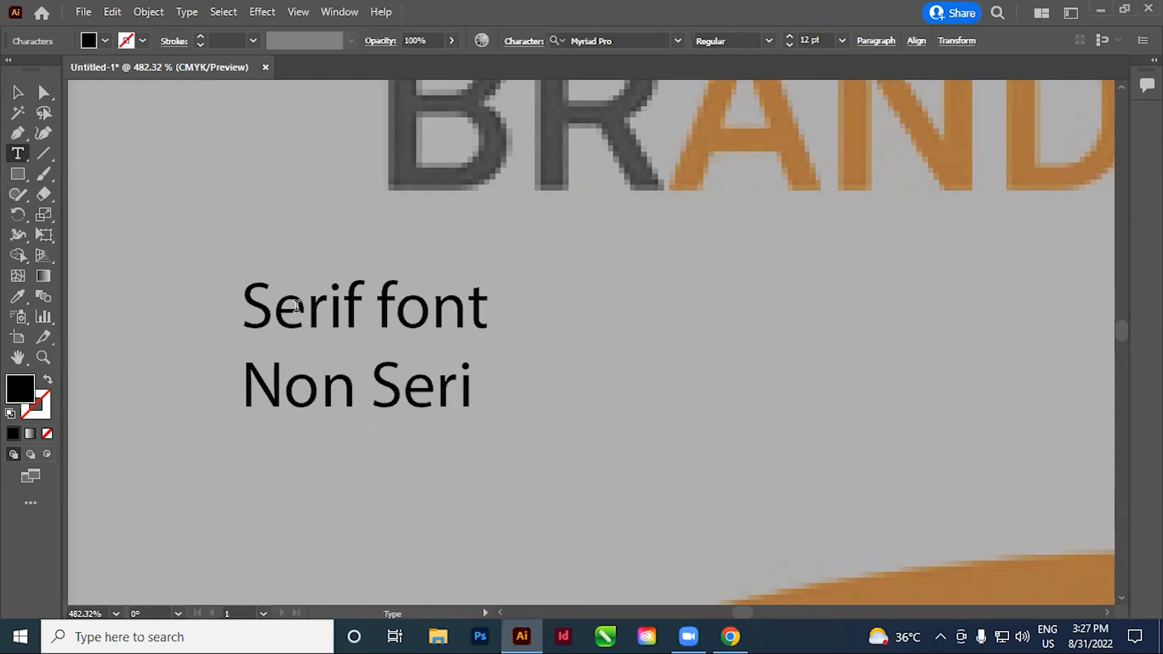
pyautogui.write('f')
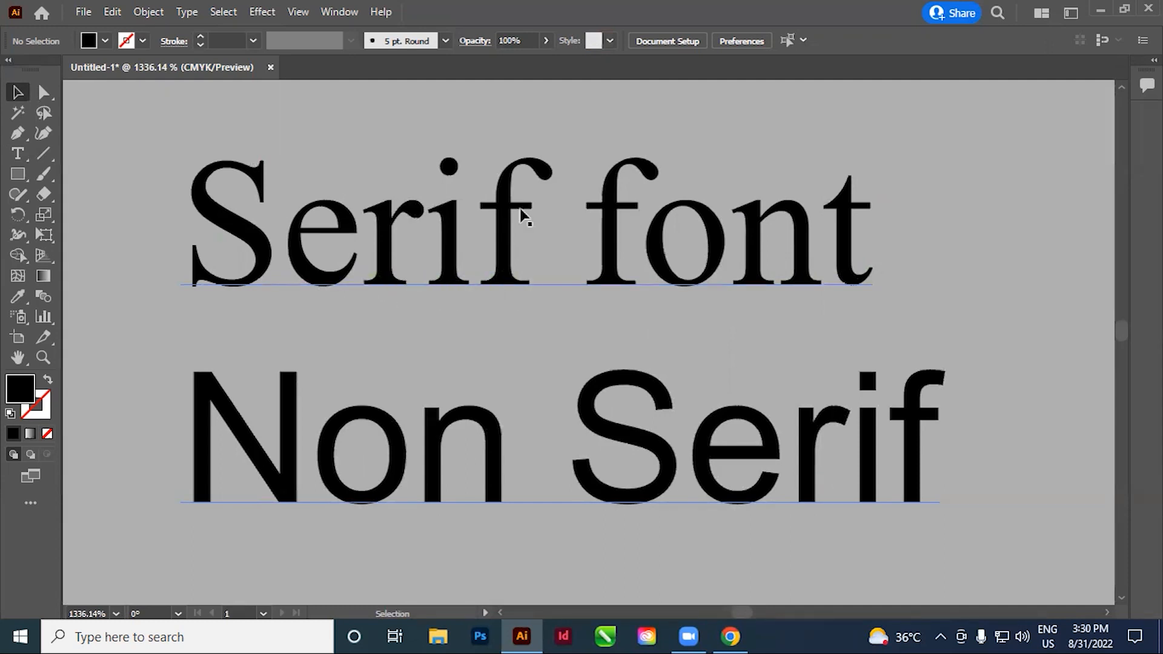
pyautogui.moveTo(508, 273)
pyautogui.mouseDown()
pyautogui.moveTo(511, 333)
pyautogui.moveTo(500, 255)
pyautogui.mouseUp()
pyautogui.moveTo(500, 266)
pyautogui.mouseDown()
pyautogui.moveTo(496, 304)
pyautogui.moveTo(493, 261)
pyautogui.moveTo(492, 280)
pyautogui.mouseUp()
pyautogui.moveTo(492, 280); pyautogui.dragTo(492, 261)
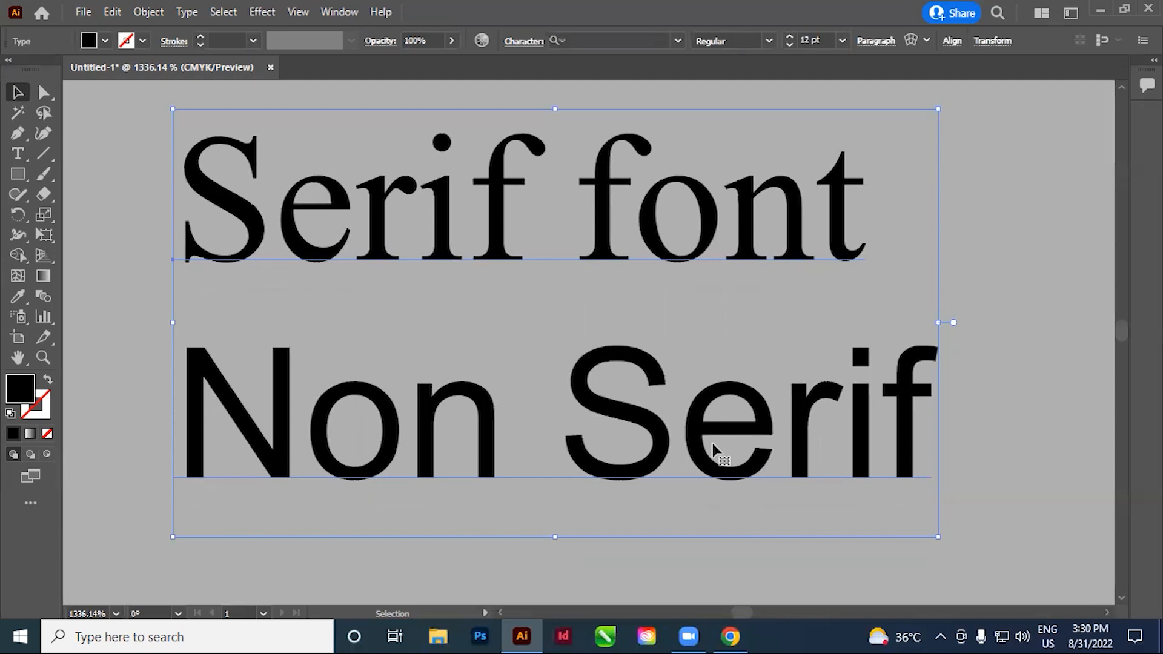
pyautogui.click(979, 223)
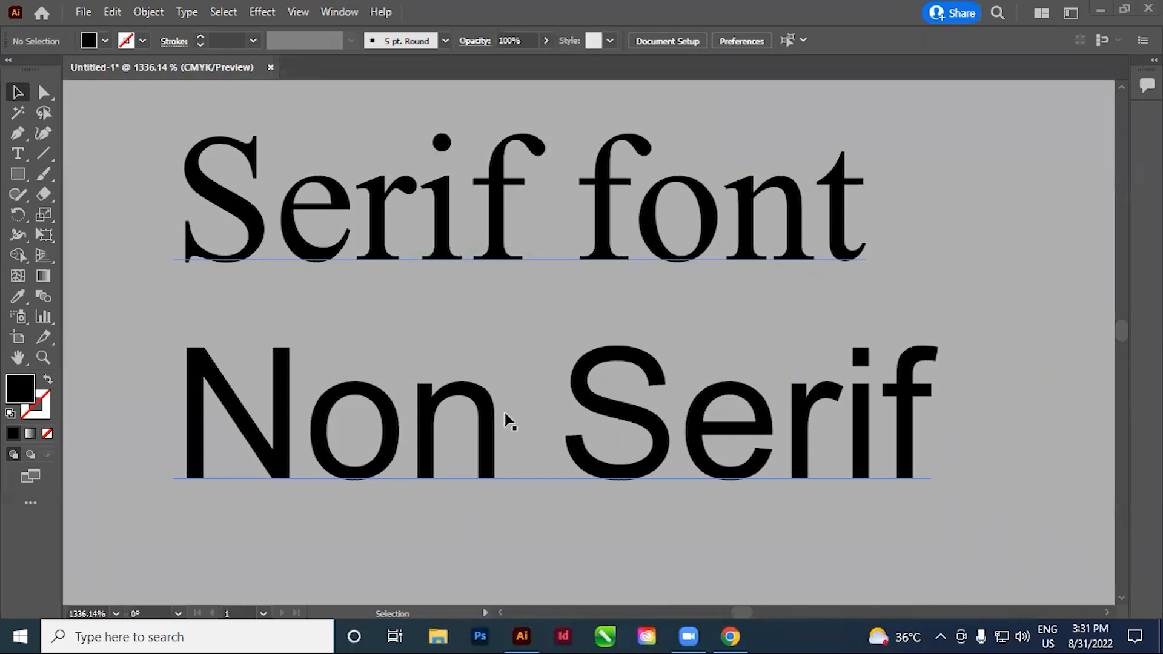
# Duplicate the "Non Serif" line as a third line at the end of the sample text
pyautogui.scroll(-2, 576, 273)
pyautogui.moveTo(575, 390); pyautogui.dragTo(502, 358)
pyautogui.click(524, 343)
pyautogui.click(18, 153)
pyautogui.tripleClick(684, 317)
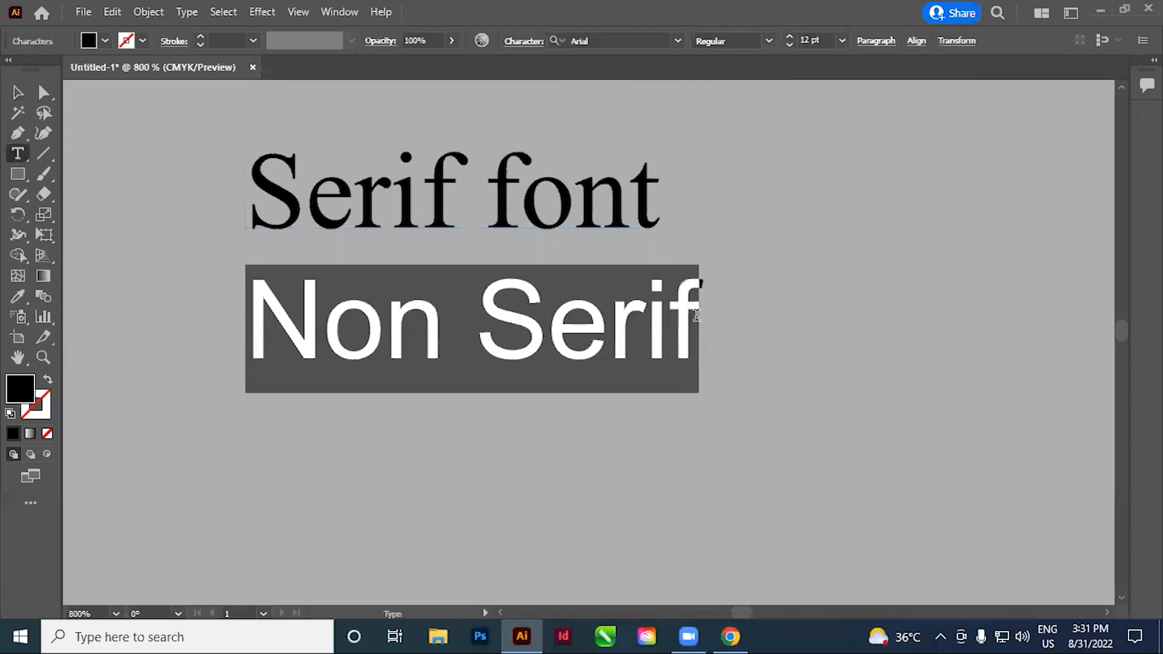
pyautogui.click(694, 324)
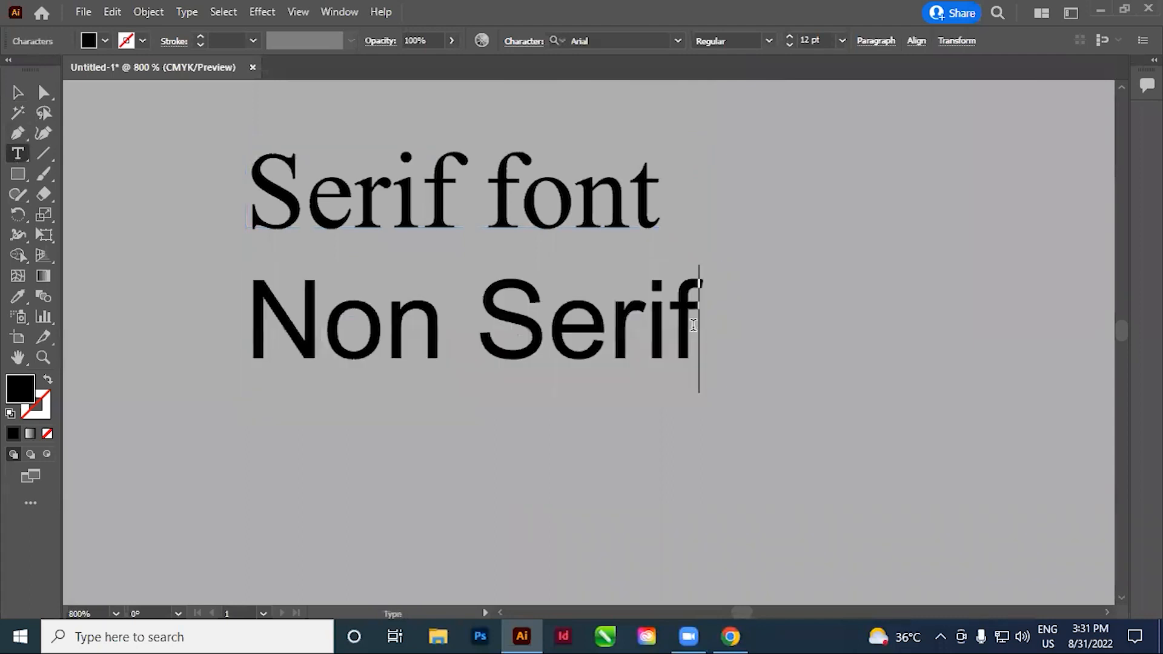
pyautogui.press('Return')
pyautogui.write('Non Serif')
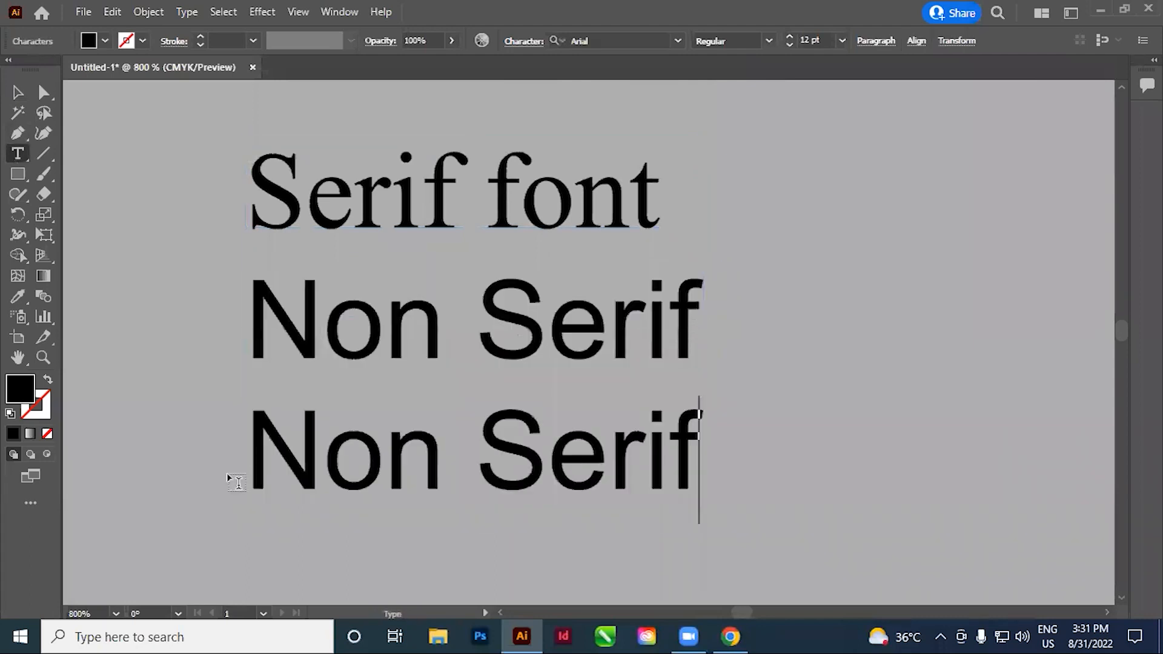
# Change the case of the third "Non Serif" line to UPPERCASE
pyautogui.moveTo(254, 458); pyautogui.dragTo(810, 436)
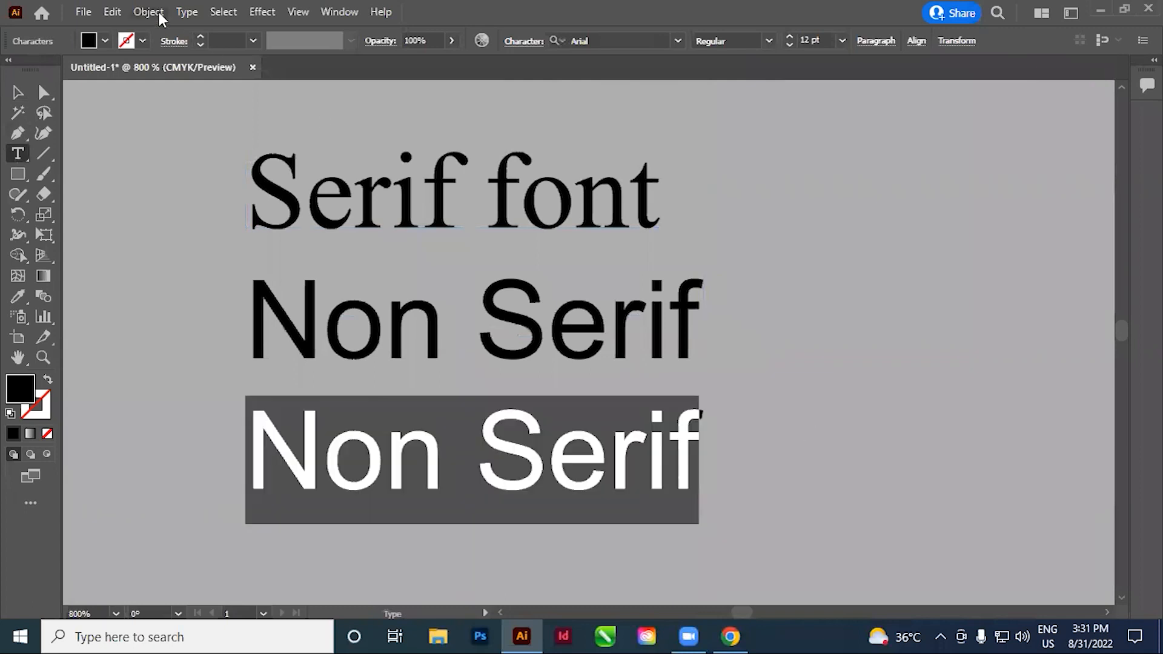
pyautogui.click(184, 14)
pyautogui.moveTo(230, 276)
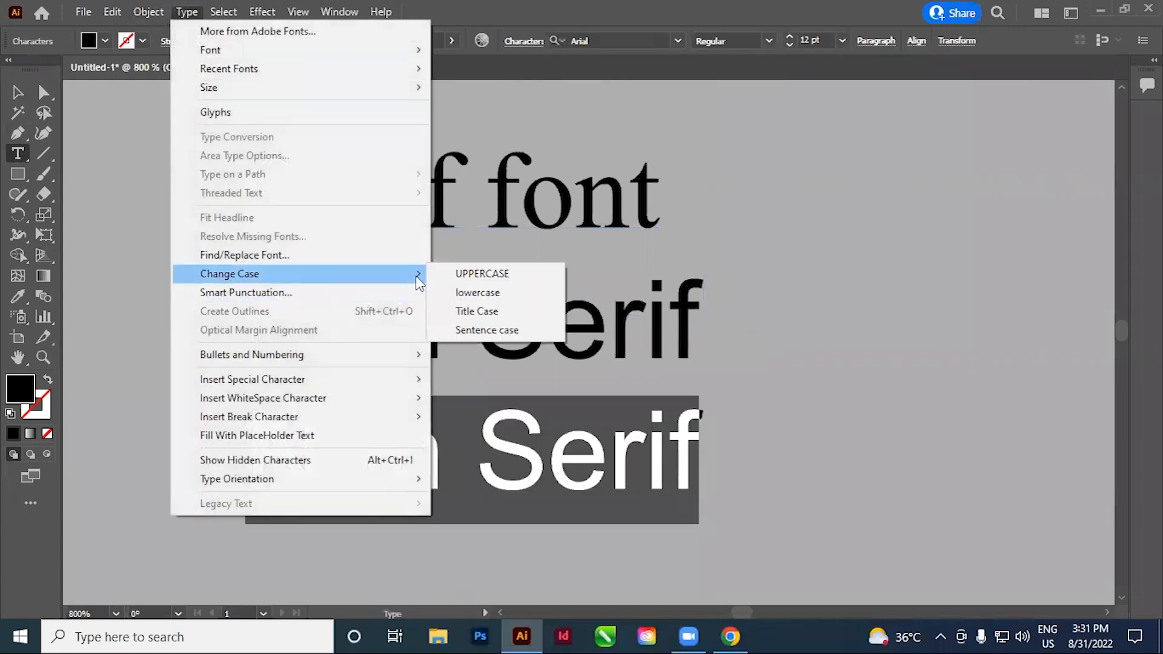
pyautogui.click(499, 278)
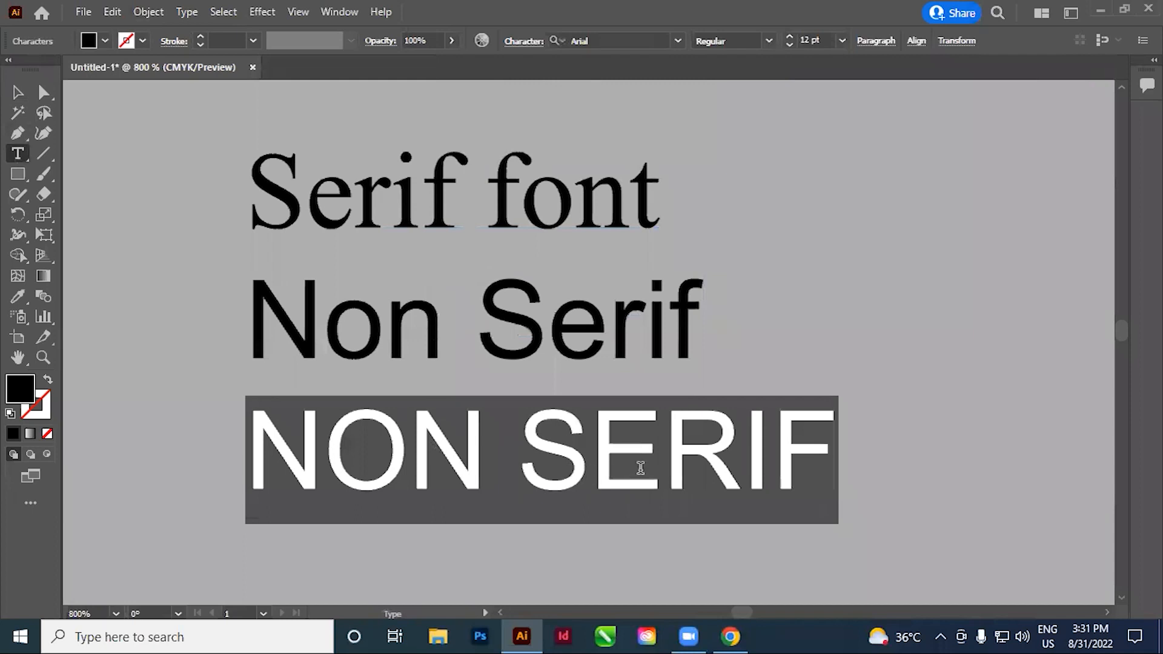
pyautogui.click(661, 474)
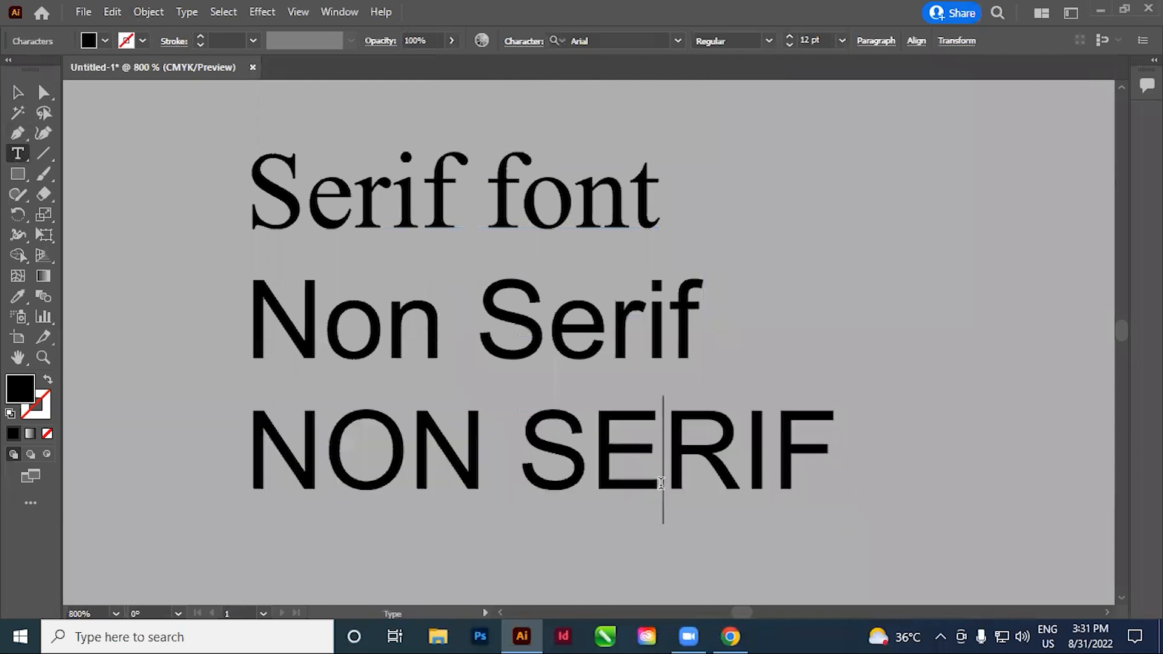
pyautogui.scroll(-1, 642, 478)
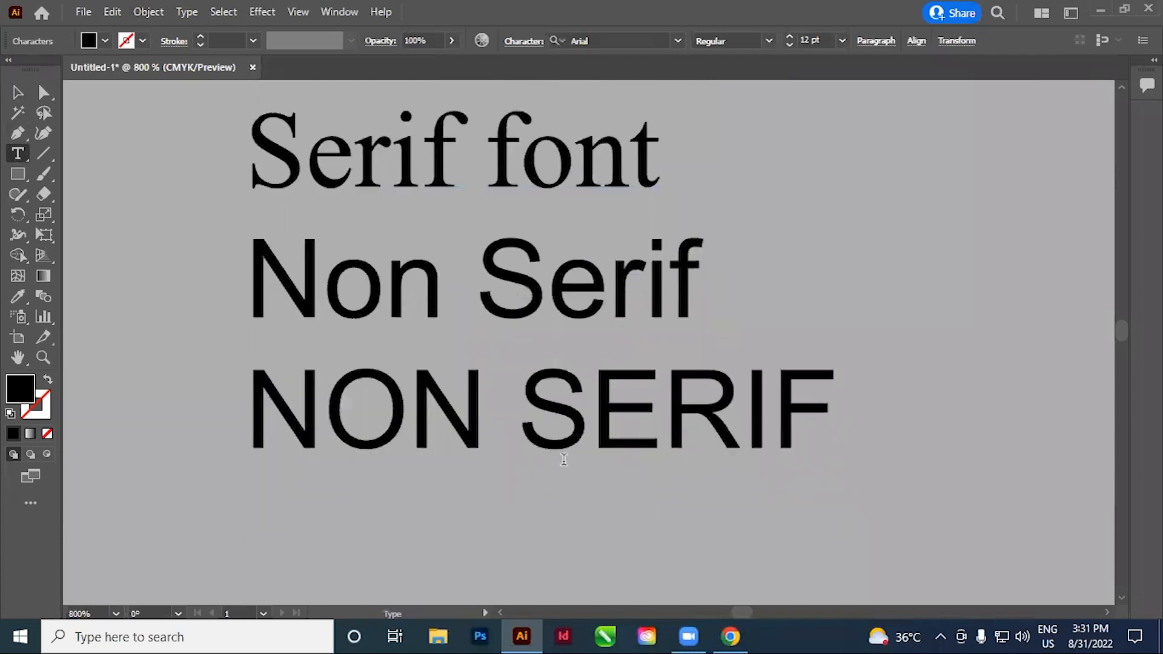
pyautogui.scroll(1, 536, 447)
pyautogui.moveTo(259, 439); pyautogui.dragTo(818, 416)
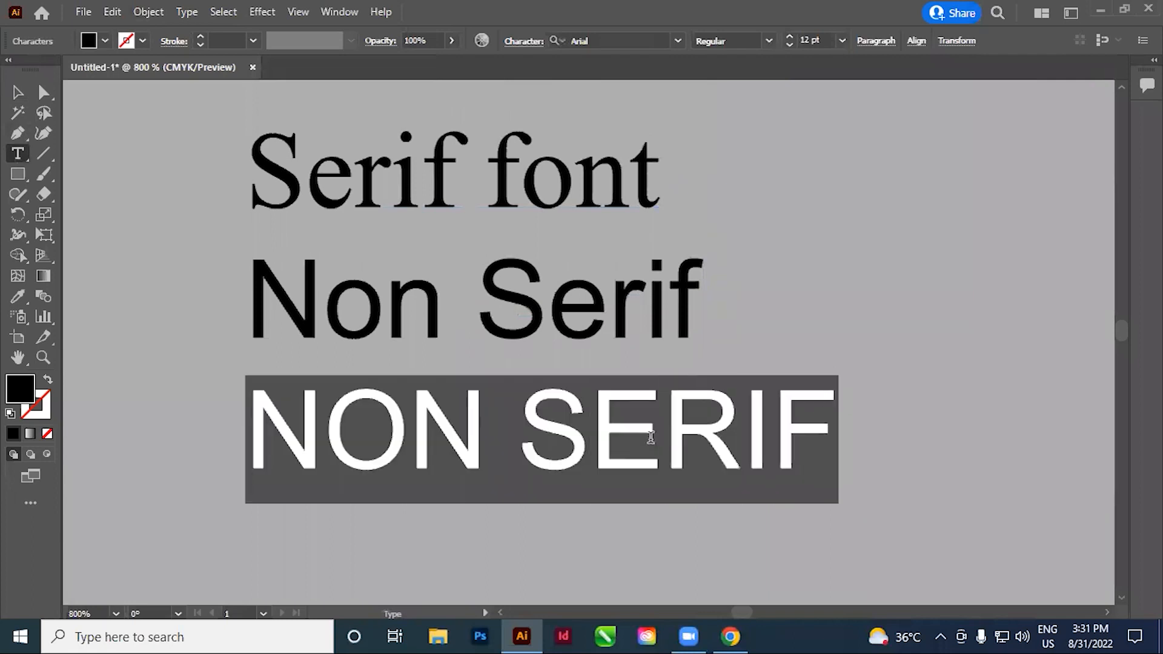
pyautogui.click(701, 510)
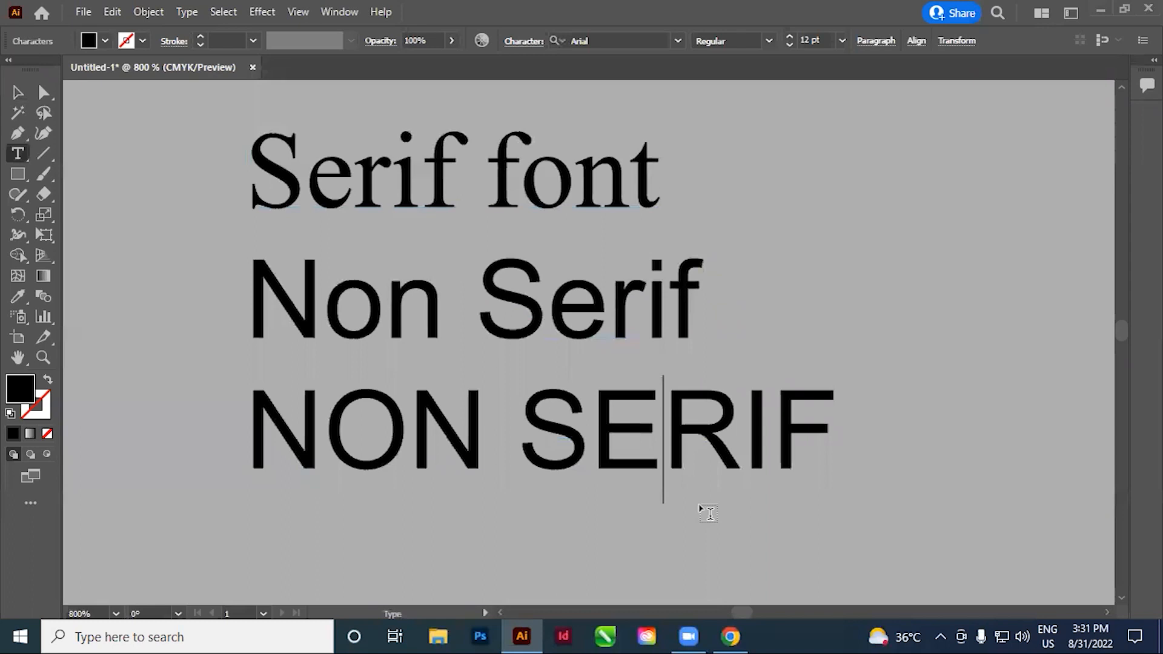
pyautogui.click(18, 92)
pyautogui.moveTo(529, 315); pyautogui.dragTo(457, 306)
pyautogui.click(838, 295)
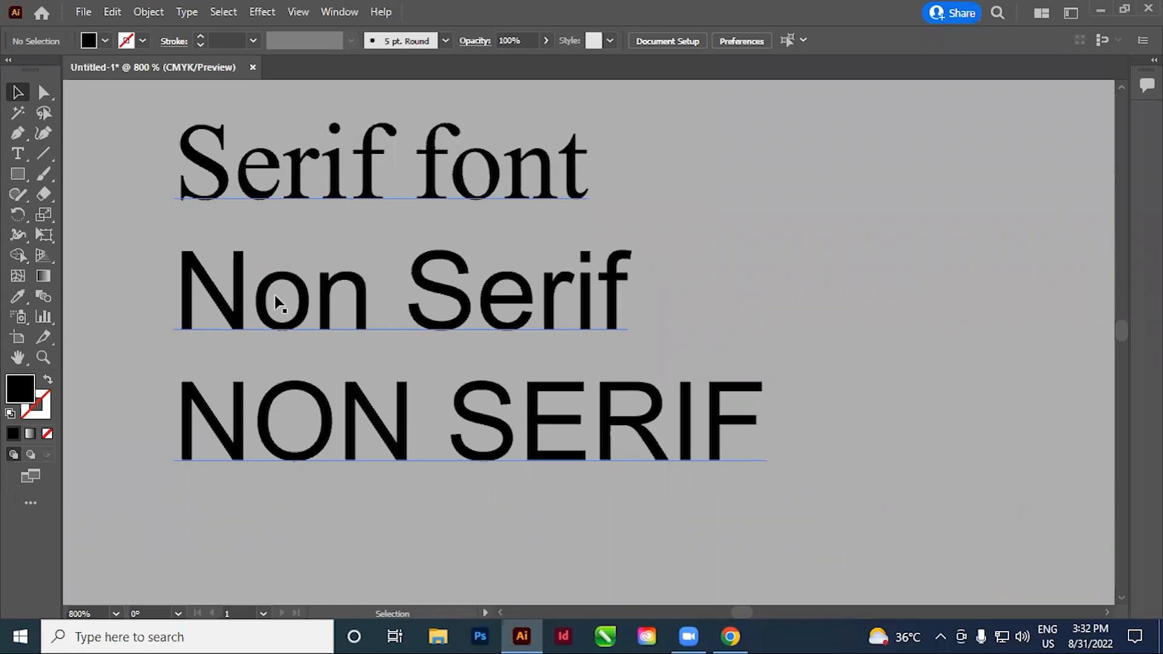
# Delete the three-line font sample text below the reference's BRAND logo
pyautogui.scroll(-4, 445, 381)
pyautogui.moveTo(725, 205); pyautogui.dragTo(360, 292)
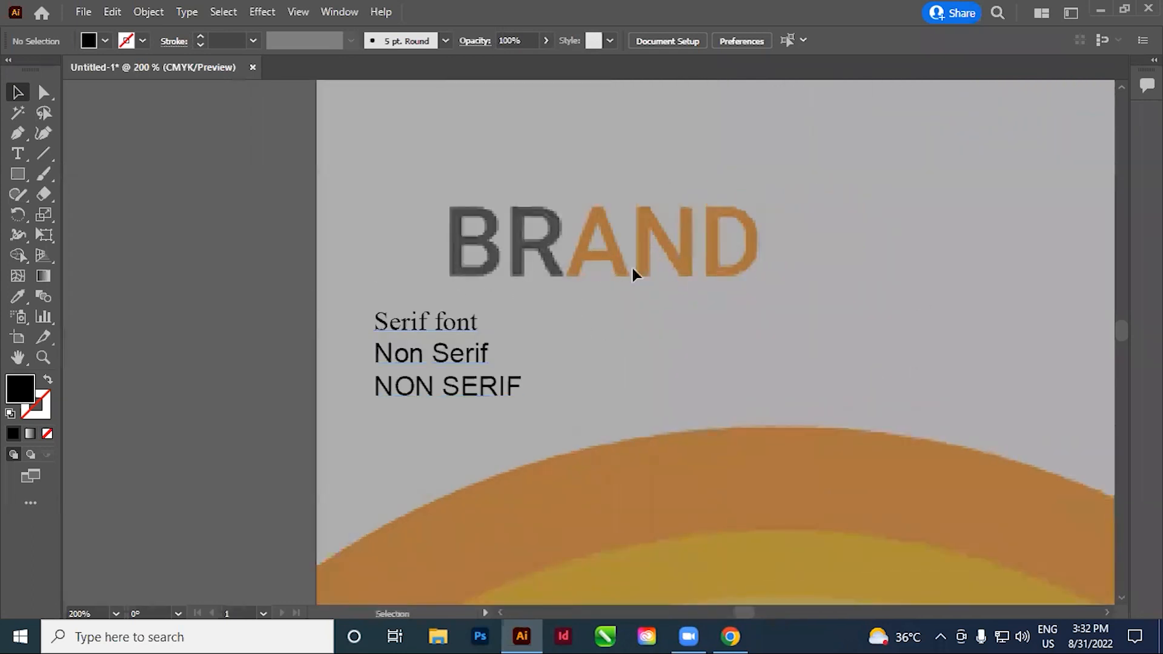
pyautogui.moveTo(592, 403); pyautogui.dragTo(589, 399)
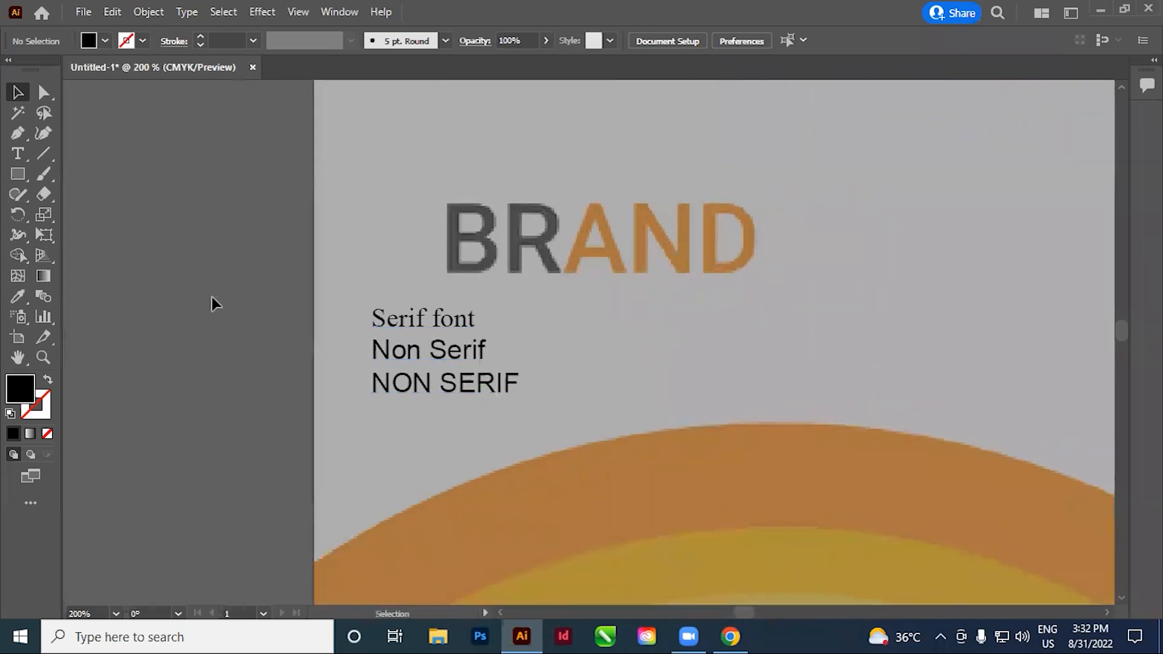
pyautogui.click(487, 423)
pyautogui.press('Delete')
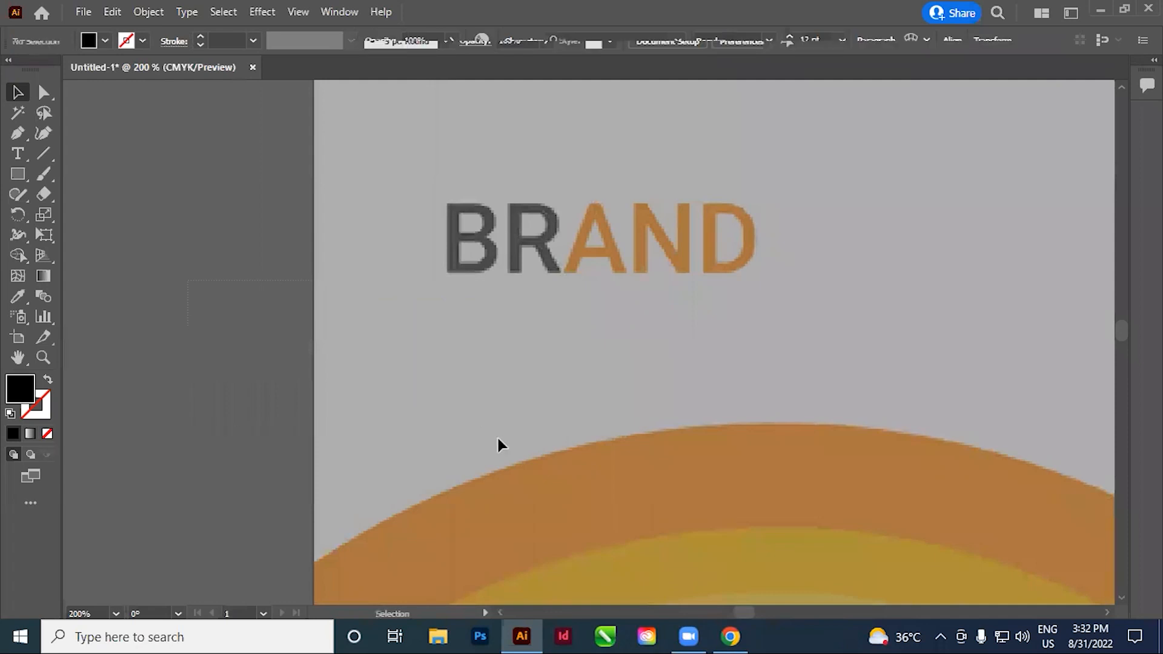
pyautogui.moveTo(497, 443); pyautogui.dragTo(469, 479)
pyautogui.moveTo(550, 402); pyautogui.dragTo(540, 395)
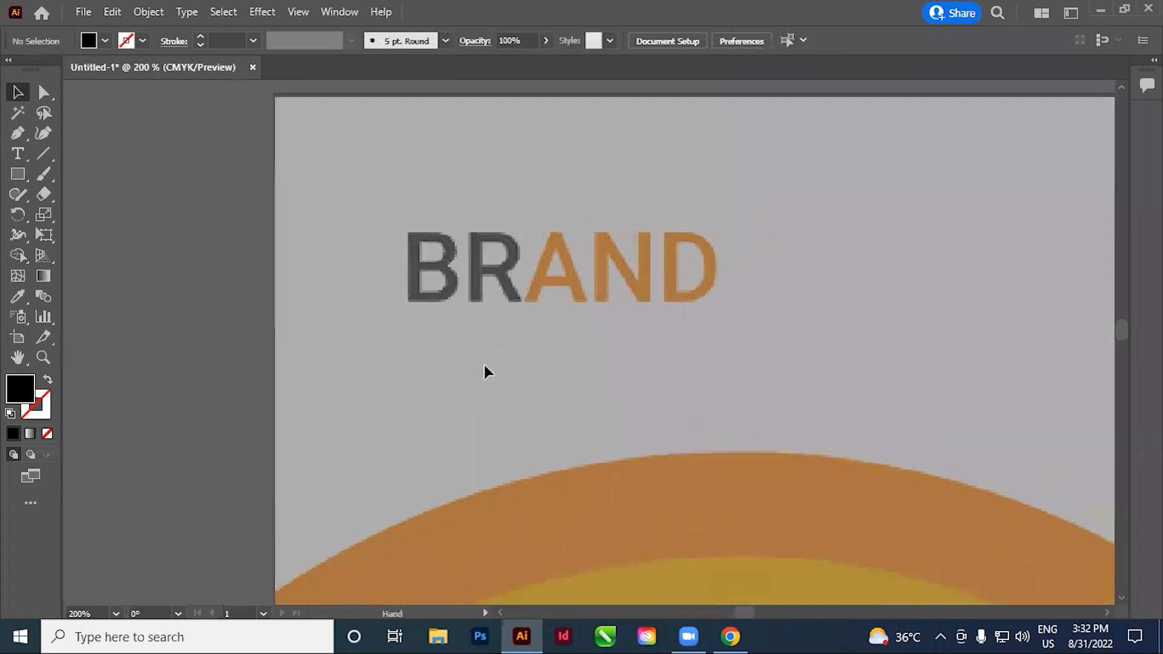
# Add a point text object reading "BRAND" just below the reference's BRAND logo
pyautogui.press('t')
pyautogui.click(390, 362)
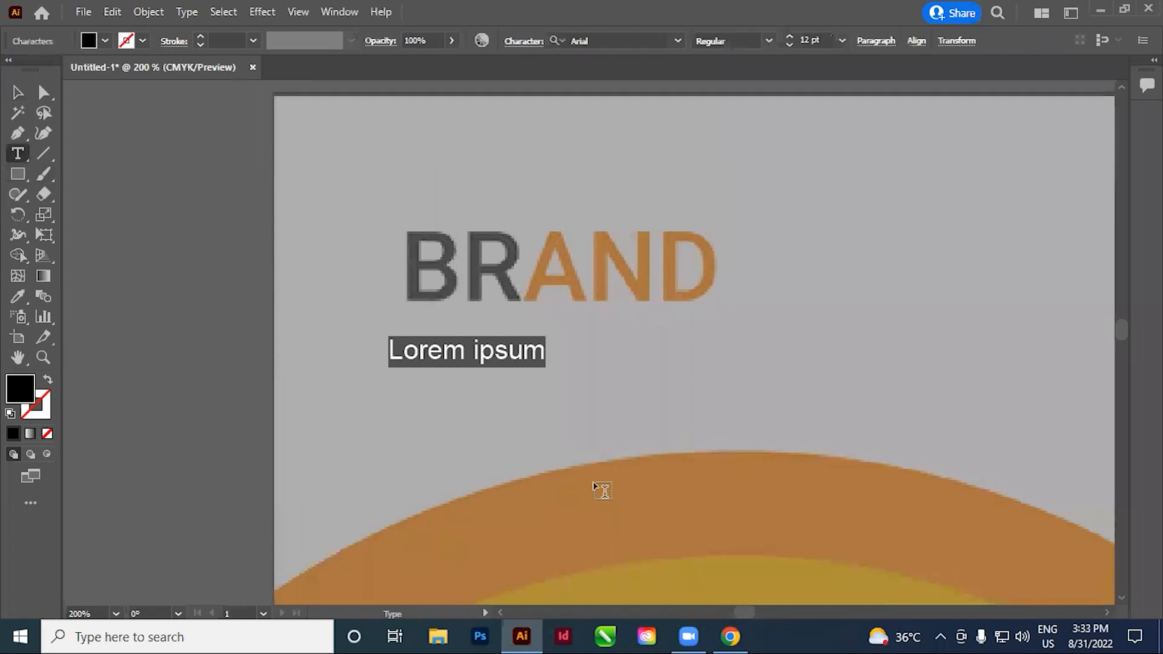
pyautogui.write('BRAND')
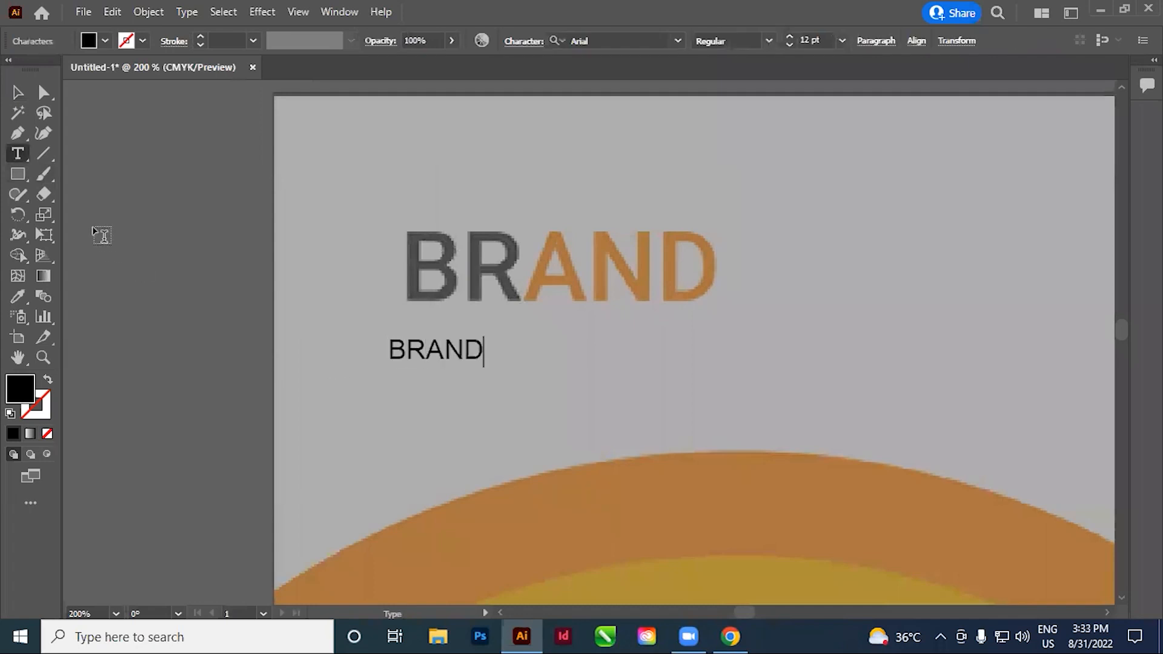
pyautogui.press('Escape')
# Scale up the new BRAND text to roughly the reference logo's width and move it over the logo
pyautogui.moveTo(484, 365); pyautogui.dragTo(808, 377)
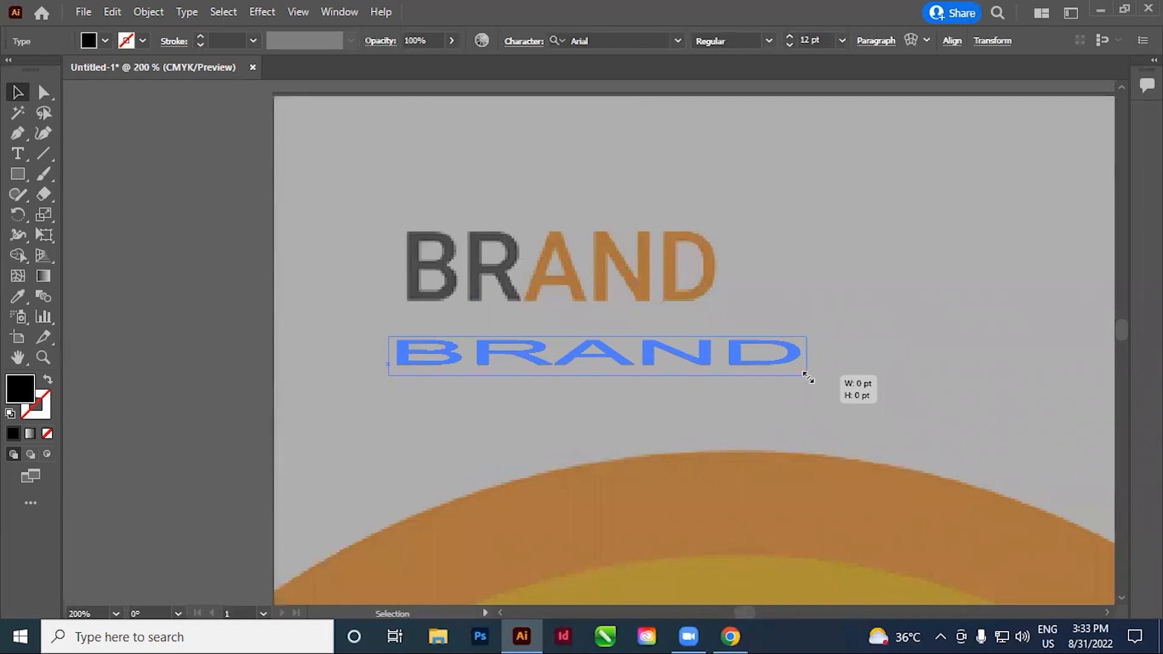
pyautogui.moveTo(809, 377); pyautogui.dragTo(739, 352)
pyautogui.moveTo(729, 367); pyautogui.dragTo(729, 452)
pyautogui.moveTo(494, 397); pyautogui.dragTo(509, 282)
pyautogui.click(18, 92)
pyautogui.click(276, 353)
# Fine-tune the BRAND text over the reference logo so its letters match at a font size of about 40.35 pt
pyautogui.press('space')
pyautogui.moveTo(590, 336); pyautogui.dragTo(561, 357)
pyautogui.hotkey('ctrl', 'space')
pyautogui.moveTo(480, 221); pyautogui.dragTo(626, 371)
pyautogui.press('space')
pyautogui.moveTo(818, 452); pyautogui.dragTo(719, 392)
pyautogui.click(646, 436)
pyautogui.moveTo(493, 343); pyautogui.dragTo(496, 331)
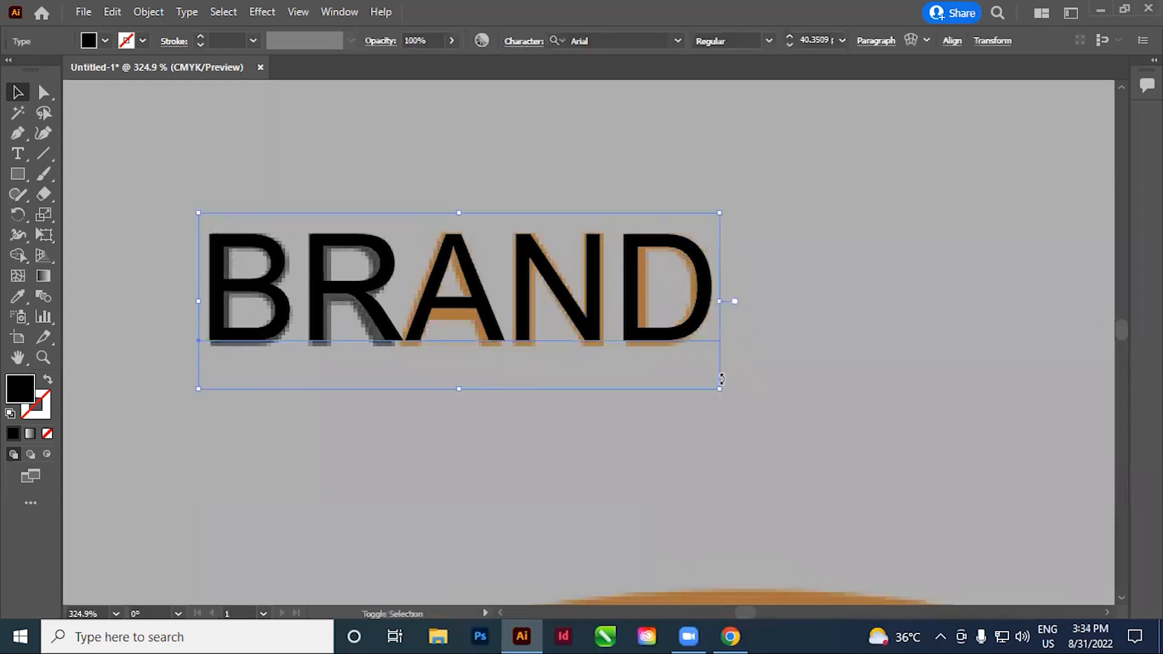
pyautogui.moveTo(721, 391); pyautogui.dragTo(384, 340)
pyautogui.click(666, 450)
# Shift the BRAND text horizontally from the reference onto the white artboard, in the matching upper-corner spot, and deselect it
pyautogui.keyDown('ctrl'); pyautogui.keyDown('alt'); pyautogui.click(577, 345); pyautogui.keyUp('alt'); pyautogui.keyUp('ctrl')
pyautogui.keyDown('ctrl'); pyautogui.keyDown('alt'); pyautogui.click(576, 346); pyautogui.keyUp('alt'); pyautogui.keyUp('ctrl')
pyautogui.keyDown('ctrl'); pyautogui.keyDown('alt'); pyautogui.click(576, 346); pyautogui.keyUp('alt'); pyautogui.keyUp('ctrl')
pyautogui.keyDown('ctrl'); pyautogui.keyDown('alt'); pyautogui.click(577, 346); pyautogui.keyUp('alt'); pyautogui.keyUp('ctrl')
pyautogui.keyDown('ctrl'); pyautogui.keyDown('alt'); pyautogui.click(576, 345); pyautogui.keyUp('alt'); pyautogui.keyUp('ctrl')
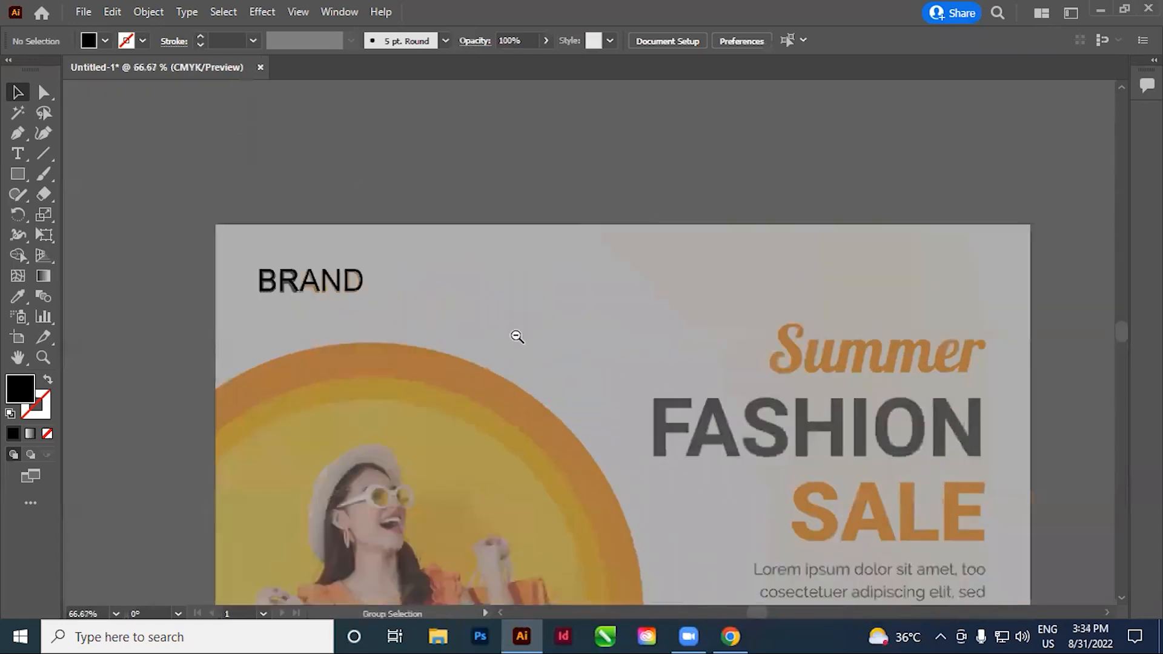
pyautogui.keyDown('ctrl'); pyautogui.keyDown('alt'); pyautogui.click(516, 336); pyautogui.keyUp('alt'); pyautogui.keyUp('ctrl')
pyautogui.keyDown('ctrl'); pyautogui.keyDown('alt'); pyautogui.click(516, 336); pyautogui.keyUp('alt'); pyautogui.keyUp('ctrl')
pyautogui.moveTo(688, 397); pyautogui.dragTo(441, 337)
pyautogui.moveTo(192, 209); pyautogui.dragTo(359, 322)
pyautogui.hotkey('shift', 'Right')
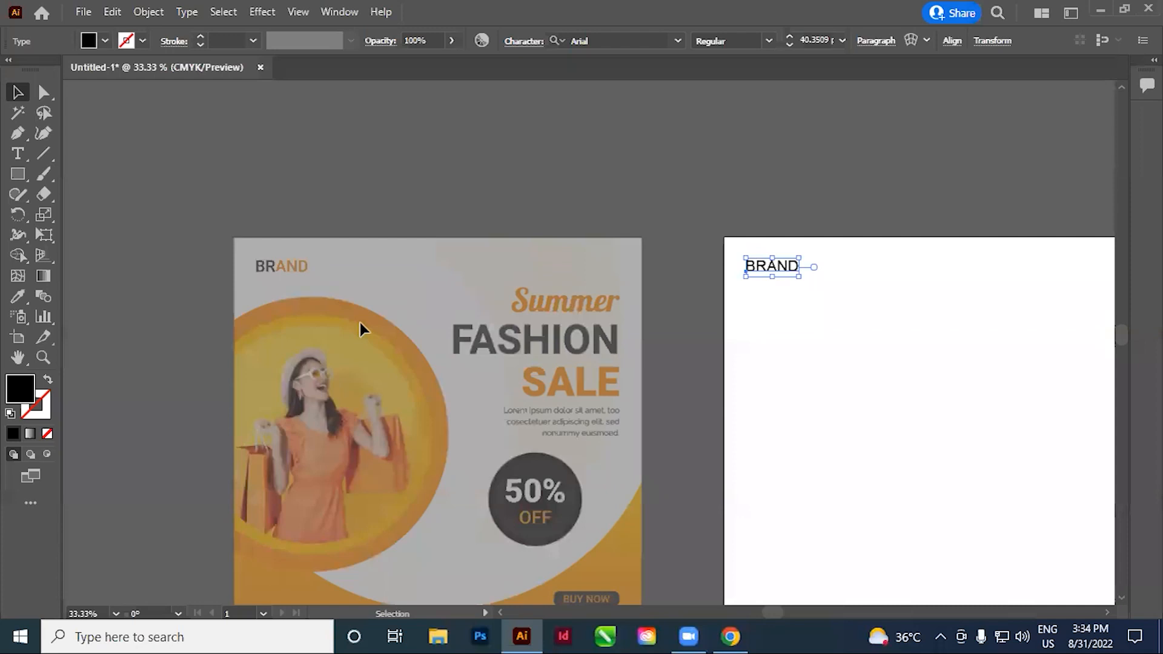
pyautogui.click(578, 214)
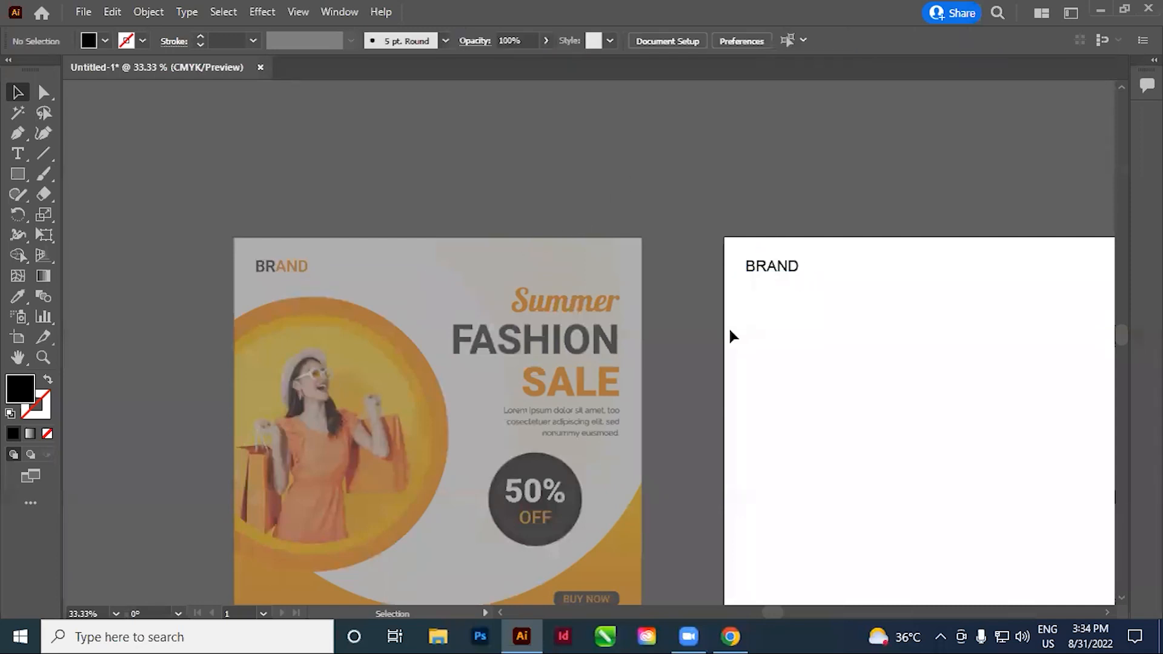
# Add a three-line text object reading "Summer", "FASHION" and "SALE" beside the reference's headline
pyautogui.scroll(-1, 774, 294)
pyautogui.moveTo(686, 385); pyautogui.dragTo(591, 343)
pyautogui.moveTo(316, 183); pyautogui.dragTo(614, 459)
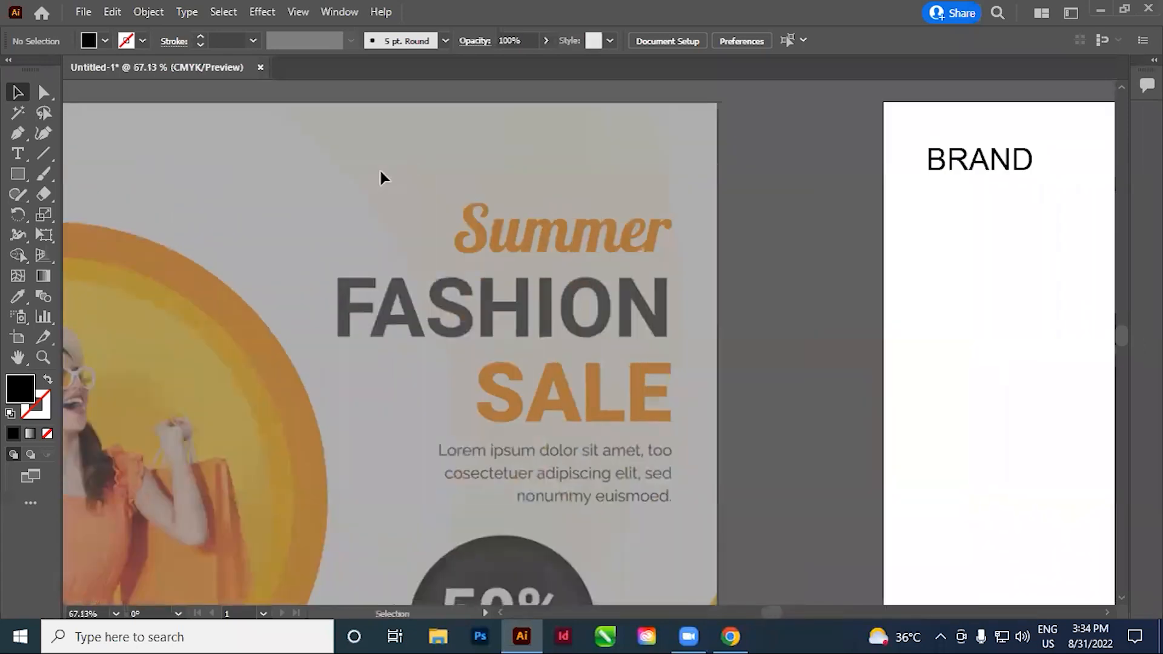
pyautogui.click(18, 153)
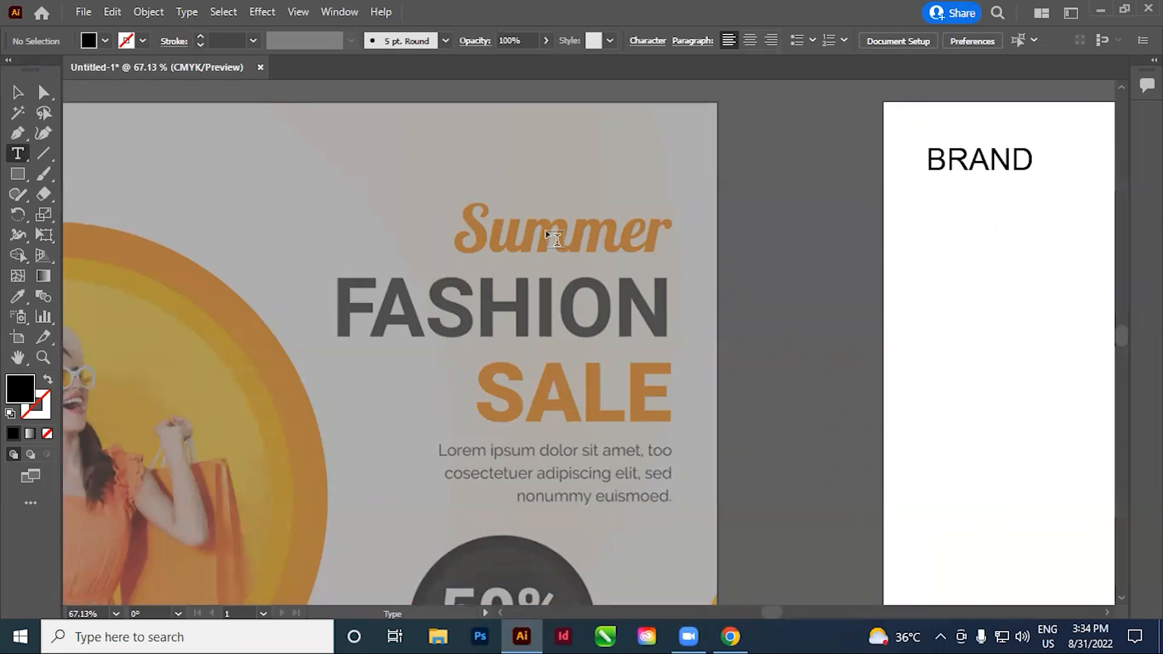
pyautogui.click(414, 227)
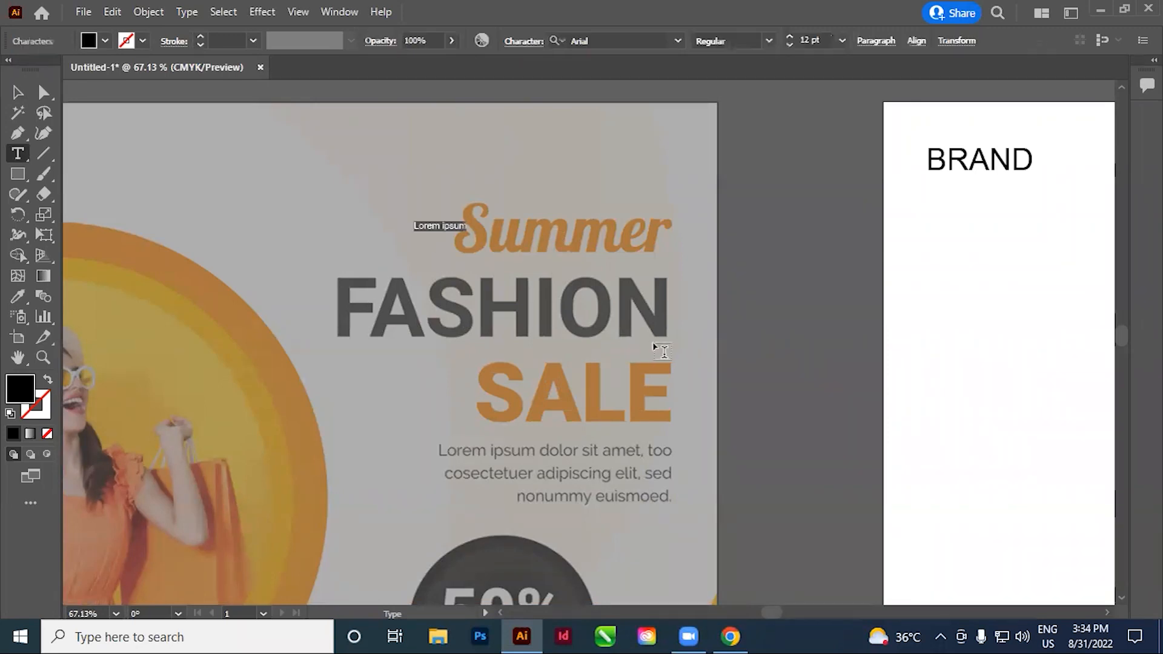
pyautogui.write('Summer')
pyautogui.press('Return')
pyautogui.write('FASHIO')
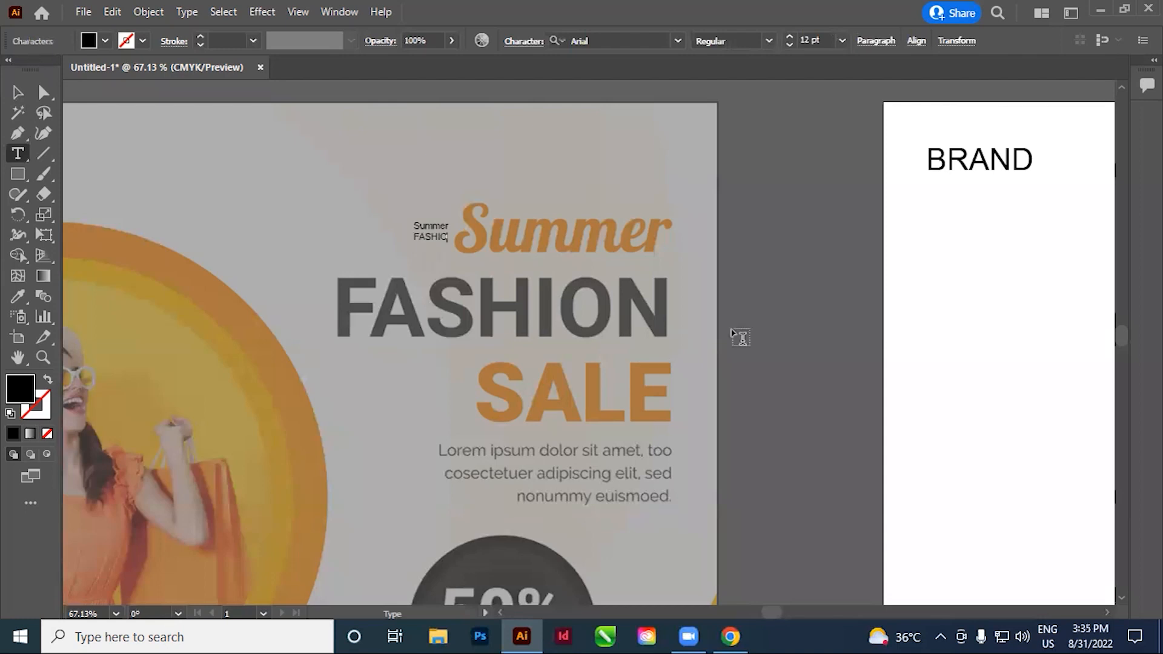
pyautogui.write('N')
pyautogui.press('Return')
# Enlarge the three-line headline text to about 88.32 pt and place it beside the reference headline
pyautogui.click(17, 92)
pyautogui.moveTo(455, 256); pyautogui.dragTo(706, 504)
pyautogui.click(739, 353)
pyautogui.scroll(1, 740, 353)
pyautogui.moveTo(428, 418); pyautogui.dragTo(154, 359)
pyautogui.moveTo(293, 336); pyautogui.dragTo(397, 372)
# Set the word "Summer" in the three-line headline text to the Freehand521 BT font
pyautogui.click(18, 153)
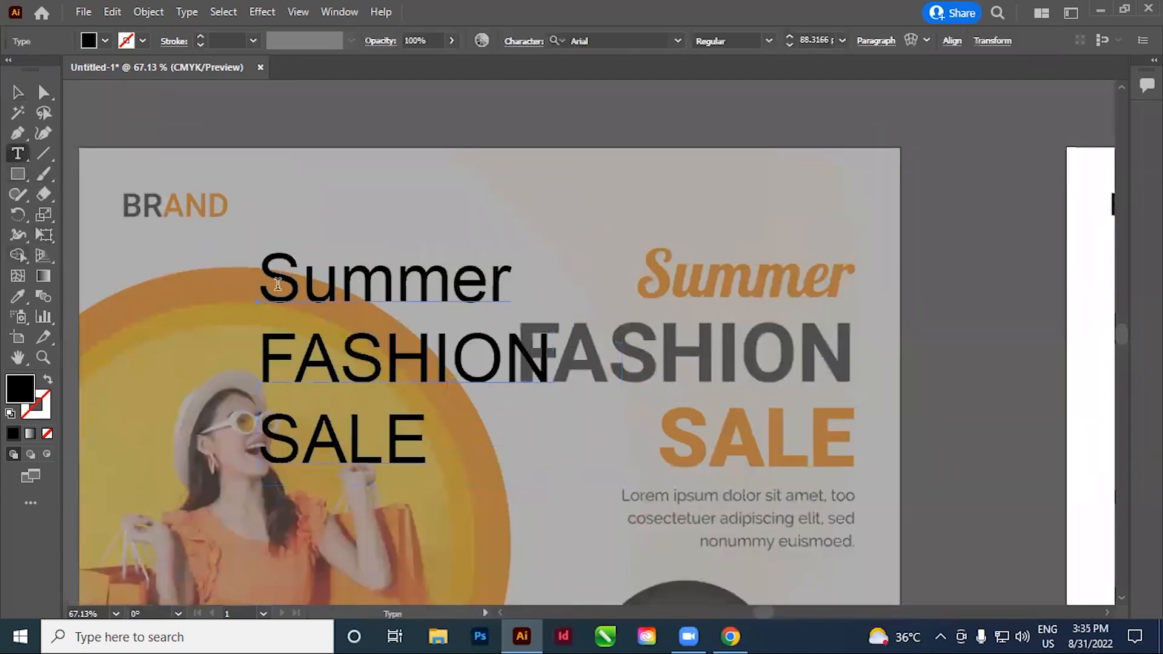
pyautogui.doubleClick(278, 285)
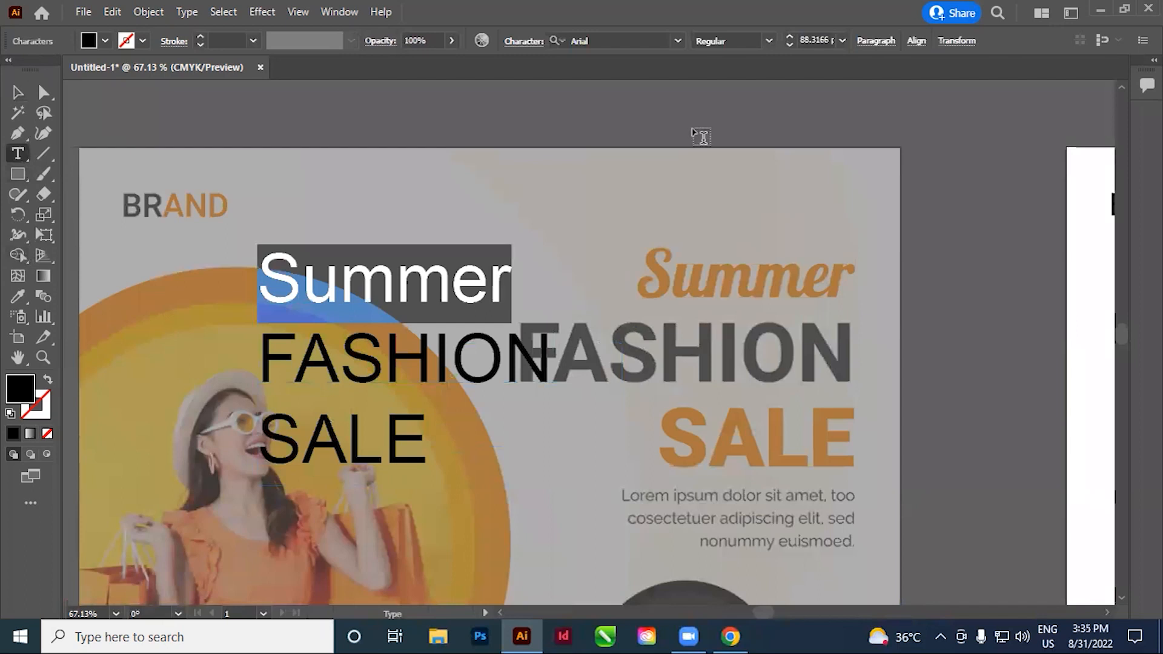
pyautogui.click(608, 41)
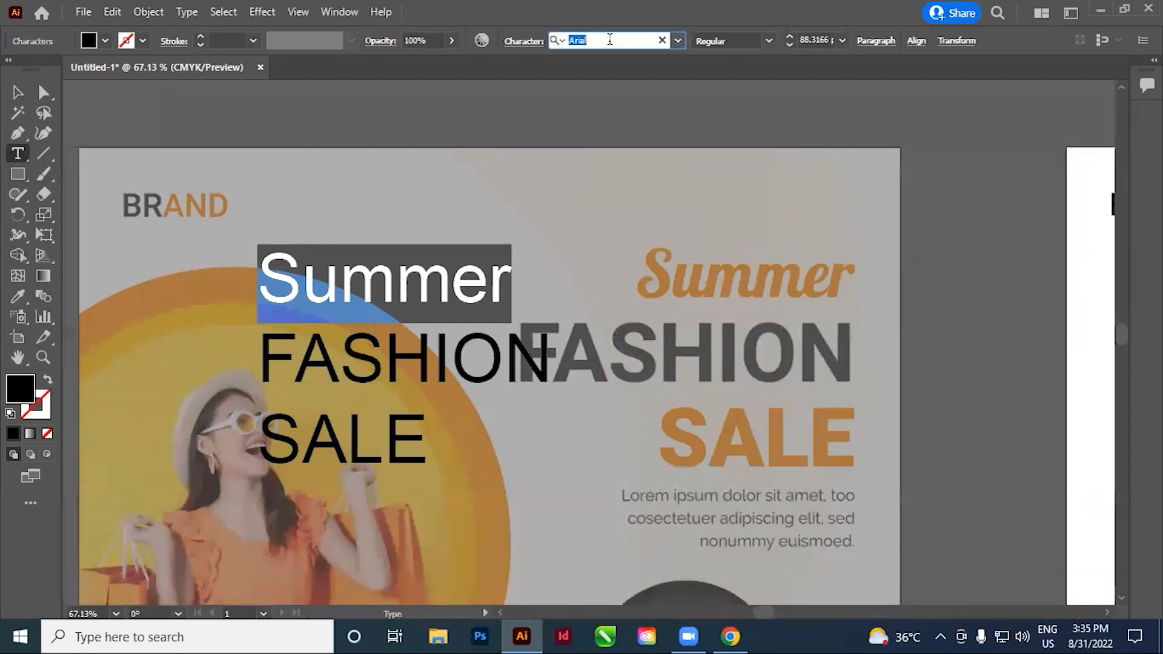
pyautogui.scroll(-3, 609, 39)
pyautogui.scroll(-2, 609, 39)
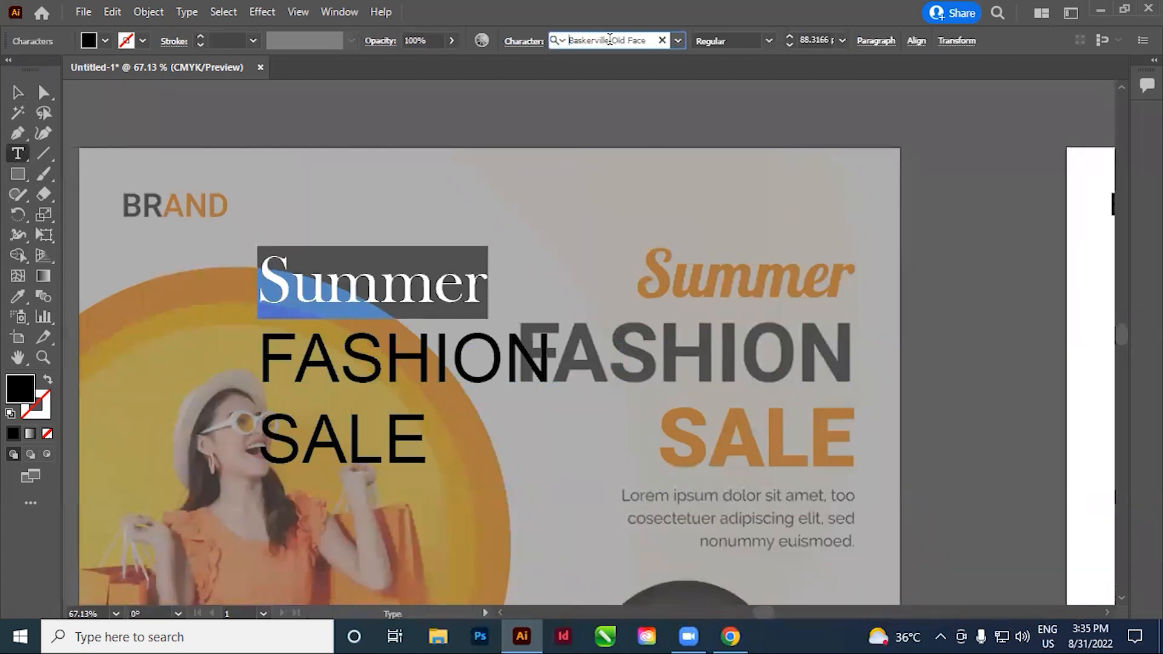
pyautogui.scroll(-2, 609, 39)
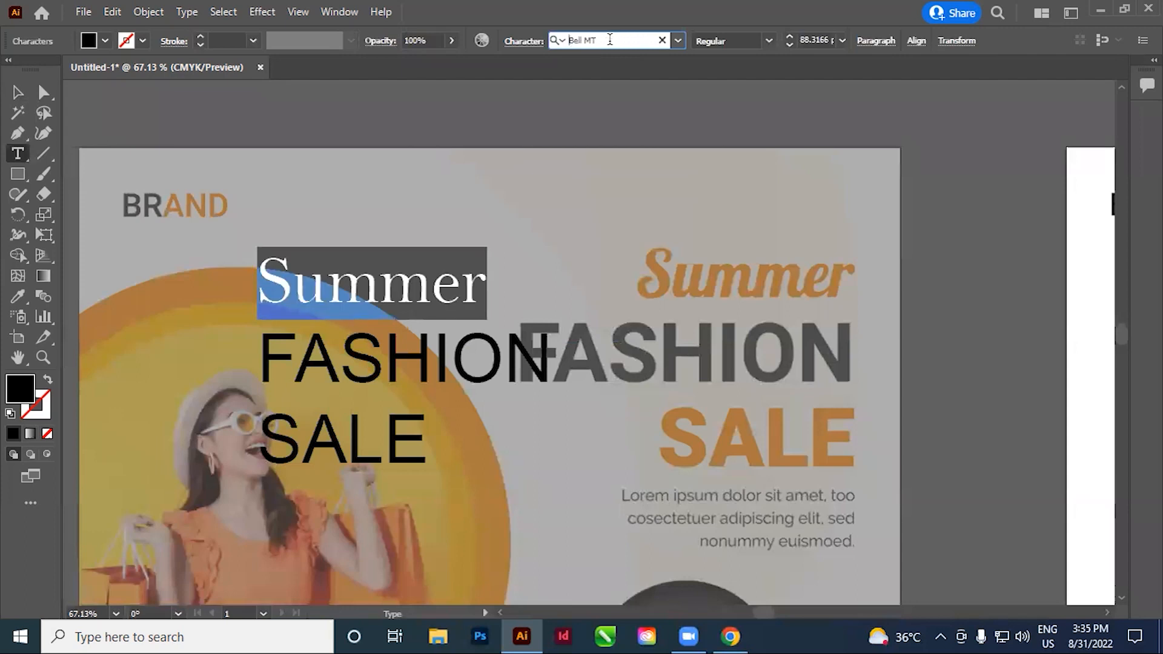
pyautogui.scroll(-5, 610, 40)
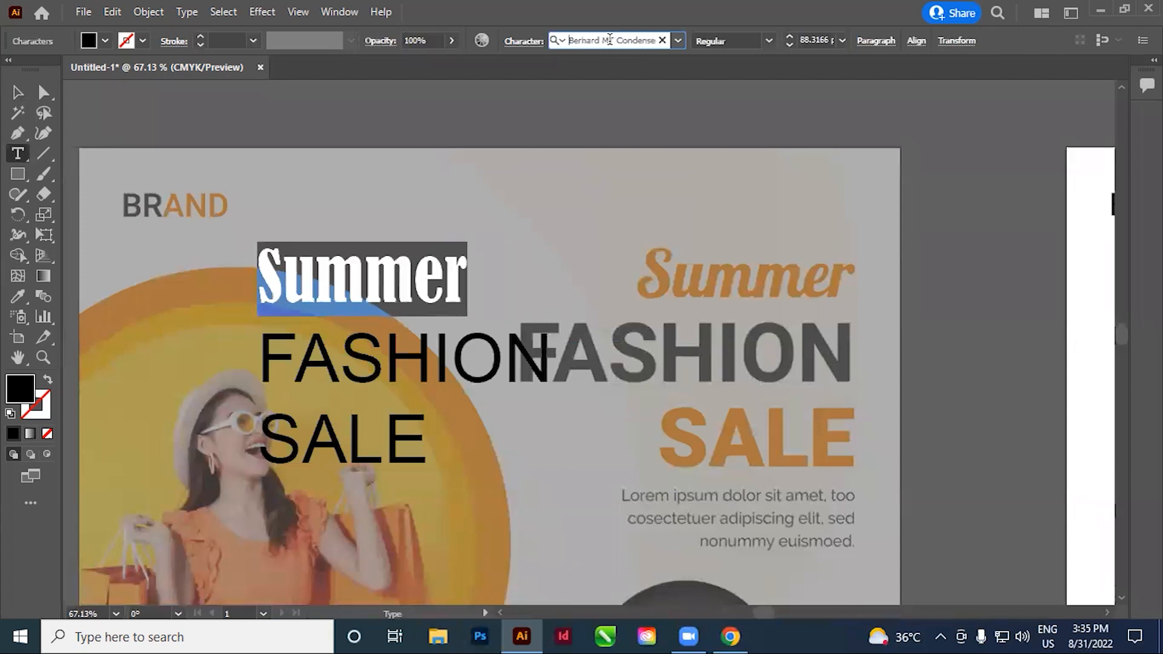
pyautogui.scroll(-1, 609, 39)
pyautogui.scroll(-4, 609, 39)
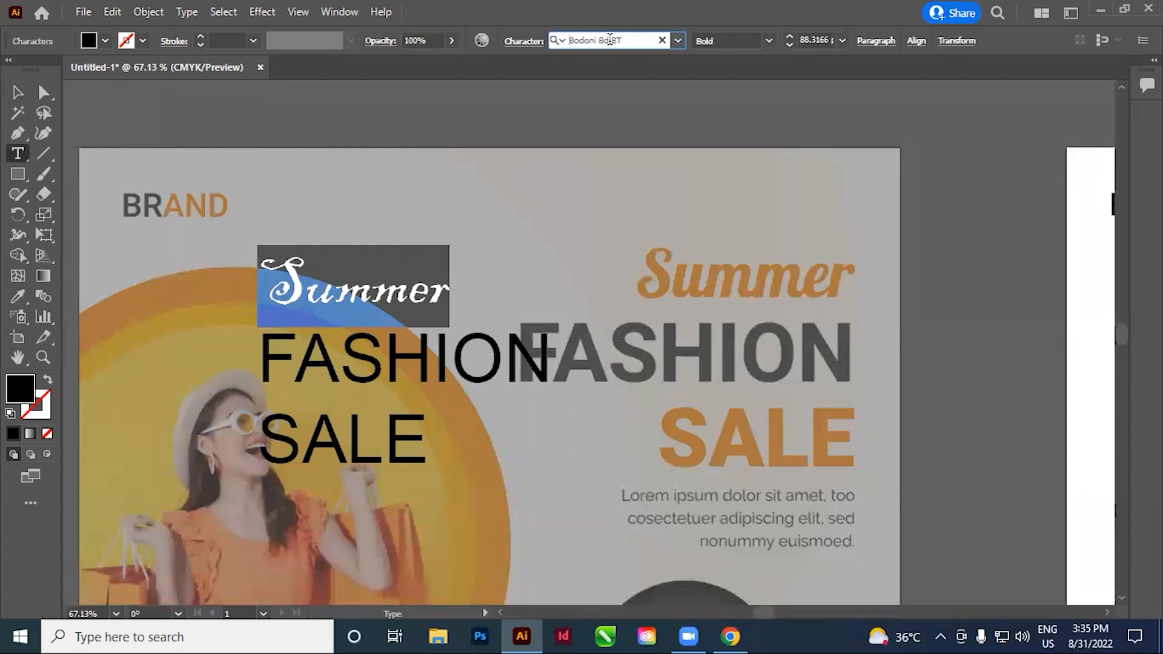
pyautogui.scroll(-4, 609, 39)
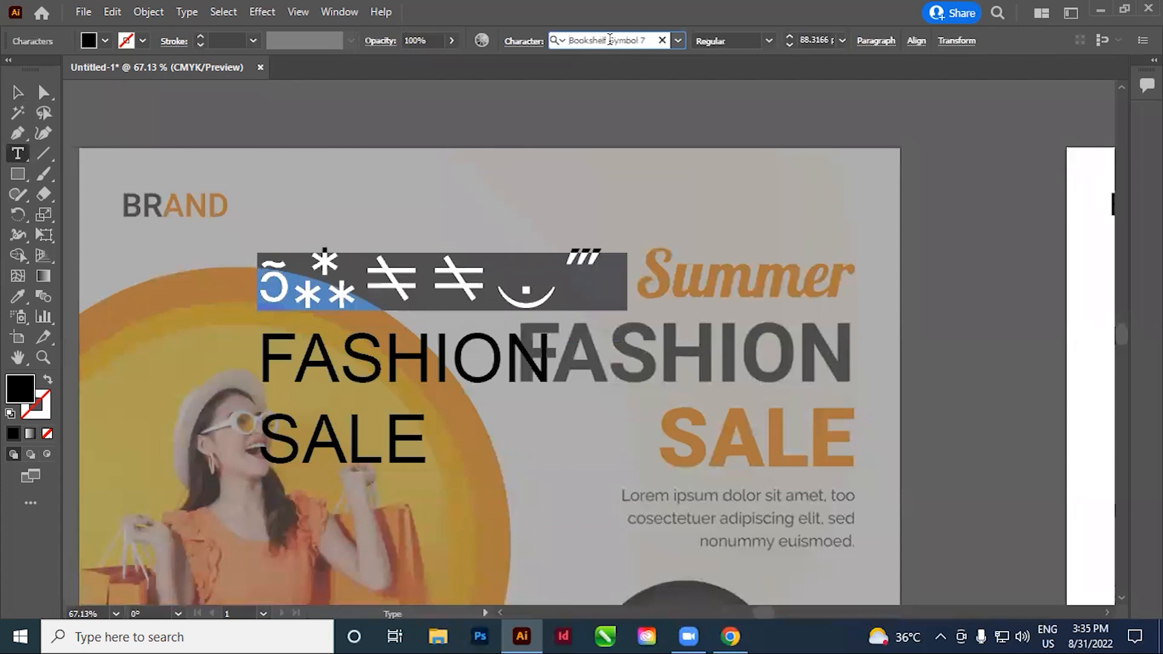
pyautogui.scroll(-1, 609, 39)
pyautogui.scroll(1, 610, 39)
pyautogui.scroll(-5, 609, 39)
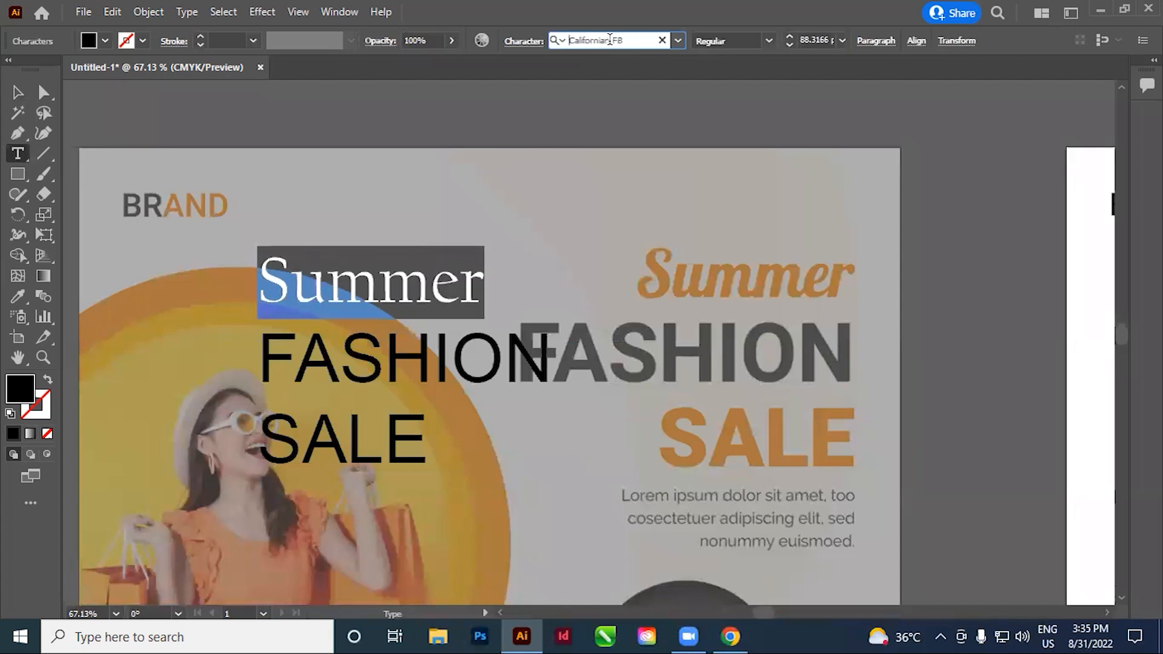
pyautogui.scroll(-4, 610, 39)
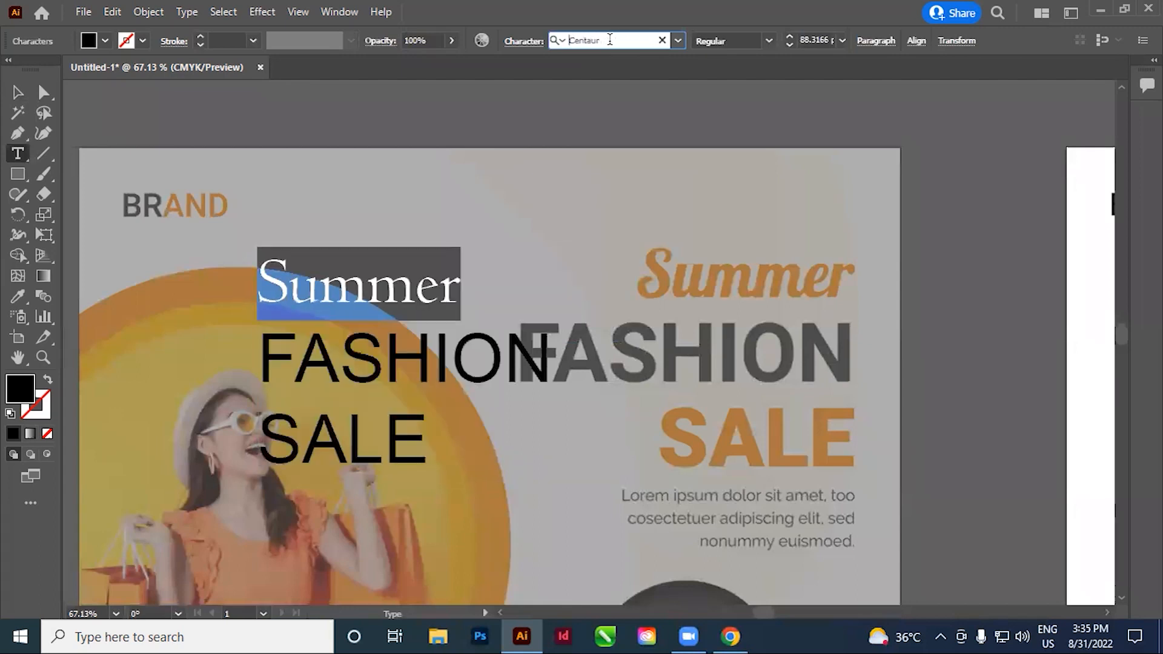
pyautogui.scroll(-1, 609, 39)
pyautogui.scroll(-4, 609, 39)
pyautogui.scroll(-4, 609, 39)
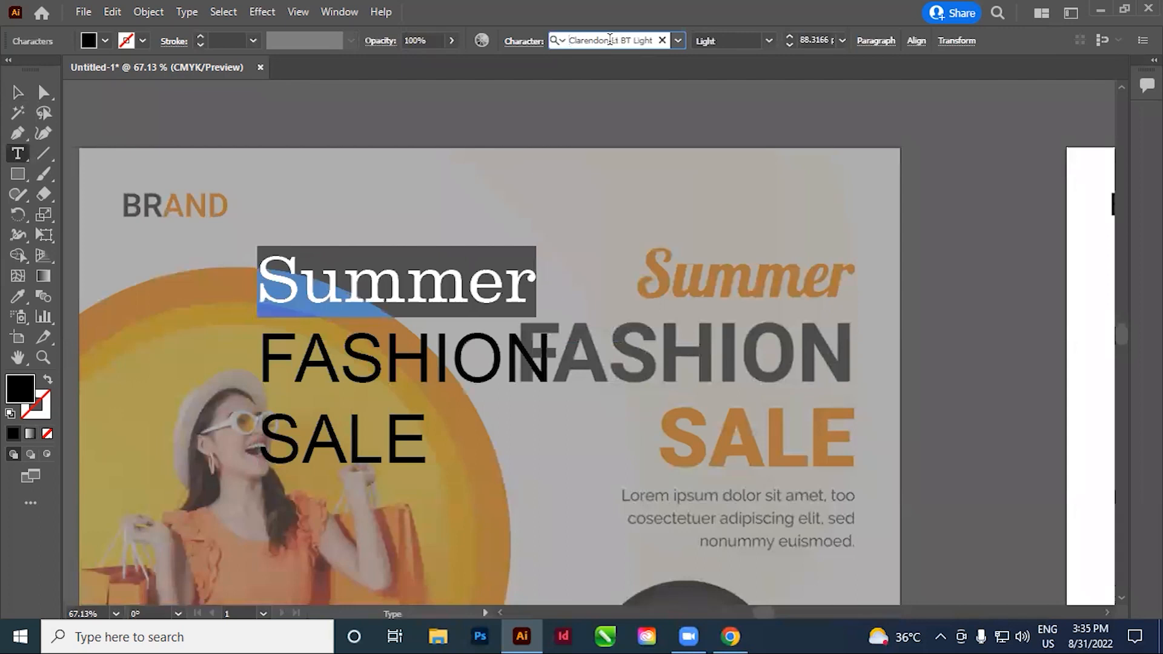
pyautogui.scroll(-2, 609, 39)
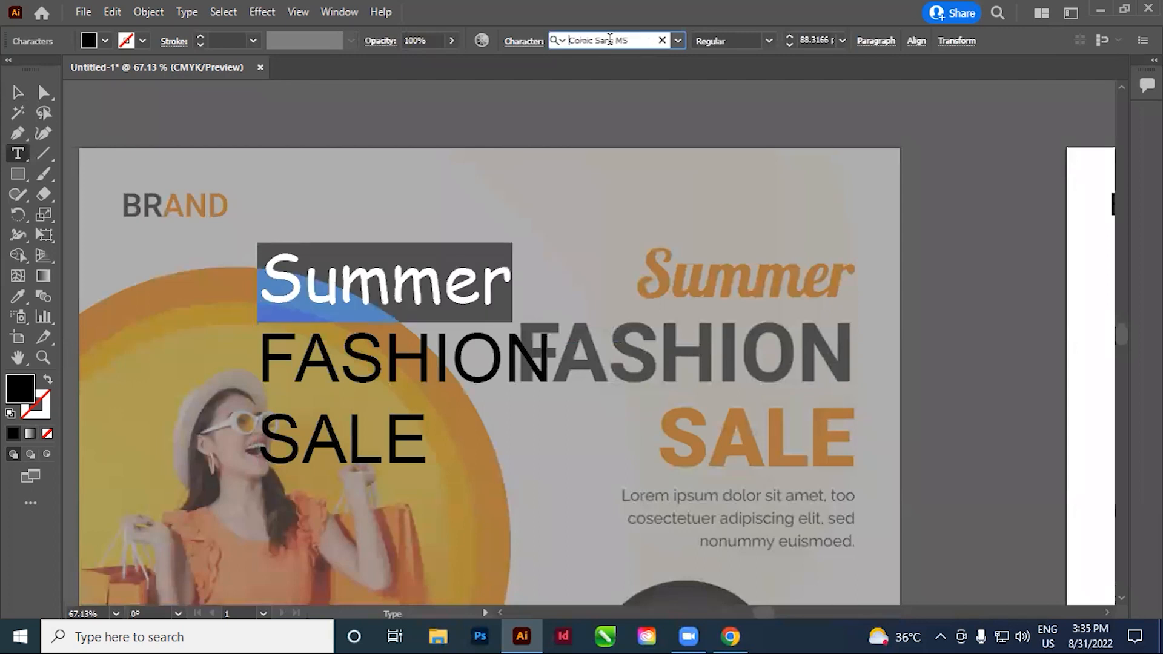
pyautogui.scroll(-4, 609, 40)
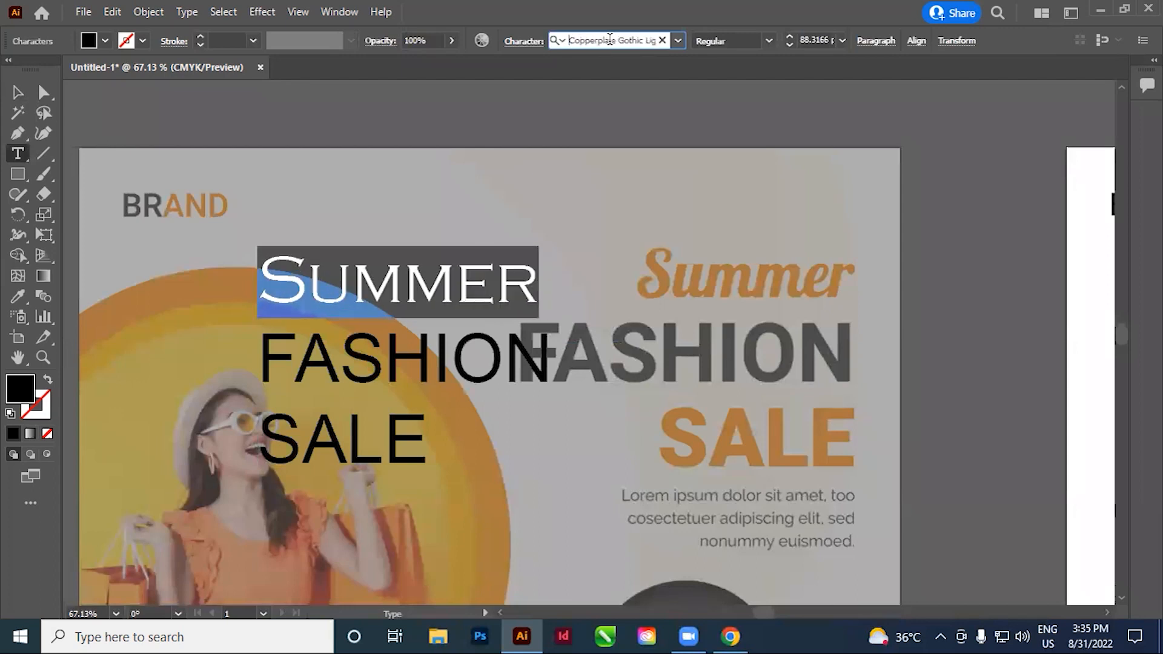
pyautogui.scroll(-3, 609, 40)
pyautogui.scroll(-4, 610, 40)
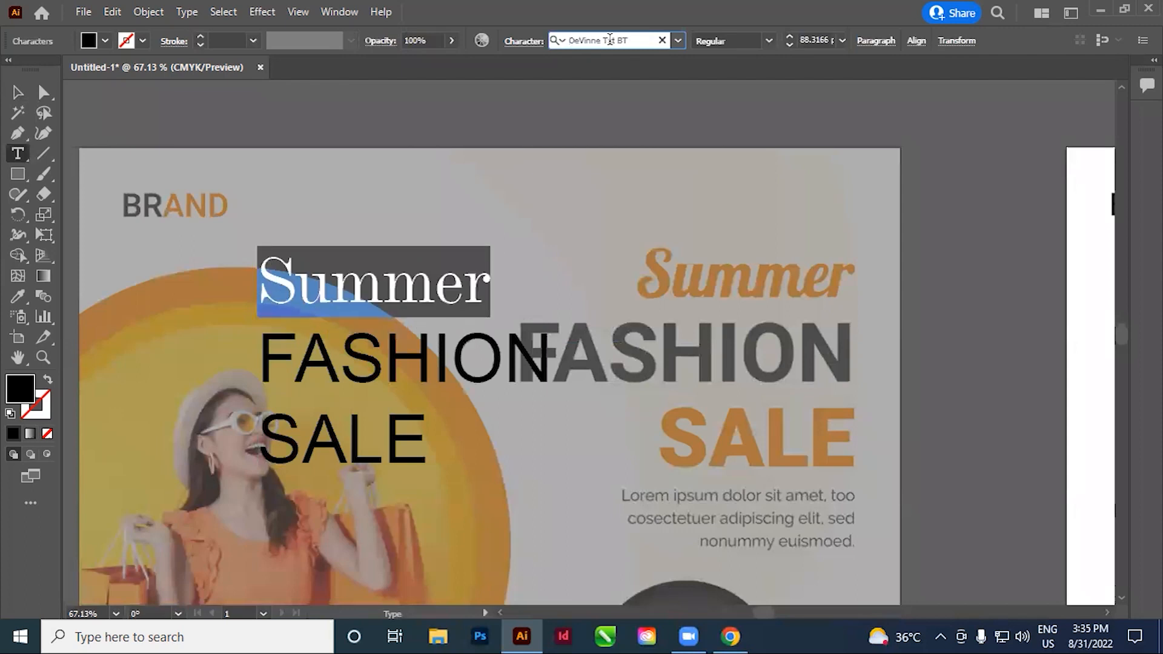
pyautogui.scroll(-4, 609, 39)
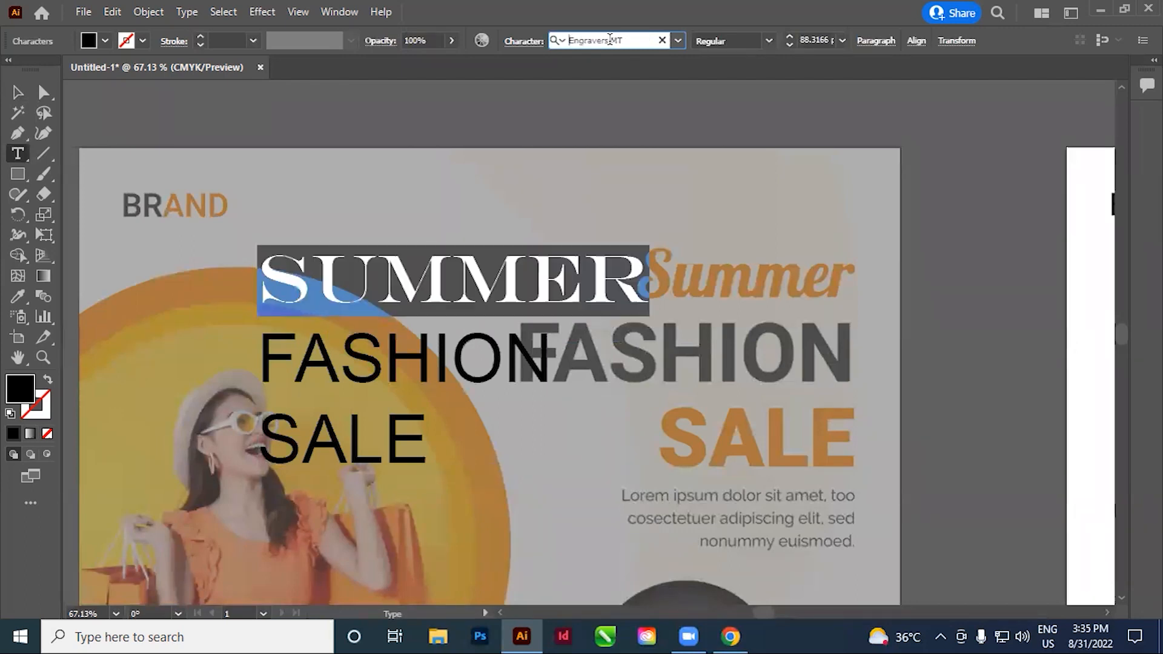
pyautogui.scroll(-4, 610, 40)
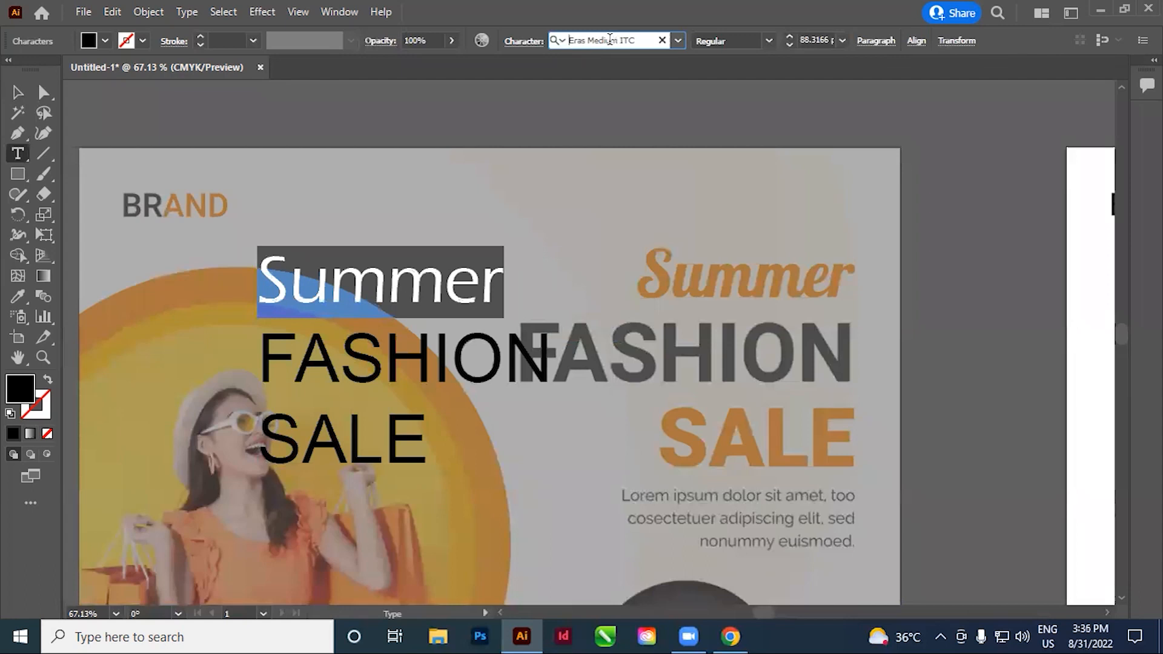
pyautogui.scroll(-4, 609, 40)
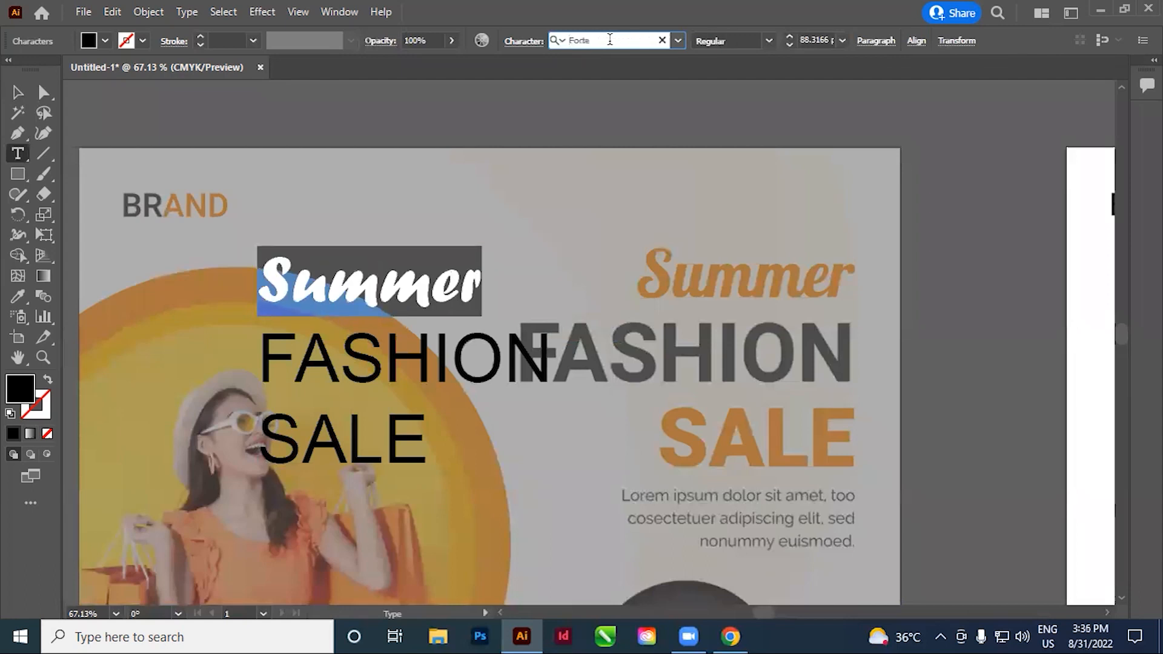
pyautogui.scroll(-2, 609, 39)
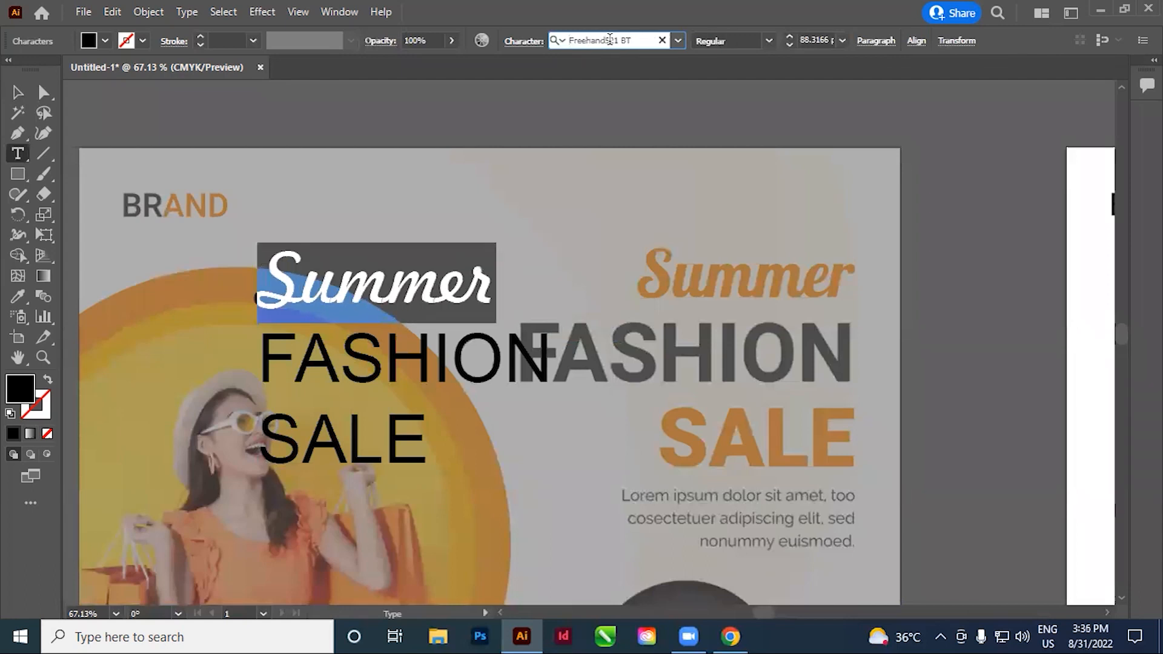
pyautogui.scroll(1, 609, 40)
pyautogui.scroll(-1, 609, 40)
pyautogui.click(388, 282)
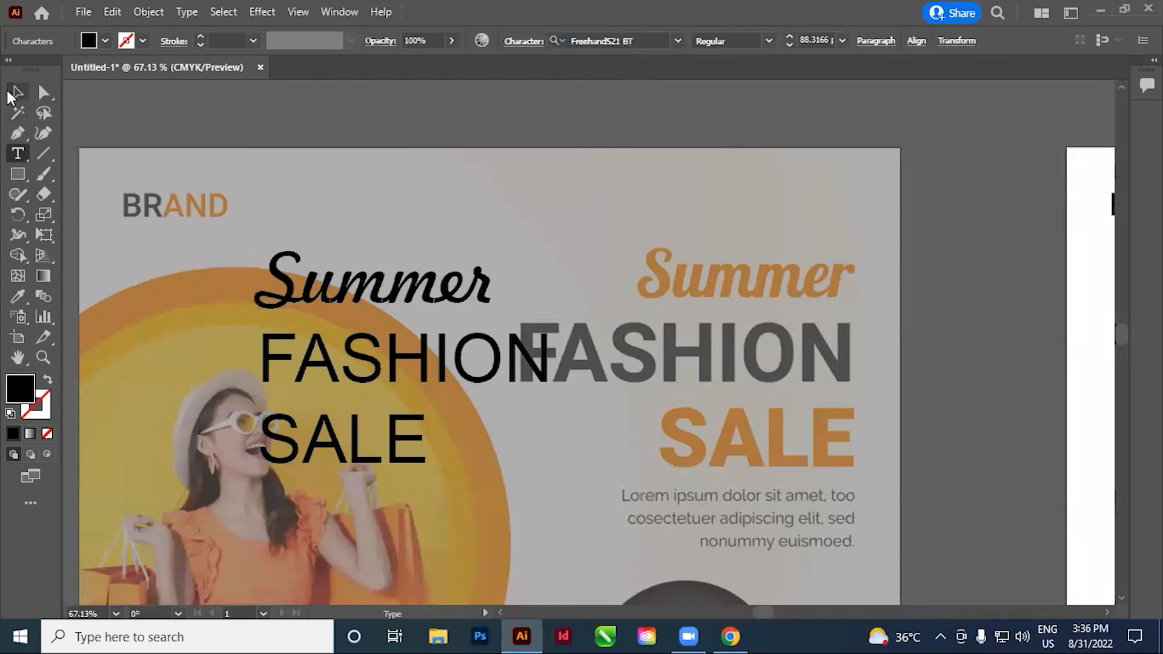
# Reposition the three-line headline text over the woman's photo, clear of the reference headline
pyautogui.click(18, 92)
pyautogui.moveTo(436, 311); pyautogui.dragTo(680, 261)
pyautogui.press('space')
pyautogui.moveTo(691, 322); pyautogui.dragTo(270, 283)
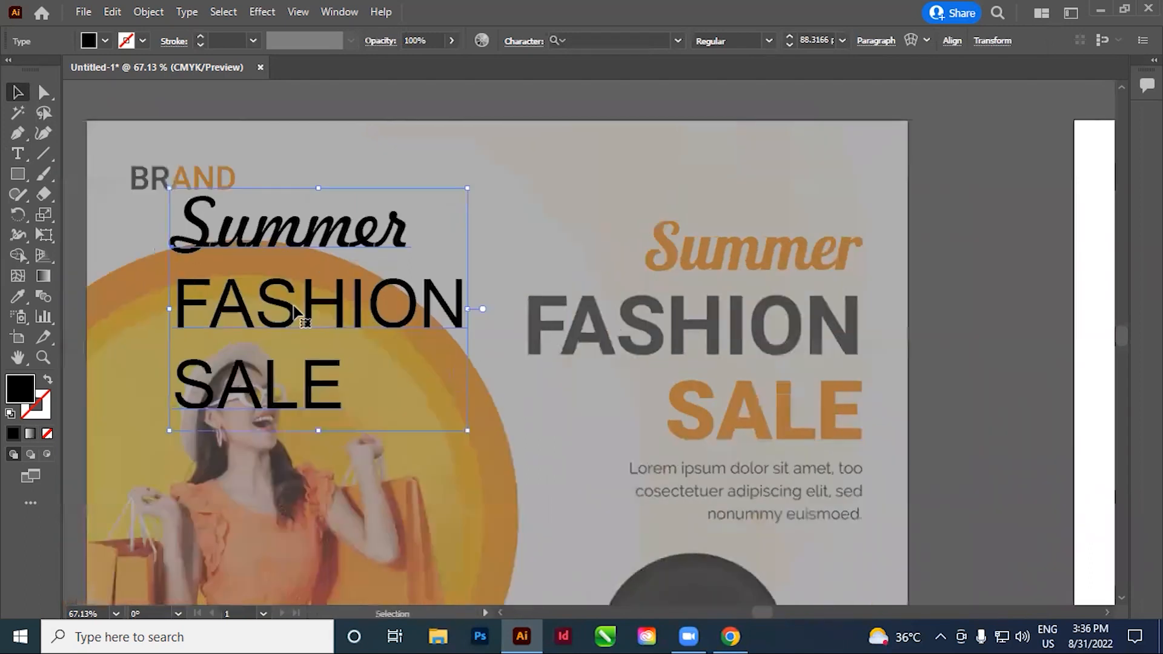
pyautogui.moveTo(293, 307); pyautogui.dragTo(498, 243)
pyautogui.click(724, 451)
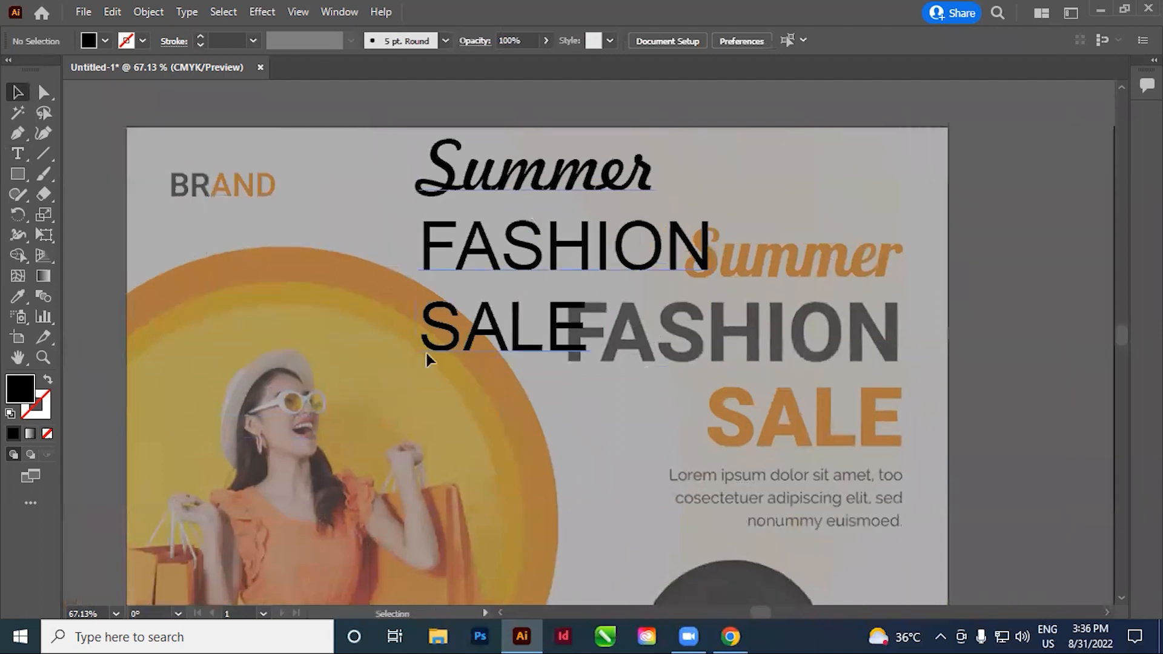
pyautogui.moveTo(536, 221); pyautogui.dragTo(412, 297)
pyautogui.click(617, 384)
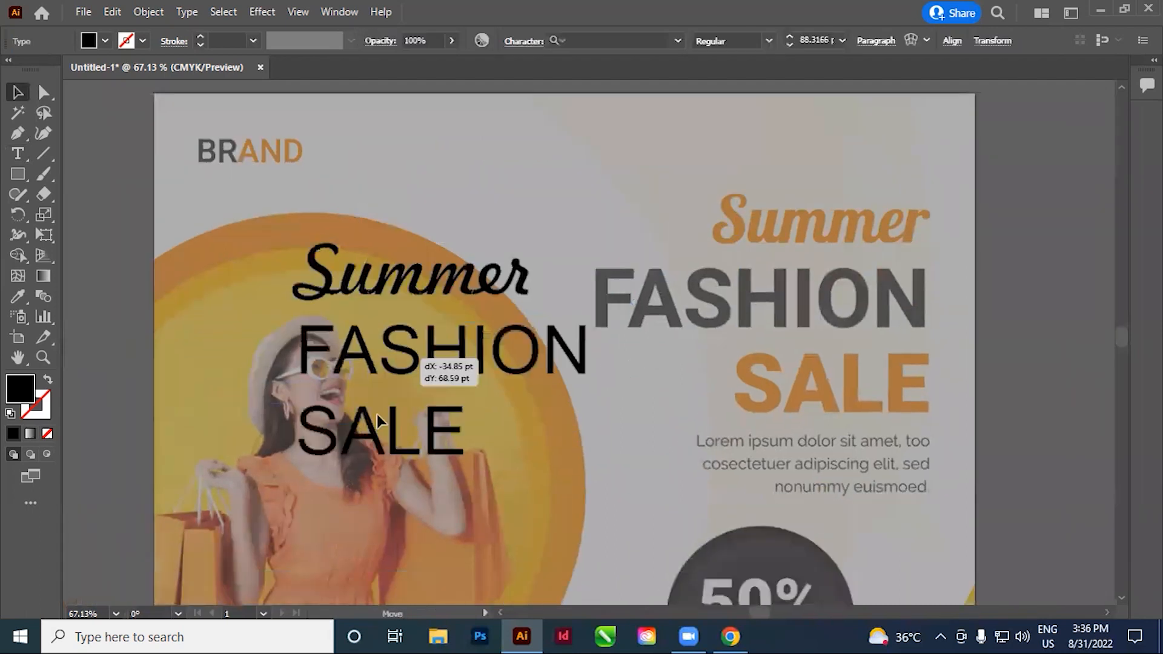
pyautogui.moveTo(381, 358); pyautogui.dragTo(372, 341)
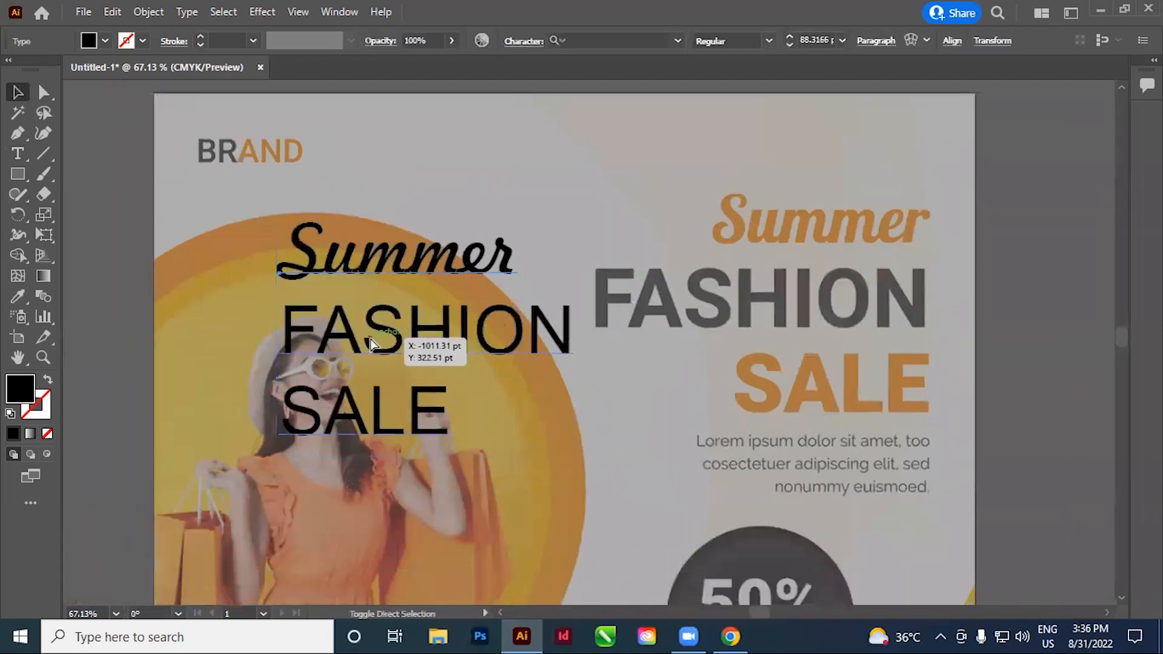
# Try right, left and center alignment on the headline text, shifting it toward the reference headline and ending on center
pyautogui.hotkey('ctrl', 'z')
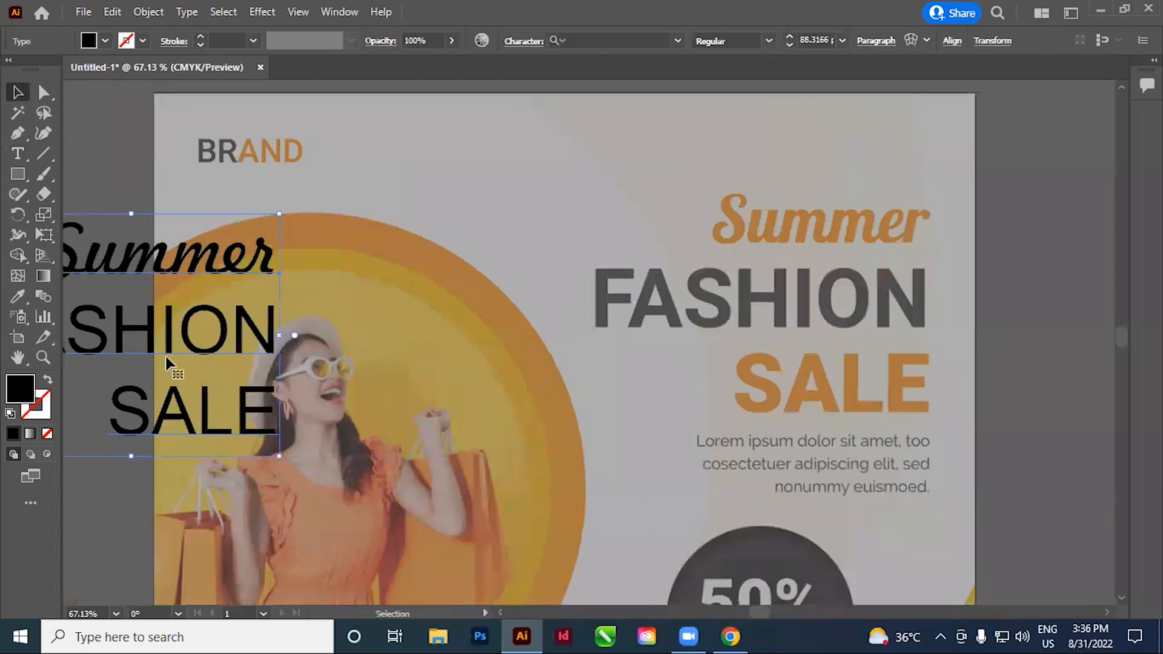
pyautogui.moveTo(154, 356); pyautogui.dragTo(487, 340)
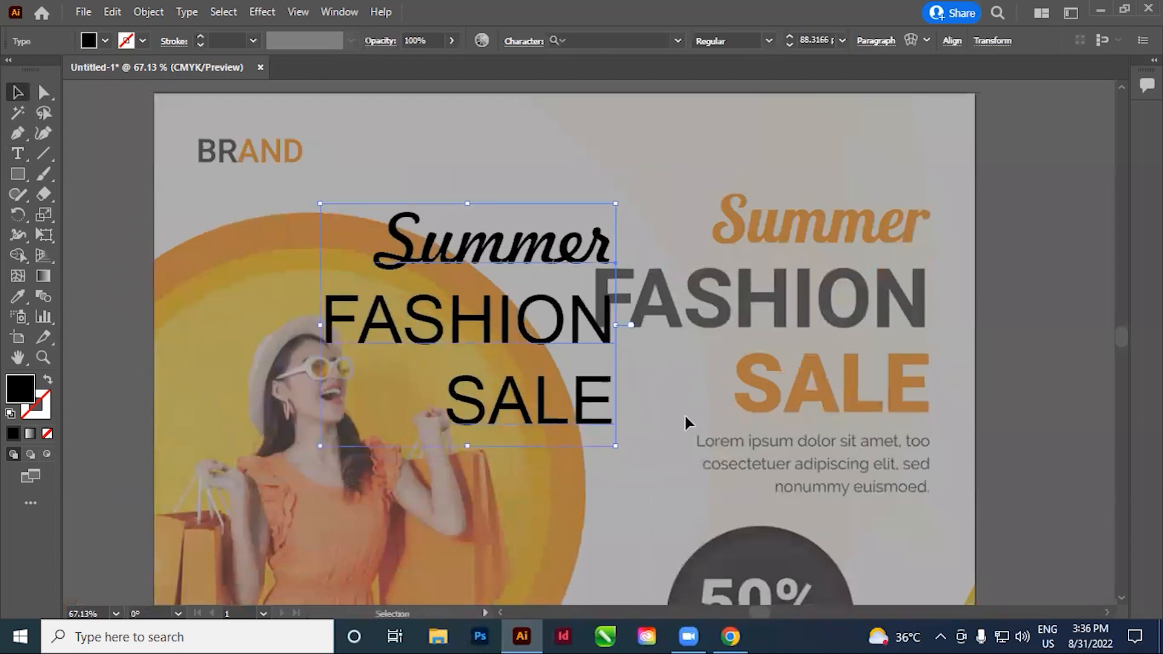
pyautogui.hotkey('ctrl', 'shift', 'l')
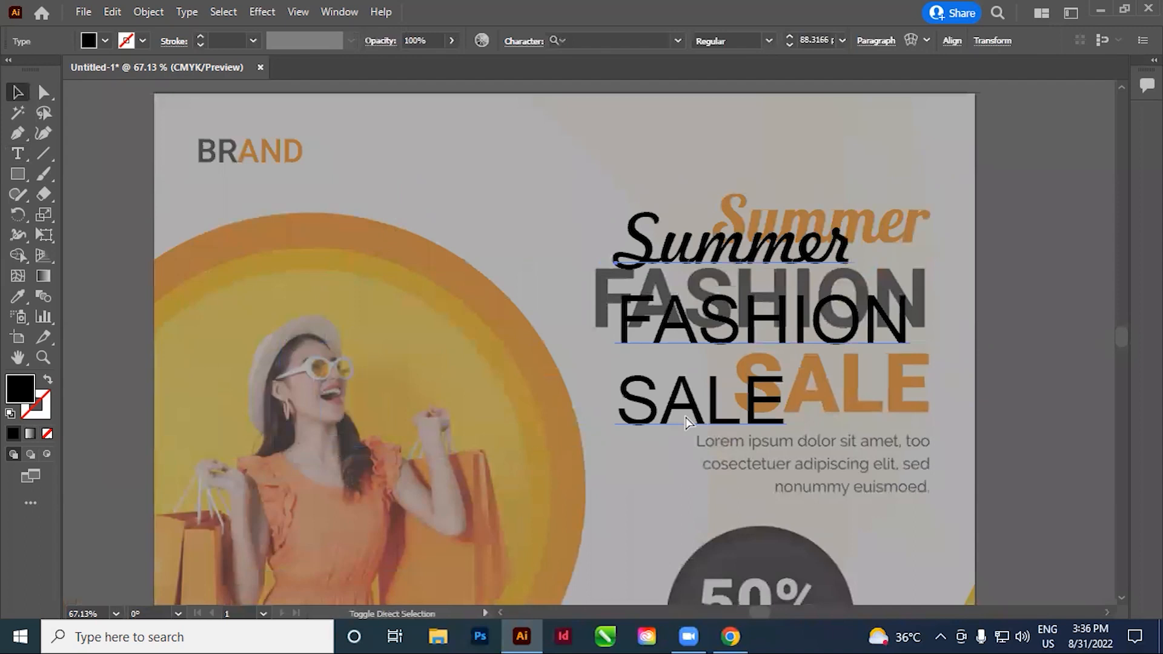
pyautogui.hotkey('ctrl', 'shift', 'c')
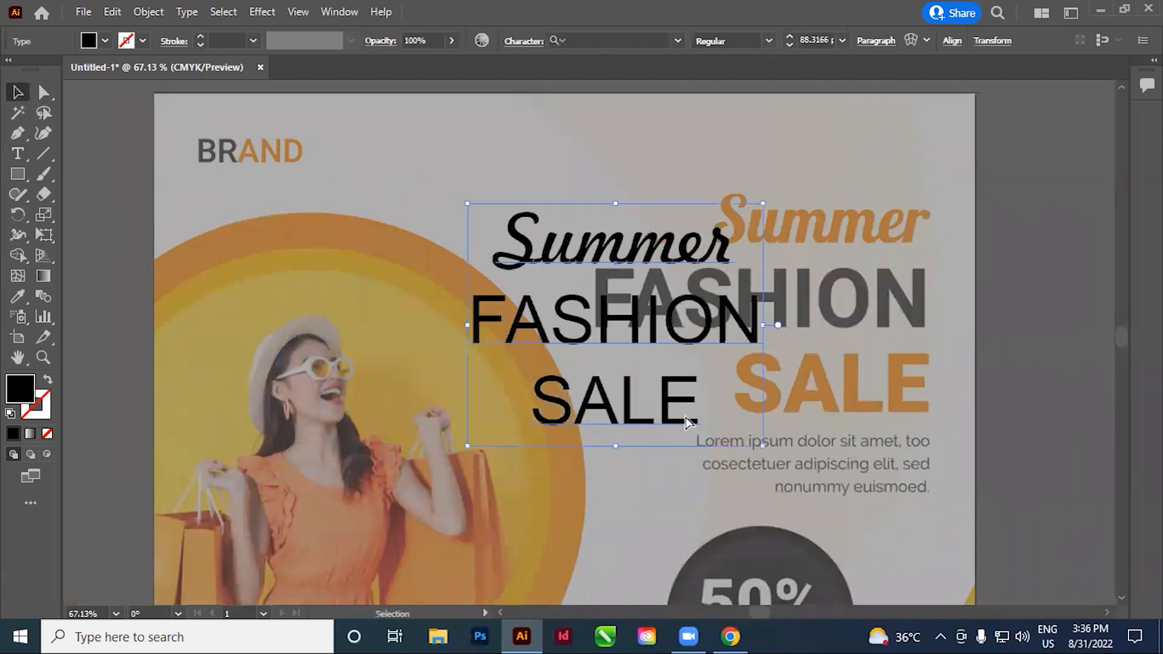
pyautogui.hotkey('ctrl', 'shift', 'l')
pyautogui.press('ctrl')
pyautogui.hotkey('ctrl', 'shift', 'c')
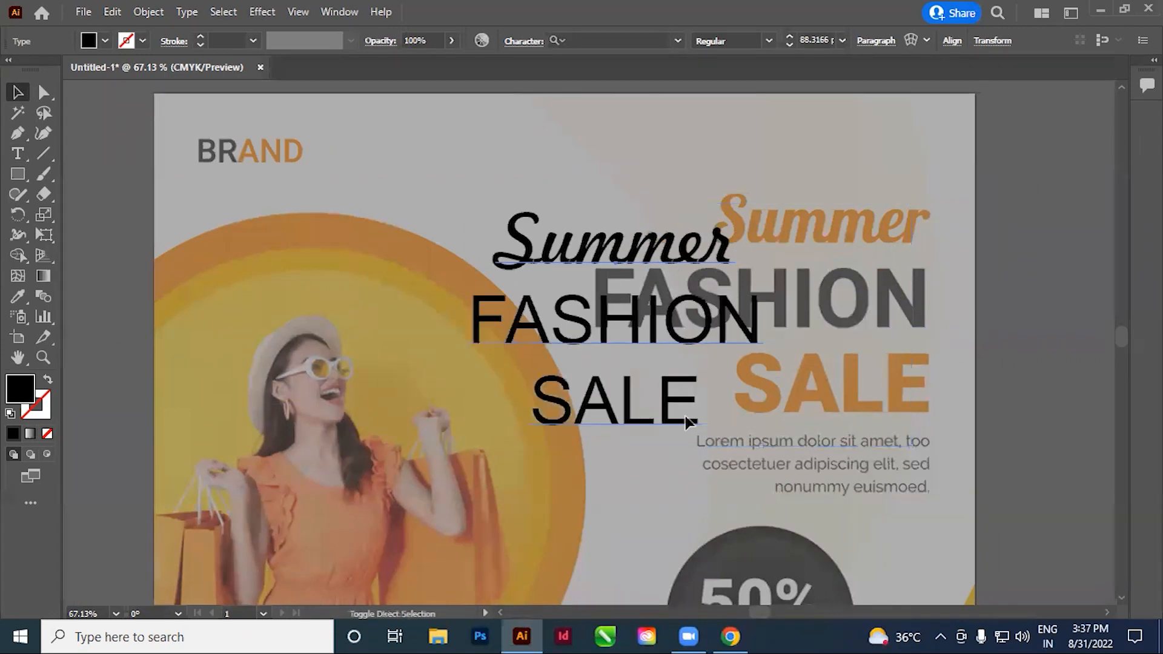
pyautogui.hotkey('ctrl', 'shift', 'l')
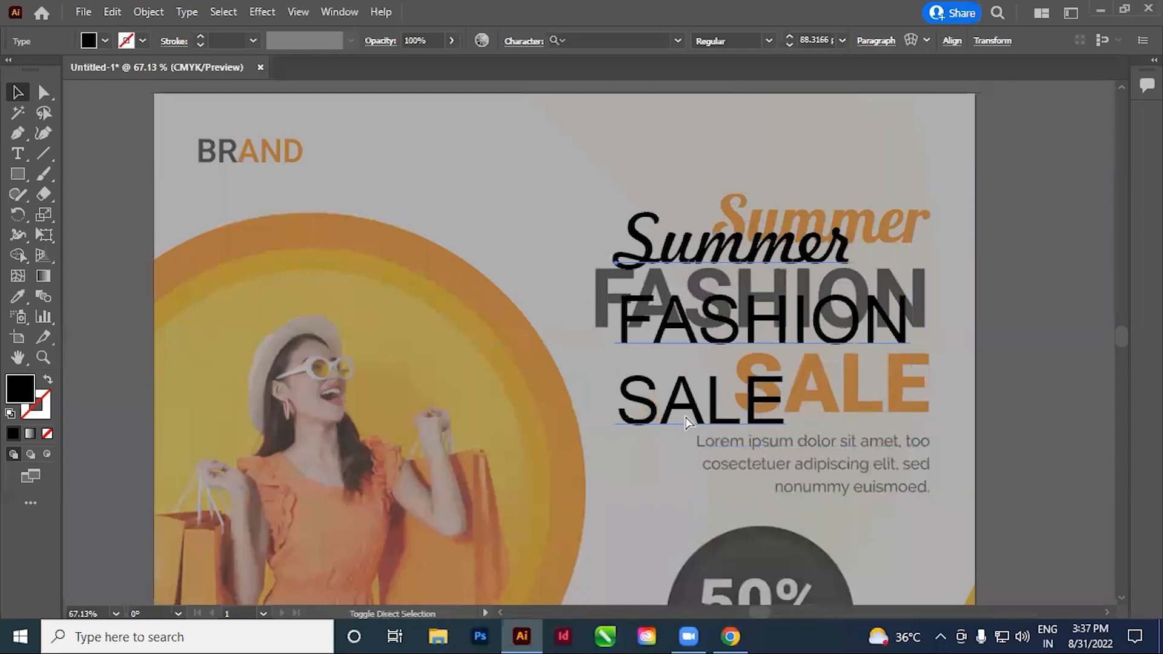
pyautogui.hotkey('ctrl', 'shift', 'r')
pyautogui.hotkey('ctrl', 'shift', 'c')
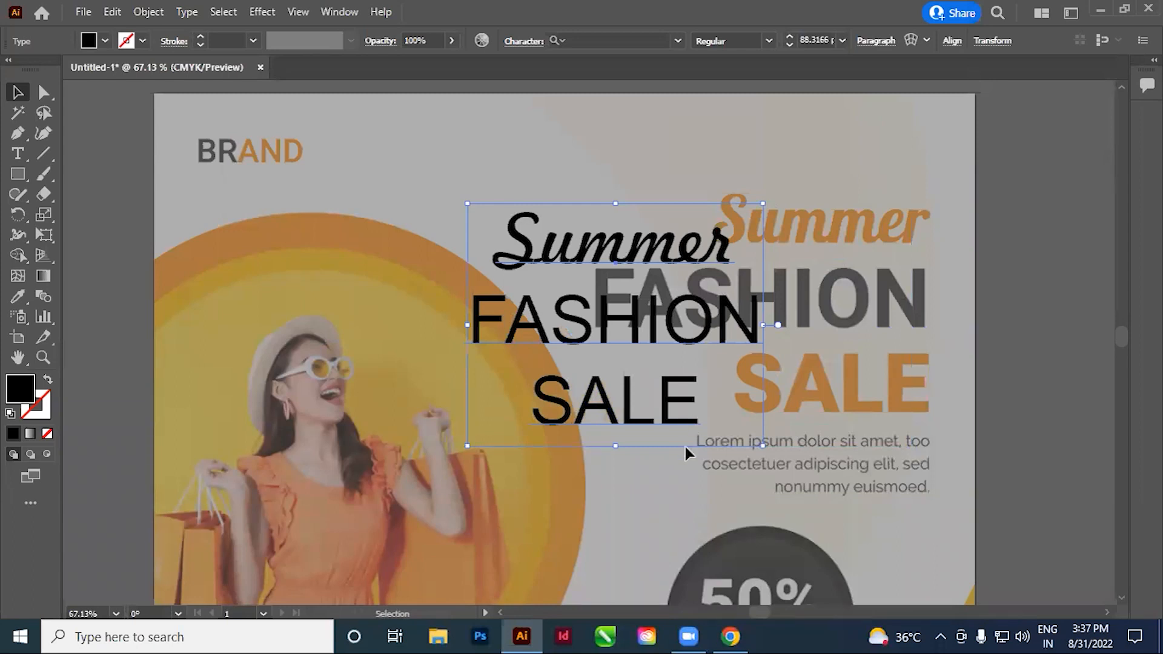
# Move the centered headline text horizontally away from the reference headline, back over the photo circle
pyautogui.hscroll(3, 610, 384)
pyautogui.click(652, 110)
pyautogui.moveTo(527, 334); pyautogui.dragTo(365, 335)
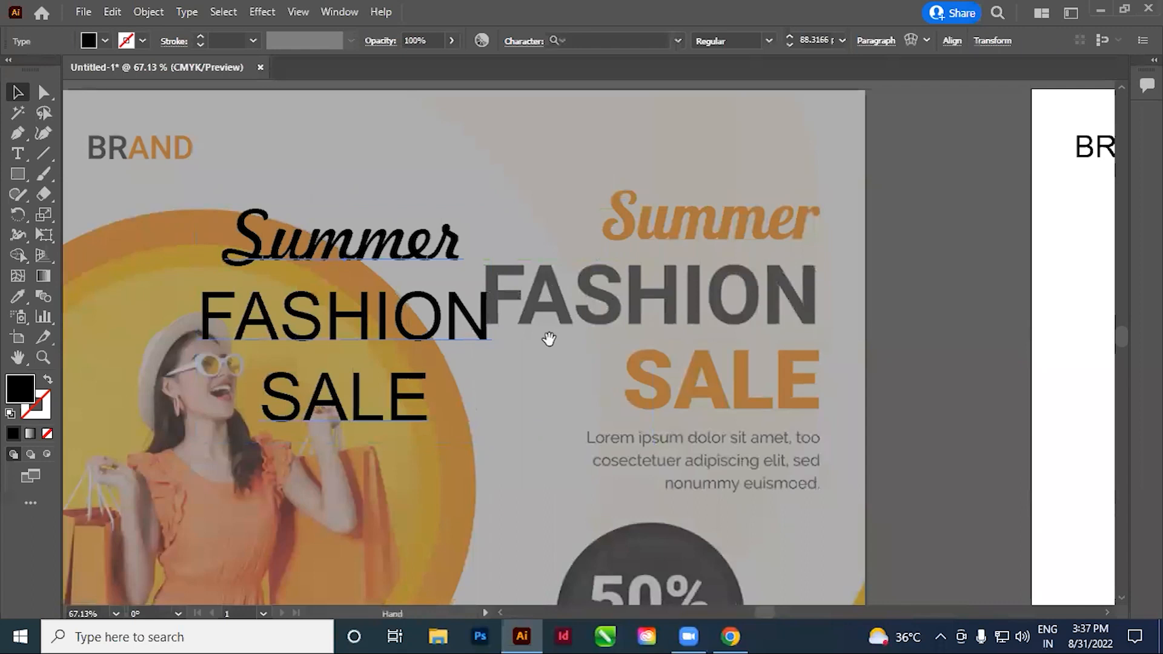
pyautogui.moveTo(547, 337); pyautogui.dragTo(533, 343)
# Try right, center and left alignment on the three-line headline text, returning it to center
pyautogui.click(869, 43)
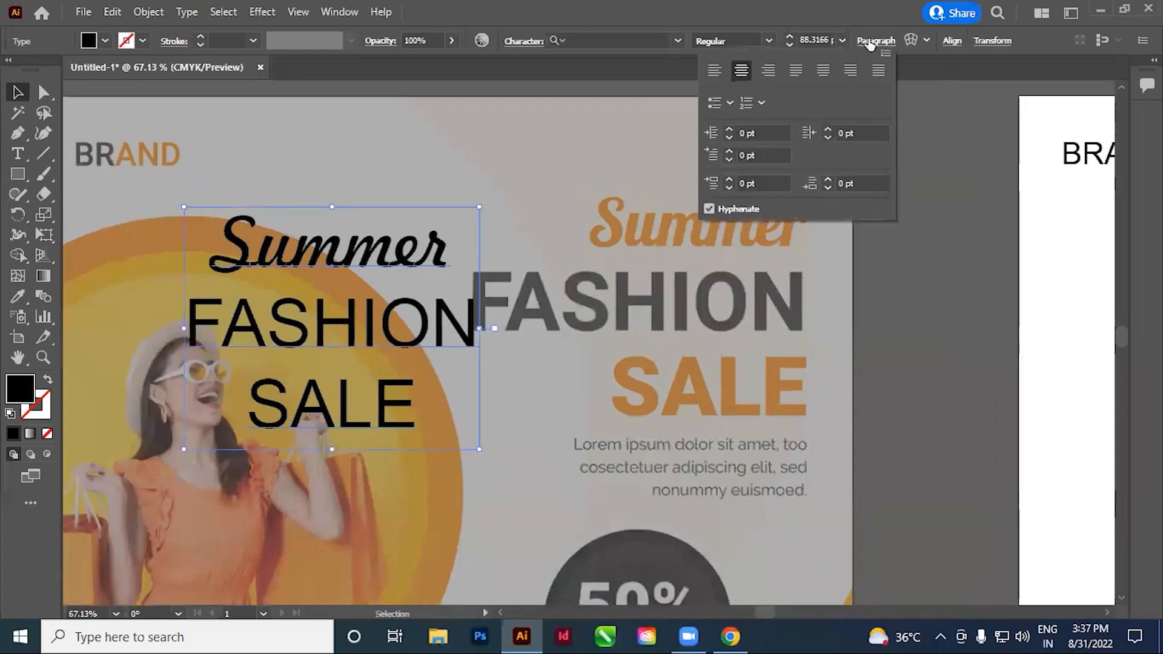
pyautogui.click(768, 71)
pyautogui.click(741, 70)
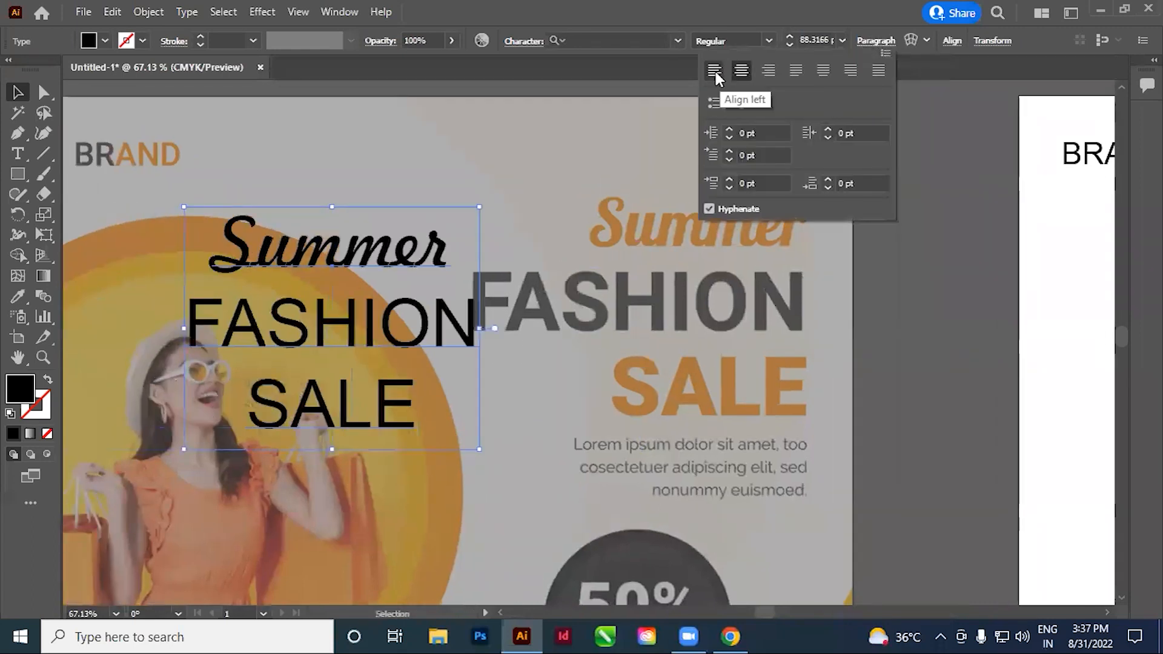
pyautogui.click(715, 70)
pyautogui.click(878, 41)
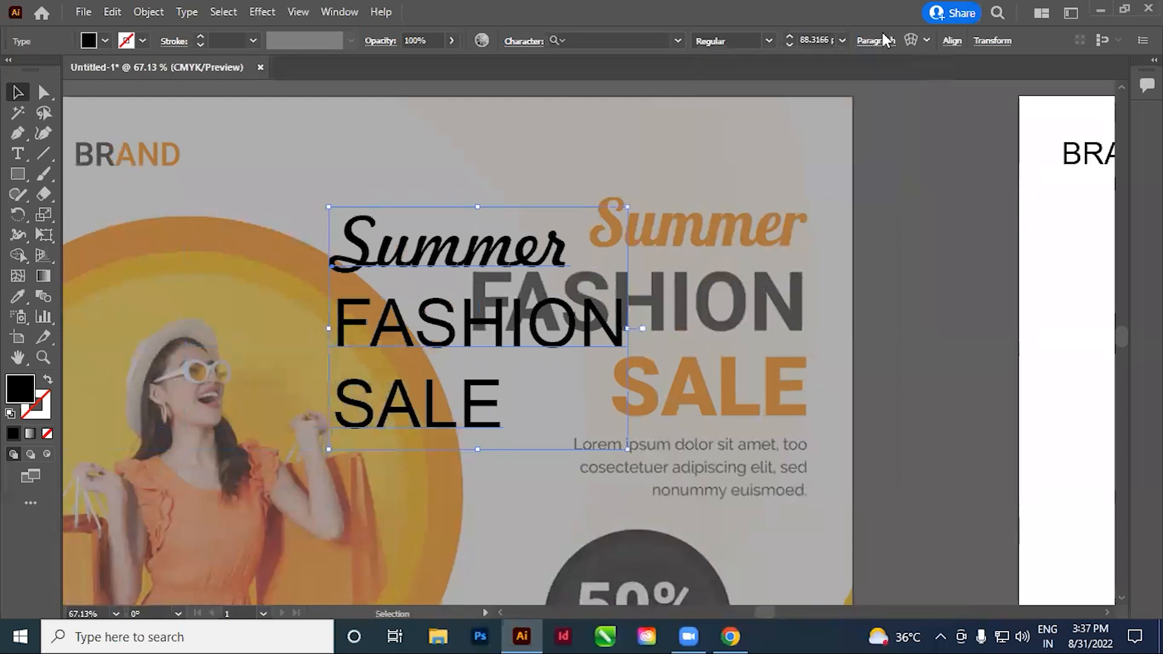
pyautogui.click(877, 43)
pyautogui.click(742, 71)
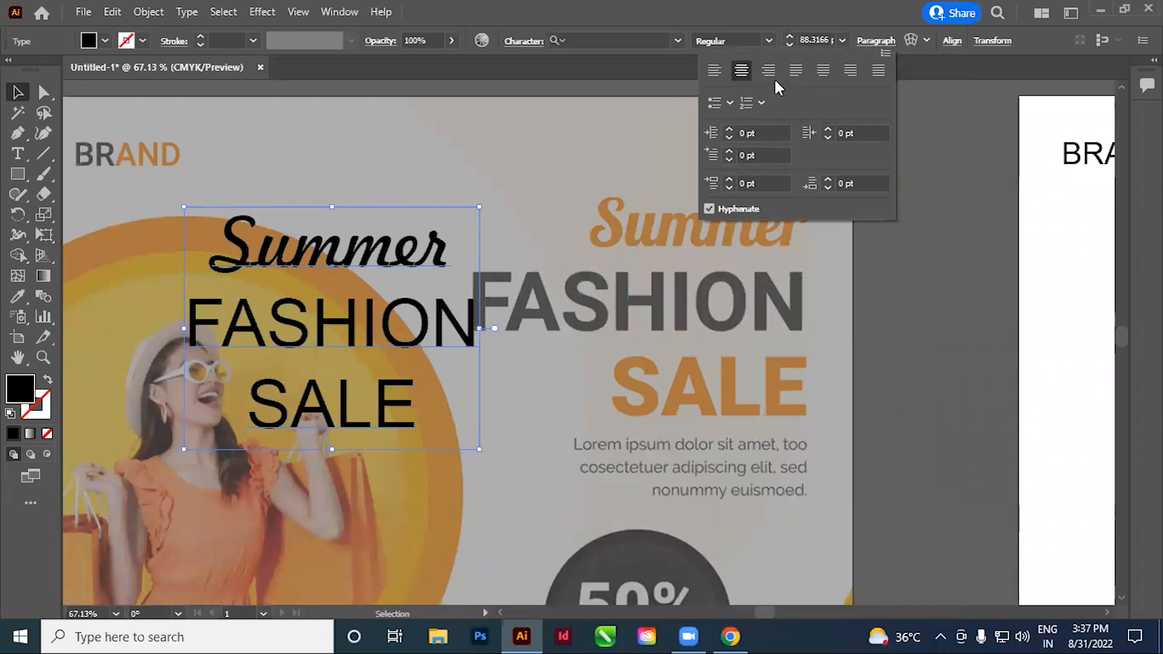
# Compare right, center and left alignment on the headline text once more, ending on left, and deselect it
pyautogui.click(769, 71)
pyautogui.click(742, 73)
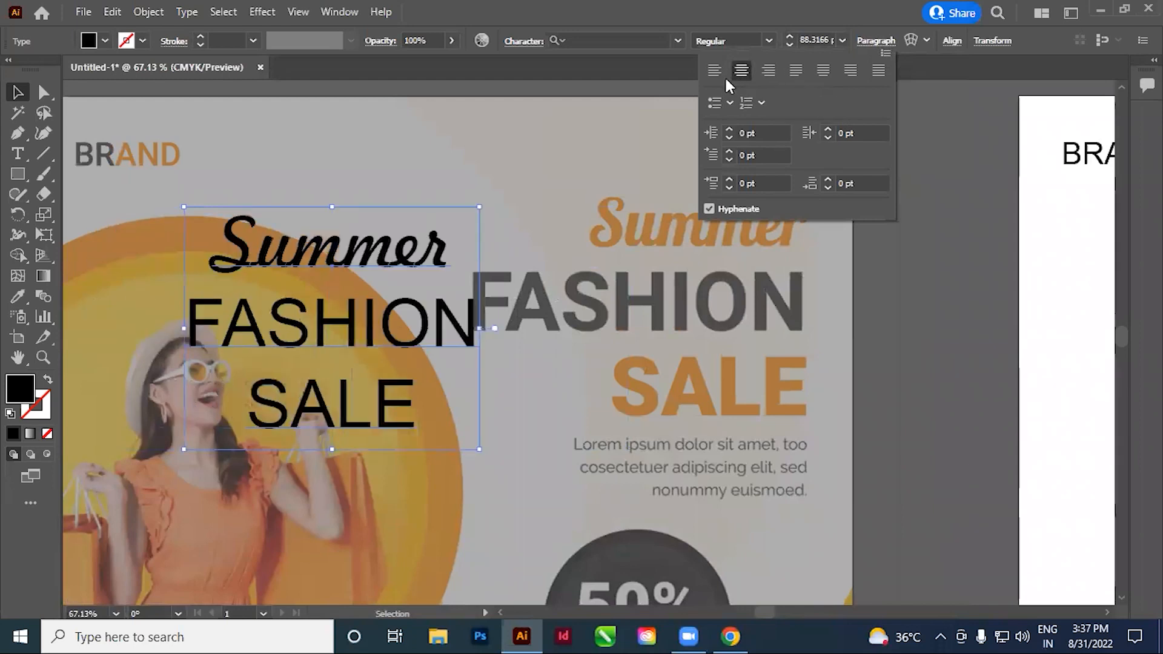
pyautogui.click(714, 72)
pyautogui.click(738, 71)
pyautogui.click(765, 73)
pyautogui.click(737, 73)
pyautogui.click(713, 73)
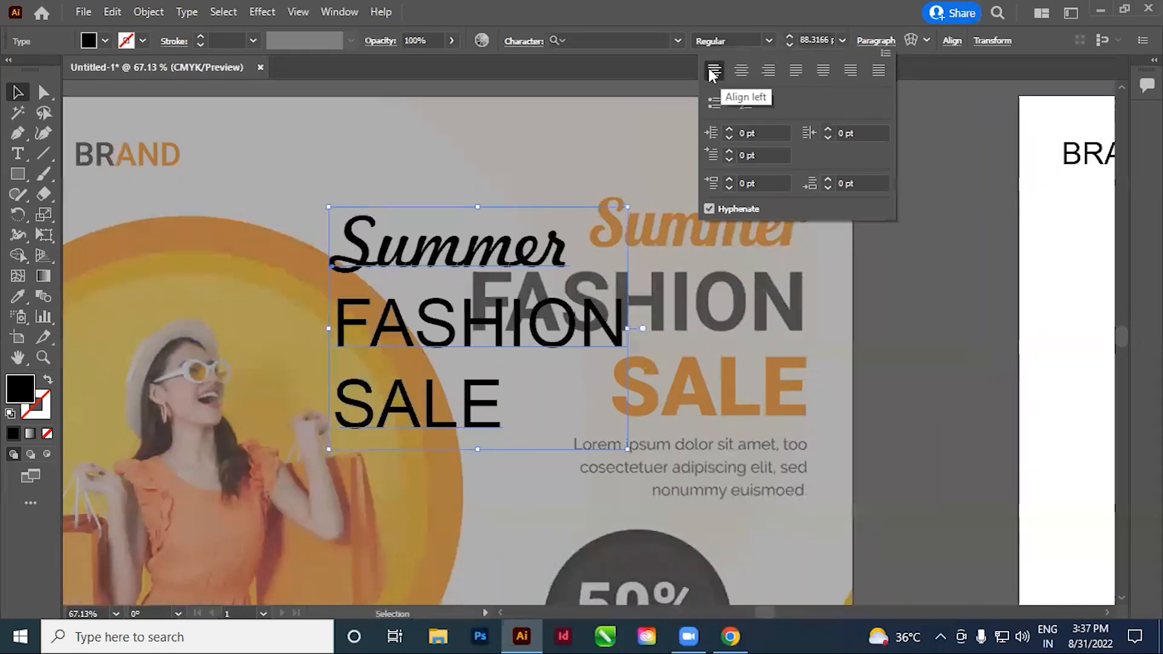
pyautogui.click(373, 173)
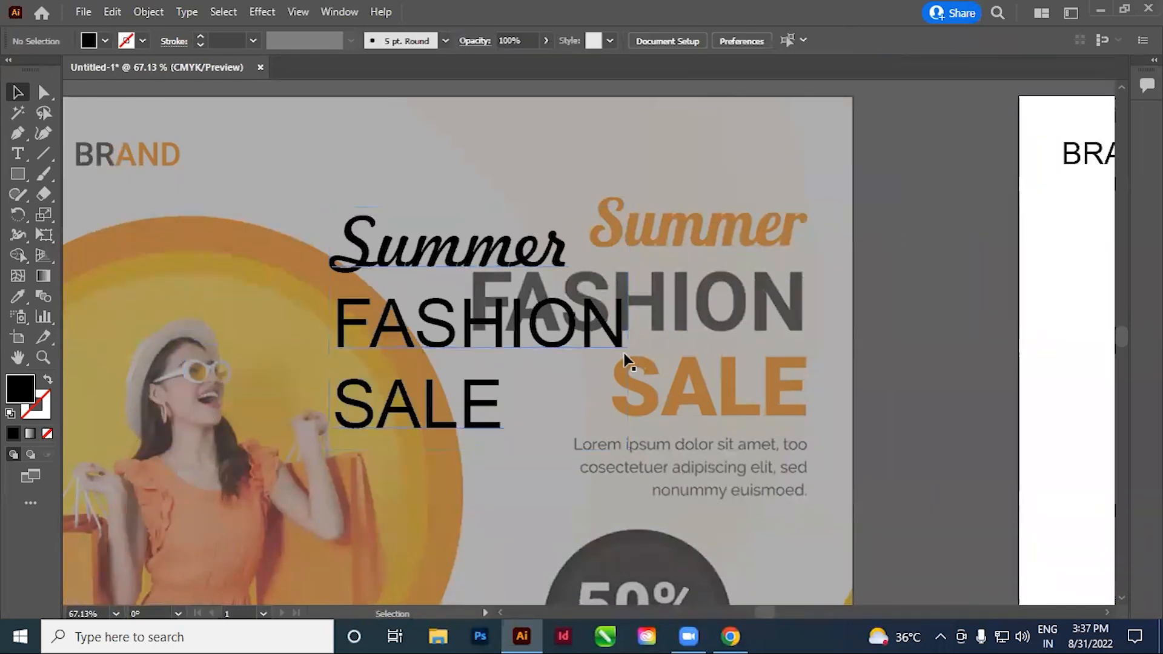
# Move the headline text toward the photo circle and right-align its three lines
pyautogui.hscroll(1, 503, 412)
pyautogui.moveTo(469, 366); pyautogui.dragTo(407, 376)
pyautogui.hotkey('ctrl', 'shift', 'r')
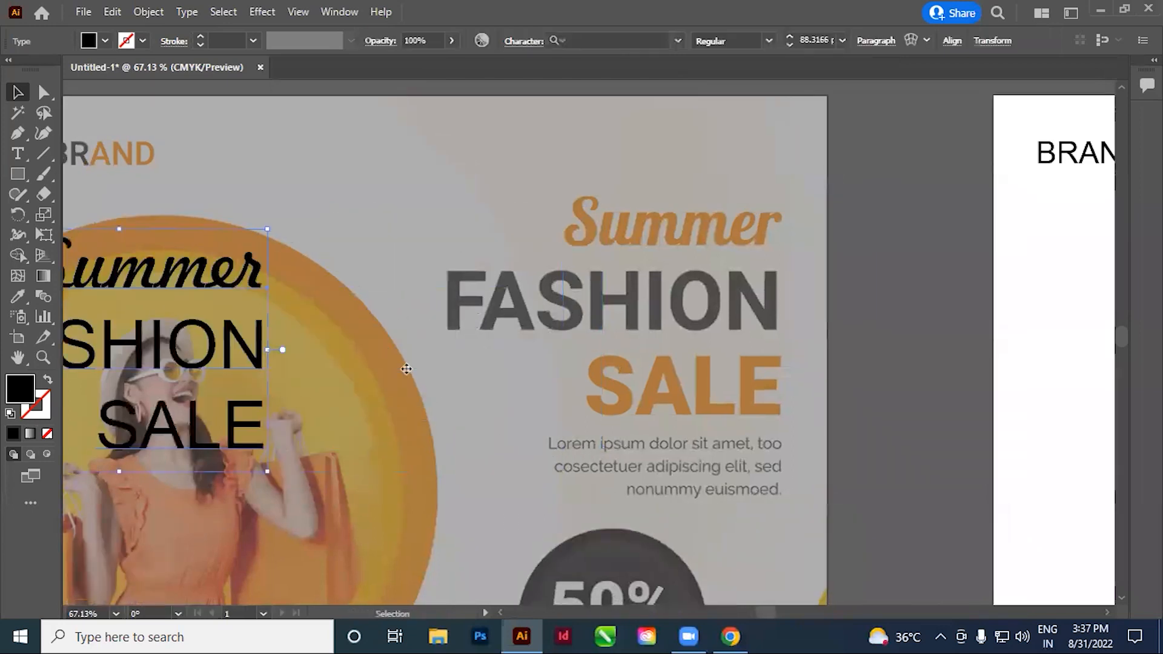
# Move the right-aligned headline over the reference headline, near the artboard's right edge
pyautogui.click(503, 339)
pyautogui.hscroll(-5, 576, 390)
pyautogui.moveTo(285, 290); pyautogui.dragTo(743, 321)
pyautogui.hscroll(10, 566, 315)
pyautogui.moveTo(555, 266); pyautogui.dragTo(579, 253)
pyautogui.click(720, 284)
pyautogui.moveTo(289, 170); pyautogui.dragTo(357, 236)
pyautogui.moveTo(712, 477); pyautogui.dragTo(654, 437)
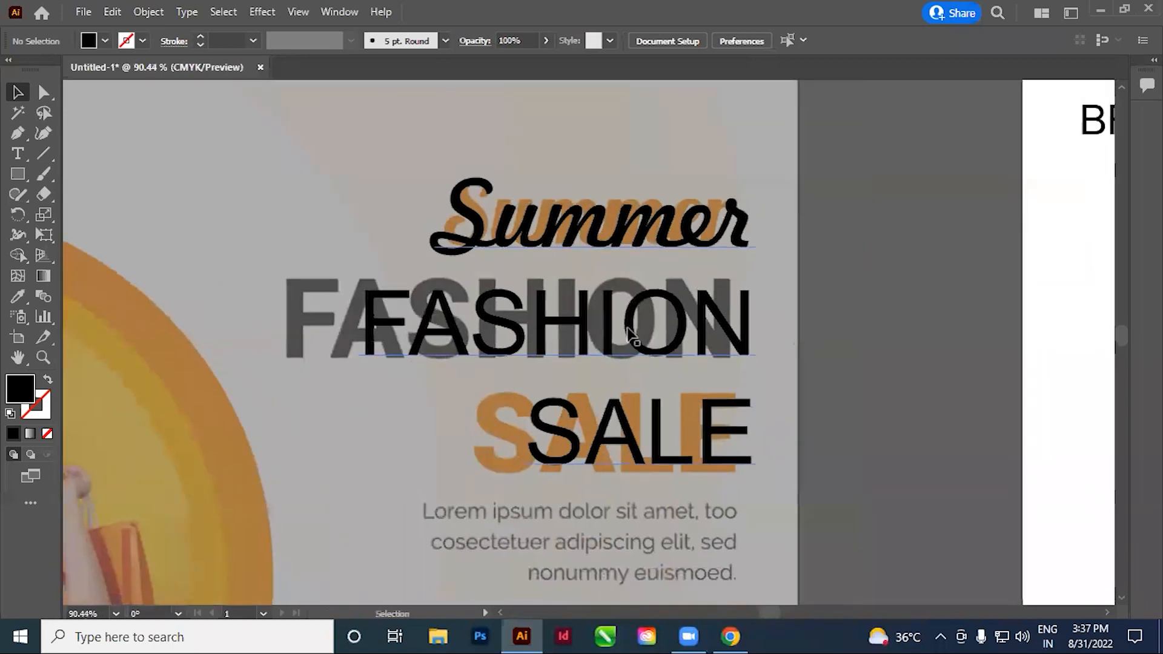
# Scale the headline down to about 79.8 pt and reposition it so "Summer" overlaps the reference word and the right edges align
pyautogui.click(17, 154)
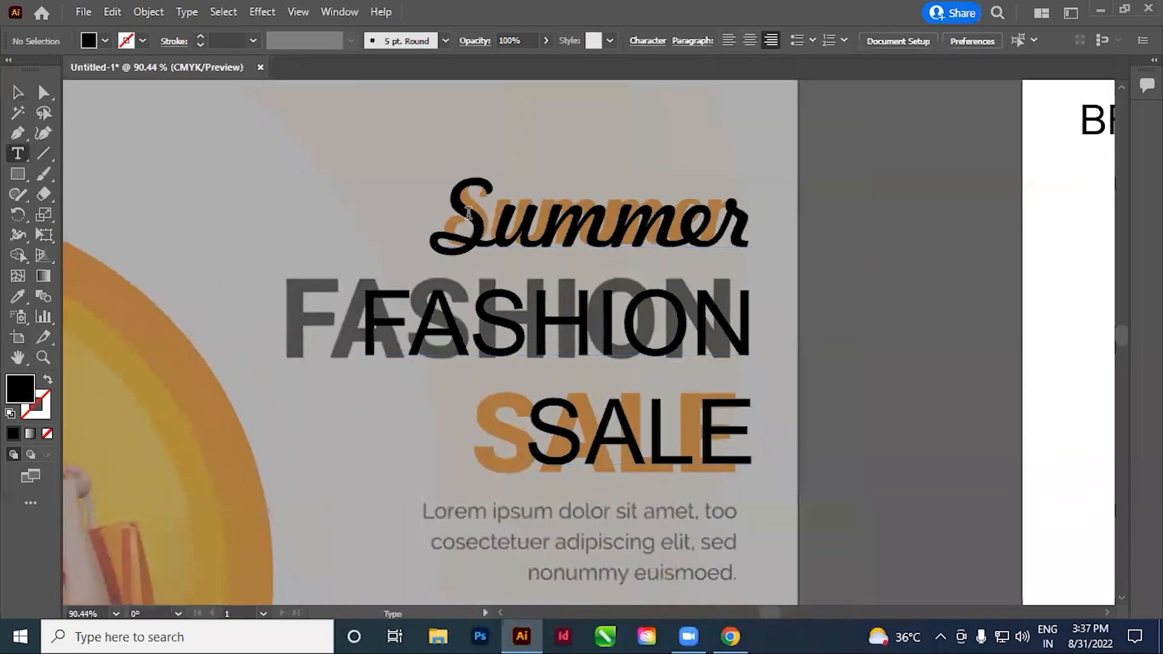
pyautogui.click(18, 92)
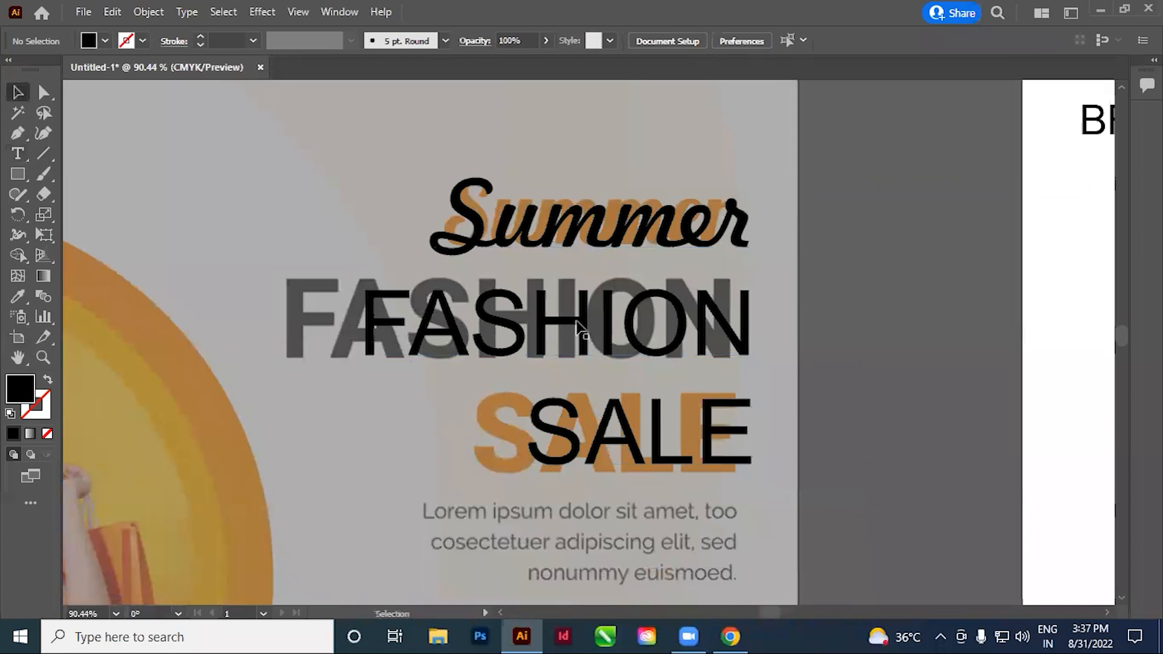
pyautogui.moveTo(586, 441); pyautogui.dragTo(550, 448)
pyautogui.moveTo(718, 501); pyautogui.dragTo(680, 470)
pyautogui.moveTo(642, 332); pyautogui.dragTo(681, 324)
pyautogui.click(896, 307)
pyautogui.moveTo(496, 321); pyautogui.dragTo(530, 298)
# Select the "FASHION" and "SALE" lines and reduce their font size to about 44 pt
pyautogui.doubleClick(557, 304)
pyautogui.moveTo(422, 291); pyautogui.dragTo(850, 428)
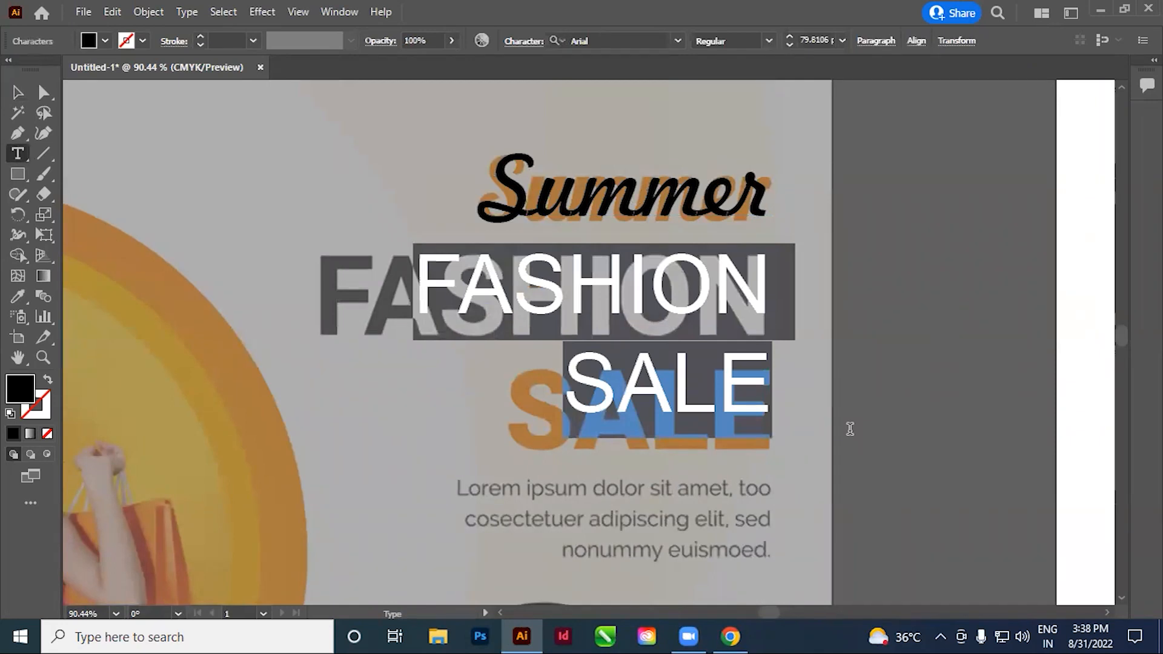
pyautogui.press('Escape')
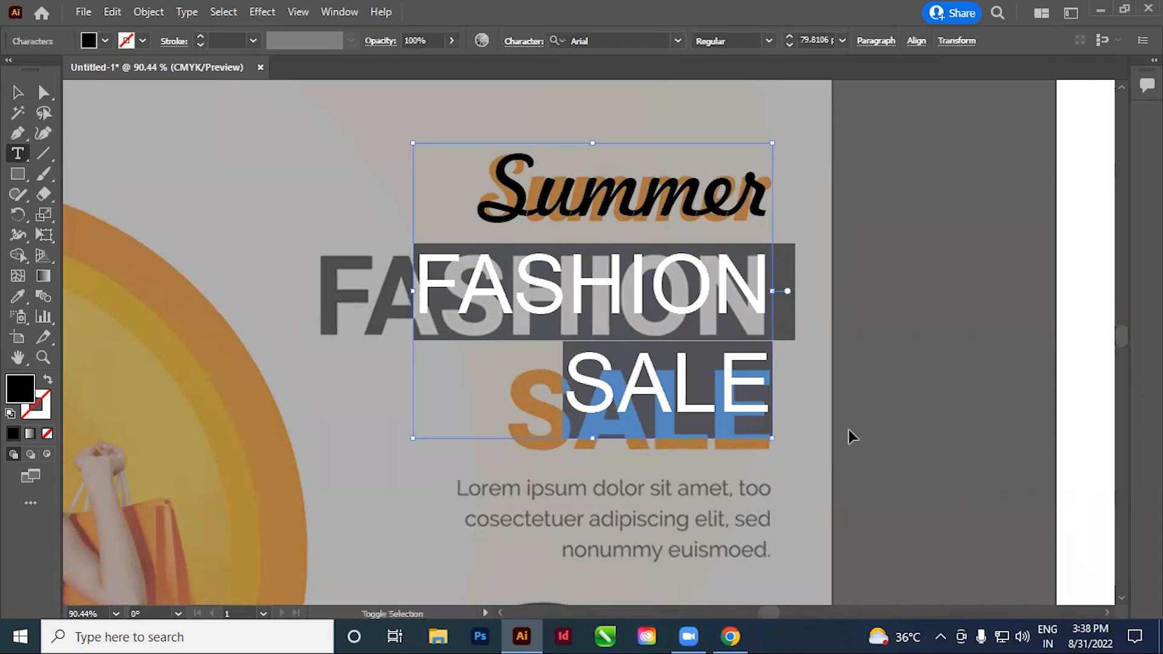
pyautogui.hotkey('ctrl', 'shift', ',')
pyautogui.hotkey('ctrl', 'shift', ',')
pyautogui.hotkey('ctrl', 'shift', ',')
pyautogui.hotkey('ctrl', 'shift', ',')
pyautogui.hotkey('ctrl', 'shift', ',')
pyautogui.hotkey('ctrl', 'shift', ',')
pyautogui.hotkey('ctrl', 'shift', ',')
pyautogui.hotkey('ctrl', 'shift', ',')
pyautogui.hotkey('ctrl', 'shift', ',')
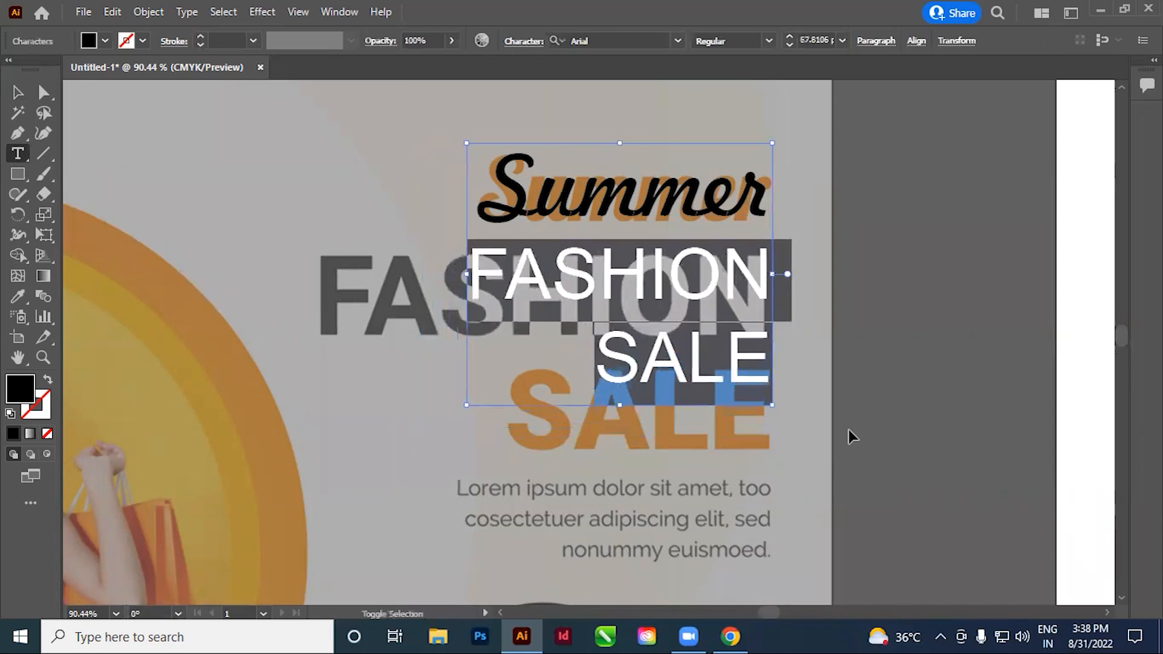
pyautogui.hotkey('ctrl', 'shift', ',')
pyautogui.hotkey('ctrl', 'shift', ',')
pyautogui.hotkey('ctrl', 'shift', ',')
pyautogui.hotkey('ctrl', 'shift', ',')
pyautogui.hotkey('ctrl', 'shift', ',')
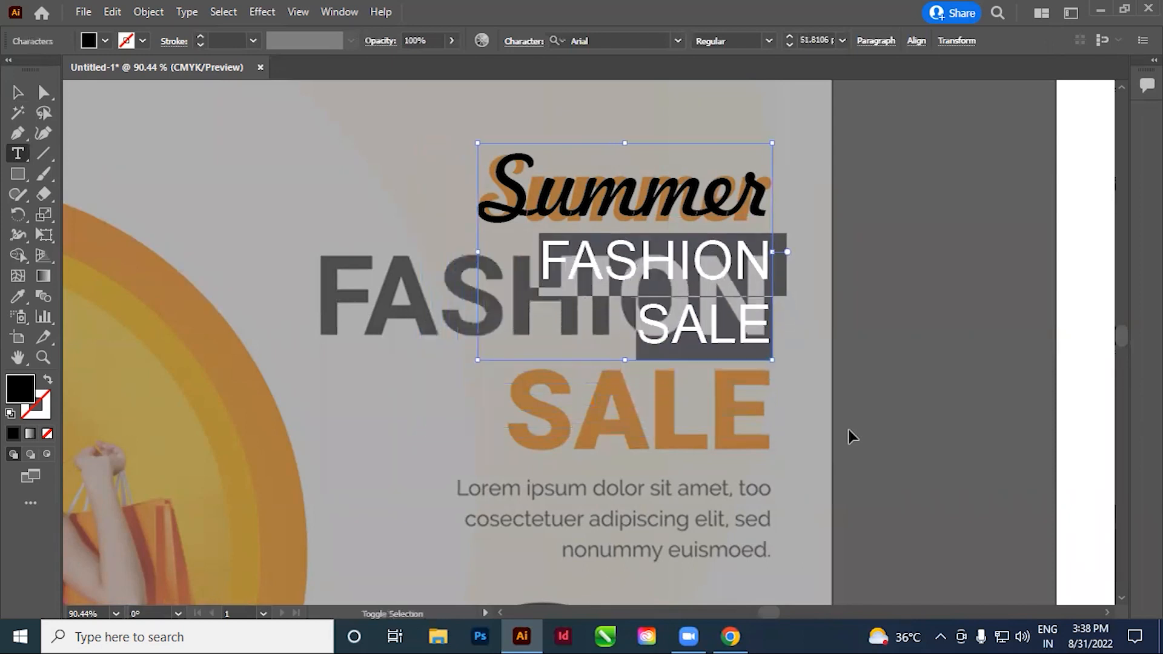
pyautogui.hotkey('ctrl', 'shift', ',')
pyautogui.hotkey('ctrl', 'shift', ',')
pyautogui.hotkey('ctrl', 'shift', ',')
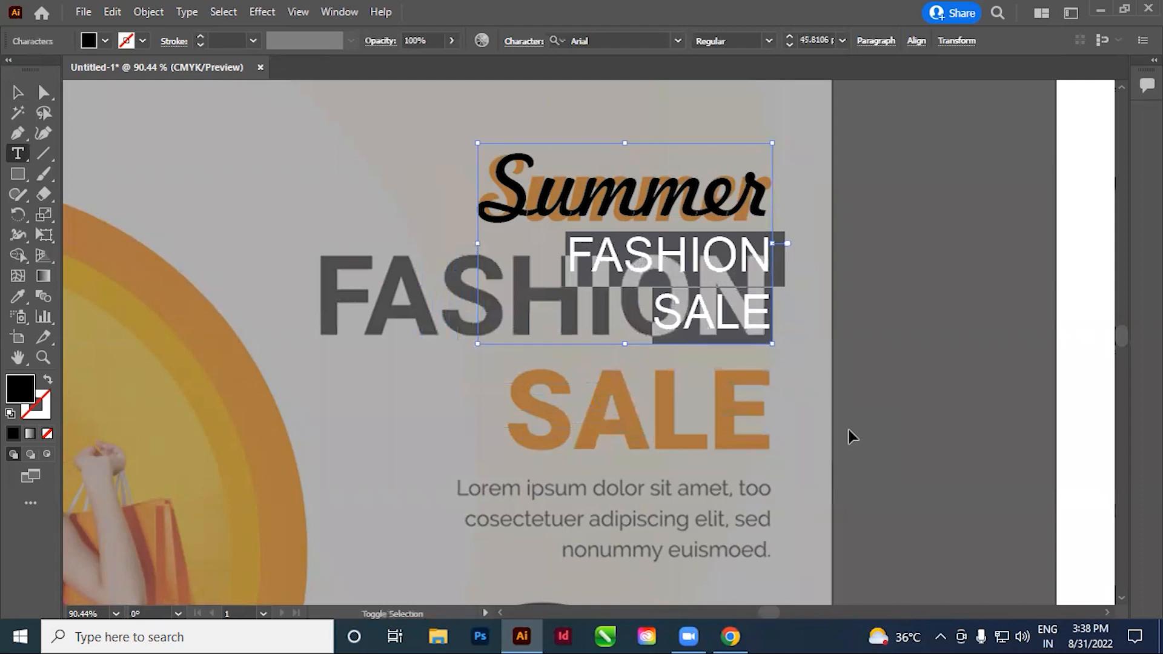
# Enlarge the "FASHION" and "SALE" lines to about 101.8 pt to span the reference width
pyautogui.hotkey('ctrl', 'shift', '.')
pyautogui.hotkey('ctrl', 'shift', '.')
pyautogui.hotkey('ctrl', 'shift', '.')
pyautogui.hotkey('ctrl', 'shift', '.')
pyautogui.hotkey('ctrl', 'shift', '.')
pyautogui.hotkey('ctrl', 'shift', '.')
pyautogui.hotkey('ctrl', 'shift', '.')
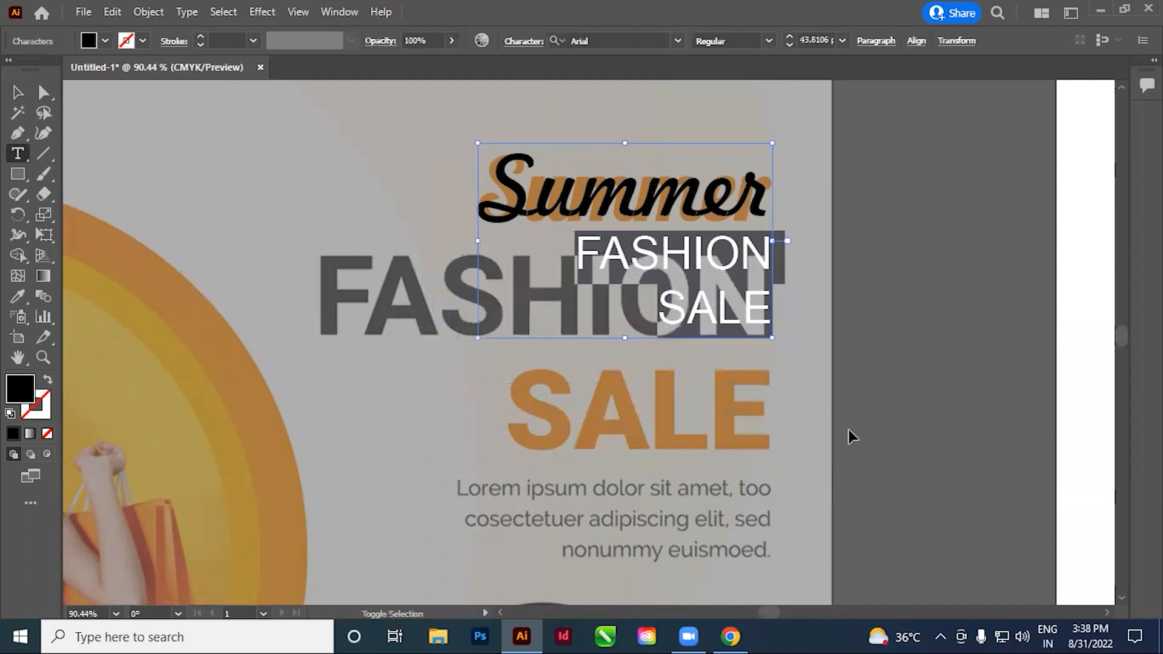
pyautogui.hotkey('ctrl', 'shift', '.')
pyautogui.hotkey('ctrl', 'shift', '.')
pyautogui.hotkey('ctrl', 'shift', '.')
pyautogui.hotkey('ctrl', 'shift', '.')
pyautogui.hotkey('ctrl', 'shift', '.')
pyautogui.hotkey('ctrl', 'shift', '.')
pyautogui.hotkey('ctrl', 'shift', '.')
pyautogui.hotkey('ctrl', 'shift', '.')
pyautogui.hotkey('ctrl', 'shift', '.')
pyautogui.hotkey('ctrl', 'shift', '.')
pyautogui.hotkey('ctrl', 'shift', '.')
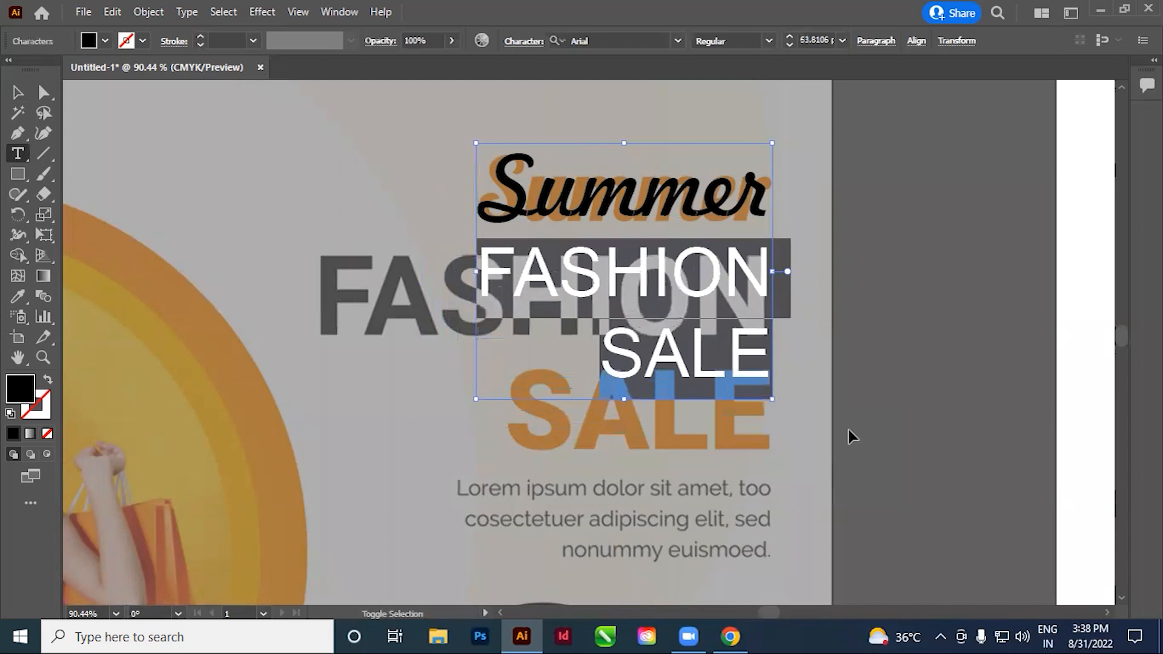
pyautogui.hotkey('ctrl', 'shift', '.')
pyautogui.hotkey('ctrl', 'shift', '.')
pyautogui.hotkey('ctrl', 'shift', '.')
pyautogui.hotkey('ctrl', 'shift', '.')
pyautogui.hotkey('ctrl', 'shift', '.')
pyautogui.hotkey('ctrl', 'shift', '.')
pyautogui.hotkey('ctrl', 'shift', '.')
pyautogui.hotkey('ctrl', 'shift', '.')
pyautogui.hotkey('ctrl', 'shift', '.')
pyautogui.hotkey('ctrl', 'shift', '.')
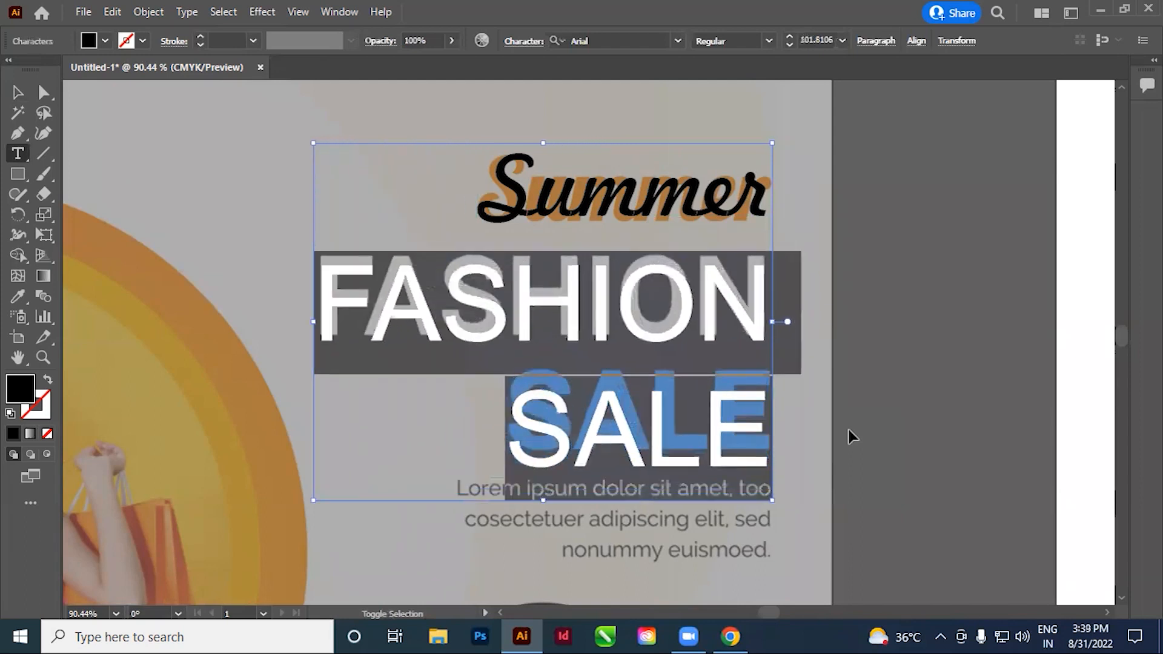
# Step the font size of "FASHION" and "SALE" up and down, ending at about 87.8 pt
pyautogui.hotkey('ctrl', 'shift', ',')
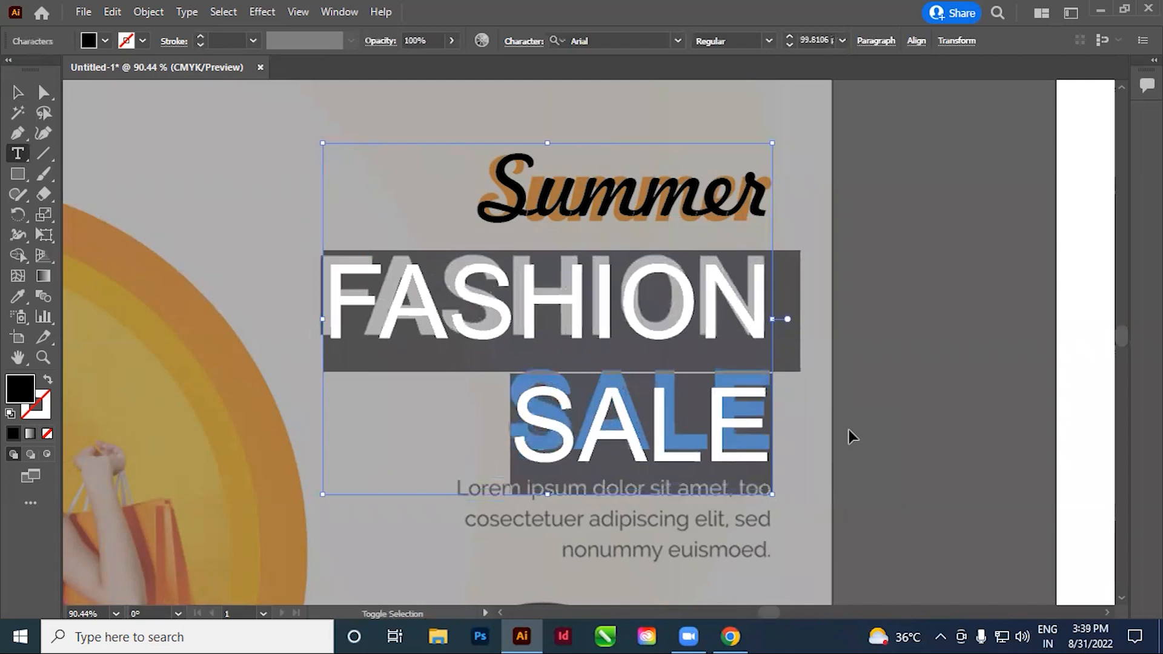
pyautogui.hotkey('ctrl', 'shift', '.')
pyautogui.hotkey('ctrl', 'shift', ',')
pyautogui.hotkey('ctrl', 'shift', ',')
pyautogui.hotkey('ctrl', 'shift', ',')
pyautogui.hotkey('ctrl', 'shift', ',')
pyautogui.hotkey('ctrl', 'shift', ',')
pyautogui.hotkey('ctrl', 'shift', ',')
pyautogui.hotkey('ctrl', 'shift', ',')
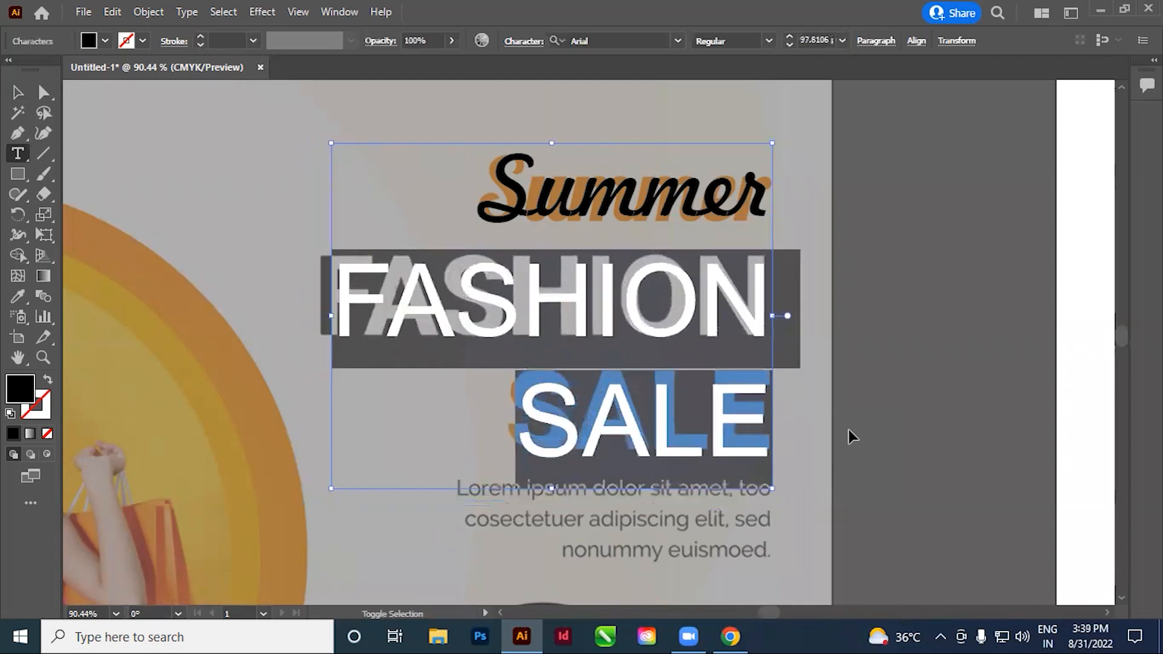
# Set the "FASHION" and "SALE" lines to the Bold style of Arial
pyautogui.click(589, 379)
pyautogui.hotkey('ctrl', 'a')
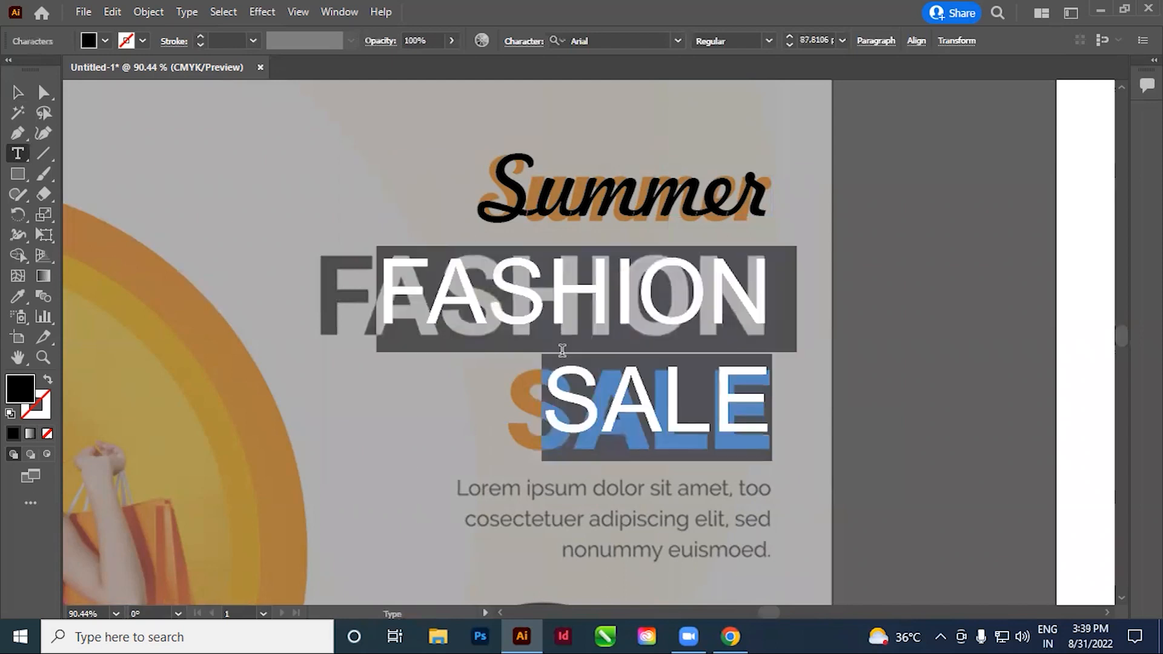
pyautogui.click(769, 40)
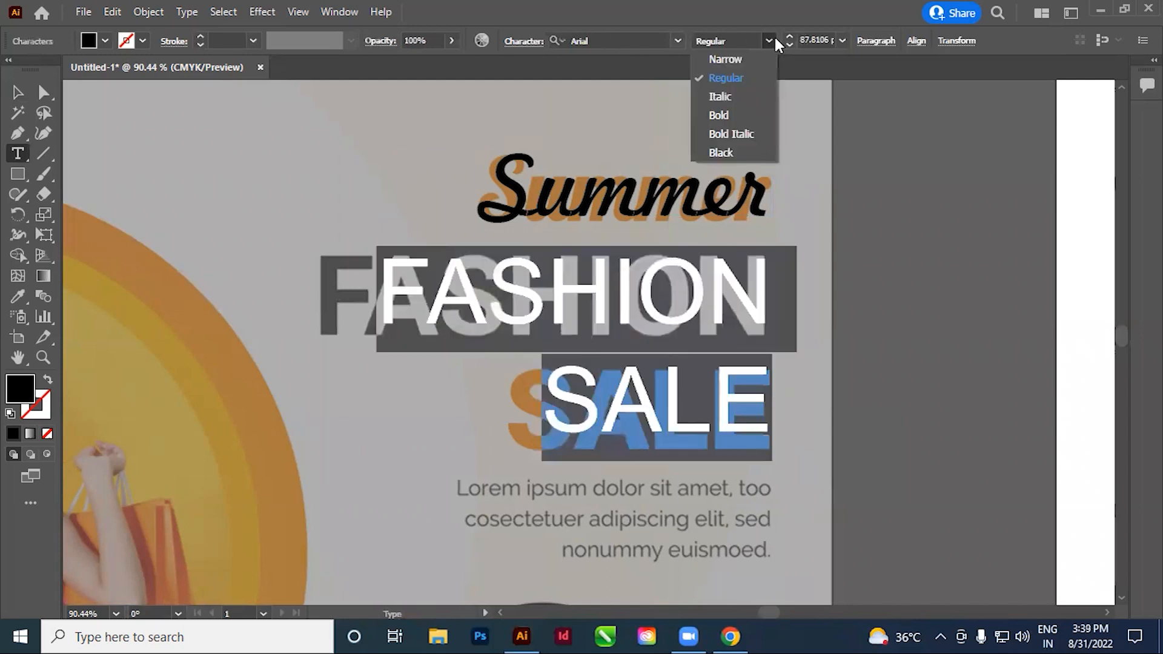
pyautogui.click(727, 115)
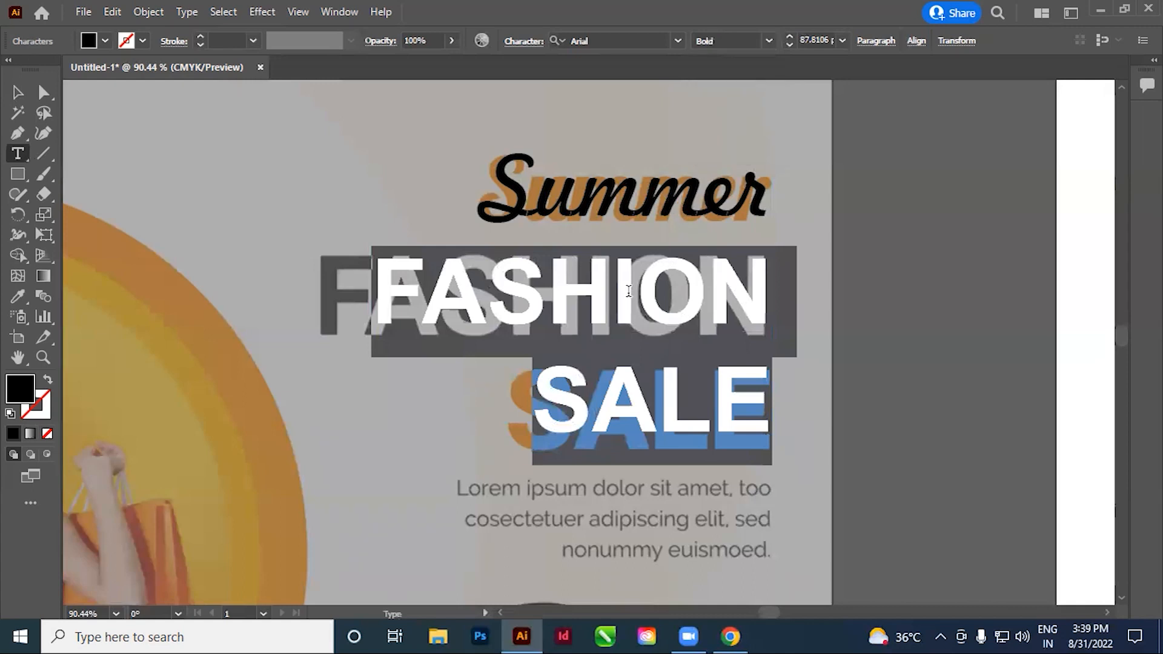
# Increase the font size of the bold "FASHION" and "SALE" lines to about 101.8 pt
pyautogui.click(636, 291)
pyautogui.moveTo(381, 279); pyautogui.dragTo(816, 443)
pyautogui.hotkey('ctrl', 'shift', '.')
pyautogui.hotkey('ctrl', 'shift', '.')
pyautogui.hotkey('ctrl', 'shift', '.')
pyautogui.hotkey('ctrl', 'shift', '.')
pyautogui.hotkey('ctrl', 'shift', '.')
pyautogui.hotkey('ctrl', 'shift', '.')
pyautogui.hotkey('ctrl', 'shift', '.')
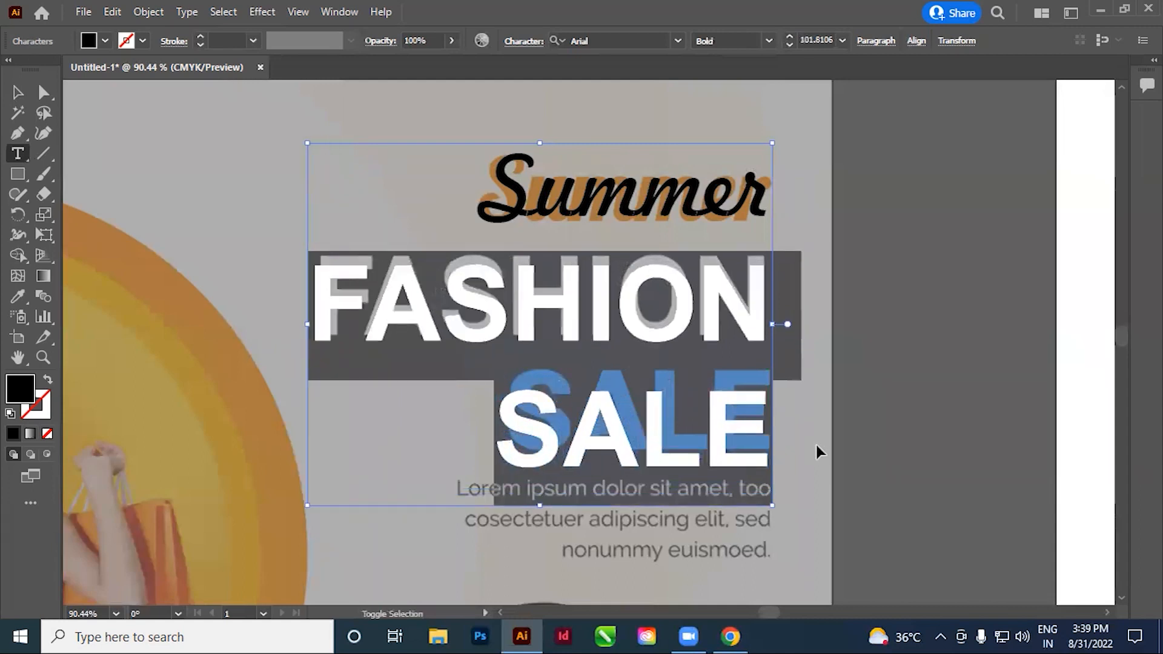
pyautogui.keyDown('ctrl'); pyautogui.click(817, 446); pyautogui.keyUp('ctrl')
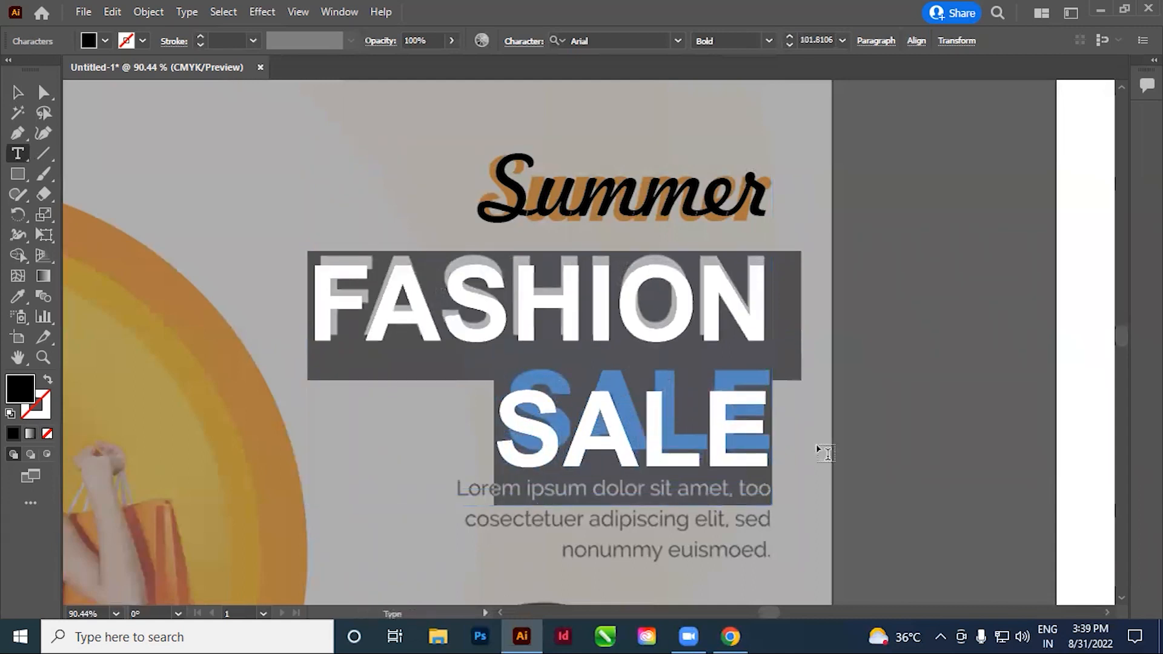
pyautogui.click(634, 324)
pyautogui.click(586, 318)
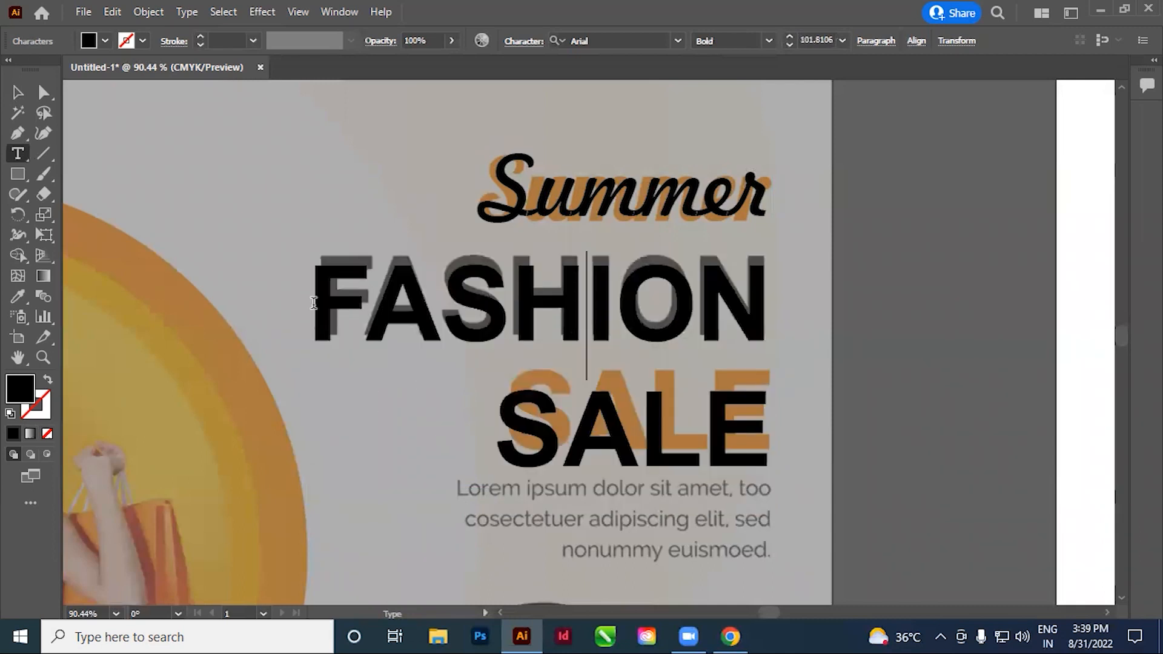
pyautogui.moveTo(313, 303); pyautogui.dragTo(866, 296)
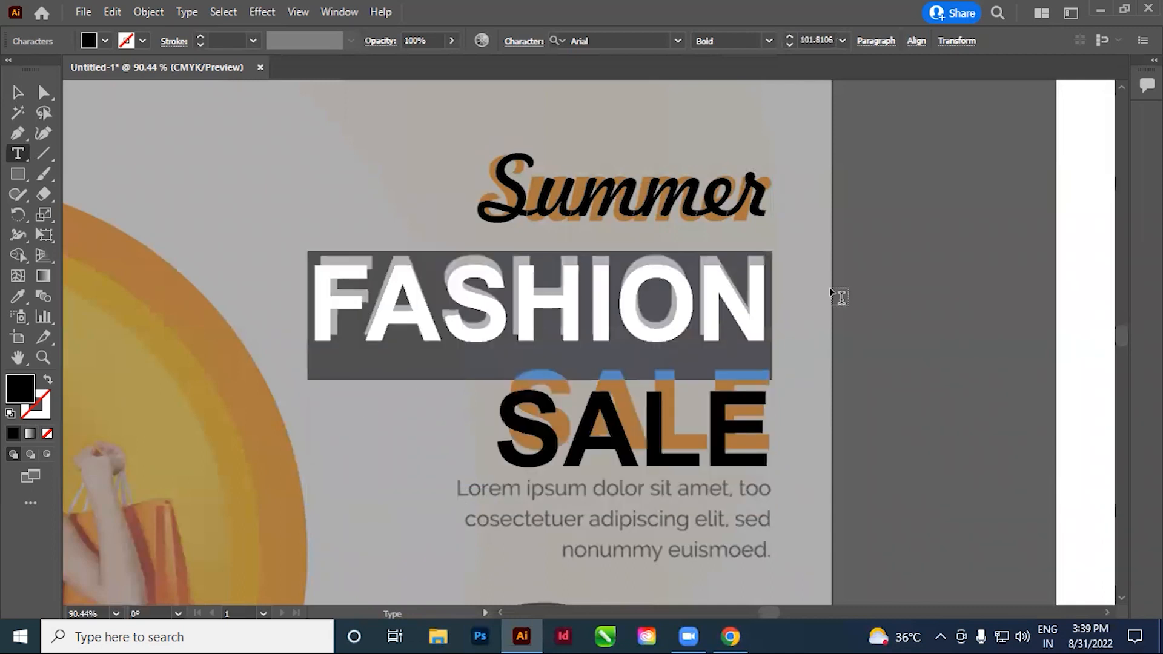
pyautogui.click(17, 92)
pyautogui.hscroll(3, 605, 270)
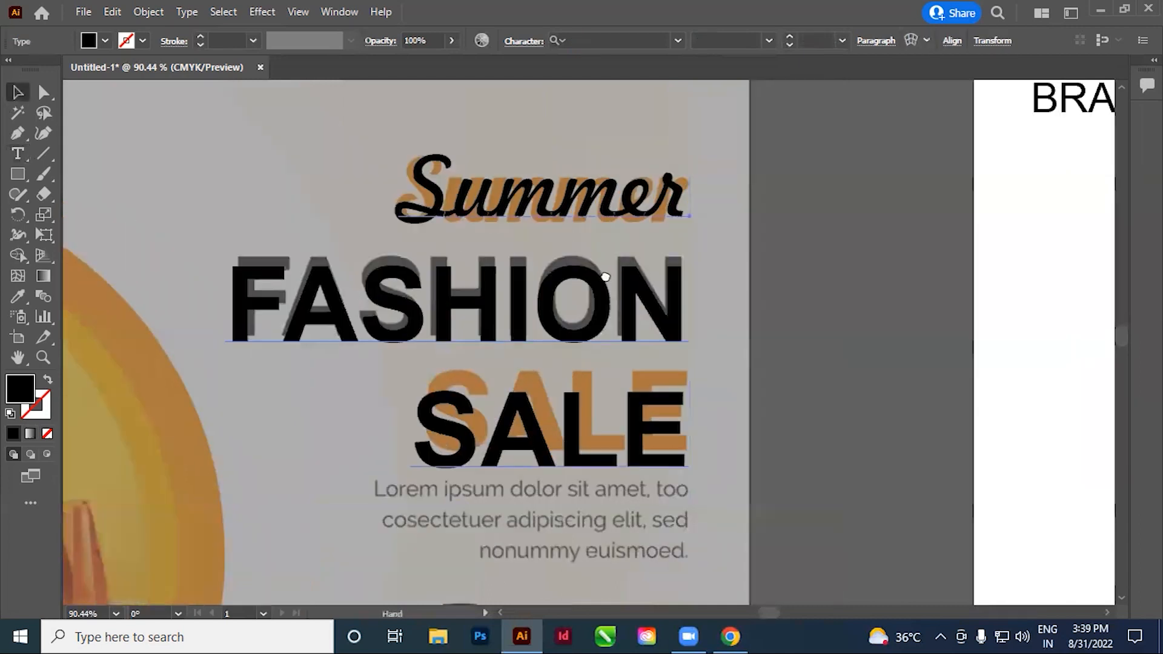
pyautogui.click(755, 317)
pyautogui.click(18, 160)
pyautogui.click(244, 303)
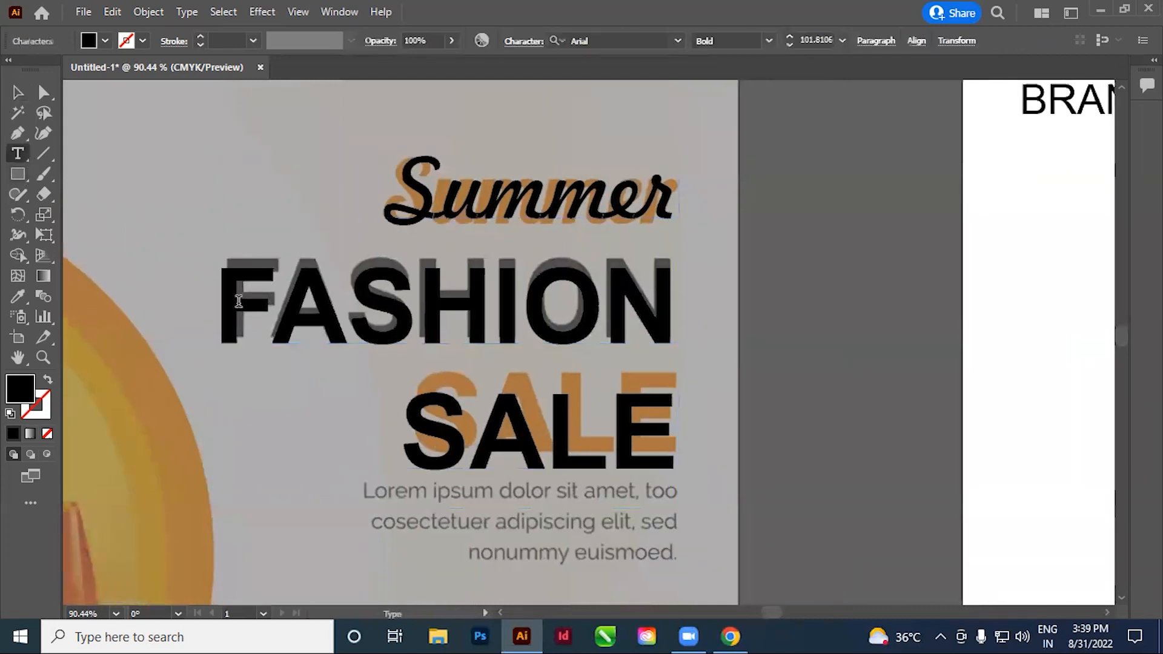
pyautogui.moveTo(225, 304); pyautogui.dragTo(687, 310)
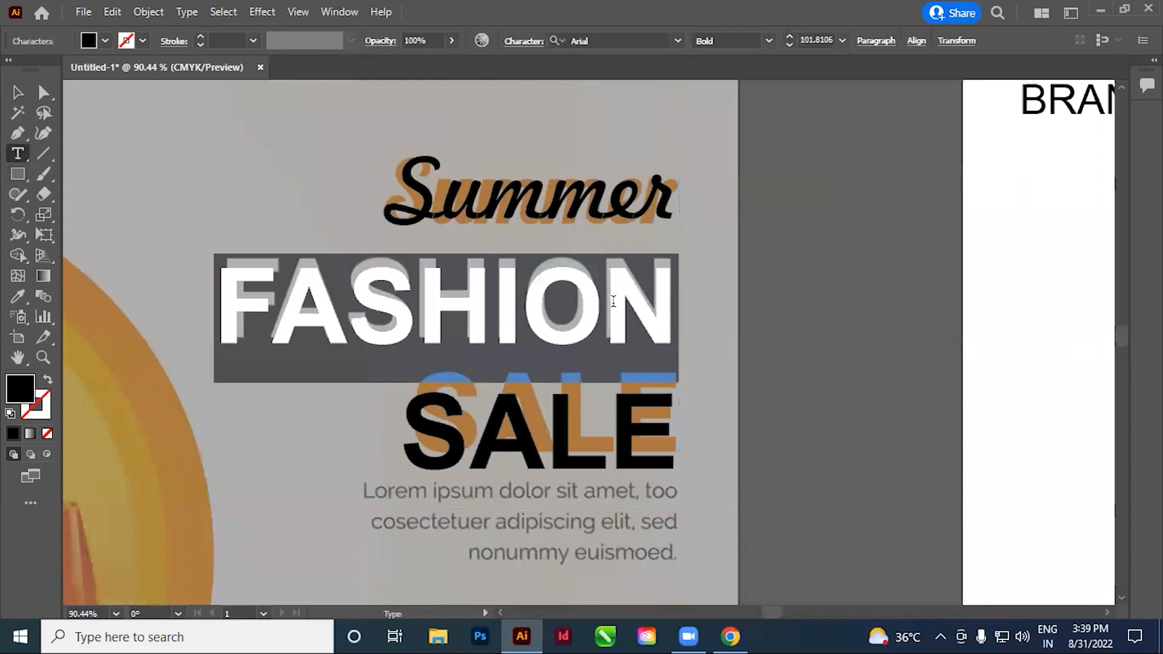
pyautogui.click(489, 318)
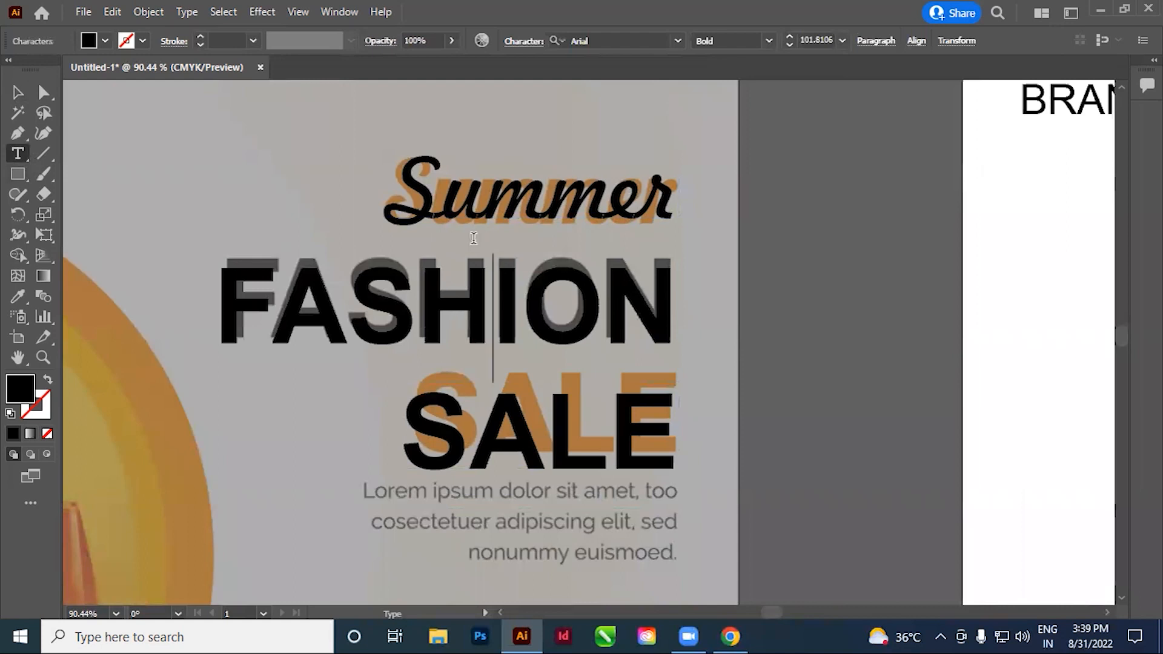
pyautogui.press('Escape')
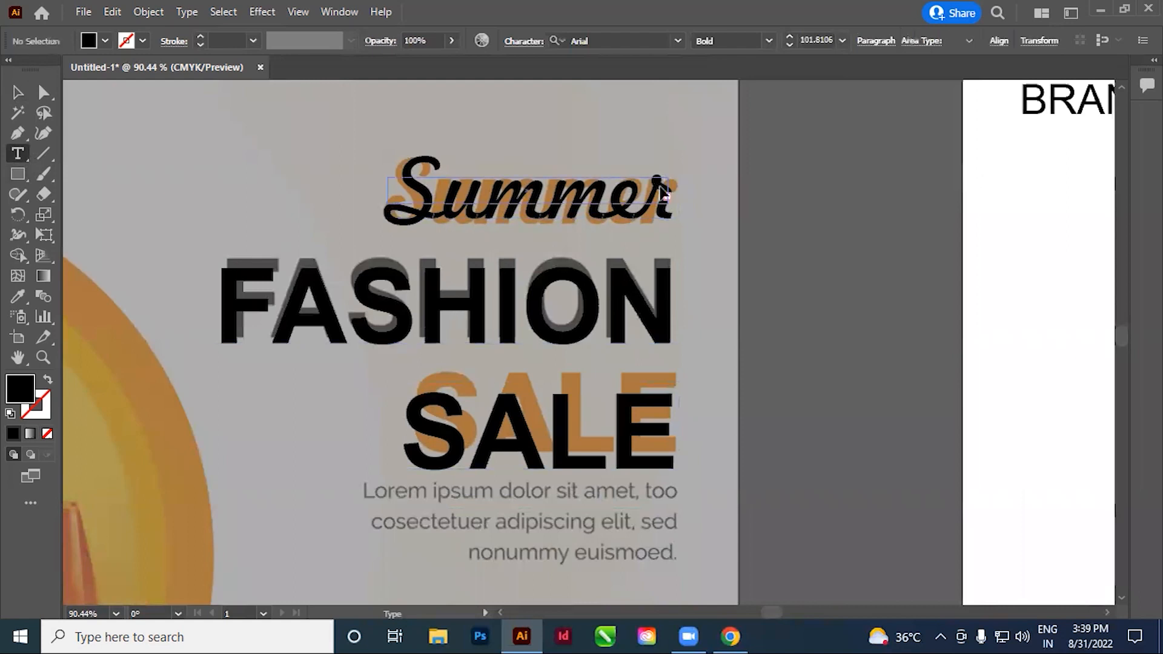
# Select the "FASHION" line of the headline and bring up the character formatting settings beside the reference
pyautogui.click(17, 94)
pyautogui.moveTo(531, 216); pyautogui.dragTo(566, 229)
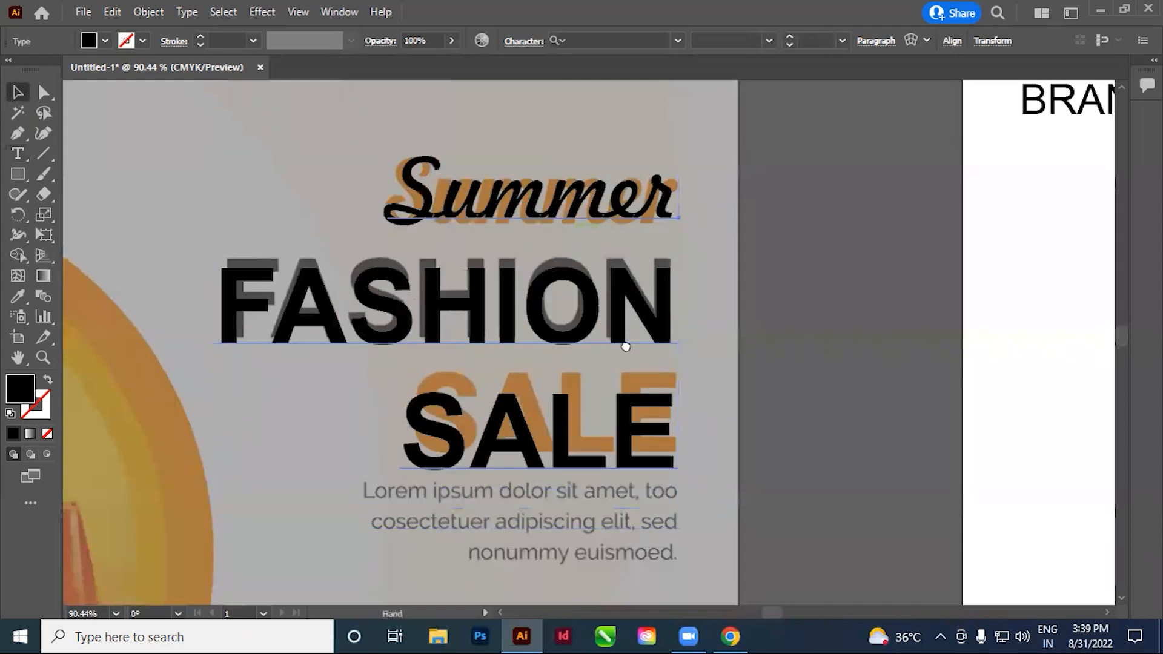
pyautogui.moveTo(626, 346); pyautogui.dragTo(668, 350)
pyautogui.moveTo(797, 238); pyautogui.dragTo(757, 233)
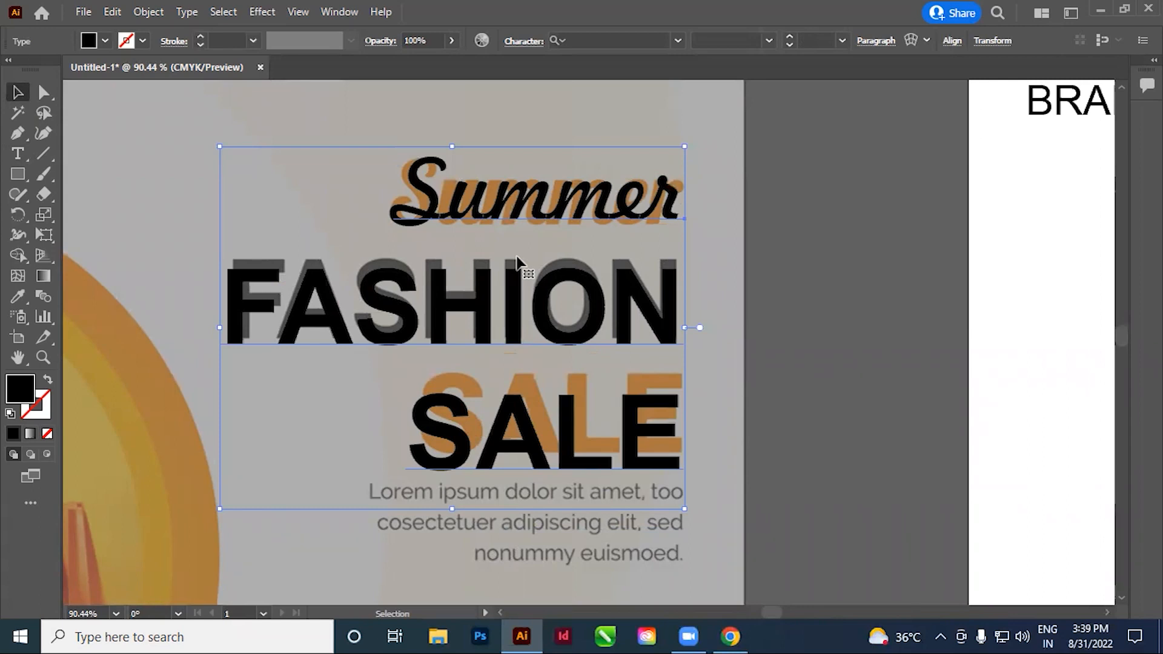
pyautogui.hscroll(1, 462, 384)
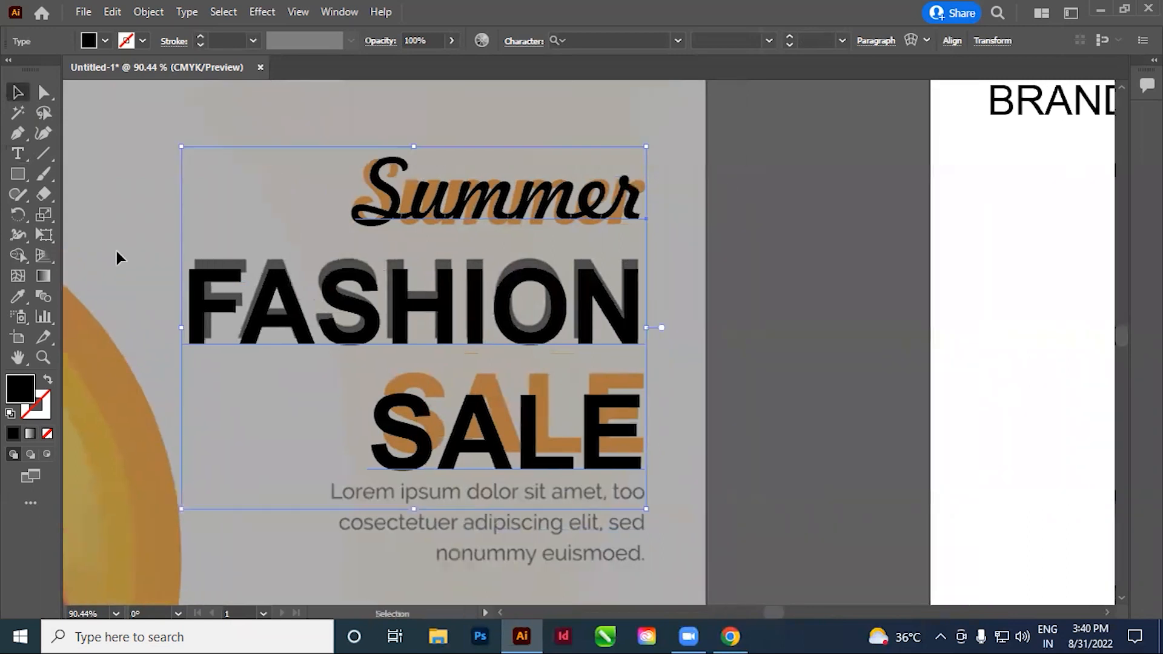
pyautogui.click(18, 153)
pyautogui.moveTo(191, 301); pyautogui.dragTo(700, 303)
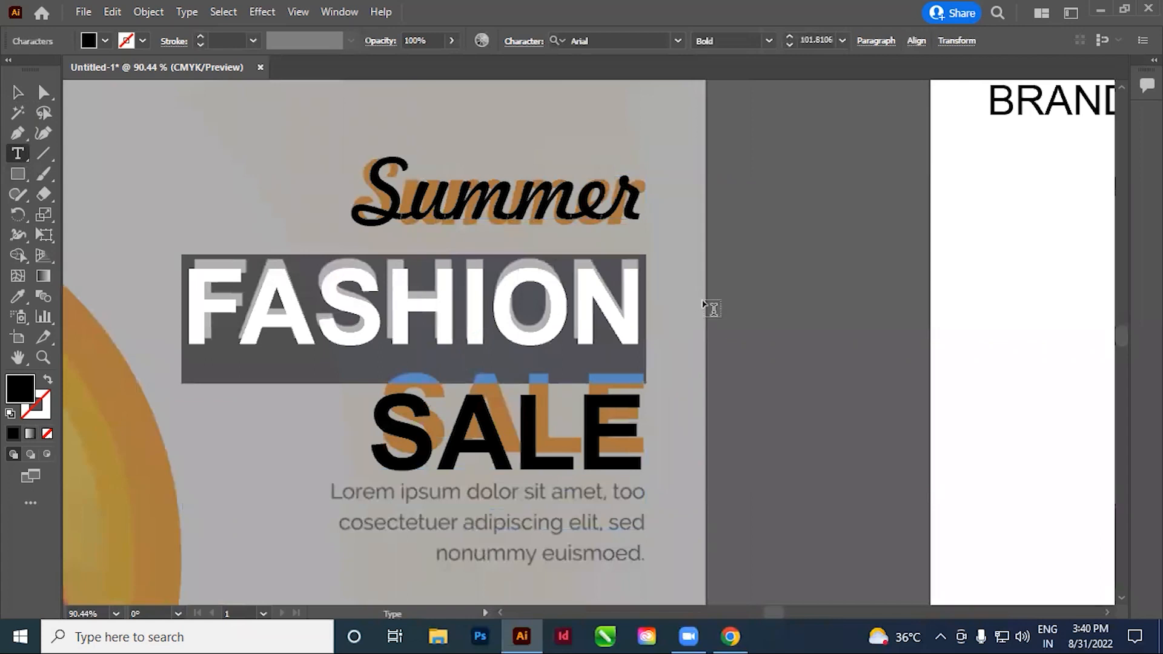
pyautogui.hotkey('ctrl', 't')
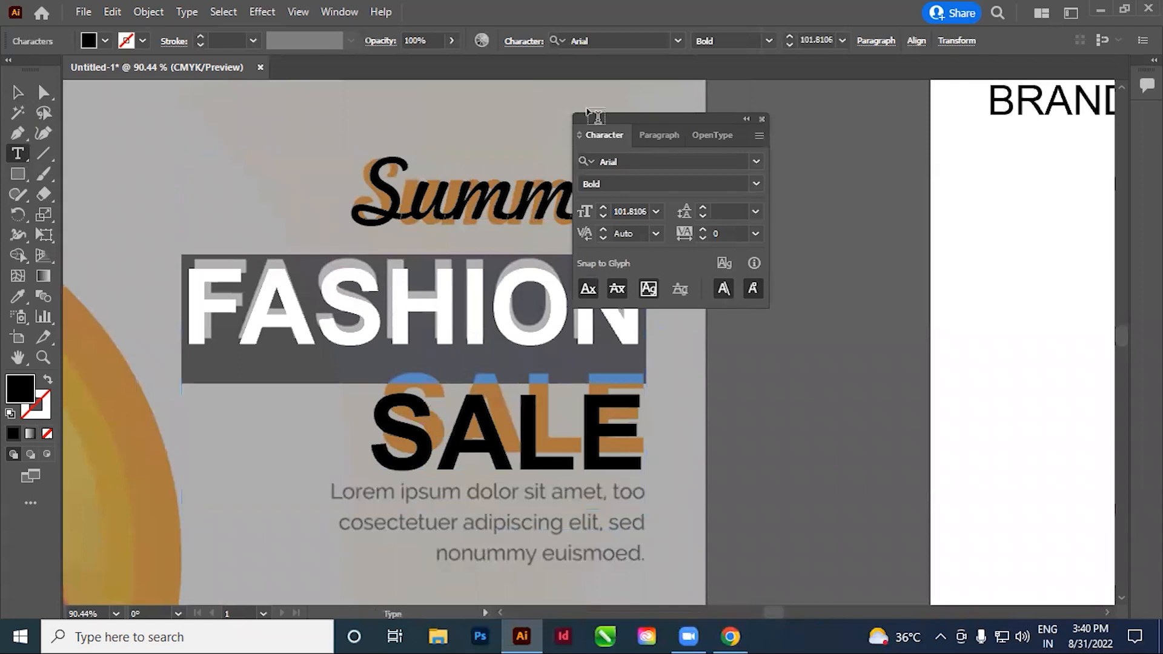
pyautogui.moveTo(593, 120); pyautogui.dragTo(923, 192)
pyautogui.moveTo(780, 108); pyautogui.dragTo(778, 122)
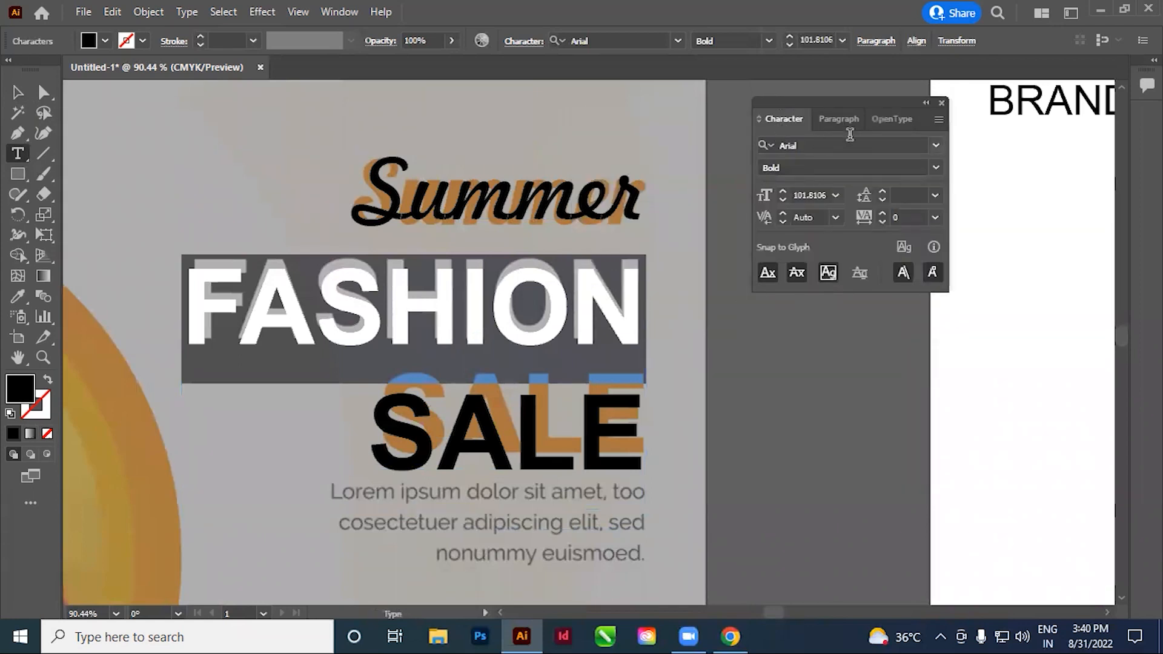
# Expand the character formatting settings to show the full set of options
pyautogui.click(842, 120)
pyautogui.click(799, 120)
pyautogui.click(823, 118)
pyautogui.click(778, 119)
pyautogui.click(833, 118)
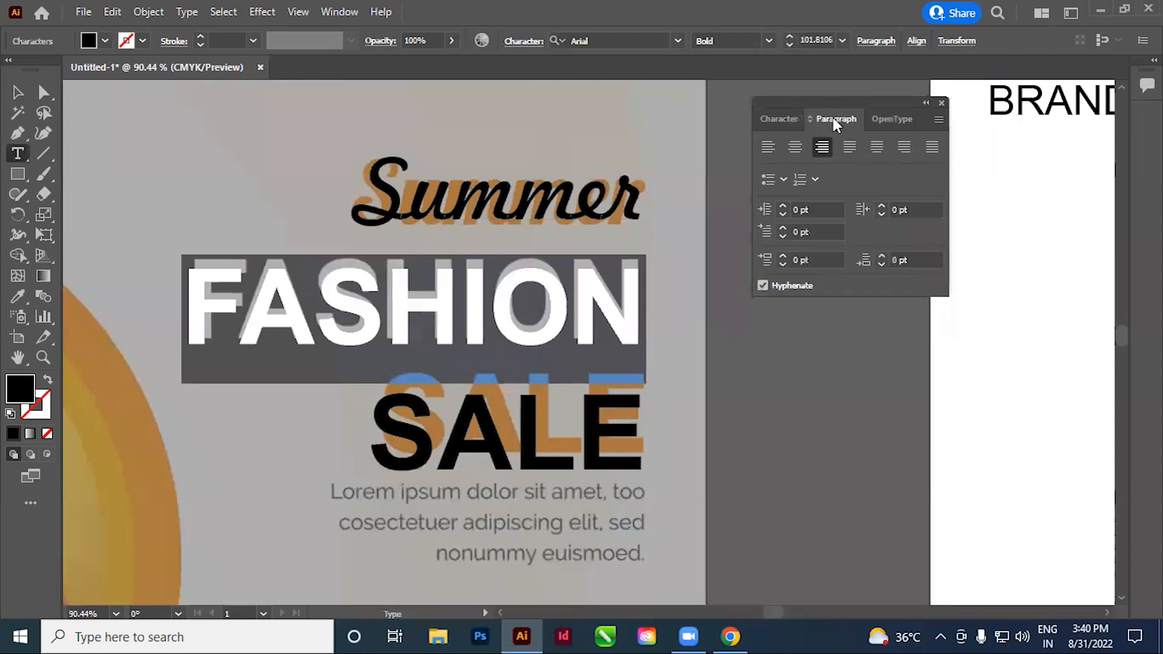
pyautogui.click(785, 121)
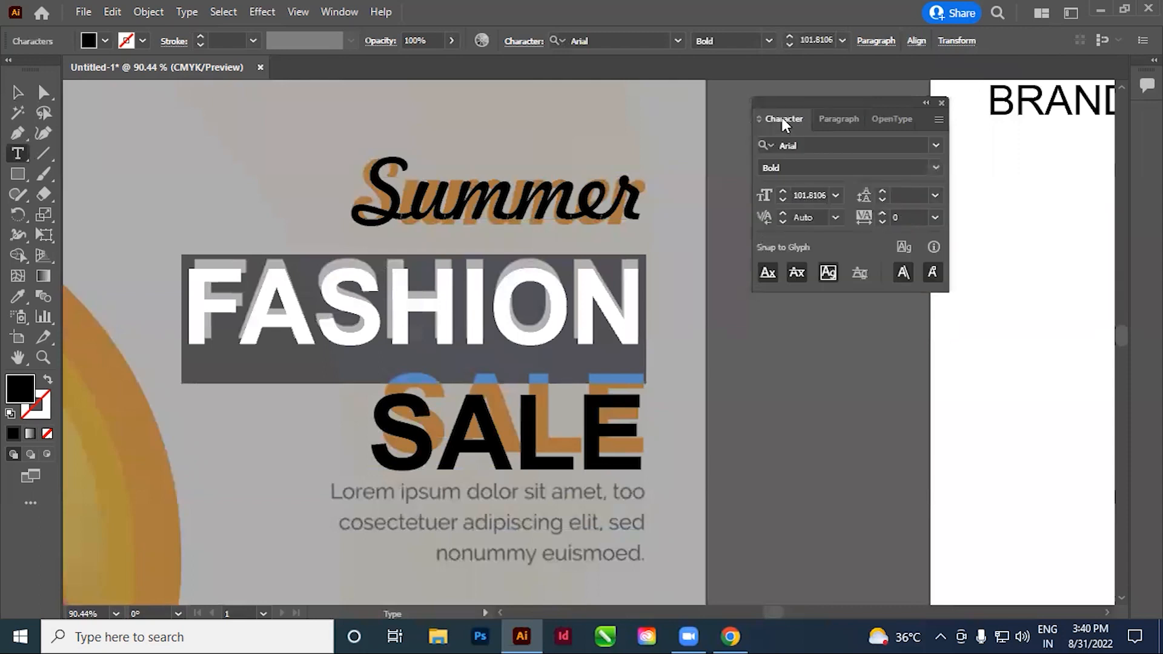
pyautogui.click(935, 195)
pyautogui.click(956, 237)
pyautogui.click(938, 119)
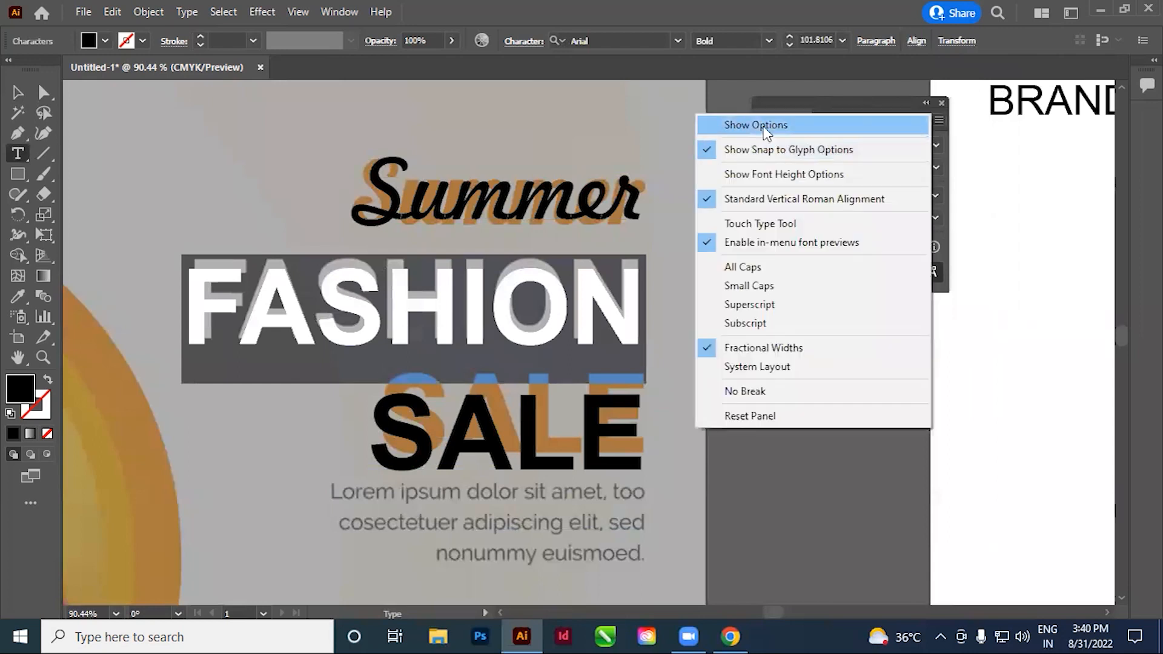
pyautogui.click(763, 124)
# Adjust the leading of the "FASHION" line up and down, ending at 114 pt to match the reference height
pyautogui.click(912, 196)
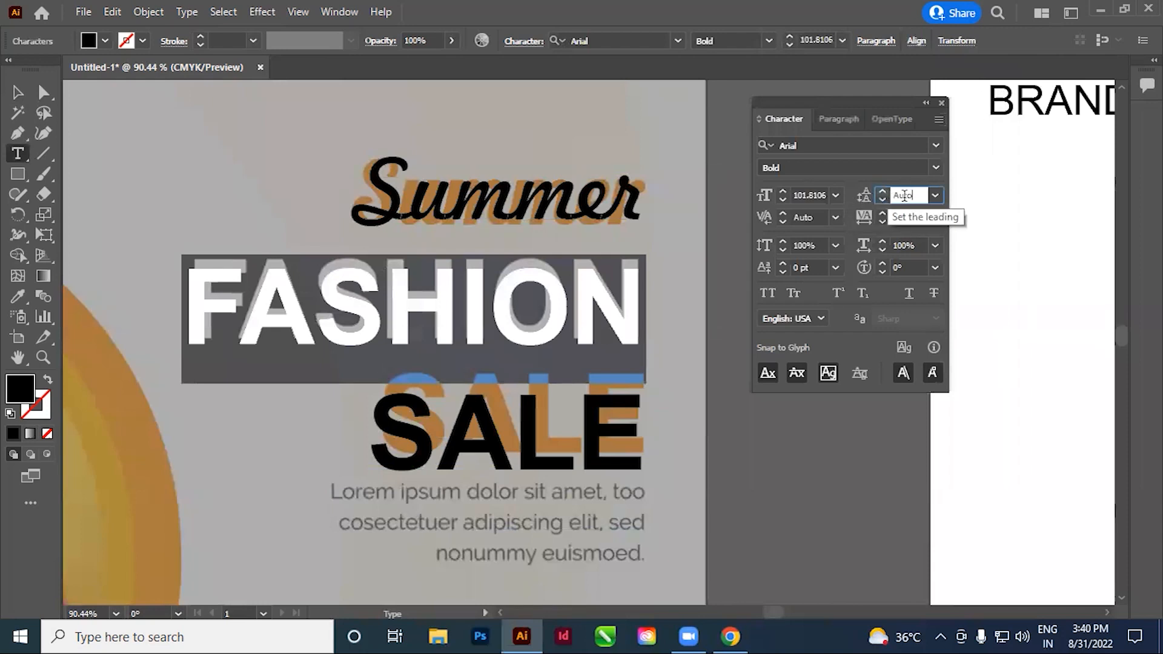
pyautogui.moveTo(919, 195); pyautogui.dragTo(845, 203)
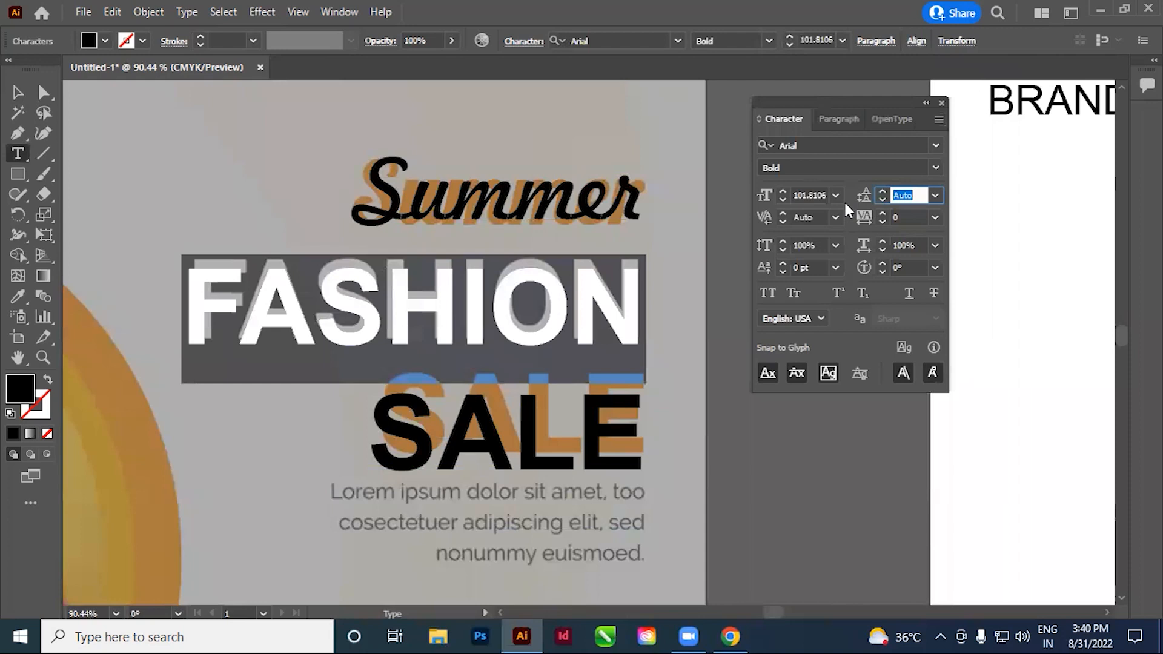
pyautogui.write('137')
pyautogui.press('Return')
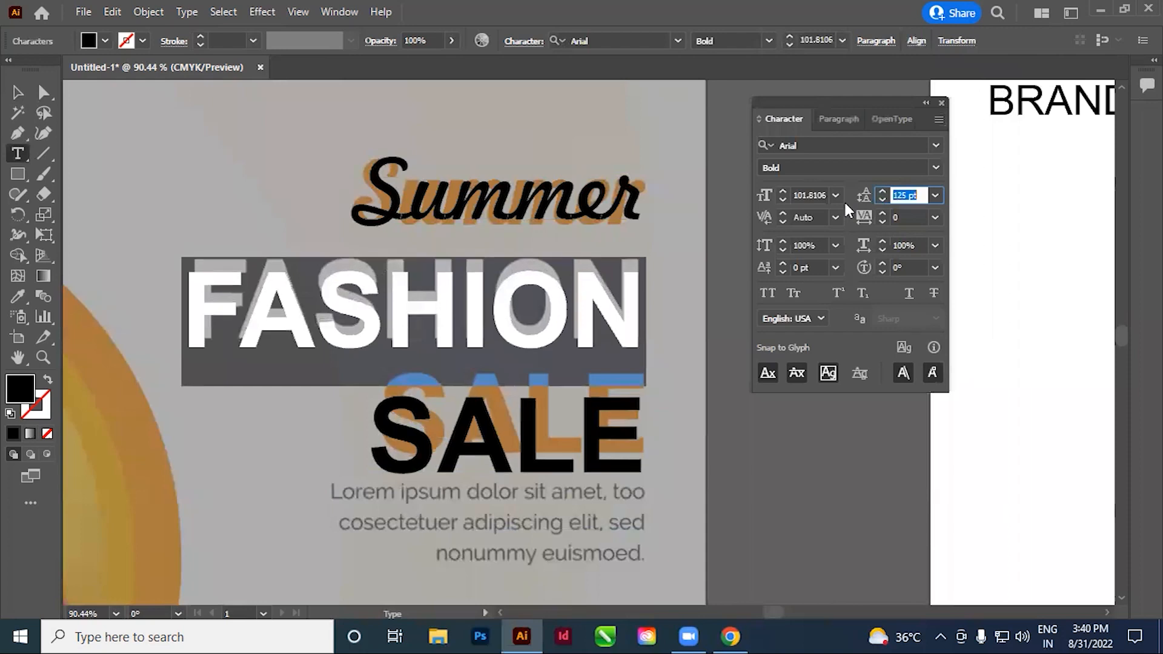
pyautogui.press('Up')
pyautogui.press('Up')
pyautogui.press('Up')
pyautogui.press('Up')
pyautogui.press('Up')
pyautogui.press('Up')
pyautogui.press('Up')
pyautogui.press('Up')
pyautogui.press('Up')
pyautogui.press('Up')
pyautogui.press('Up')
pyautogui.press('Up')
pyautogui.press('Up')
pyautogui.press('Up')
pyautogui.press('Up')
pyautogui.press('Up')
pyautogui.press('Up')
pyautogui.press('Up')
pyautogui.press('Up')
pyautogui.press('Up')
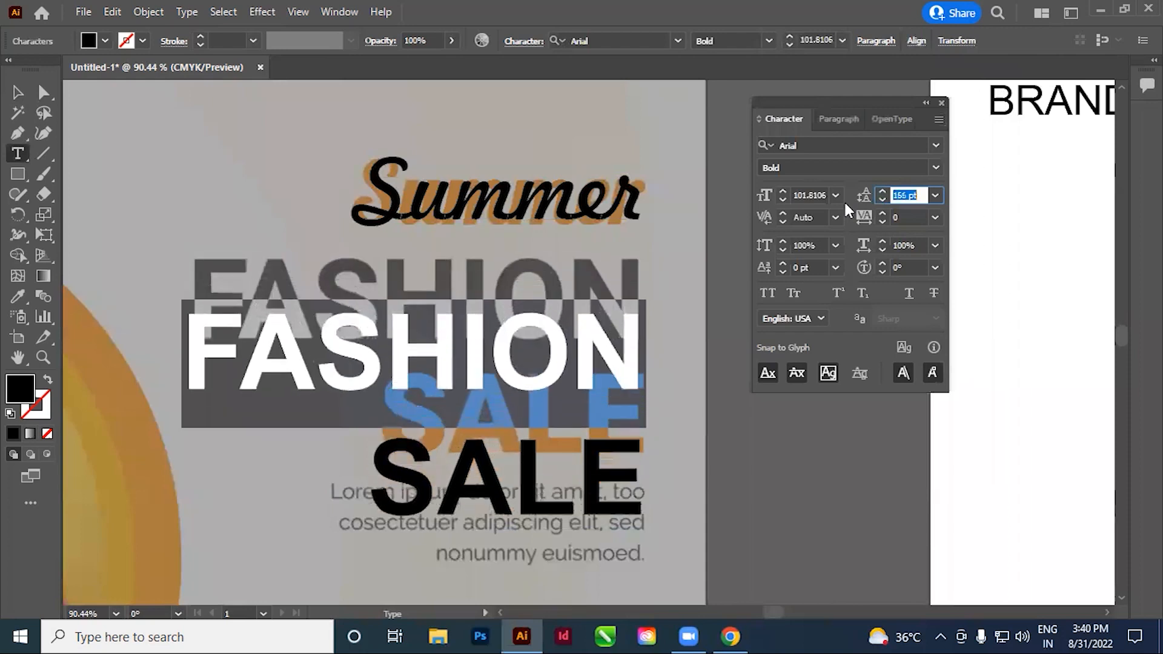
pyautogui.press('Up')
pyautogui.press('Up')
pyautogui.press('Up')
pyautogui.press('Up')
pyautogui.press('Up')
pyautogui.press('Up')
pyautogui.press('Up')
pyautogui.press('Up')
pyautogui.press('Up')
pyautogui.press('Down')
pyautogui.press('Down')
pyautogui.press('Down')
pyautogui.press('Down')
pyautogui.press('Down')
pyautogui.press('Down')
pyautogui.press('Down')
pyautogui.press('Down')
pyautogui.press('Down')
pyautogui.press('Down')
pyautogui.press('Down')
pyautogui.press('Down')
pyautogui.press('Down')
pyautogui.press('Down')
pyautogui.press('Down')
pyautogui.press('Down')
pyautogui.press('Down')
pyautogui.press('Down')
pyautogui.press('Down')
pyautogui.press('Down')
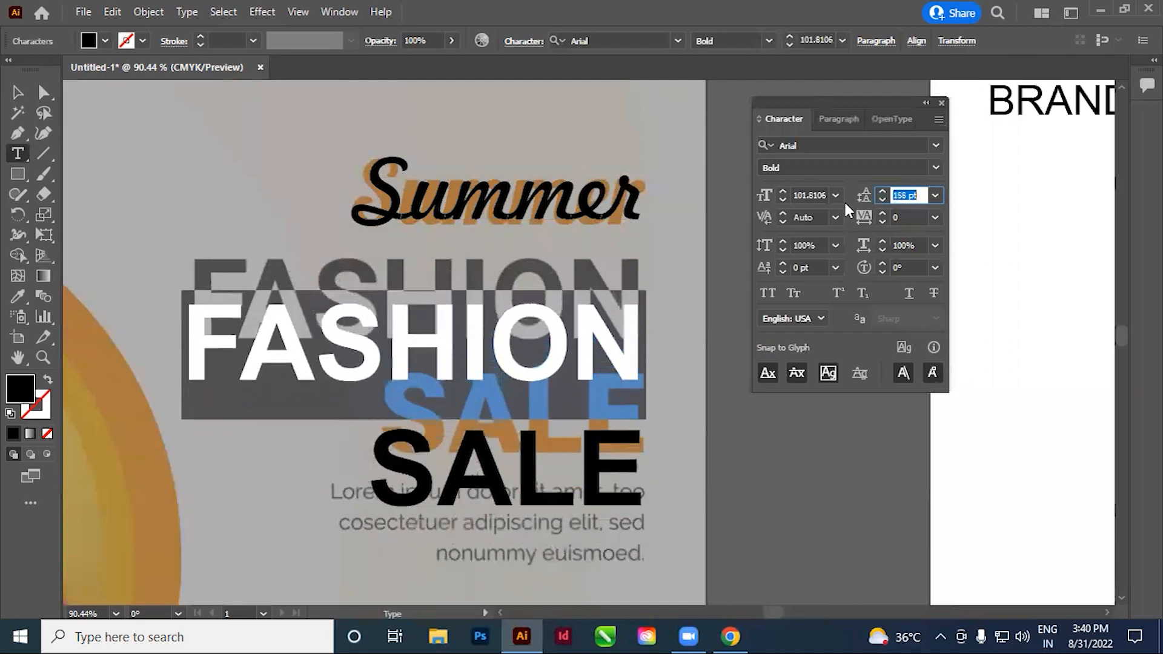
pyautogui.press('Down')
pyautogui.press('Down')
pyautogui.press('Down')
pyautogui.press('Down')
pyautogui.press('Down')
pyautogui.press('Down')
pyautogui.press('Down')
pyautogui.press('Down')
pyautogui.press('Down')
pyautogui.press('Down')
pyautogui.press('Down')
pyautogui.press('Down')
pyautogui.press('Down')
pyautogui.press('Down')
pyautogui.press('Down')
pyautogui.press('Down')
pyautogui.press('Down')
pyautogui.press('Down')
pyautogui.press('Down')
pyautogui.press('Down')
pyautogui.press('Down')
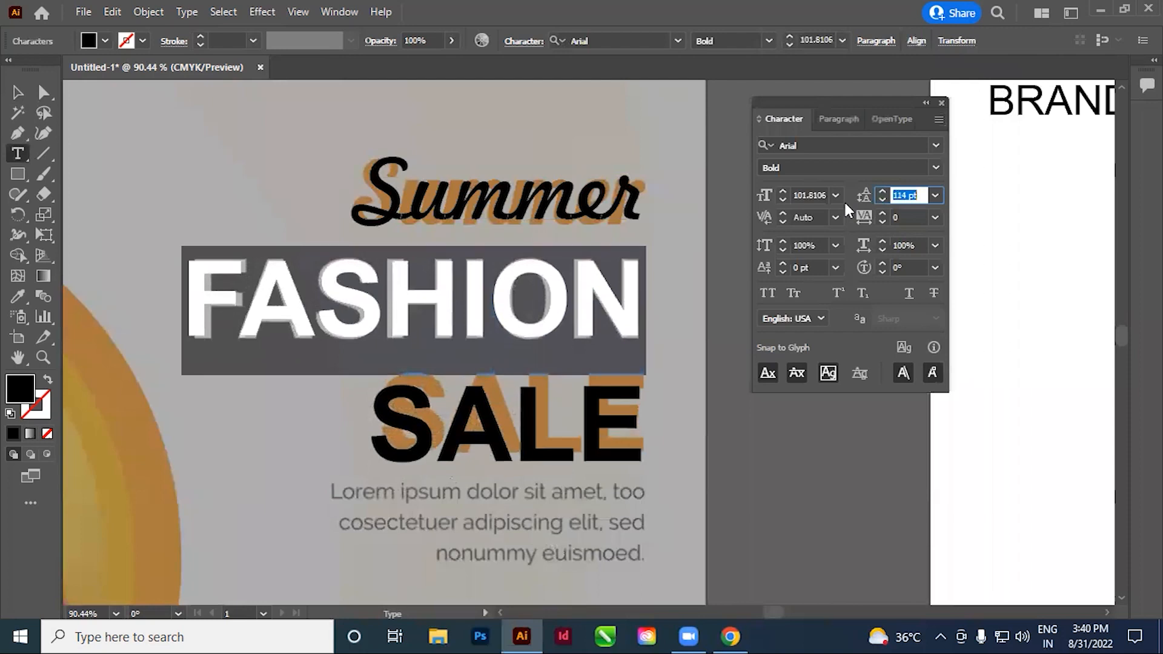
pyautogui.click(300, 320)
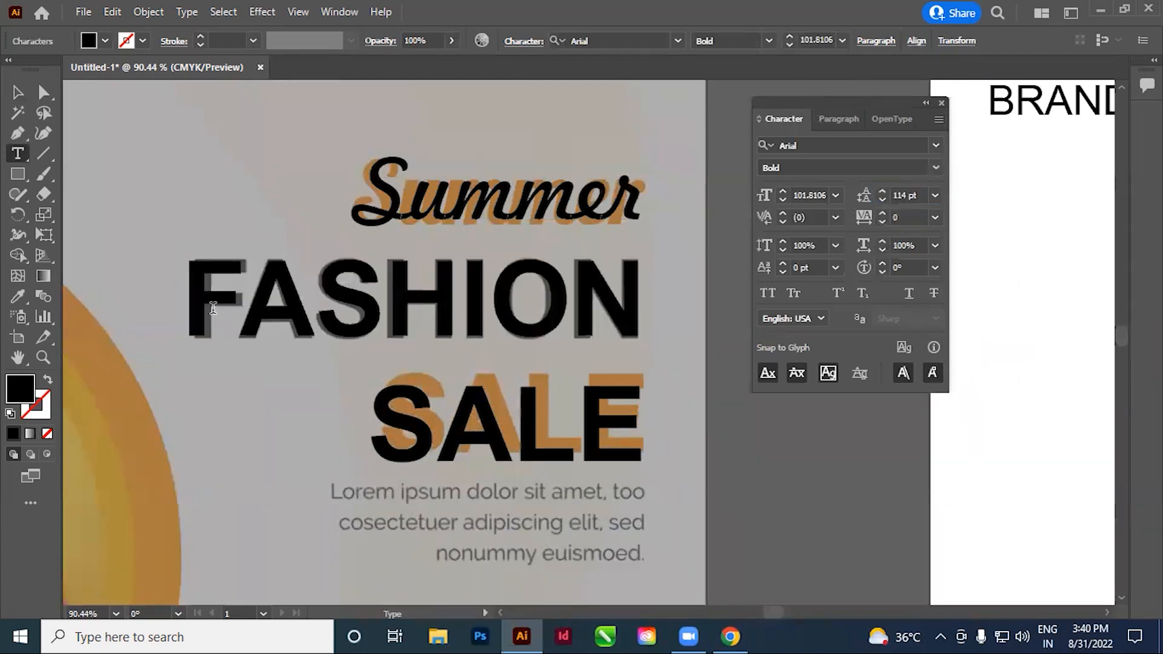
# Set the font size of "FASHION" to 100 pt
pyautogui.moveTo(193, 301); pyautogui.dragTo(753, 289)
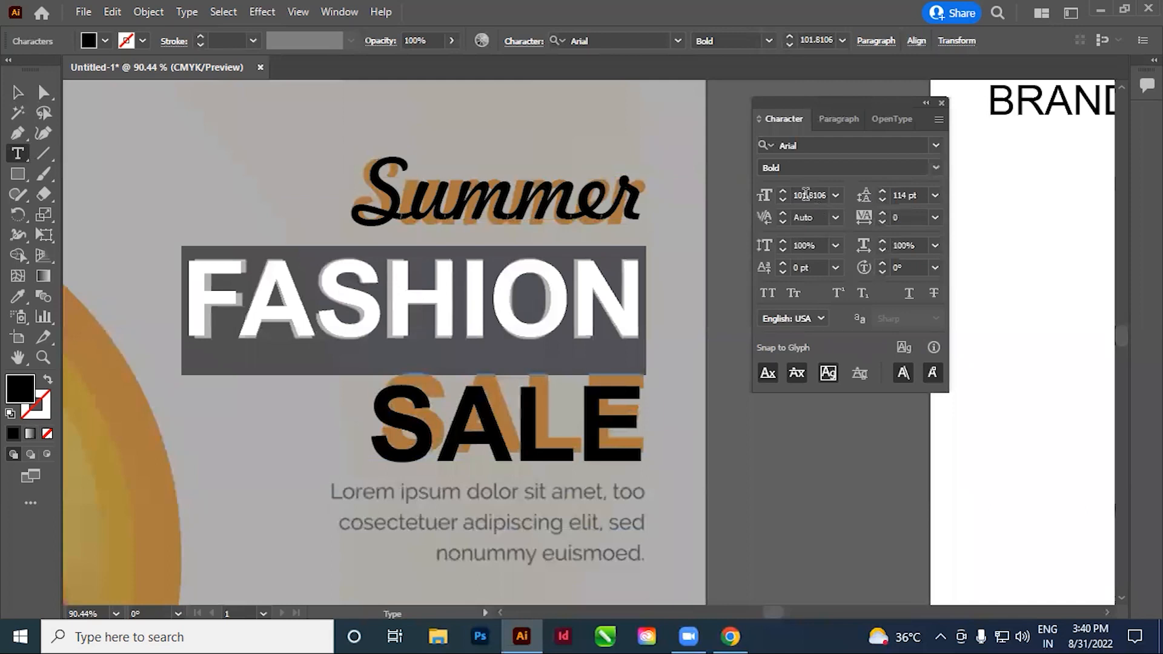
pyautogui.write('100')
pyautogui.press('Return')
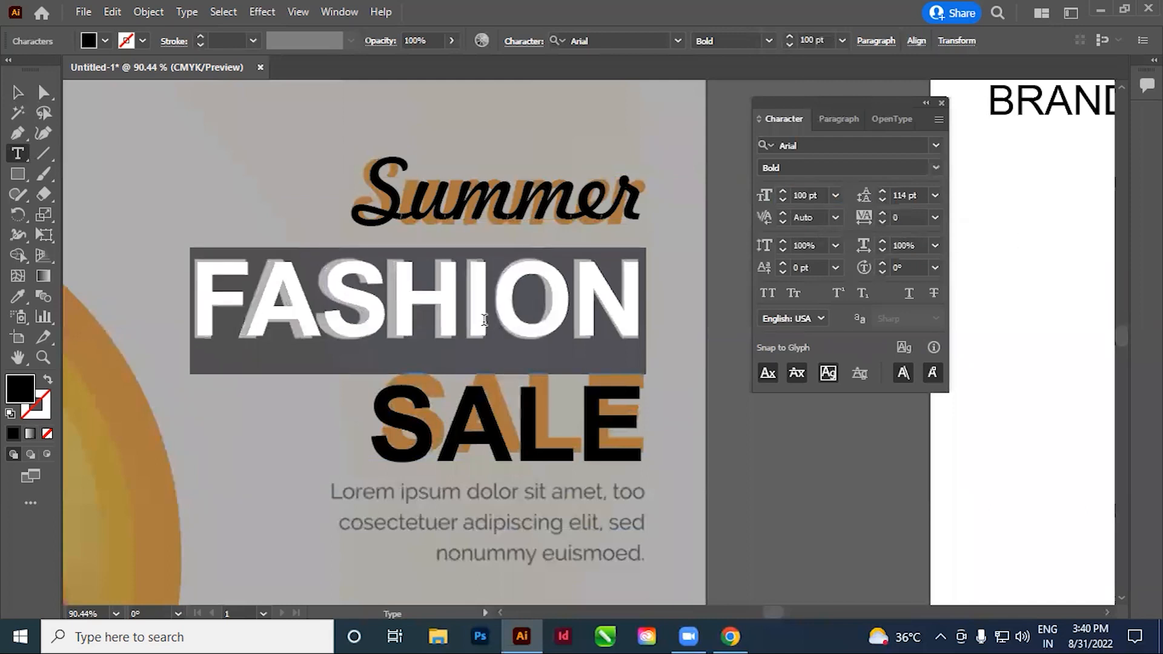
pyautogui.click(484, 318)
# Set the font size of "FASHION" to 101 pt
pyautogui.doubleClick(206, 303)
pyautogui.click(821, 195)
pyautogui.write('10')
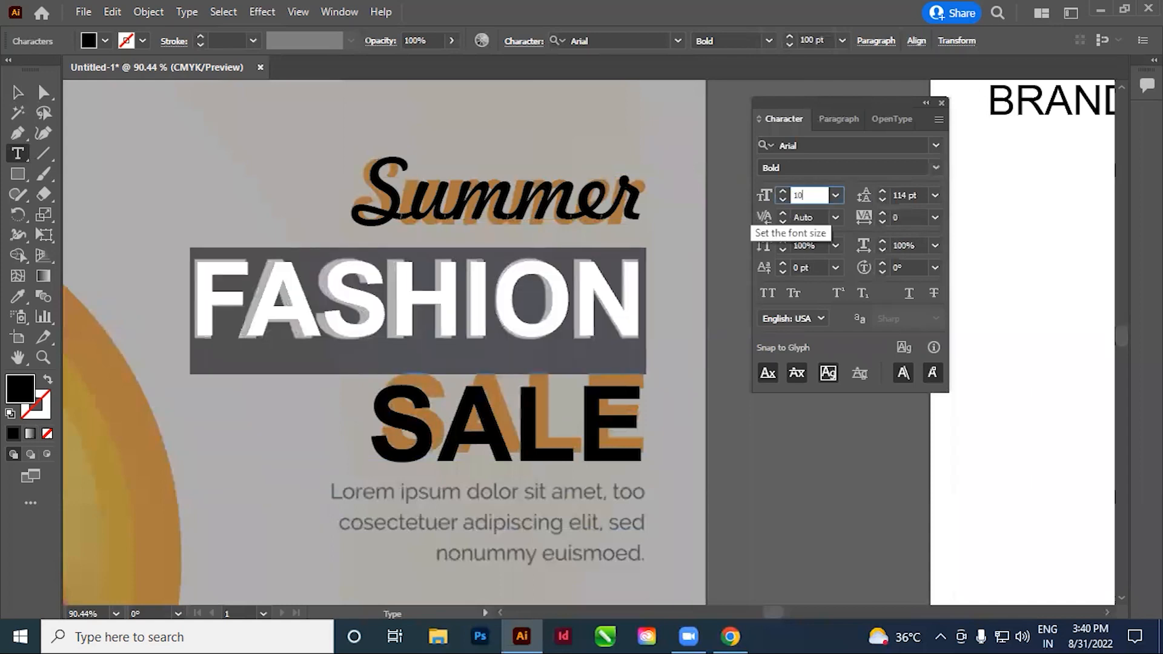
pyautogui.press('Return')
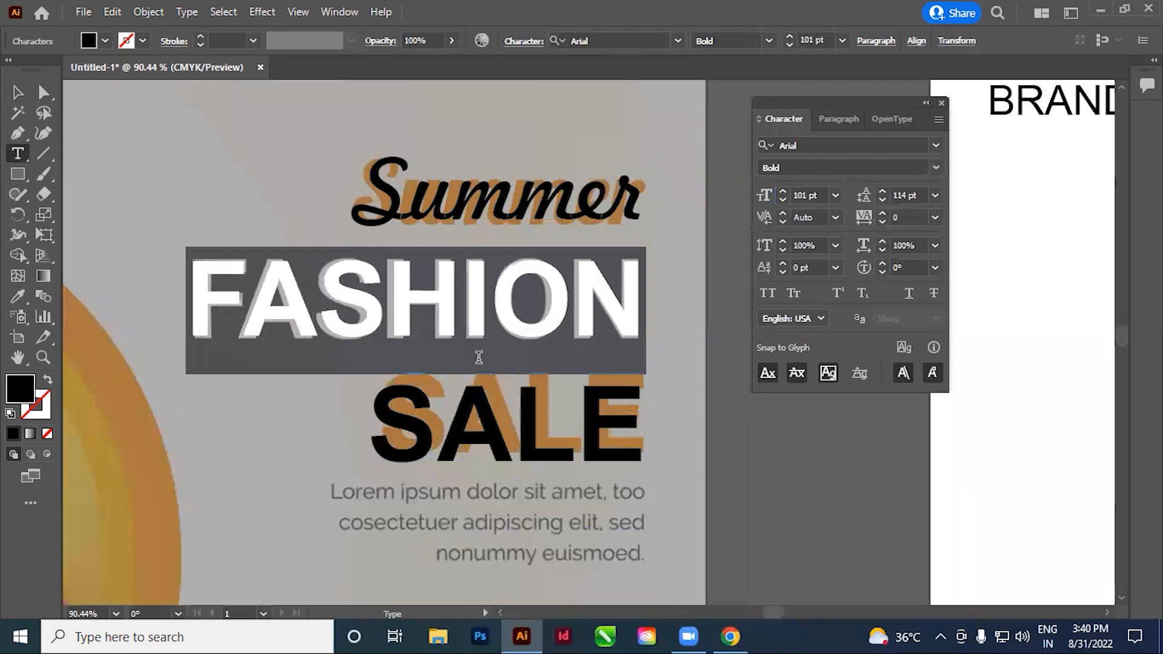
pyautogui.click(389, 333)
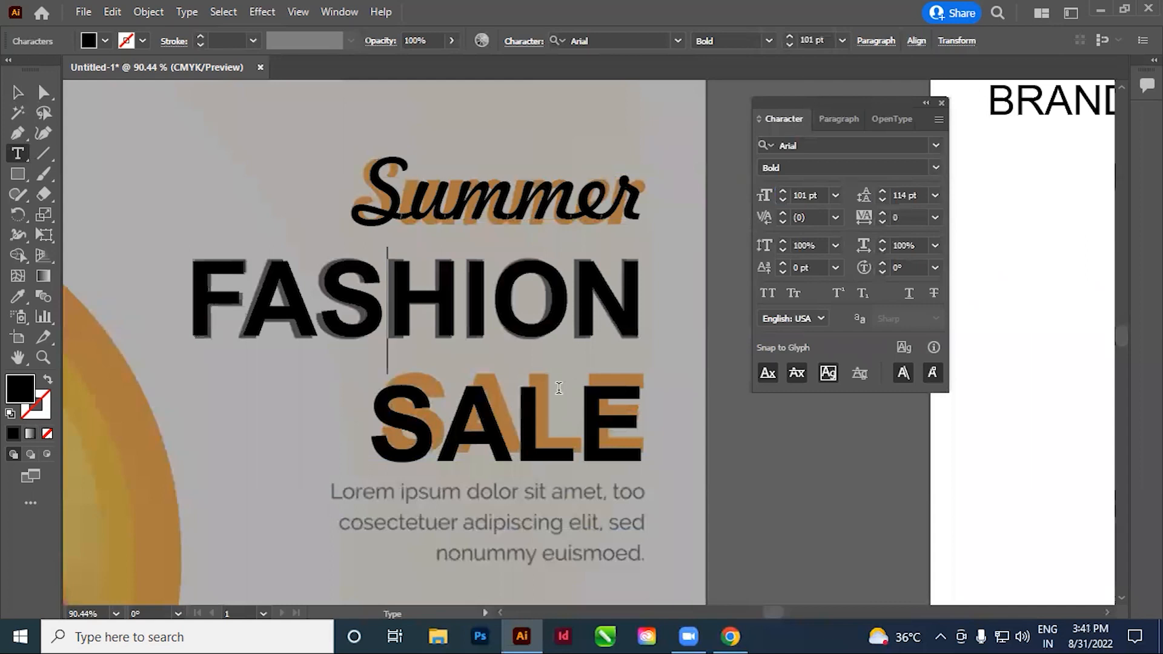
# Reduce the leading of the "SALE" line to 111 pt to align it with the reference
pyautogui.click(522, 410)
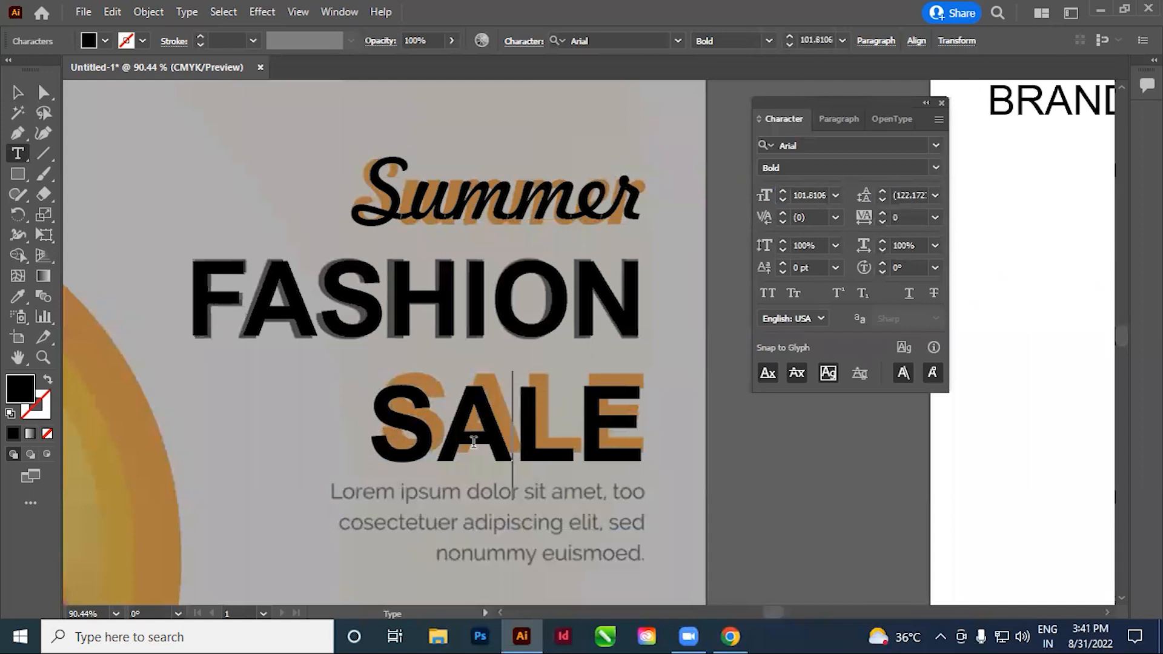
pyautogui.moveTo(380, 435); pyautogui.dragTo(642, 438)
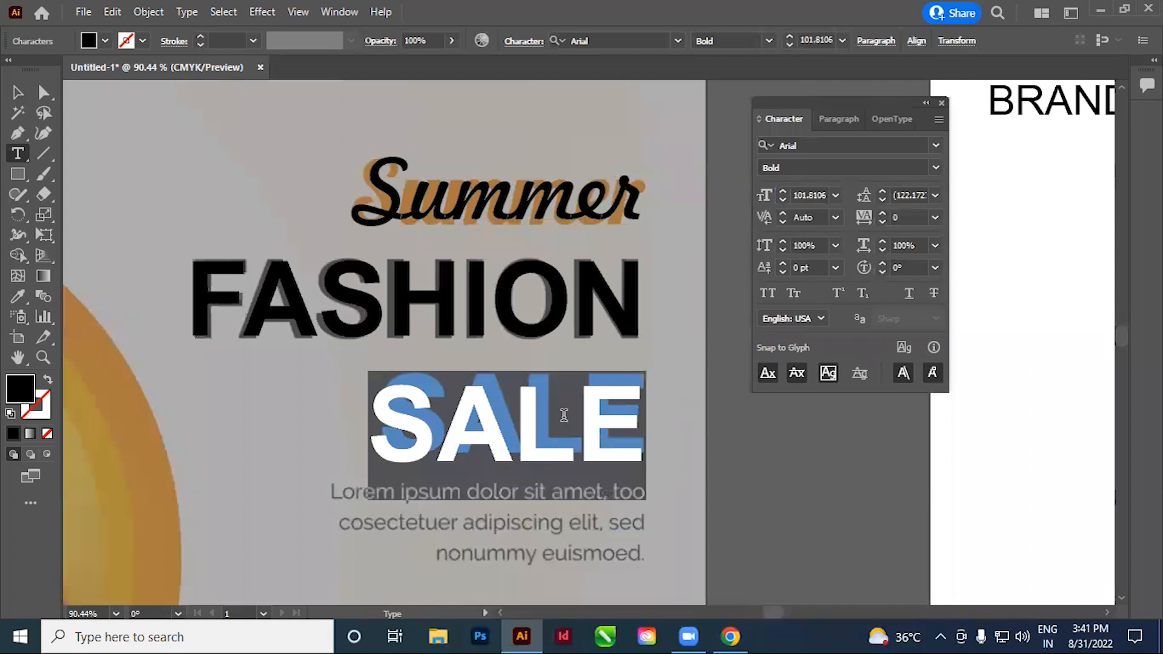
pyautogui.click(494, 463)
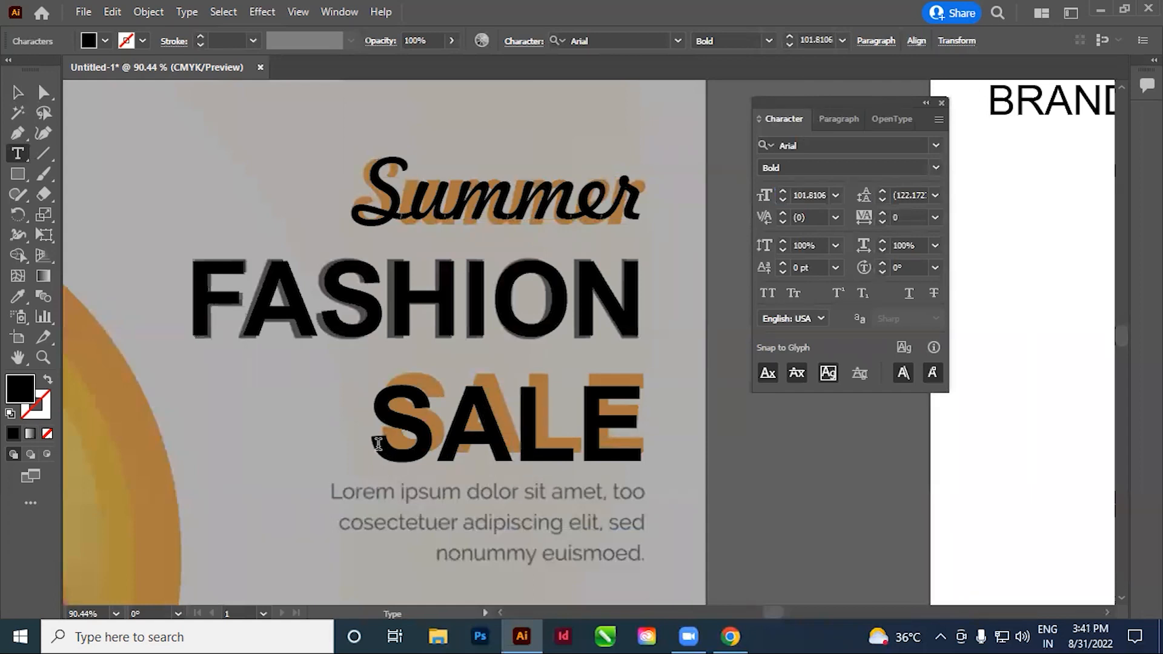
pyautogui.moveTo(378, 444); pyautogui.dragTo(714, 437)
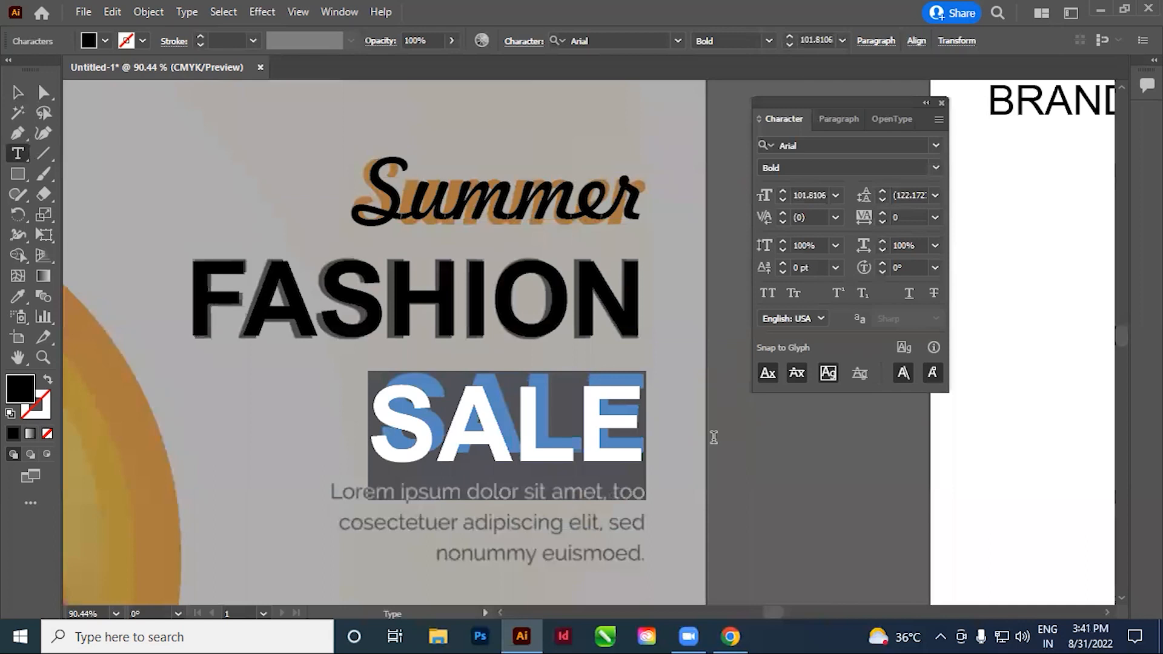
pyautogui.click(918, 192)
pyautogui.doubleClick(917, 192)
pyautogui.press('Down')
pyautogui.press('Down')
pyautogui.press('Down')
pyautogui.press('Down')
pyautogui.press('Down')
pyautogui.press('Down')
pyautogui.press('Down')
pyautogui.press('Down')
pyautogui.press('Down')
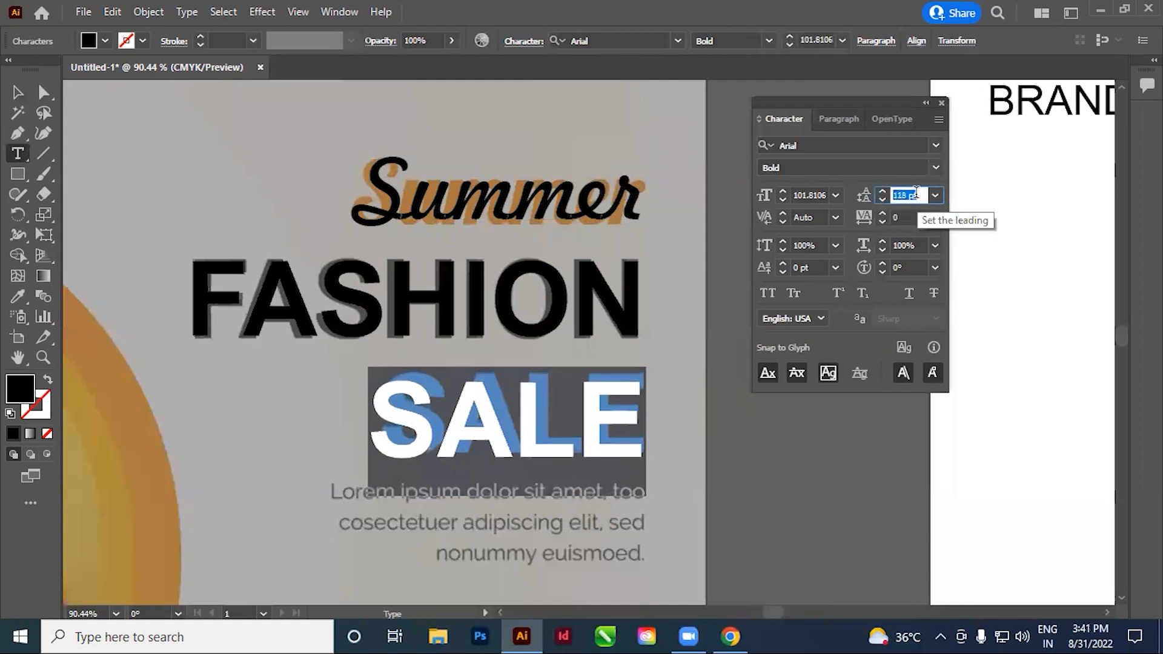
pyautogui.press('Down')
pyautogui.press('Down')
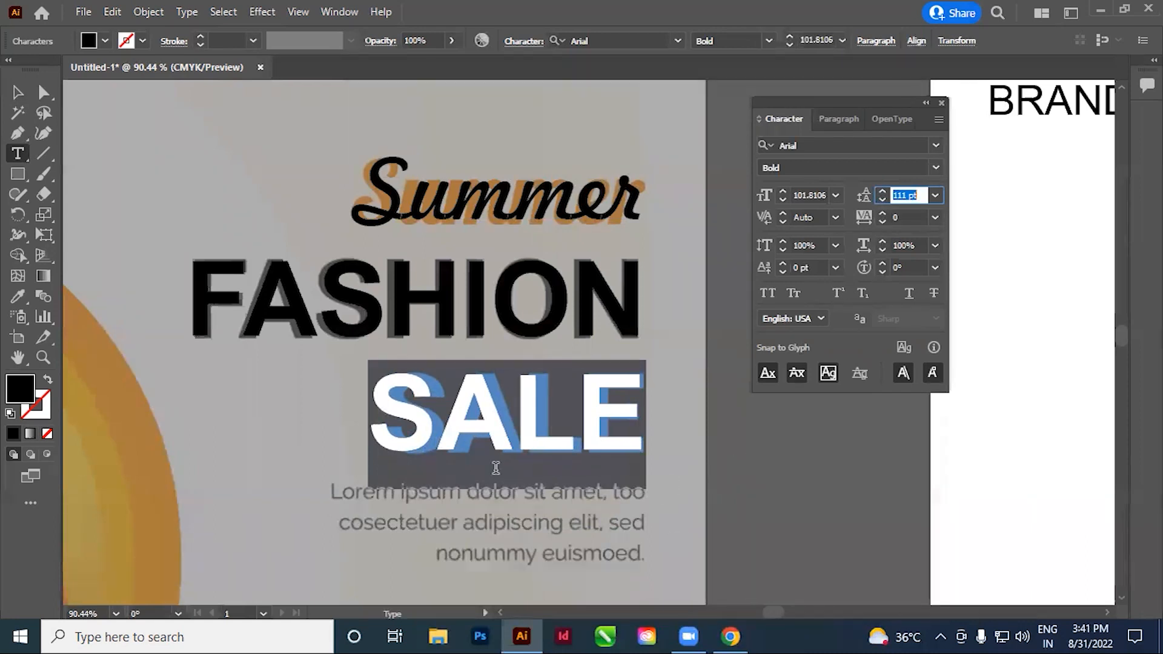
pyautogui.click(534, 464)
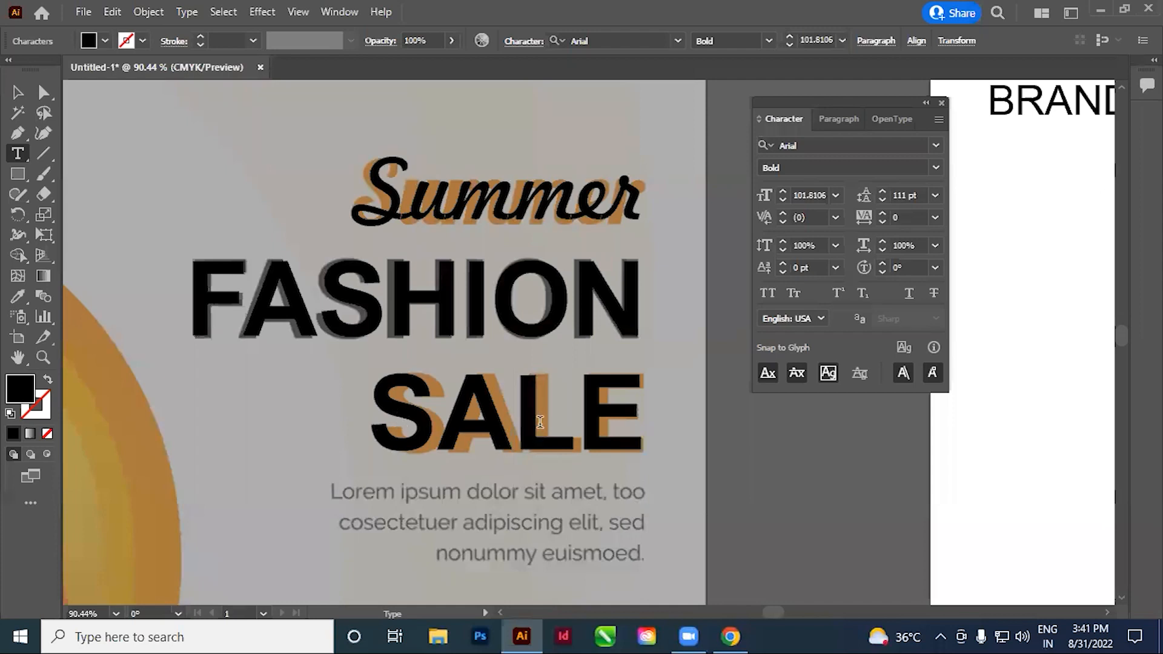
# Set the horizontal scale of "SALE" to 96% to match the reference word's width
pyautogui.press('Left')
pyautogui.moveTo(383, 412); pyautogui.dragTo(644, 418)
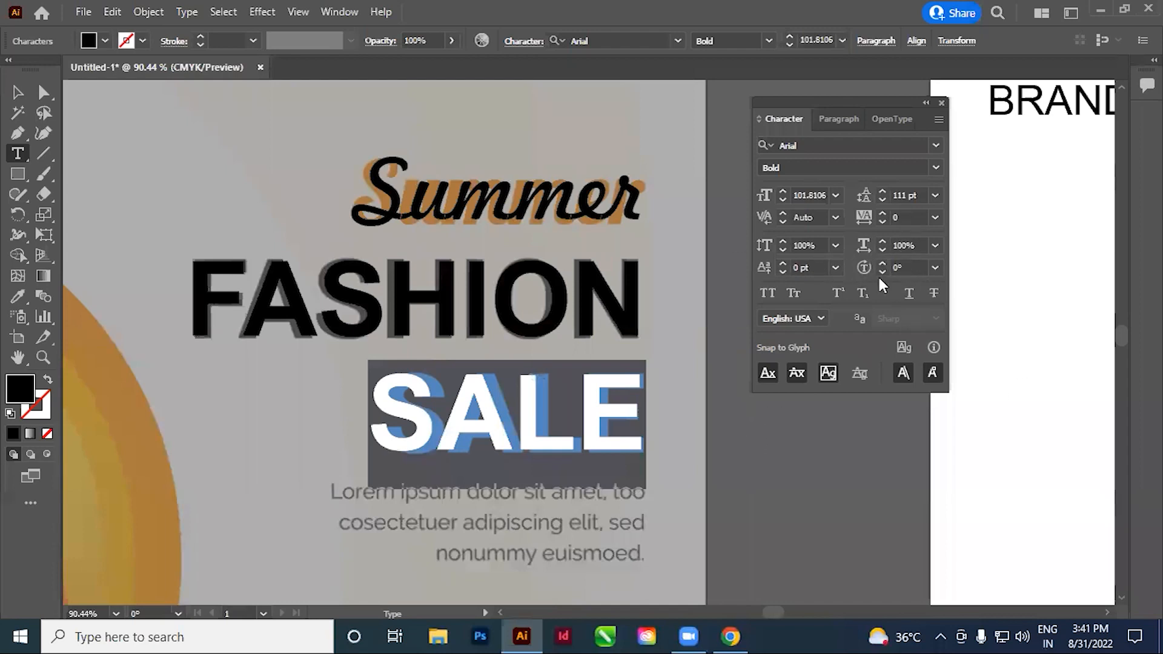
pyautogui.click(908, 246)
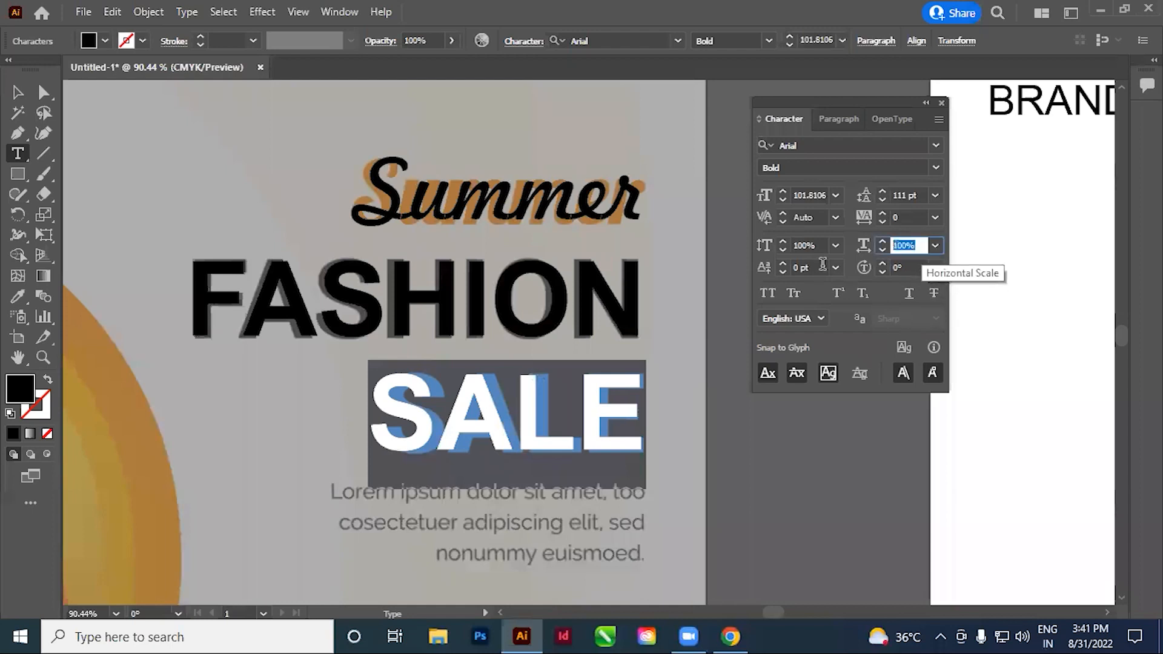
pyautogui.press('Down')
pyautogui.press('Down')
pyautogui.press('Down')
pyautogui.press('Down')
pyautogui.press('Down')
pyautogui.press('Down')
pyautogui.press('Up')
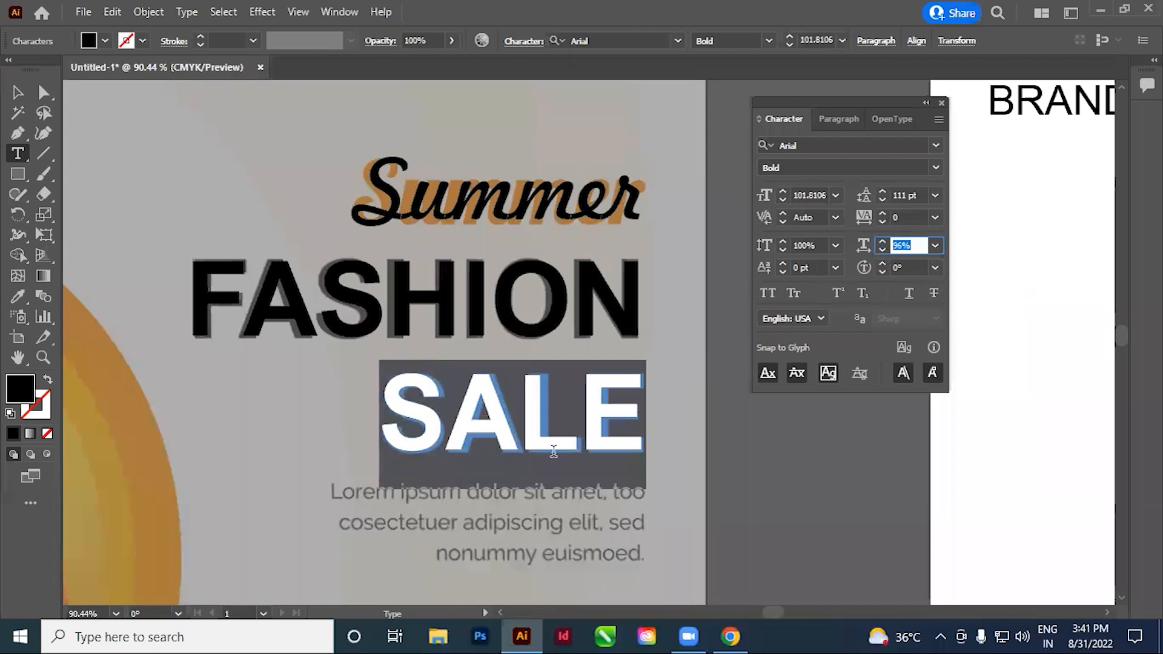
pyautogui.click(516, 424)
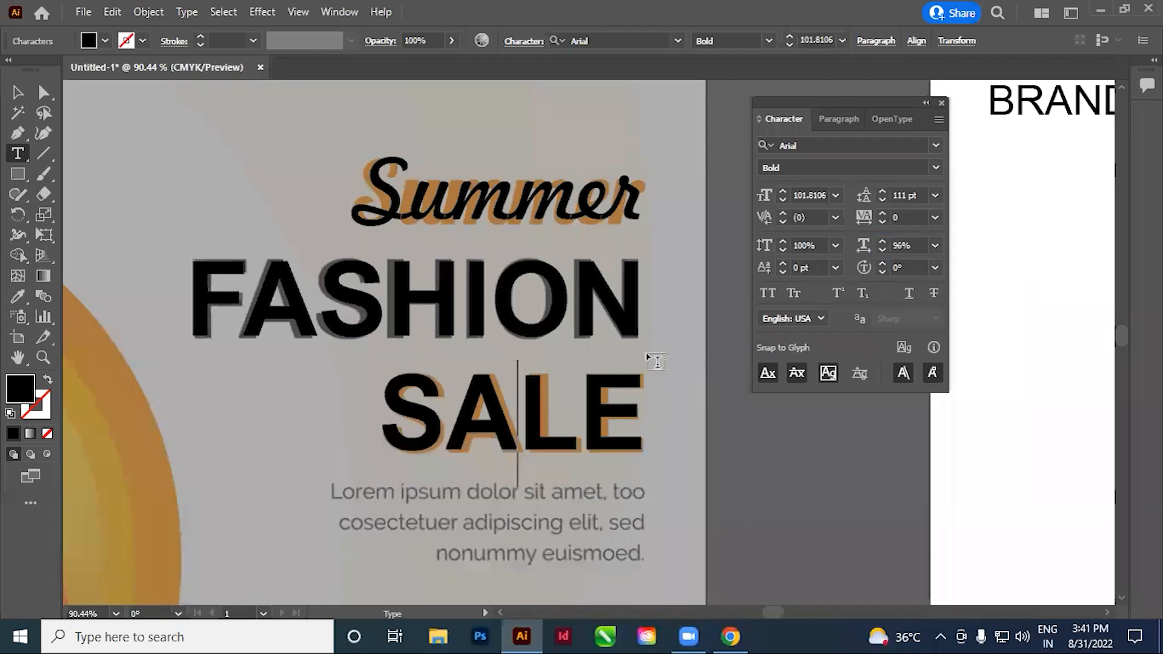
# Finish editing the headline text, deselect it, and examine the whole reference alongside the white artboard
pyautogui.click(19, 95)
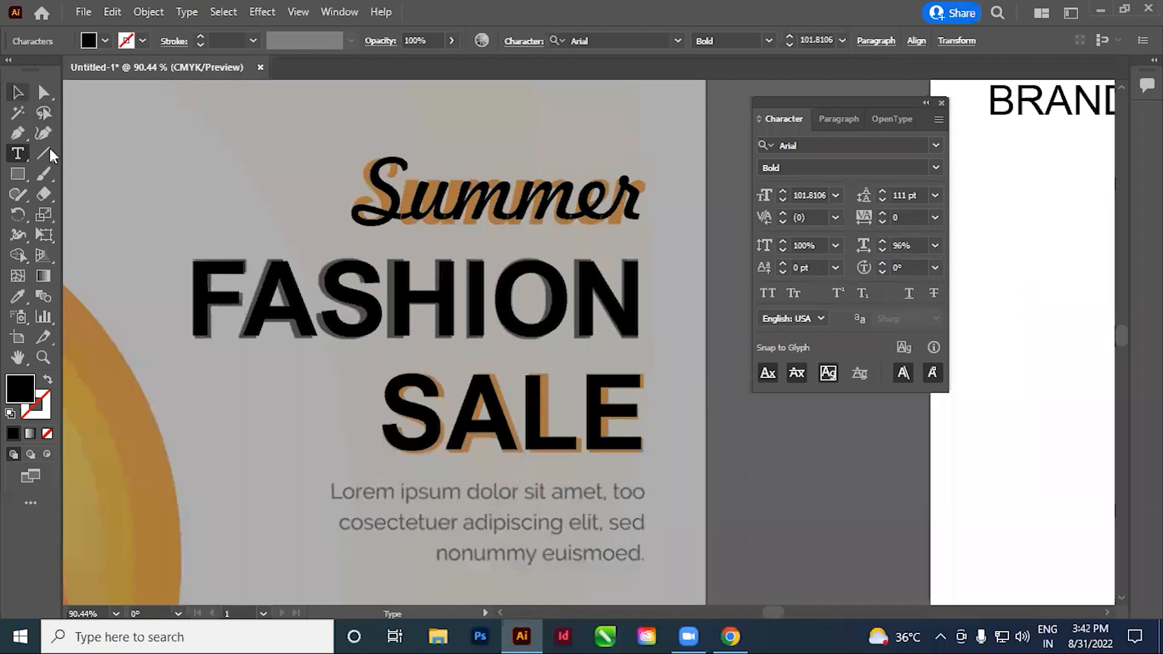
pyautogui.click(241, 418)
pyautogui.moveTo(550, 399); pyautogui.dragTo(541, 351)
pyautogui.keyDown('ctrl'); pyautogui.keyDown('alt'); pyautogui.click(539, 328); pyautogui.keyUp('alt'); pyautogui.keyUp('ctrl')
pyautogui.keyDown('ctrl'); pyautogui.keyDown('alt'); pyautogui.click(539, 328); pyautogui.keyUp('alt'); pyautogui.keyUp('ctrl')
pyautogui.keyDown('ctrl'); pyautogui.keyDown('alt'); pyautogui.click(539, 328); pyautogui.keyUp('alt'); pyautogui.keyUp('ctrl')
pyautogui.keyDown('ctrl'); pyautogui.keyDown('alt'); pyautogui.click(539, 327); pyautogui.keyUp('alt'); pyautogui.keyUp('ctrl')
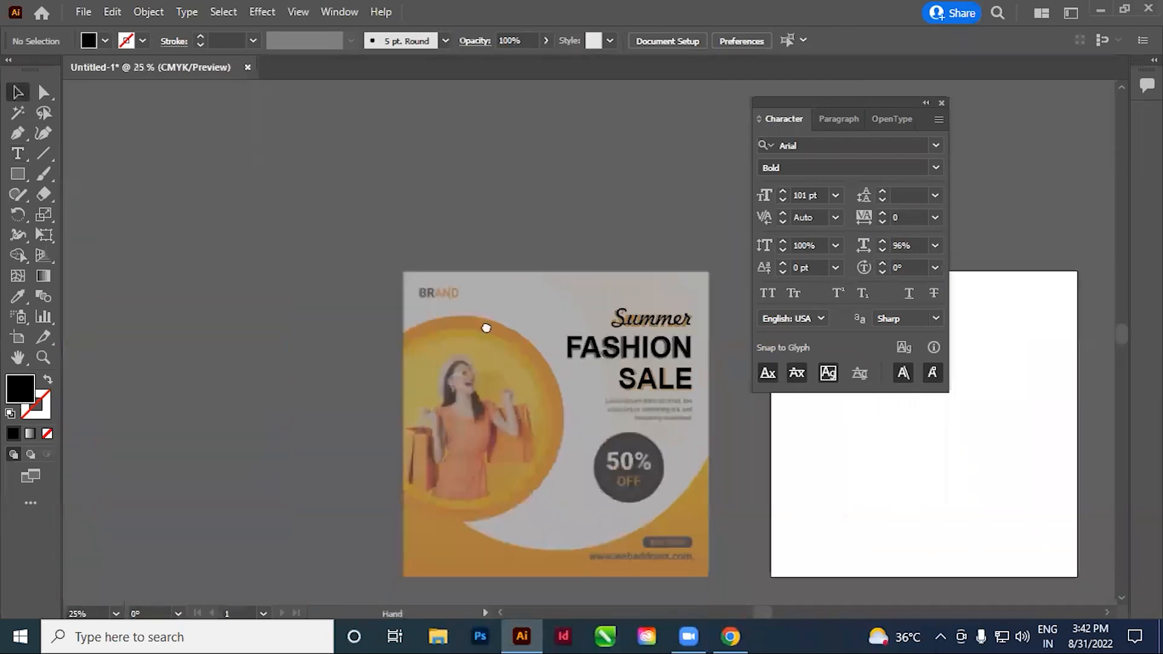
pyautogui.moveTo(671, 421); pyautogui.dragTo(504, 338)
pyautogui.moveTo(584, 339); pyautogui.dragTo(449, 389)
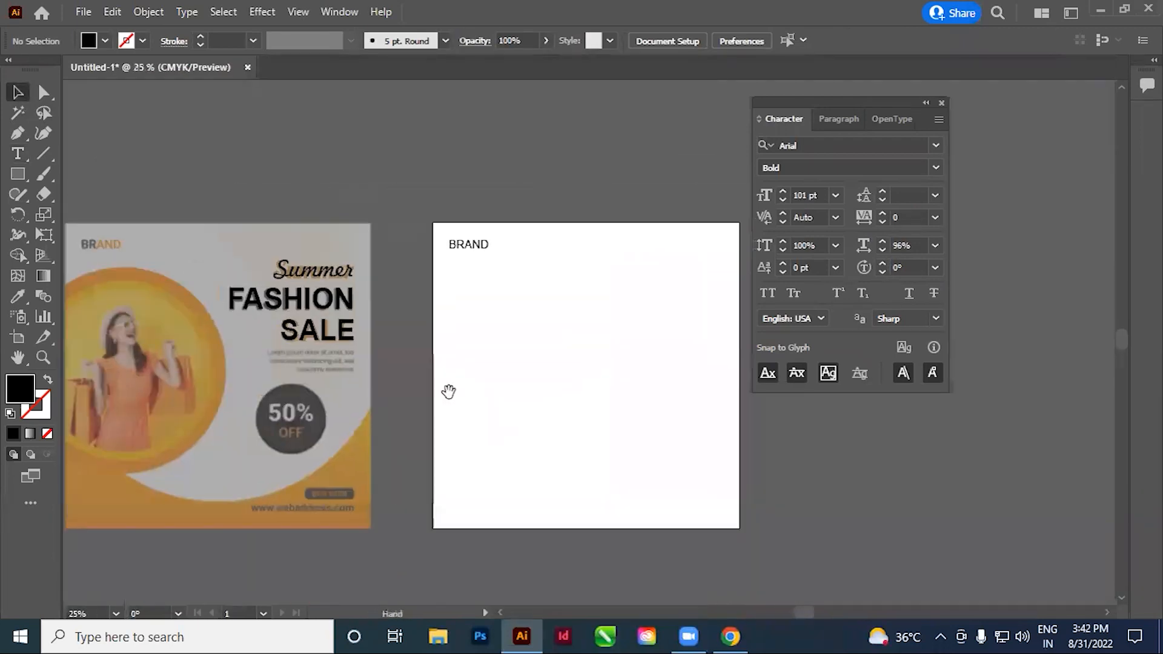
# Cut the "Summer FASHION SALE" headline from the reference and paste it at the matching position on the white artboard
pyautogui.click(356, 298)
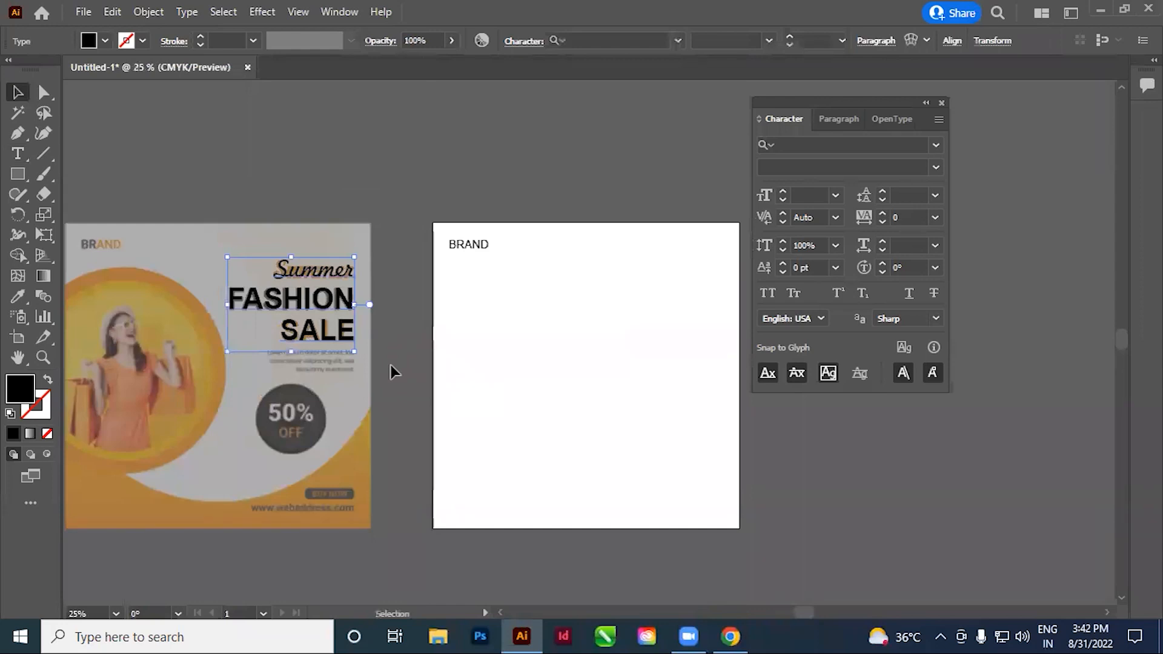
pyautogui.click(391, 365)
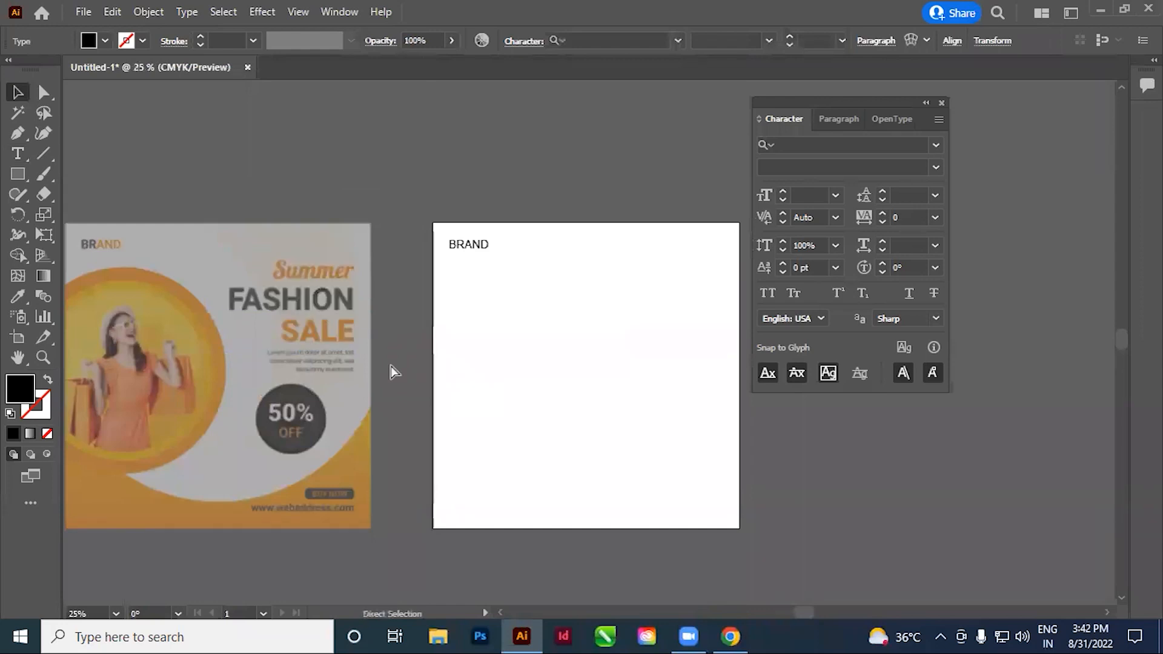
pyautogui.hotkey('ctrl', 'z')
pyautogui.hotkey('ctrl', 'shift', 'v')
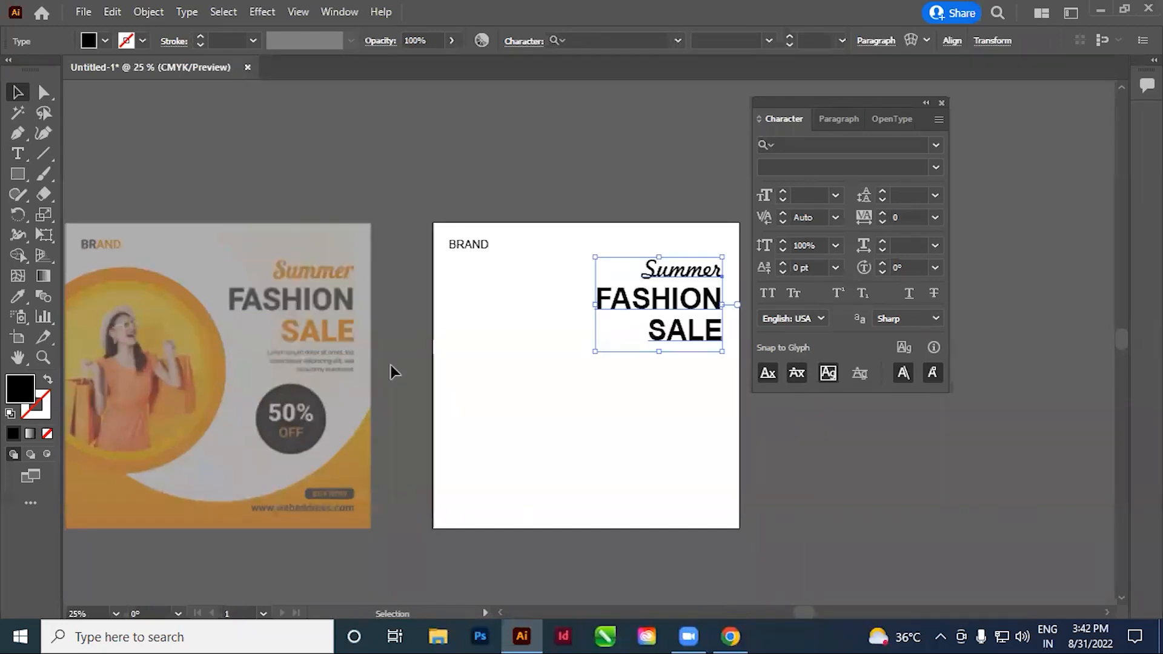
pyautogui.moveTo(781, 110); pyautogui.dragTo(877, 112)
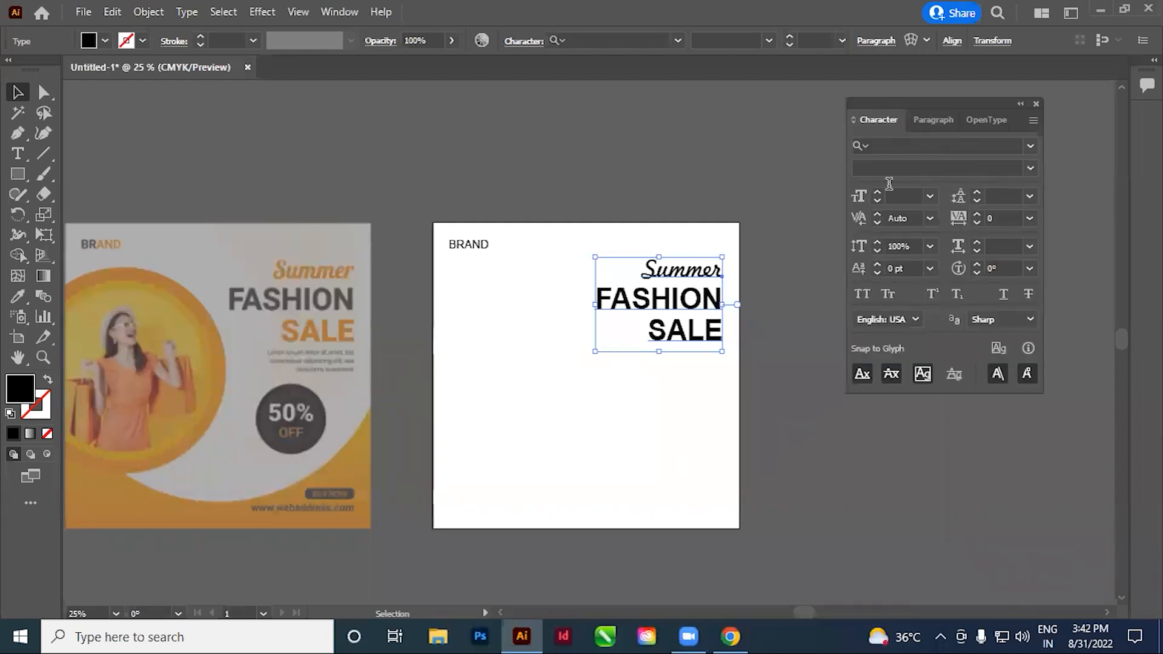
pyautogui.click(773, 350)
pyautogui.press('space')
pyautogui.moveTo(596, 458); pyautogui.dragTo(683, 424)
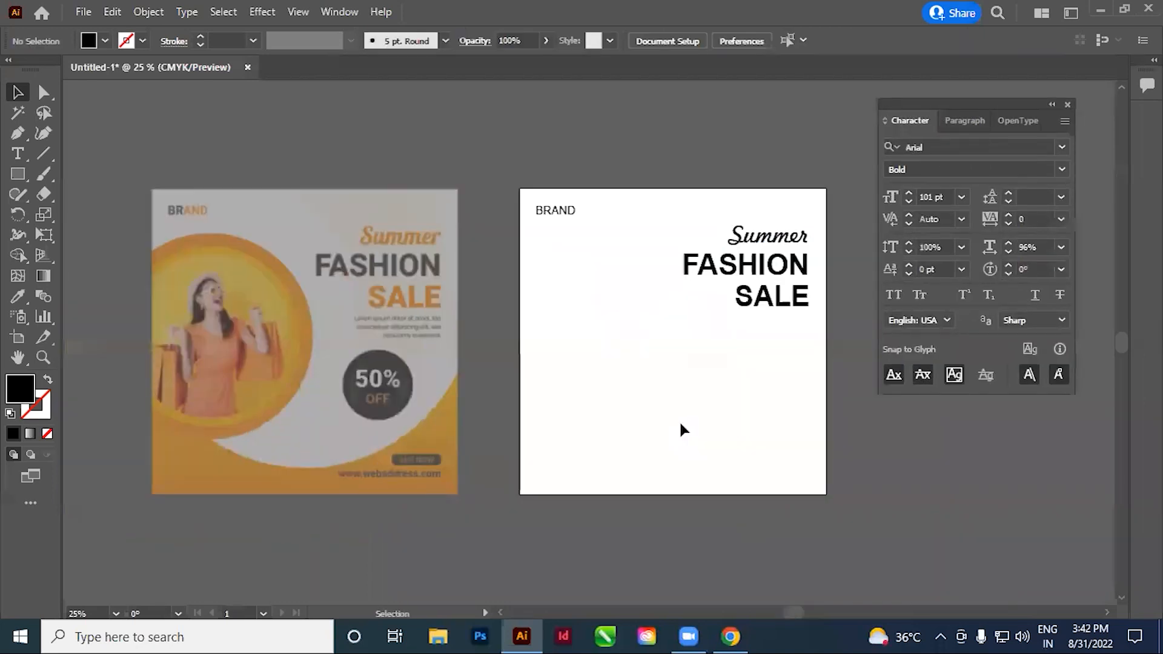
# Draw a text area over the reference's three-line Lorem ipsum paragraph below "SALE"
pyautogui.press('space')
pyautogui.moveTo(537, 461); pyautogui.dragTo(556, 441)
pyautogui.hotkey('ctrl', 'space')
pyautogui.moveTo(311, 264); pyautogui.dragTo(594, 392)
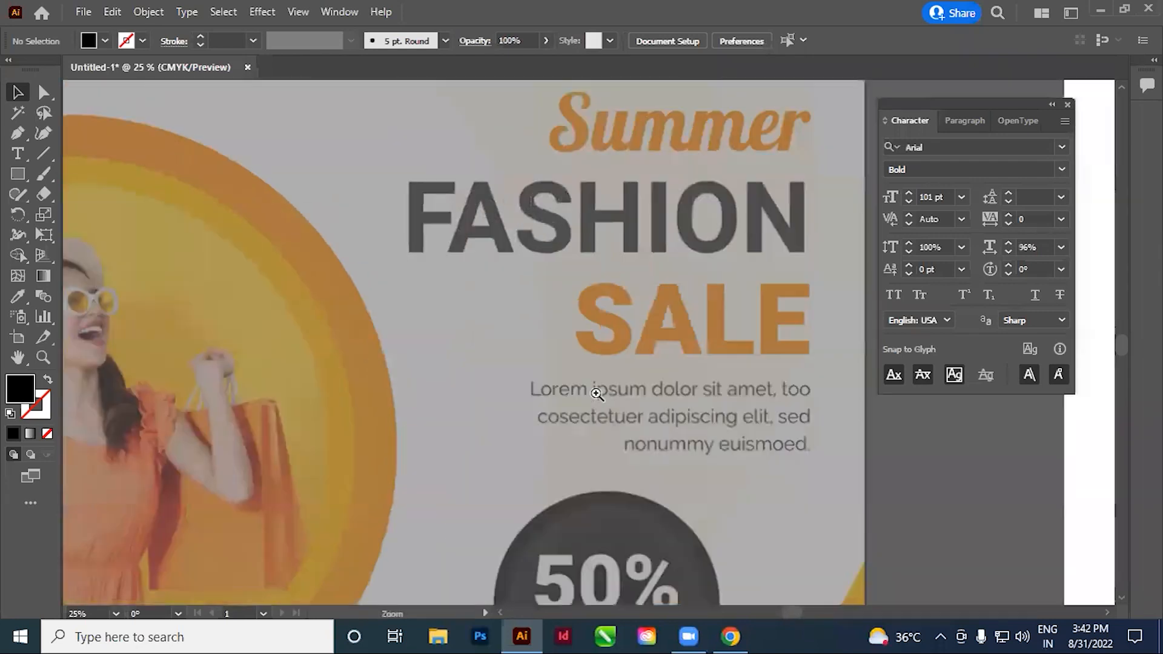
pyautogui.moveTo(677, 454); pyautogui.dragTo(615, 415)
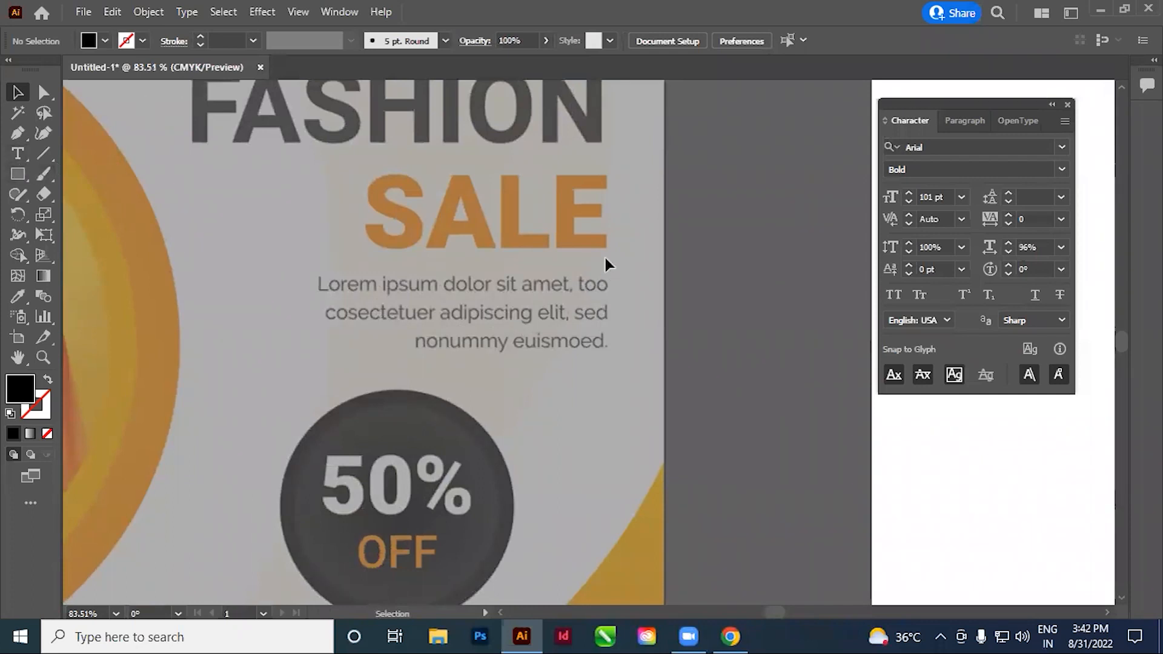
pyautogui.press('space')
pyautogui.moveTo(585, 357); pyautogui.dragTo(607, 334)
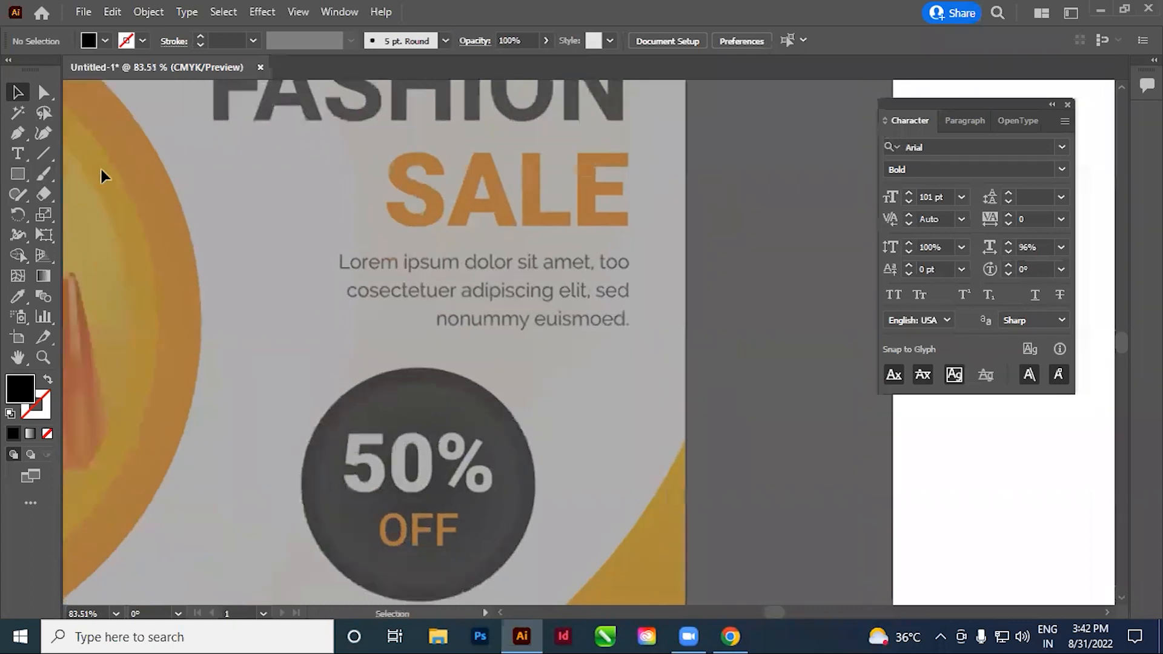
pyautogui.click(16, 158)
pyautogui.moveTo(334, 251); pyautogui.dragTo(644, 378)
# Reduce the new text area's font size to 15 pt and clear its sample text
pyautogui.press('Escape')
pyautogui.hotkey('ctrl', 'shift', ',')
pyautogui.hotkey('ctrl', 'shift', ',')
pyautogui.hotkey('ctrl', 'shift', ',')
pyautogui.hotkey('ctrl', 'shift', ',')
pyautogui.hotkey('ctrl', 'shift', ',')
pyautogui.hotkey('ctrl', 'shift', ',')
pyautogui.hotkey('ctrl', 'shift', ',')
pyautogui.hotkey('ctrl', 'shift', ',')
pyautogui.hotkey('ctrl', 'shift', ',')
pyautogui.hotkey('ctrl', 'shift', ',')
pyautogui.hotkey('ctrl', 'shift', ',')
pyautogui.hotkey('ctrl', 'shift', ',')
pyautogui.hotkey('ctrl', 'shift', ',')
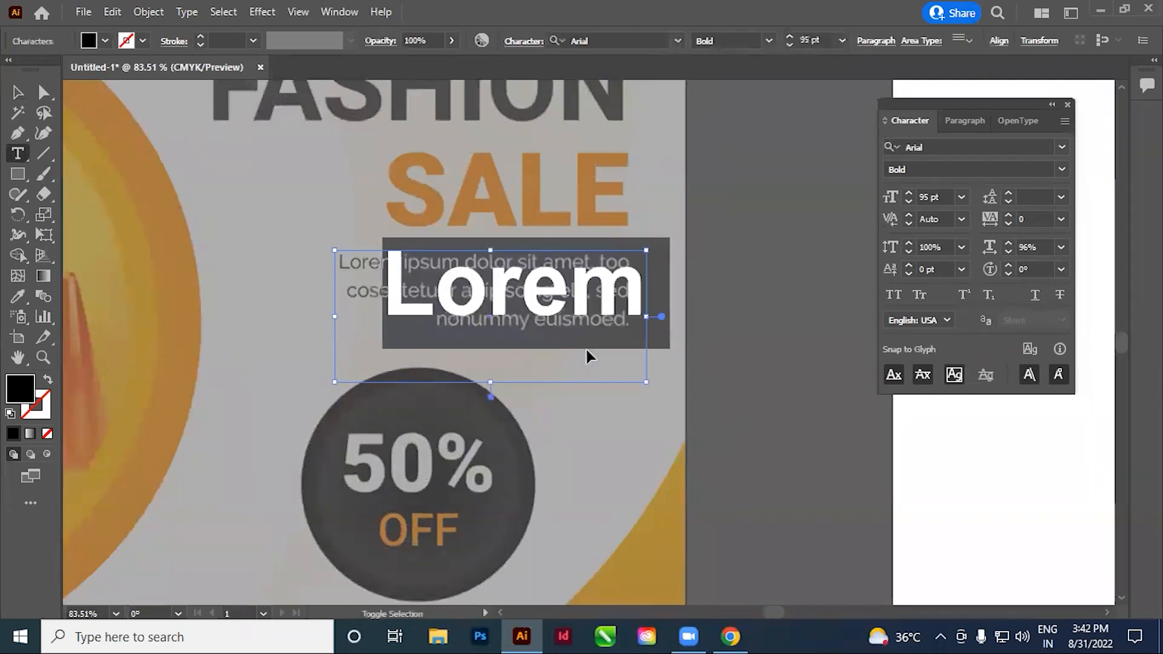
pyautogui.hotkey('ctrl', 'shift', ',')
pyautogui.hotkey('ctrl', 'shift', ',')
pyautogui.hotkey('ctrl', 'shift', ',')
pyautogui.hotkey('ctrl', 'shift', ',')
pyautogui.hotkey('ctrl', 'shift', ',')
pyautogui.hotkey('ctrl', 'shift', ',')
pyautogui.hotkey('ctrl', 'shift', ',')
pyautogui.hotkey('ctrl', 'shift', ',')
pyautogui.hotkey('ctrl', 'shift', ',')
pyautogui.hotkey('ctrl', 'shift', ',')
pyautogui.hotkey('ctrl', 'shift', ',')
pyautogui.hotkey('ctrl', 'shift', ',')
pyautogui.hotkey('ctrl', 'shift', ',')
pyautogui.hotkey('ctrl', 'shift', ',')
pyautogui.hotkey('ctrl', 'shift', ',')
pyautogui.hotkey('ctrl', 'shift', ',')
pyautogui.hotkey('ctrl', 'shift', ',')
pyautogui.hotkey('ctrl', 'shift', ',')
pyautogui.hotkey('ctrl', 'shift', ',')
pyautogui.hotkey('ctrl', 'shift', ',')
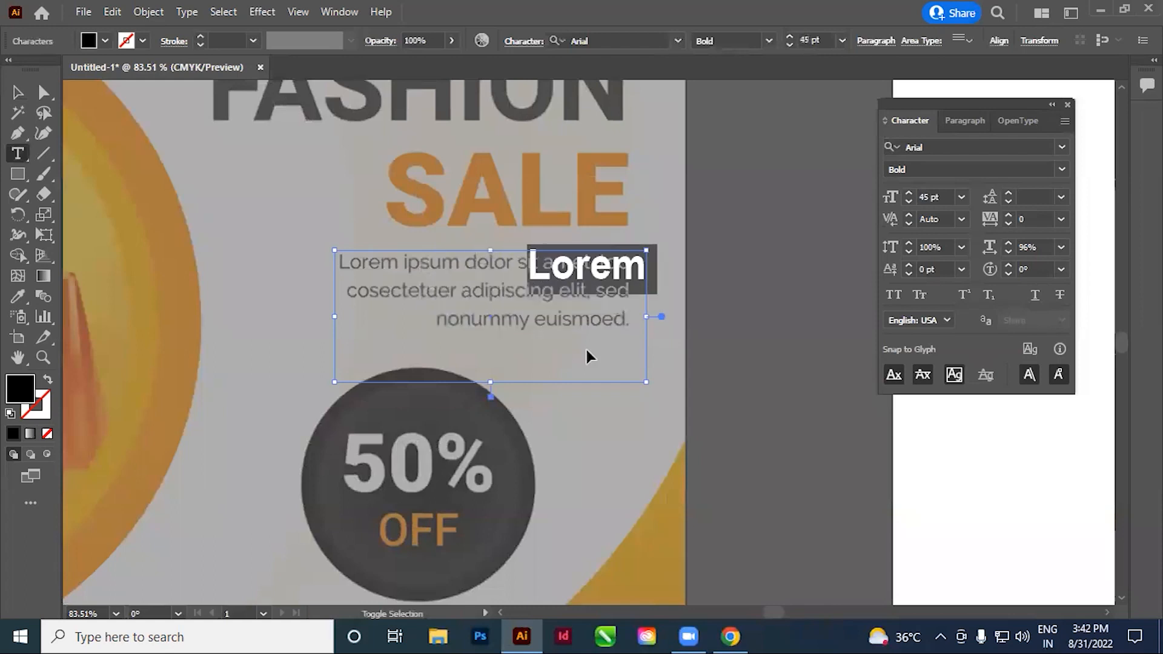
pyautogui.hotkey('ctrl', 'shift', '.')
pyautogui.hotkey('ctrl', 'shift', '.')
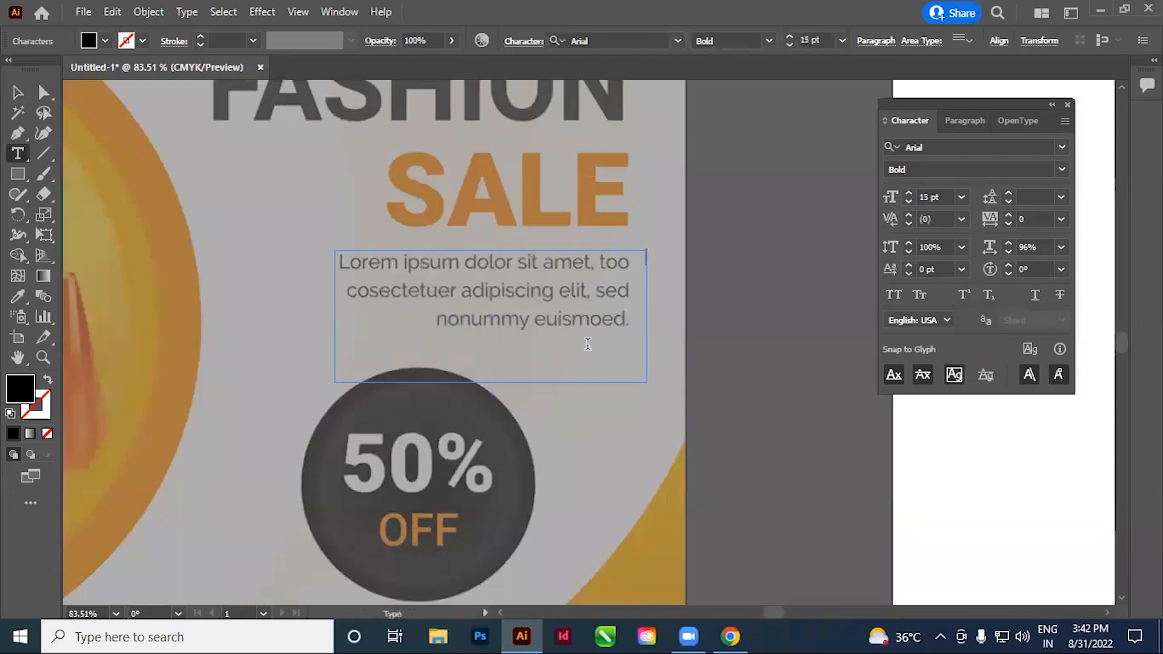
# Fill the text area with placeholder text and set its leading to Auto
pyautogui.click(186, 13)
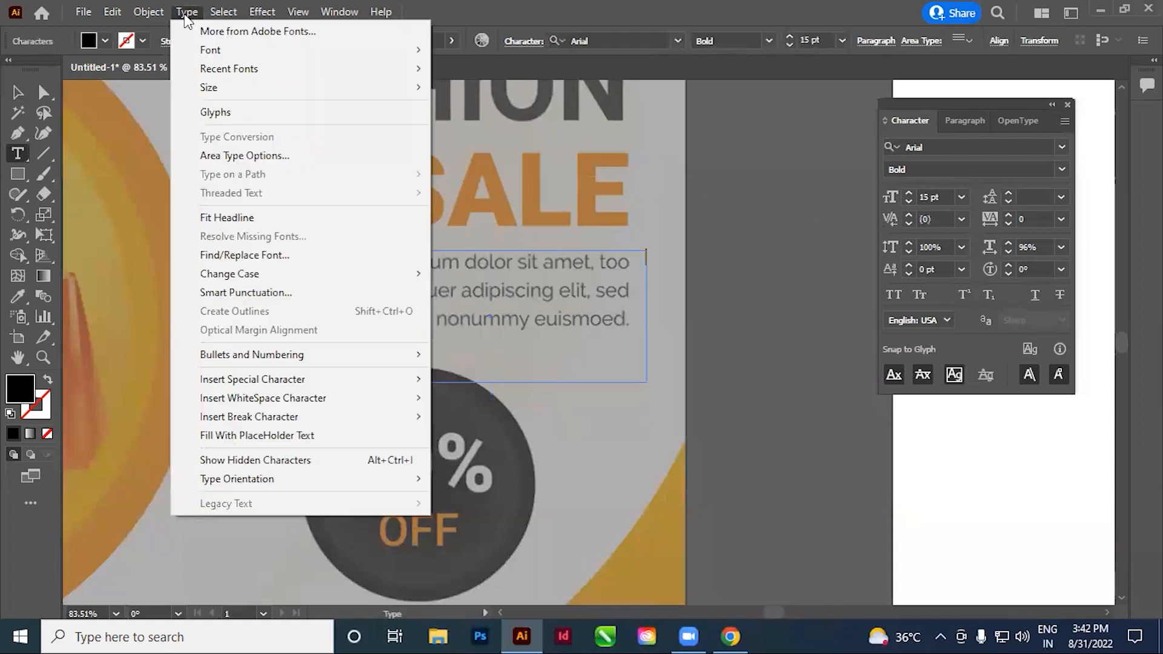
pyautogui.click(298, 437)
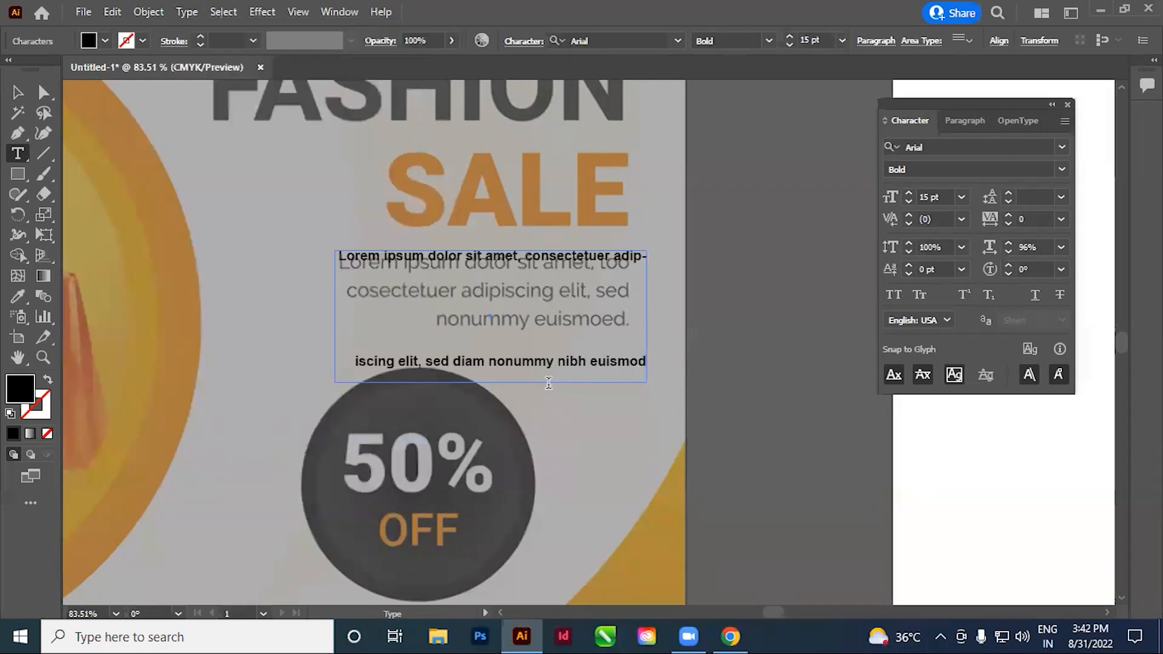
pyautogui.hotkey('ctrl', 'a')
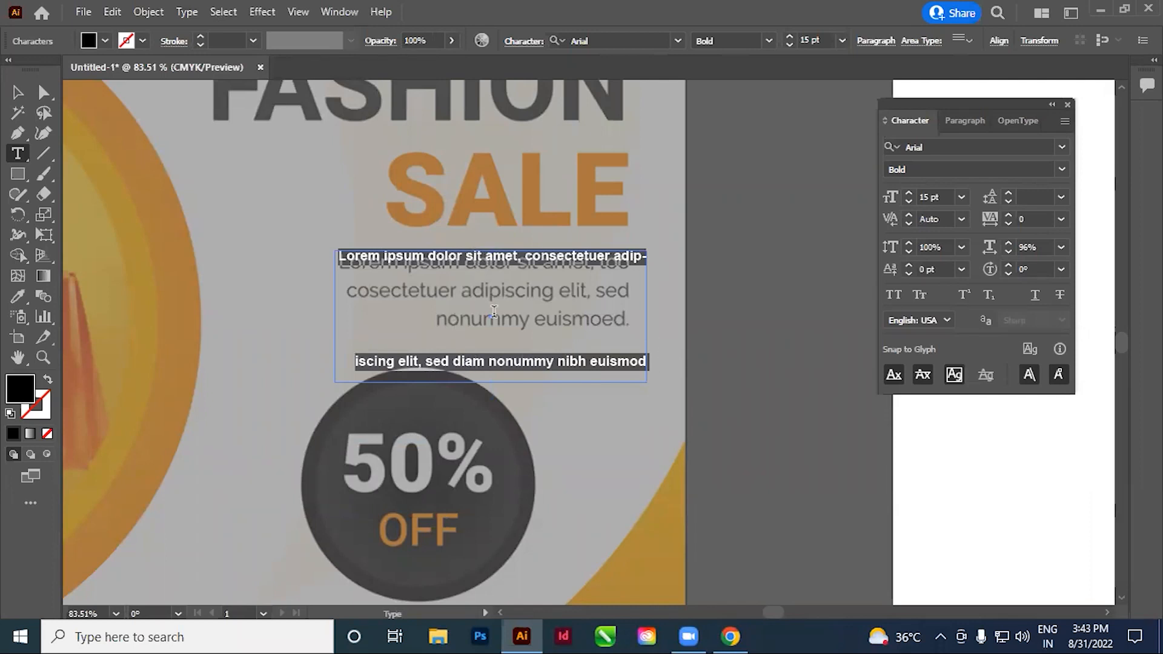
pyautogui.click(1061, 197)
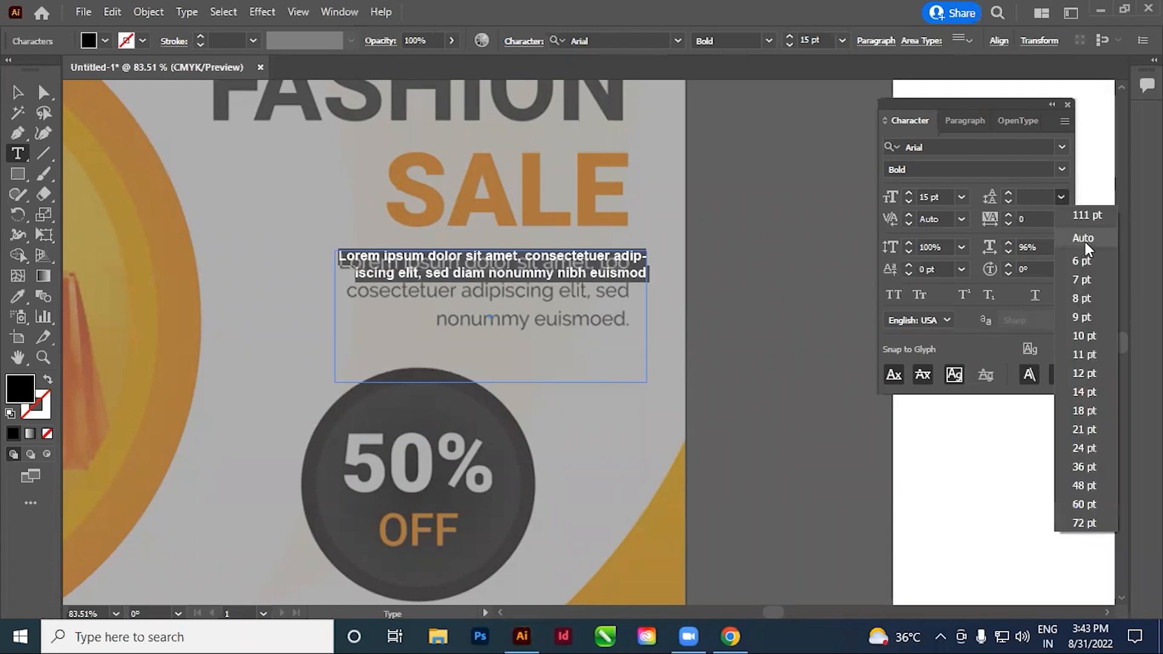
pyautogui.click(1085, 242)
pyautogui.click(594, 321)
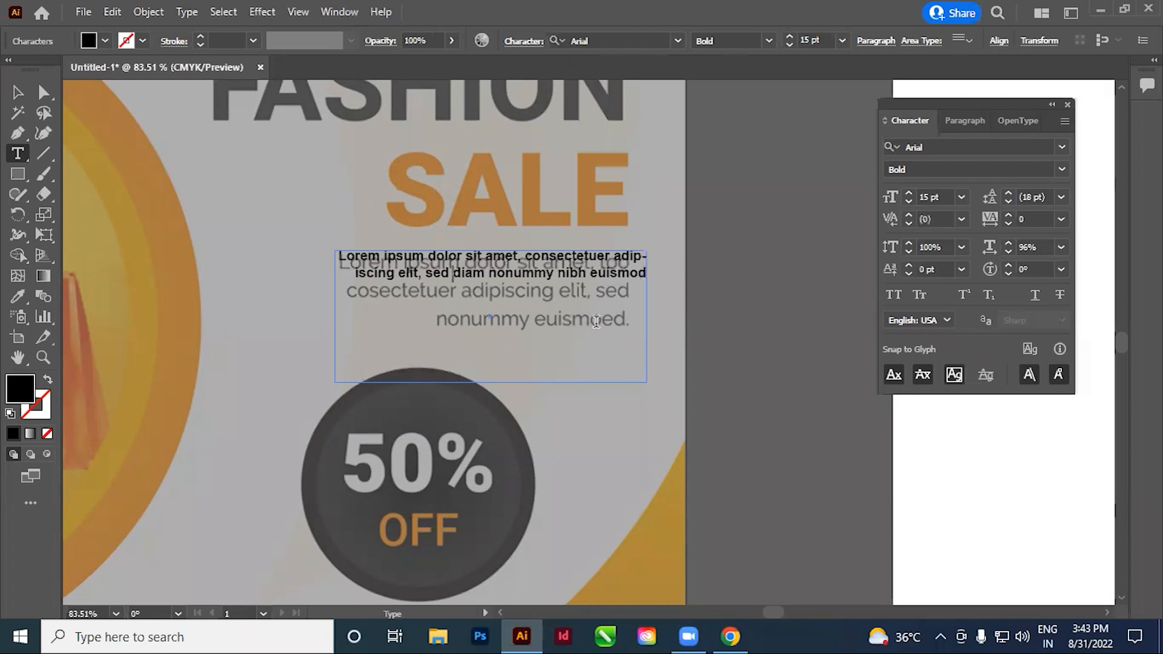
# Copy the placeholder's second line and paste it near the end to extend the paragraph to three lines
pyautogui.moveTo(643, 274); pyautogui.dragTo(319, 286)
pyautogui.click(624, 278)
pyautogui.write('iscing elit, sed diam nonummy nibh euismod')
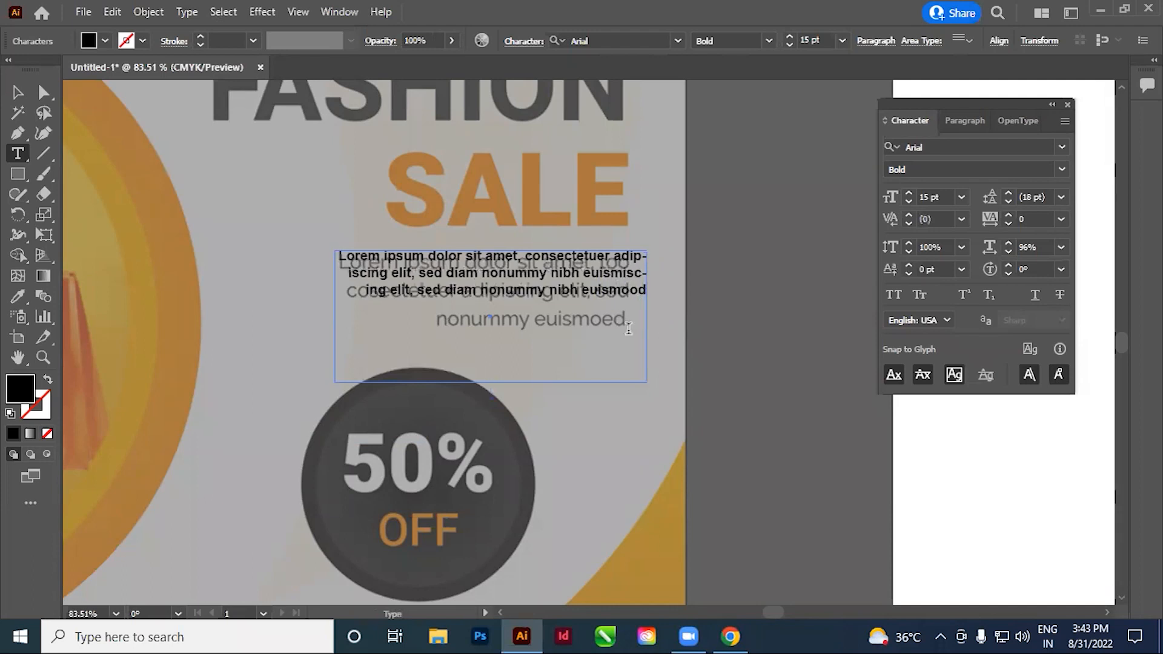
pyautogui.click(14, 96)
pyautogui.moveTo(485, 287); pyautogui.dragTo(178, 353)
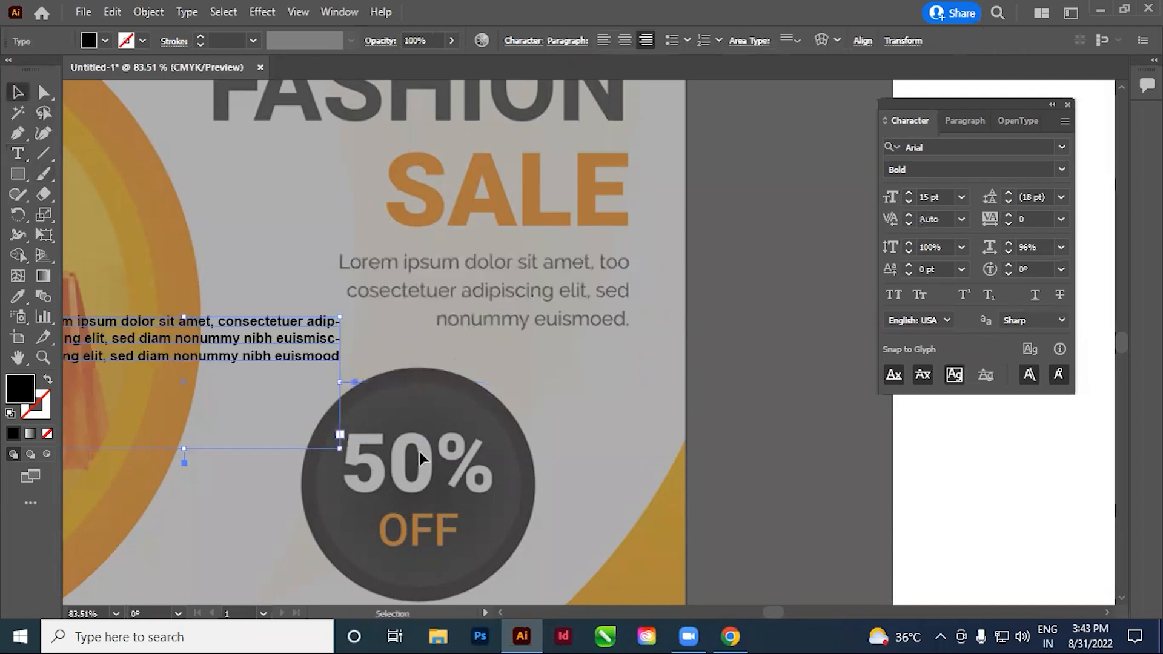
pyautogui.moveTo(484, 394); pyautogui.dragTo(543, 387)
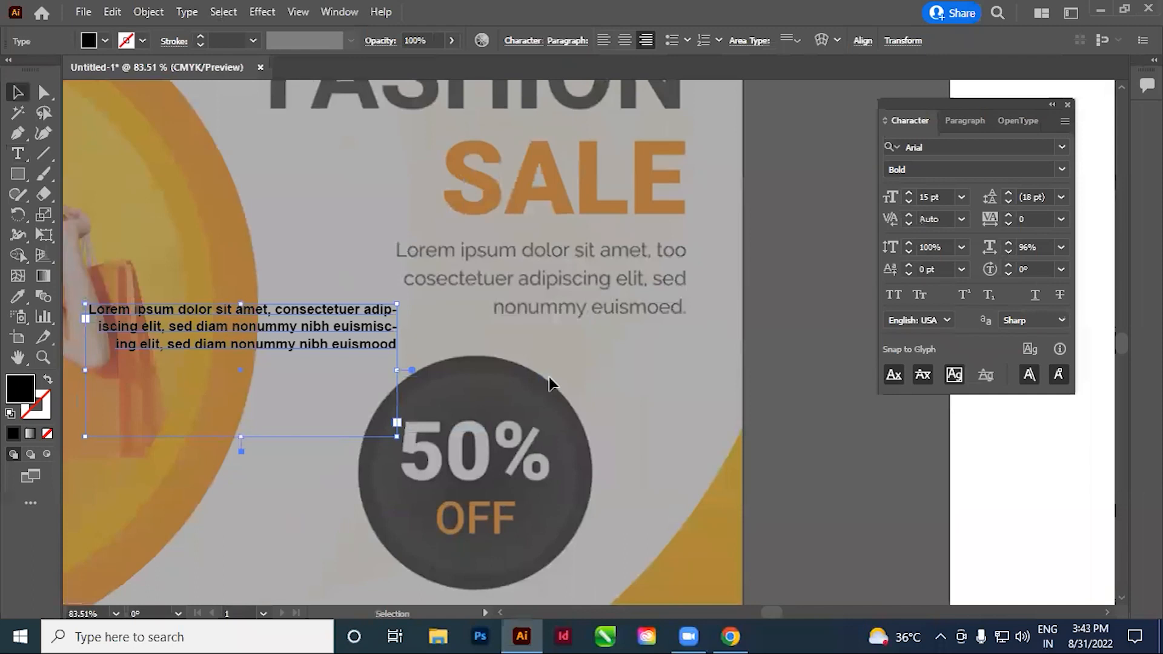
pyautogui.hotkey('ctrl', 'z')
# Increase the font size of the whole placeholder paragraph to 21 pt
pyautogui.moveTo(745, 380); pyautogui.dragTo(693, 389)
pyautogui.click(693, 388)
pyautogui.click(547, 293)
pyautogui.doubleClick(547, 294)
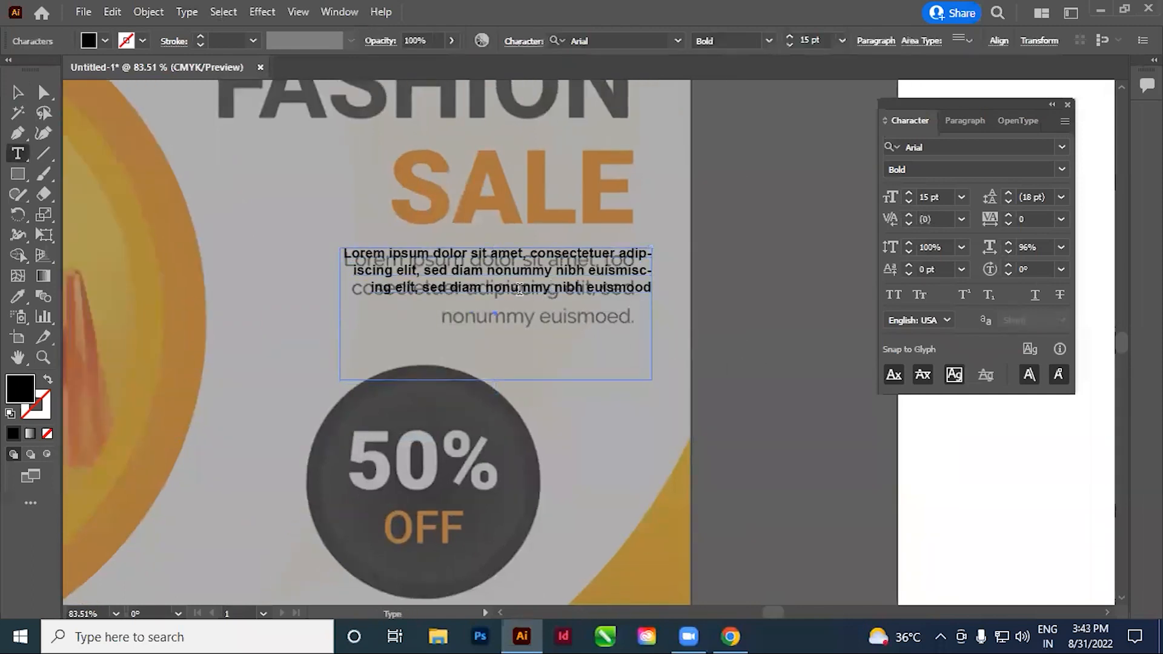
pyautogui.hotkey('ctrl', 'a')
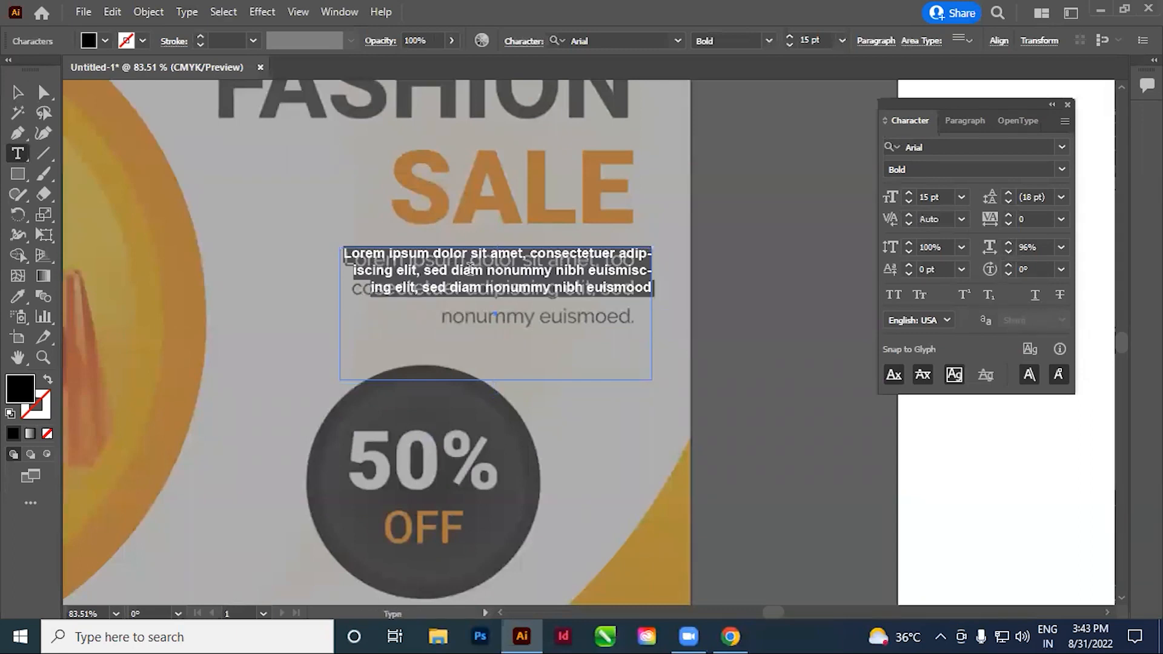
pyautogui.press('ctrl')
pyautogui.hotkey('ctrl', 'shift', '.')
pyautogui.hotkey('ctrl', 'shift', '.')
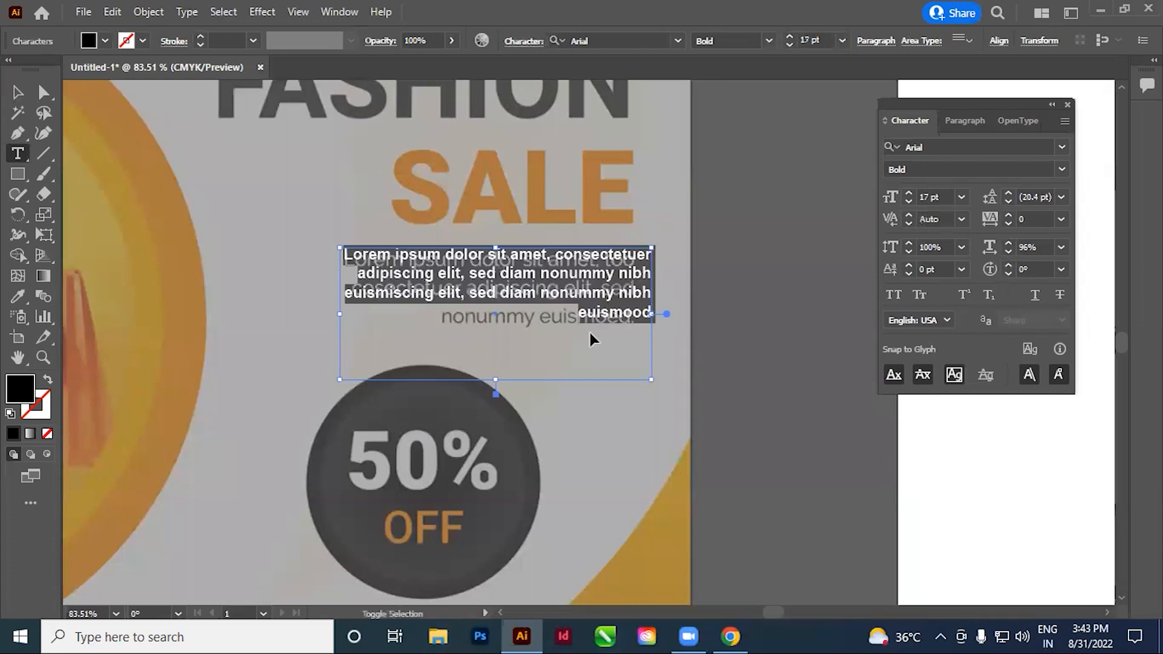
pyautogui.hotkey('ctrl', 'shift', '.')
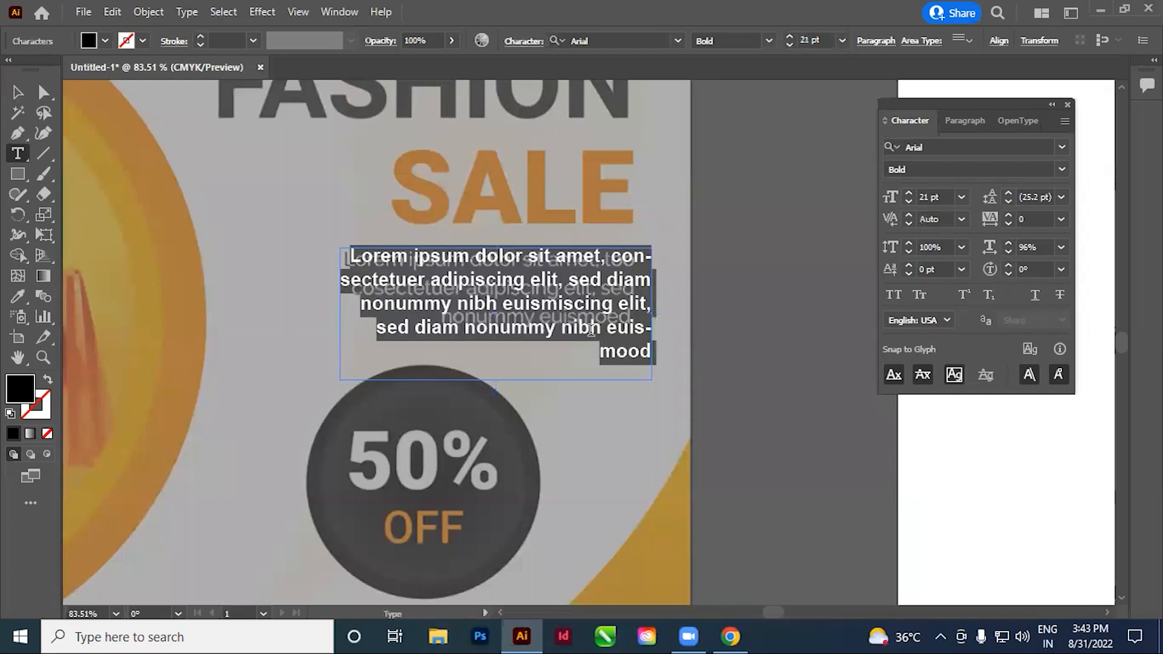
pyautogui.press('Escape')
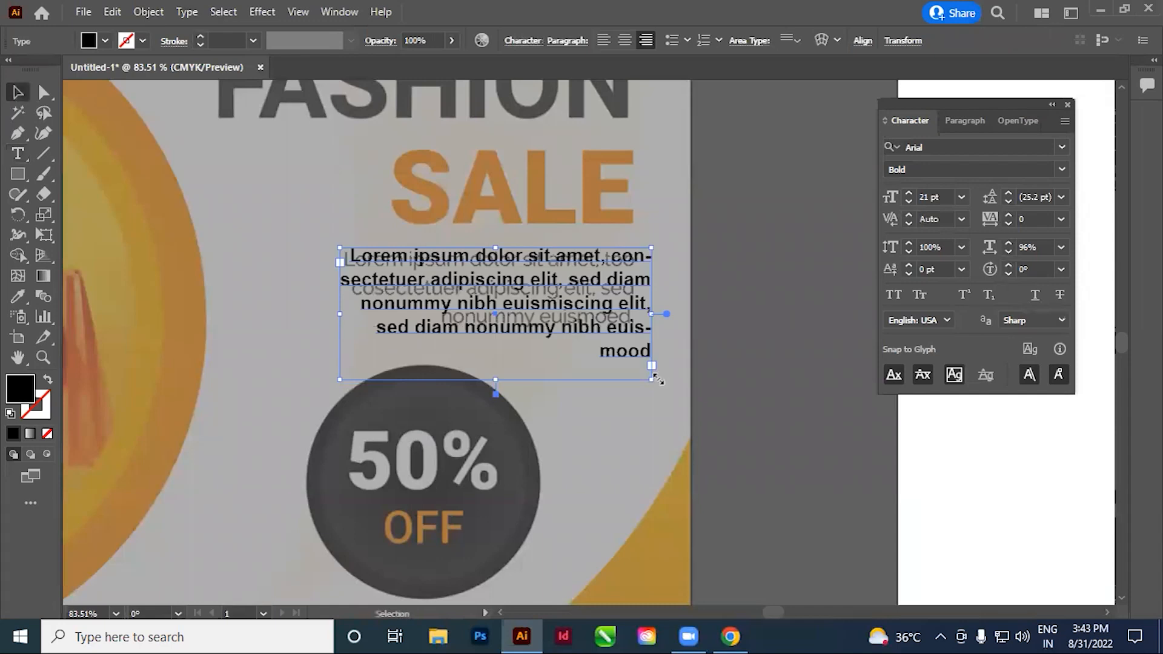
# Move the placeholder paragraph so its first line lines up with the start of the reference's first line
pyautogui.click(784, 399)
pyautogui.moveTo(320, 227); pyautogui.dragTo(513, 351)
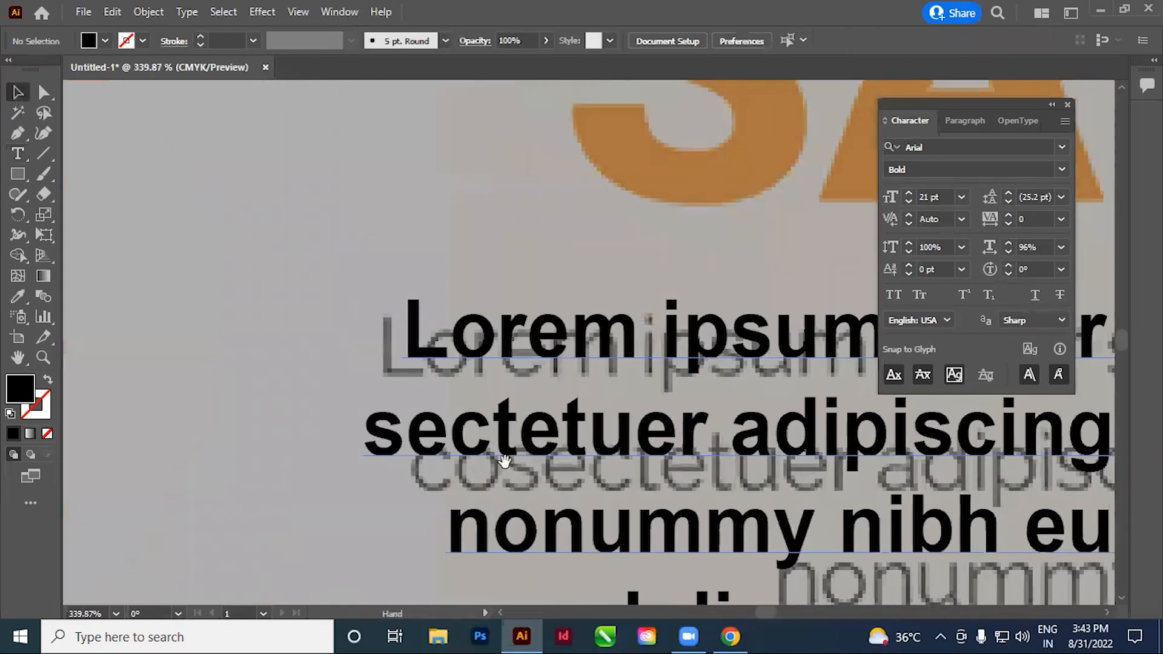
pyautogui.moveTo(420, 358); pyautogui.dragTo(394, 369)
pyautogui.moveTo(594, 418); pyautogui.dragTo(589, 331)
pyautogui.hotkey('ctrl', '1')
pyautogui.moveTo(716, 303); pyautogui.dragTo(630, 377)
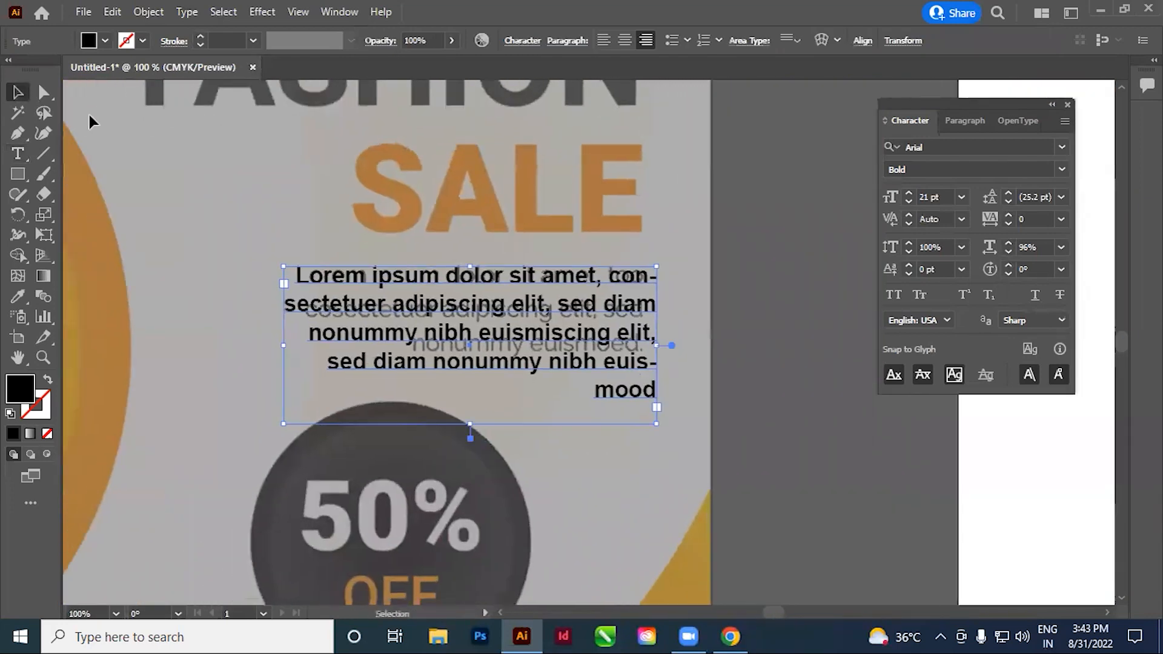
# Delete the paragraph's last two lines, "sed diam nonummy nibh euismood", and the comma after "elit"
pyautogui.click(18, 154)
pyautogui.click(504, 355)
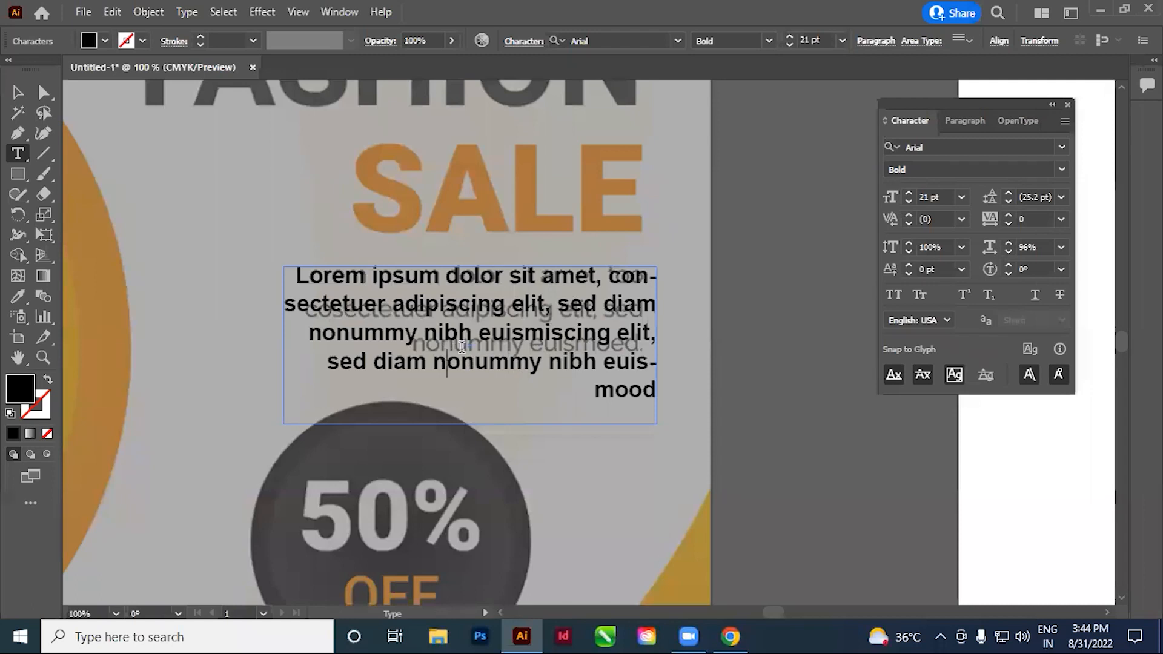
pyautogui.moveTo(328, 364); pyautogui.dragTo(776, 420)
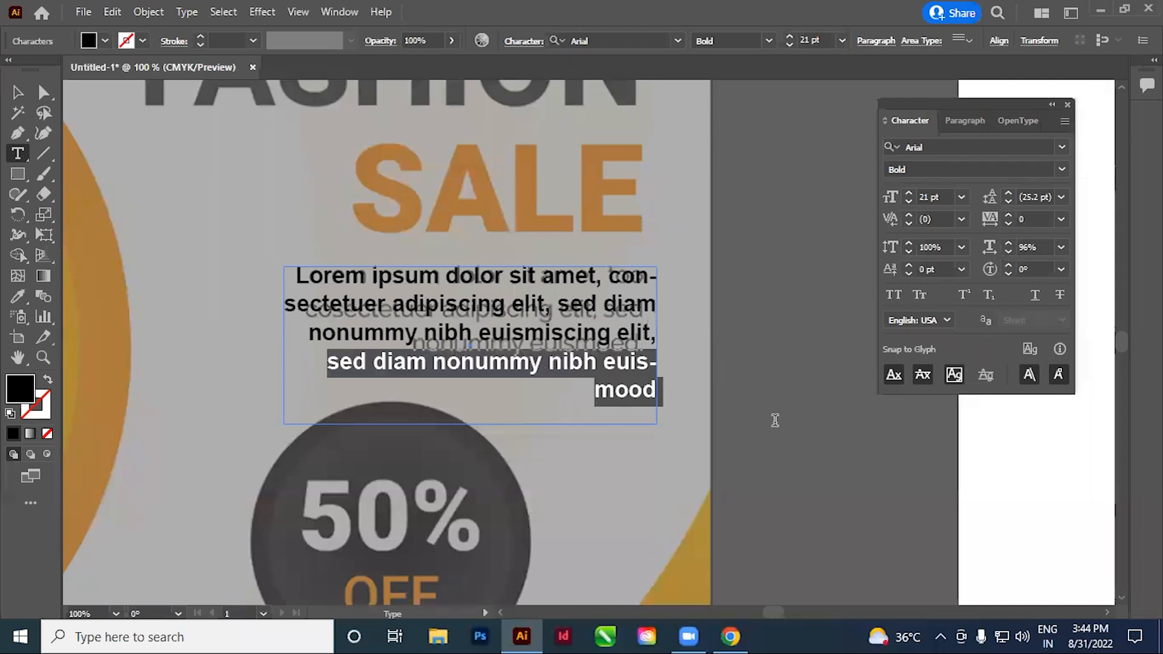
pyautogui.press('BackSpace')
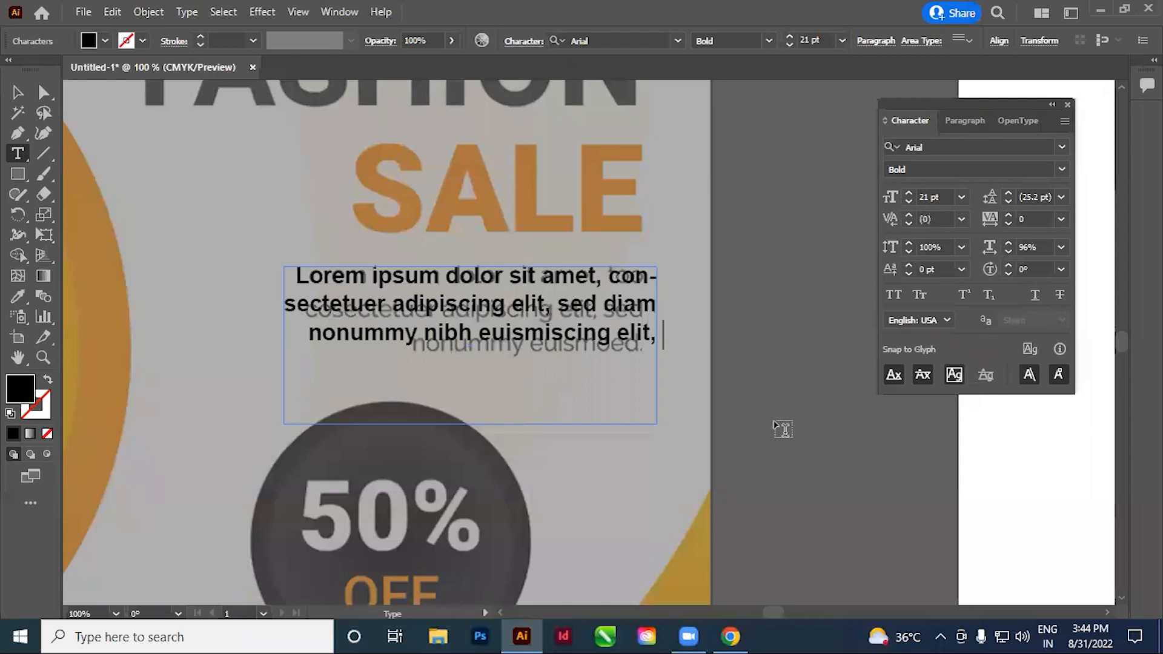
pyautogui.press('BackSpace')
pyautogui.press('BackSpace')
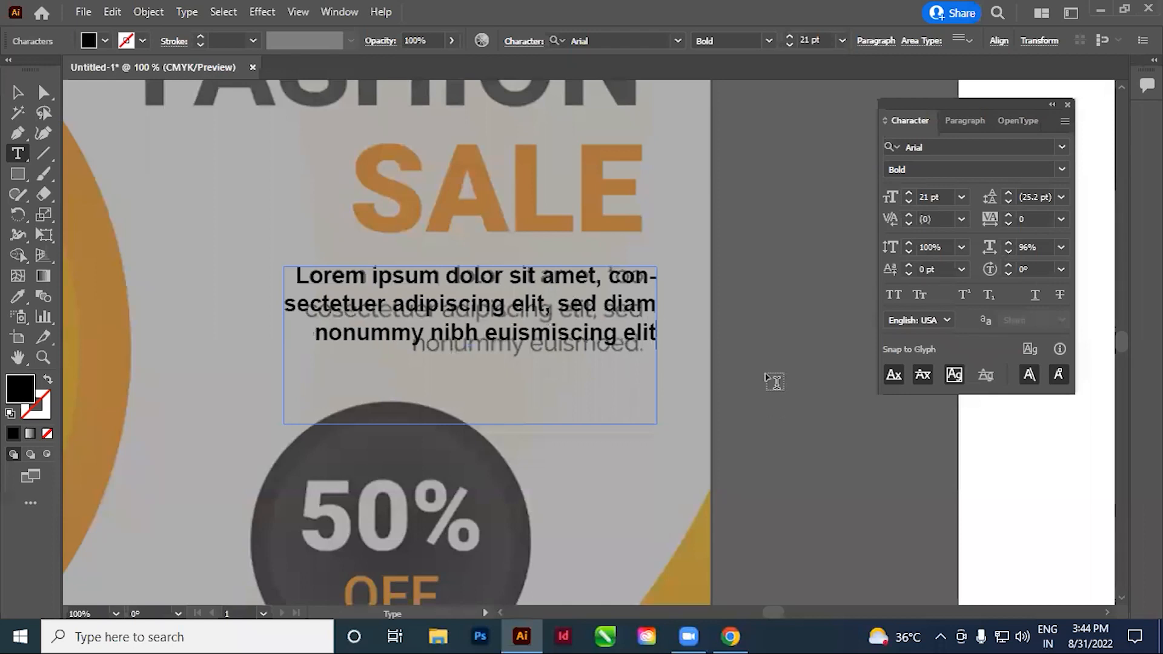
# Set the leading of the whole paragraph to 30 pt, finish editing it and deselect it
pyautogui.hotkey('ctrl', 'a')
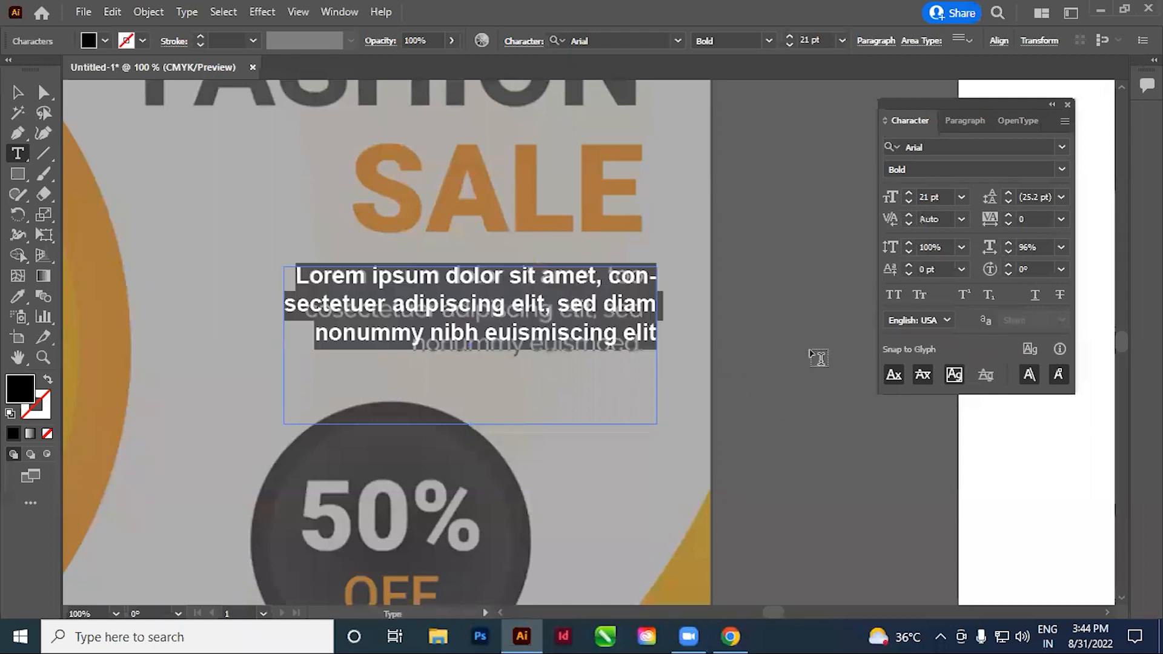
pyautogui.click(1047, 198)
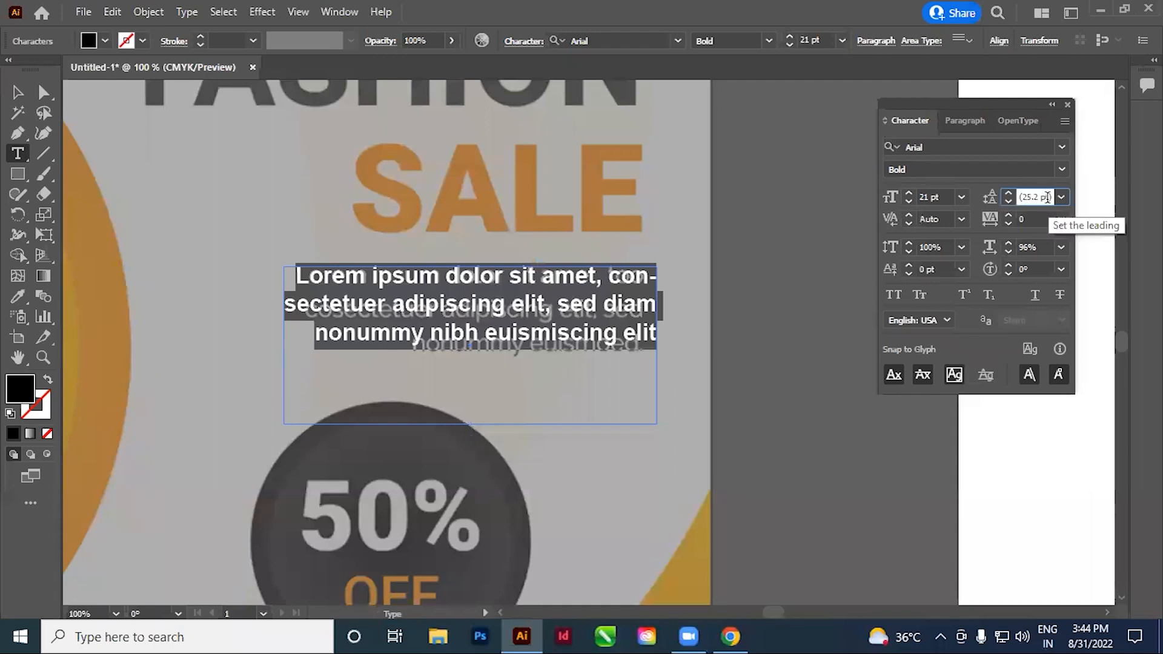
pyautogui.doubleClick(1047, 197)
pyautogui.write('30')
pyautogui.press('Return')
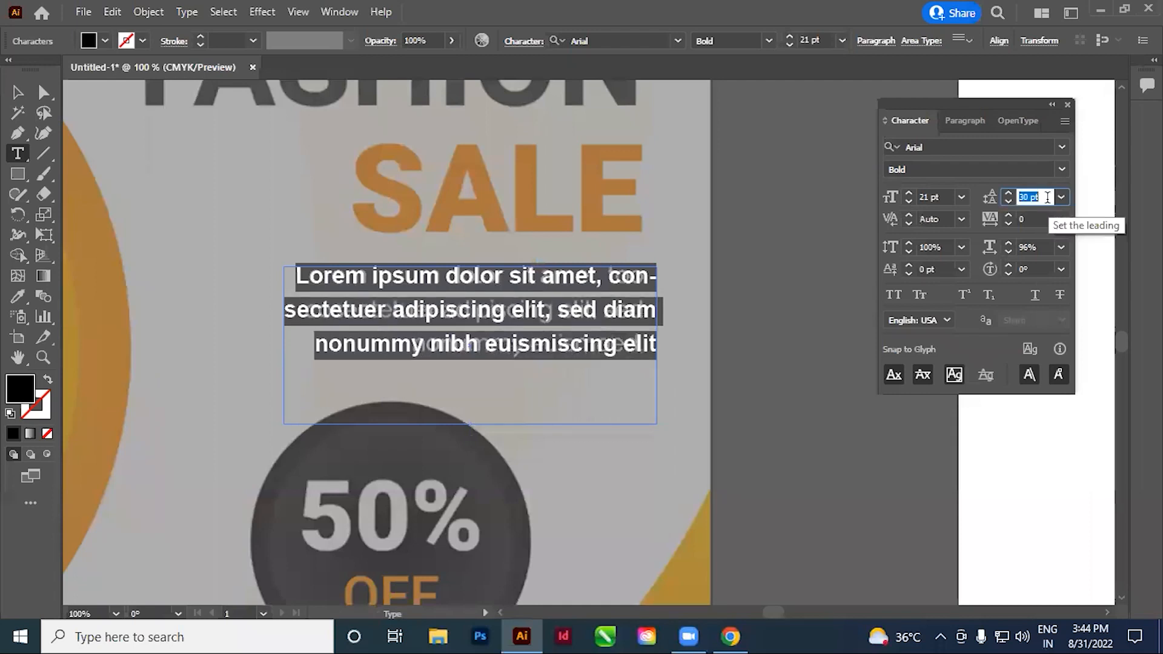
pyautogui.click(517, 318)
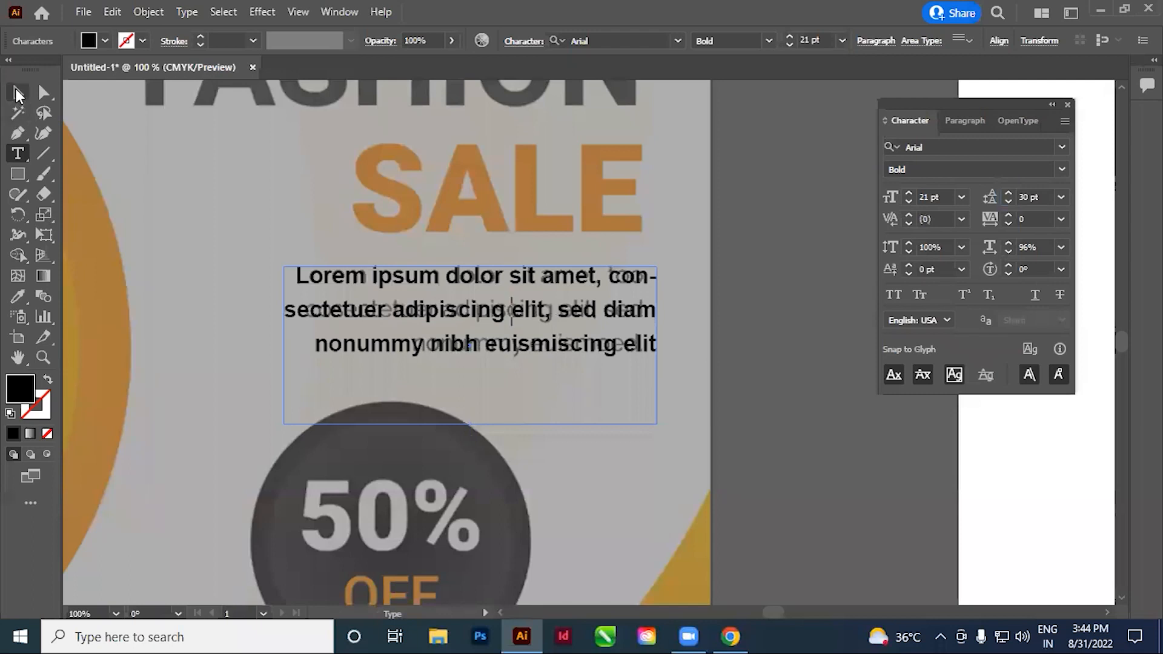
pyautogui.click(17, 93)
pyautogui.click(760, 390)
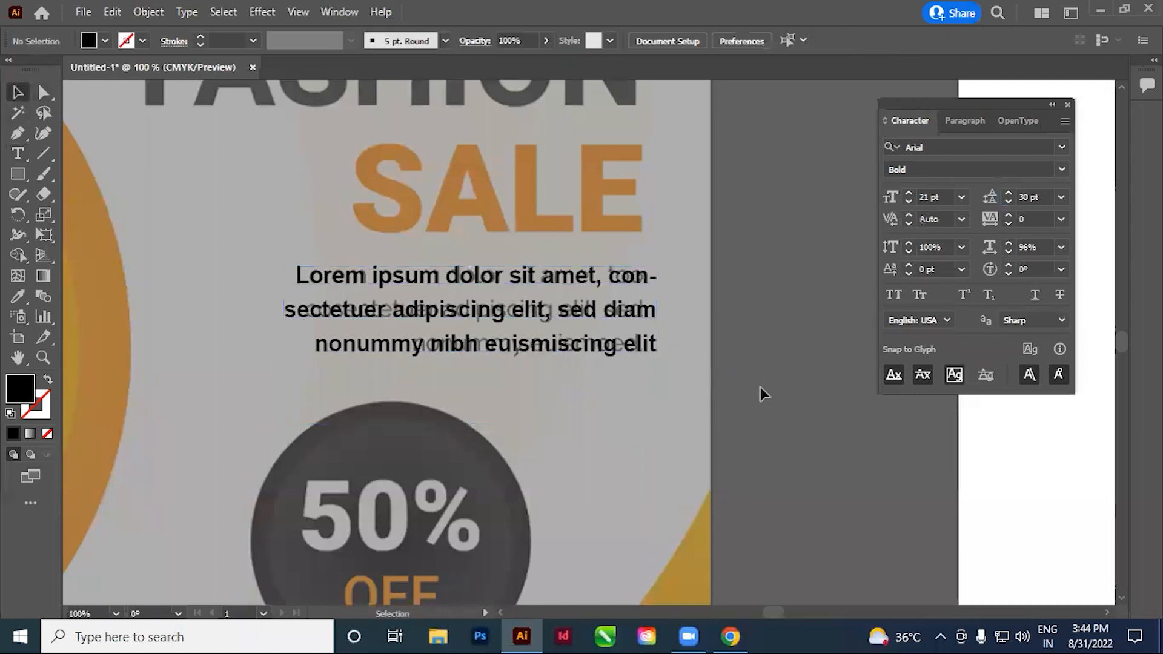
# Move the placeholder paragraph from the reference onto the white artboard, directly below SALE, and deselect it
pyautogui.press('w')
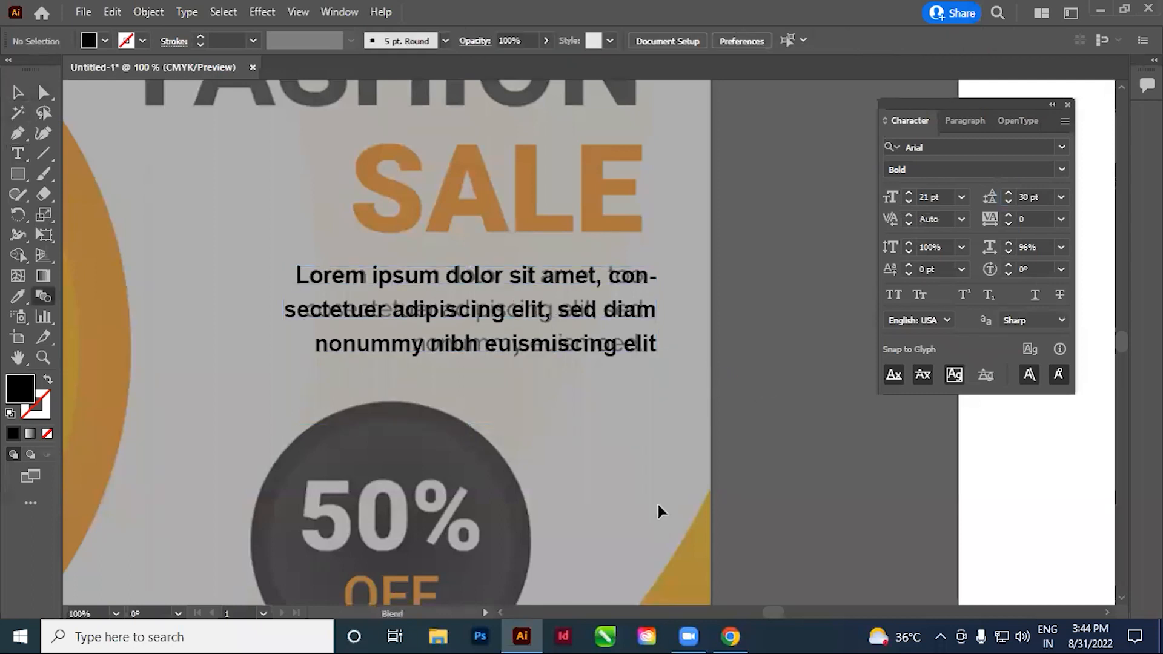
pyautogui.keyDown('ctrl'); pyautogui.keyDown('alt'); pyautogui.click(522, 362); pyautogui.keyUp('alt'); pyautogui.keyUp('ctrl')
pyautogui.keyDown('ctrl'); pyautogui.keyDown('alt'); pyautogui.click(522, 362); pyautogui.keyUp('alt'); pyautogui.keyUp('ctrl')
pyautogui.keyDown('ctrl'); pyautogui.keyDown('alt'); pyautogui.click(522, 362); pyautogui.keyUp('alt'); pyautogui.keyUp('ctrl')
pyautogui.keyDown('ctrl'); pyautogui.keyDown('alt'); pyautogui.click(522, 362); pyautogui.keyUp('alt'); pyautogui.keyUp('ctrl')
pyautogui.moveTo(738, 313); pyautogui.dragTo(427, 357)
pyautogui.click(18, 92)
pyautogui.moveTo(580, 395); pyautogui.dragTo(583, 386)
pyautogui.click(392, 344)
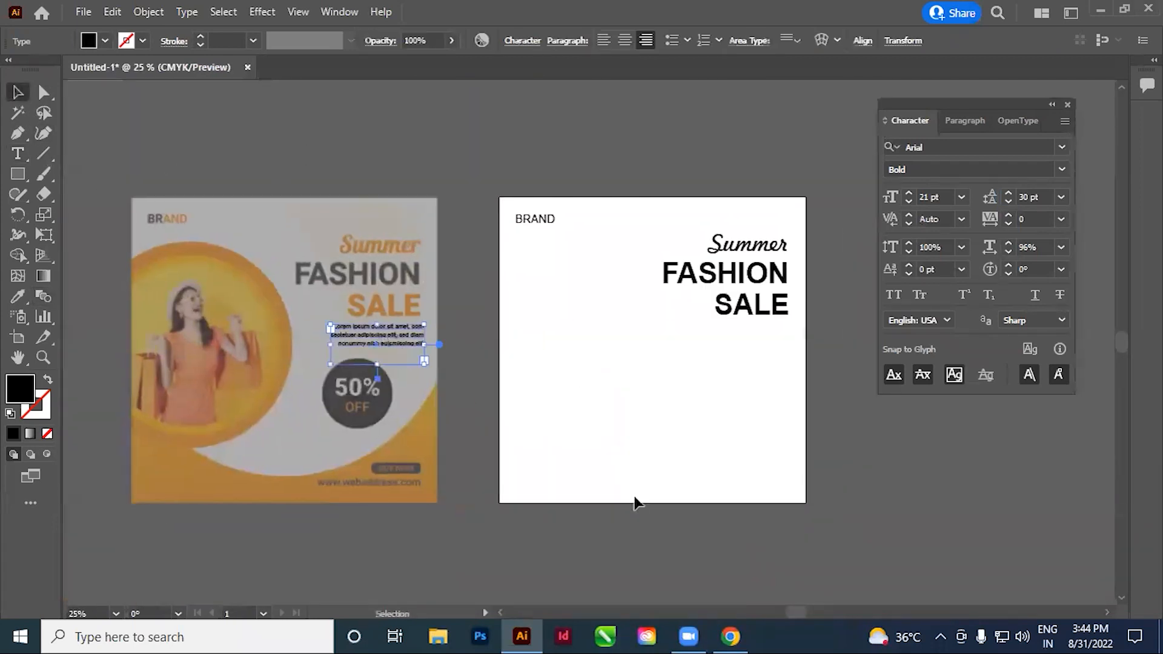
pyautogui.hotkey('ctrl', 'd')
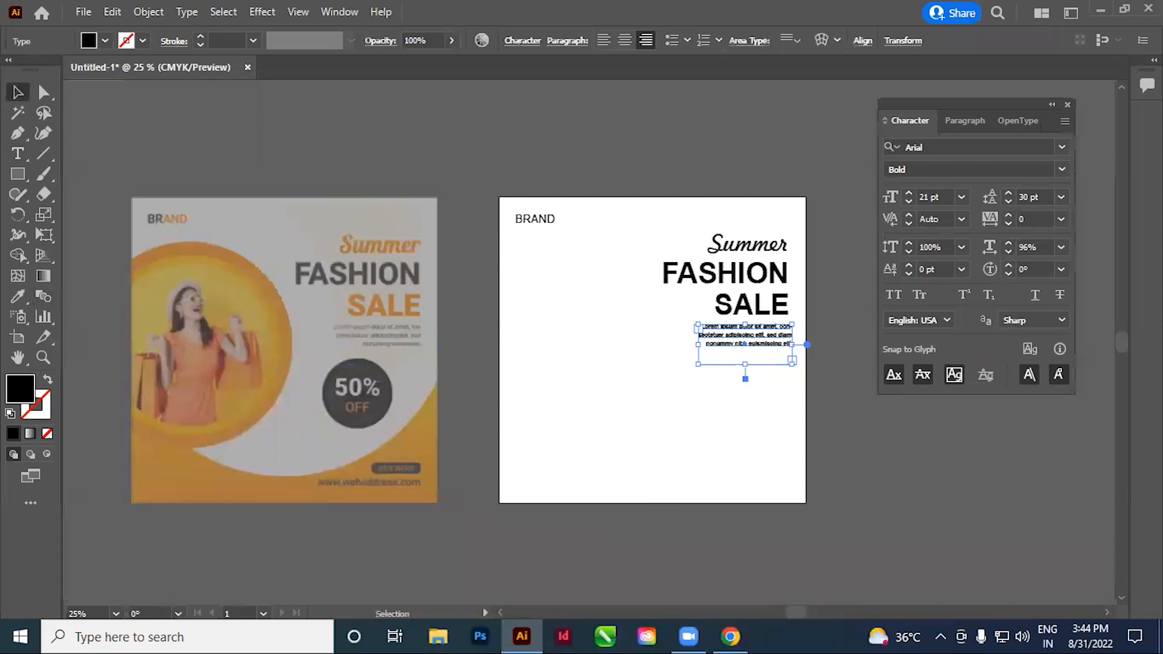
pyautogui.click(611, 380)
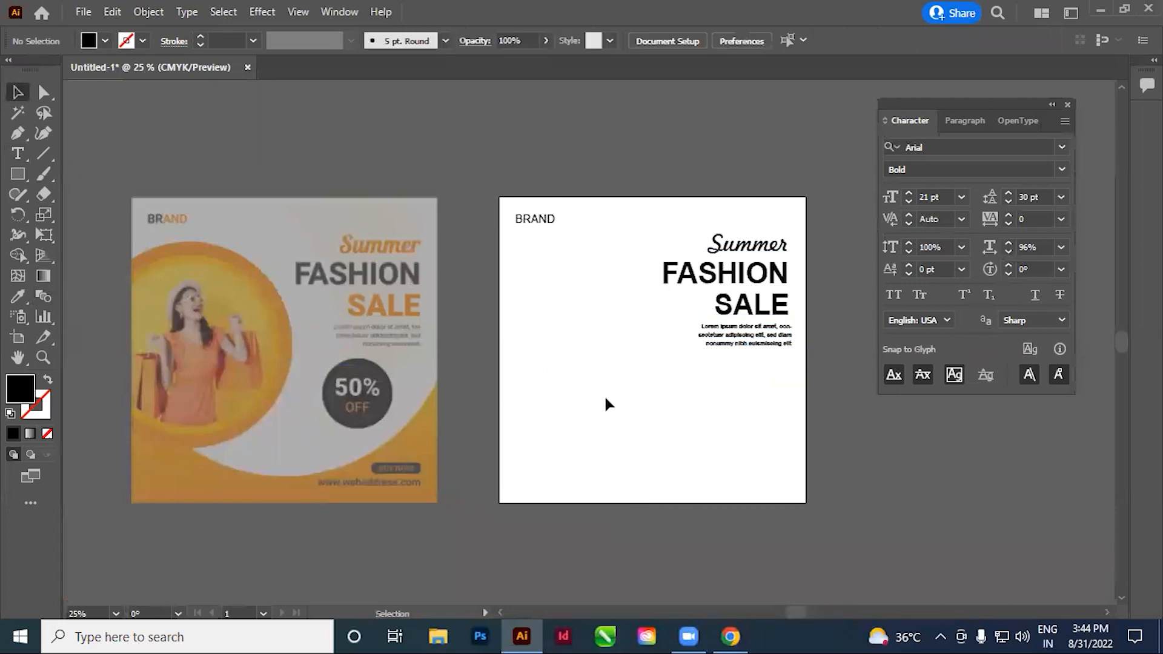
# Turn off hyphenation for the whole placeholder paragraph below SALE
pyautogui.moveTo(700, 416); pyautogui.dragTo(491, 398)
pyautogui.moveTo(296, 205); pyautogui.dragTo(674, 369)
pyautogui.moveTo(783, 438); pyautogui.dragTo(502, 421)
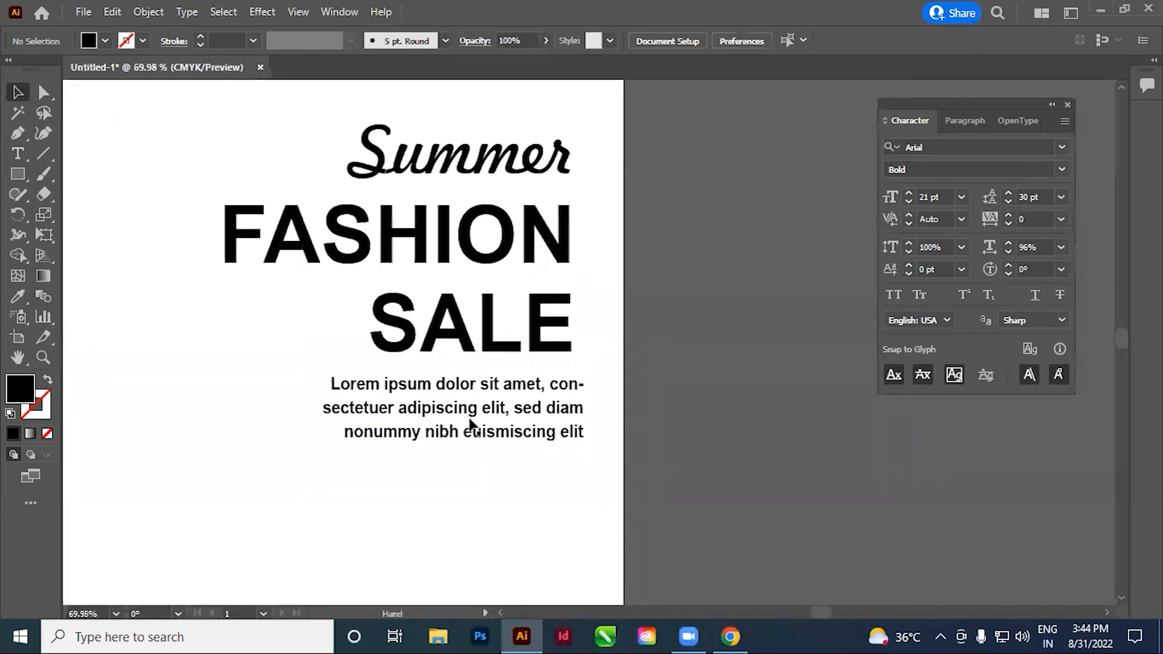
pyautogui.click(481, 427)
pyautogui.press('t')
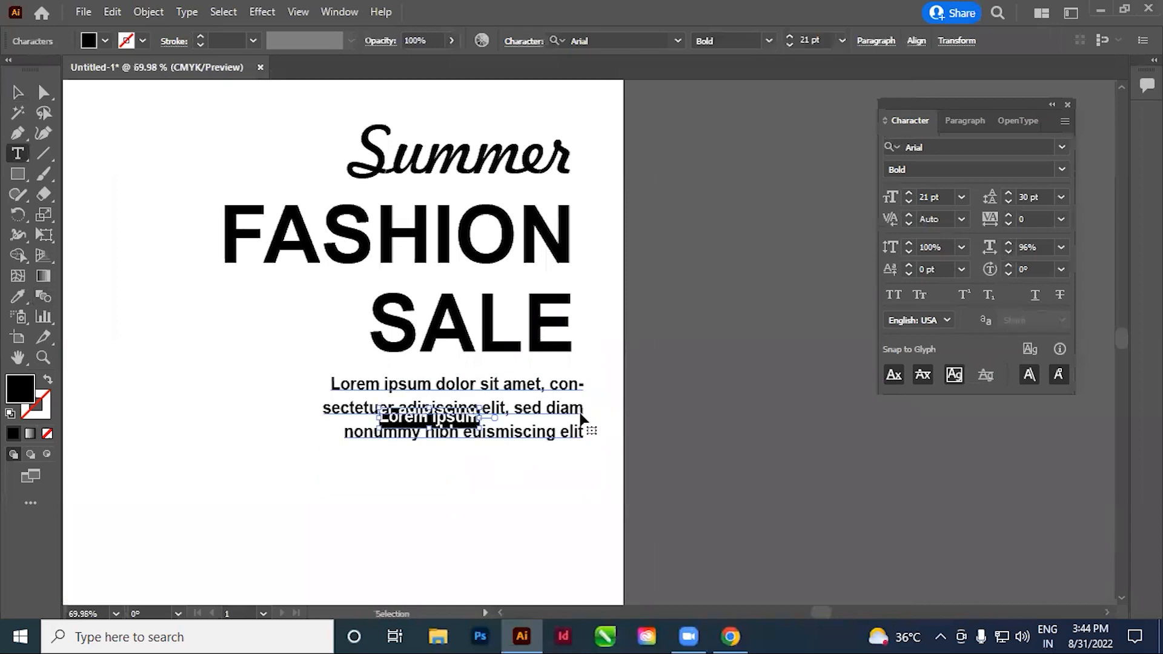
pyautogui.click(491, 406)
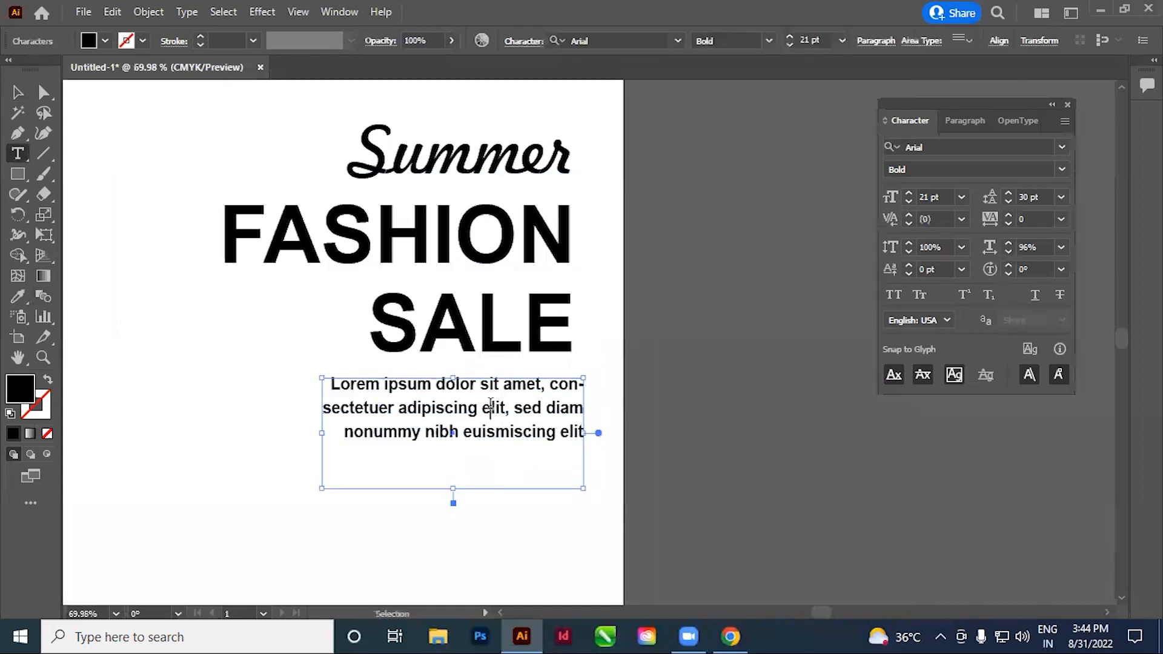
pyautogui.hotkey('ctrl', 'a')
pyautogui.click(964, 121)
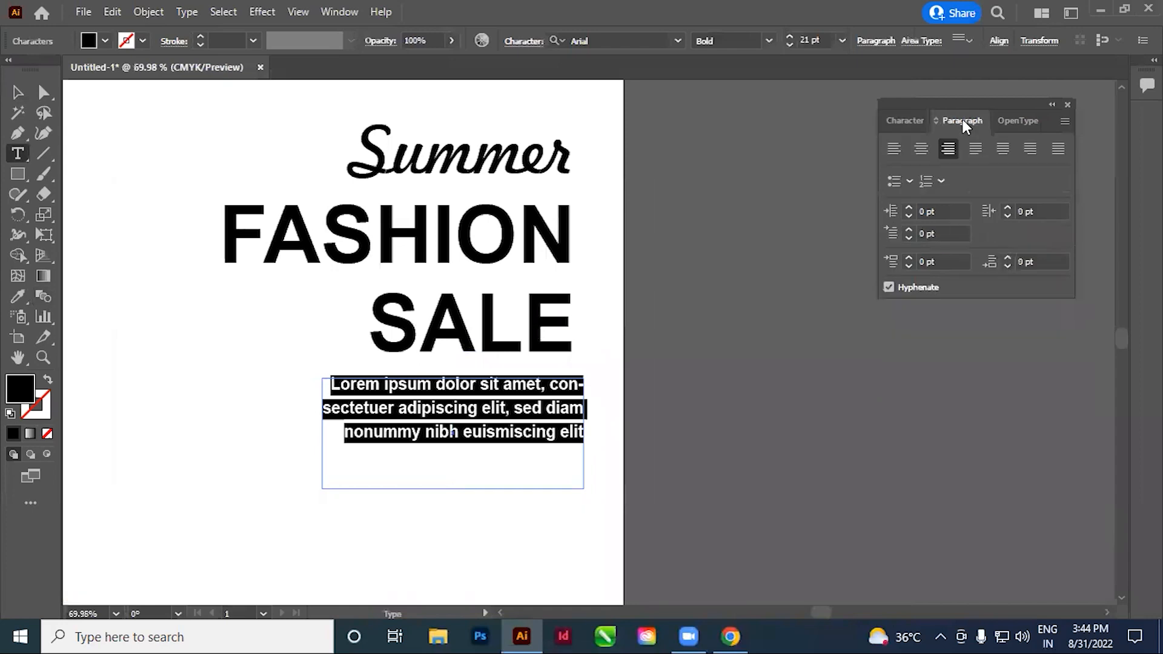
pyautogui.click(889, 288)
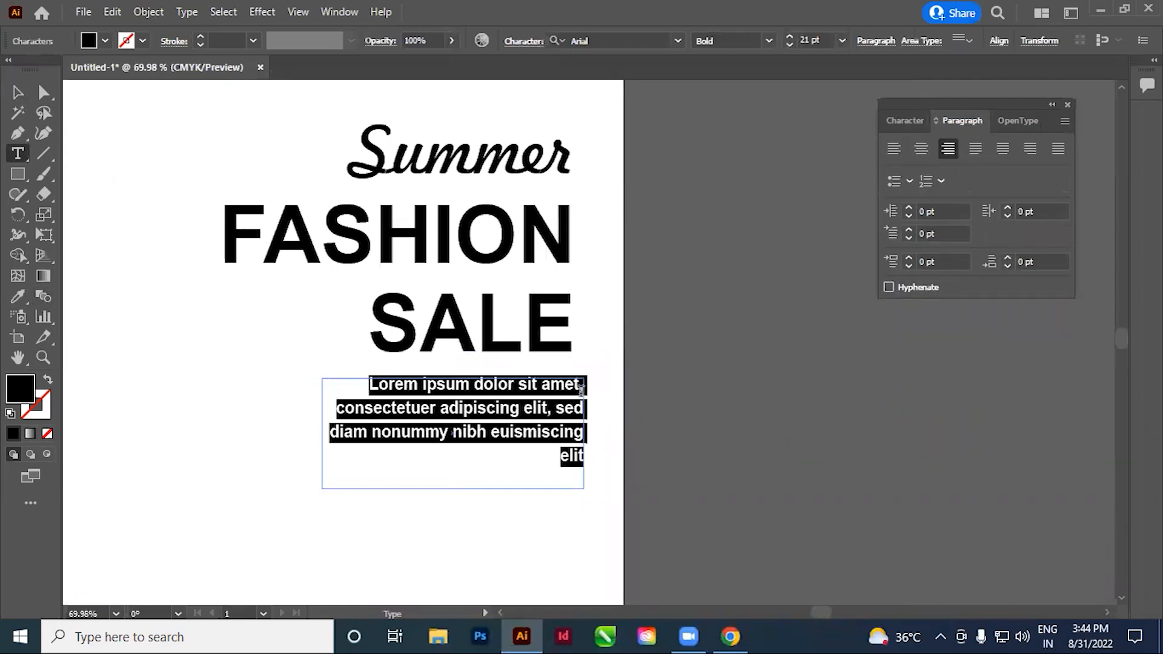
# Delete the word "elit" from the paragraph's last line, finish editing and deselect the paragraph
pyautogui.click(580, 388)
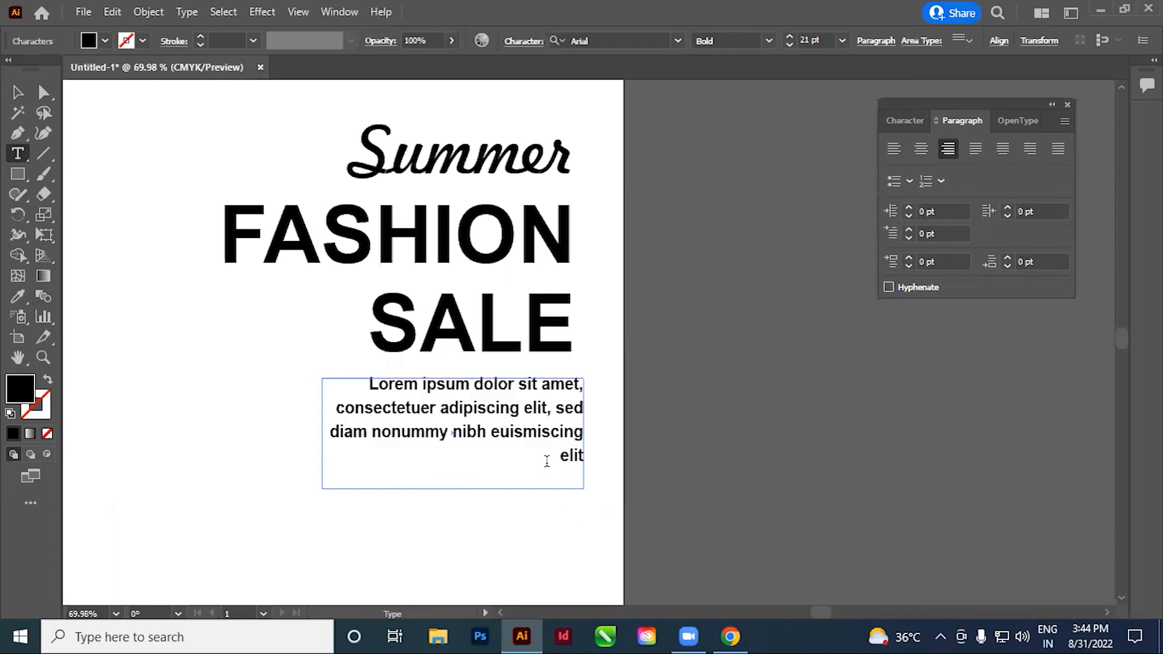
pyautogui.doubleClick(586, 463)
pyautogui.press('BackSpace')
pyautogui.click(18, 93)
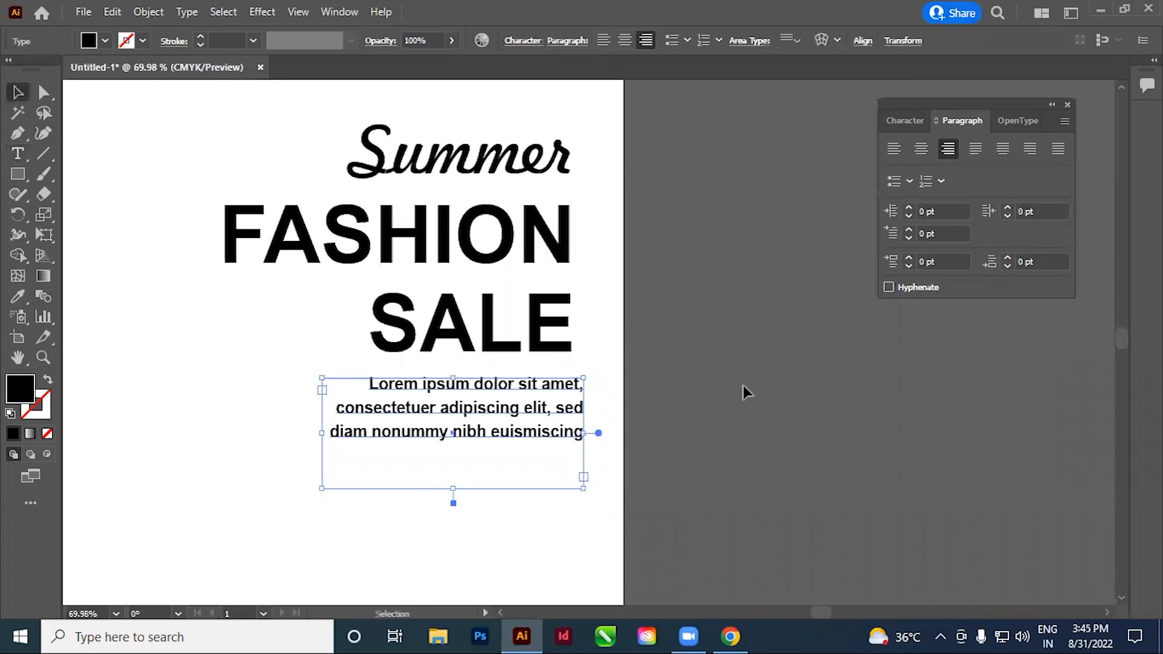
pyautogui.click(678, 512)
# Add a two-line text reading "50 %" and "OFF" beside the dark round badge on the reference
pyautogui.keyDown('ctrl'); pyautogui.keyDown('alt'); pyautogui.click(486, 396); pyautogui.keyUp('alt'); pyautogui.keyUp('ctrl')
pyautogui.keyDown('ctrl'); pyautogui.keyDown('alt'); pyautogui.click(486, 396); pyautogui.keyUp('alt'); pyautogui.keyUp('ctrl')
pyautogui.keyDown('ctrl'); pyautogui.keyDown('alt'); pyautogui.click(487, 397); pyautogui.keyUp('alt'); pyautogui.keyUp('ctrl')
pyautogui.keyDown('ctrl'); pyautogui.keyDown('alt'); pyautogui.click(488, 396); pyautogui.keyUp('alt'); pyautogui.keyUp('ctrl')
pyautogui.moveTo(489, 397); pyautogui.dragTo(436, 437)
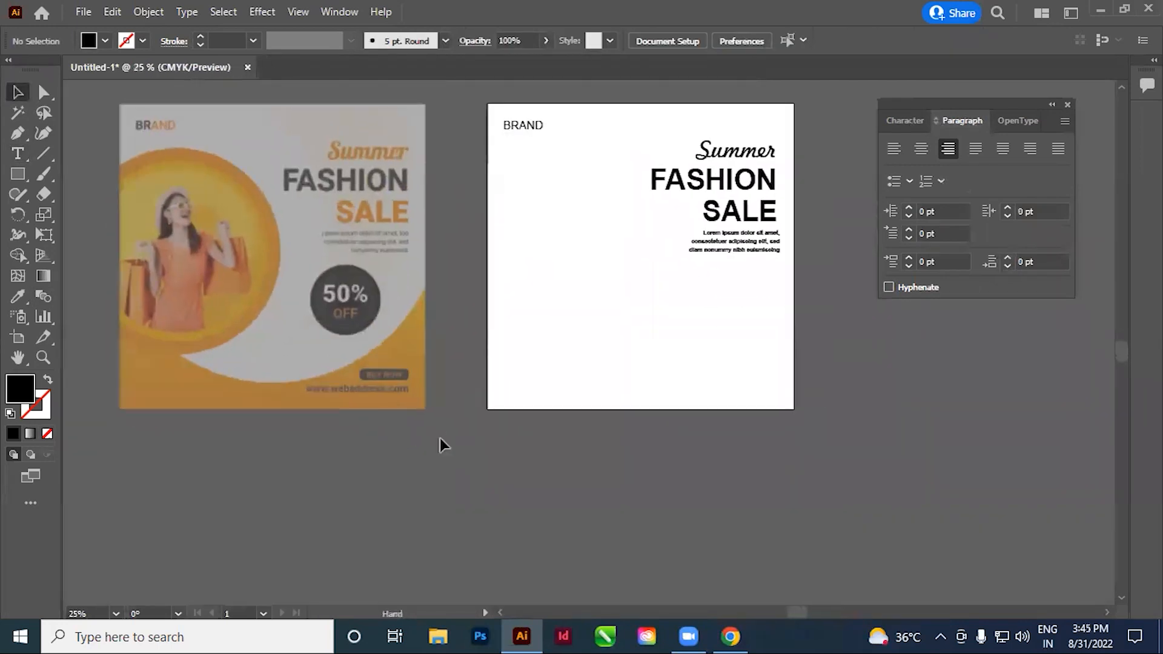
pyautogui.moveTo(310, 278); pyautogui.dragTo(591, 462)
pyautogui.moveTo(431, 471); pyautogui.dragTo(490, 433)
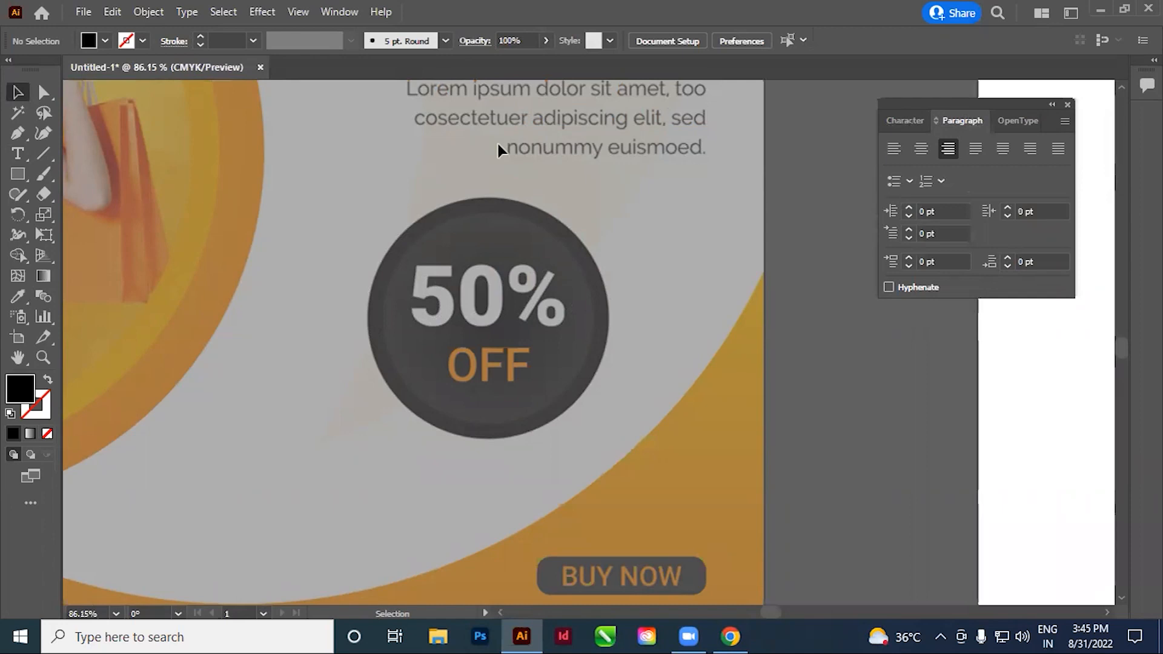
pyautogui.hscroll(3, 462, 337)
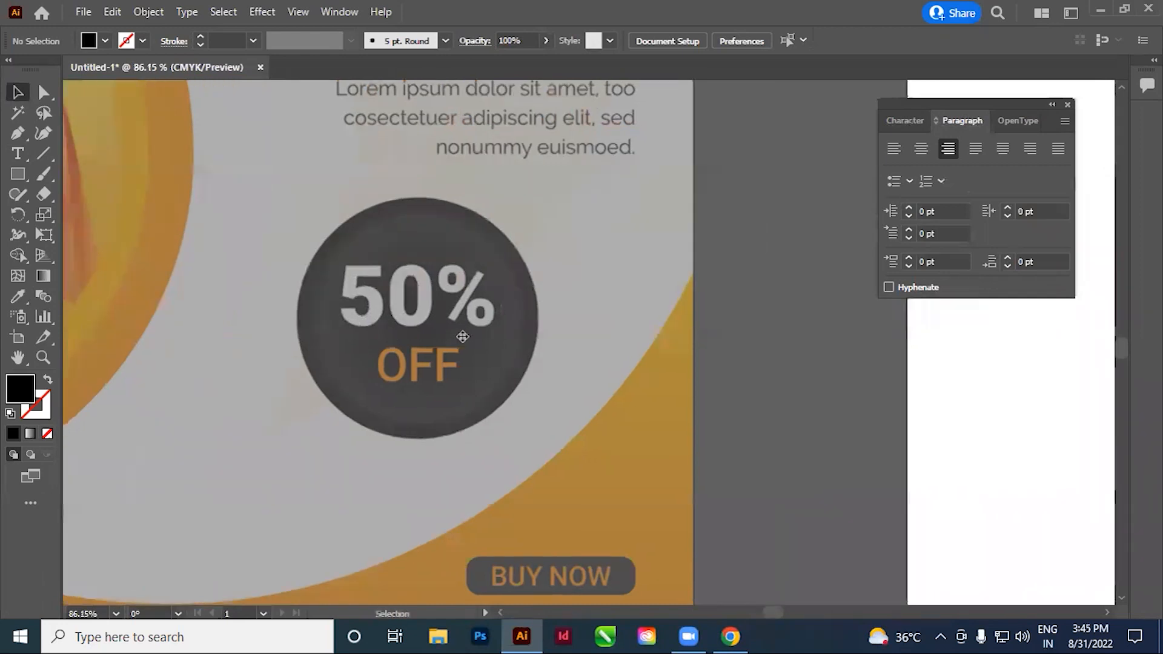
pyautogui.scroll(-1, 99, 272)
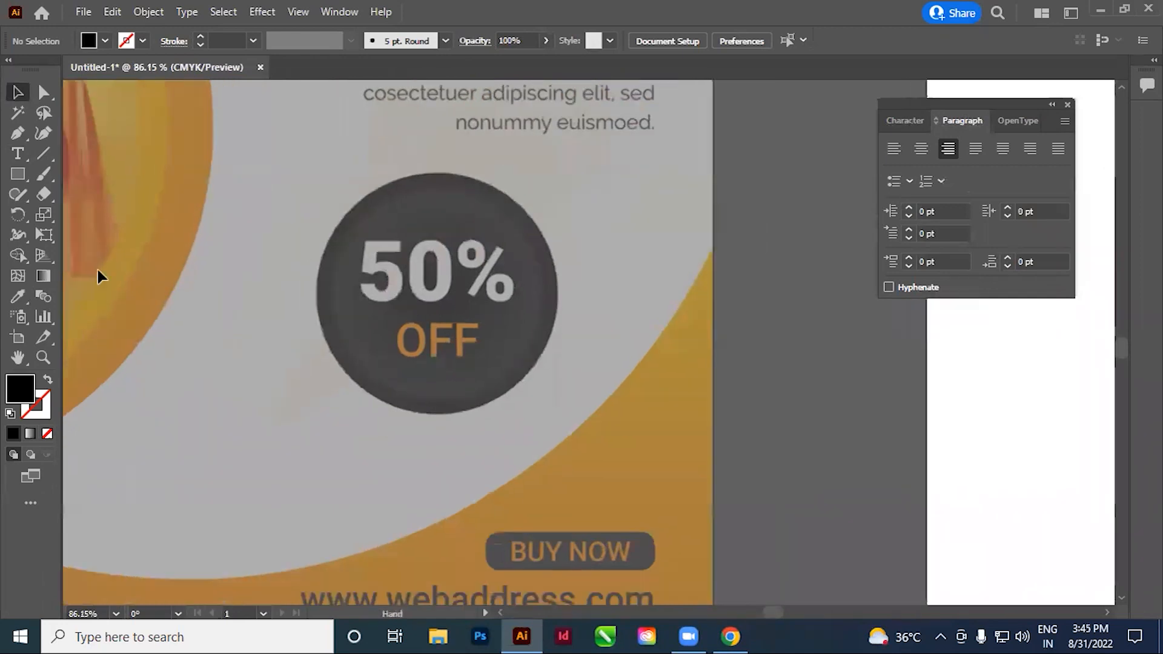
pyautogui.click(19, 153)
pyautogui.hscroll(-1, 332, 386)
pyautogui.click(300, 381)
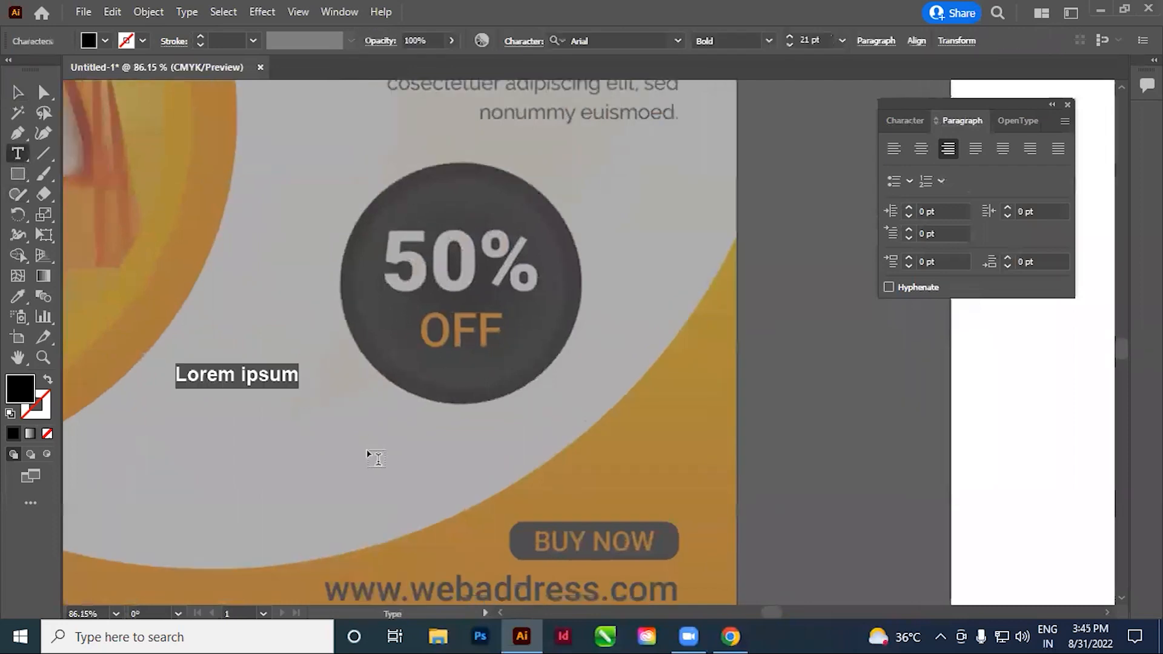
pyautogui.write('50')
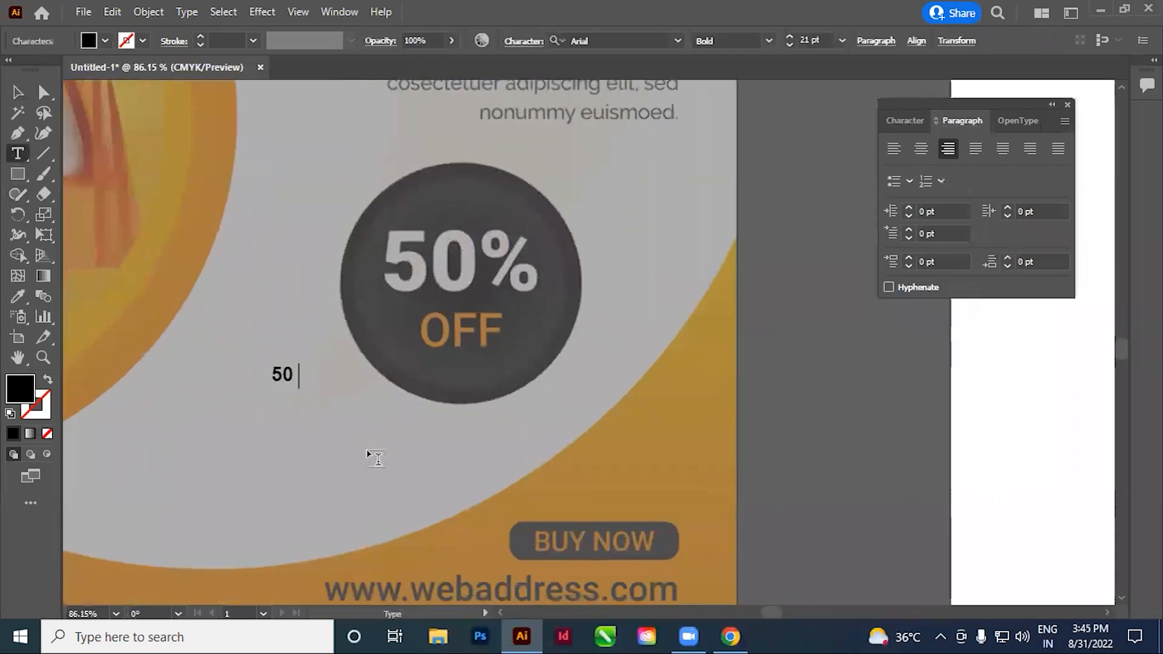
pyautogui.write(' %')
pyautogui.press('Return')
pyautogui.write('OFF')
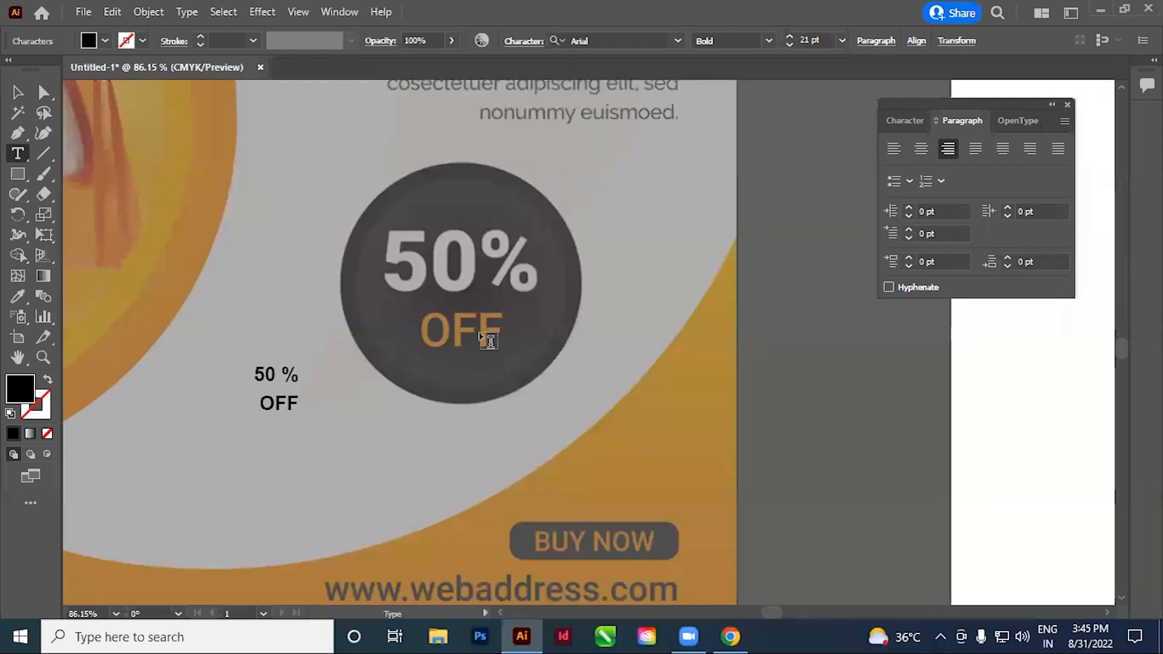
# Center-align both lines of the new "50 %" and "OFF" text
pyautogui.hotkey('ctrl', 'a')
pyautogui.press('Escape')
pyautogui.hotkey('ctrl', 'shift', 'c')
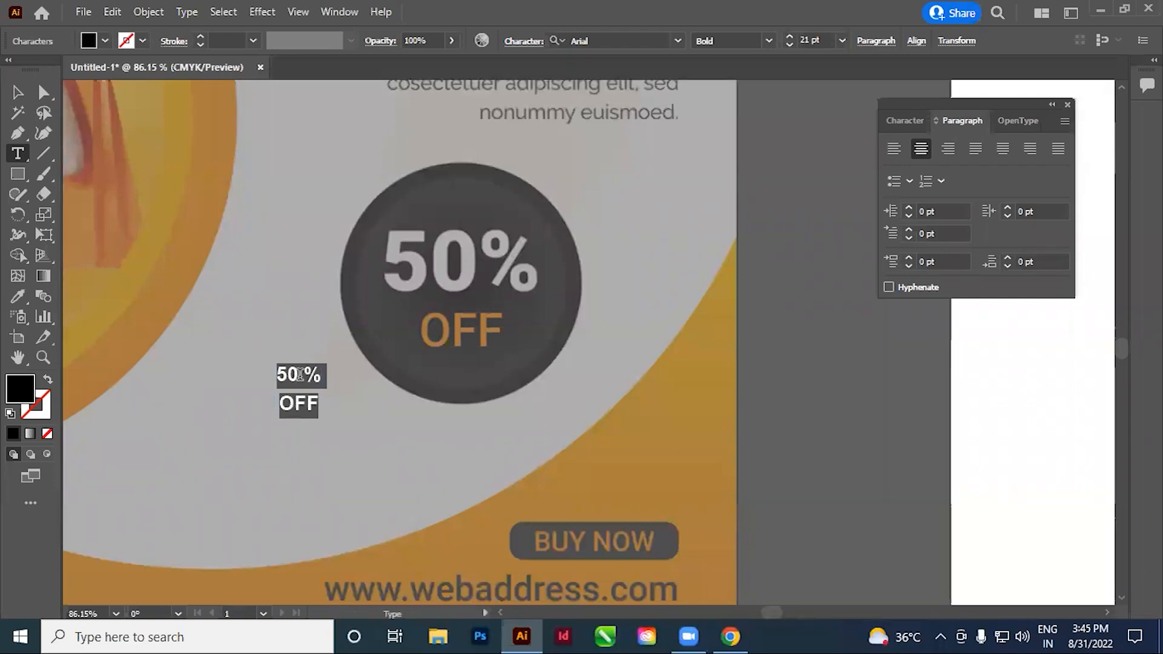
# Increase the font size of only the "50 %" line to 35 pt
pyautogui.doubleClick(293, 376)
pyautogui.moveTo(284, 372); pyautogui.dragTo(327, 369)
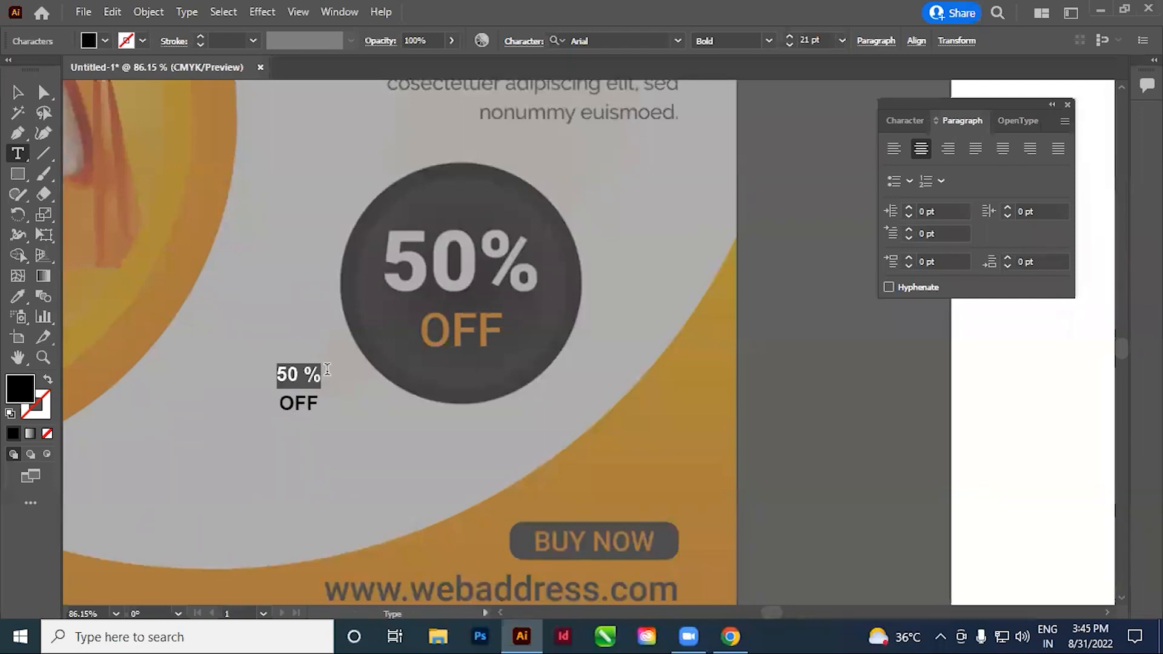
pyautogui.press('Escape')
pyautogui.hotkey('ctrl', 'shift', '.')
pyautogui.hotkey('ctrl', 'shift', '.')
pyautogui.hotkey('ctrl', 'shift', '.')
pyautogui.hotkey('ctrl', 'shift', '.')
pyautogui.hotkey('ctrl', 'shift', '.')
pyautogui.hotkey('ctrl', 'shift', '.')
pyautogui.hotkey('ctrl', 'shift', '.')
pyautogui.hotkey('ctrl', 'shift', '.')
pyautogui.hotkey('ctrl', 'shift', '.')
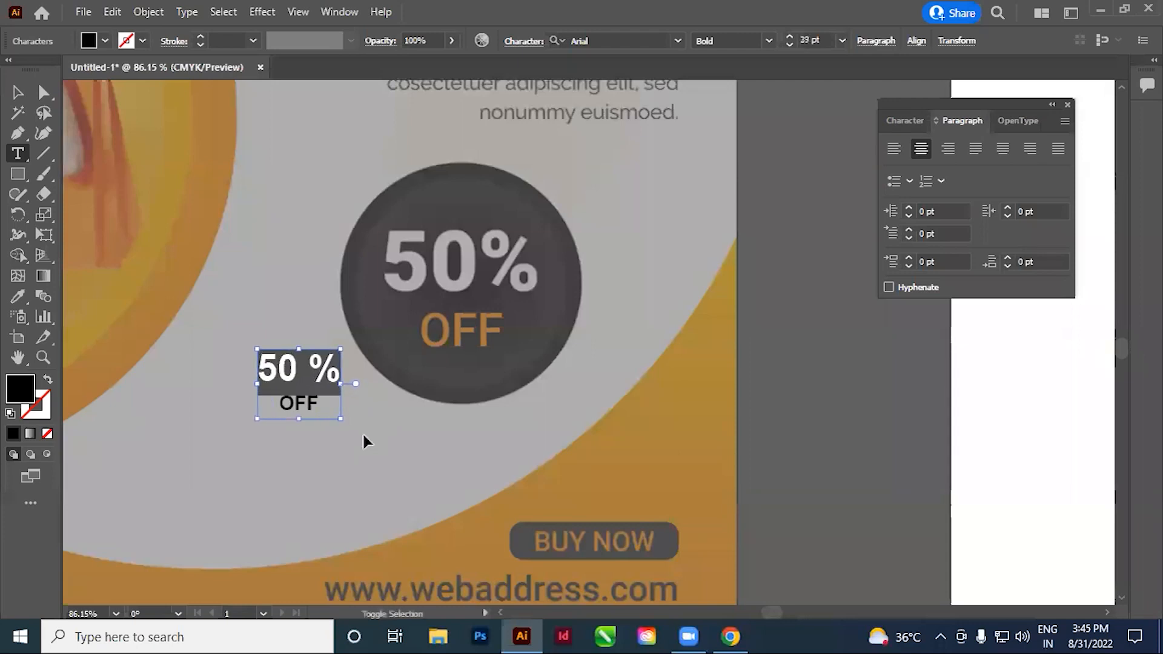
pyautogui.hotkey('ctrl', 'shift', ',')
pyautogui.hotkey('ctrl', 'shift', ',')
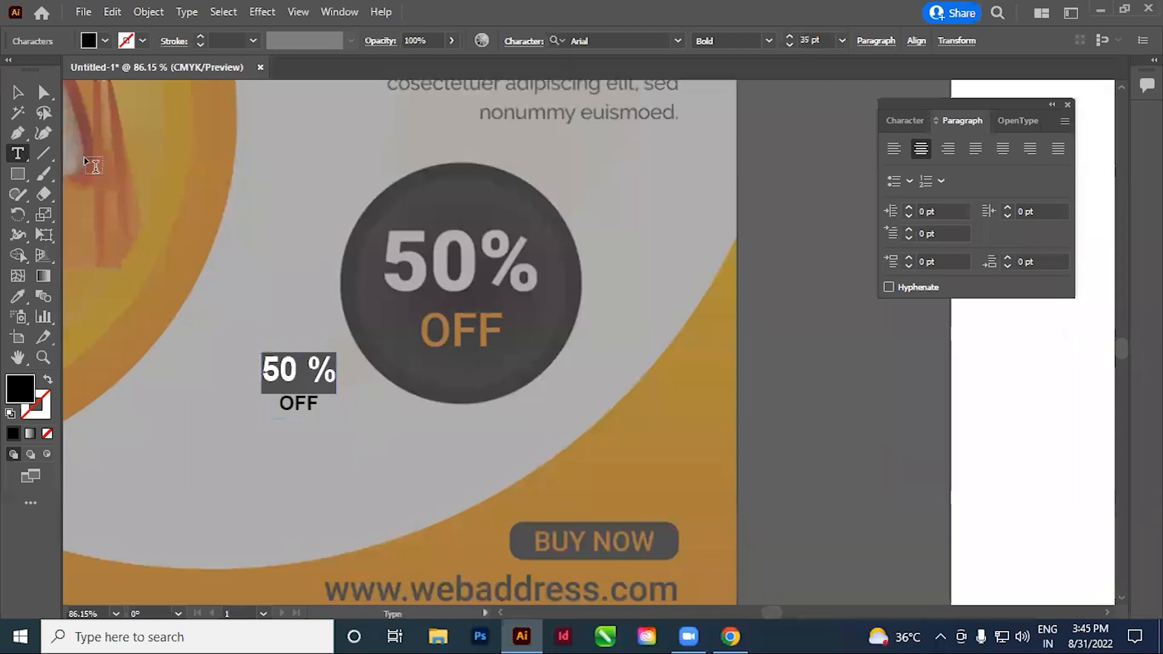
# Scale up the whole discount text until its first line is about 110 pt, and remove the space before the percent sign
pyautogui.click(18, 93)
pyautogui.moveTo(336, 421); pyautogui.dragTo(466, 399)
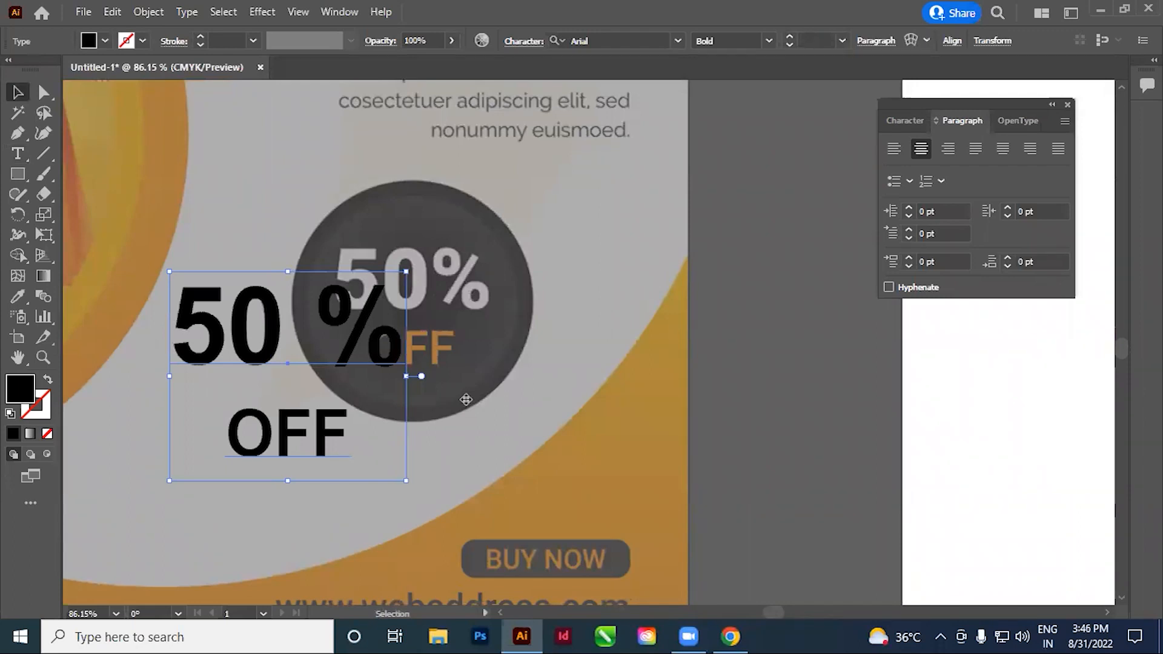
pyautogui.click(579, 293)
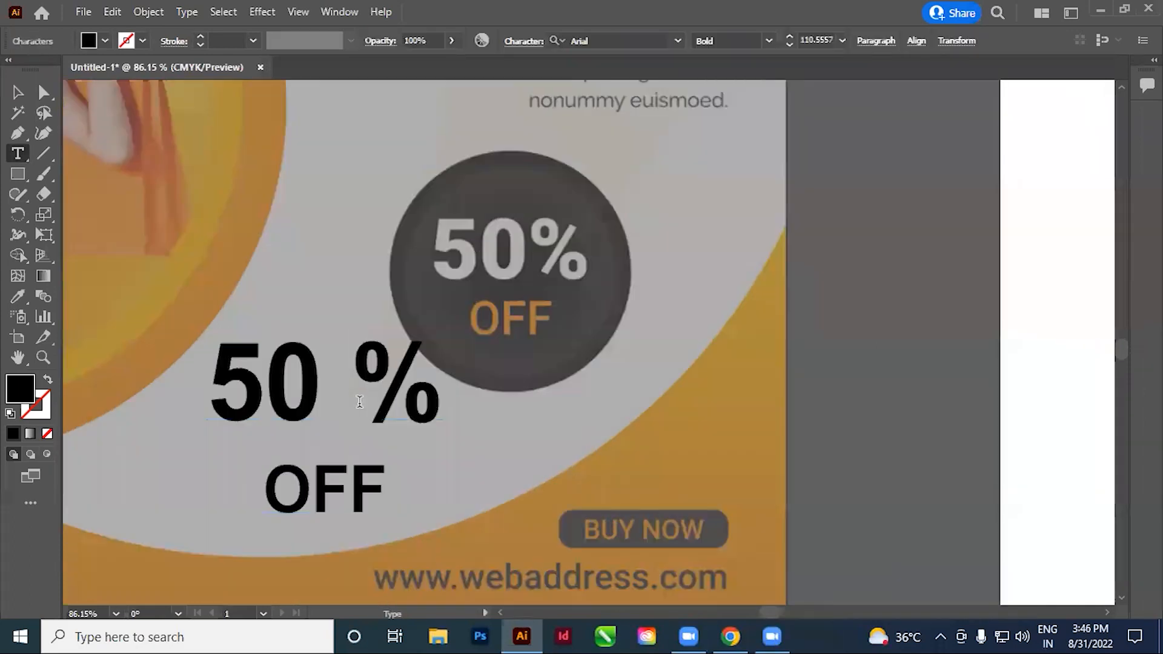
pyautogui.press('BackSpace')
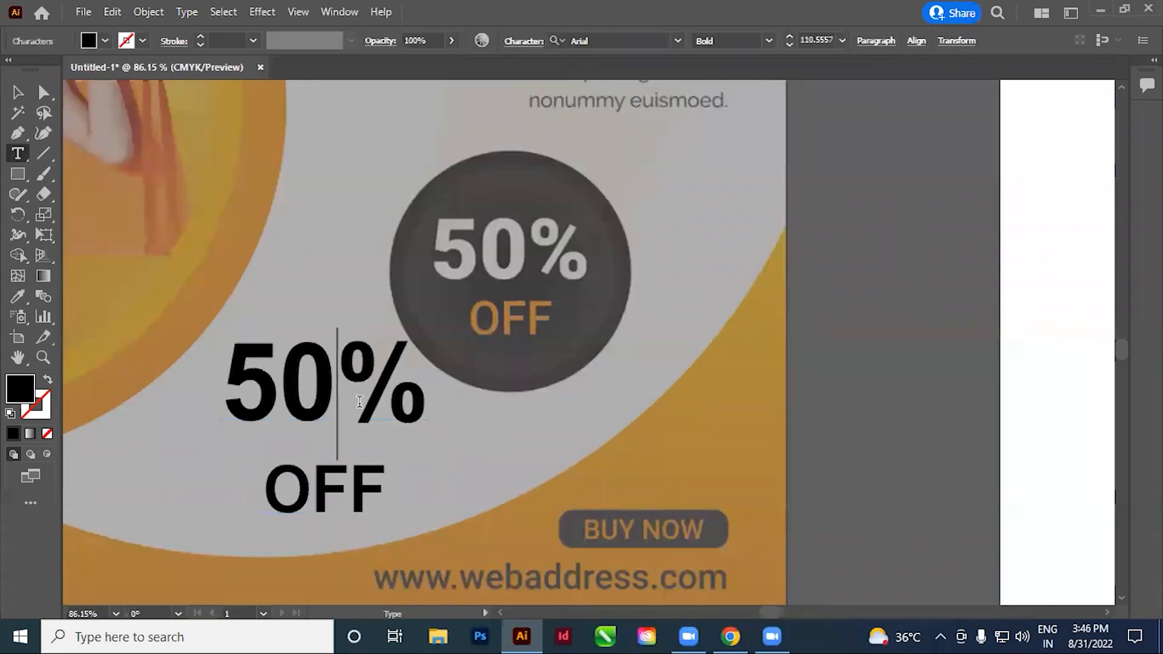
pyautogui.press('Escape')
# Place the discount text over the reference badge and scale it down proportionally to match the width of the reference's "50%"
pyautogui.moveTo(306, 413); pyautogui.dragTo(503, 289)
pyautogui.press('space')
pyautogui.moveTo(637, 398); pyautogui.dragTo(509, 520)
pyautogui.moveTo(665, 454); pyautogui.dragTo(556, 352)
pyautogui.moveTo(512, 312); pyautogui.dragTo(522, 314)
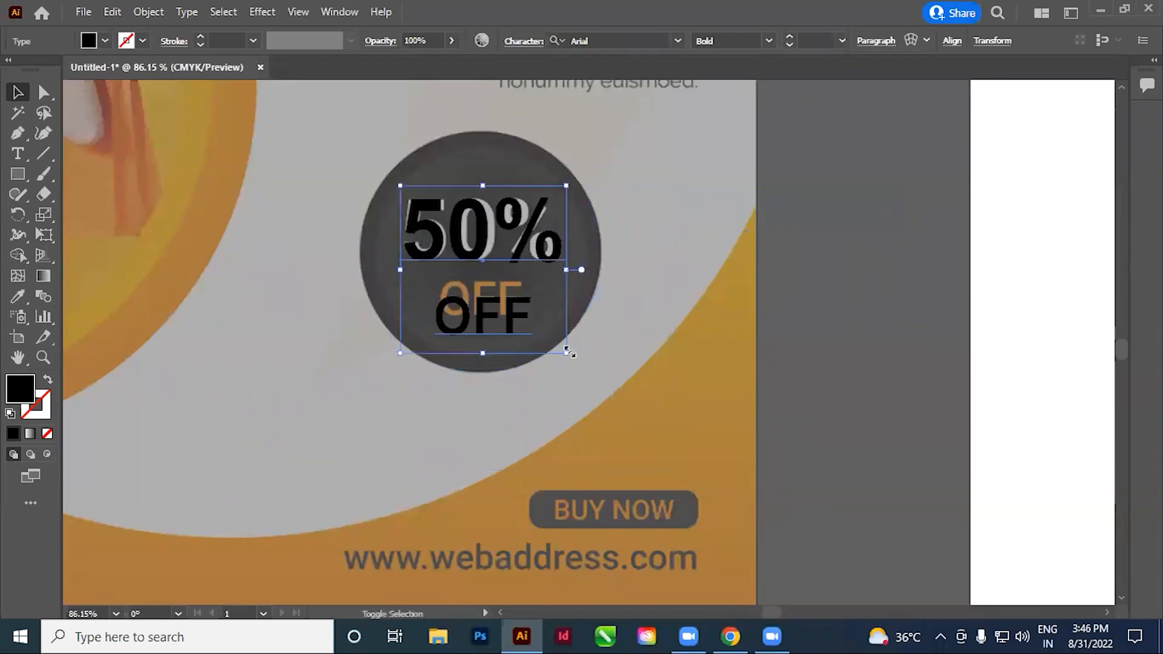
pyautogui.moveTo(568, 352); pyautogui.dragTo(564, 351)
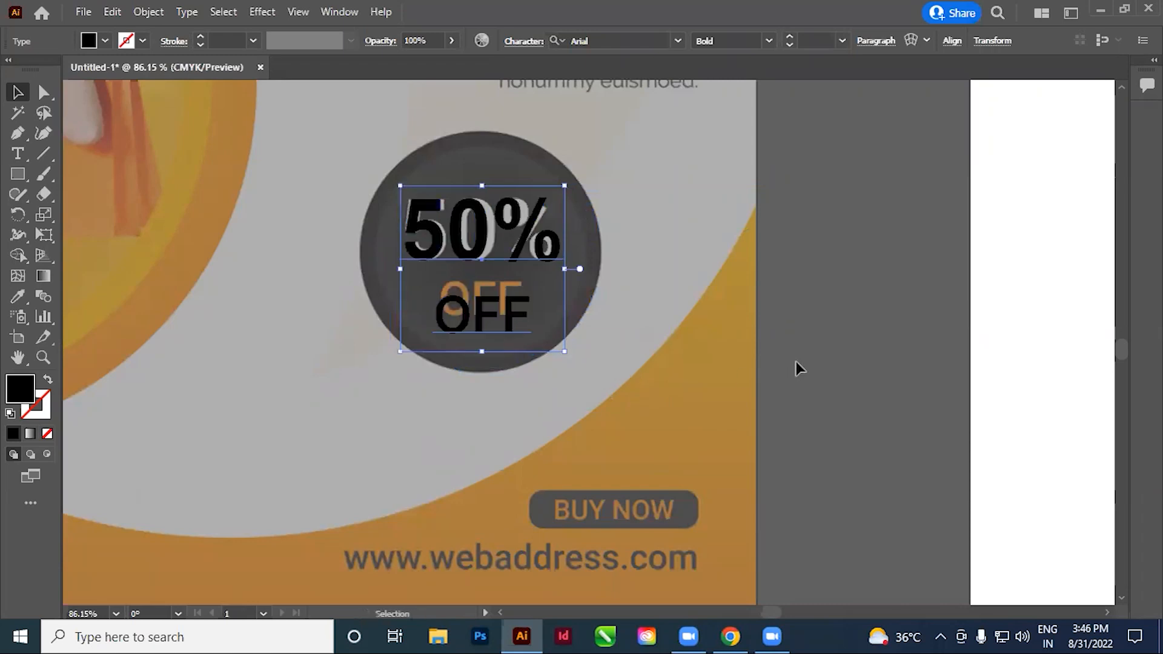
# Move the resized discount text off the dark badge onto the pale area at its lower left
pyautogui.click(797, 364)
pyautogui.moveTo(657, 374); pyautogui.dragTo(699, 410)
pyautogui.moveTo(544, 317); pyautogui.dragTo(314, 432)
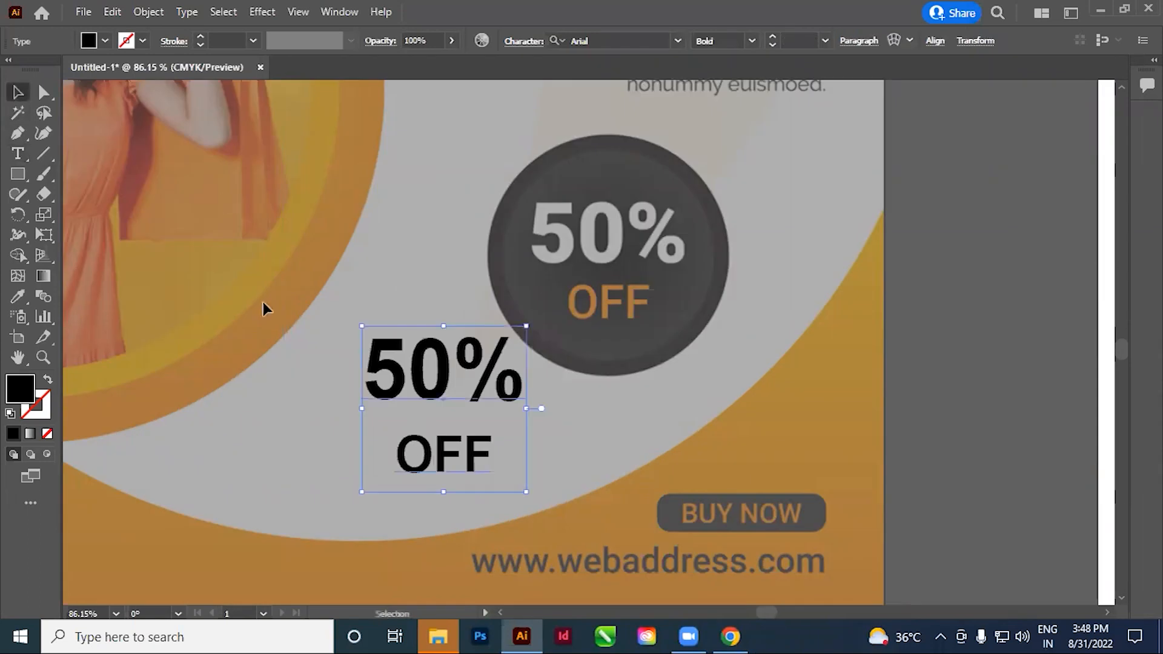
pyautogui.moveTo(479, 428); pyautogui.dragTo(498, 397)
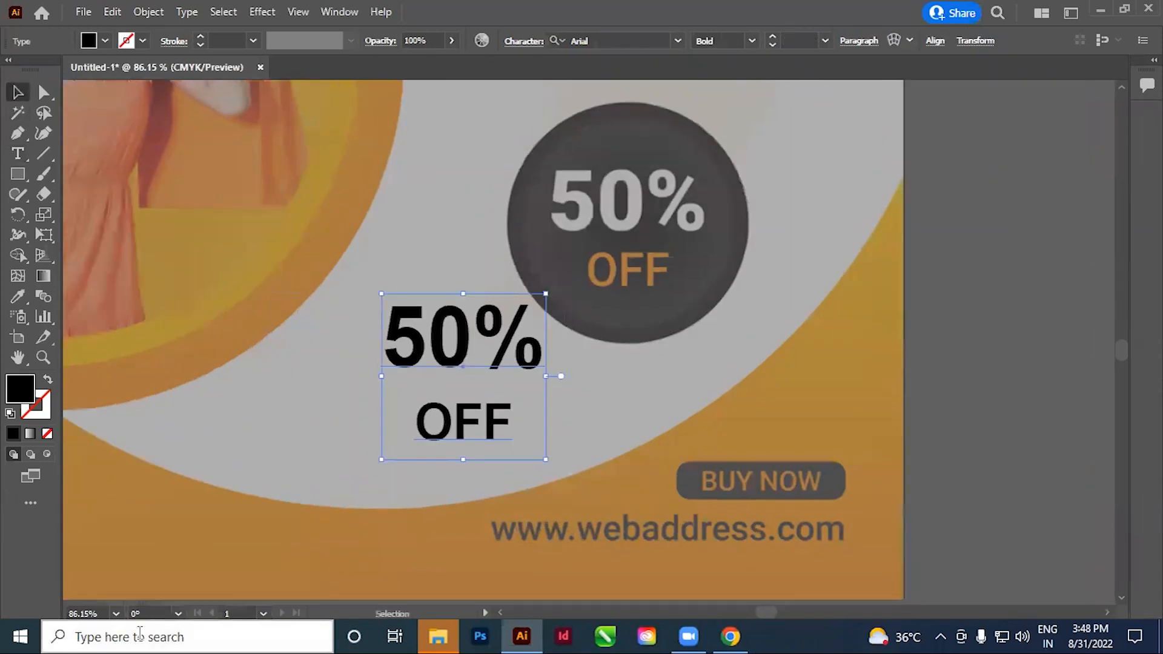
# Search Windows for the Control Panel and open its list of installed fonts
pyautogui.click(139, 633)
pyautogui.write('CONT')
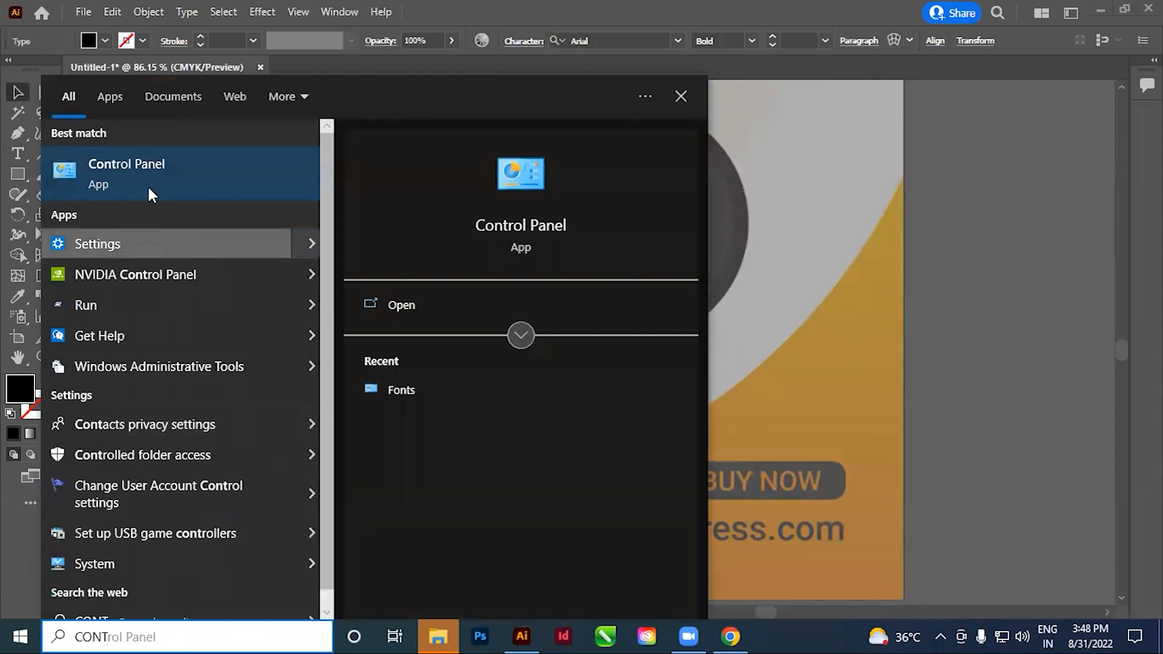
pyautogui.click(126, 175)
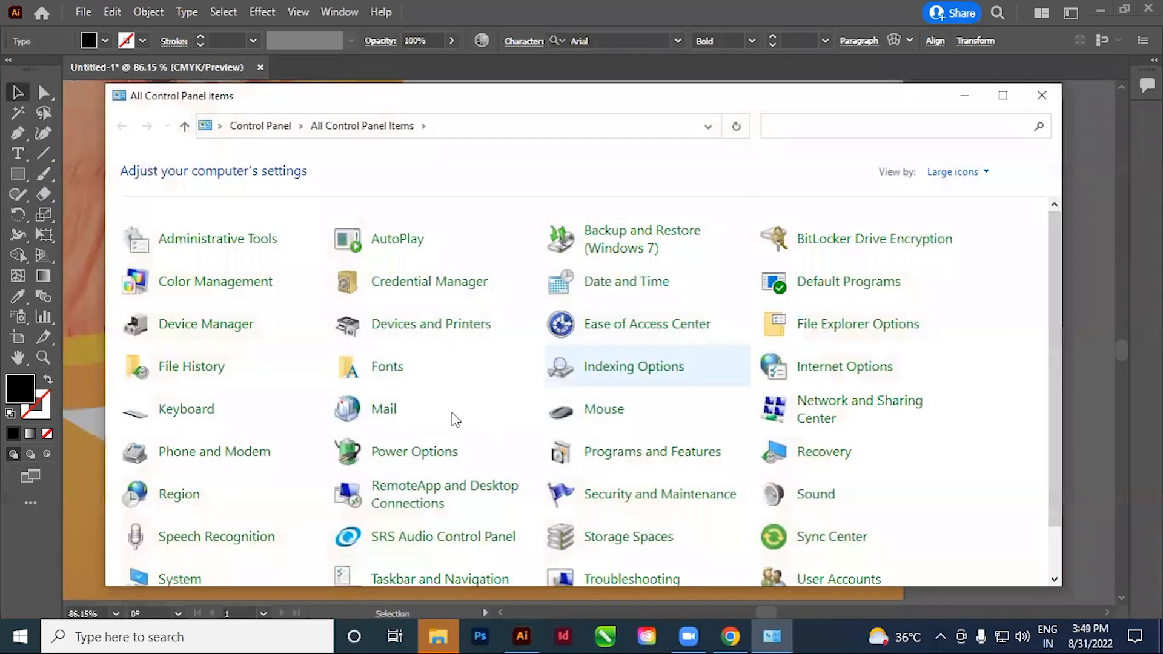
pyautogui.click(389, 373)
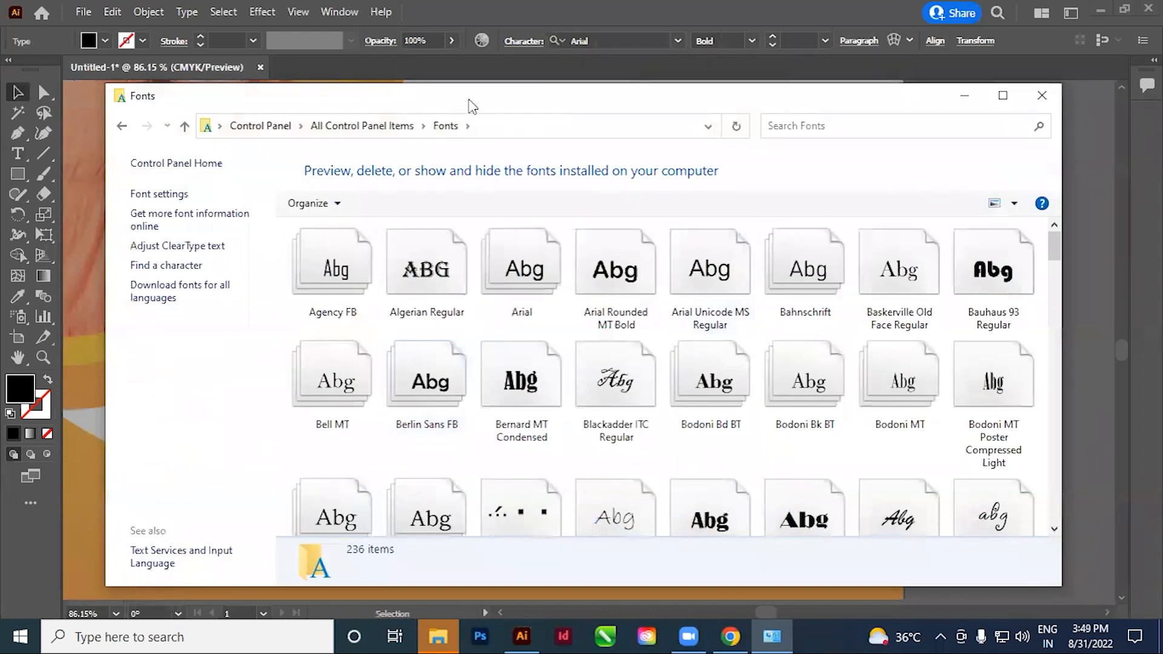
# Select the Arial family in the installed fonts and reposition the window to view its details
pyautogui.moveTo(473, 106); pyautogui.dragTo(524, 186)
pyautogui.click(478, 350)
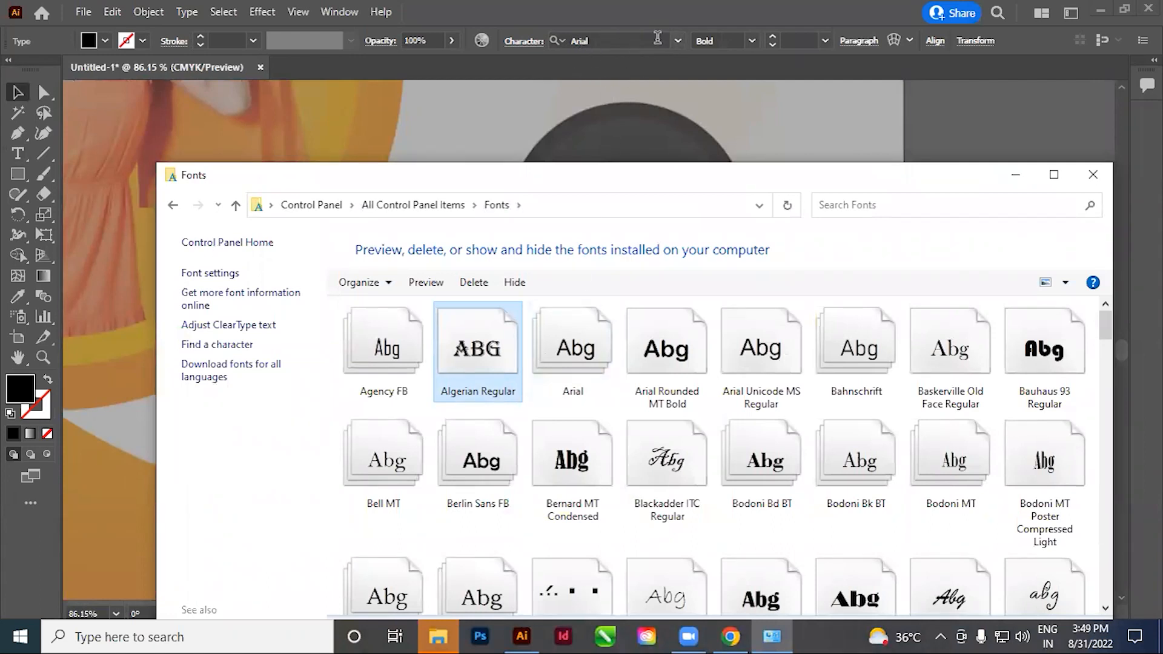
pyautogui.click(567, 368)
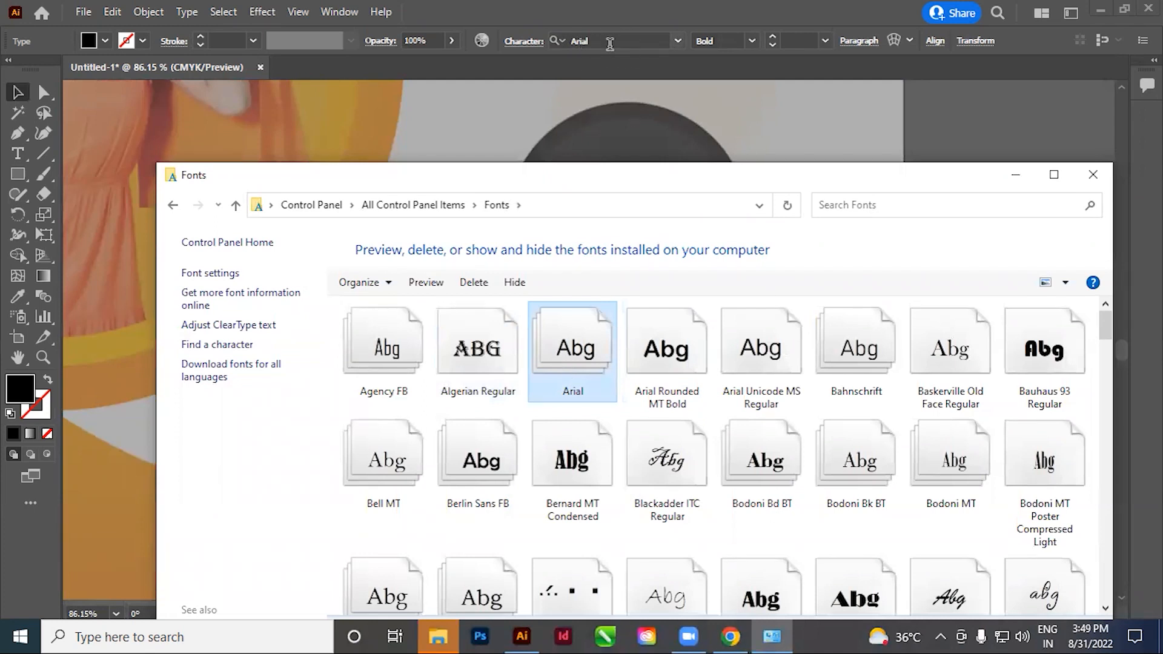
pyautogui.moveTo(643, 167); pyautogui.dragTo(609, 45)
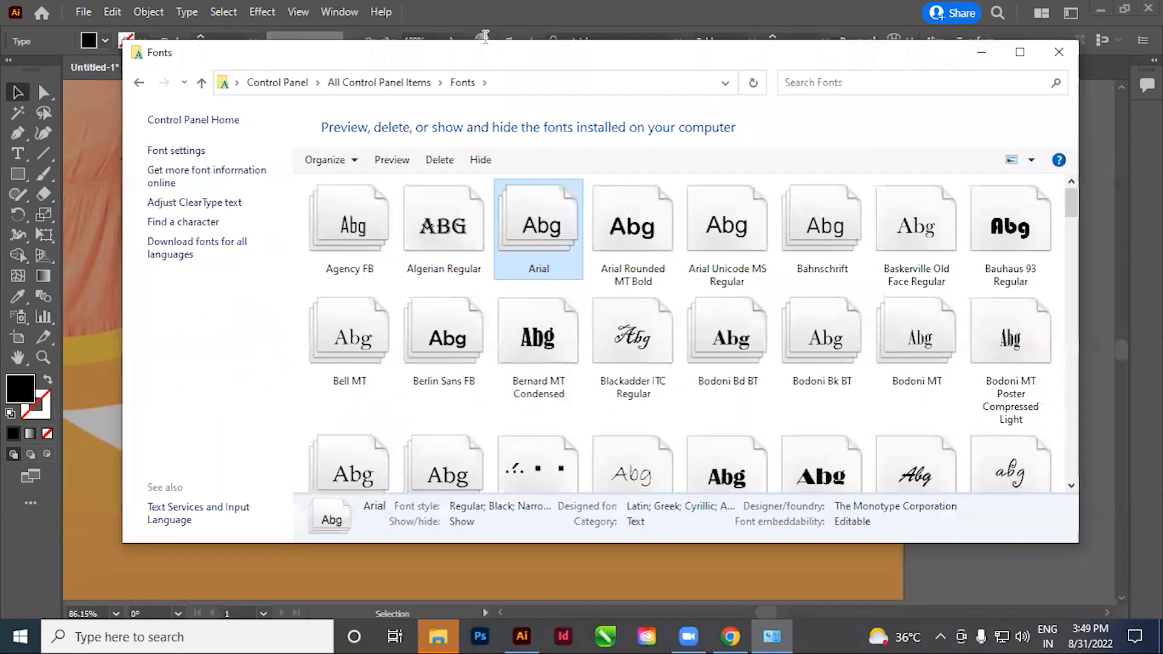
# Switch to Chrome, search Google for "DAFONT" in a new tab and open the dafont.com website
pyautogui.hotkey('alt', 'Tab')
pyautogui.click(842, 14)
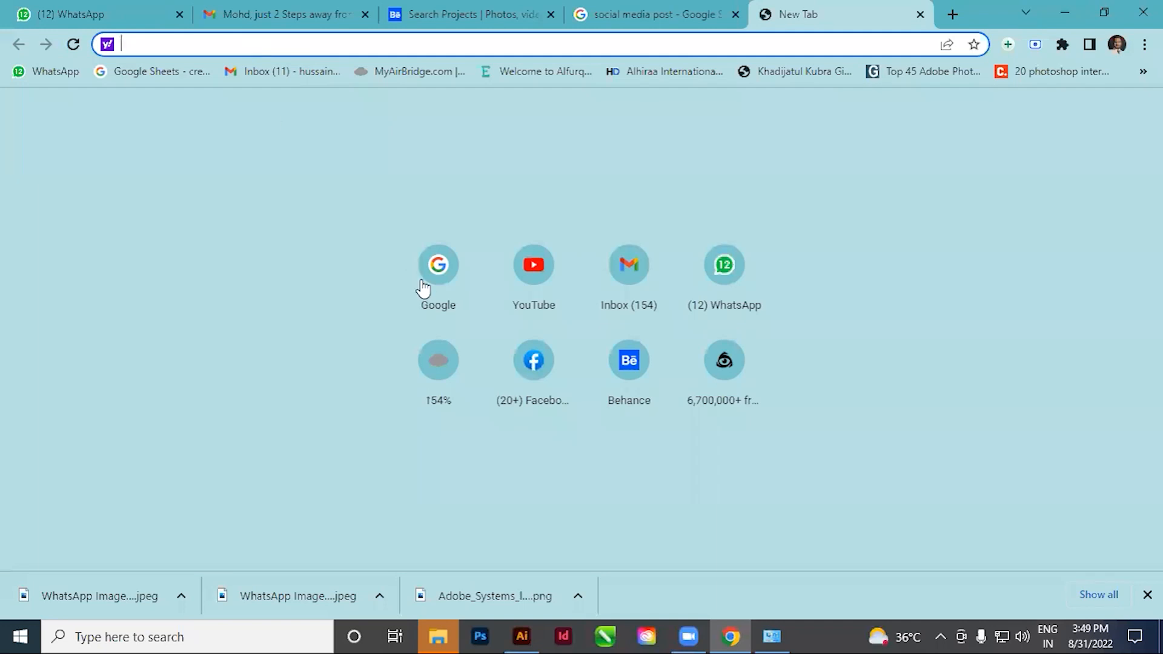
pyautogui.click(437, 269)
pyautogui.click(407, 240)
pyautogui.write('DA')
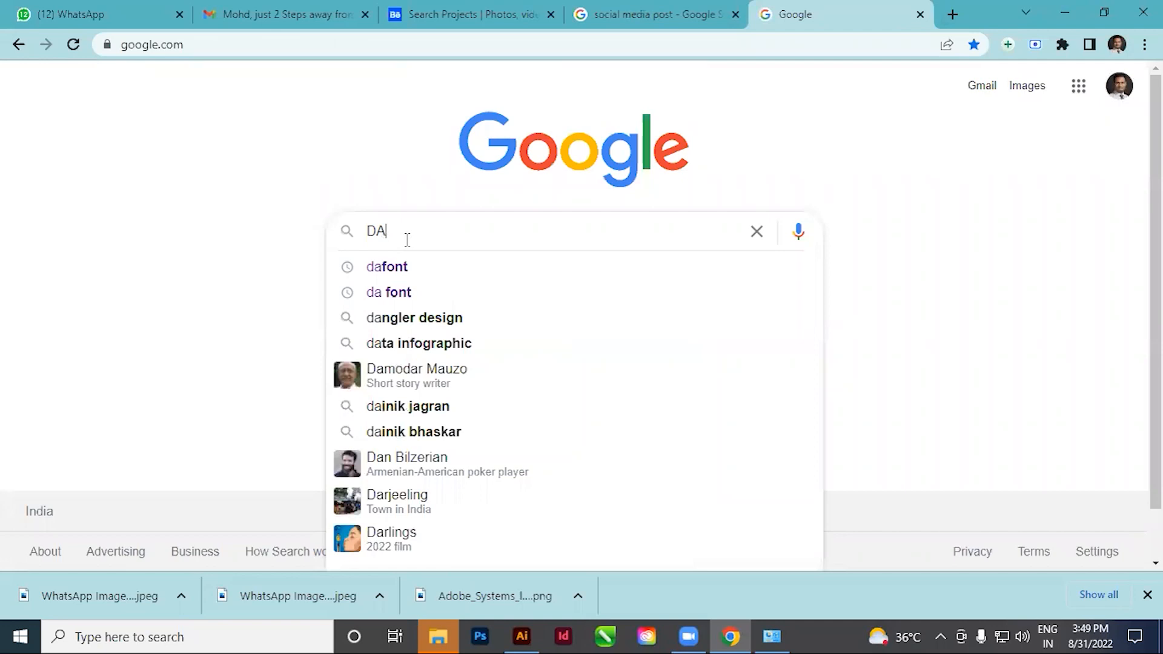
pyautogui.write('FONT')
pyautogui.press('Return')
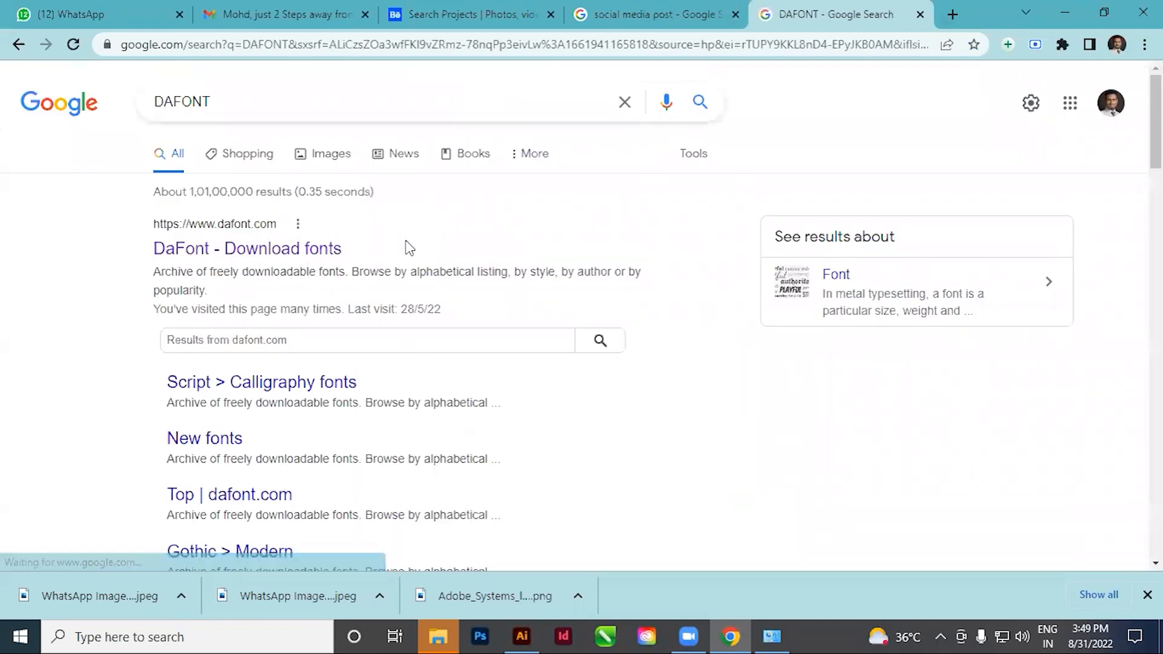
pyautogui.click(236, 230)
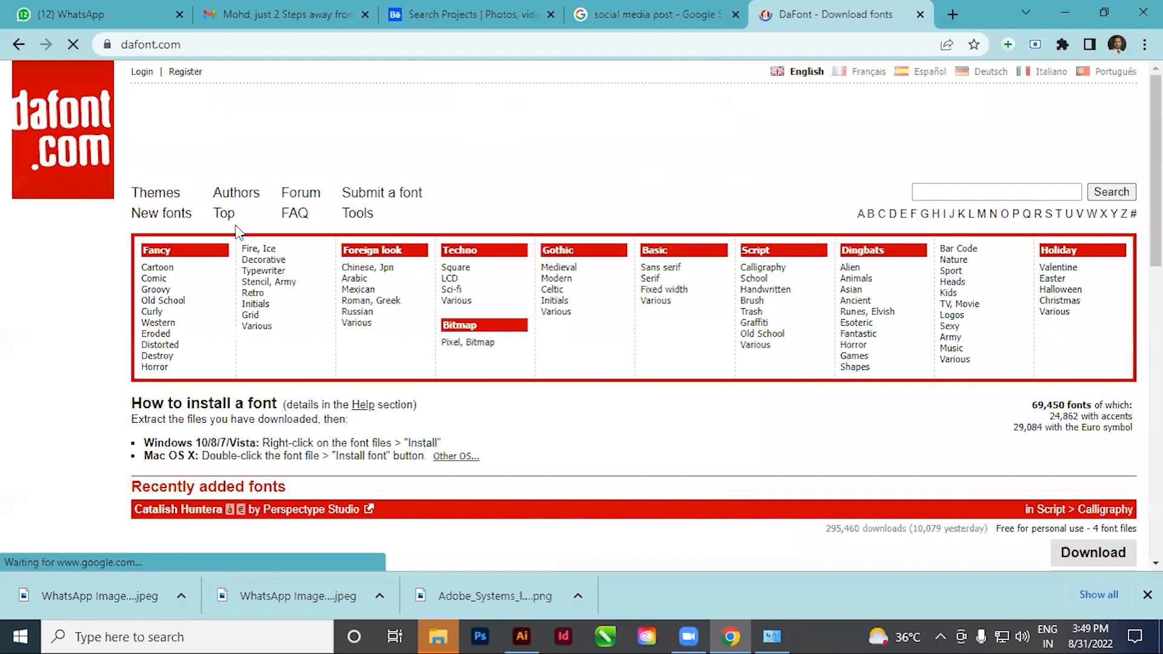
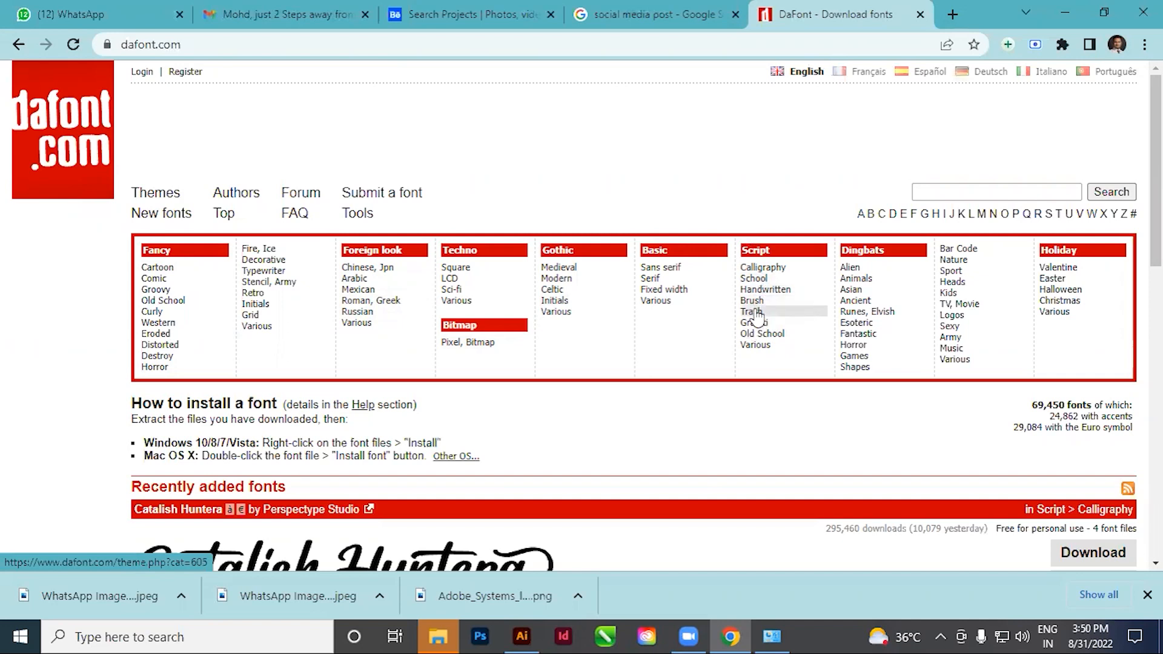
# Open the Script > Calligraphy category on dafont.com and find the Birds of Paradise font in its list
pyautogui.click(770, 270)
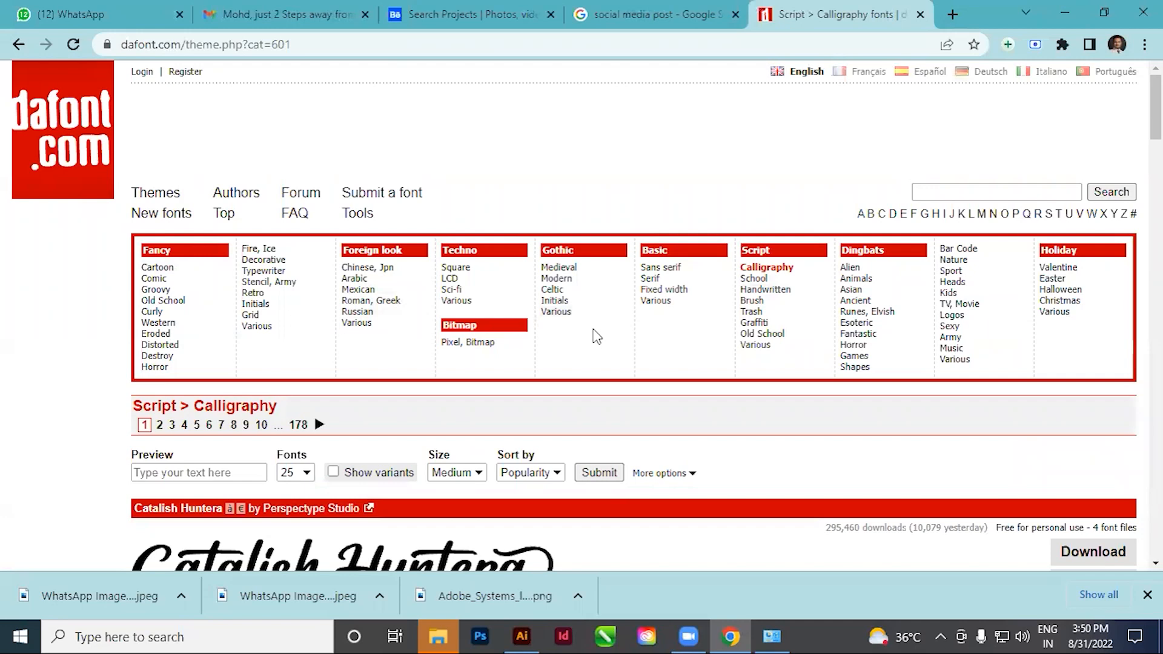
pyautogui.scroll(-7, 591, 333)
pyautogui.scroll(-14, 574, 291)
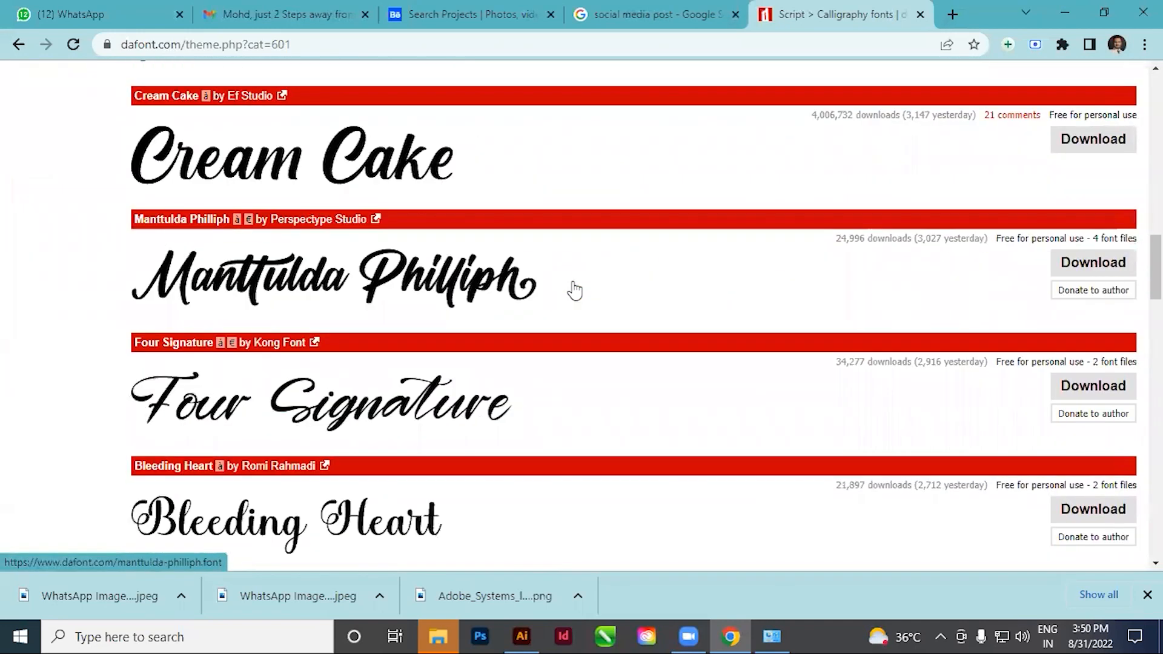
pyautogui.scroll(-9, 574, 291)
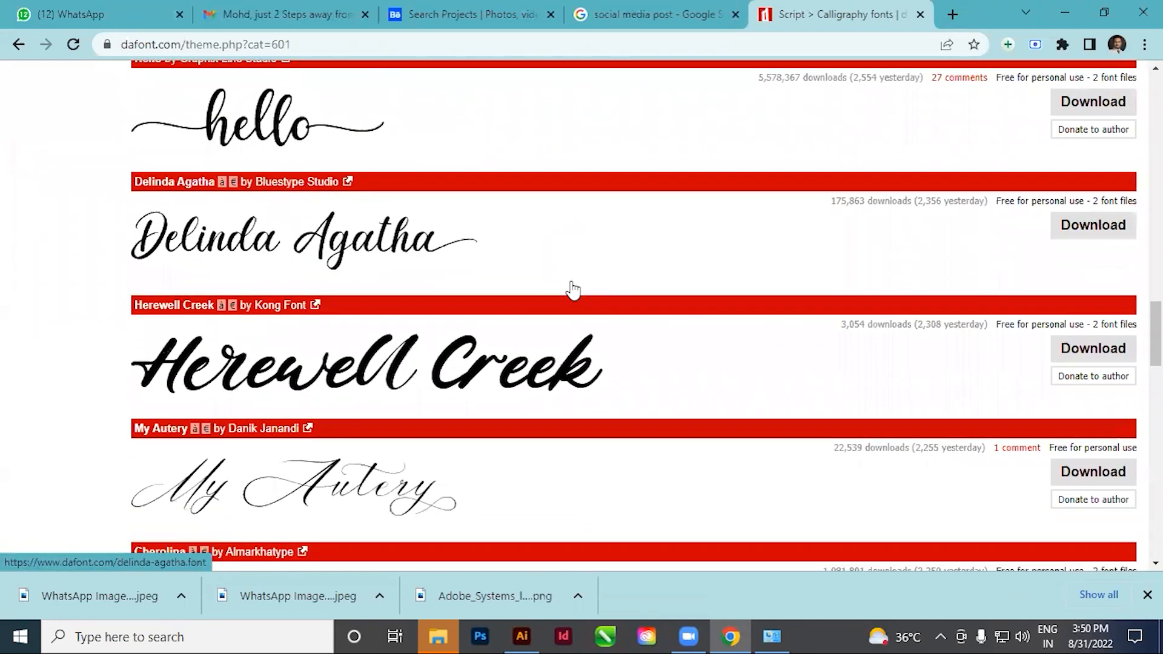
pyautogui.scroll(-14, 573, 290)
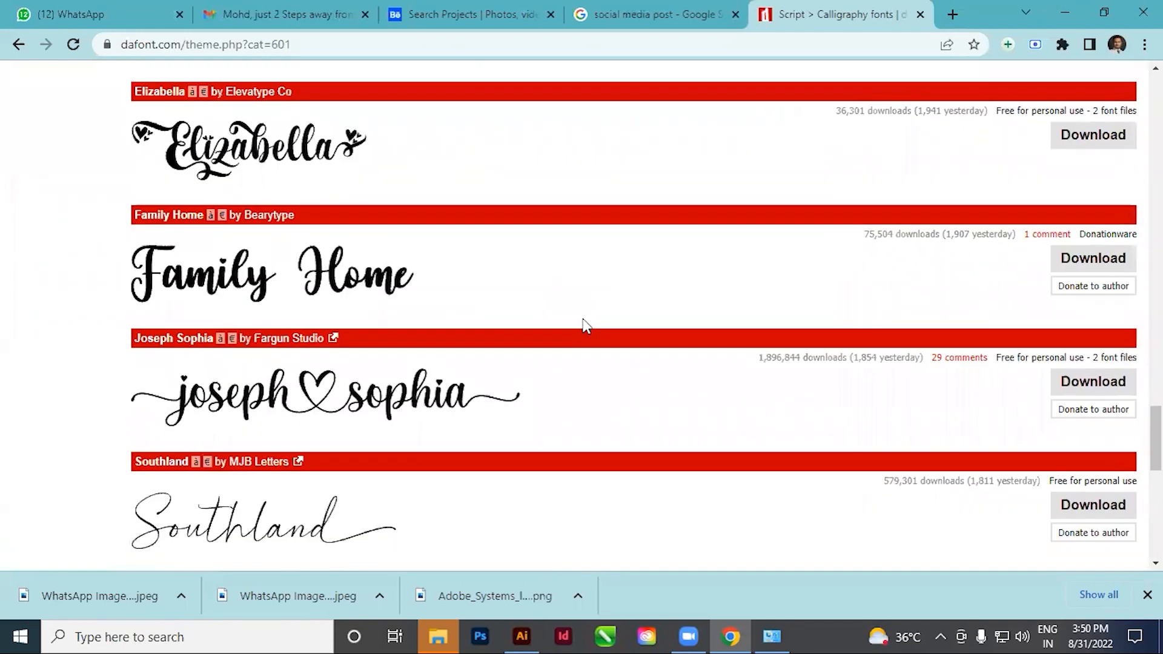
pyautogui.scroll(3, 586, 326)
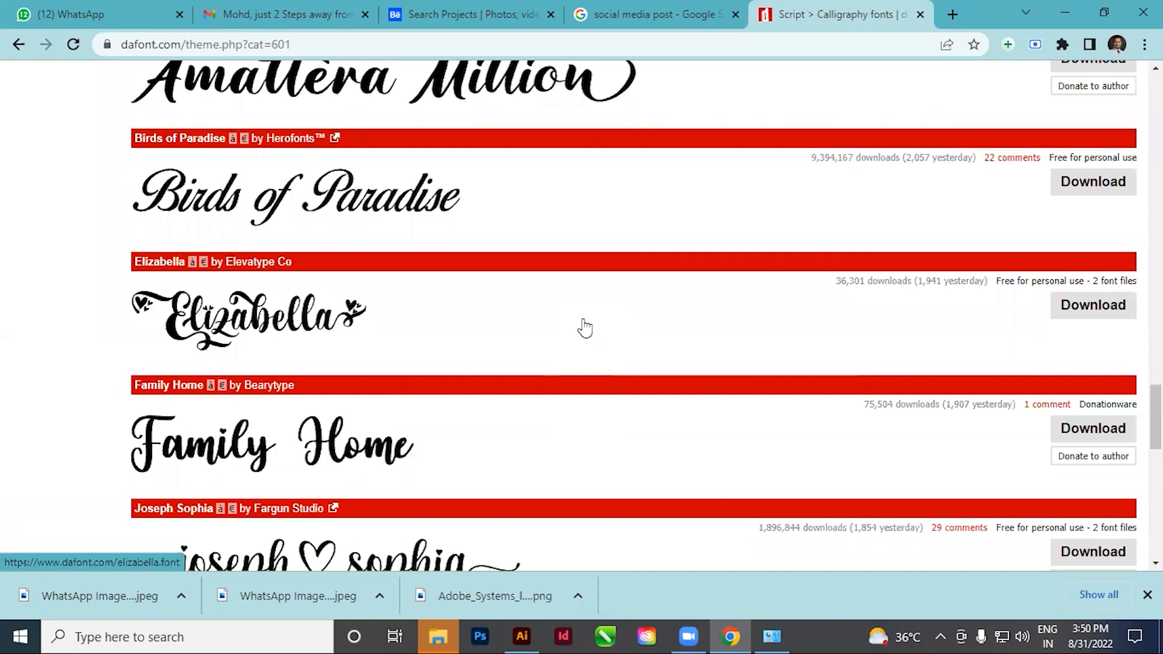
pyautogui.scroll(1, 585, 327)
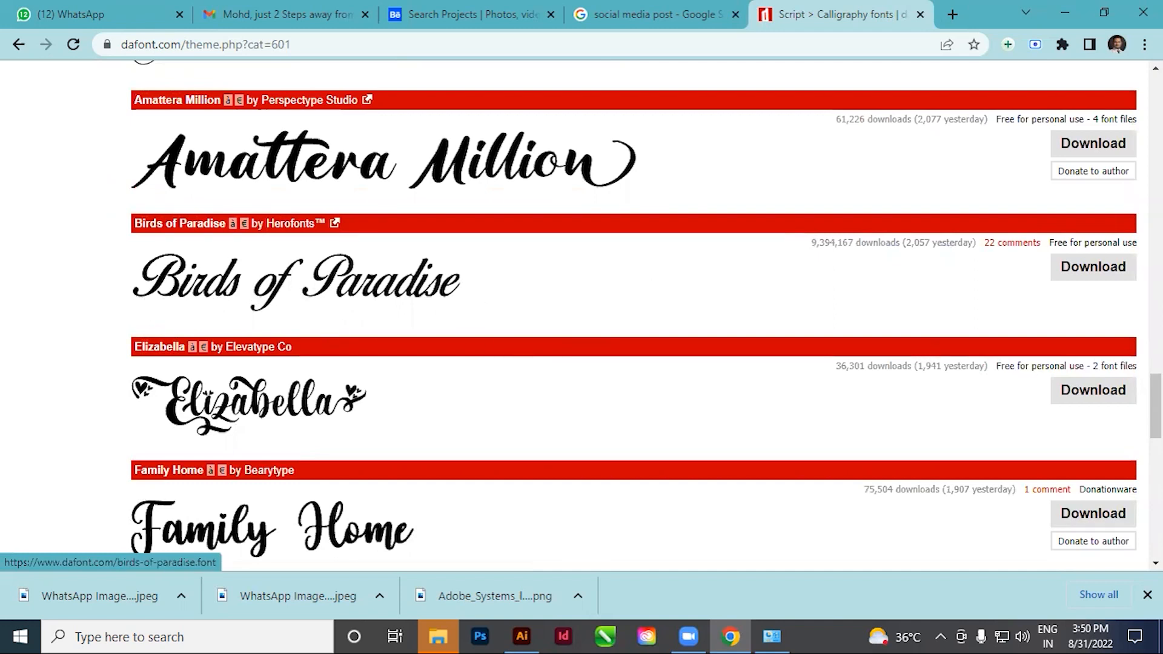
# Download the Birds of Paradise font and save it to the Desktop as birds_of_paradise
pyautogui.click(1100, 274)
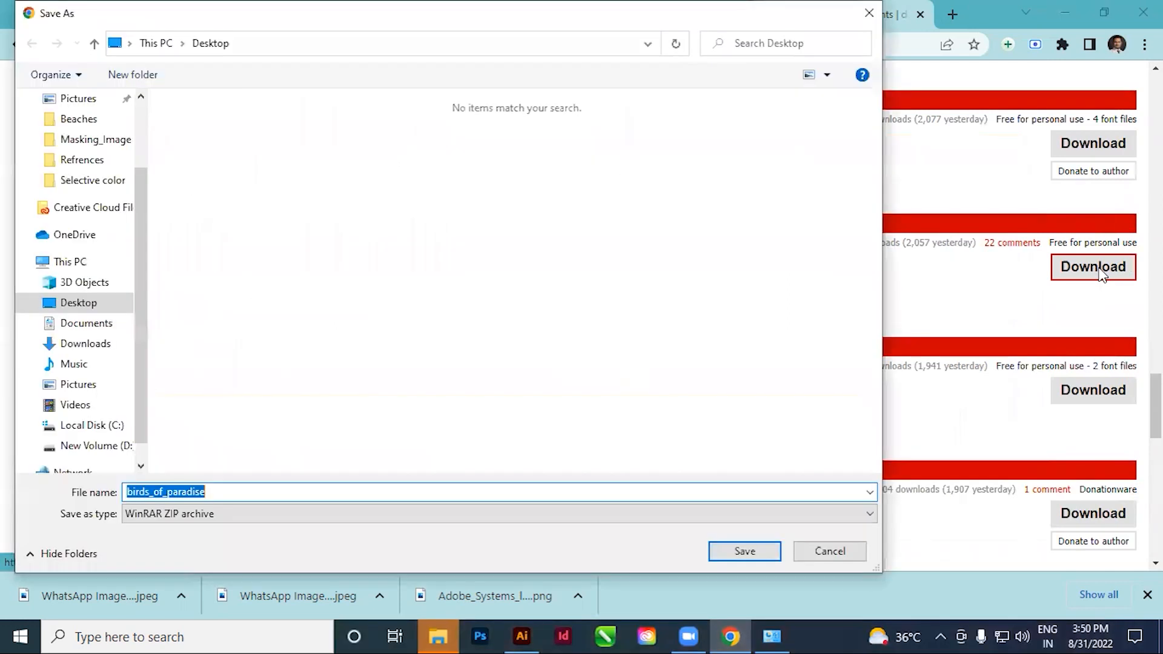
pyautogui.click(77, 303)
pyautogui.click(294, 491)
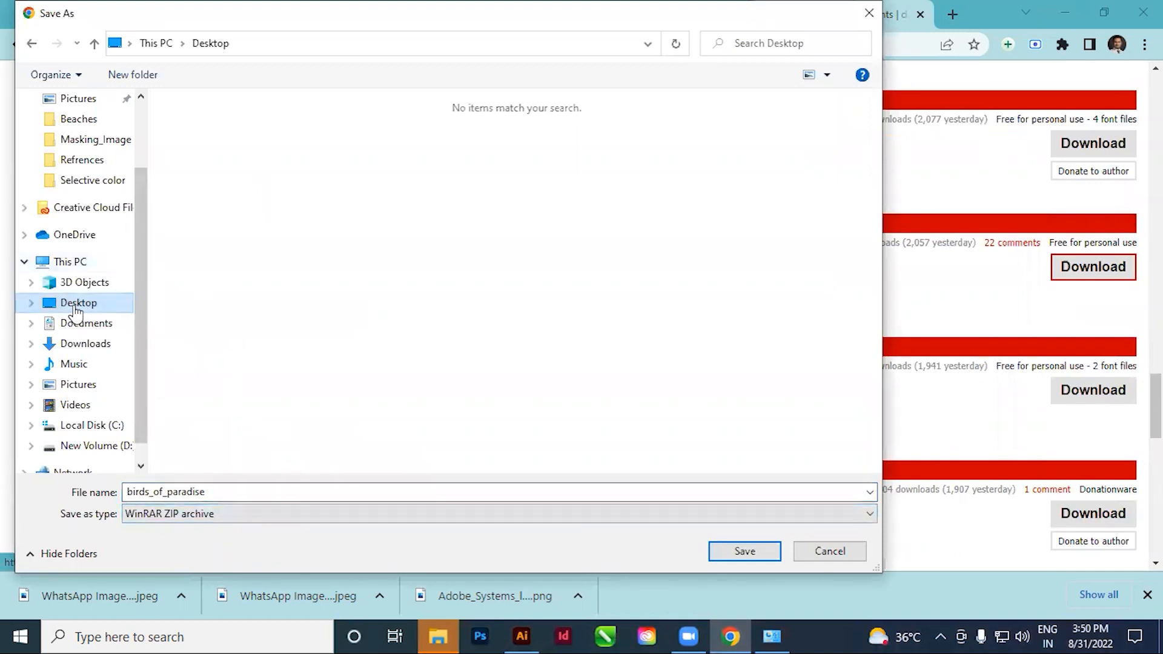
pyautogui.click(745, 550)
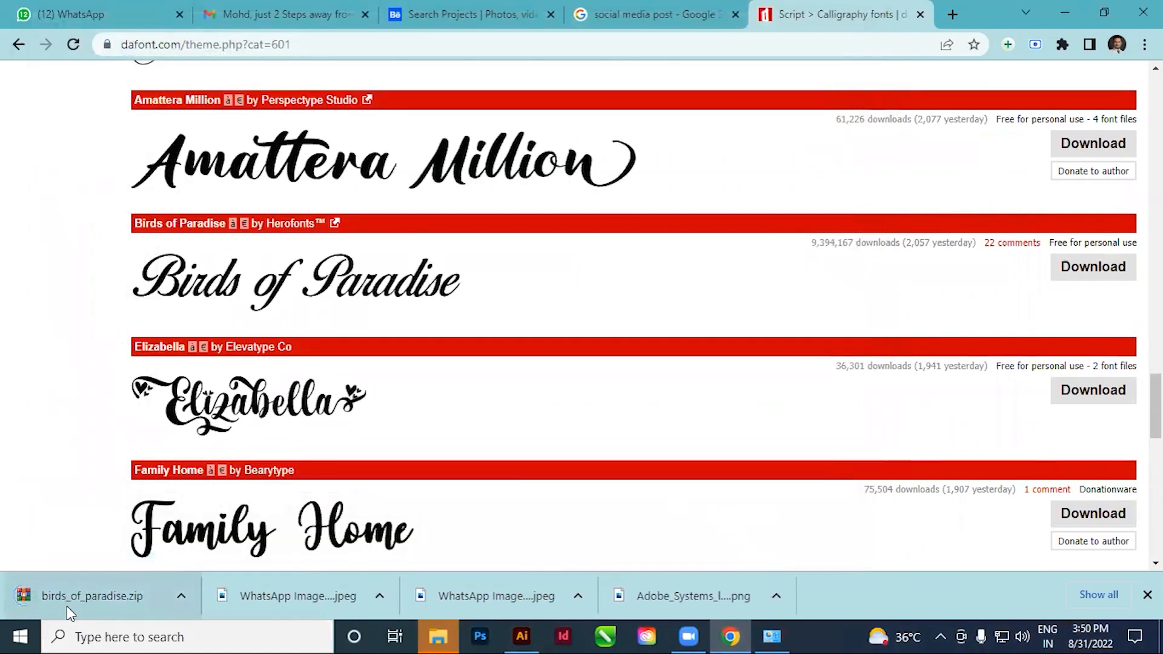
# Minimize the open windows to reveal the desktop and move the birds_of_paradise archive to an empty area
pyautogui.click(1067, 11)
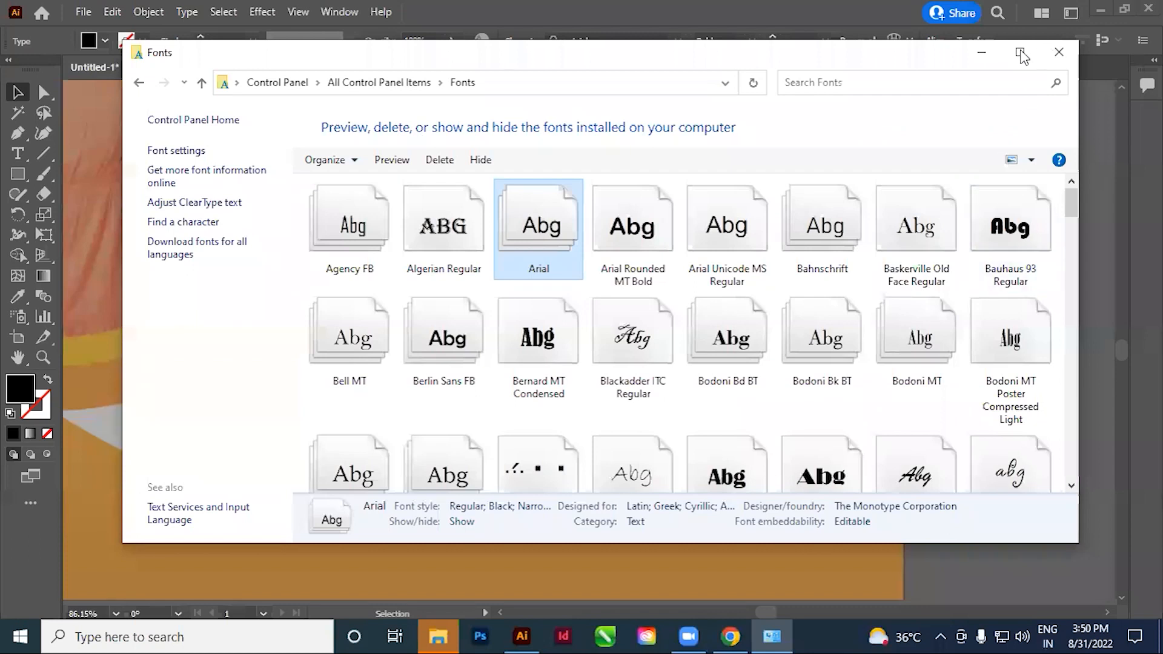
pyautogui.click(981, 52)
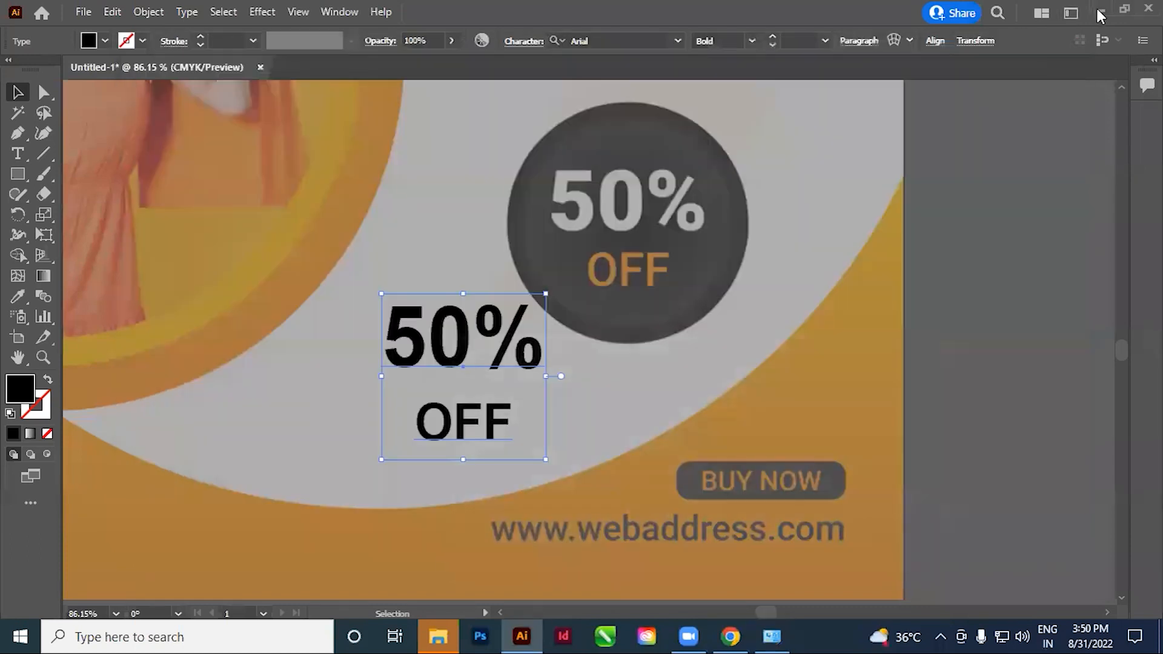
pyautogui.click(1100, 11)
pyautogui.moveTo(606, 122); pyautogui.dragTo(1014, 169)
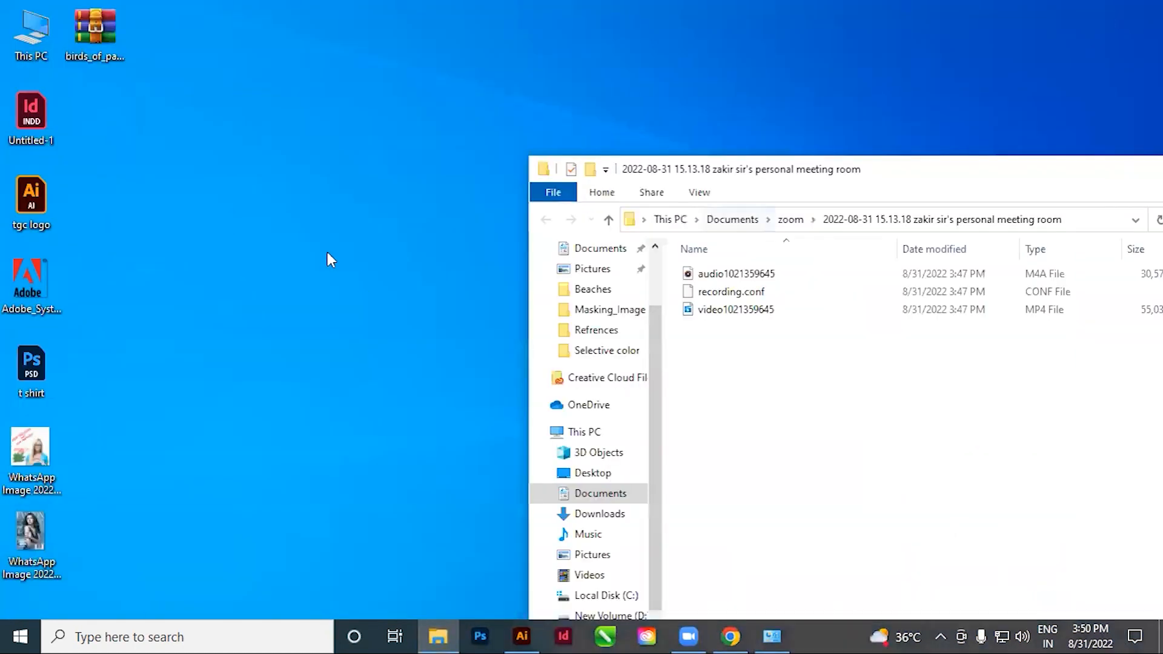
pyautogui.moveTo(103, 42); pyautogui.dragTo(230, 214)
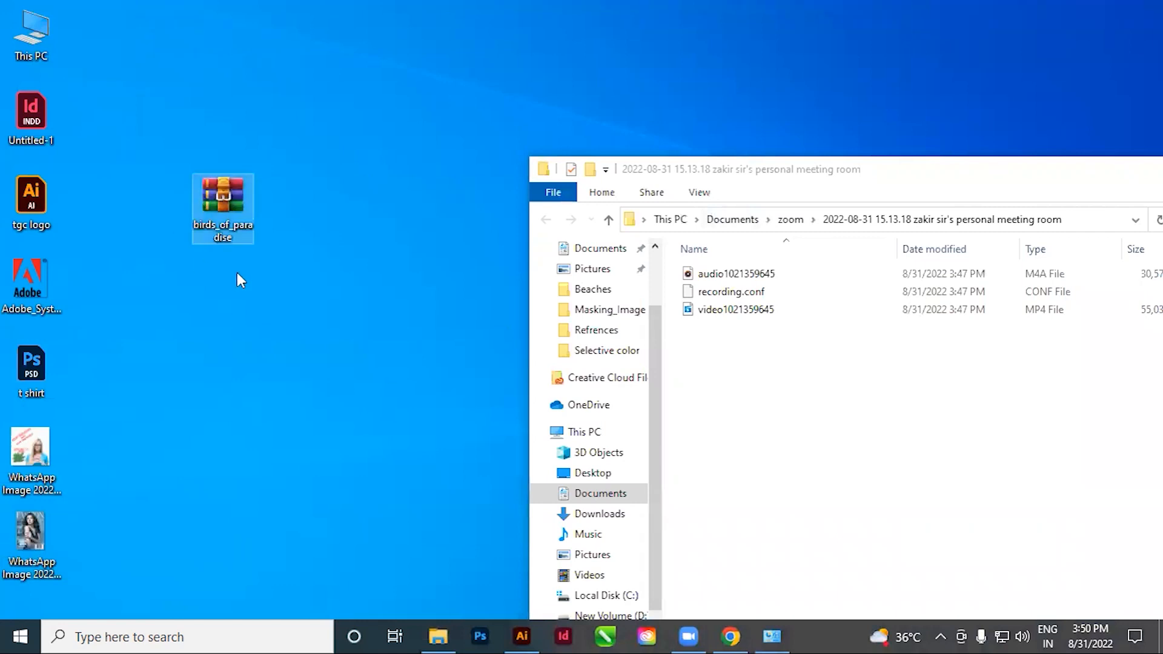
# Open the birds_of_paradise archive and preview the Birds of Paradise TrueType font file inside it
pyautogui.doubleClick(226, 206)
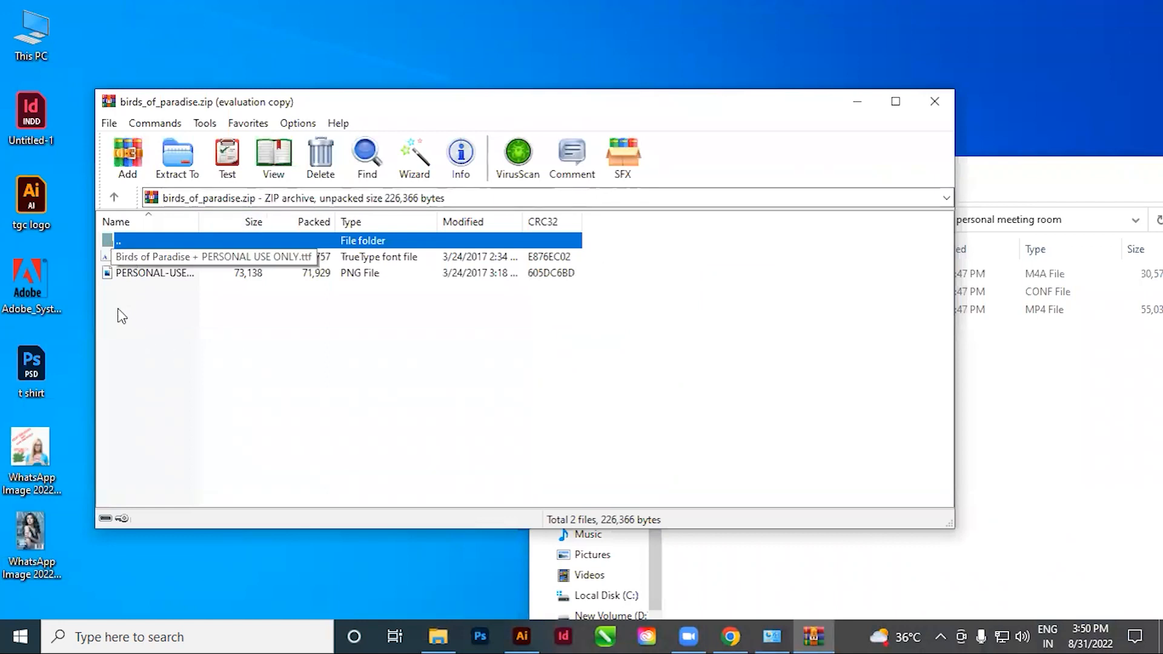
pyautogui.click(115, 273)
pyautogui.doubleClick(112, 257)
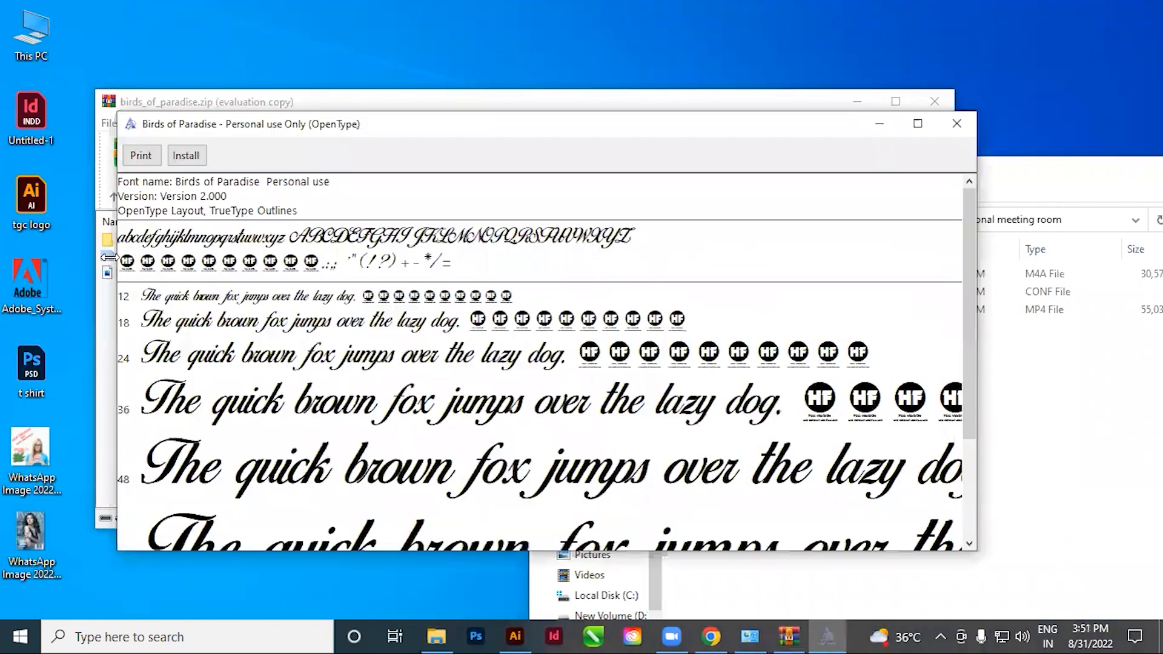
pyautogui.moveTo(241, 123); pyautogui.dragTo(391, 153)
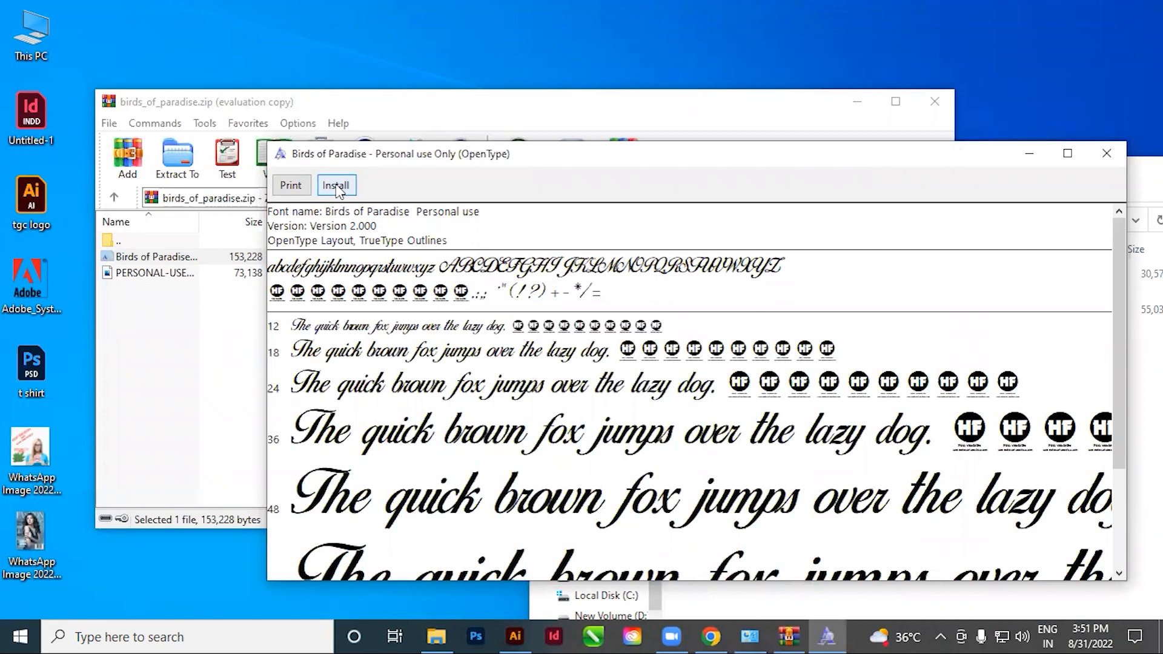
pyautogui.moveTo(536, 163); pyautogui.dragTo(392, 190)
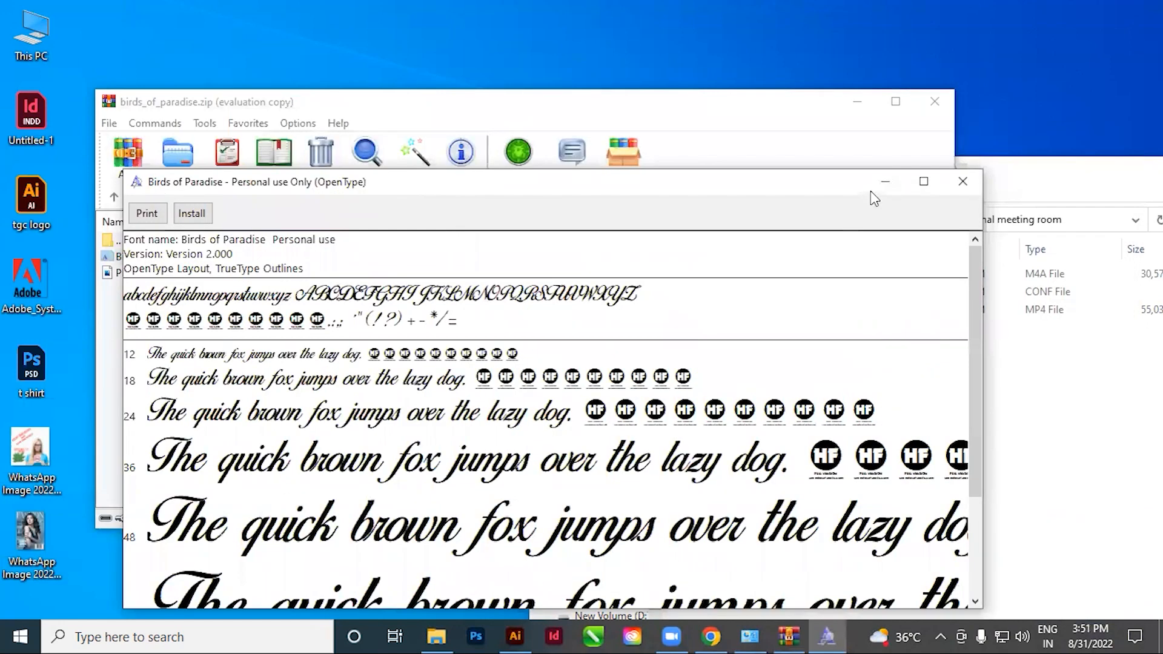
pyautogui.click(963, 181)
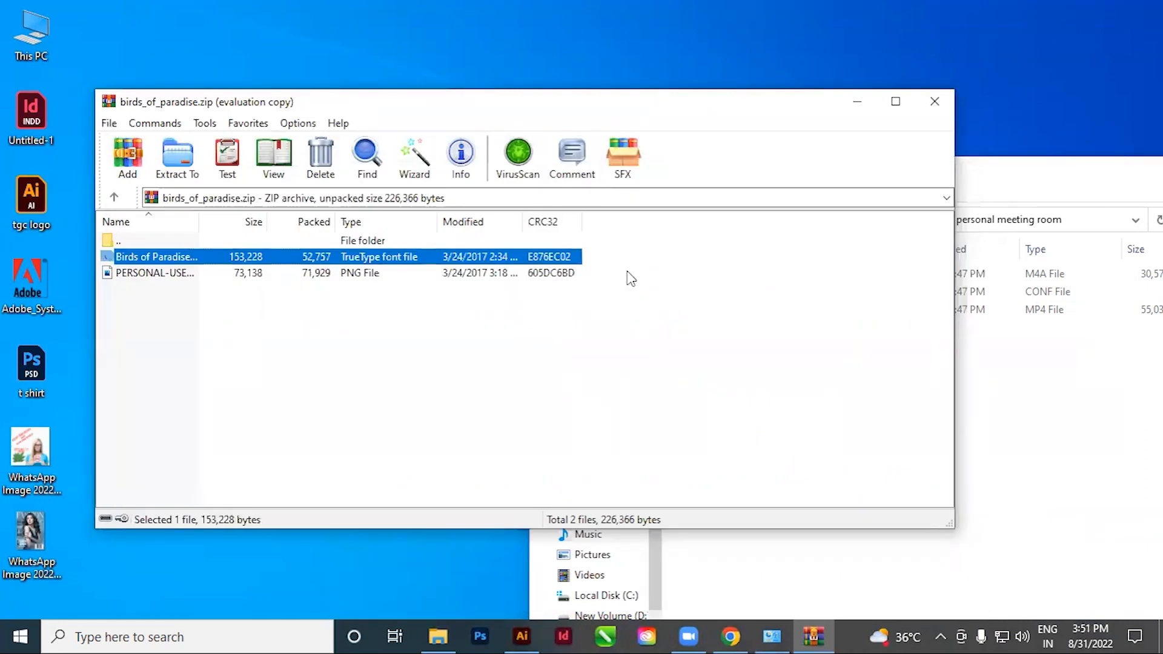
# Switch to the Control Panel's installed fonts window and paste the Birds of Paradise font file there
pyautogui.moveTo(718, 103); pyautogui.dragTo(701, 38)
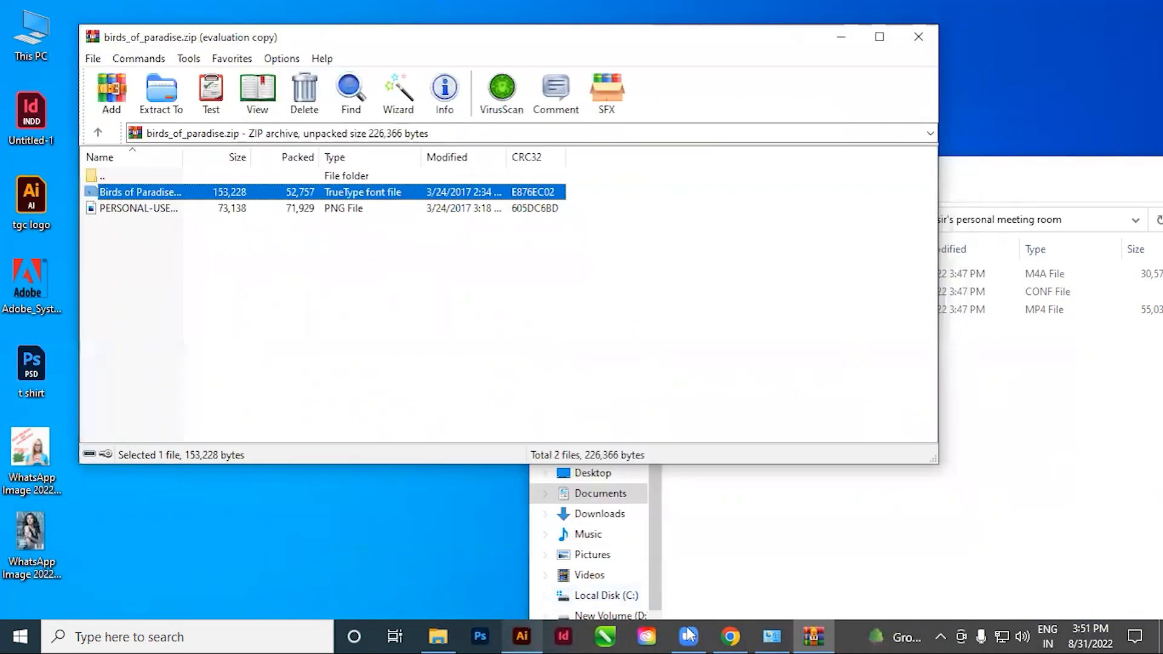
pyautogui.click(773, 634)
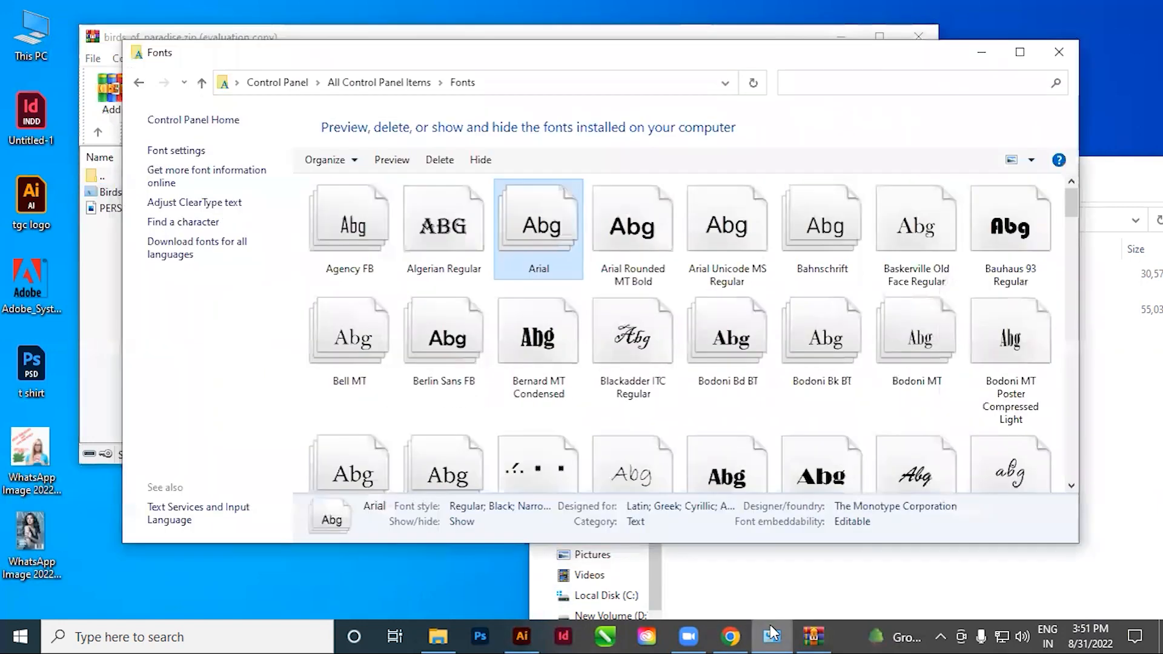
pyautogui.click(545, 350)
pyautogui.hotkey('ctrl', 'v')
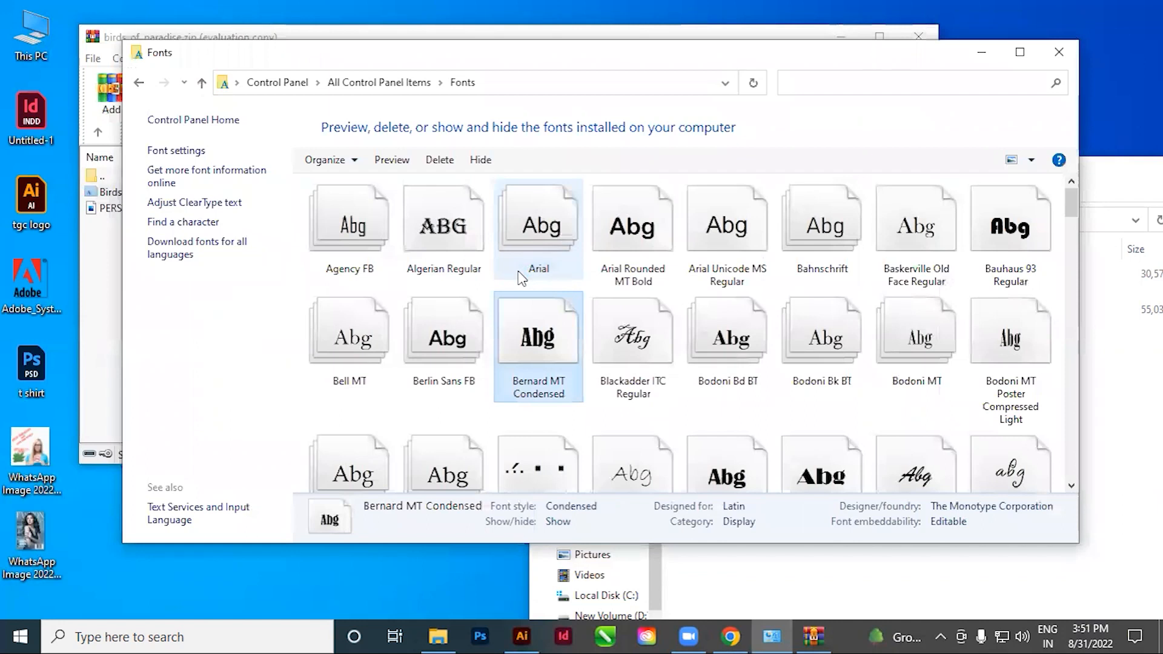
# Switch to Illustrator, duplicate the black 50% OFF text beside the original and set the copy in Birds of Paradise - Personal use Only
pyautogui.click(522, 633)
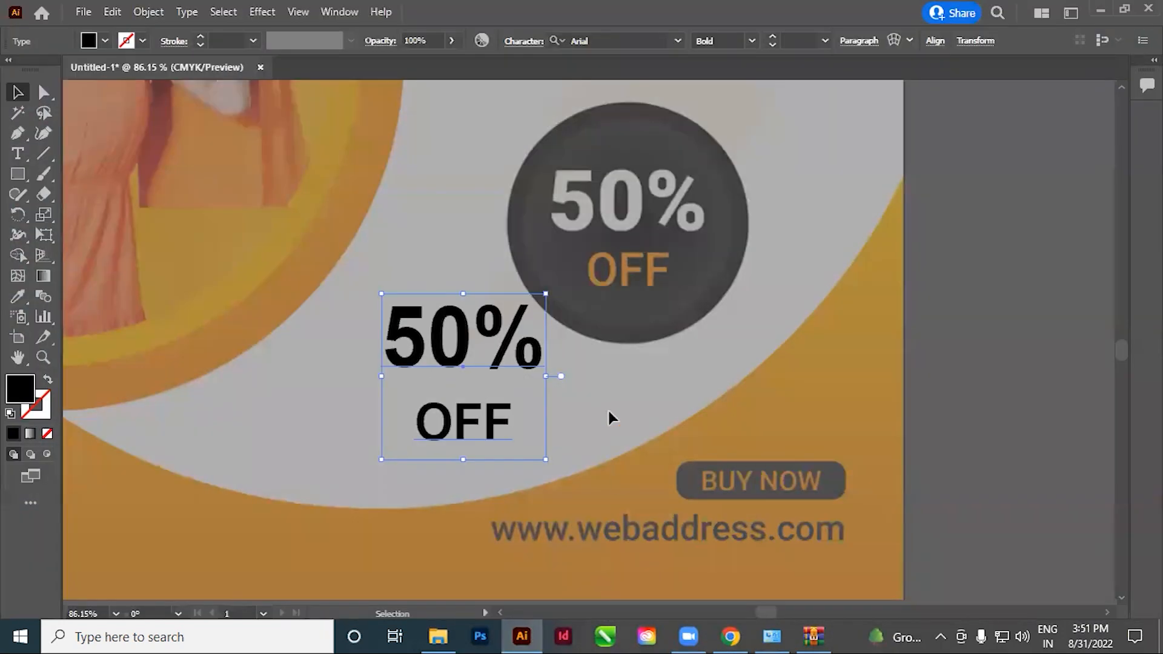
pyautogui.keyDown('alt'); pyautogui.moveTo(467, 368); pyautogui.dragTo(575, 403); pyautogui.keyUp('alt')
pyautogui.click(18, 153)
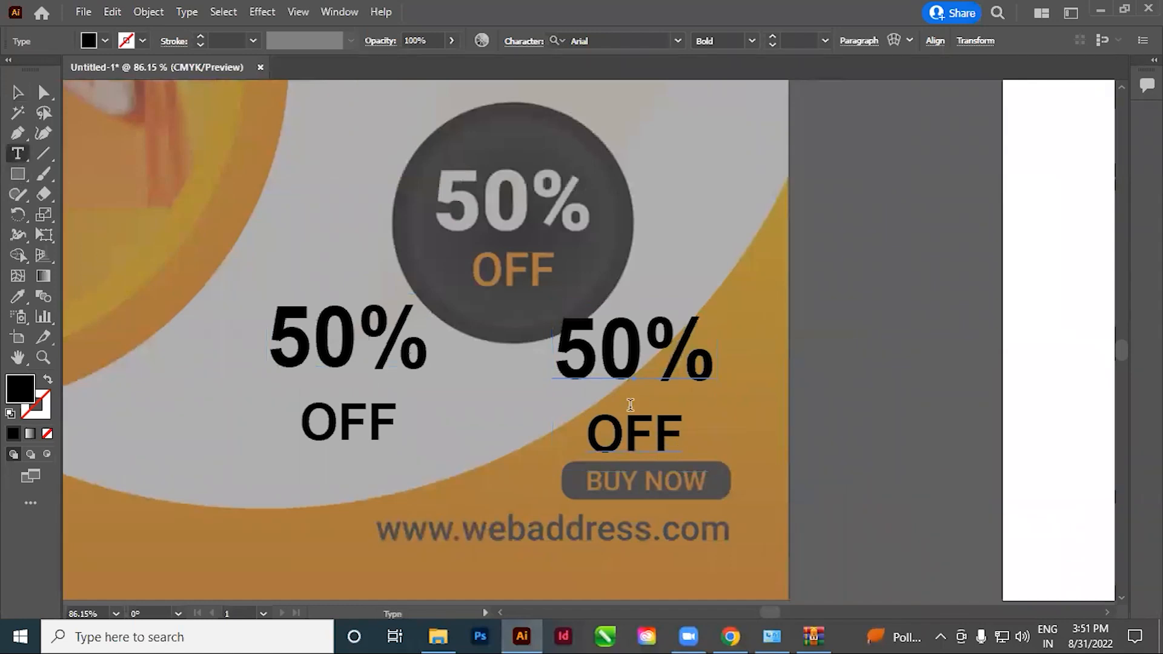
pyautogui.click(631, 409)
pyautogui.hotkey('ctrl', 'a')
pyautogui.click(594, 42)
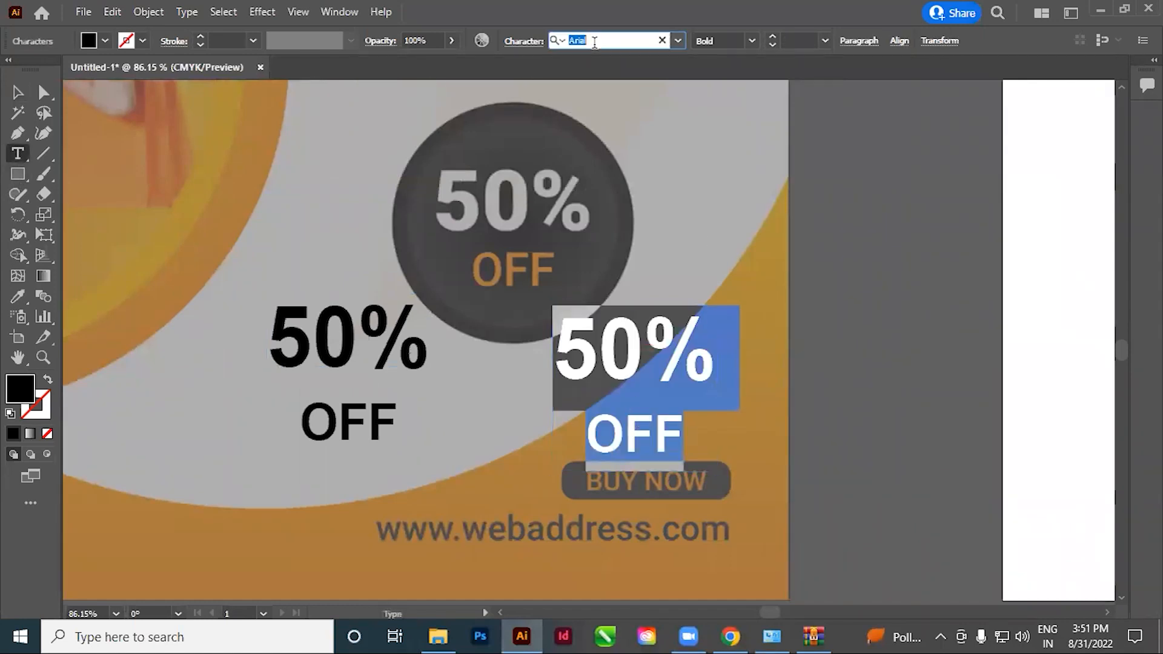
pyautogui.write('BIR')
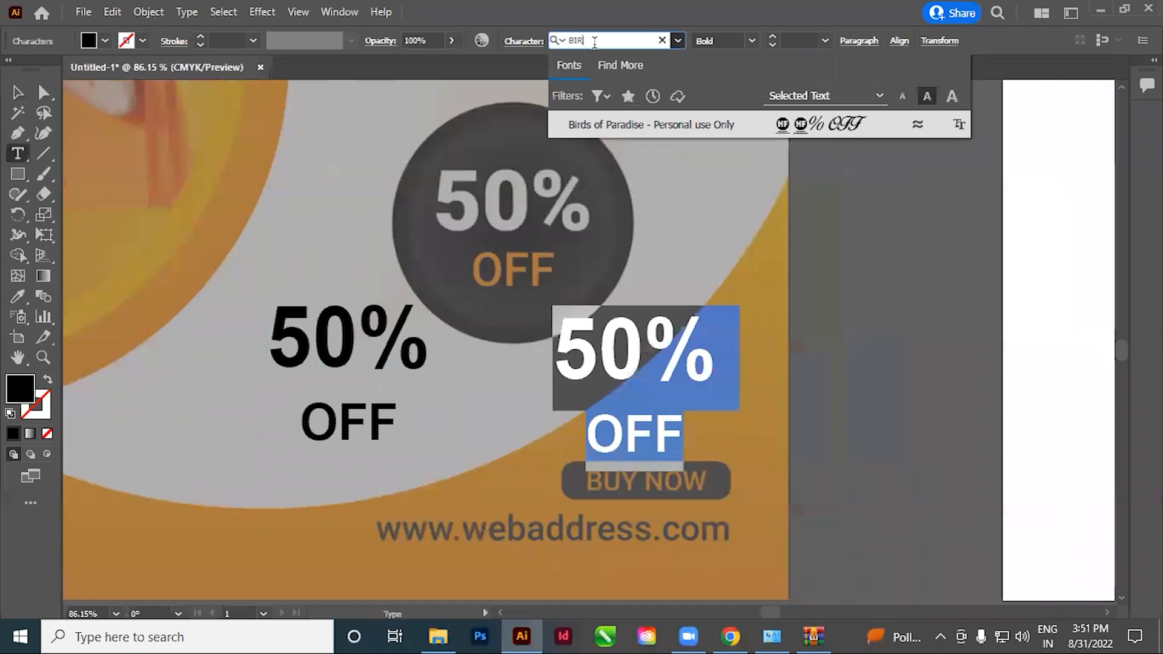
pyautogui.click(624, 125)
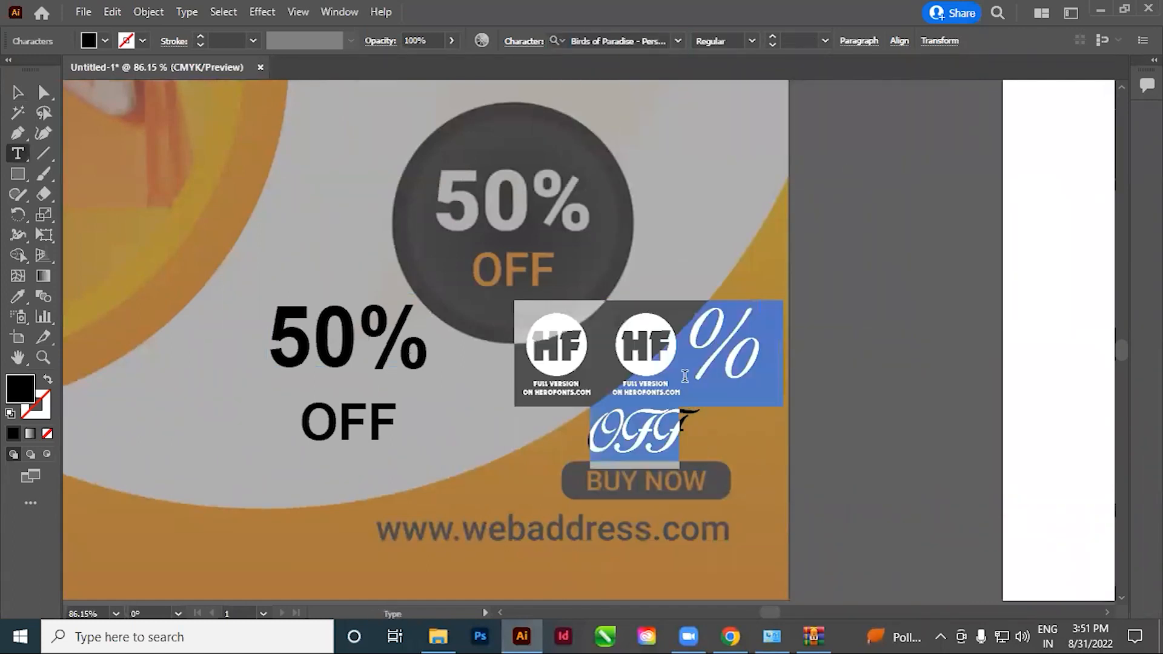
# Replace the copied text with "Birds of paradise" to try out the font, and delete this test text
pyautogui.write('Bird')
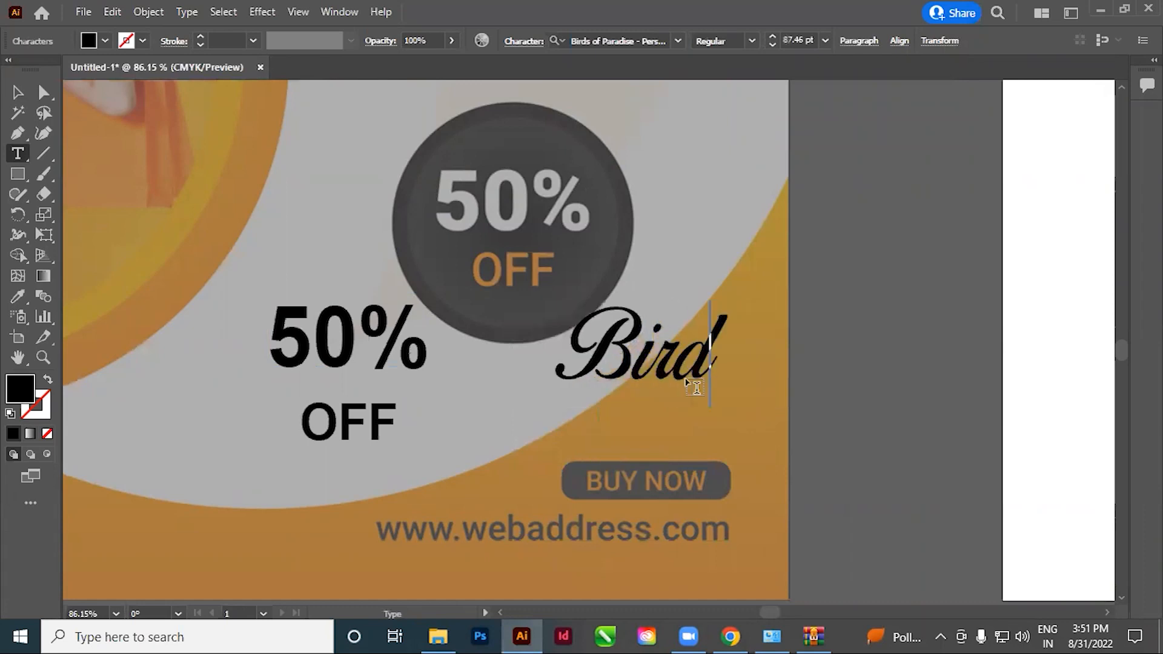
pyautogui.write('s of')
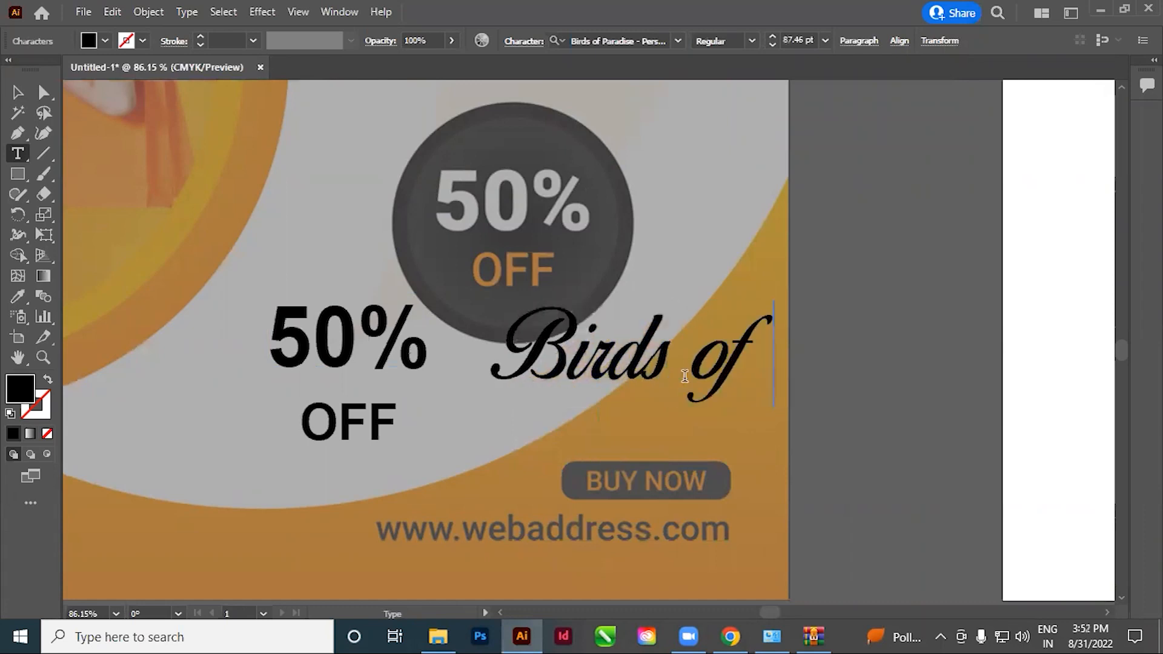
pyautogui.write(' paradise')
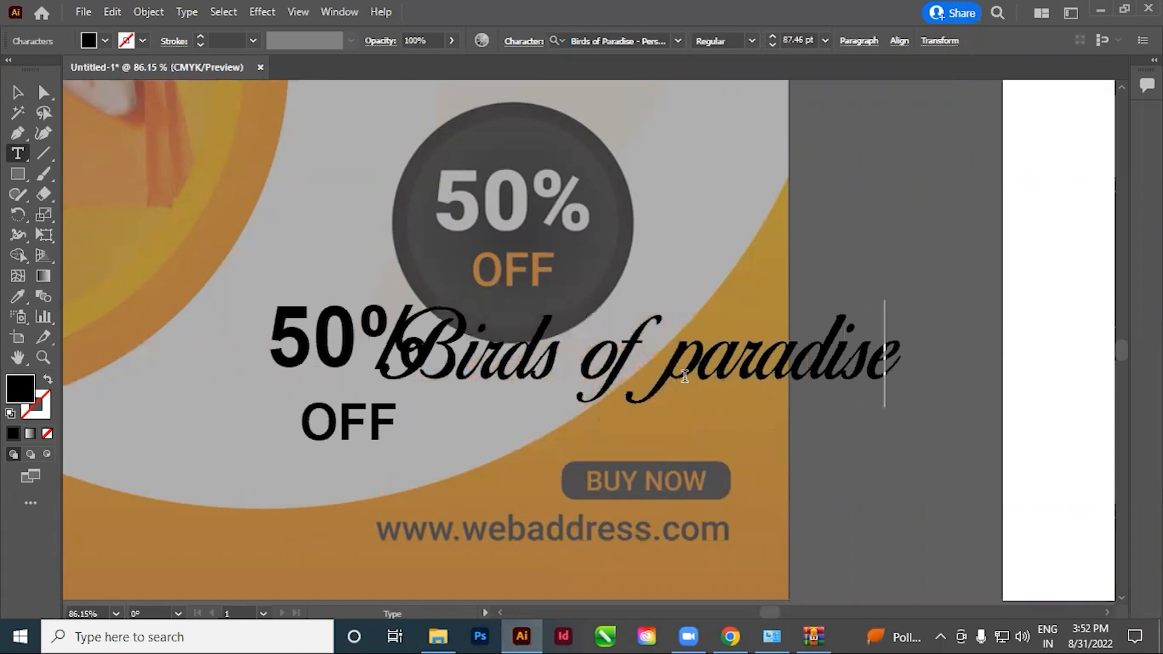
pyautogui.click(17, 92)
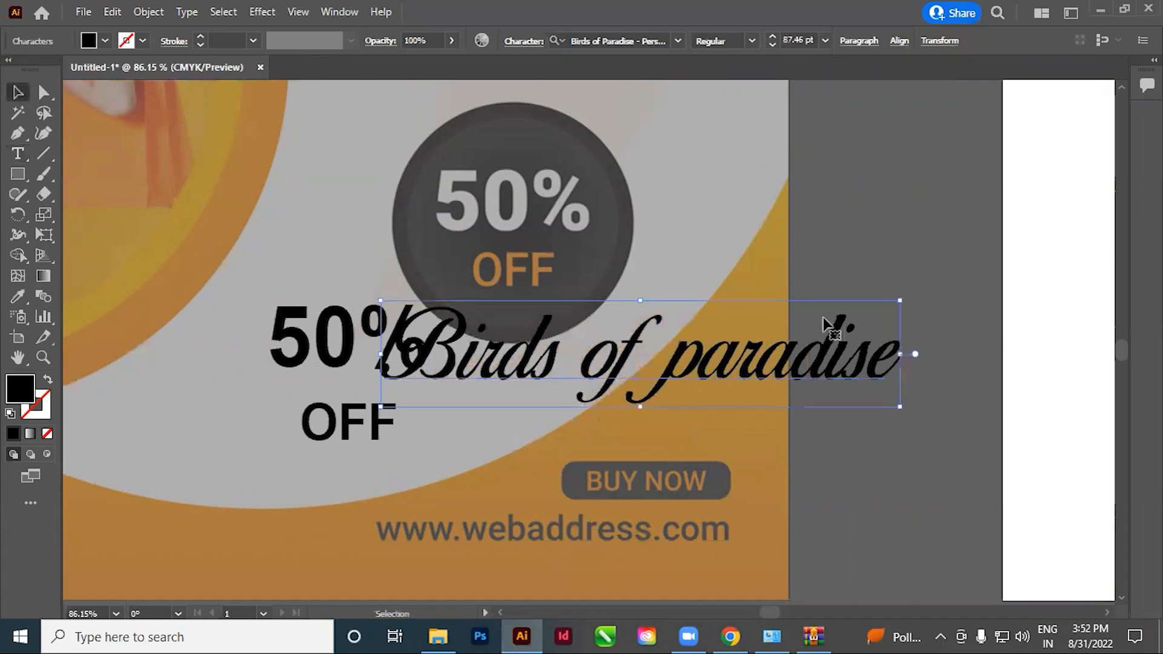
pyautogui.moveTo(558, 364); pyautogui.dragTo(824, 370)
pyautogui.press('Delete')
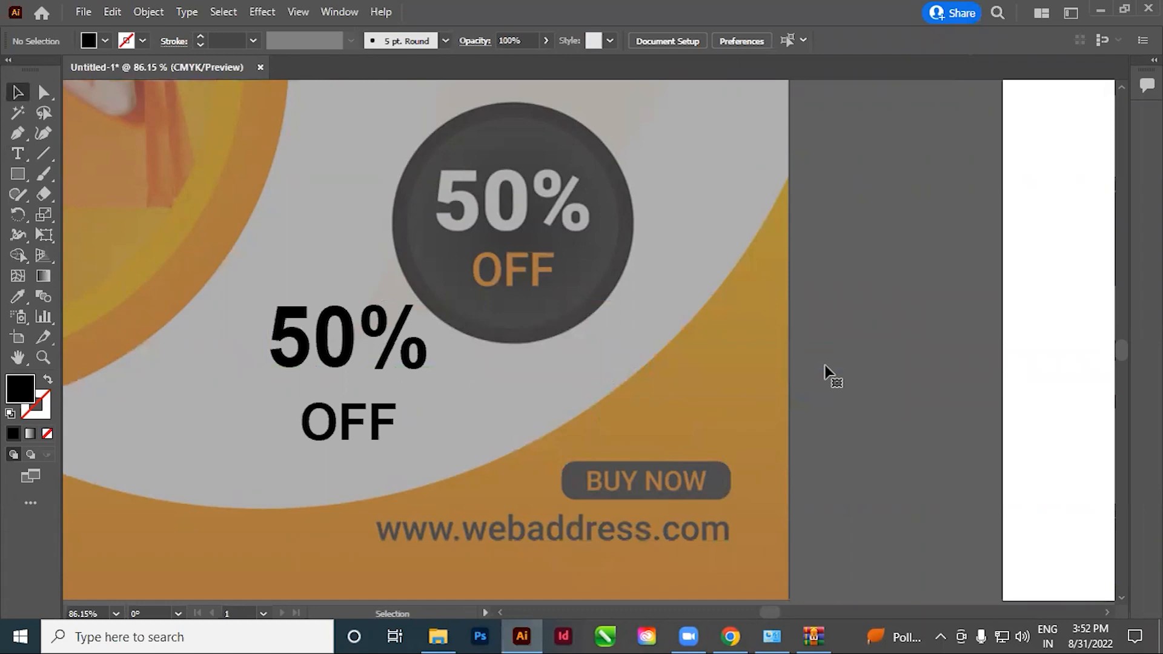
# Move the black 50% OFF text back onto the dark circular badge and align its 50% with the reference lettering
pyautogui.press('space')
pyautogui.moveTo(510, 368); pyautogui.dragTo(585, 395)
pyautogui.moveTo(413, 395); pyautogui.dragTo(575, 254)
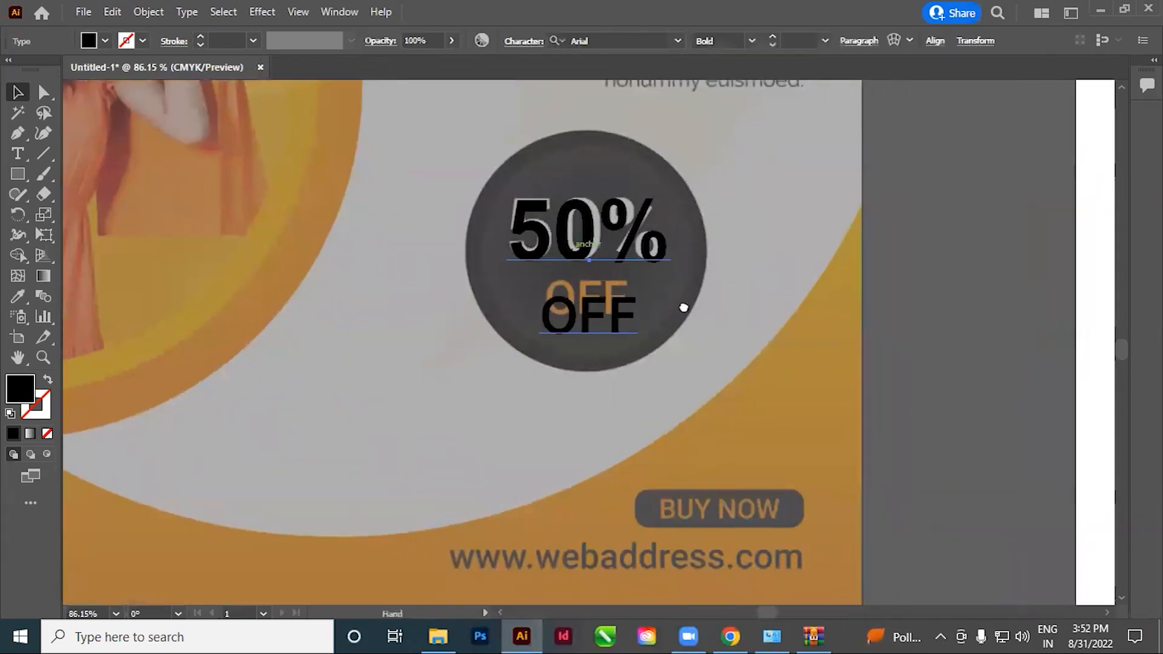
pyautogui.click(19, 155)
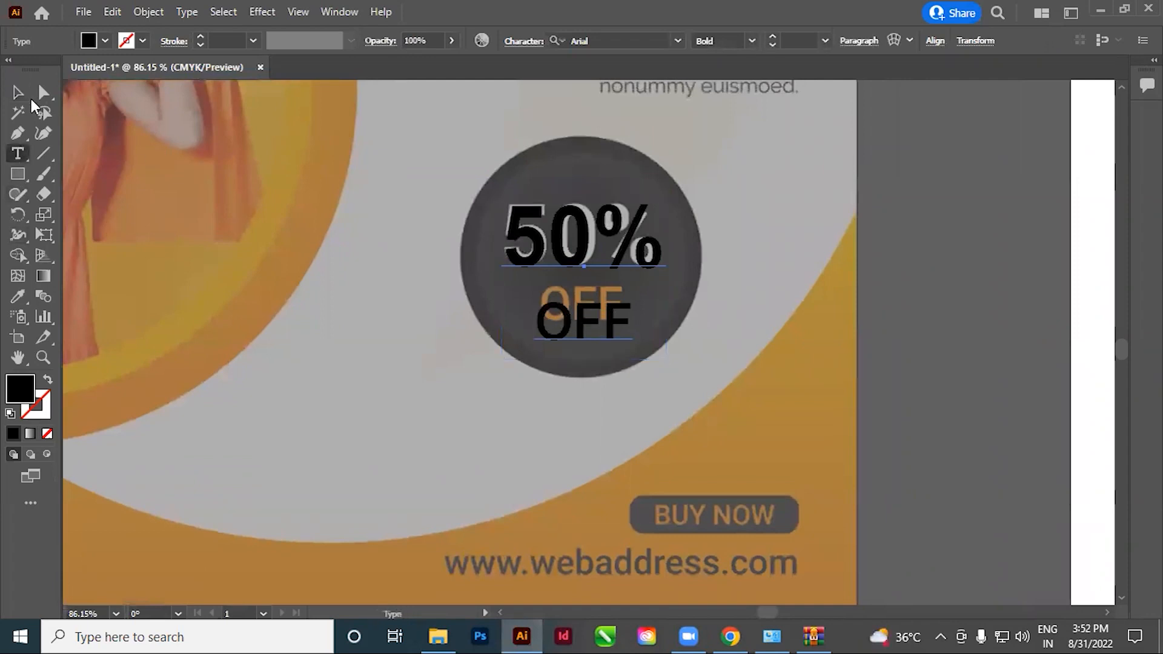
pyautogui.click(19, 92)
pyautogui.scroll(5, 649, 252)
pyautogui.moveTo(651, 318); pyautogui.dragTo(651, 317)
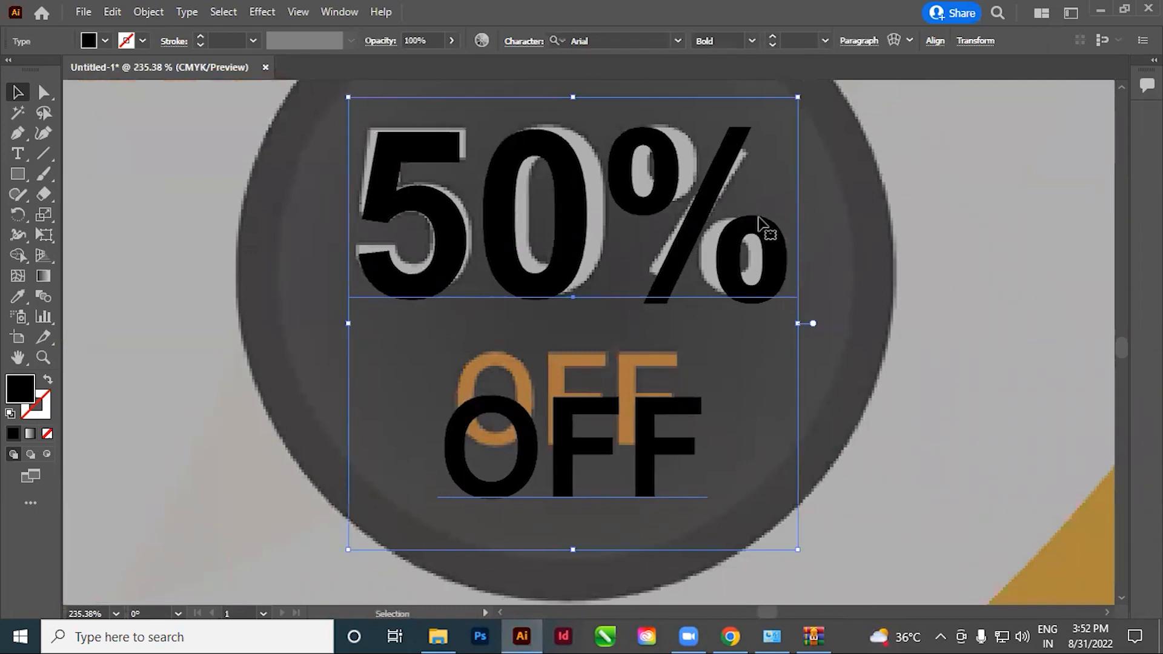
pyautogui.moveTo(628, 393); pyautogui.dragTo(627, 391)
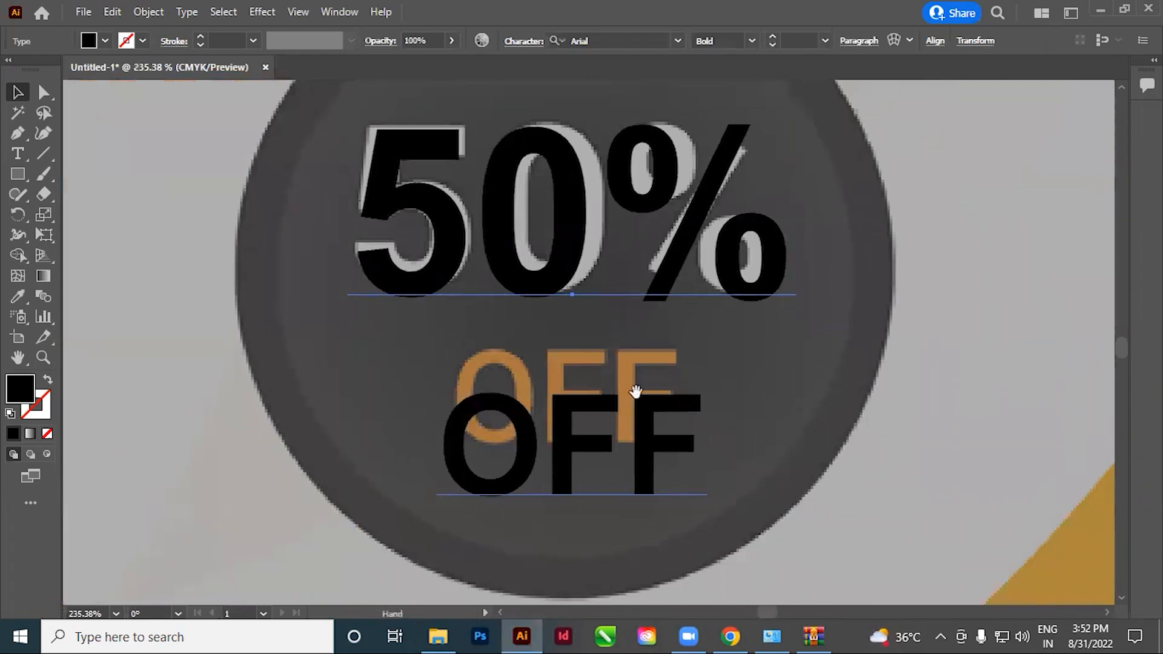
# Reduce the font size of the word OFF in the black 50% OFF text to 44.476 pt
pyautogui.click(18, 156)
pyautogui.moveTo(458, 458); pyautogui.dragTo(680, 445)
pyautogui.press('ctrl')
pyautogui.hotkey('ctrl', 'shift', ',')
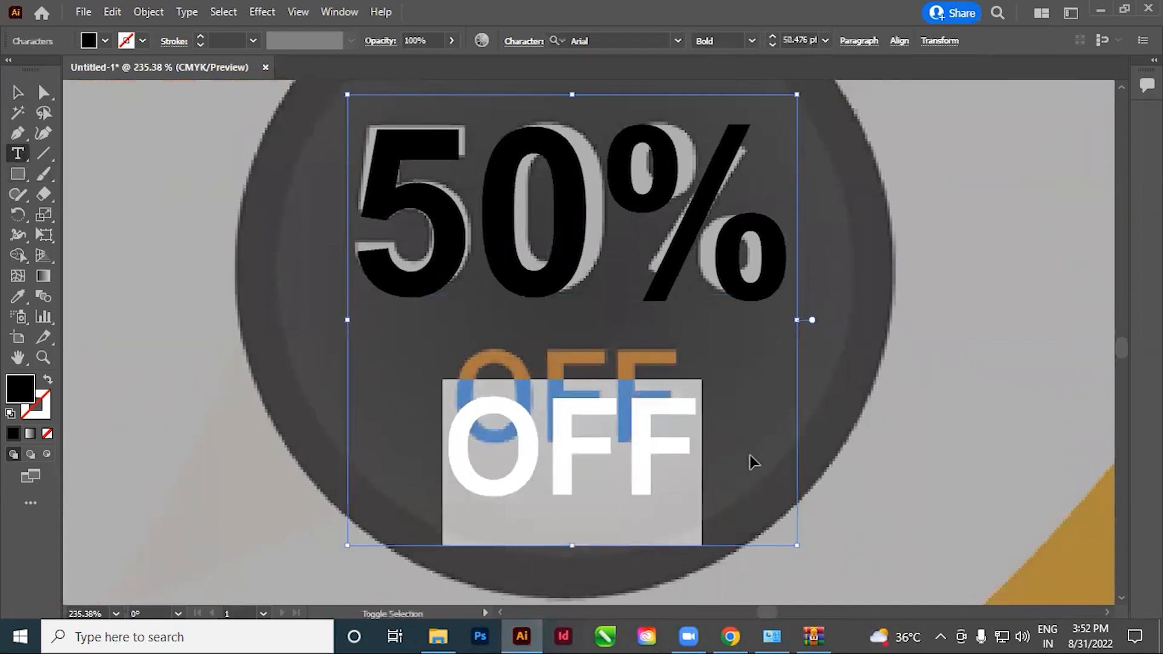
pyautogui.hotkey('ctrl', 'shift', ',')
pyautogui.hotkey('ctrl', 'shift', ',')
pyautogui.hotkey('ctrl', 'shift', ',')
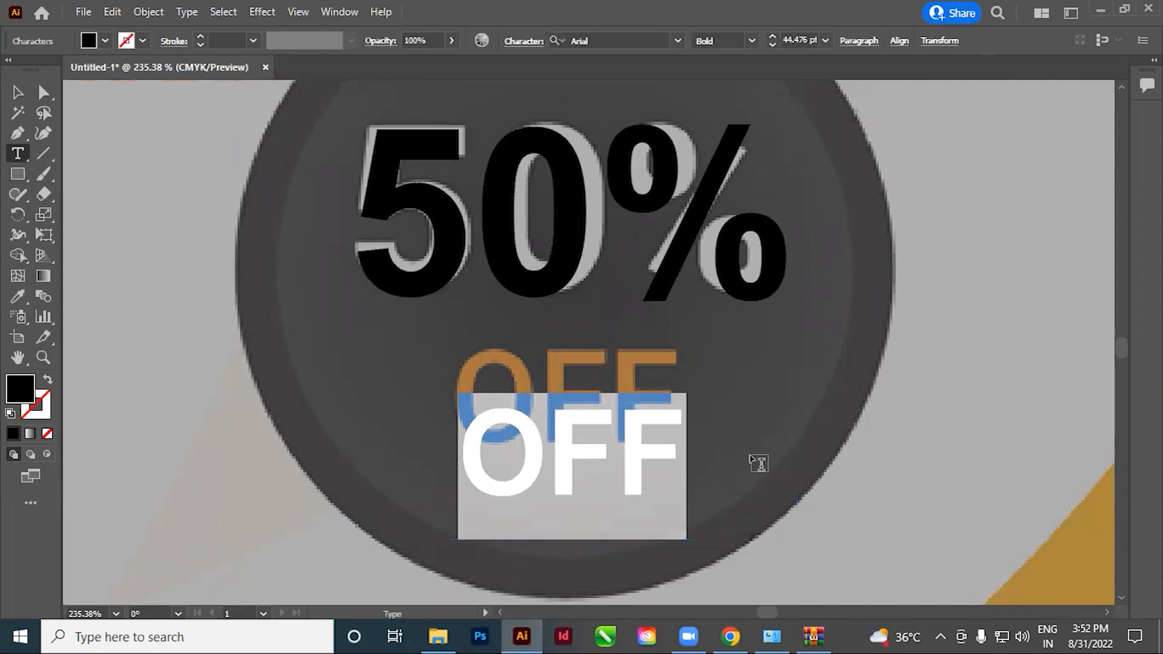
# Set the leading of the OFF line to 54 pt so it sits over the reference lettering
pyautogui.hotkey('ctrl', 't')
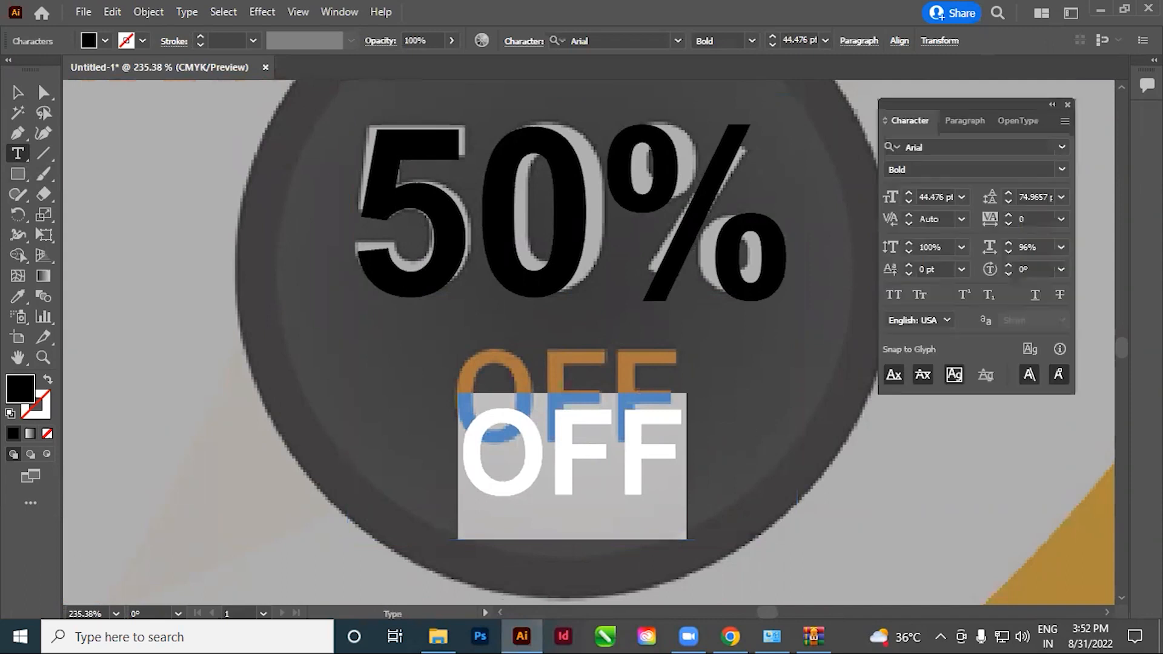
pyautogui.click(1035, 195)
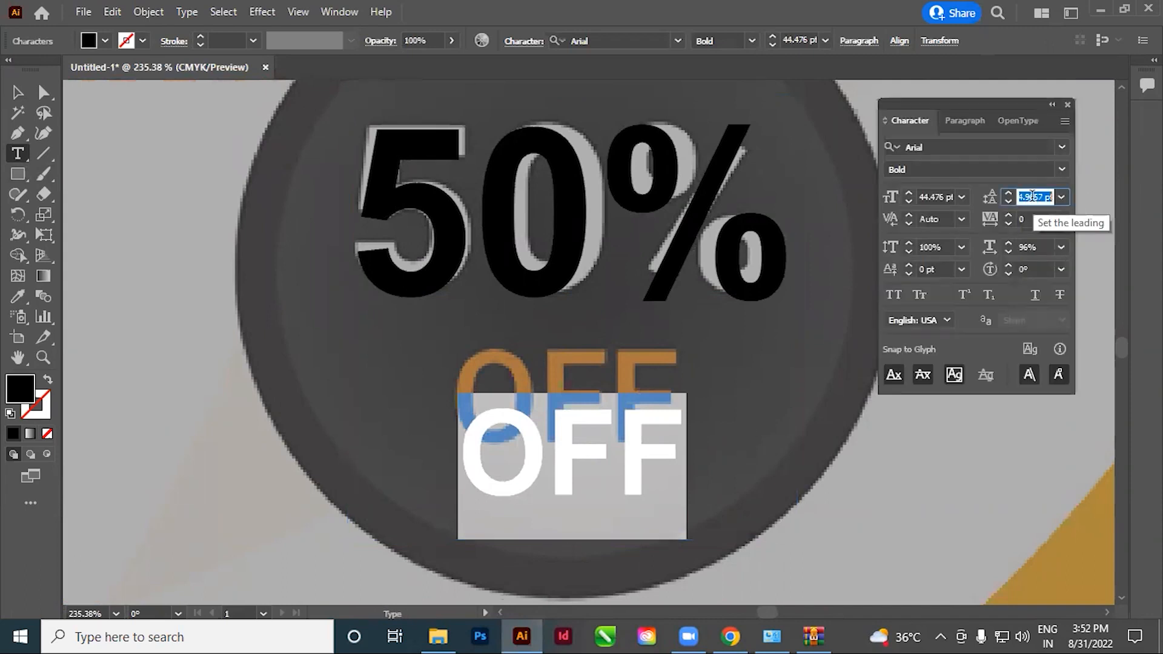
pyautogui.press('Down')
pyautogui.press('Down')
pyautogui.press('Down')
pyautogui.press('Down')
pyautogui.press('Down')
pyautogui.press('Down')
pyautogui.press('Down')
pyautogui.press('Down')
pyautogui.press('Down')
pyautogui.press('Down')
pyautogui.press('Down')
pyautogui.press('Down')
pyautogui.press('Down')
pyautogui.press('Down')
pyautogui.press('Down')
pyautogui.press('Down')
pyautogui.press('Down')
pyautogui.press('Down')
pyautogui.press('Down')
pyautogui.press('Down')
pyautogui.press('Down')
pyautogui.press('Down')
pyautogui.press('Down')
pyautogui.press('Down')
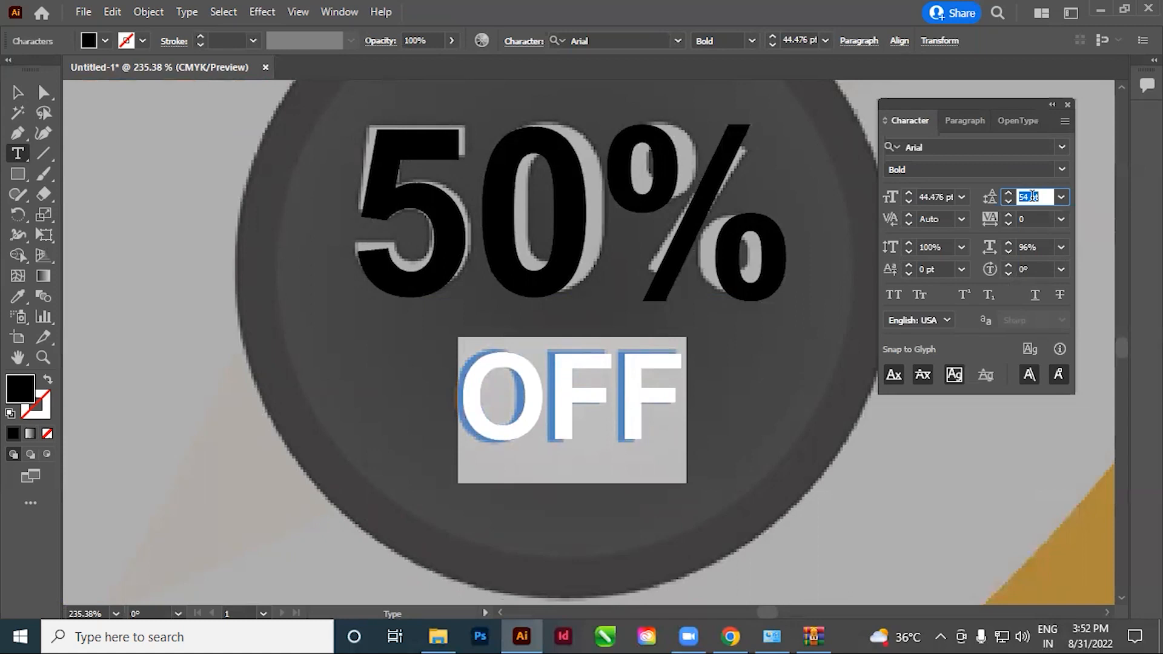
pyautogui.click(552, 416)
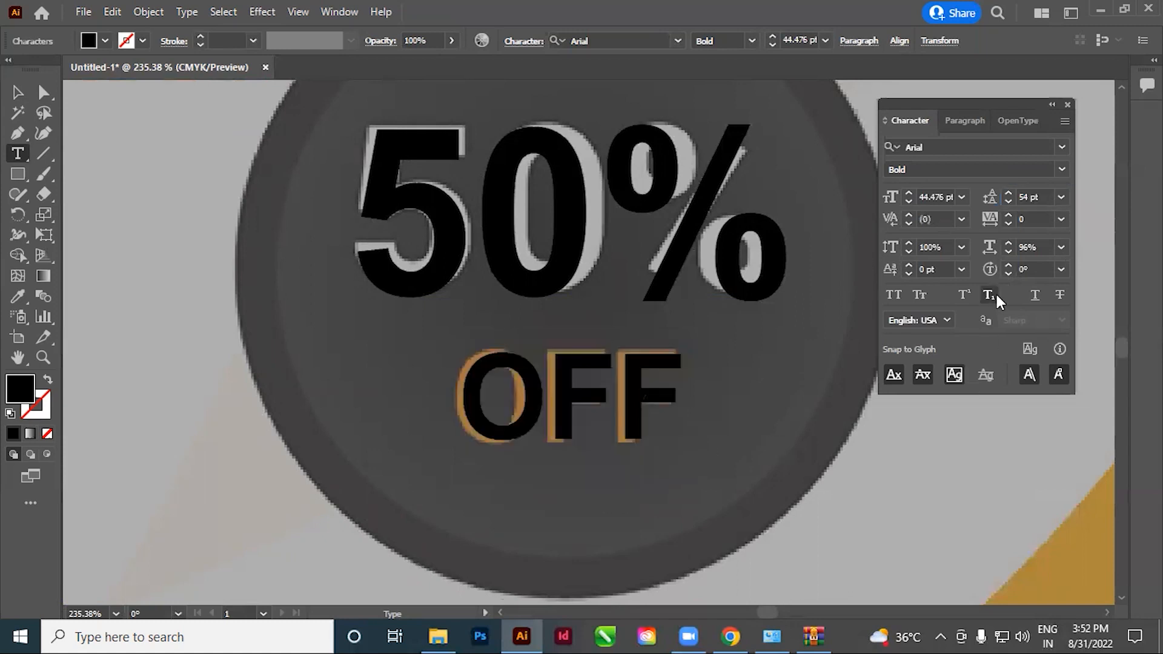
pyautogui.click(1068, 104)
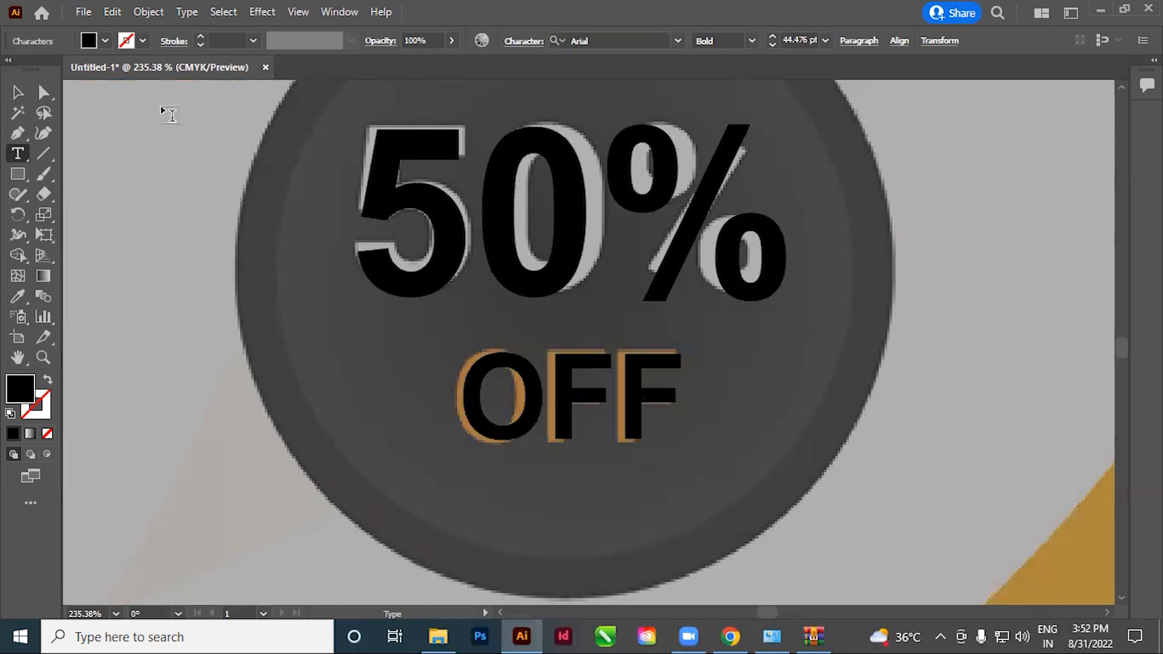
# Move the black 50% OFF text from the reference to the matching place on the white artboard
pyautogui.click(18, 93)
pyautogui.scroll(-7, 708, 320)
pyautogui.moveTo(781, 390); pyautogui.dragTo(464, 386)
pyautogui.click(474, 505)
pyautogui.click(387, 324)
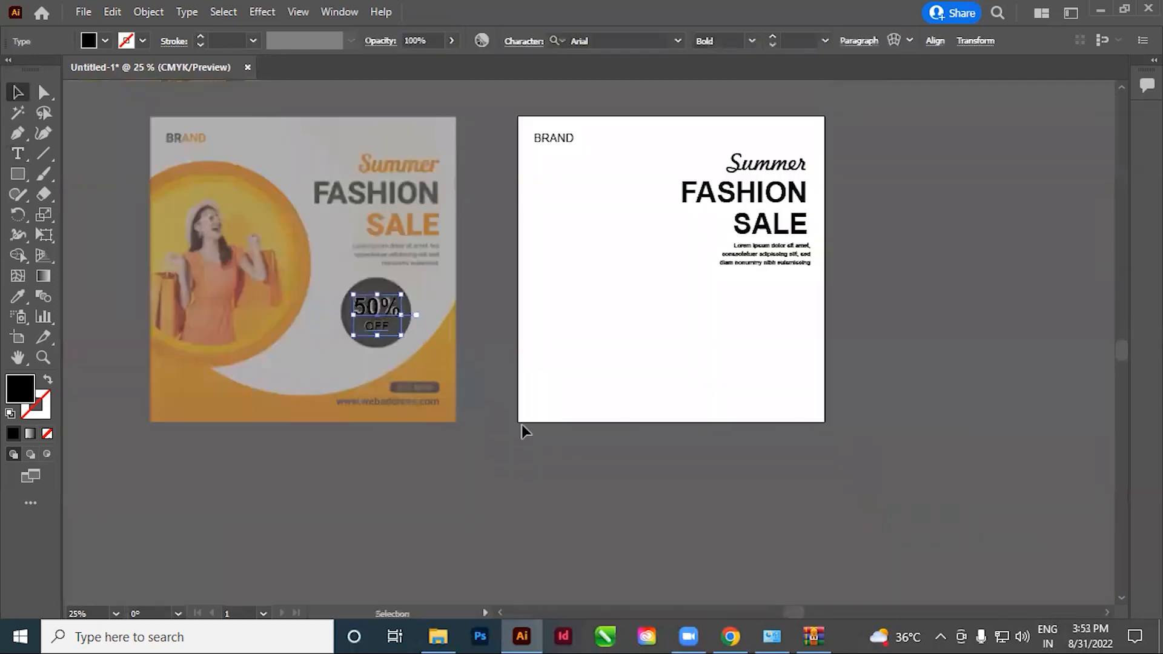
pyautogui.press('Right')
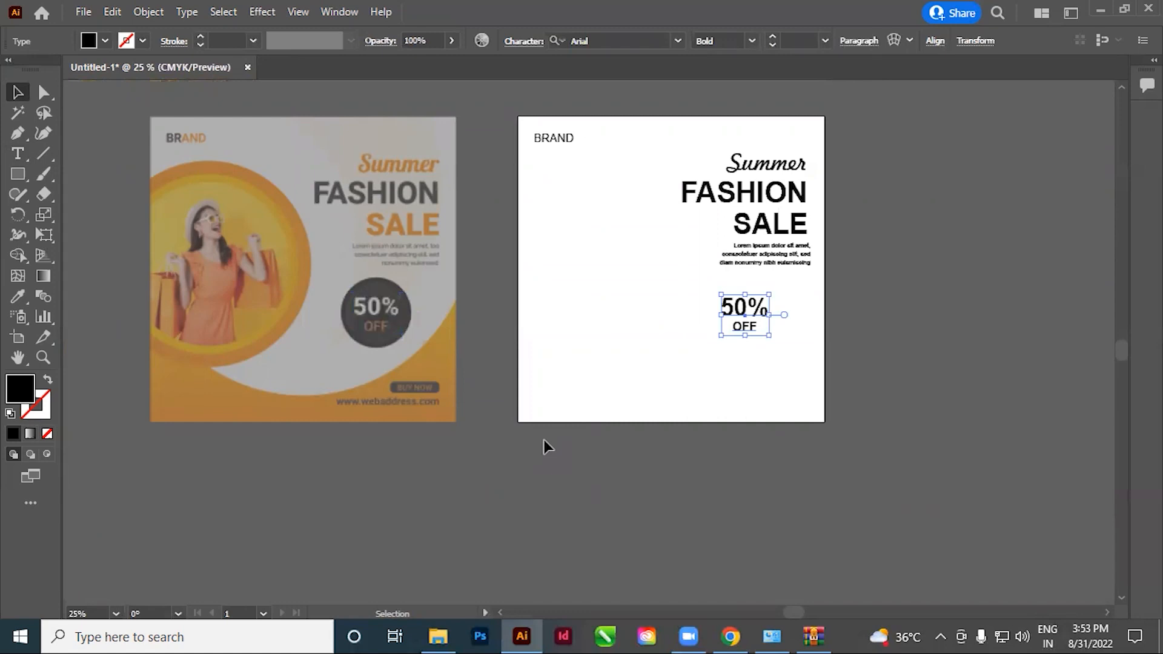
pyautogui.click(592, 445)
# Add the point text "BUY NOW" above the reference's dark button and set it in Arial Regular
pyautogui.moveTo(592, 446); pyautogui.dragTo(608, 368)
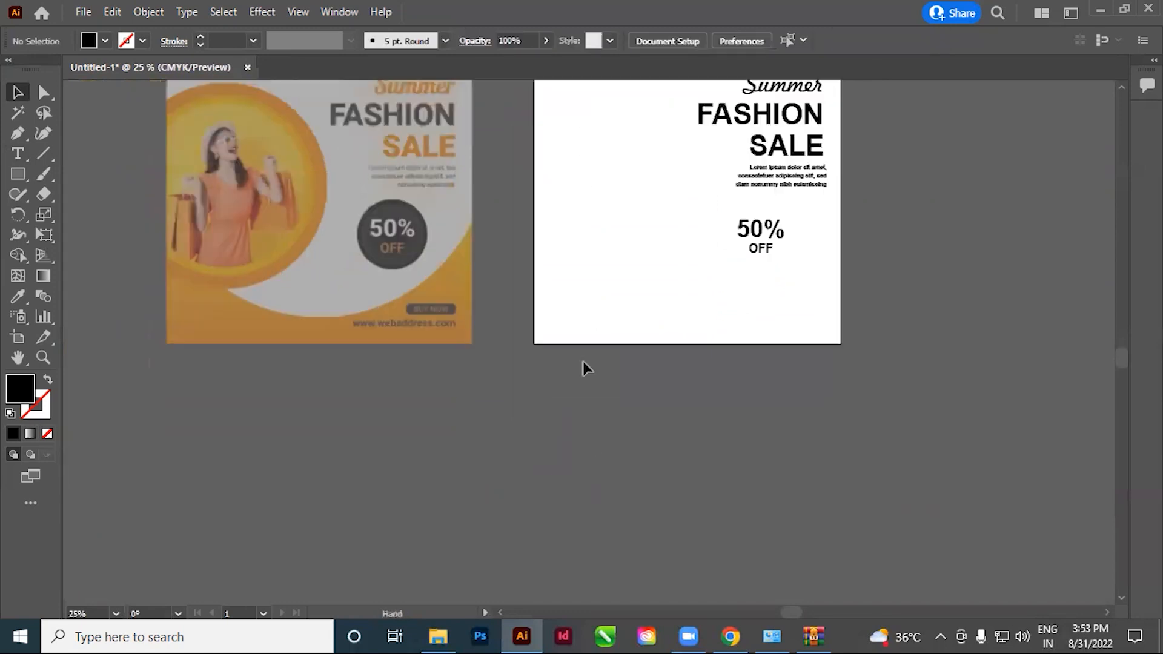
pyautogui.moveTo(388, 303); pyautogui.dragTo(864, 485)
pyautogui.moveTo(778, 385); pyautogui.dragTo(591, 434)
pyautogui.click(21, 155)
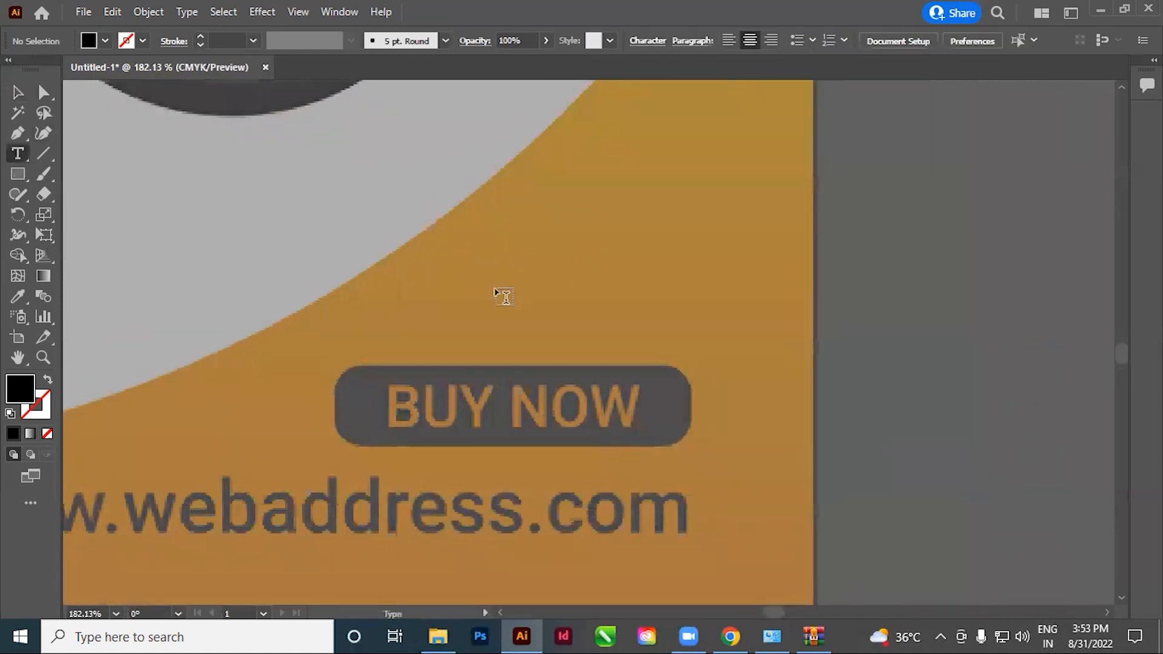
pyautogui.click(466, 296)
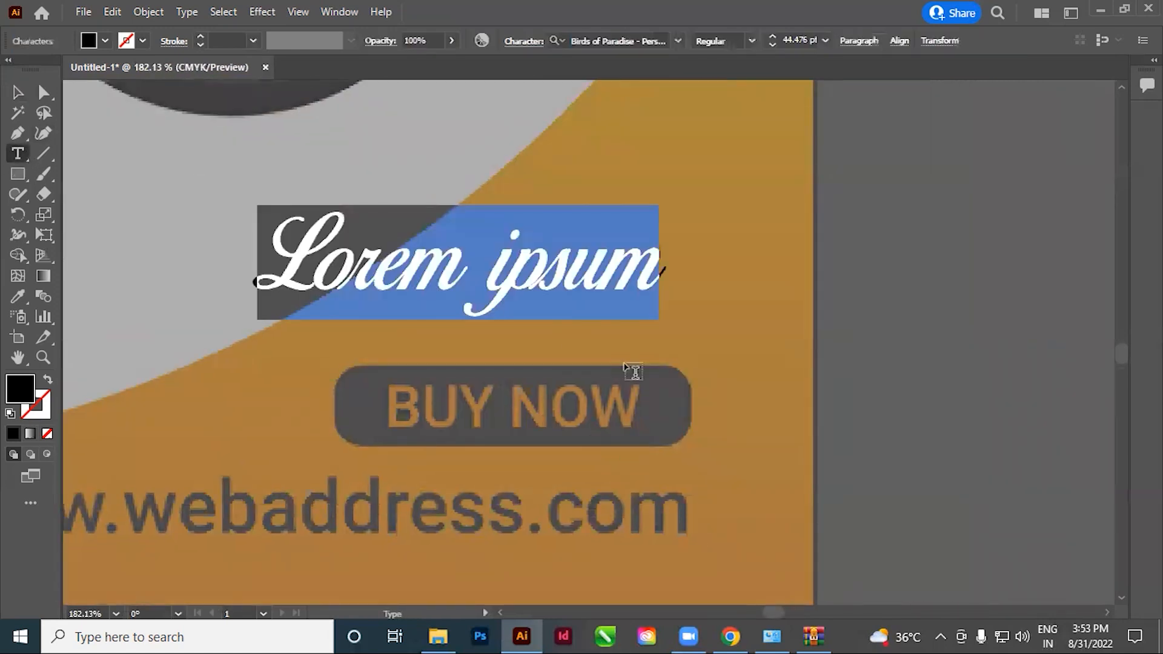
pyautogui.write('BUY NOW')
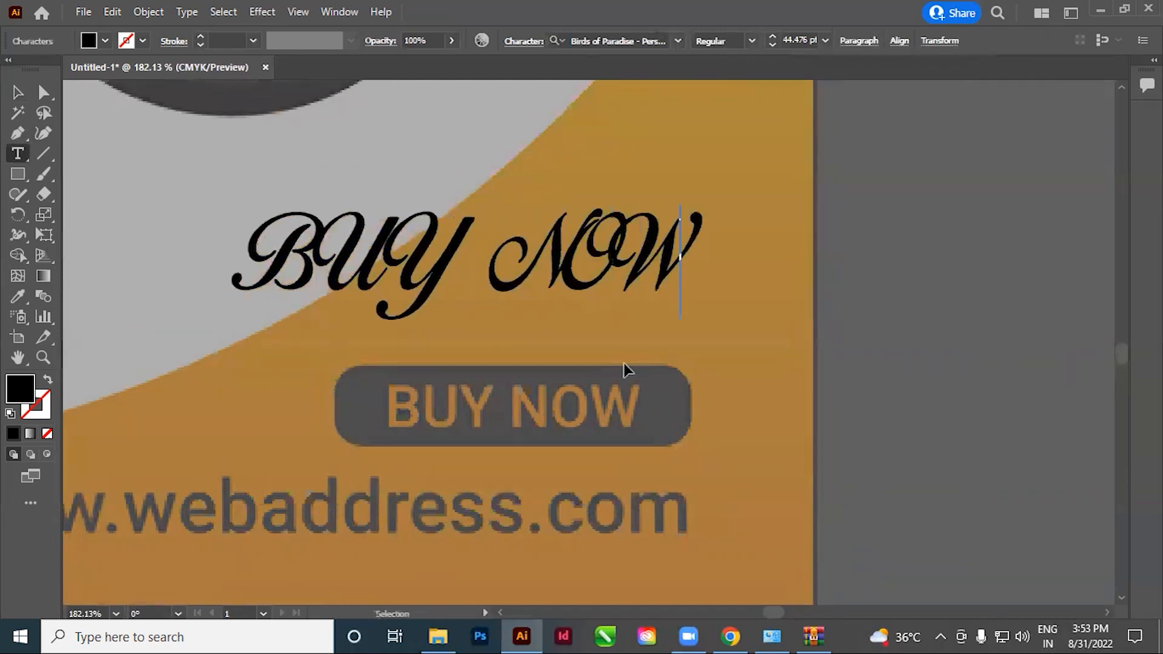
pyautogui.hotkey('ctrl', 'a')
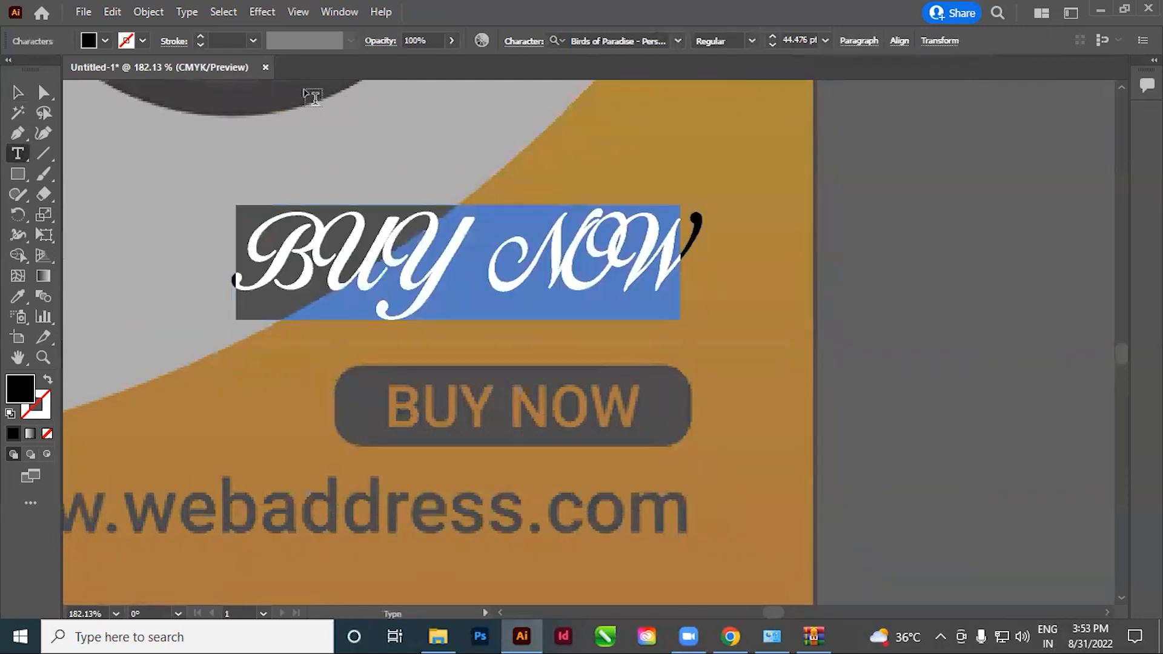
pyautogui.click(620, 46)
pyautogui.write('ARIAL')
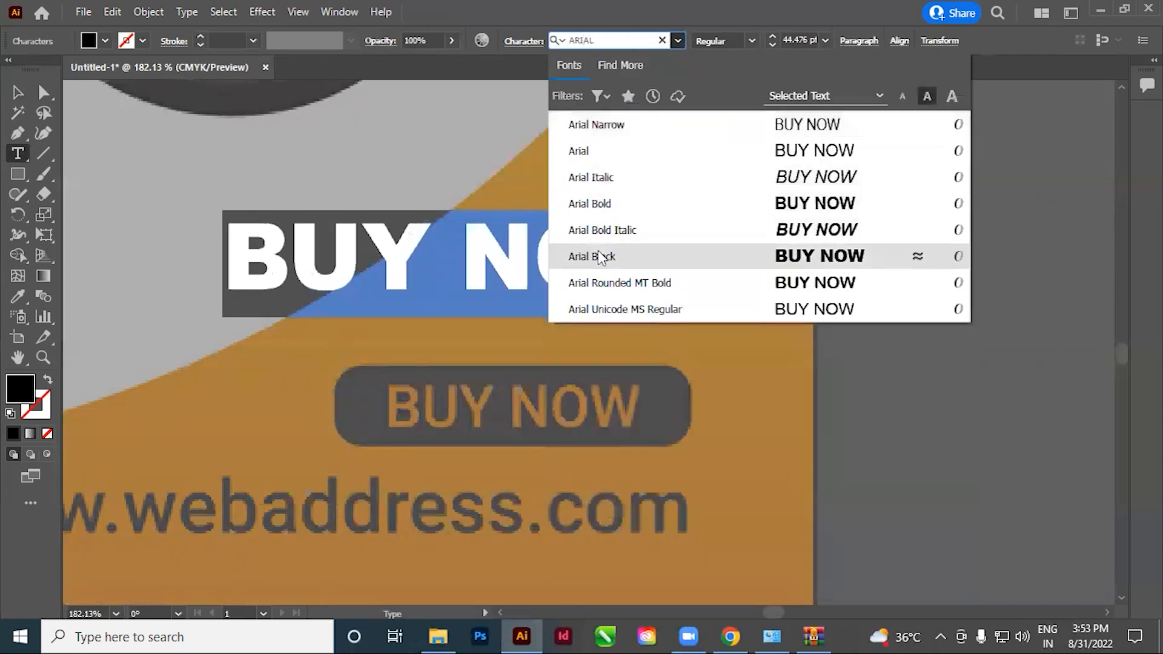
pyautogui.click(606, 151)
pyautogui.press('Escape')
# Place the BUY NOW text over the button's reference lettering and scale it to match, about 26.95 pt
pyautogui.moveTo(402, 311); pyautogui.dragTo(524, 436)
pyautogui.moveTo(789, 486); pyautogui.dragTo(645, 447)
pyautogui.click(778, 450)
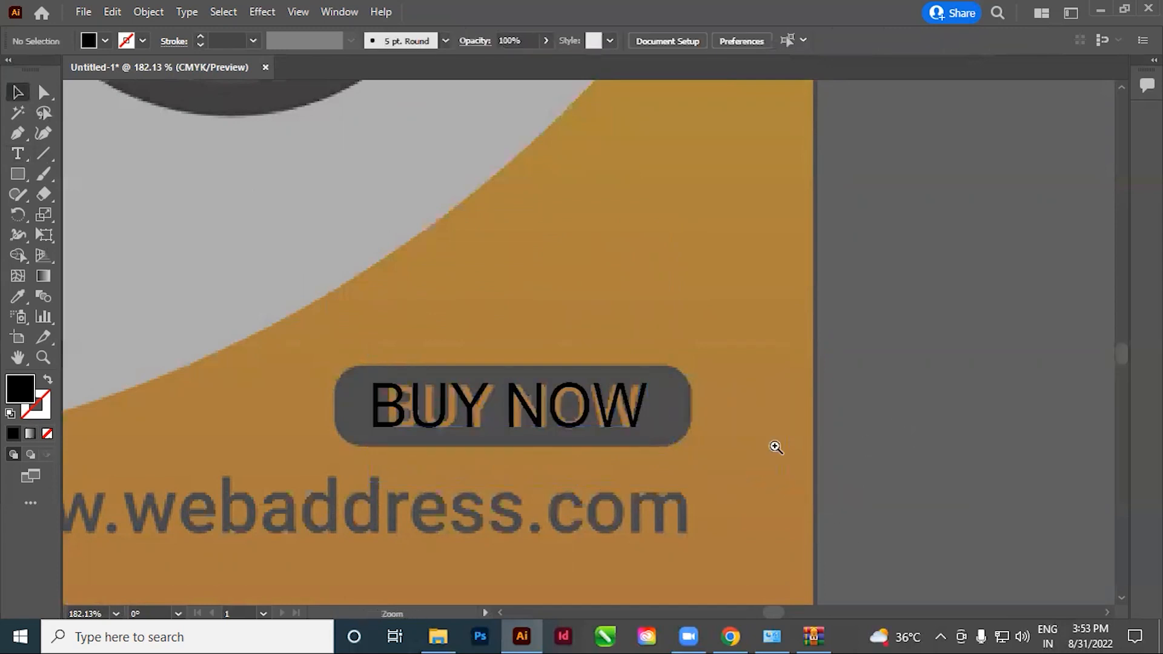
pyautogui.click(571, 428)
pyautogui.moveTo(507, 457)
pyautogui.mouseDown()
pyautogui.moveTo(544, 448)
pyautogui.moveTo(525, 450)
pyautogui.mouseUp()
pyautogui.moveTo(915, 507); pyautogui.dragTo(878, 512)
pyautogui.keyDown('ctrl'); pyautogui.keyDown('alt'); pyautogui.click(547, 372); pyautogui.keyUp('alt'); pyautogui.keyUp('ctrl')
pyautogui.keyDown('ctrl'); pyautogui.keyDown('alt'); pyautogui.click(547, 371); pyautogui.keyUp('alt'); pyautogui.keyUp('ctrl')
pyautogui.keyDown('ctrl'); pyautogui.keyDown('alt'); pyautogui.click(548, 371); pyautogui.keyUp('alt'); pyautogui.keyUp('ctrl')
pyautogui.keyDown('ctrl'); pyautogui.keyDown('alt'); pyautogui.click(548, 371); pyautogui.keyUp('alt'); pyautogui.keyUp('ctrl')
pyautogui.keyDown('ctrl'); pyautogui.keyDown('alt'); pyautogui.click(547, 371); pyautogui.keyUp('alt'); pyautogui.keyUp('ctrl')
pyautogui.moveTo(568, 405); pyautogui.dragTo(469, 433)
pyautogui.click(607, 350)
pyautogui.moveTo(538, 271); pyautogui.dragTo(774, 430)
pyautogui.moveTo(777, 433); pyautogui.dragTo(723, 417)
# Move the black BUY NOW text from the reference to the matching place on the white artboard
pyautogui.click(604, 364)
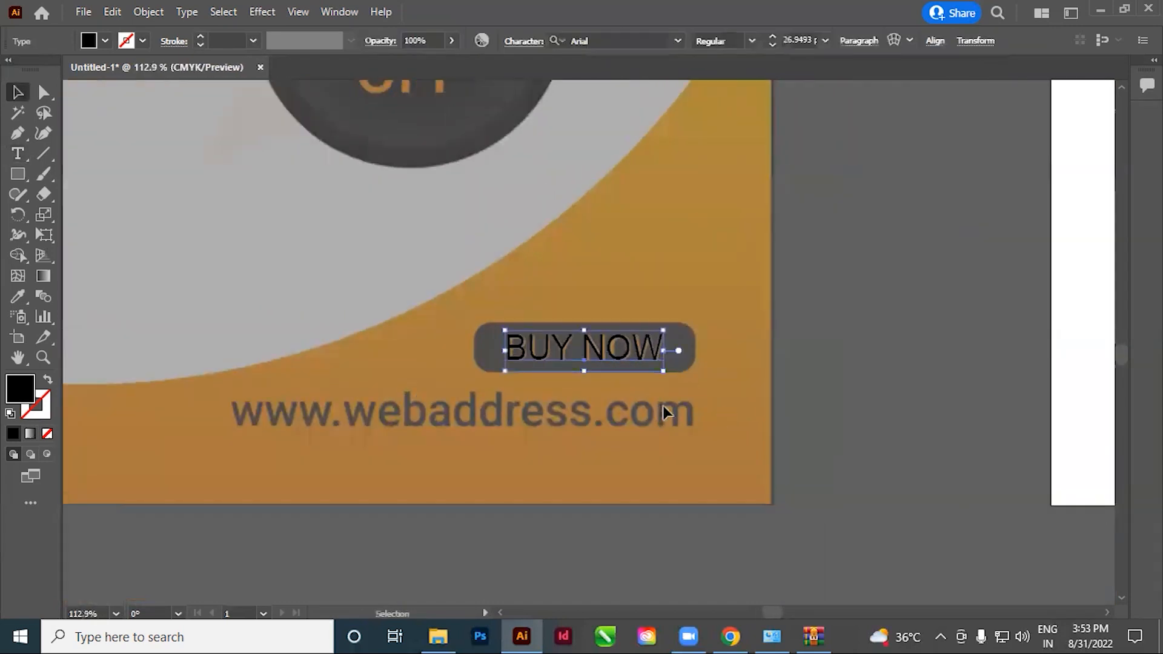
pyautogui.press('Delete')
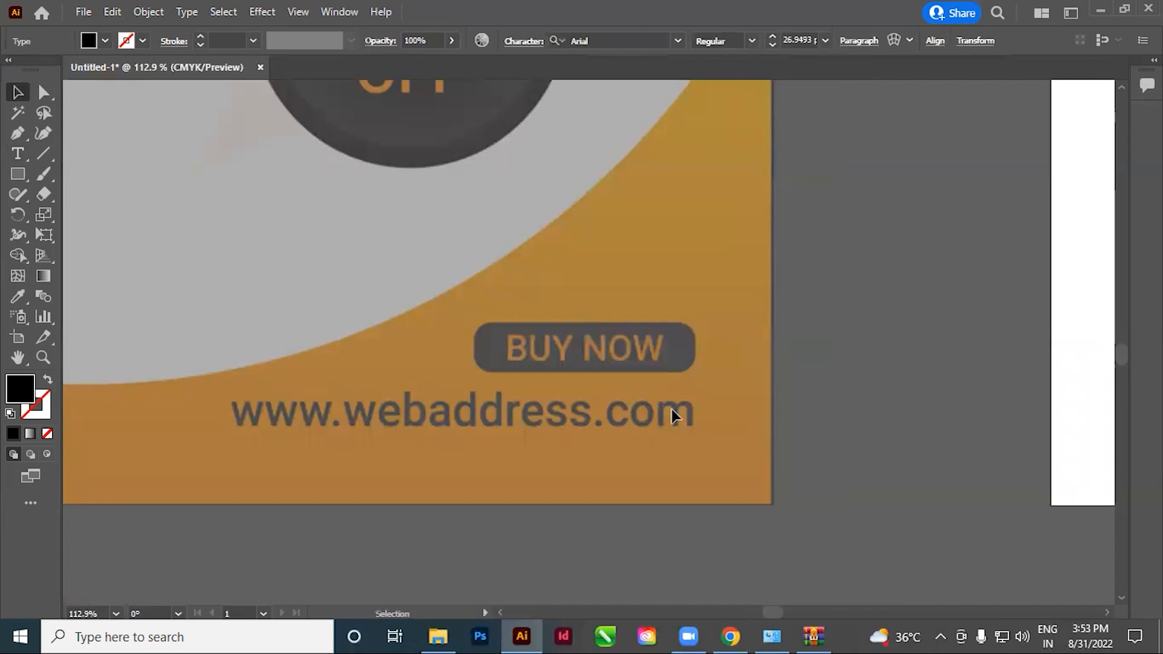
pyautogui.keyDown('ctrl'); pyautogui.keyDown('alt'); pyautogui.click(573, 371); pyautogui.keyUp('alt'); pyautogui.keyUp('ctrl')
pyautogui.moveTo(607, 441); pyautogui.dragTo(702, 397)
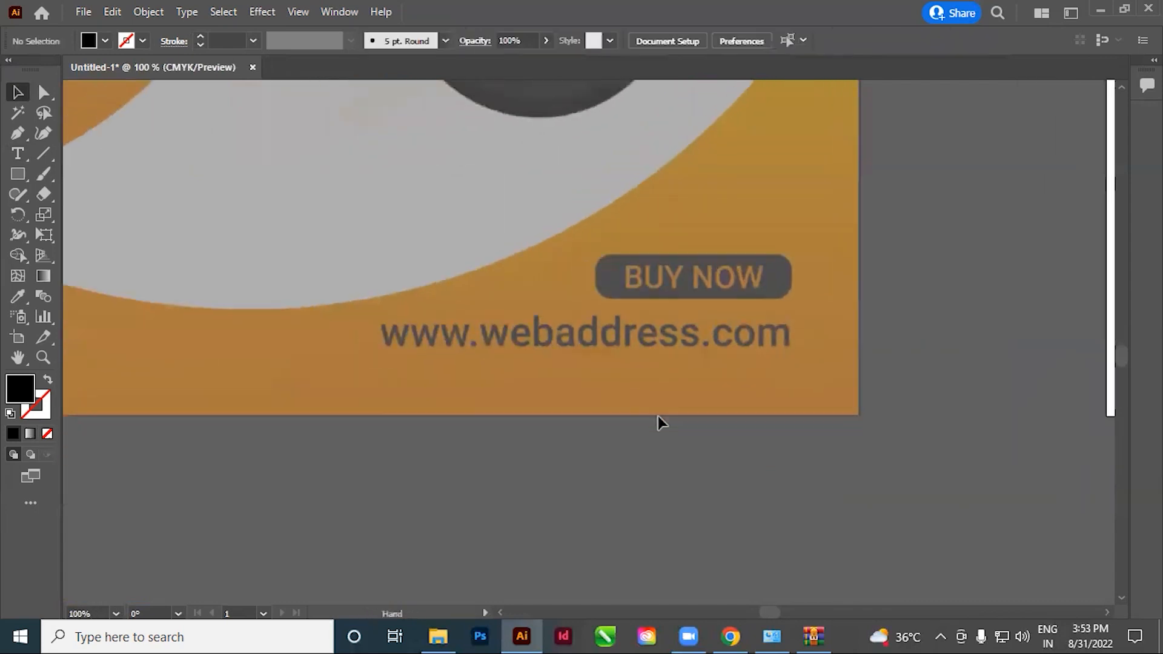
pyautogui.click(18, 153)
pyautogui.click(374, 378)
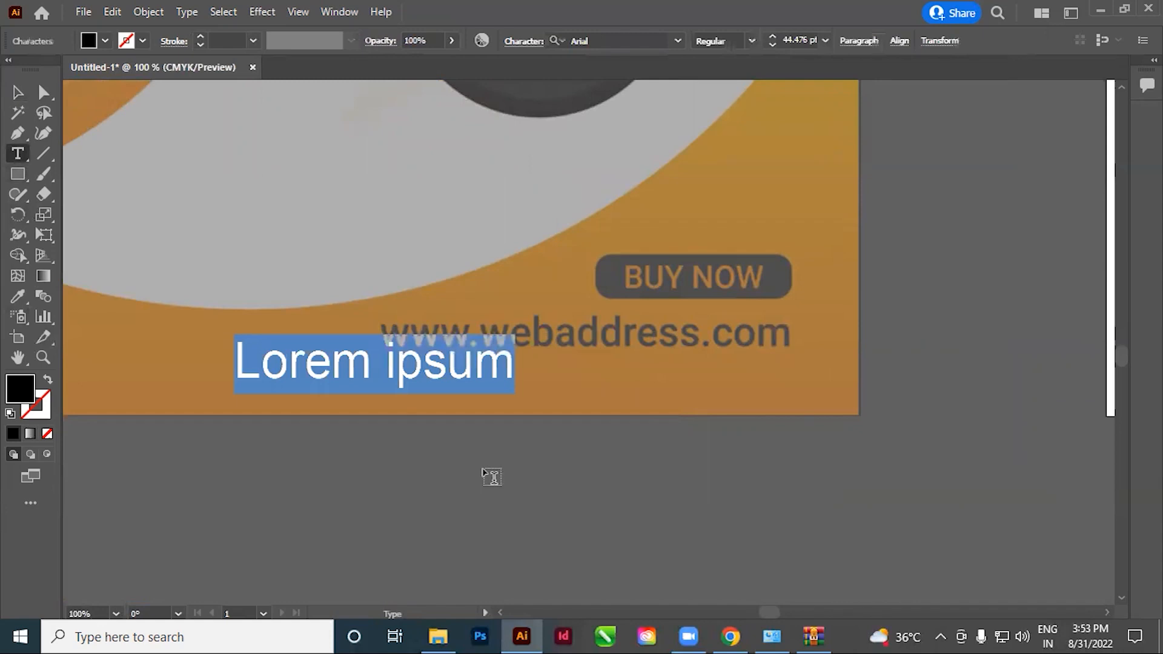
pyautogui.write('www')
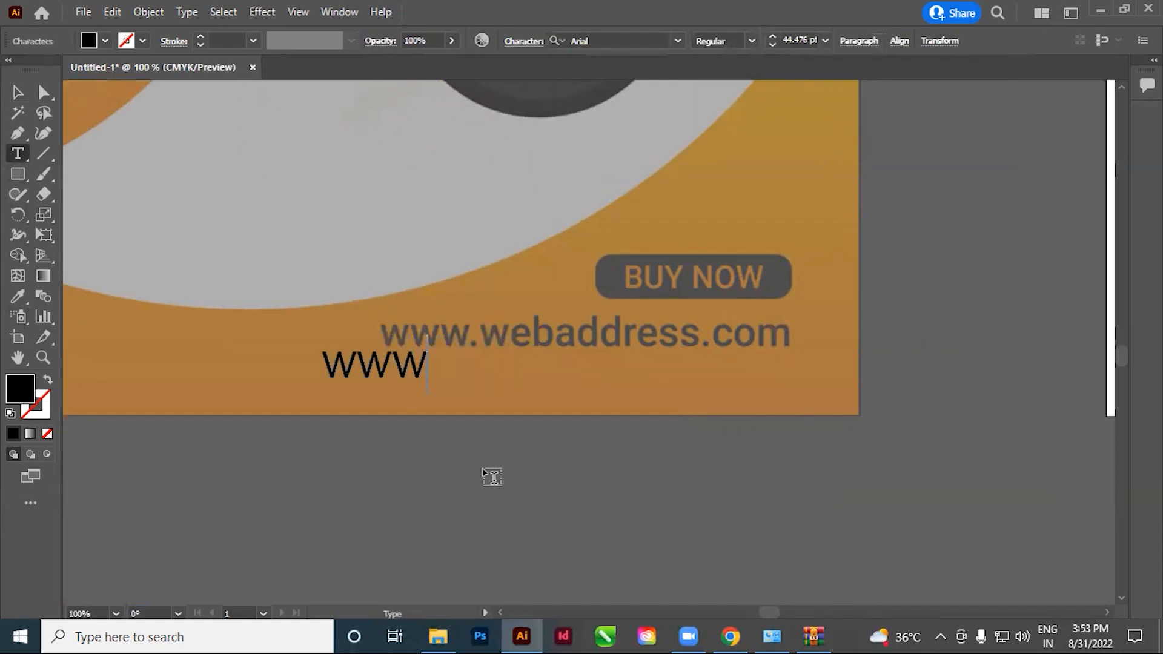
pyautogui.write('.web')
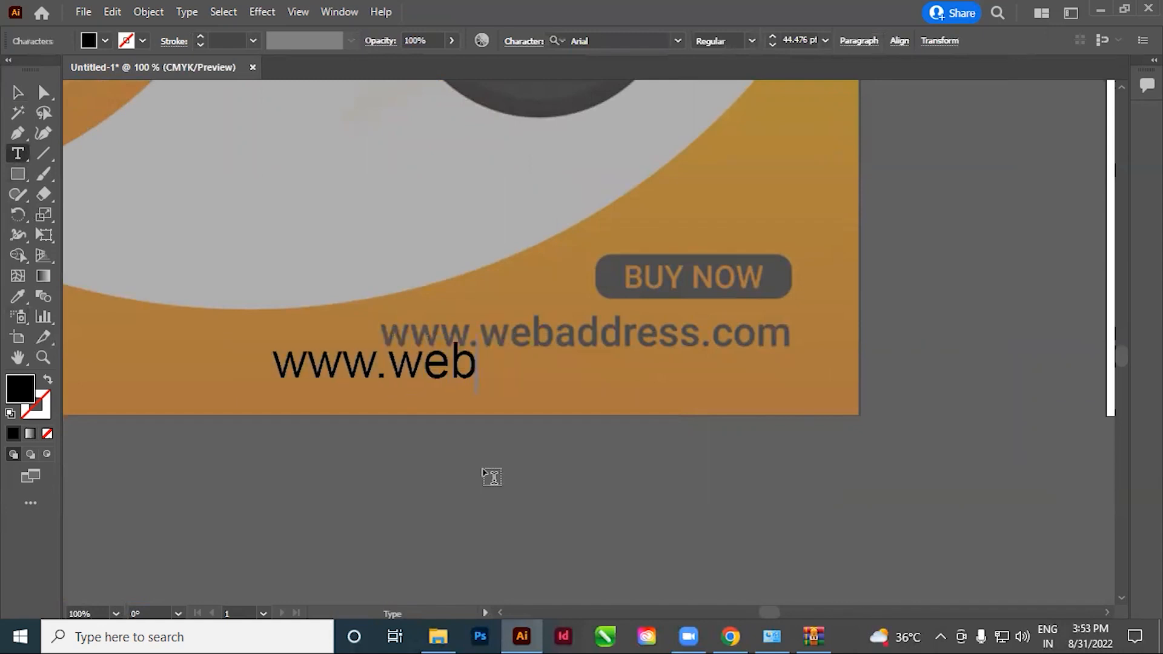
pyautogui.write('address')
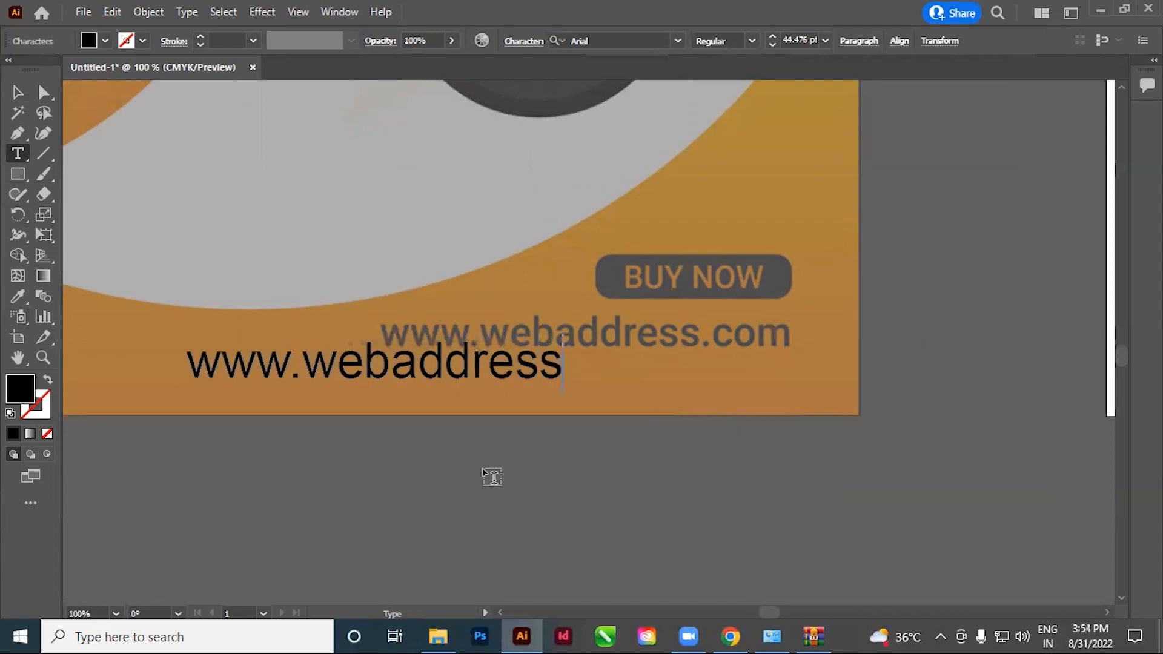
pyautogui.write('.com')
# Place the new web address text over the reference line and scale it down to about 36.7 pt
pyautogui.click(16, 92)
pyautogui.hscroll(3, 586, 423)
pyautogui.moveTo(206, 378); pyautogui.dragTo(409, 366)
pyautogui.moveTo(713, 375); pyautogui.dragTo(653, 362)
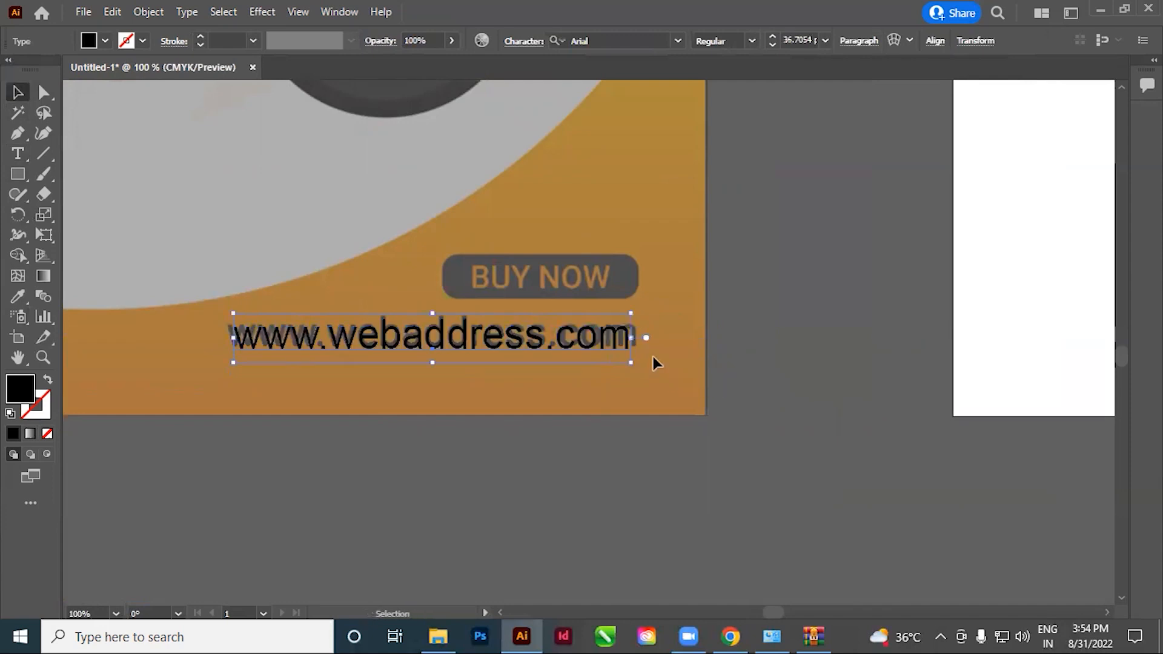
pyautogui.press('Return')
pyautogui.click(665, 446)
# Align the start of the web address text with the reference and enlarge it to about 37.75 pt to match the width
pyautogui.moveTo(226, 260); pyautogui.dragTo(461, 273)
pyautogui.moveTo(538, 301); pyautogui.dragTo(453, 144)
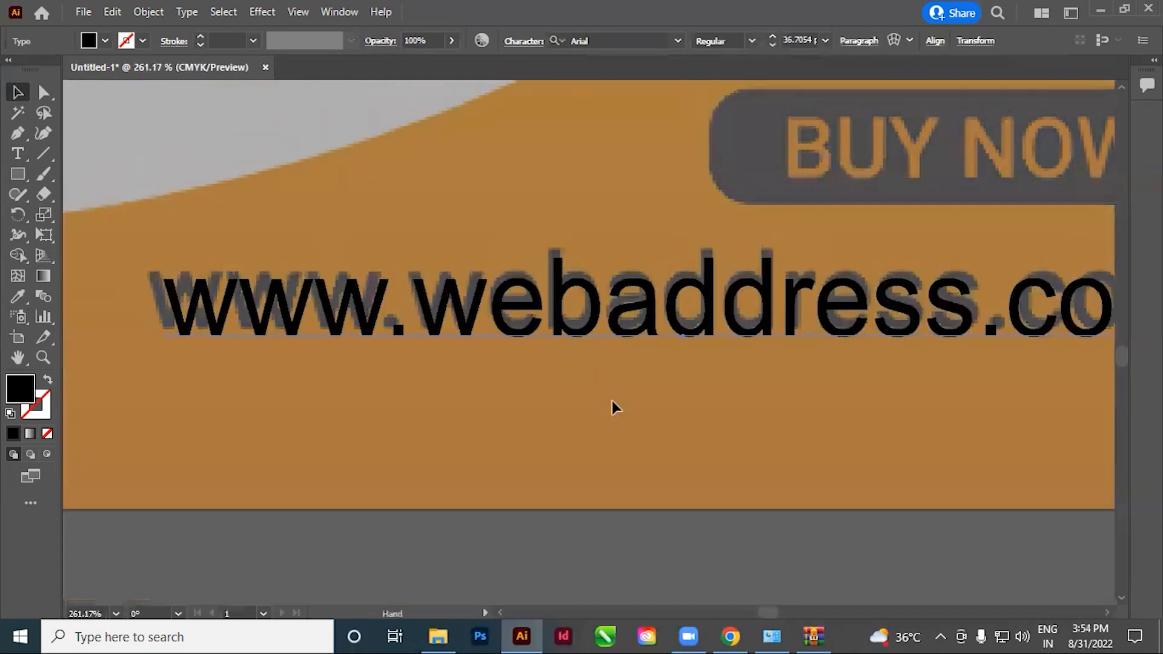
pyautogui.moveTo(453, 331); pyautogui.dragTo(445, 324)
pyautogui.hotkey('ctrl', '-')
pyautogui.moveTo(727, 367); pyautogui.dragTo(529, 362)
pyautogui.moveTo(889, 360); pyautogui.dragTo(908, 372)
pyautogui.click(621, 403)
pyautogui.keyDown('ctrl'); pyautogui.keyDown('alt'); pyautogui.click(602, 368); pyautogui.keyUp('alt'); pyautogui.keyUp('ctrl')
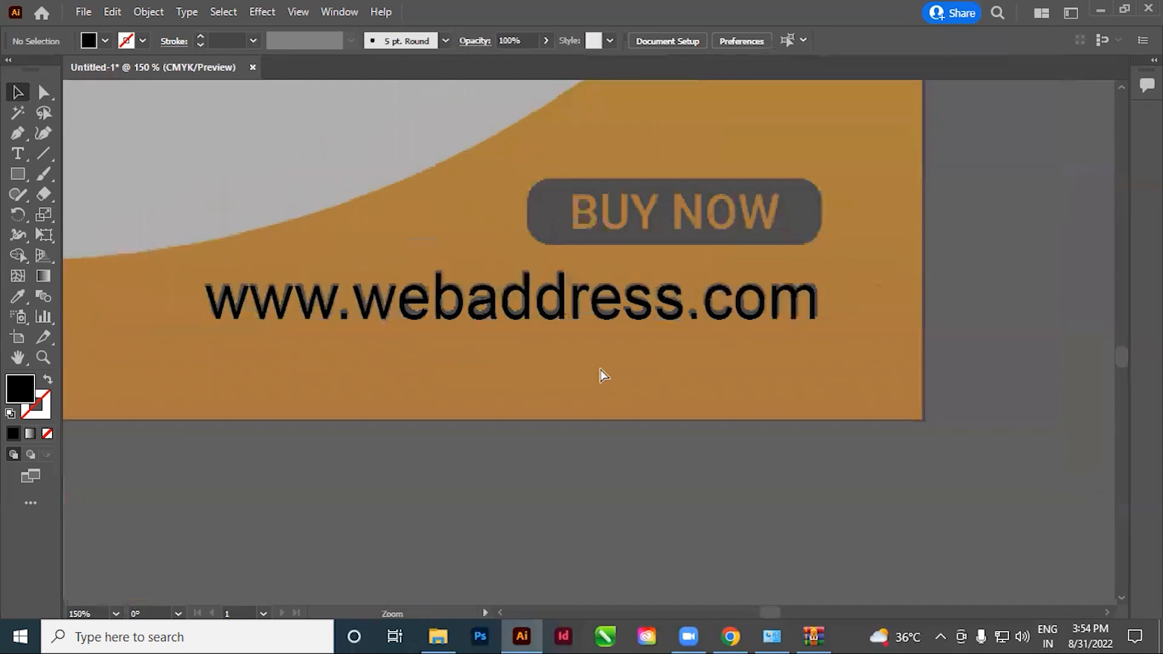
pyautogui.moveTo(607, 390); pyautogui.dragTo(597, 408)
# Move the web address text to the matching place at the bottom of the white artboard
pyautogui.click(442, 310)
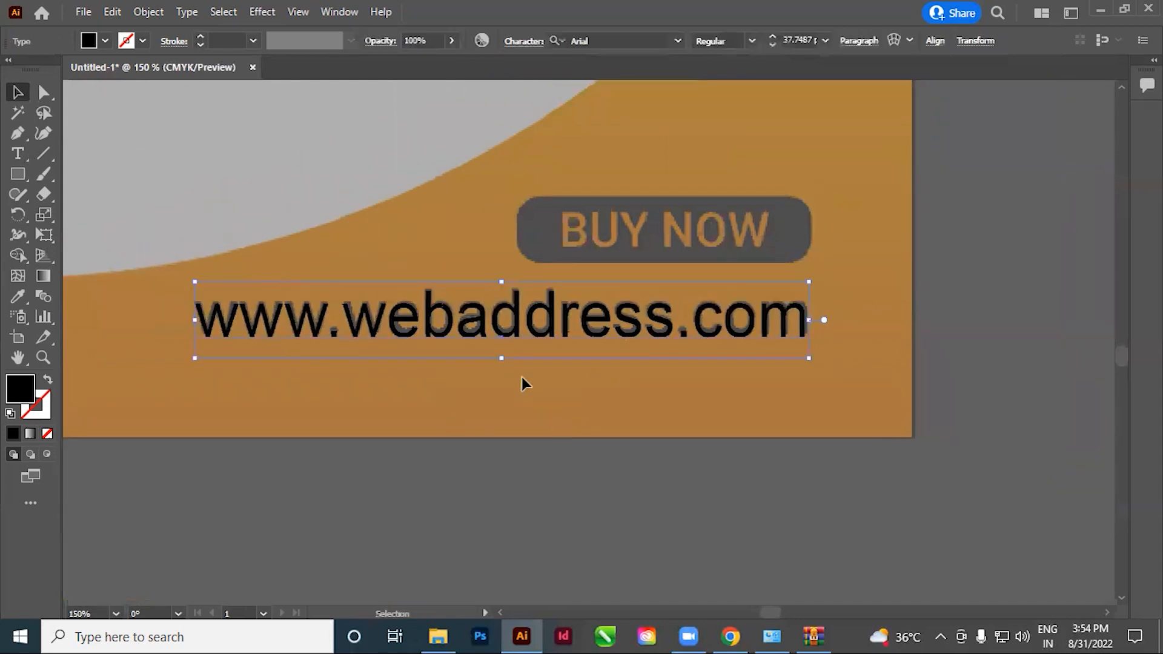
pyautogui.hotkey('ctrl', '0')
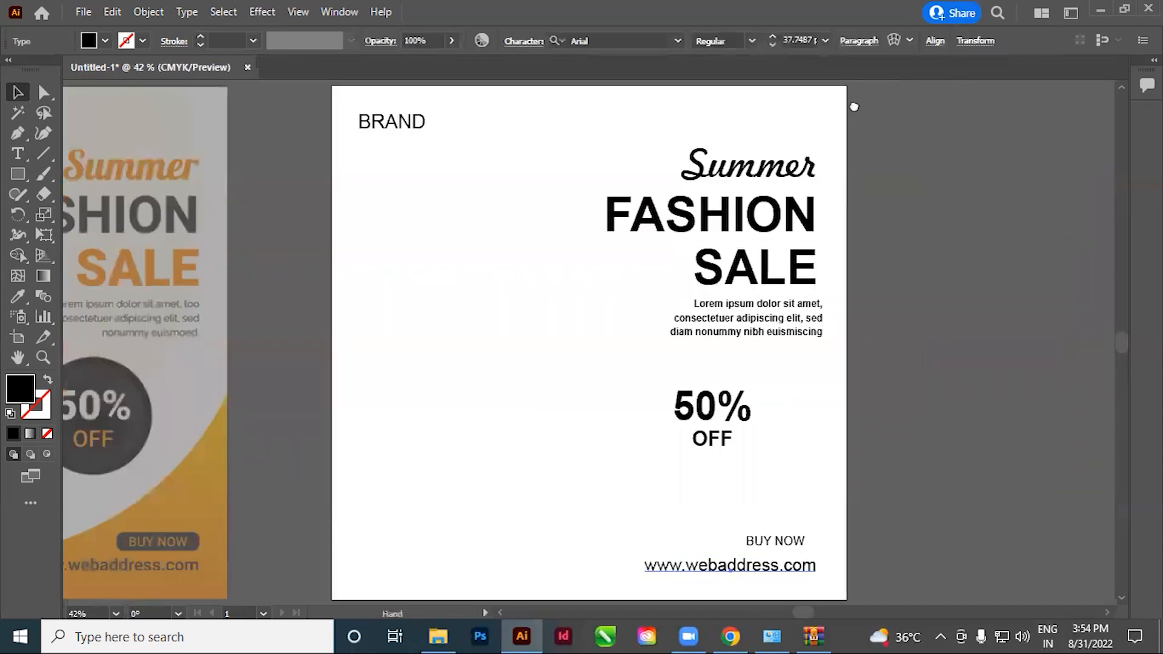
pyautogui.moveTo(469, 392); pyautogui.dragTo(572, 369)
pyautogui.keyDown('ctrl'); pyautogui.keyDown('alt'); pyautogui.click(521, 348); pyautogui.keyUp('alt'); pyautogui.keyUp('ctrl')
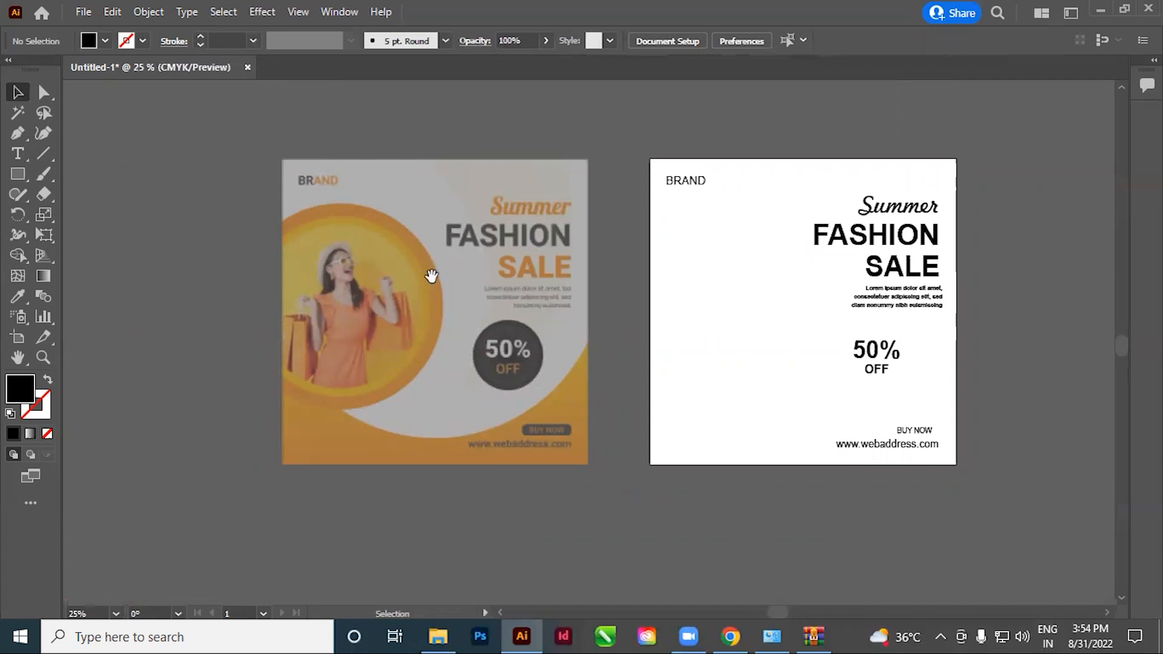
# Set up the Pen tool with no fill and a 1 pt black stroke for tracing the reference's orange bottom shape
pyautogui.moveTo(506, 446); pyautogui.dragTo(577, 362)
pyautogui.moveTo(356, 264); pyautogui.dragTo(539, 372)
pyautogui.moveTo(754, 428); pyautogui.dragTo(688, 425)
pyautogui.press('p')
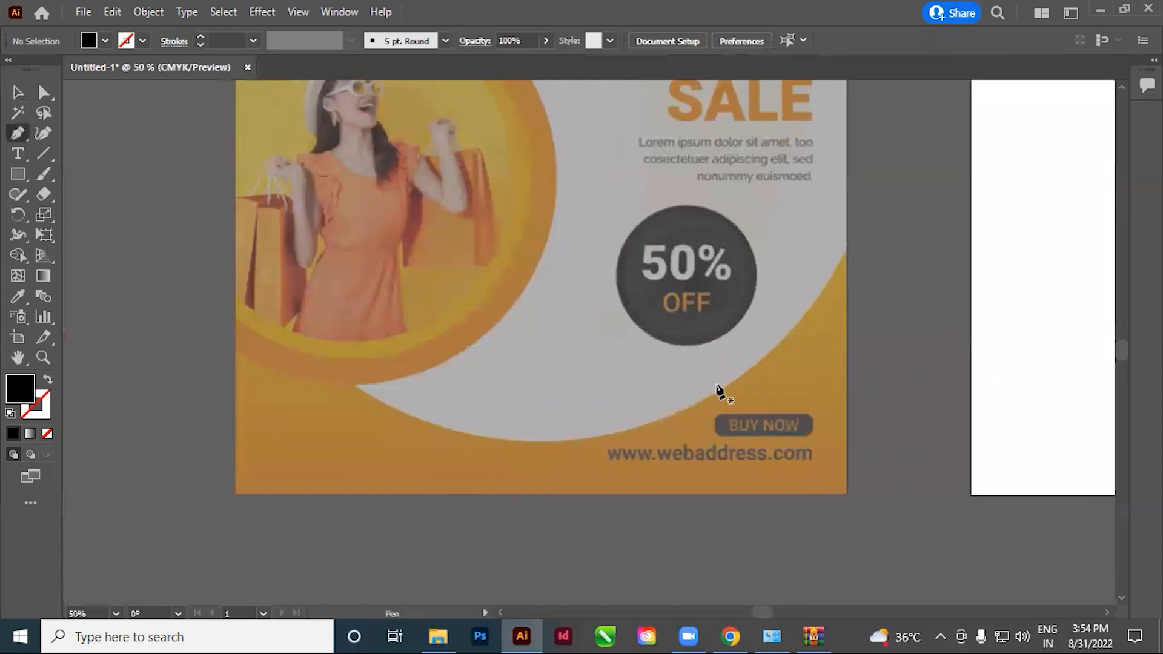
pyautogui.press('d')
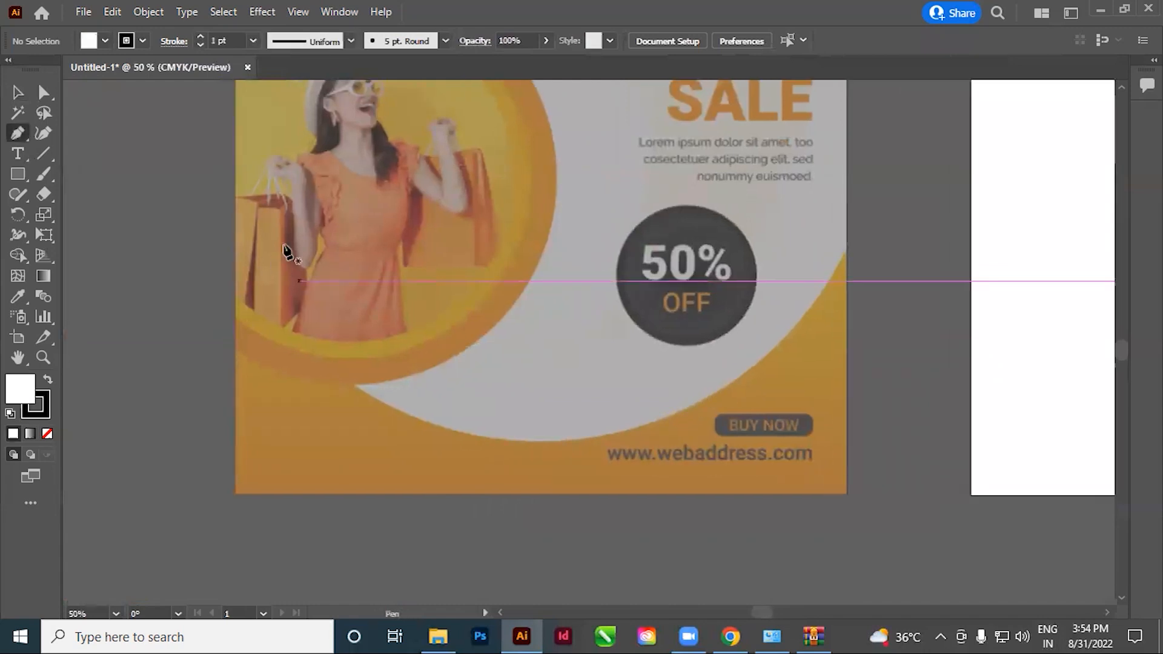
pyautogui.click(105, 41)
pyautogui.click(11, 69)
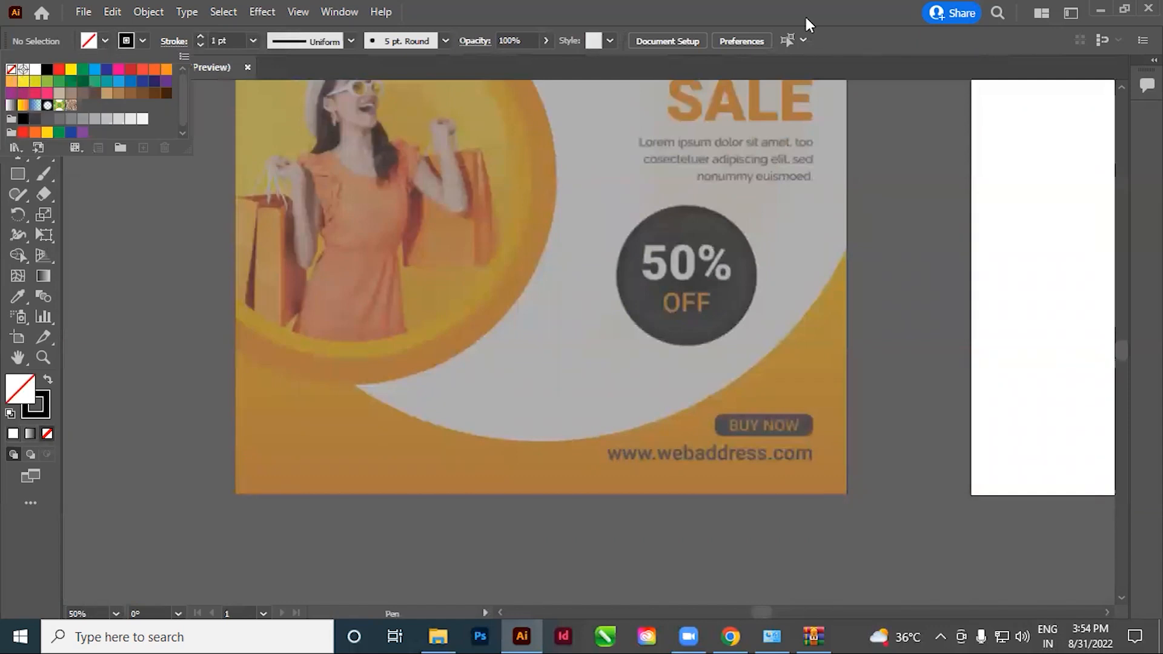
pyautogui.click(677, 10)
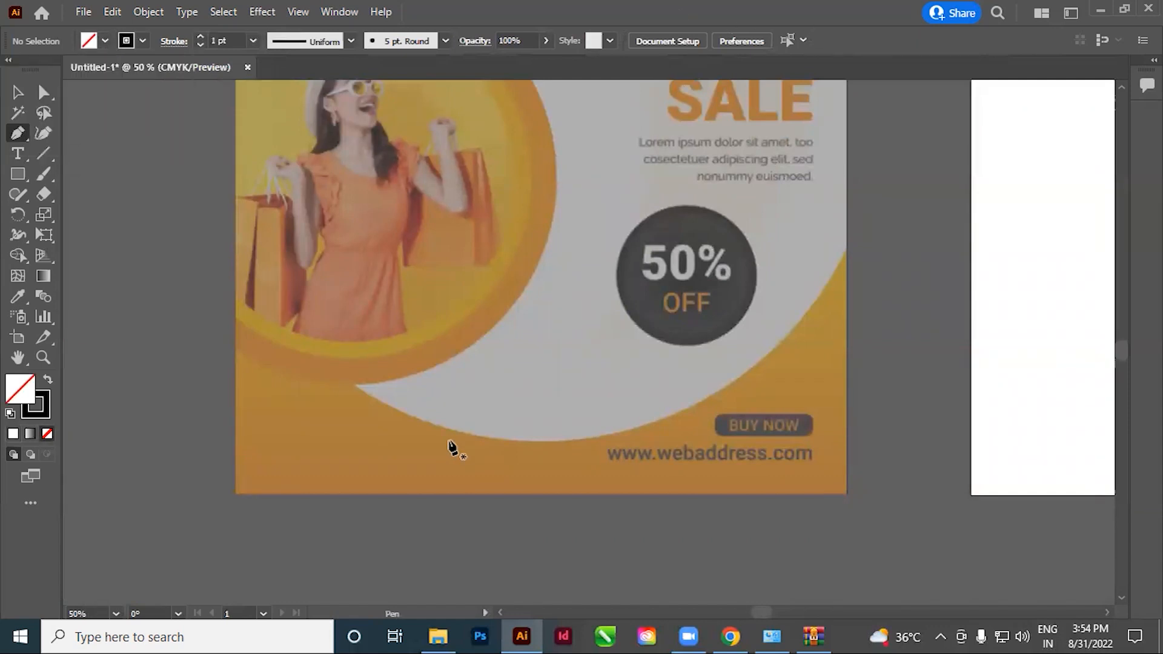
# Trace the right, bottom and left edges of the reference's orange bottom shape with straight Pen segments
pyautogui.moveTo(441, 517); pyautogui.dragTo(434, 505)
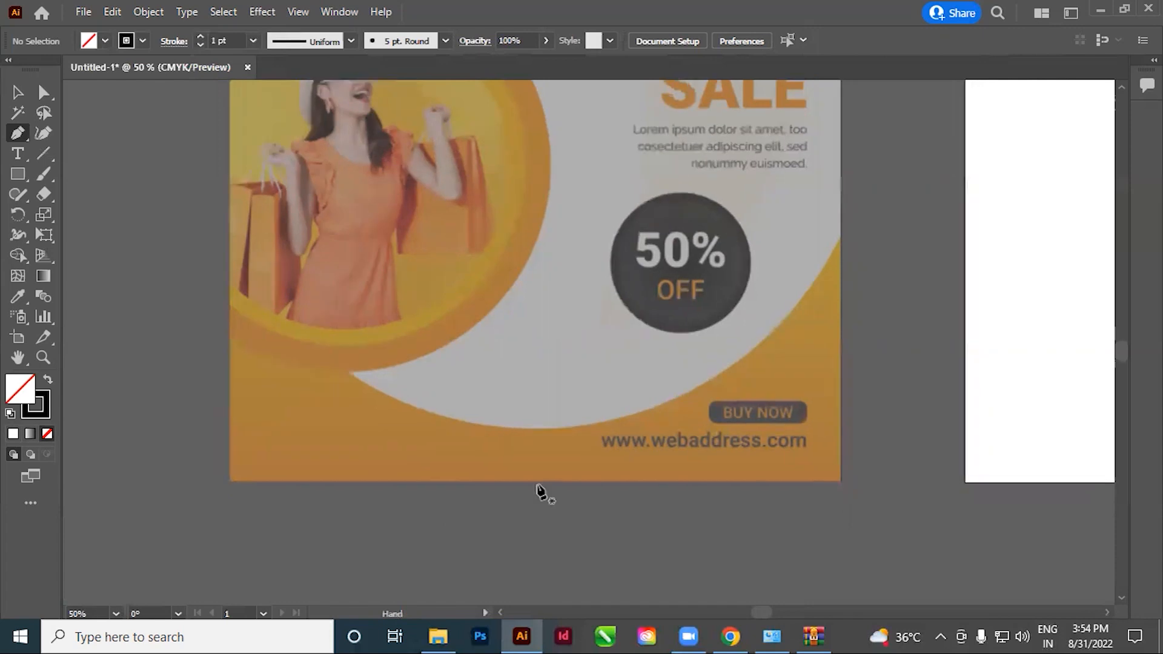
pyautogui.click(842, 238)
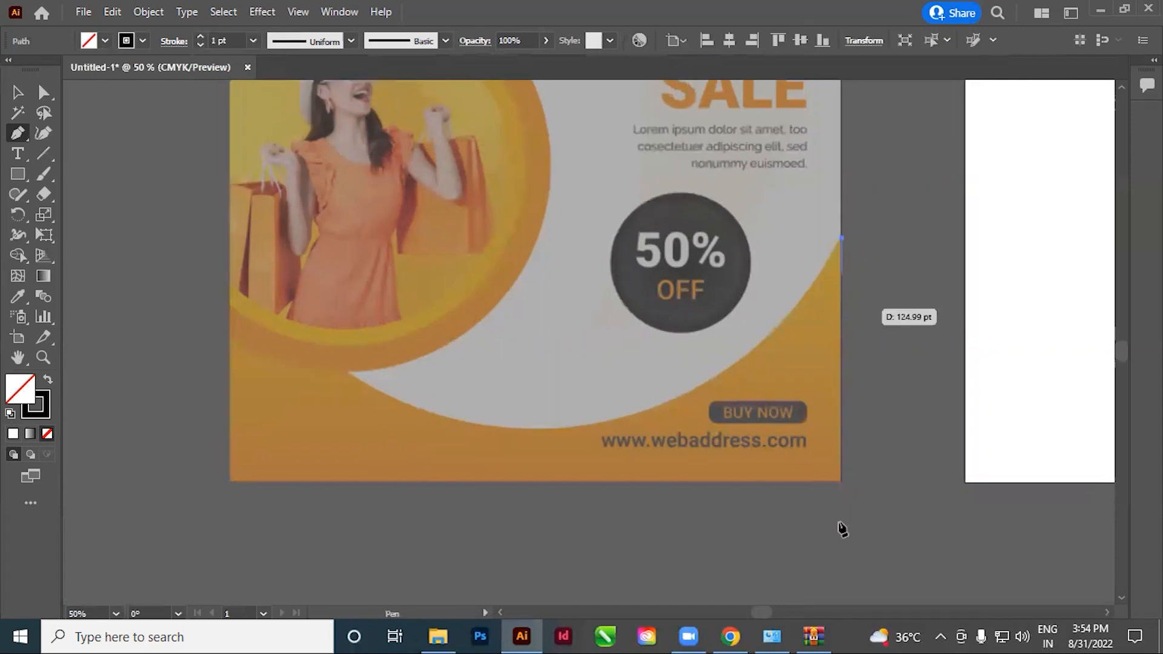
pyautogui.click(841, 482)
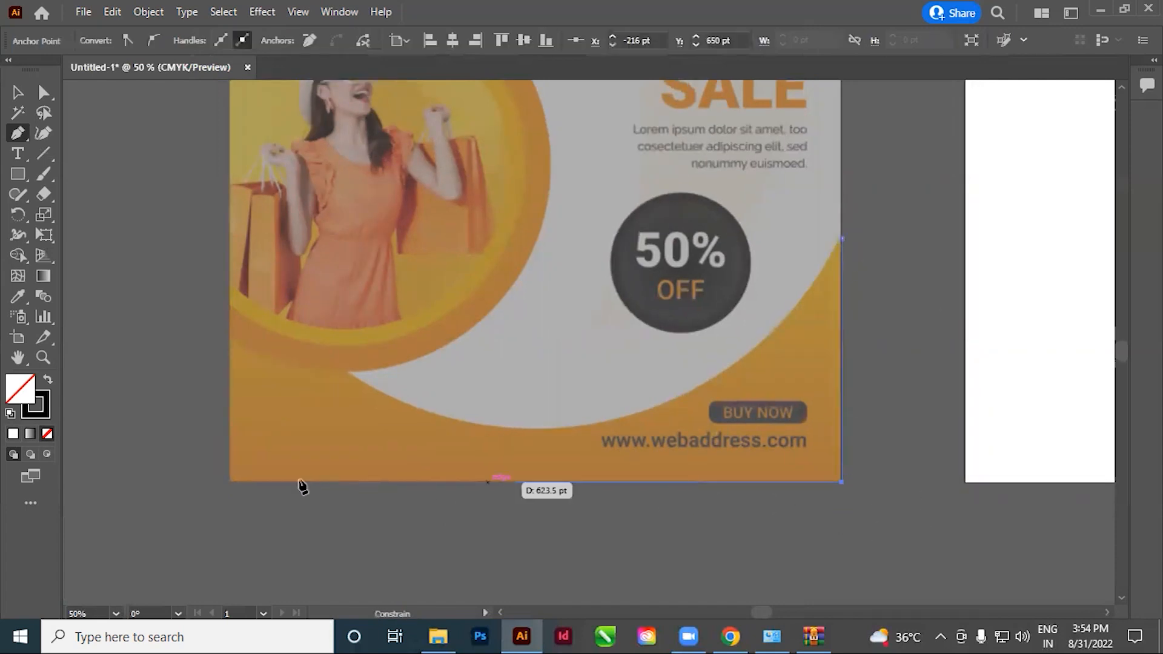
pyautogui.click(229, 482)
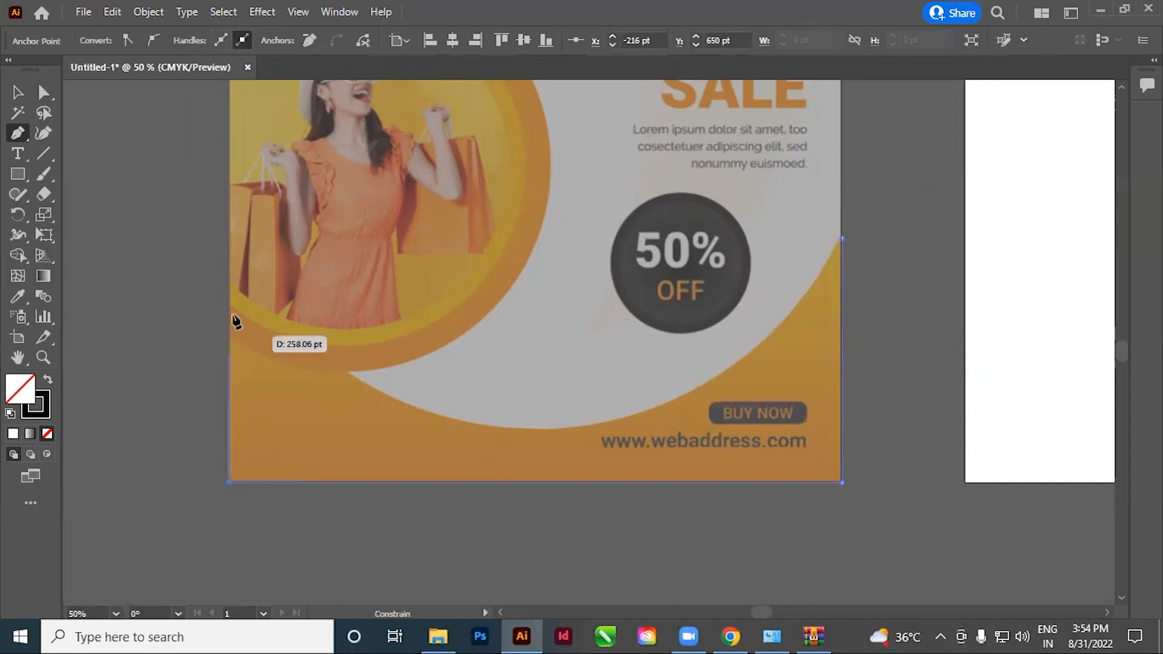
pyautogui.click(229, 314)
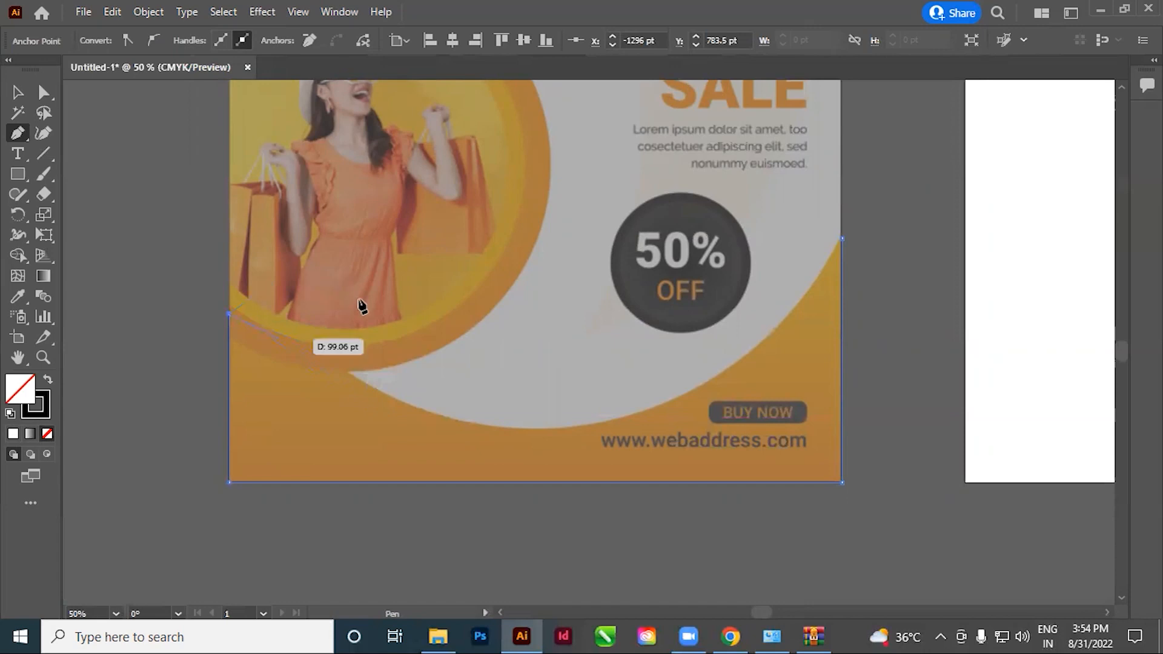
# Continue the path with a rough zigzag beneath the picture circle to the point where the white curve begins
pyautogui.click(253, 276)
pyautogui.click(272, 318)
pyautogui.click(316, 290)
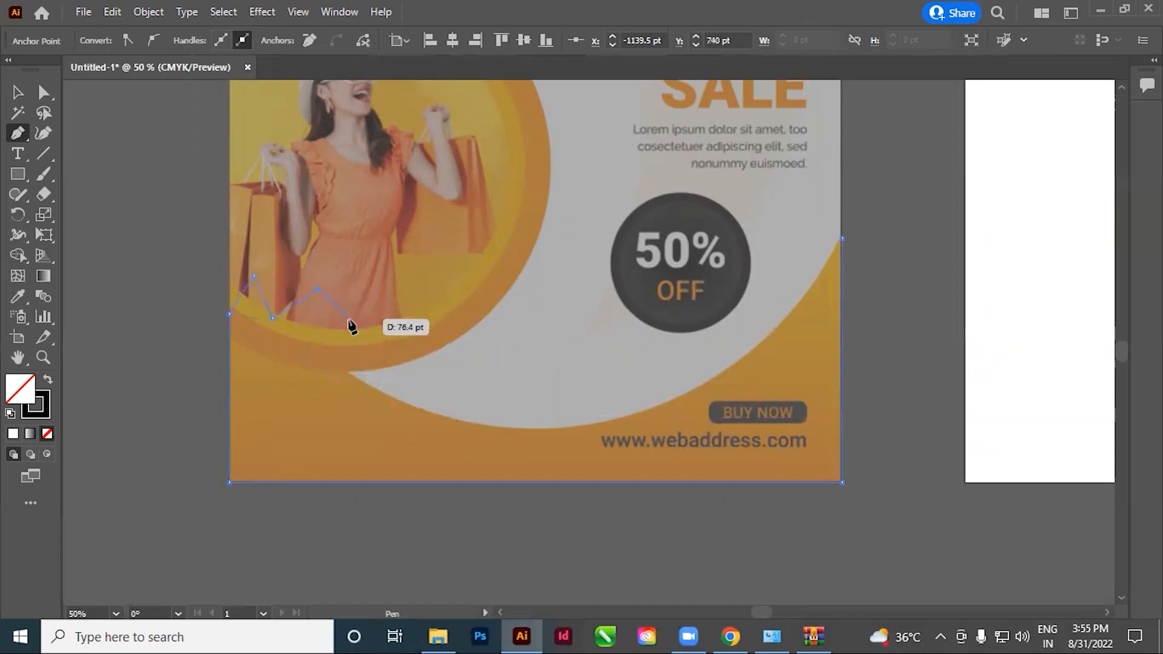
pyautogui.click(291, 354)
pyautogui.click(319, 452)
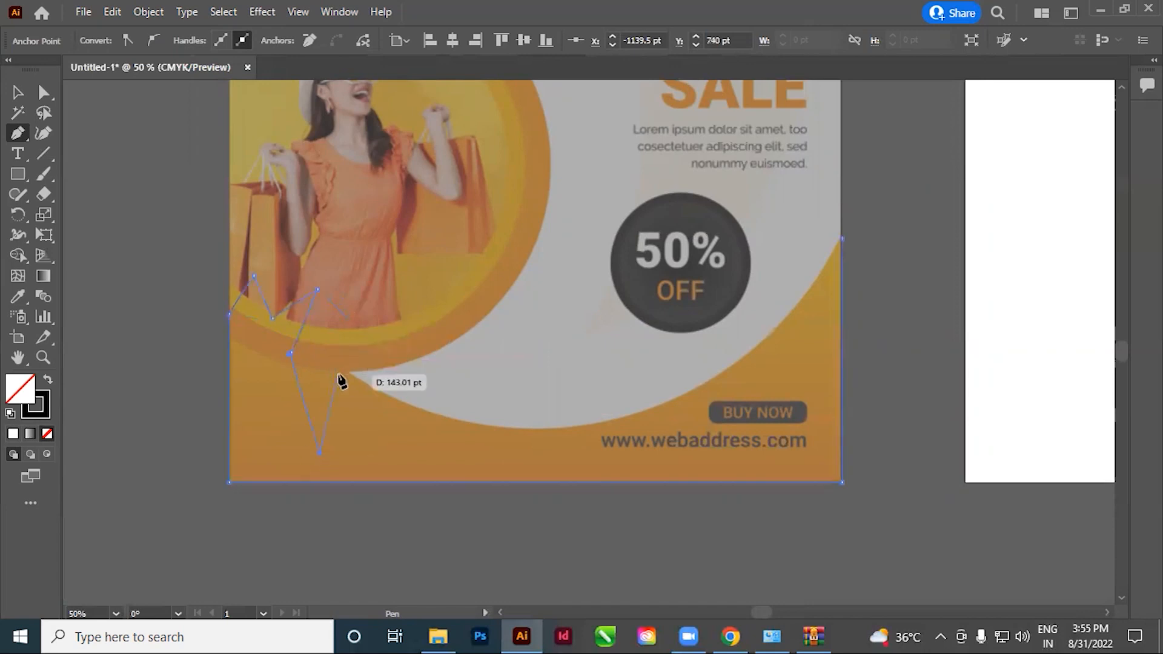
pyautogui.click(346, 371)
pyautogui.moveTo(506, 486); pyautogui.dragTo(452, 465)
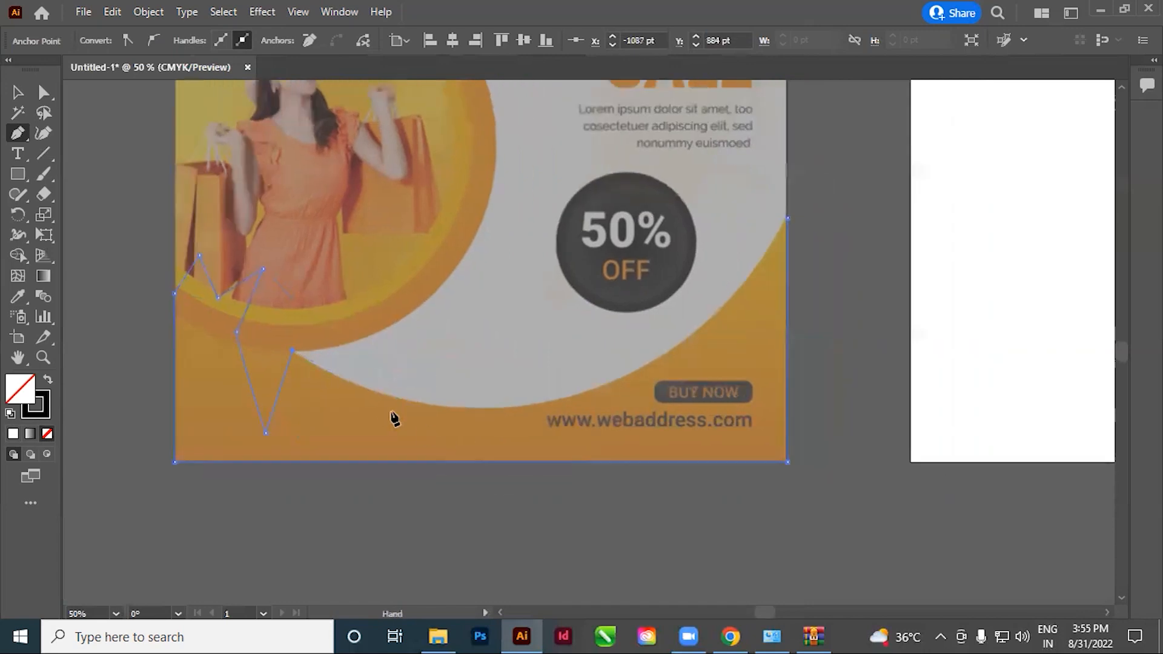
# Trace the lower white curve up to the right edge with curved segments and close the path at its starting point
pyautogui.moveTo(292, 350)
pyautogui.mouseDown()
pyautogui.moveTo(298, 363)
pyautogui.moveTo(283, 348)
pyautogui.mouseUp()
pyautogui.moveTo(462, 412); pyautogui.dragTo(475, 411)
pyautogui.moveTo(496, 407); pyautogui.dragTo(601, 405)
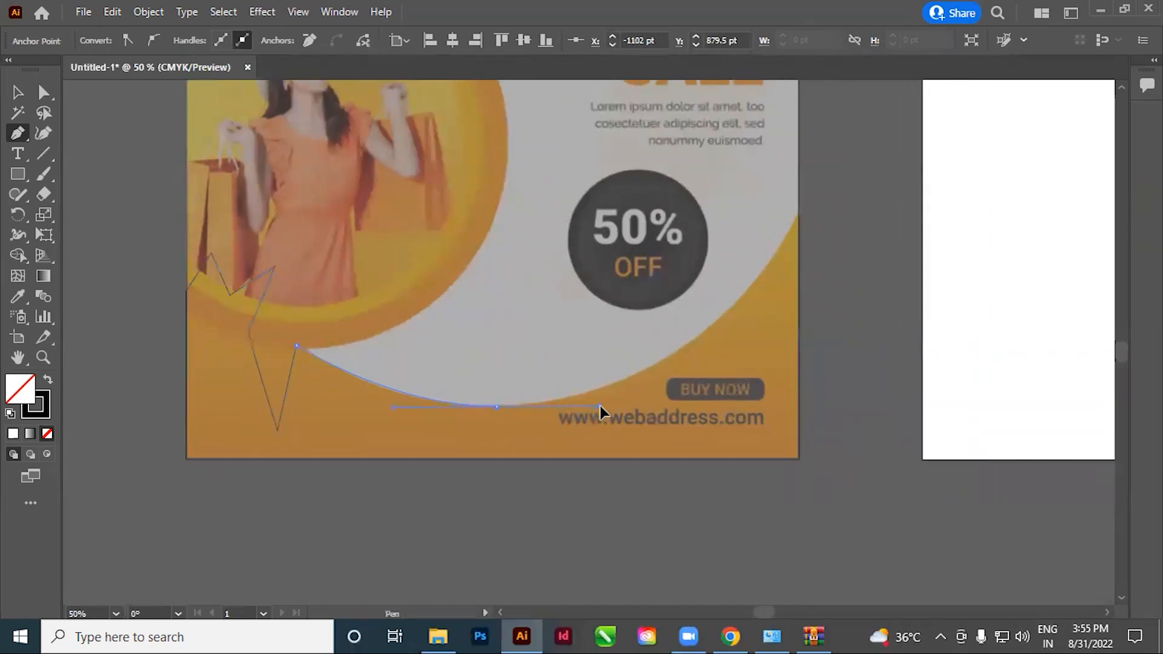
pyautogui.click(498, 409)
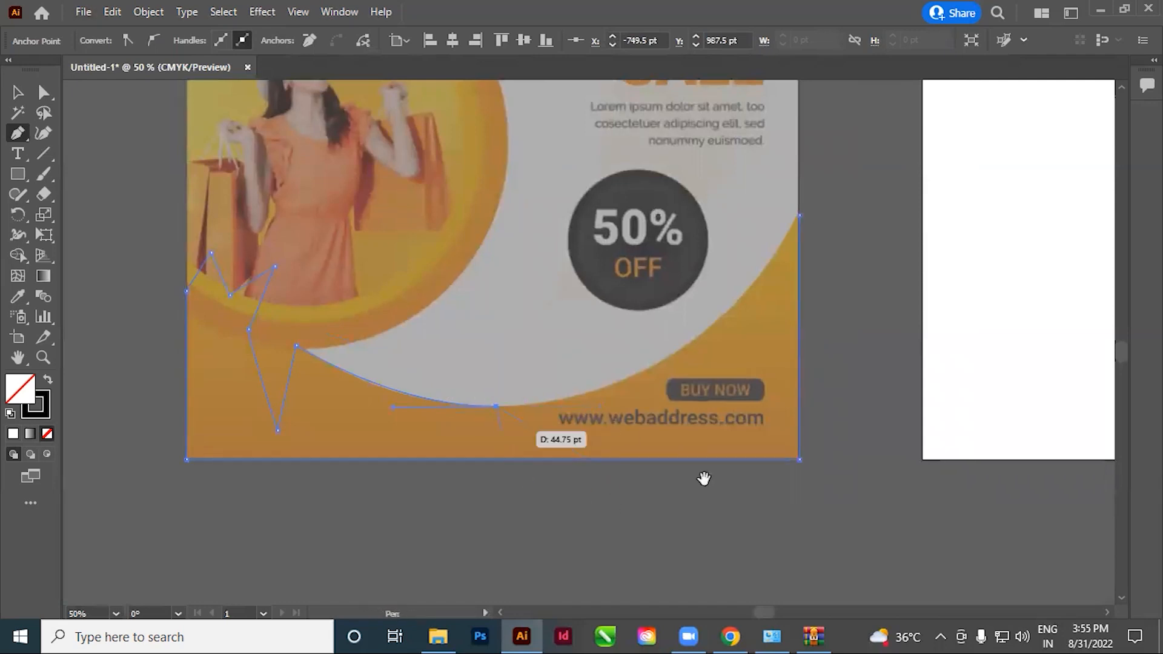
pyautogui.moveTo(743, 380); pyautogui.dragTo(667, 403)
pyautogui.moveTo(641, 343); pyautogui.dragTo(743, 256)
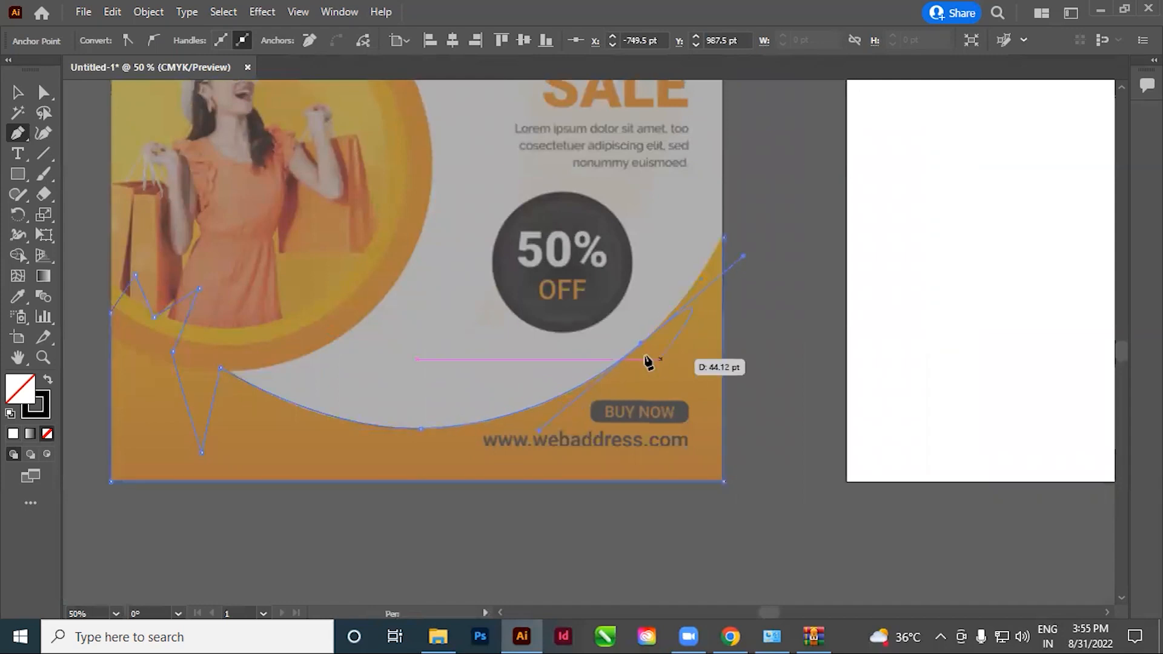
pyautogui.click(725, 239)
pyautogui.moveTo(739, 190); pyautogui.dragTo(740, 190)
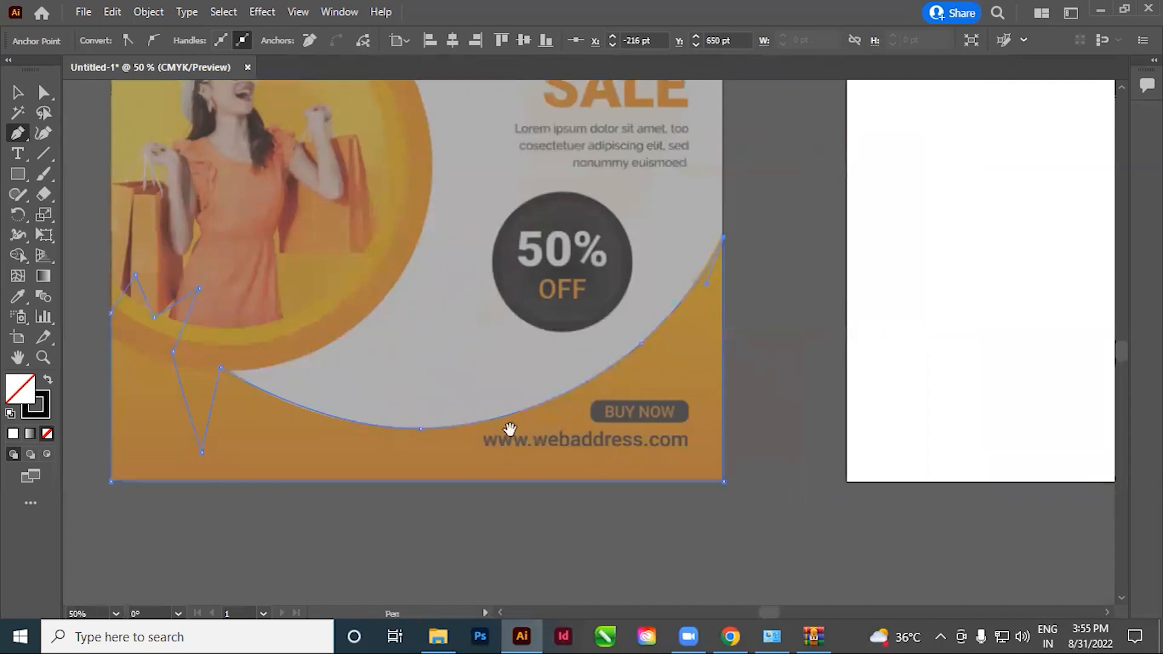
# Move the traced bottom shape from the reference to the matching place on the white artboard
pyautogui.moveTo(502, 426); pyautogui.dragTo(546, 414)
pyautogui.click(15, 93)
pyautogui.click(801, 345)
pyautogui.moveTo(794, 452); pyautogui.dragTo(734, 426)
pyautogui.keyDown('ctrl'); pyautogui.keyDown('alt'); pyautogui.click(571, 394); pyautogui.keyUp('alt'); pyautogui.keyUp('ctrl')
pyautogui.keyDown('ctrl'); pyautogui.keyDown('alt'); pyautogui.click(571, 392); pyautogui.keyUp('alt'); pyautogui.keyUp('ctrl')
pyautogui.moveTo(617, 442); pyautogui.dragTo(545, 506)
pyautogui.click(427, 359)
pyautogui.press('Right')
pyautogui.click(733, 502)
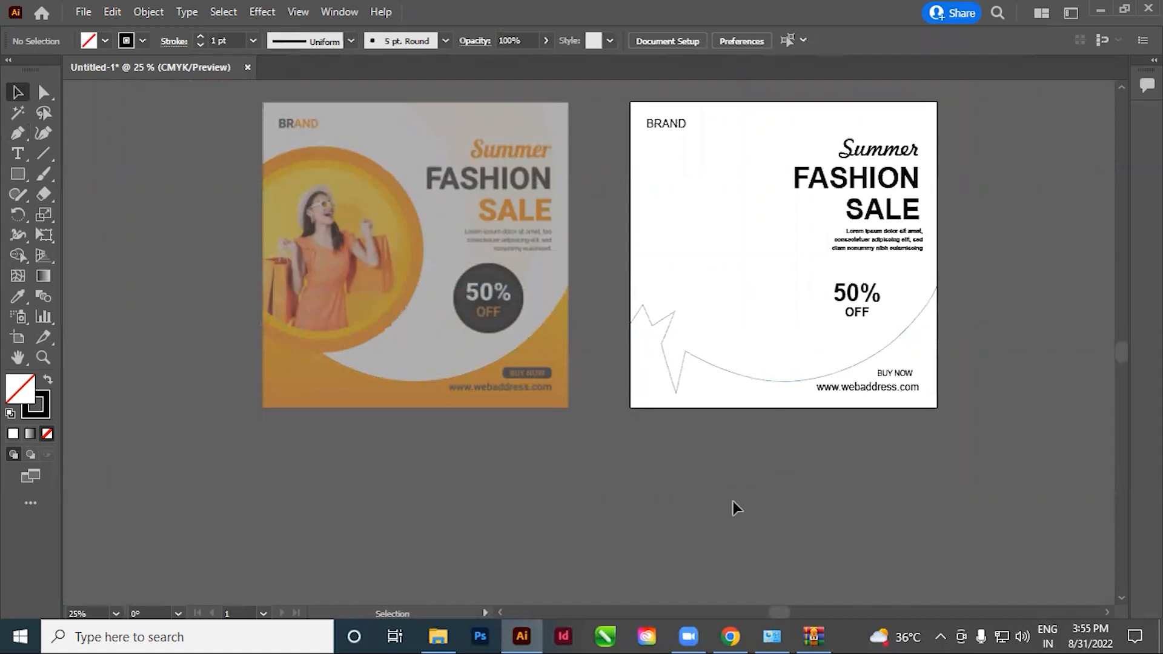
# Draw a circle with the Ellipse tool that matches the outer edge of the reference's orange ring
pyautogui.keyDown('ctrl'); pyautogui.click(456, 271); pyautogui.keyUp('ctrl')
pyautogui.moveTo(444, 302); pyautogui.dragTo(420, 300)
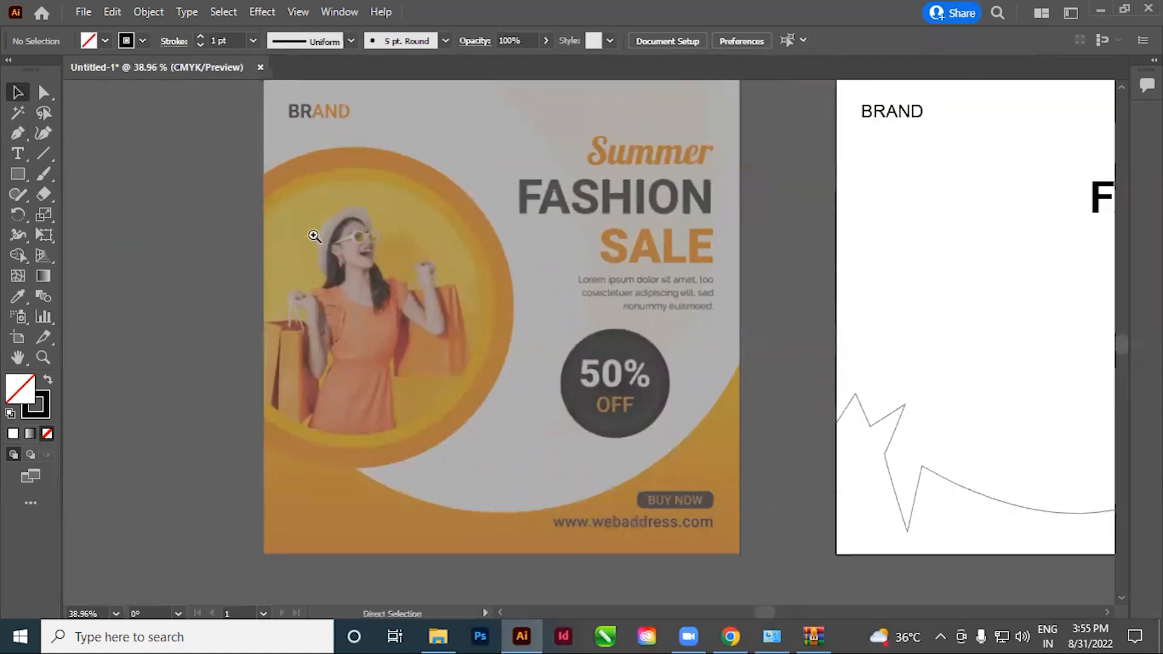
pyautogui.moveTo(318, 238); pyautogui.dragTo(364, 256)
pyautogui.moveTo(534, 449); pyautogui.dragTo(572, 440)
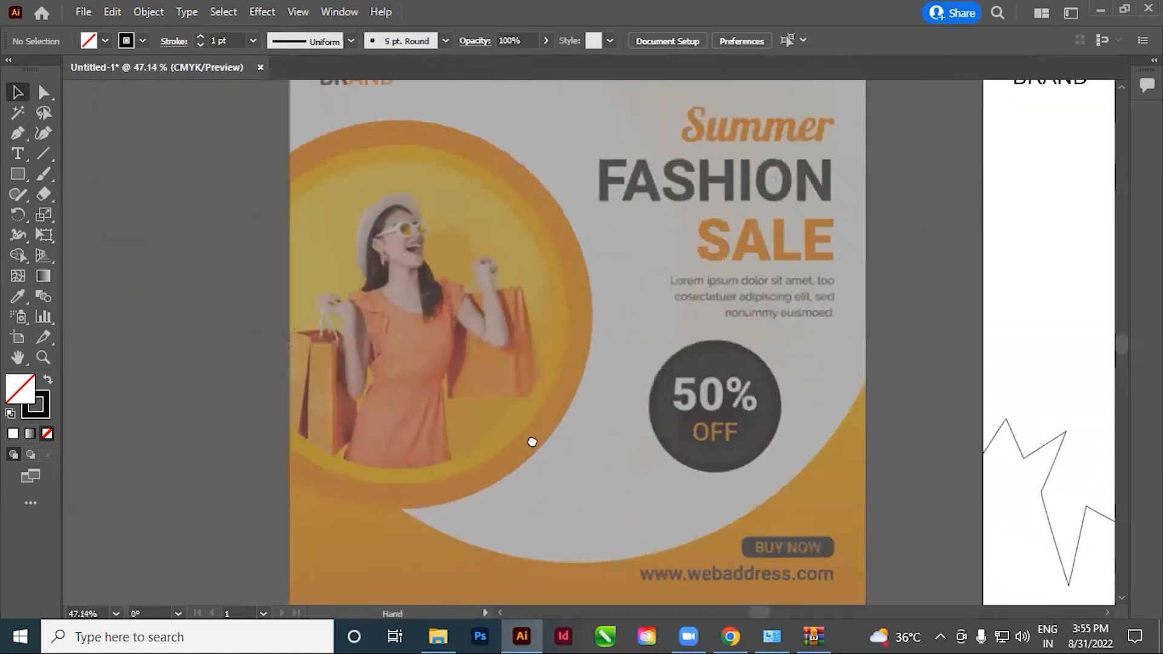
pyautogui.moveTo(18, 175); pyautogui.dragTo(83, 216)
pyautogui.moveTo(373, 188); pyautogui.dragTo(602, 504)
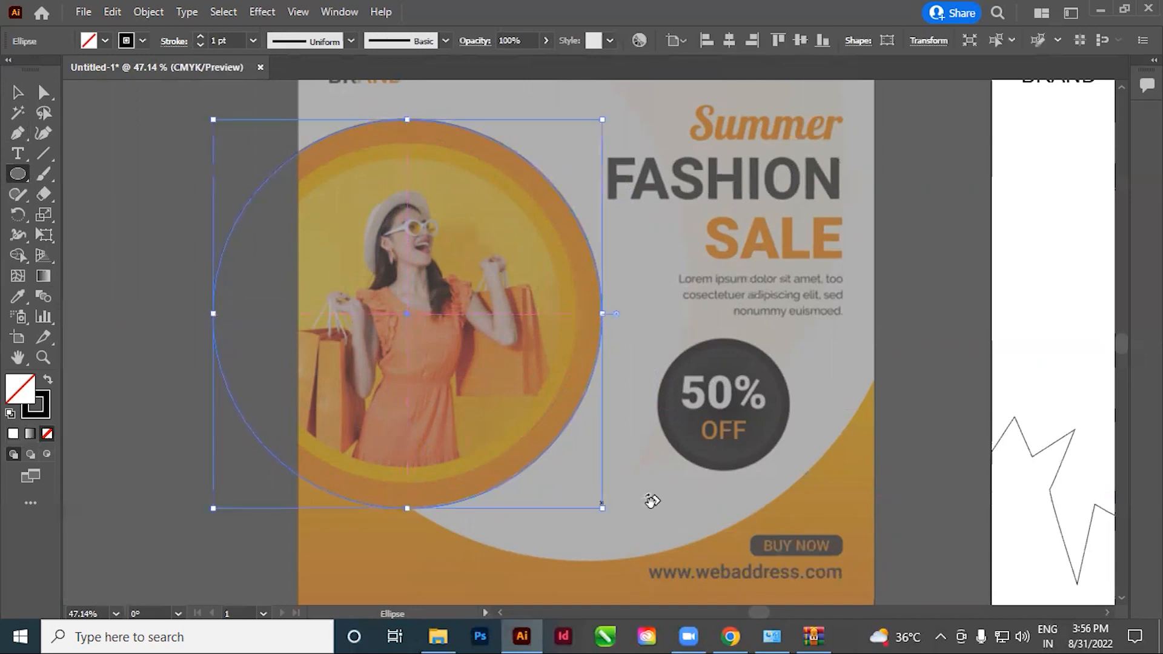
# Create two smaller concentric copies of the circle by scaling, matching the inner ring and the photo edge
pyautogui.click(18, 93)
pyautogui.click(204, 270)
pyautogui.moveTo(648, 229); pyautogui.dragTo(559, 384)
pyautogui.press('s')
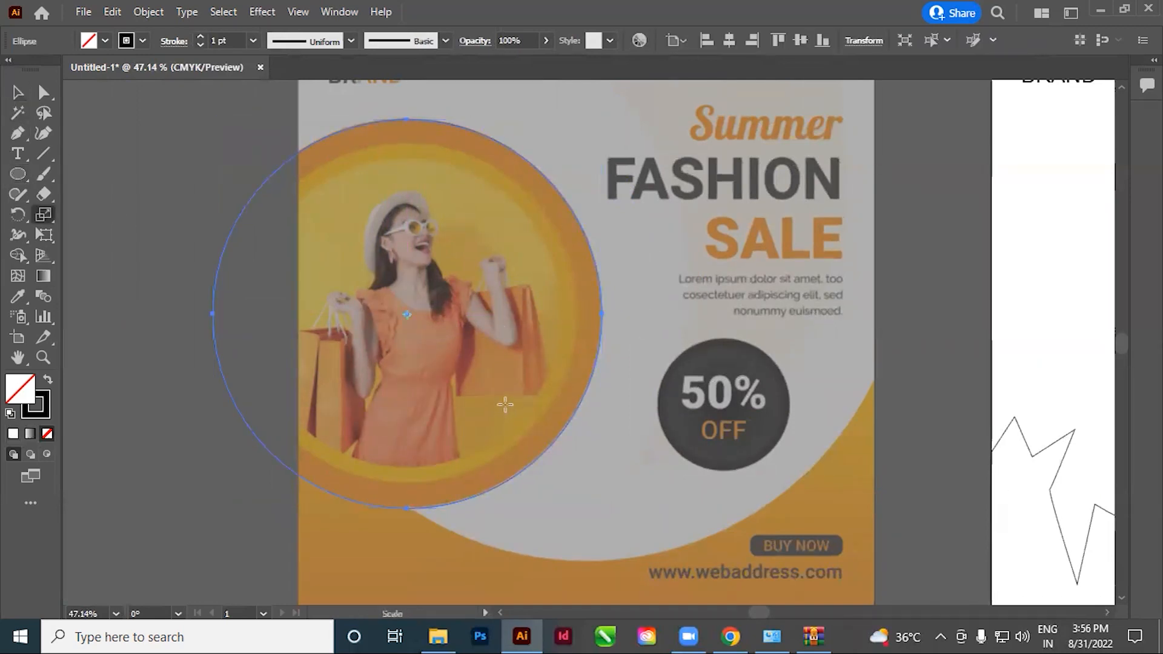
pyautogui.moveTo(631, 298); pyautogui.dragTo(624, 132)
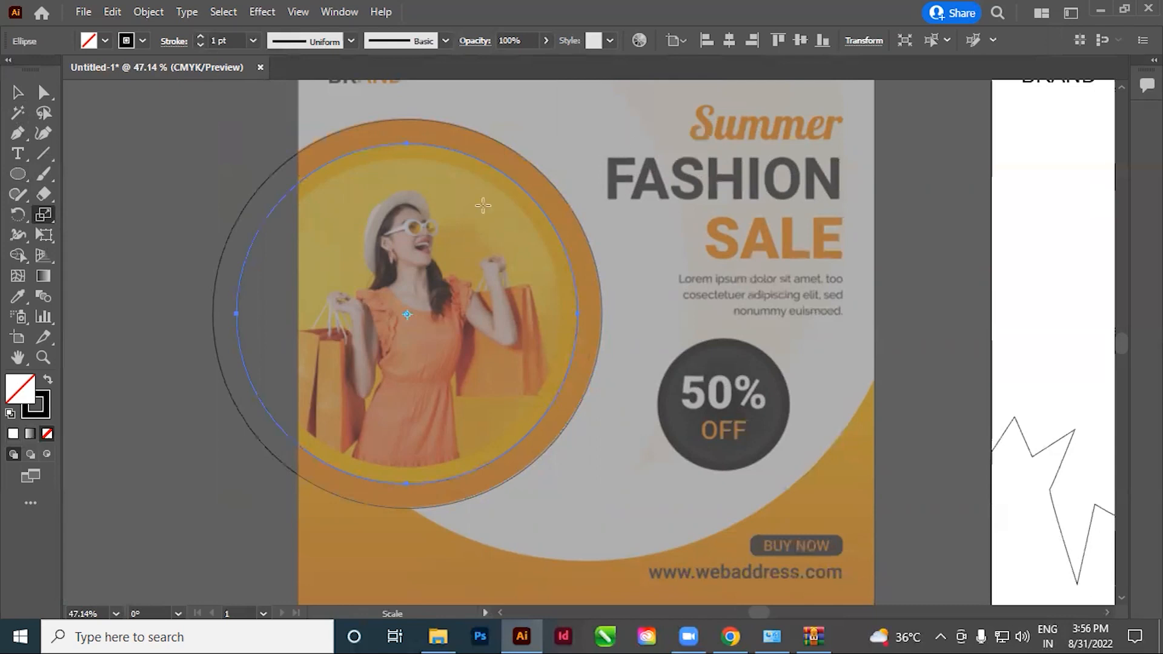
pyautogui.moveTo(617, 120); pyautogui.dragTo(645, 313)
pyautogui.click(17, 92)
pyautogui.click(808, 291)
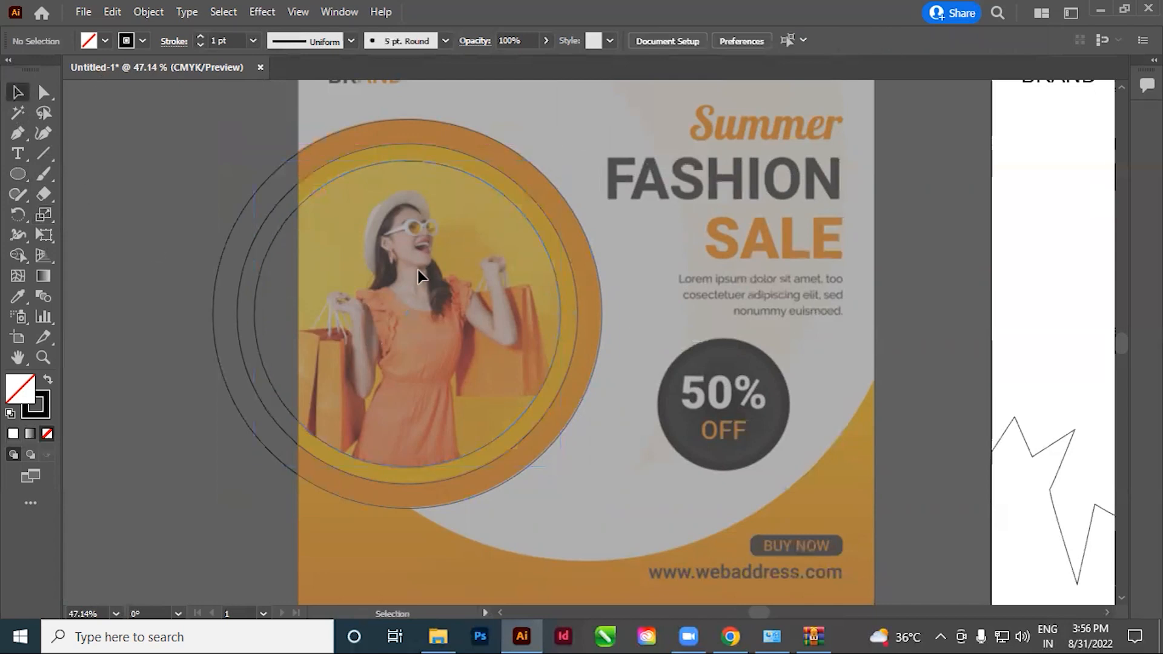
# Move all three concentric circles from the reference to the matching place on the white artboard
pyautogui.scroll(-3, 514, 351)
pyautogui.moveTo(522, 401); pyautogui.dragTo(320, 417)
pyautogui.moveTo(320, 417); pyautogui.dragTo(372, 408)
pyautogui.press('Right')
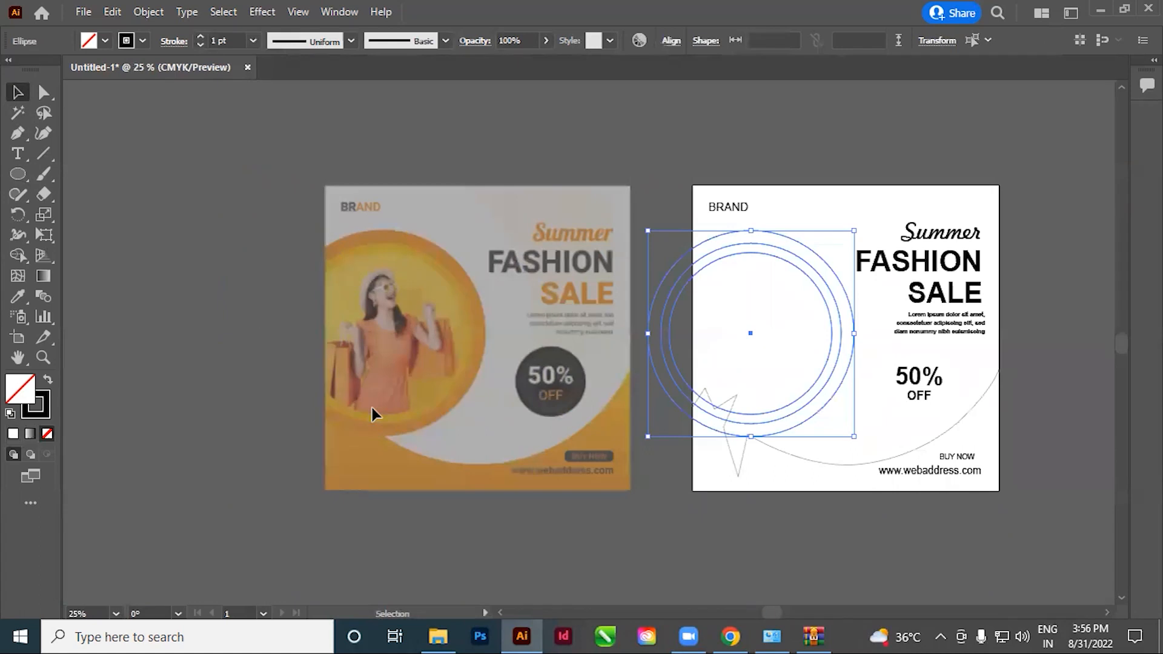
pyautogui.click(549, 132)
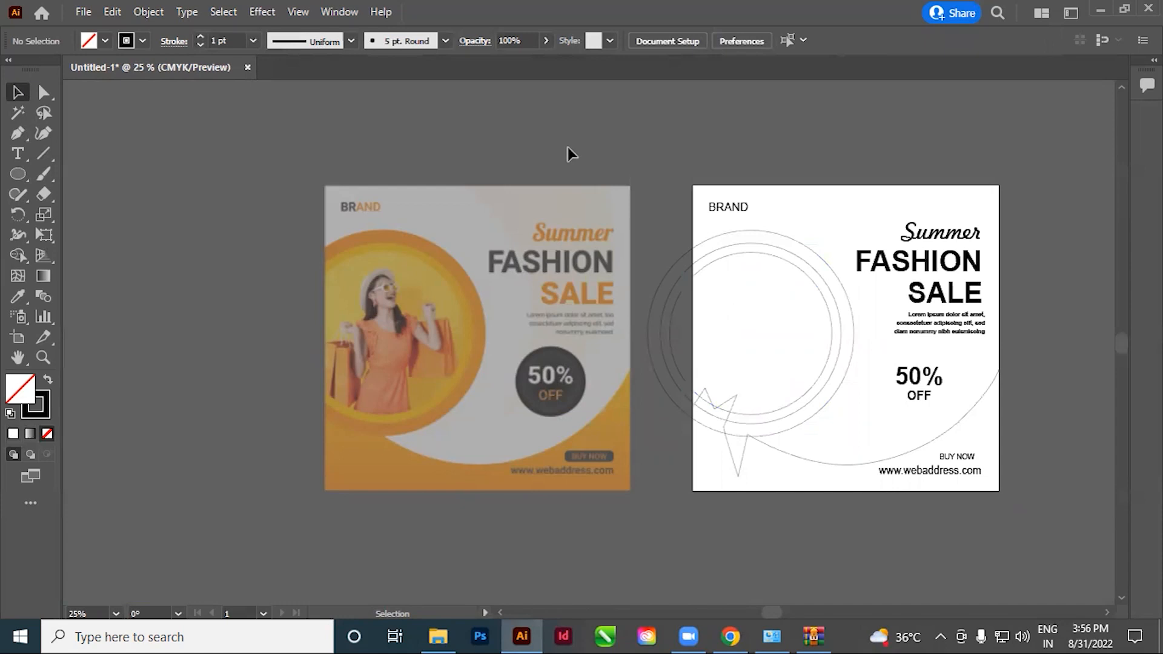
# Switch to Chrome and save the image of the girl with shopping bags to the Desktop as the PNG 925483-middle
pyautogui.press('space')
pyautogui.moveTo(356, 415); pyautogui.dragTo(383, 397)
pyautogui.hotkey('ctrl', 'space')
pyautogui.moveTo(327, 257); pyautogui.dragTo(478, 382)
pyautogui.press('space')
pyautogui.moveTo(645, 437); pyautogui.dragTo(480, 394)
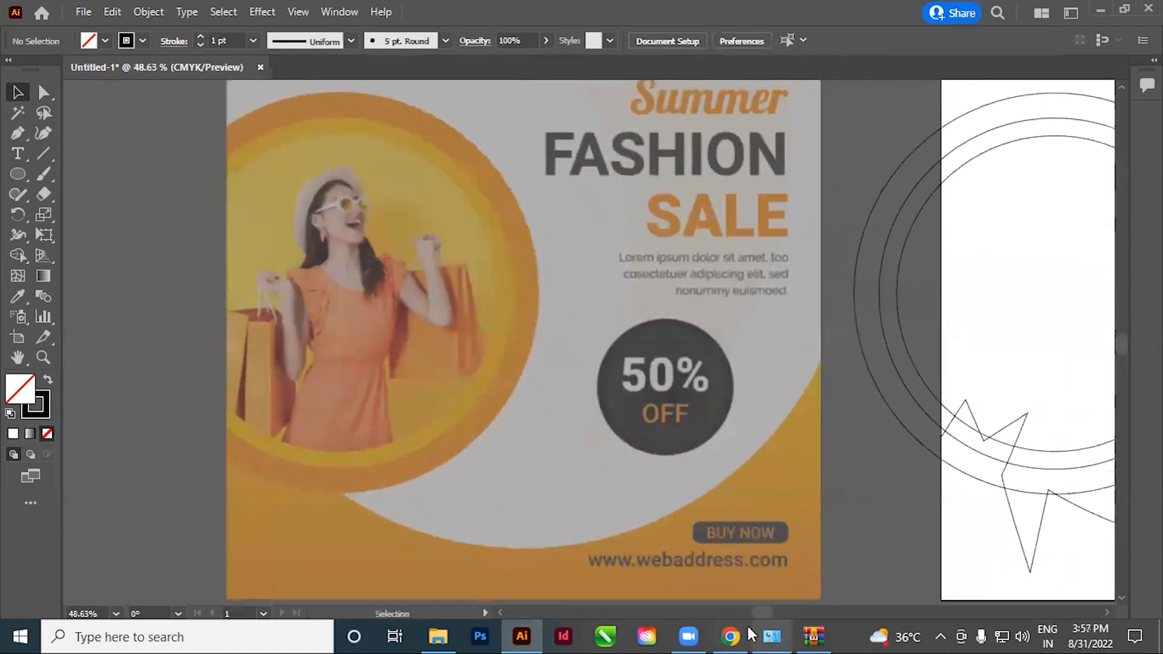
pyautogui.click(731, 635)
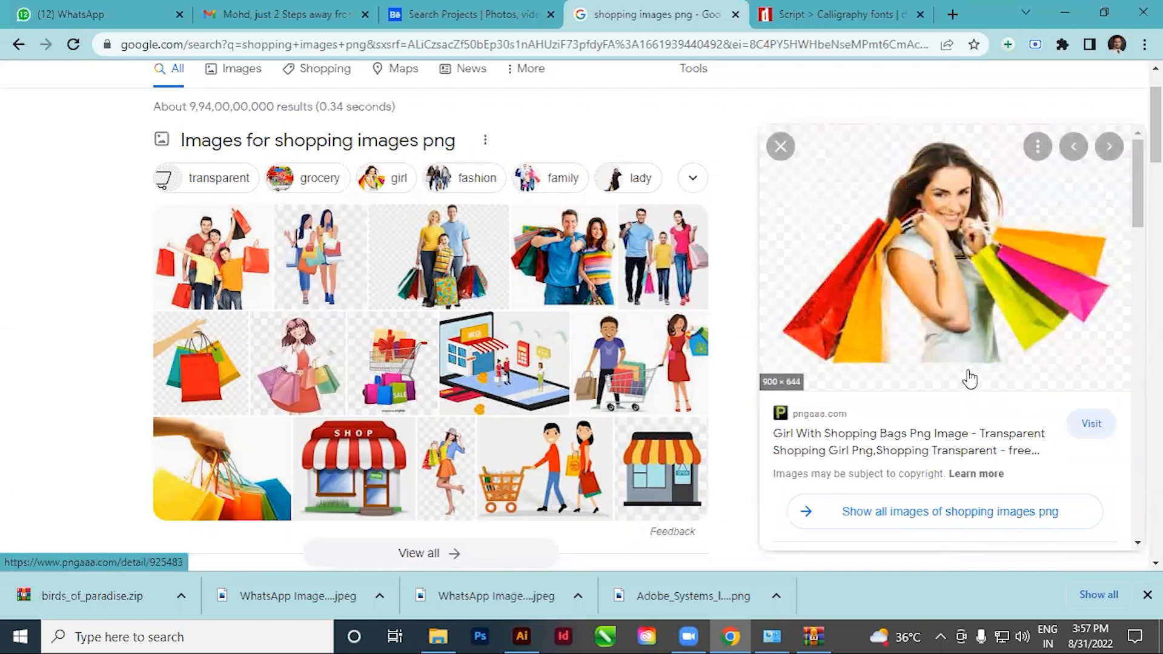
pyautogui.rightClick(933, 269)
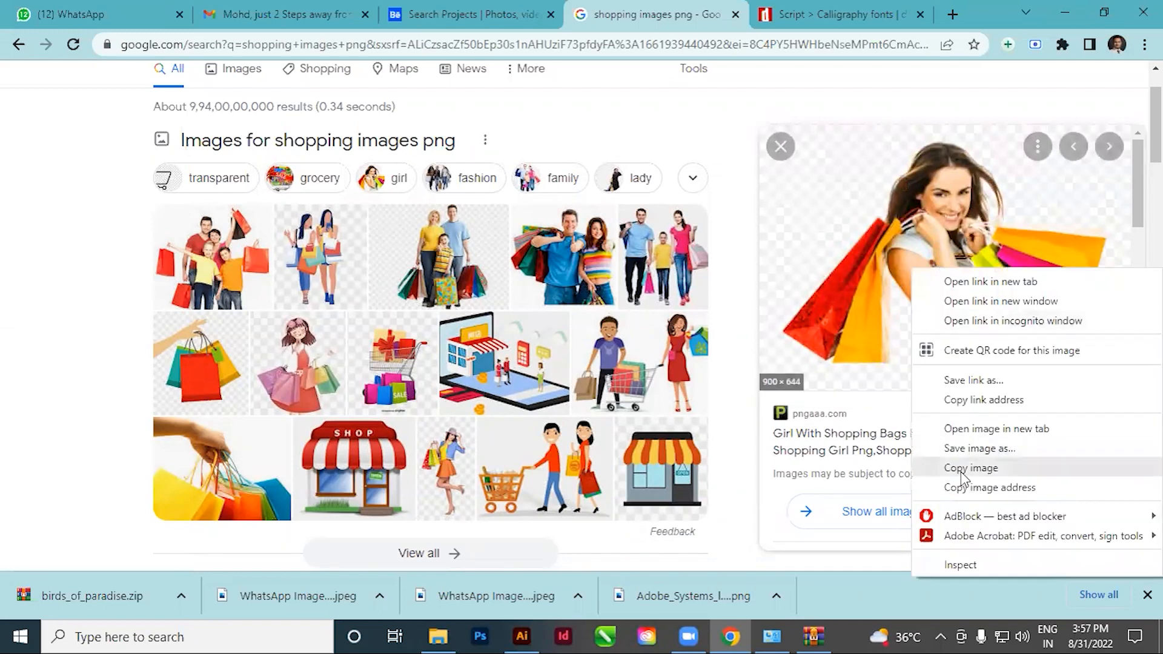
pyautogui.click(965, 449)
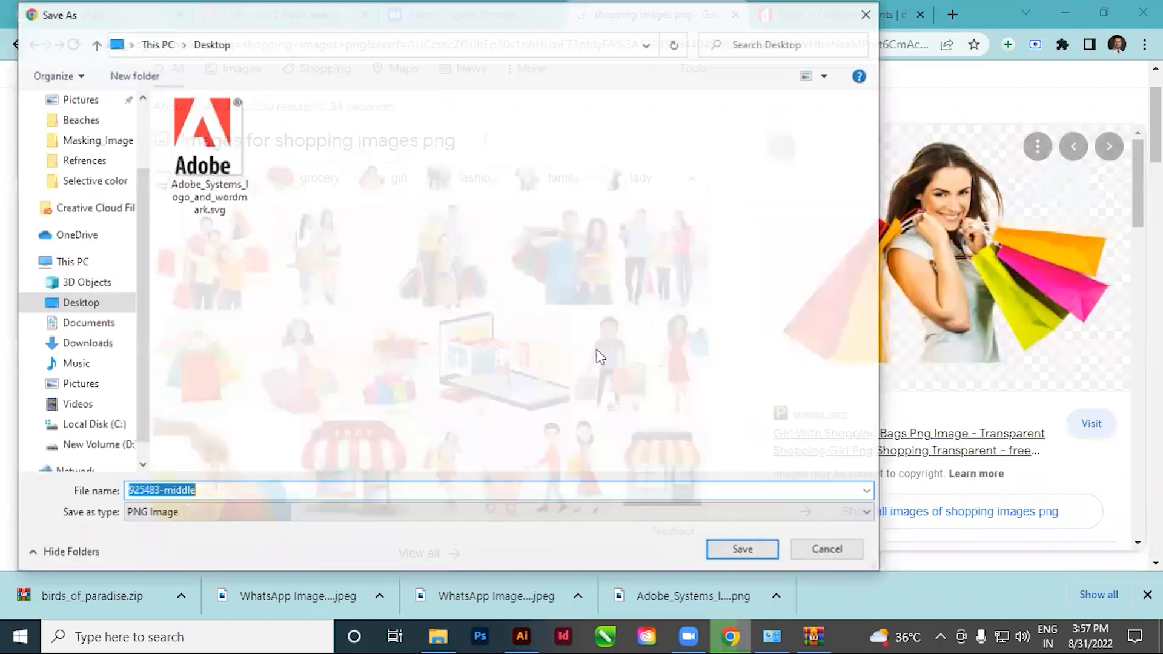
pyautogui.click(78, 307)
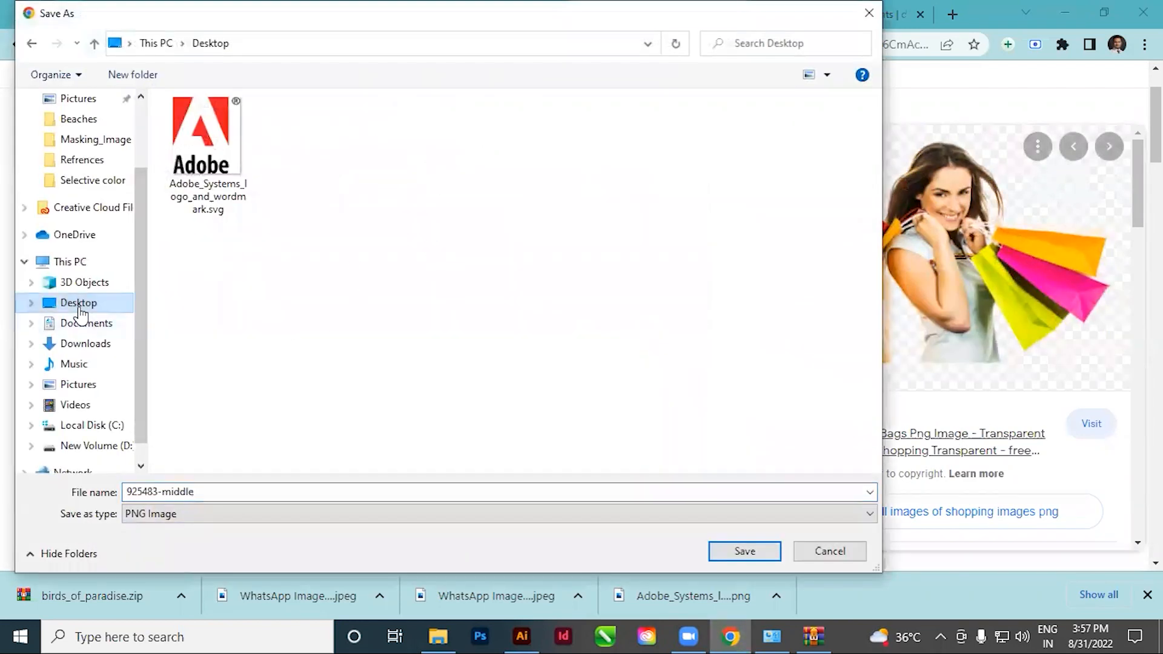
pyautogui.click(726, 552)
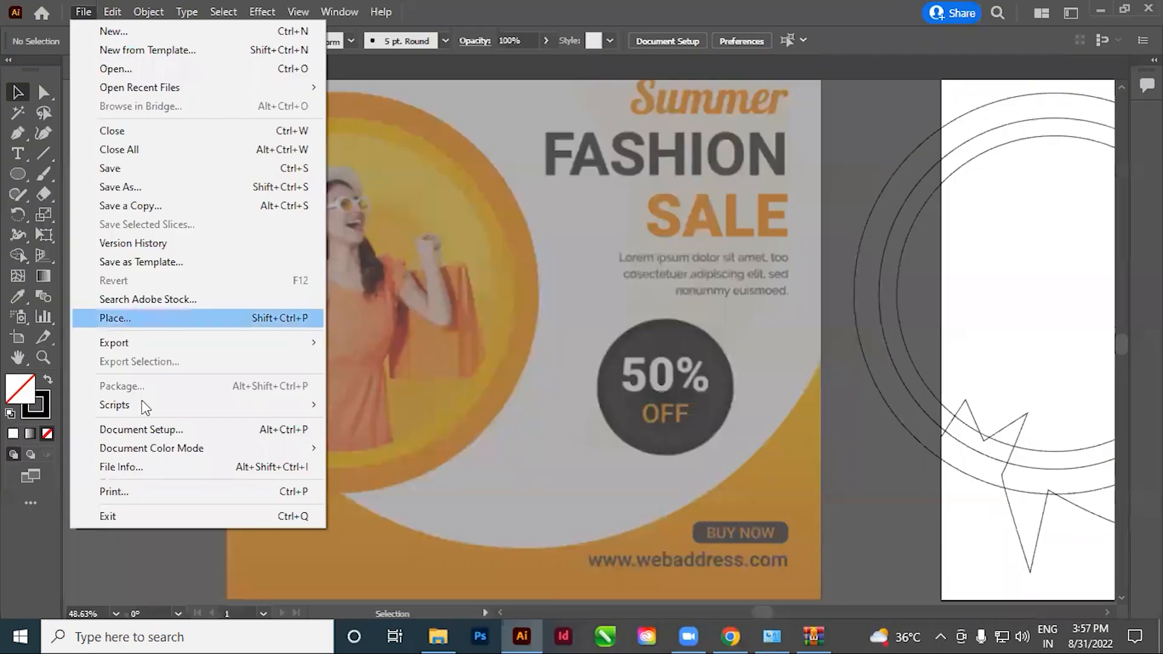
# Place the 925483-middle image from the Desktop over the reference in Illustrator
pyautogui.click(148, 326)
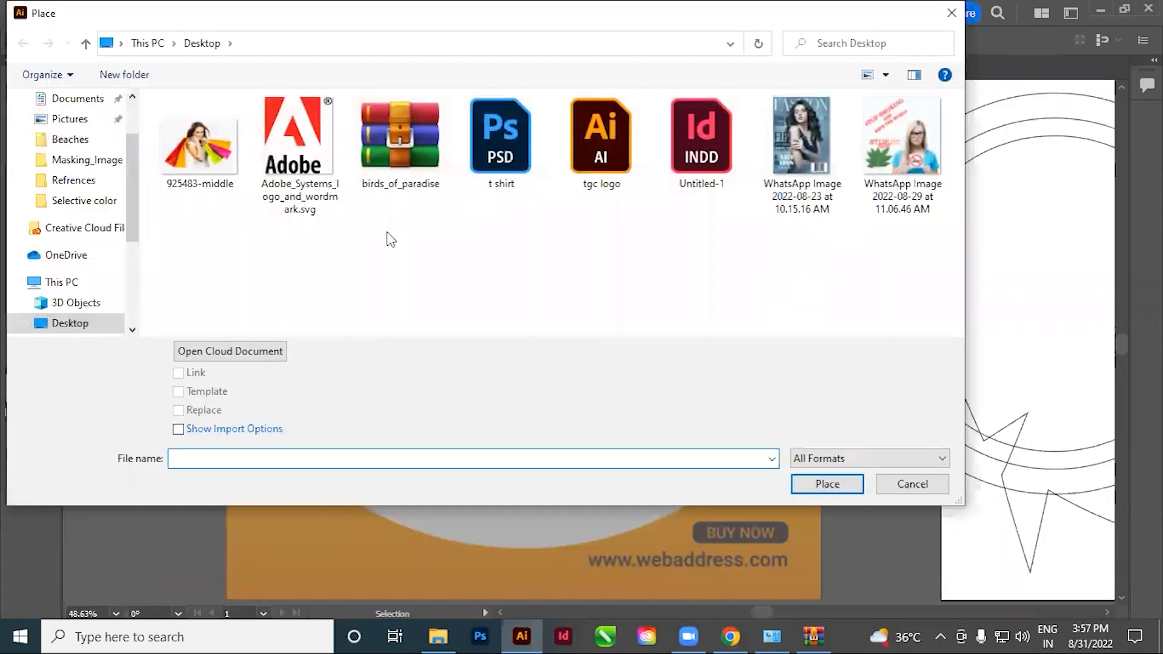
pyautogui.click(200, 157)
pyautogui.click(833, 484)
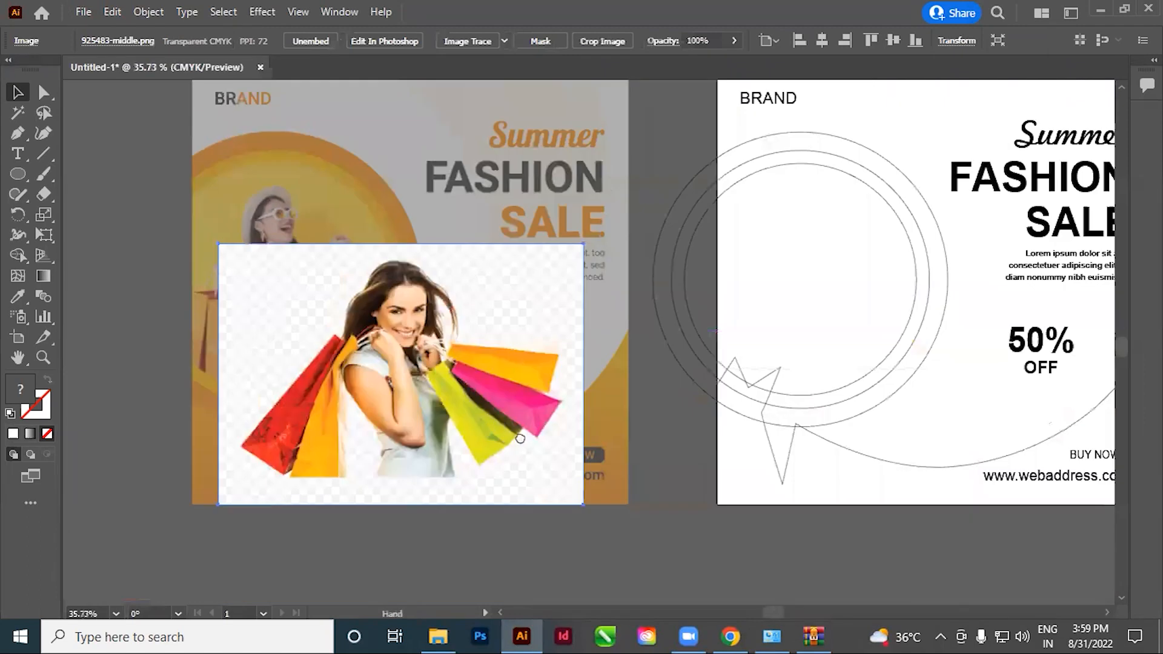
pyautogui.moveTo(520, 438); pyautogui.dragTo(541, 457)
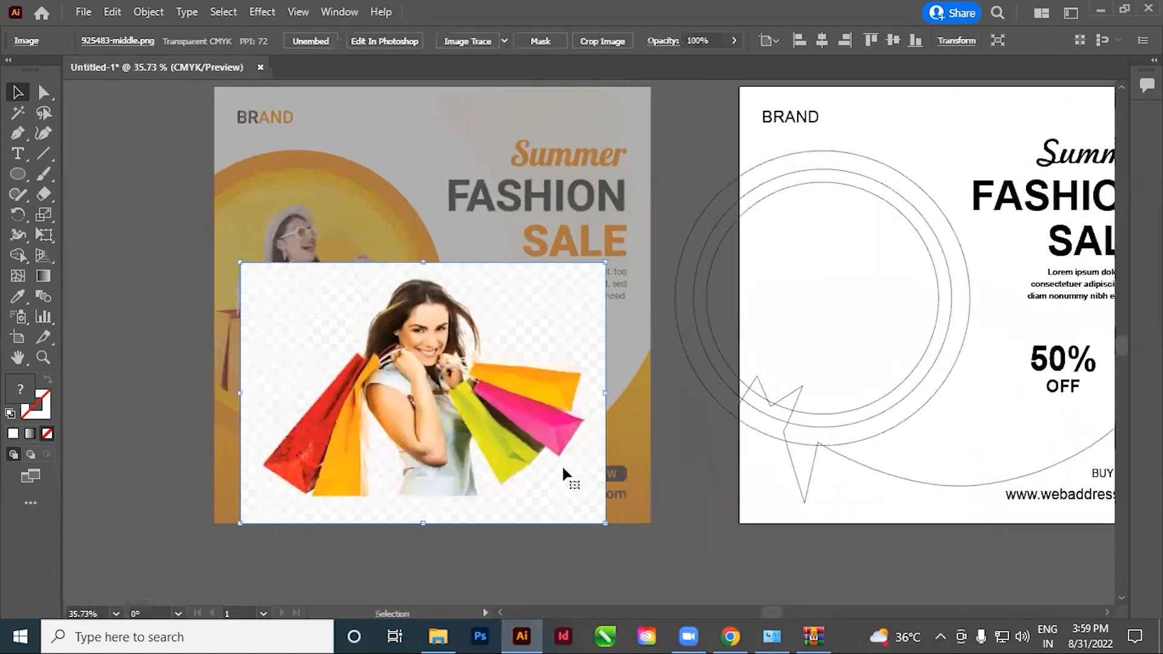
# Fill the innermost circle on the white artboard with red
pyautogui.click(697, 495)
pyautogui.moveTo(696, 488); pyautogui.dragTo(632, 488)
pyautogui.moveTo(547, 488); pyautogui.dragTo(517, 496)
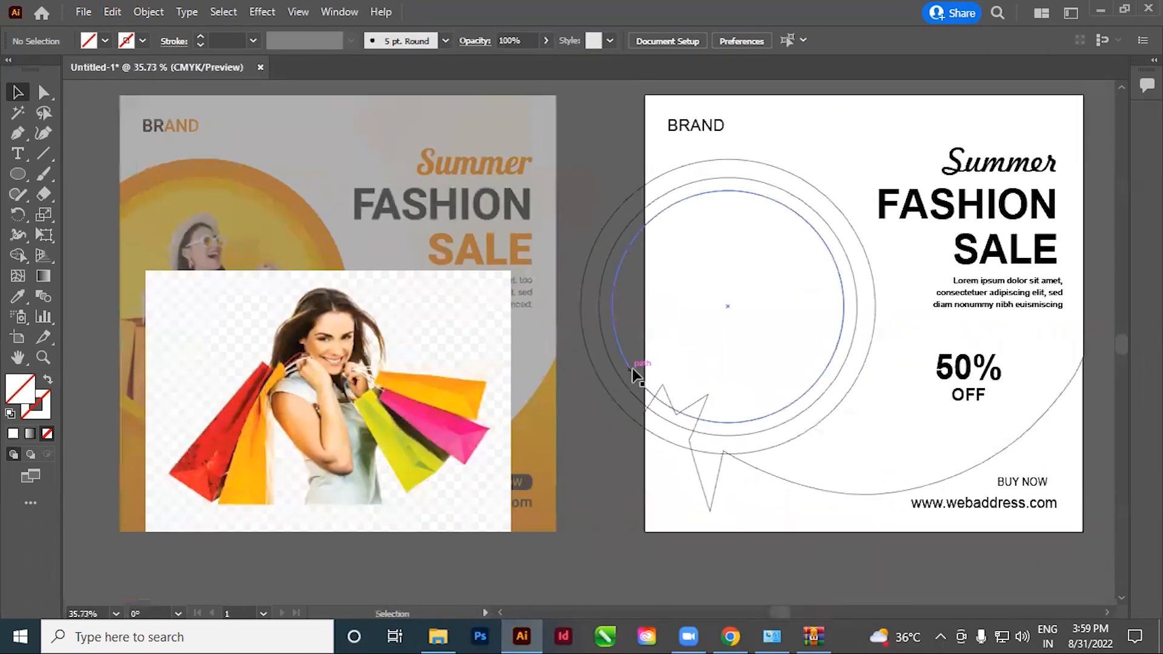
pyautogui.moveTo(352, 385); pyautogui.dragTo(423, 413)
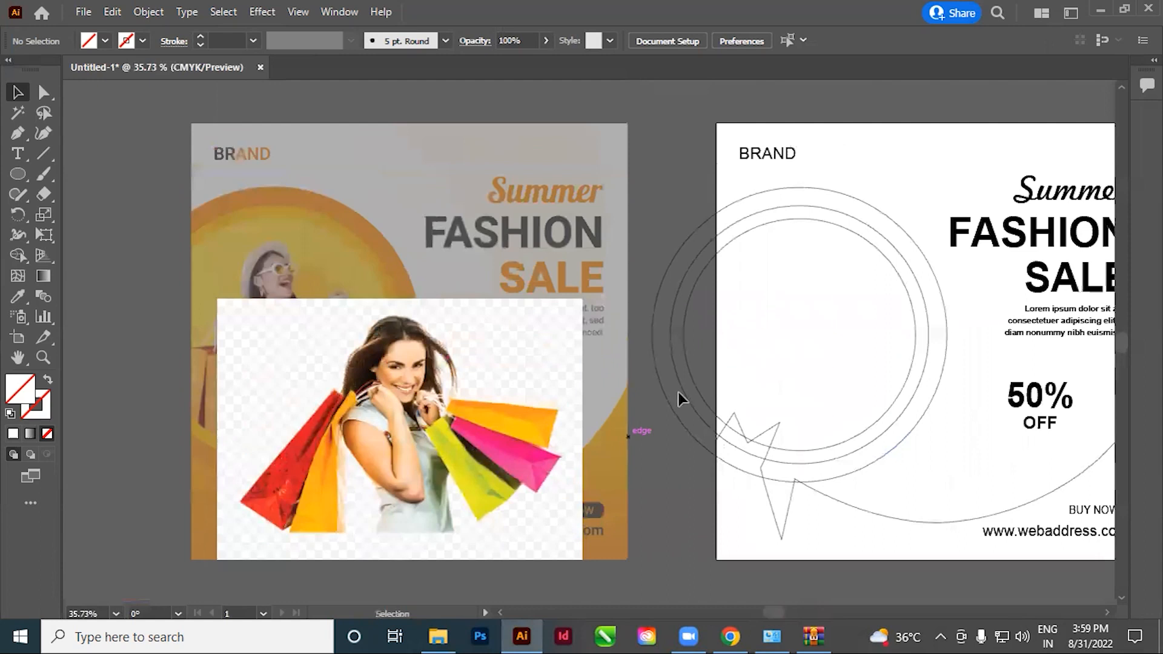
pyautogui.click(702, 395)
pyautogui.click(105, 42)
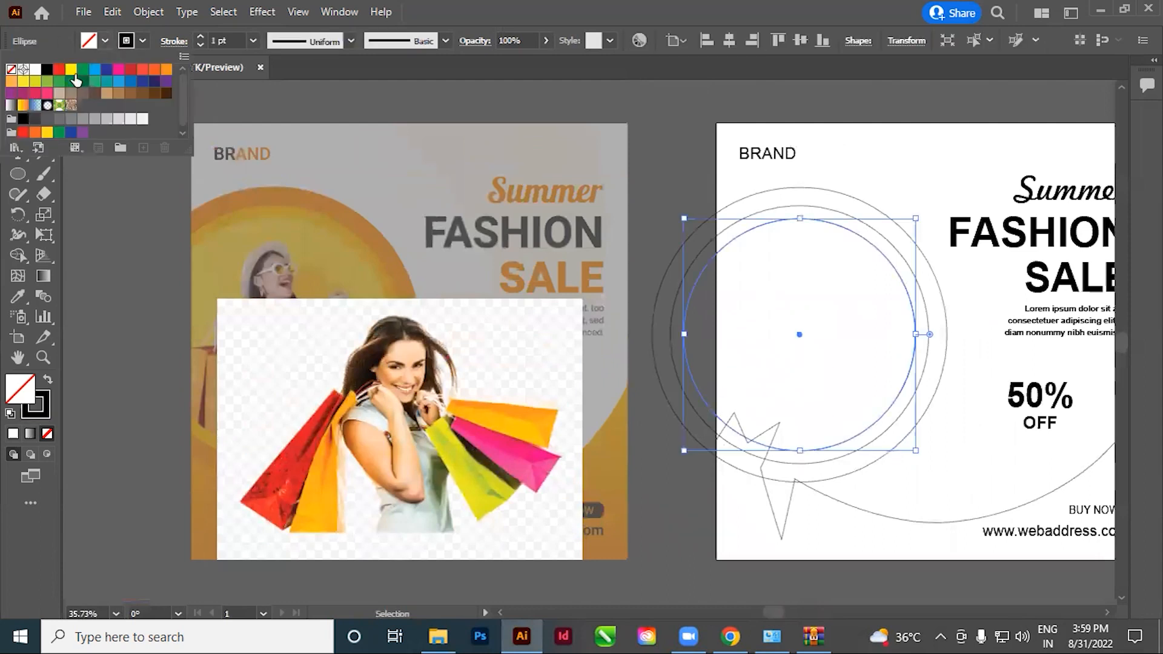
pyautogui.click(59, 70)
pyautogui.click(299, 158)
# Move the shopping girl image from the reference so it overlaps the red circle on the white artboard
pyautogui.moveTo(428, 504); pyautogui.dragTo(694, 399)
pyautogui.press('space')
pyautogui.moveTo(647, 328); pyautogui.dragTo(524, 367)
pyautogui.moveTo(579, 395)
pyautogui.mouseDown()
pyautogui.moveTo(472, 395)
pyautogui.moveTo(577, 384)
pyautogui.mouseUp()
pyautogui.click(661, 366)
pyautogui.press('space')
pyautogui.click(483, 547)
# Bring the red circle to the front of the shopping girl image
pyautogui.click(698, 385)
pyautogui.hotkey('ctrl', 'shift', ']')
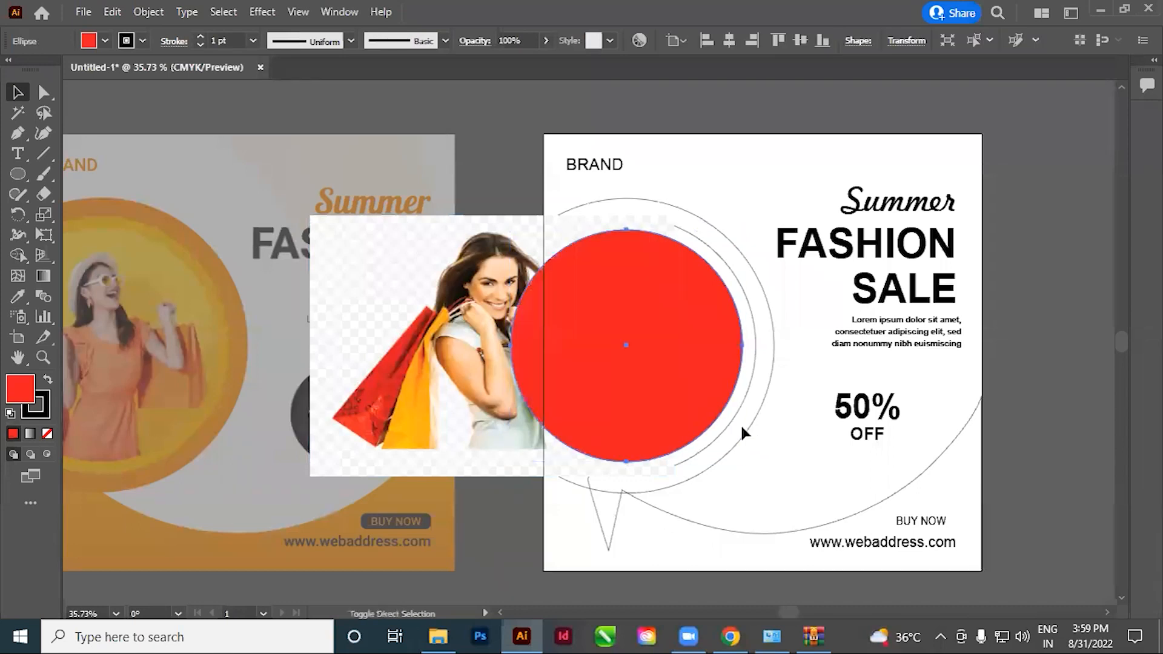
pyautogui.click(501, 523)
pyautogui.press('space')
pyautogui.moveTo(581, 474); pyautogui.dragTo(562, 477)
pyautogui.click(565, 445)
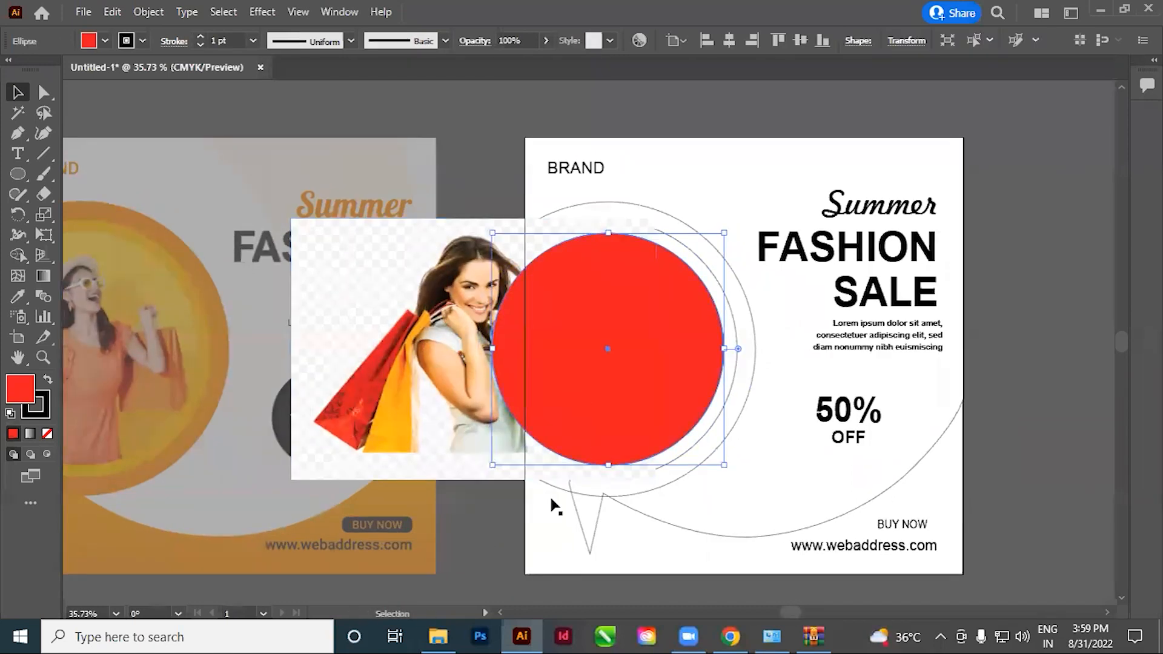
# Move the shopping girl image so it sits behind the red circle on the white artboard
pyautogui.click(459, 510)
pyautogui.moveTo(344, 421); pyautogui.dragTo(462, 384)
pyautogui.click(512, 511)
# Clip the shopping girl image to the red circle with a clipping mask
pyautogui.click(459, 299)
pyautogui.keyDown('shift'); pyautogui.click(563, 324); pyautogui.keyUp('shift')
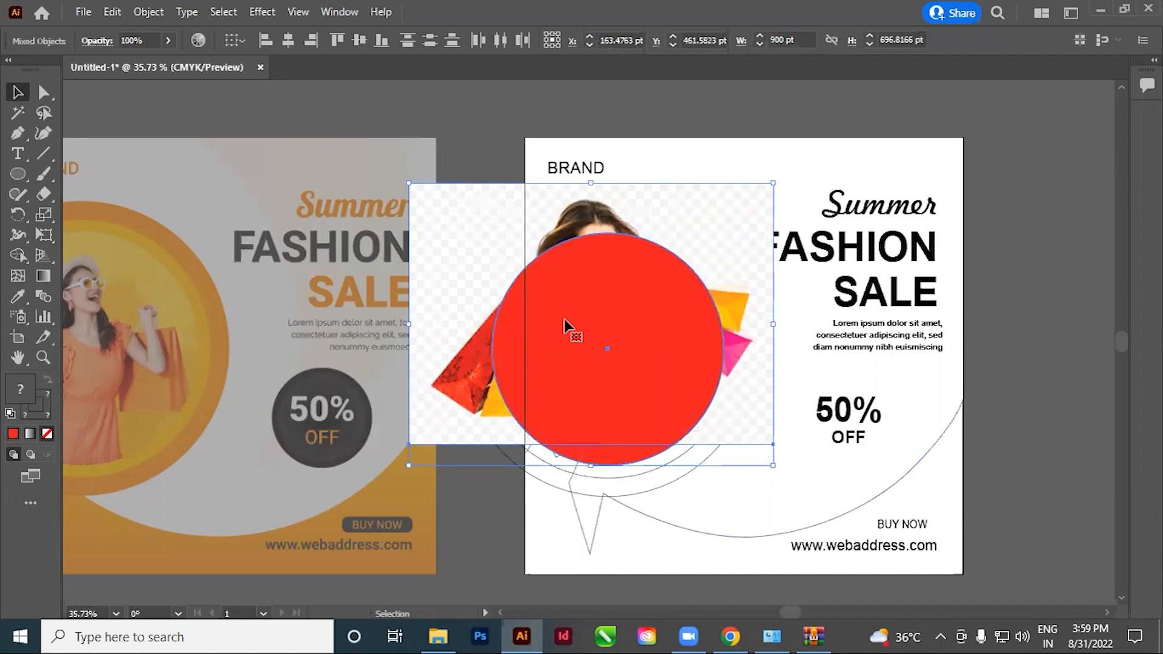
pyautogui.click(576, 98)
pyautogui.moveTo(604, 306); pyautogui.dragTo(627, 309)
pyautogui.click(614, 339)
pyautogui.keyDown('shift'); pyautogui.click(486, 292); pyautogui.keyUp('shift')
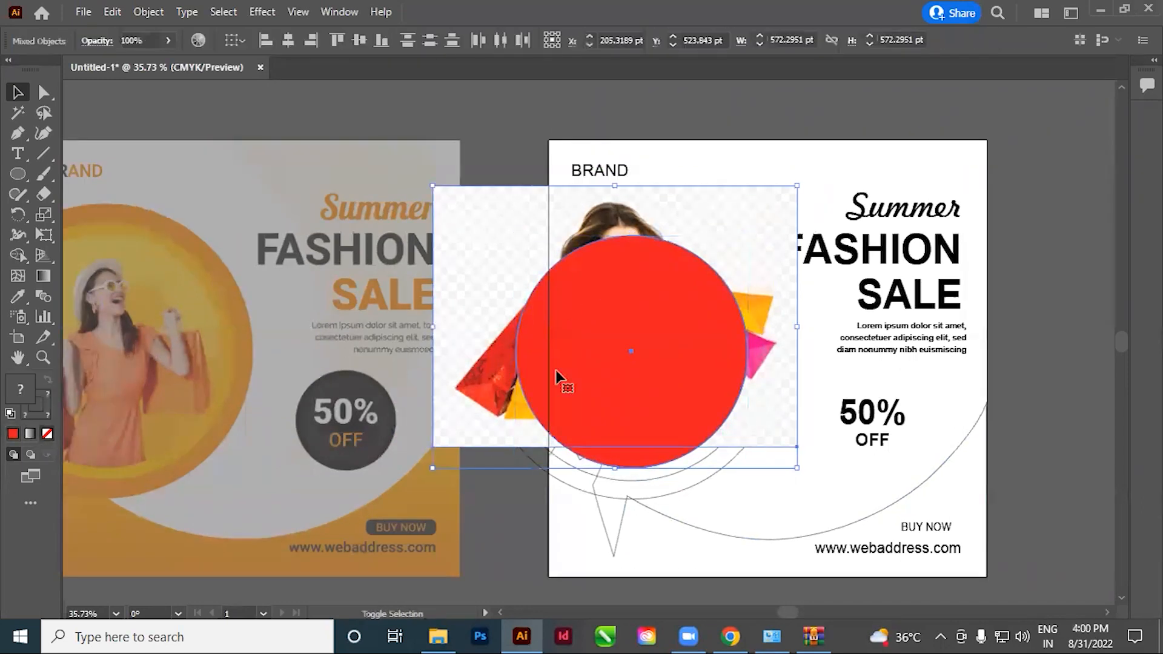
pyautogui.hotkey('ctrl', '7')
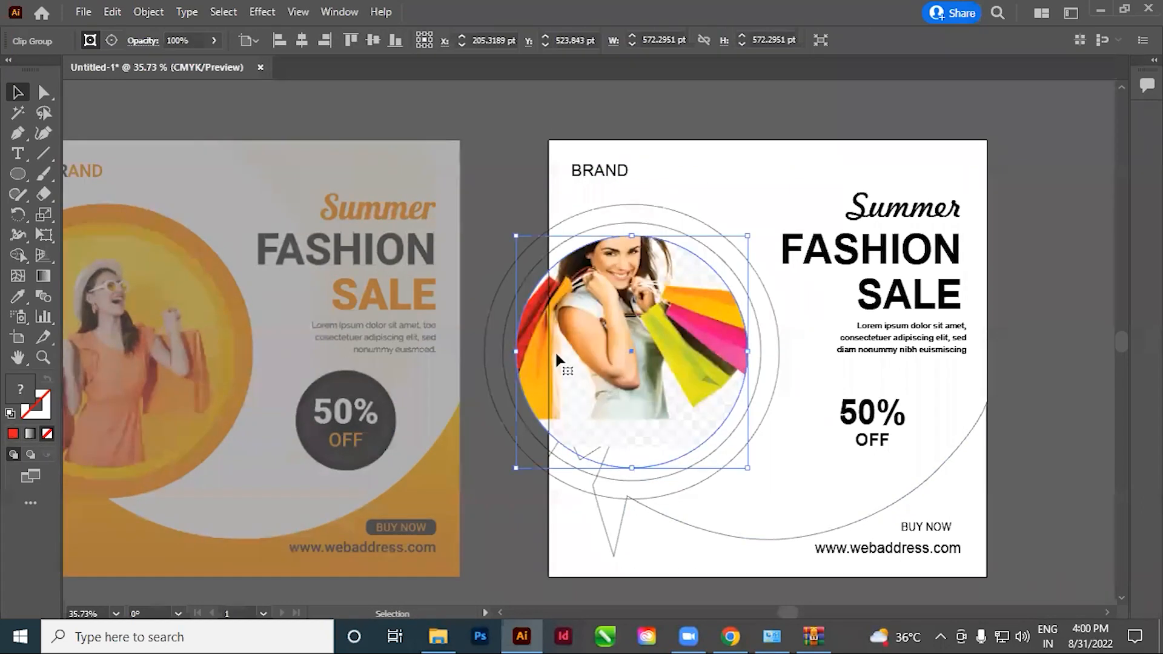
pyautogui.moveTo(642, 470); pyautogui.dragTo(740, 436)
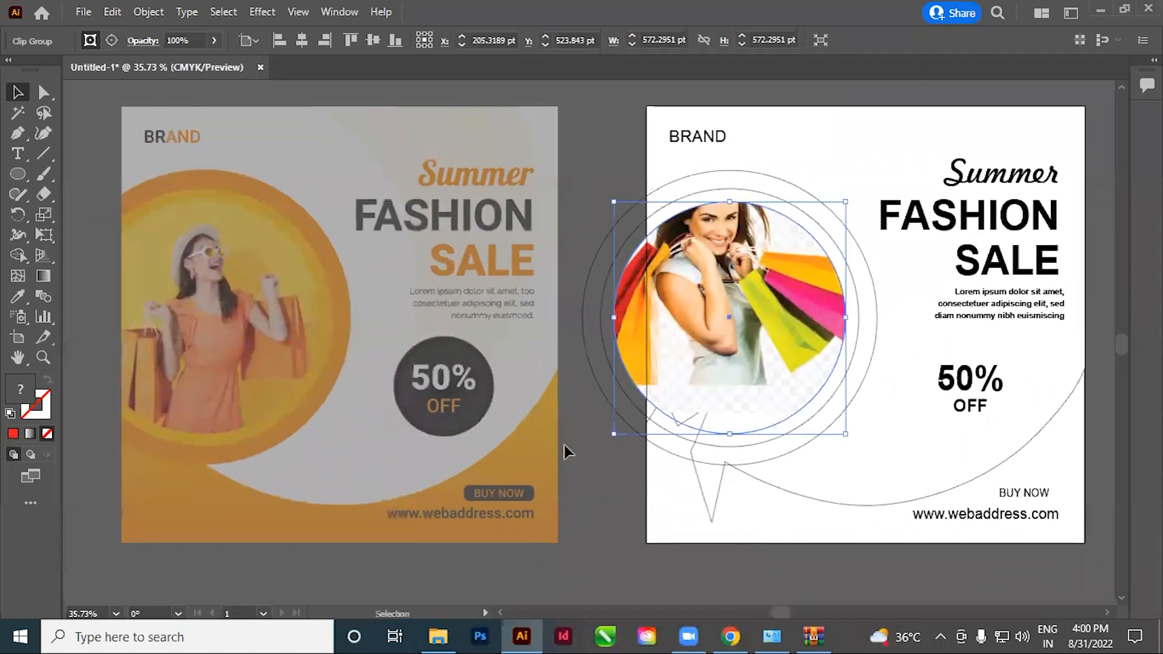
pyautogui.scroll(-1, 768, 472)
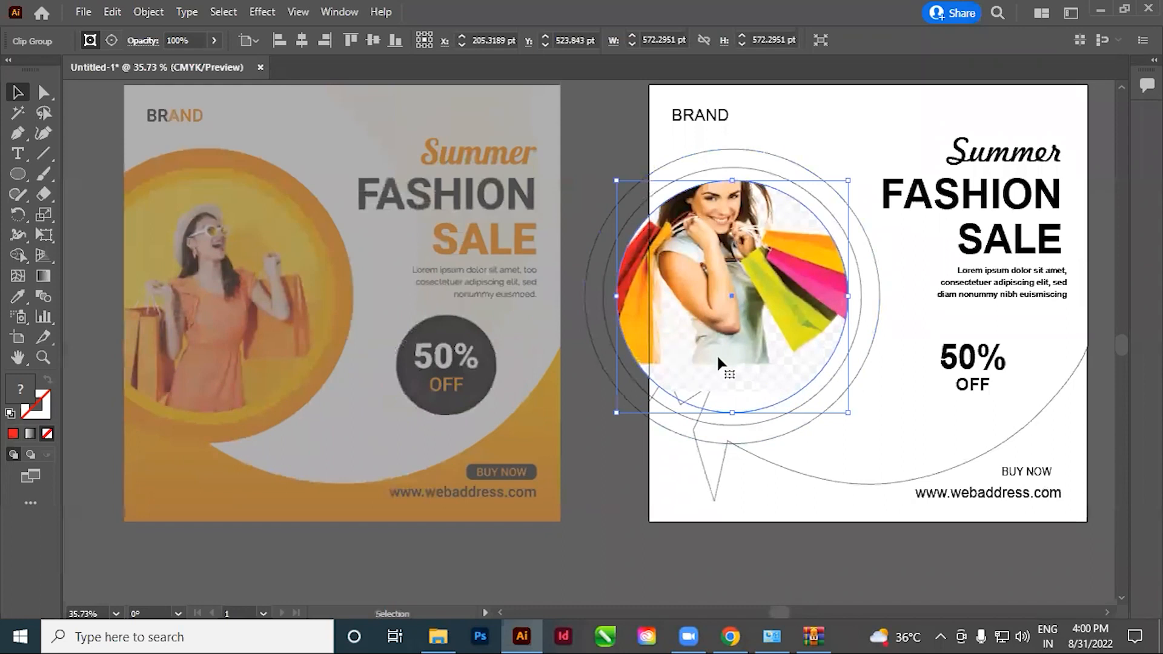
pyautogui.press('space')
pyautogui.moveTo(768, 373); pyautogui.dragTo(729, 405)
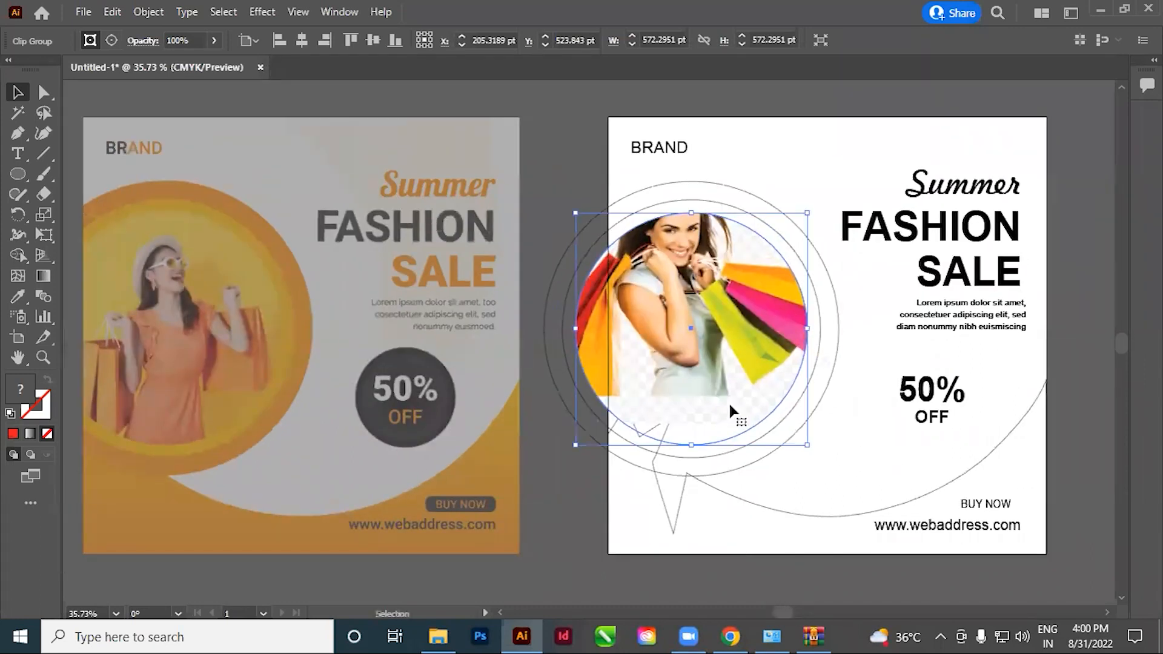
pyautogui.press('space')
pyautogui.moveTo(776, 444); pyautogui.dragTo(737, 433)
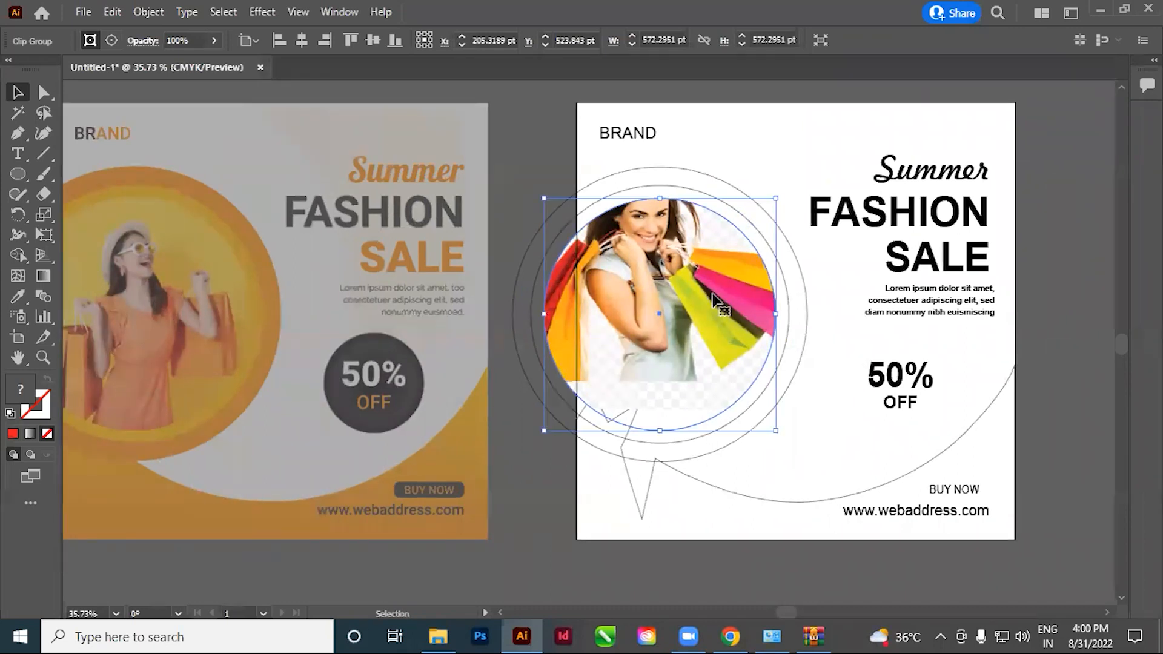
pyautogui.press('space')
pyautogui.moveTo(669, 402); pyautogui.dragTo(742, 389)
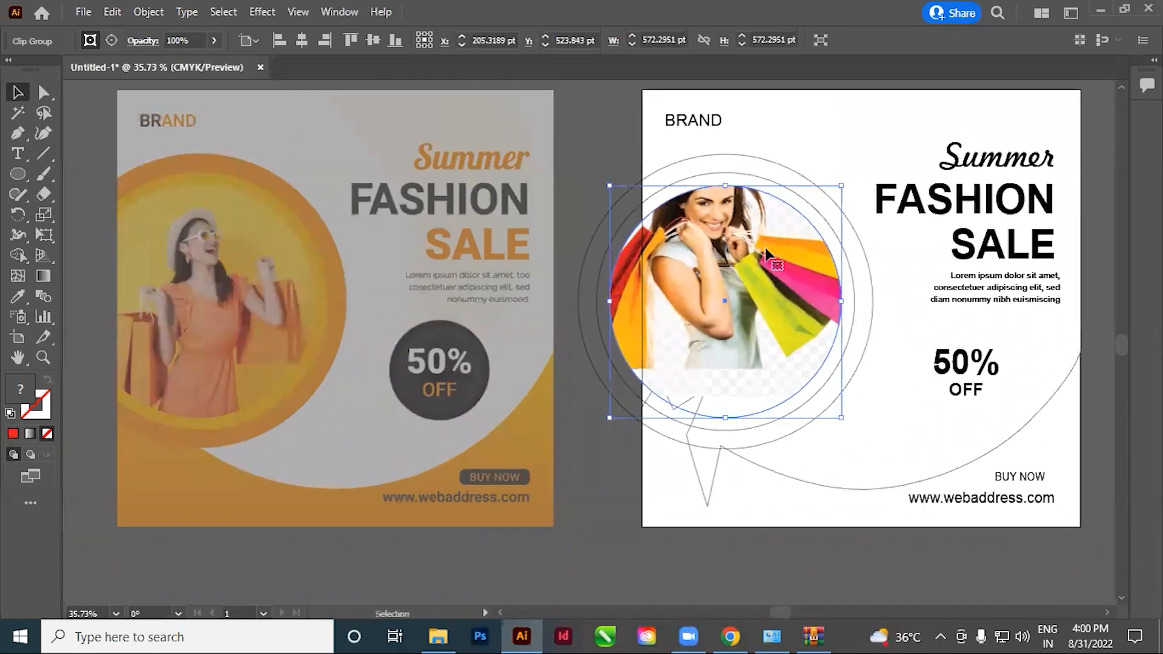
# Edit the clip group's contents, slightly enlarging and repositioning the girl image so her head and shopping bags fit within the circle
pyautogui.click(112, 40)
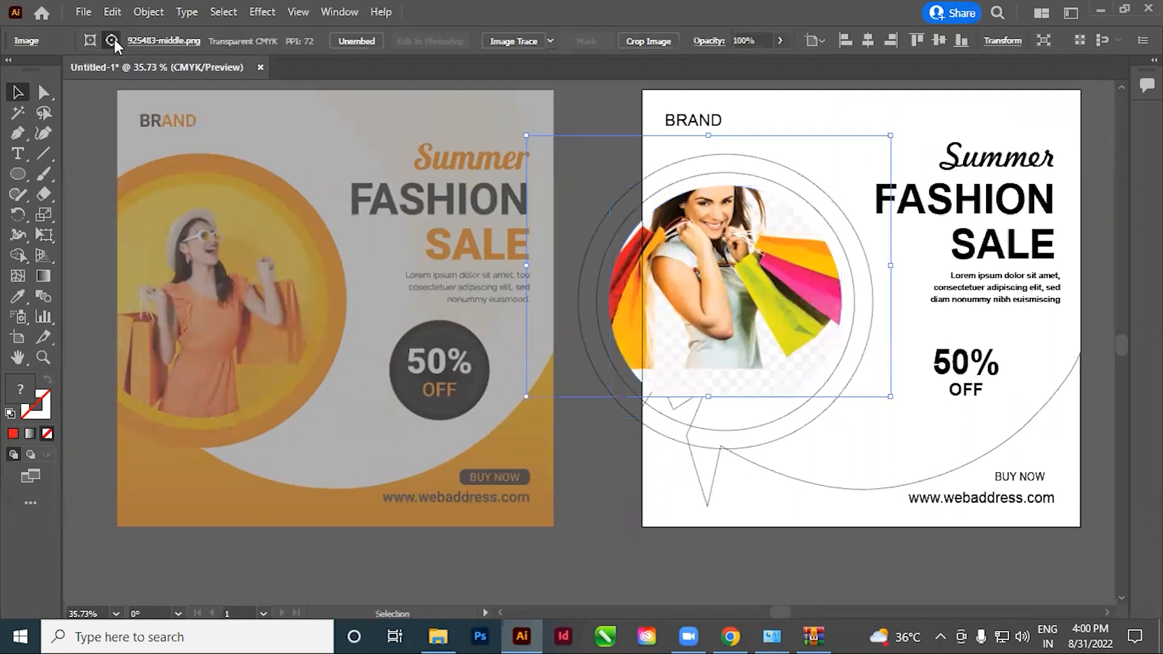
pyautogui.moveTo(745, 308); pyautogui.dragTo(756, 335)
pyautogui.moveTo(552, 346); pyautogui.dragTo(703, 397)
pyautogui.moveTo(850, 411); pyautogui.dragTo(516, 258)
pyautogui.moveTo(603, 324); pyautogui.dragTo(705, 382)
pyautogui.moveTo(774, 261); pyautogui.dragTo(766, 292)
pyautogui.keyDown('ctrl'); pyautogui.keyDown('alt'); pyautogui.click(738, 278); pyautogui.keyUp('alt'); pyautogui.keyUp('ctrl')
pyautogui.keyDown('ctrl'); pyautogui.keyDown('alt'); pyautogui.click(738, 278); pyautogui.keyUp('alt'); pyautogui.keyUp('ctrl')
pyautogui.keyDown('ctrl'); pyautogui.keyDown('alt'); pyautogui.click(738, 278); pyautogui.keyUp('alt'); pyautogui.keyUp('ctrl')
pyautogui.keyDown('ctrl'); pyautogui.keyDown('alt'); pyautogui.click(738, 278); pyautogui.keyUp('alt'); pyautogui.keyUp('ctrl')
pyautogui.moveTo(471, 371); pyautogui.dragTo(766, 396)
pyautogui.moveTo(569, 247); pyautogui.dragTo(546, 213)
pyautogui.moveTo(722, 399); pyautogui.dragTo(729, 398)
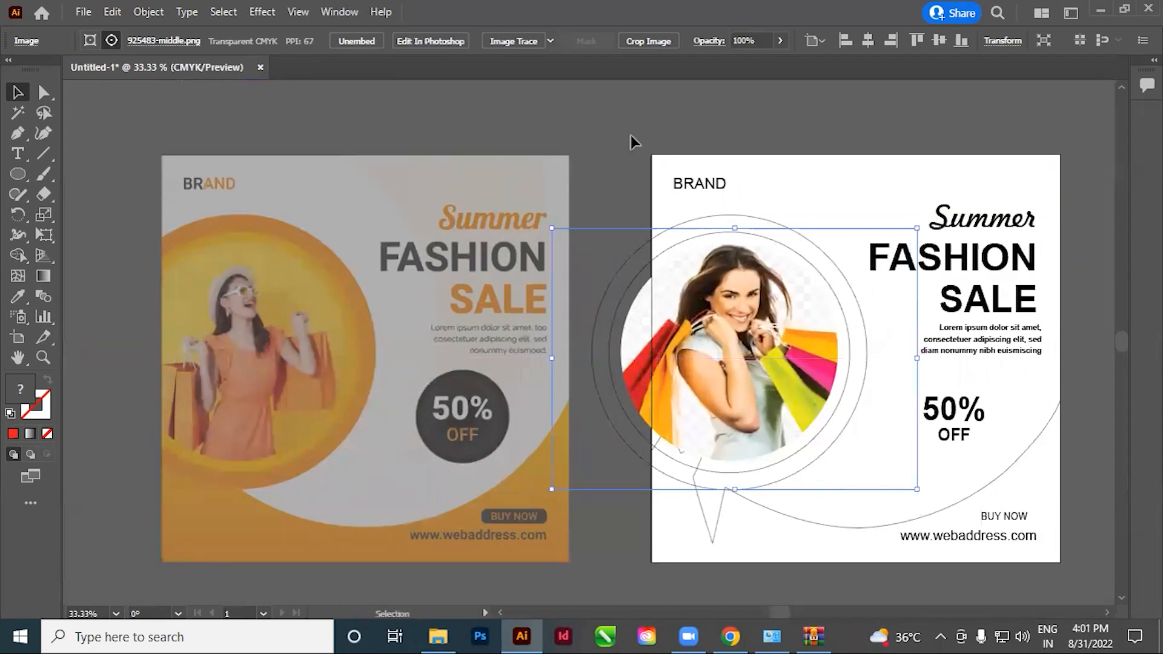
pyautogui.click(631, 126)
pyautogui.press('space')
pyautogui.moveTo(662, 416); pyautogui.dragTo(735, 409)
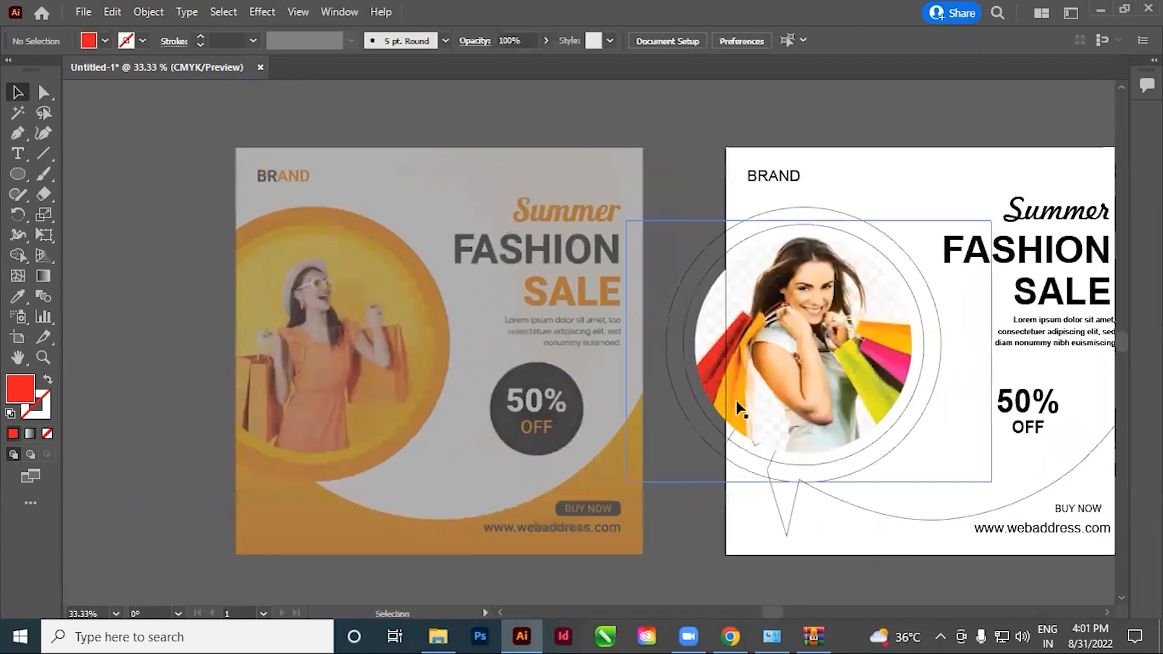
pyautogui.moveTo(753, 282); pyautogui.dragTo(616, 253)
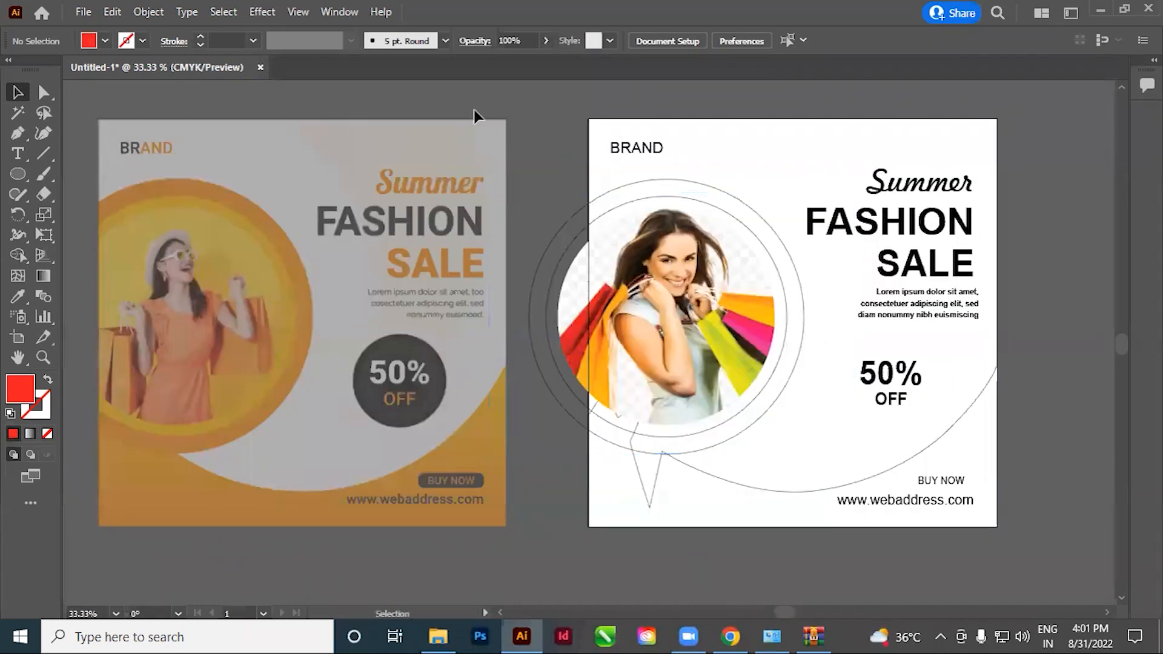
pyautogui.press('space')
pyautogui.moveTo(437, 247); pyautogui.dragTo(523, 249)
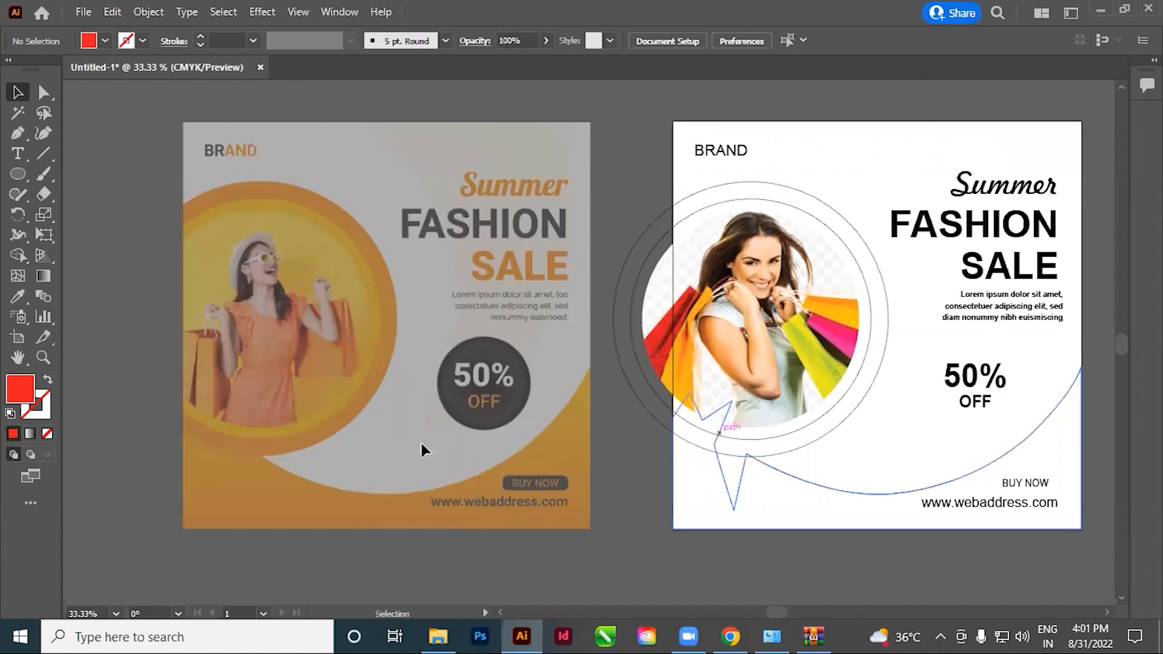
pyautogui.moveTo(443, 409); pyautogui.dragTo(468, 402)
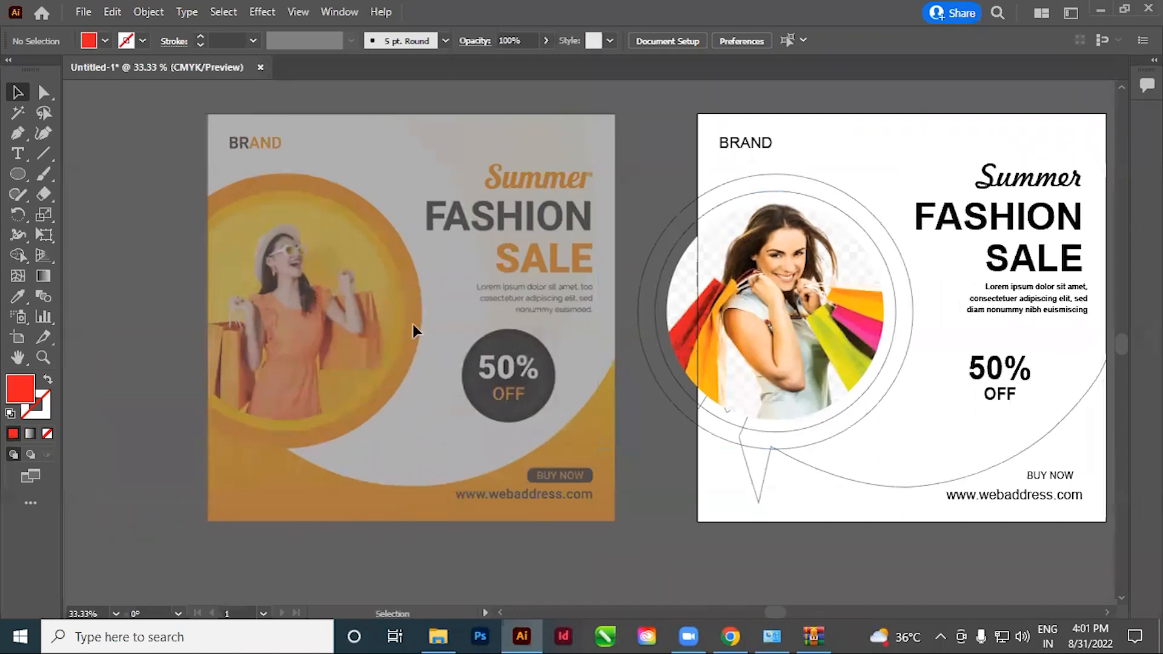
# Set the reference image's opacity to 100%
pyautogui.click(418, 288)
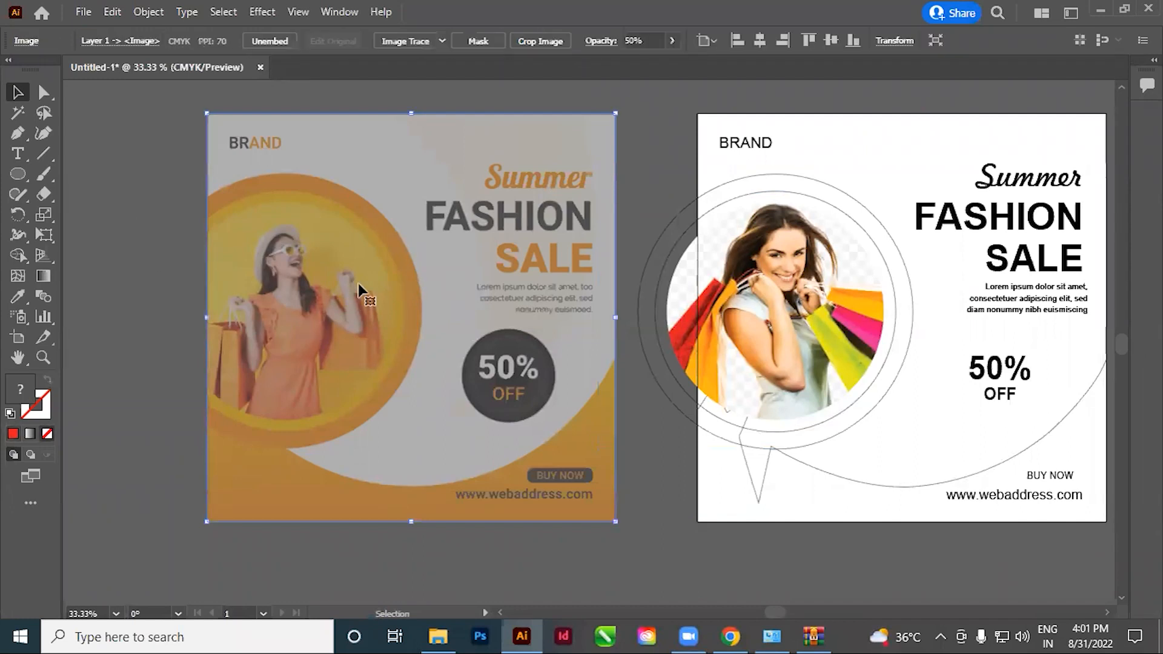
pyautogui.click(648, 44)
pyautogui.write('100')
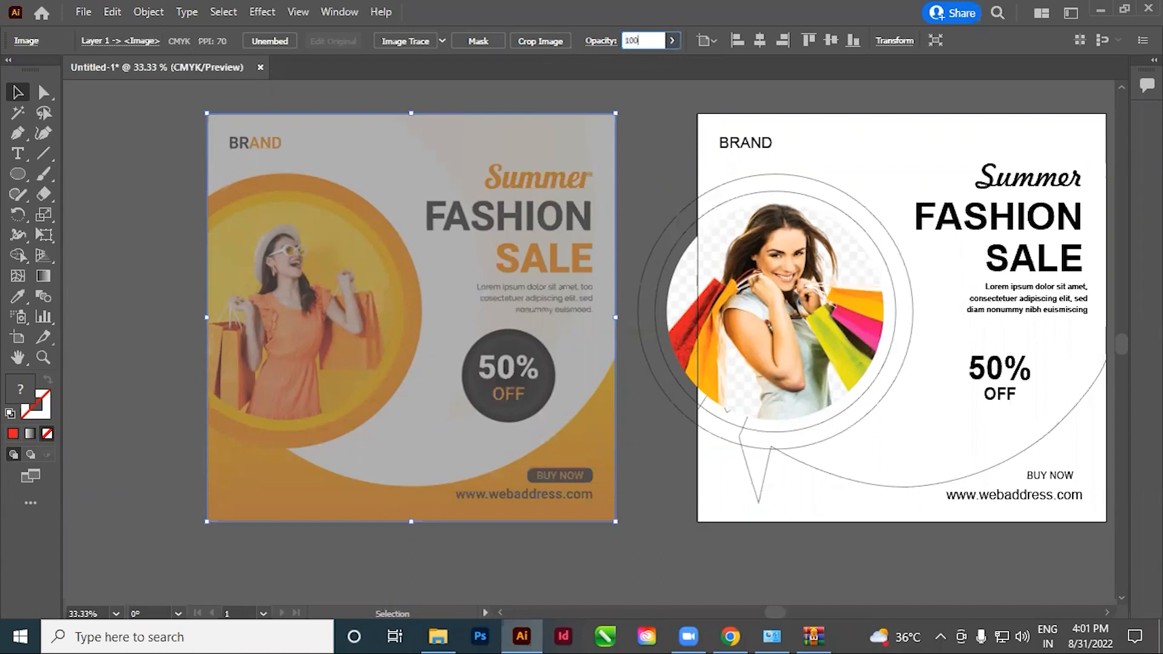
pyautogui.press('Return')
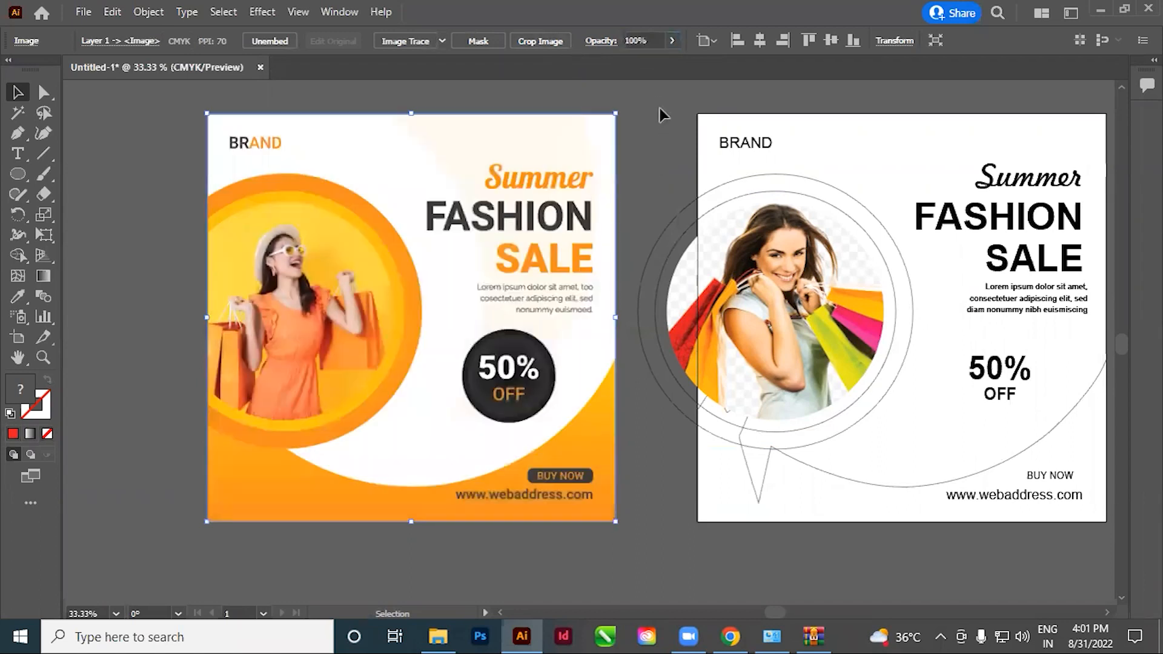
pyautogui.click(660, 107)
# Sample the orange from the reference's BRAND text with the Eyedropper and save it as a new swatch
pyautogui.moveTo(583, 109); pyautogui.dragTo(632, 159)
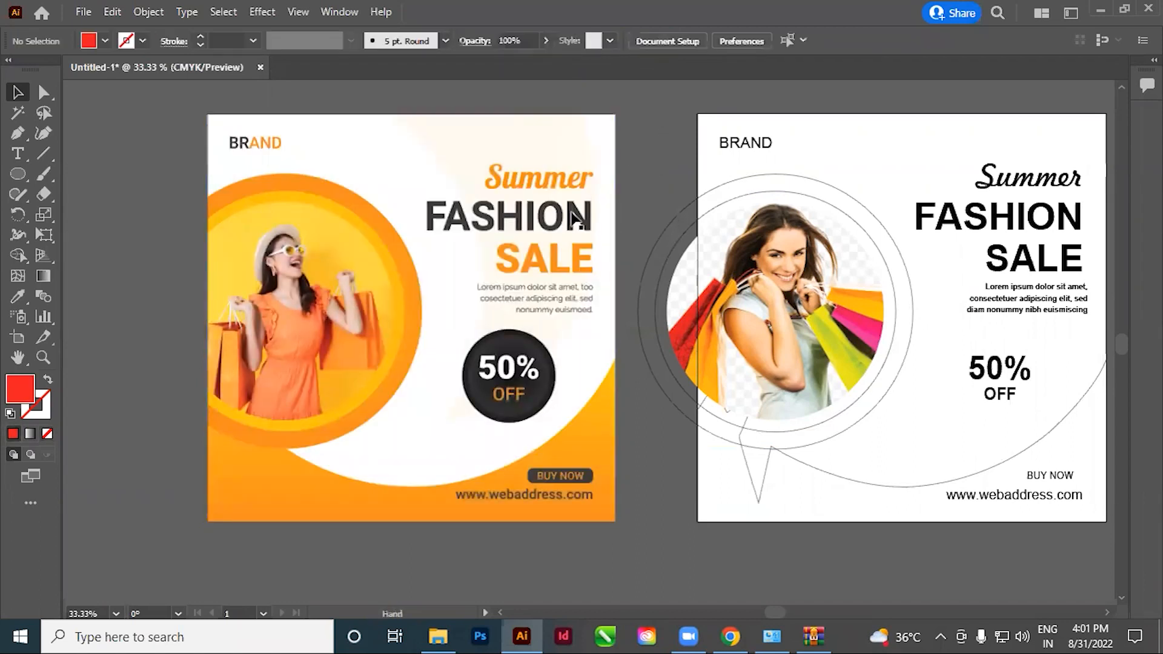
pyautogui.moveTo(668, 341); pyautogui.dragTo(660, 340)
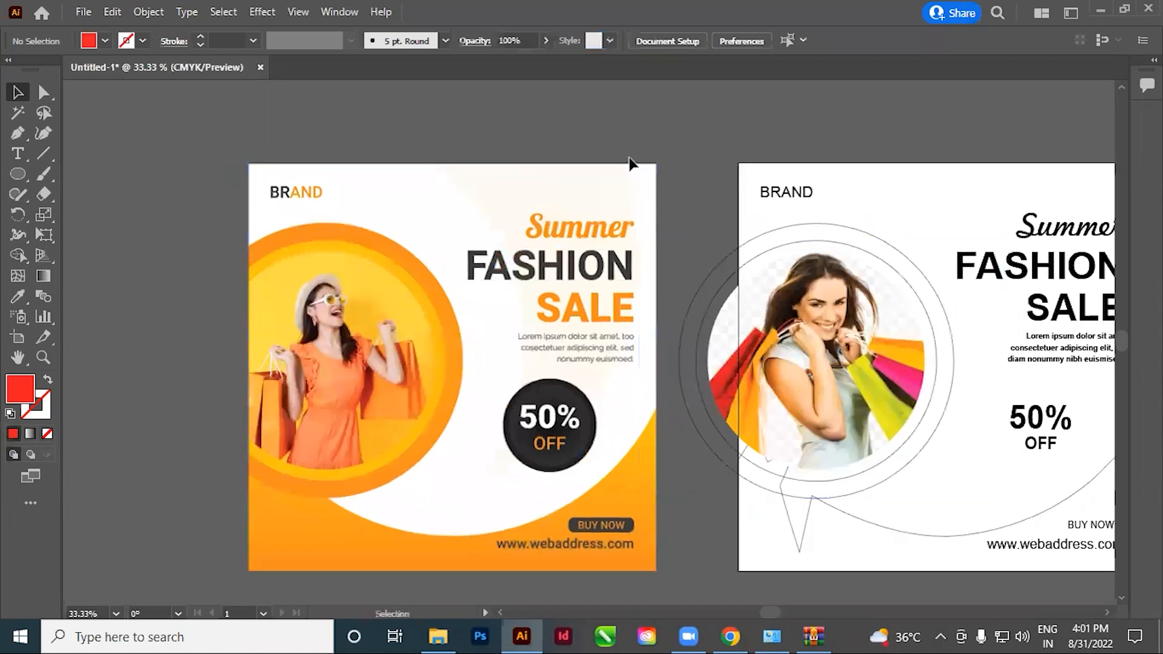
pyautogui.moveTo(693, 376); pyautogui.dragTo(567, 369)
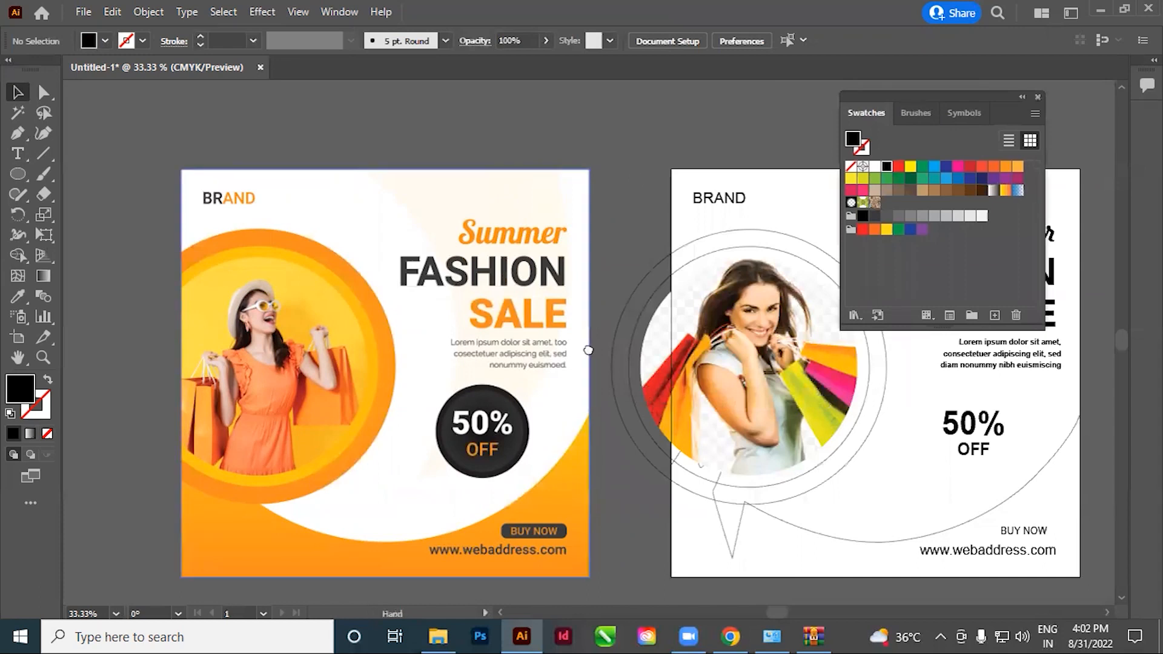
pyautogui.moveTo(659, 241); pyautogui.dragTo(587, 319)
pyautogui.moveTo(306, 359); pyautogui.dragTo(358, 341)
pyautogui.moveTo(161, 225); pyautogui.dragTo(529, 449)
pyautogui.moveTo(443, 402); pyautogui.dragTo(522, 459)
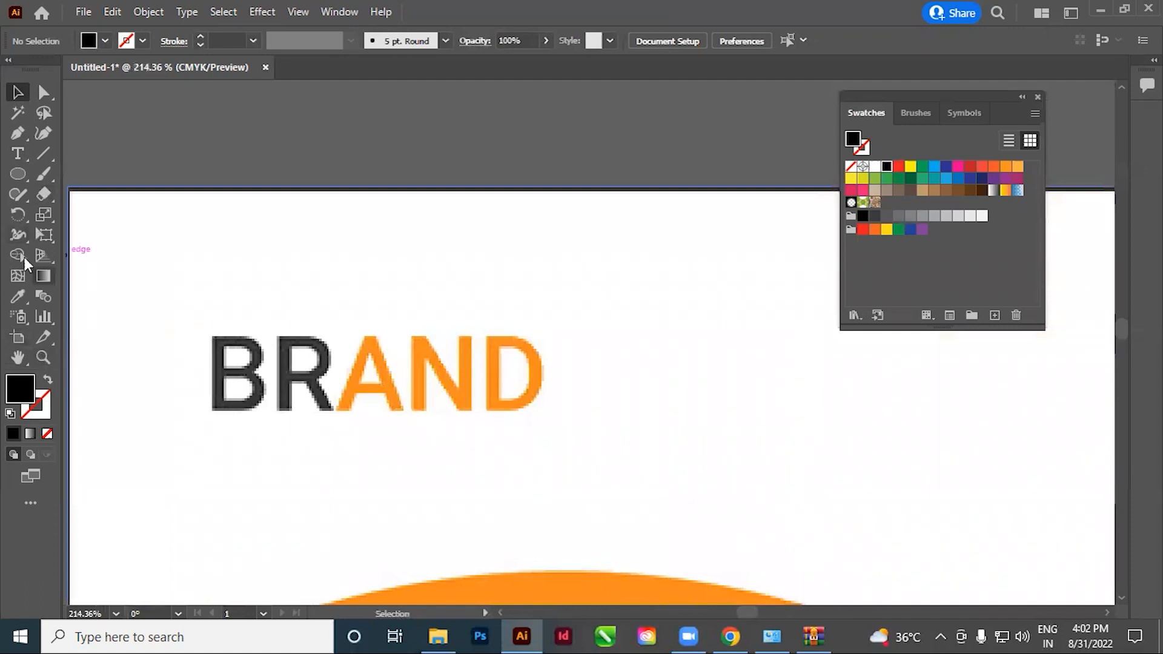
pyautogui.press('i')
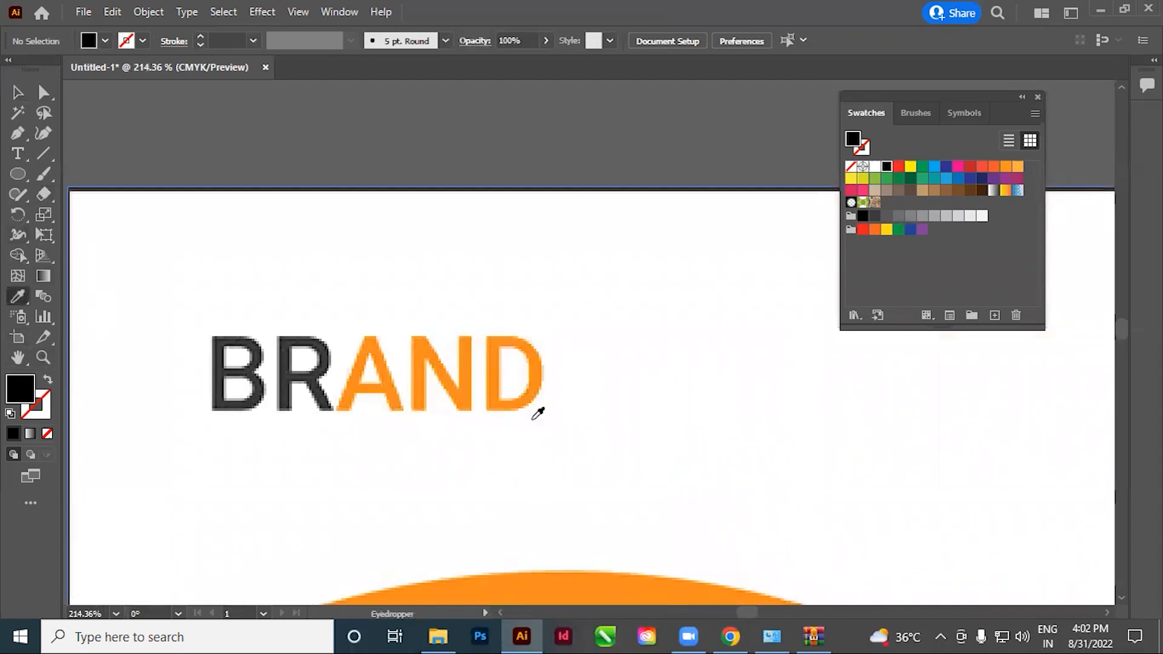
pyautogui.click(423, 350)
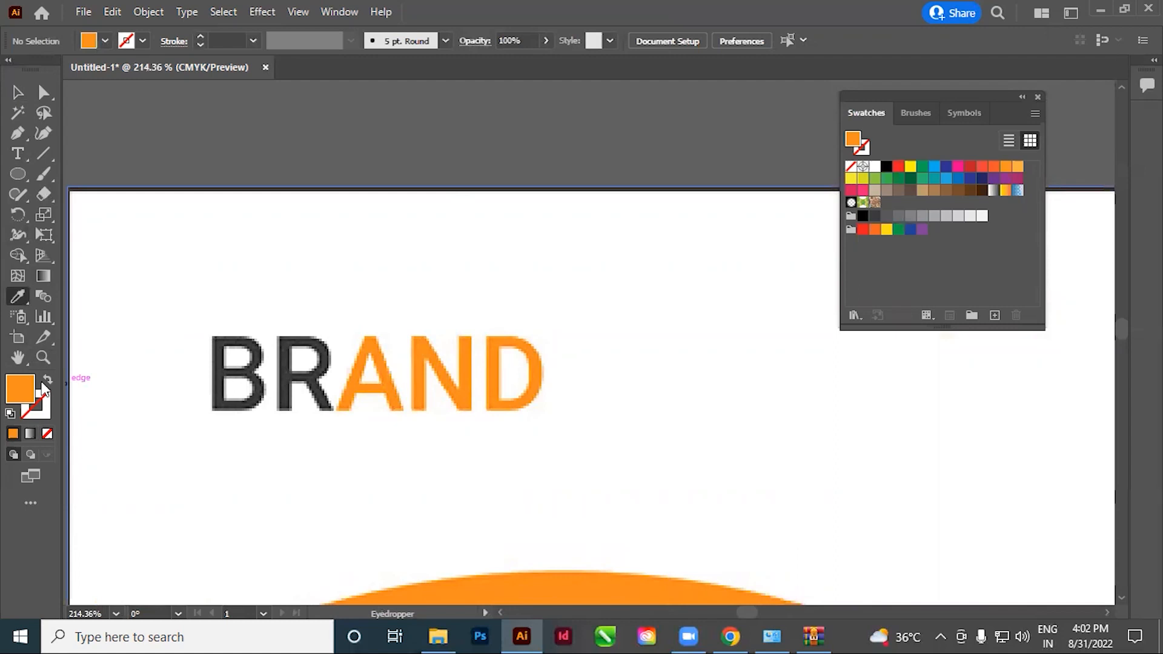
pyautogui.moveTo(20, 387)
pyautogui.mouseDown()
pyautogui.moveTo(613, 455)
pyautogui.moveTo(872, 252)
pyautogui.moveTo(885, 207)
pyautogui.mouseUp()
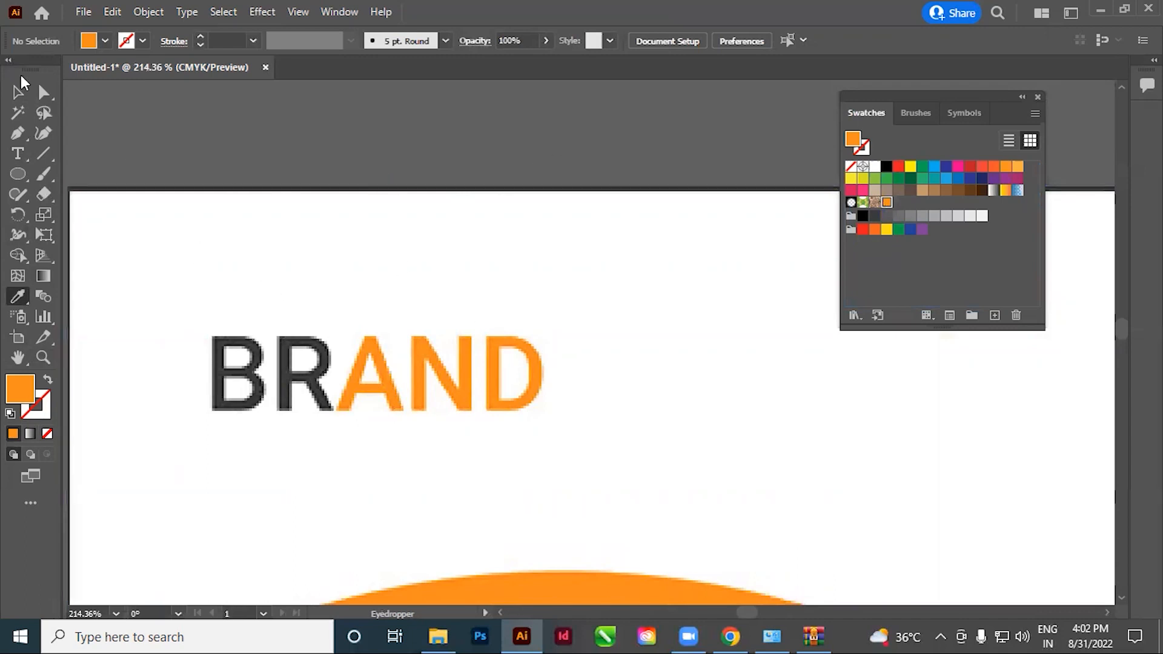
# Sample the amber ring and the light yellow inner circle of the reference and save both colours as swatches
pyautogui.press('v')
pyautogui.keyDown('ctrl'); pyautogui.keyDown('alt'); pyautogui.click(640, 330); pyautogui.keyUp('alt'); pyautogui.keyUp('ctrl')
pyautogui.keyDown('ctrl'); pyautogui.keyDown('alt'); pyautogui.click(640, 329); pyautogui.keyUp('alt'); pyautogui.keyUp('ctrl')
pyautogui.keyDown('ctrl'); pyautogui.keyDown('alt'); pyautogui.click(640, 328); pyautogui.keyUp('alt'); pyautogui.keyUp('ctrl')
pyautogui.keyDown('ctrl'); pyautogui.keyDown('alt'); pyautogui.click(640, 329); pyautogui.keyUp('alt'); pyautogui.keyUp('ctrl')
pyautogui.keyDown('ctrl'); pyautogui.keyDown('alt'); pyautogui.click(640, 329); pyautogui.keyUp('alt'); pyautogui.keyUp('ctrl')
pyautogui.moveTo(632, 477); pyautogui.dragTo(565, 264)
pyautogui.moveTo(388, 213); pyautogui.dragTo(618, 328)
pyautogui.moveTo(724, 448); pyautogui.dragTo(591, 515)
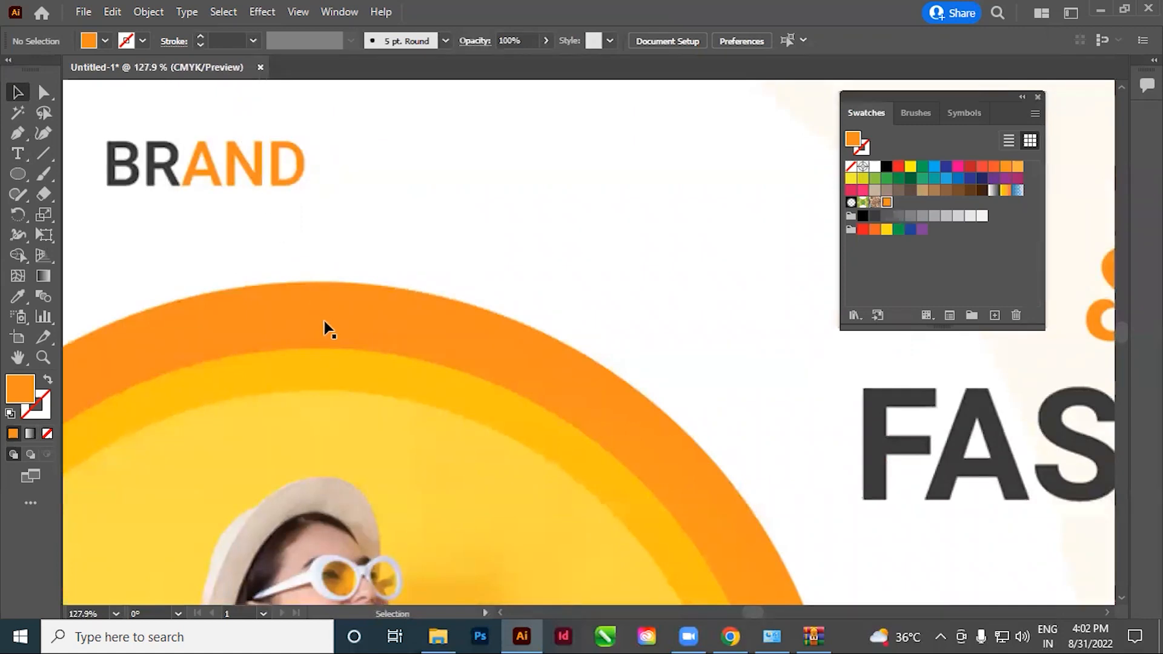
pyautogui.moveTo(324, 329); pyautogui.dragTo(343, 326)
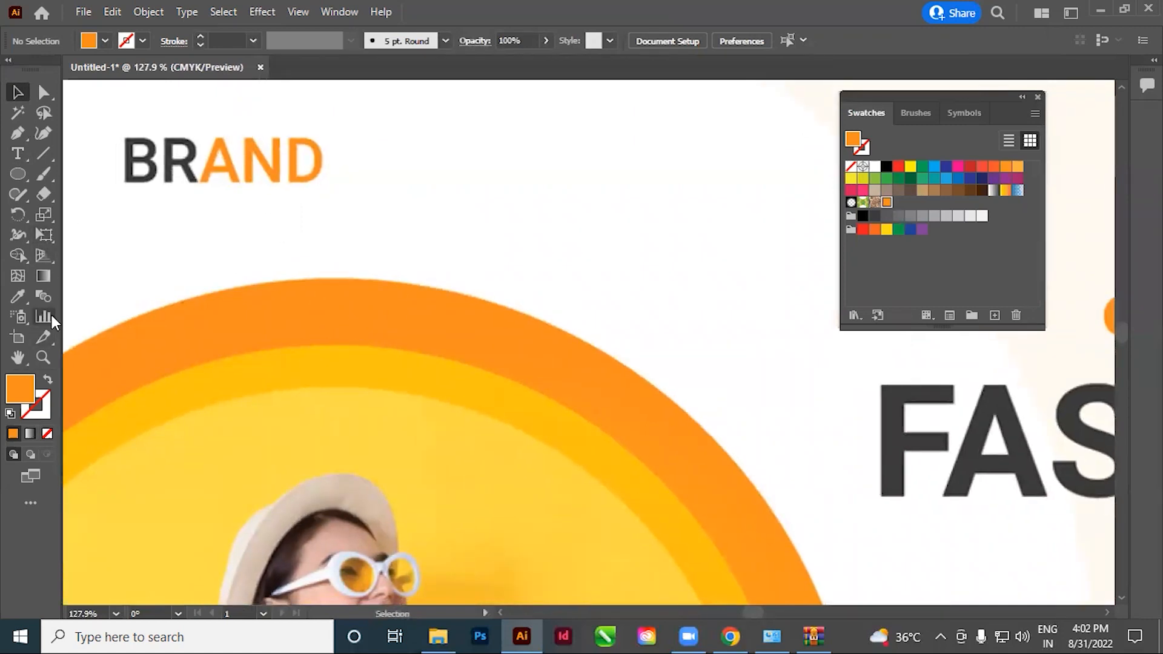
pyautogui.press('i')
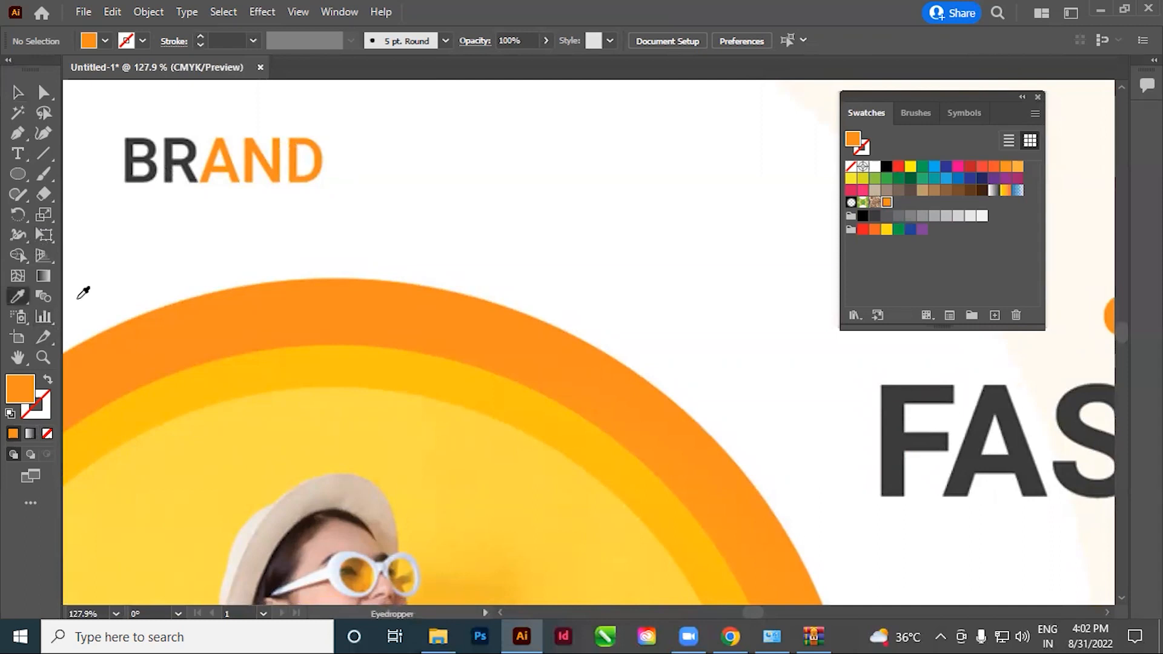
pyautogui.click(334, 313)
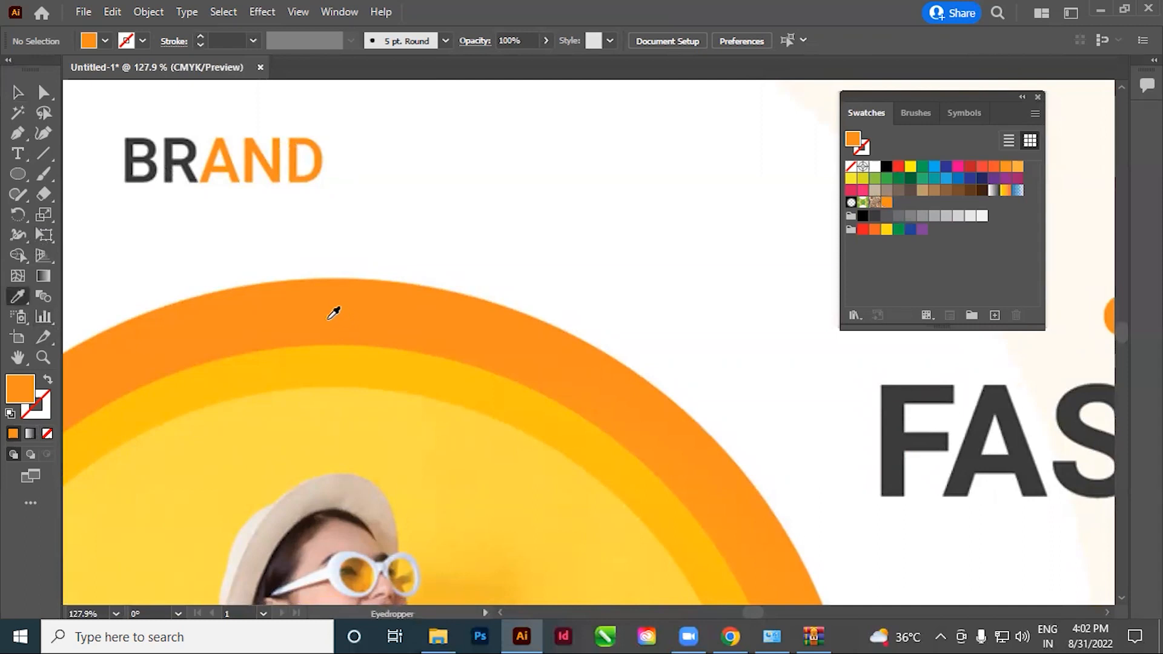
pyautogui.click(325, 357)
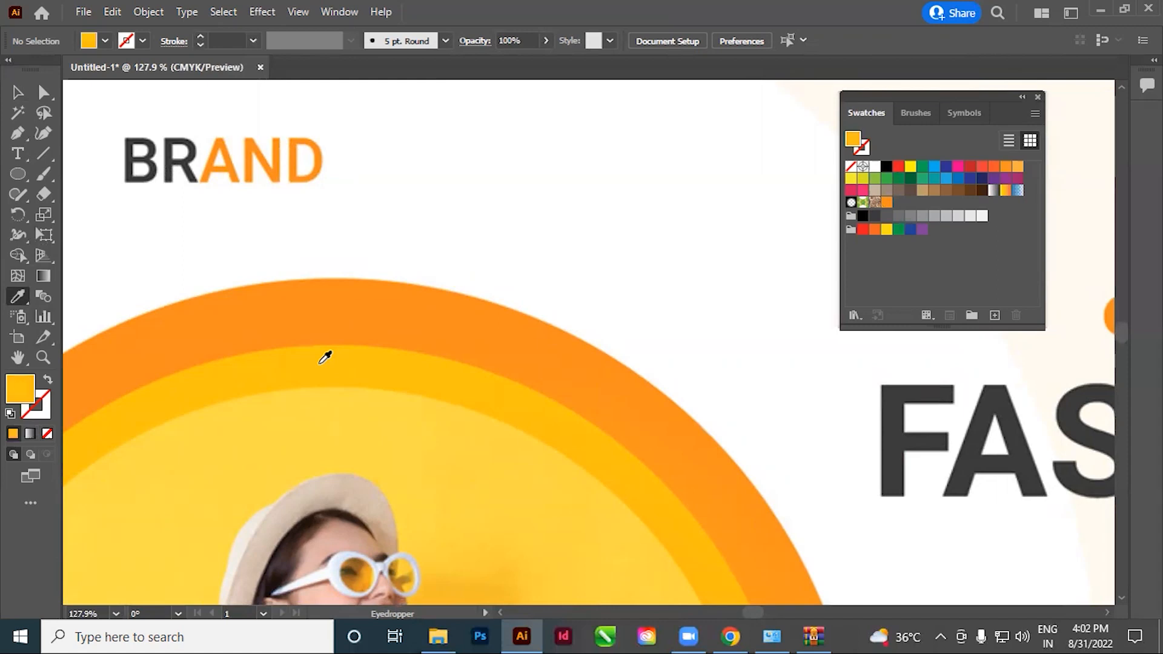
pyautogui.moveTo(23, 391); pyautogui.dragTo(898, 201)
pyautogui.click(364, 433)
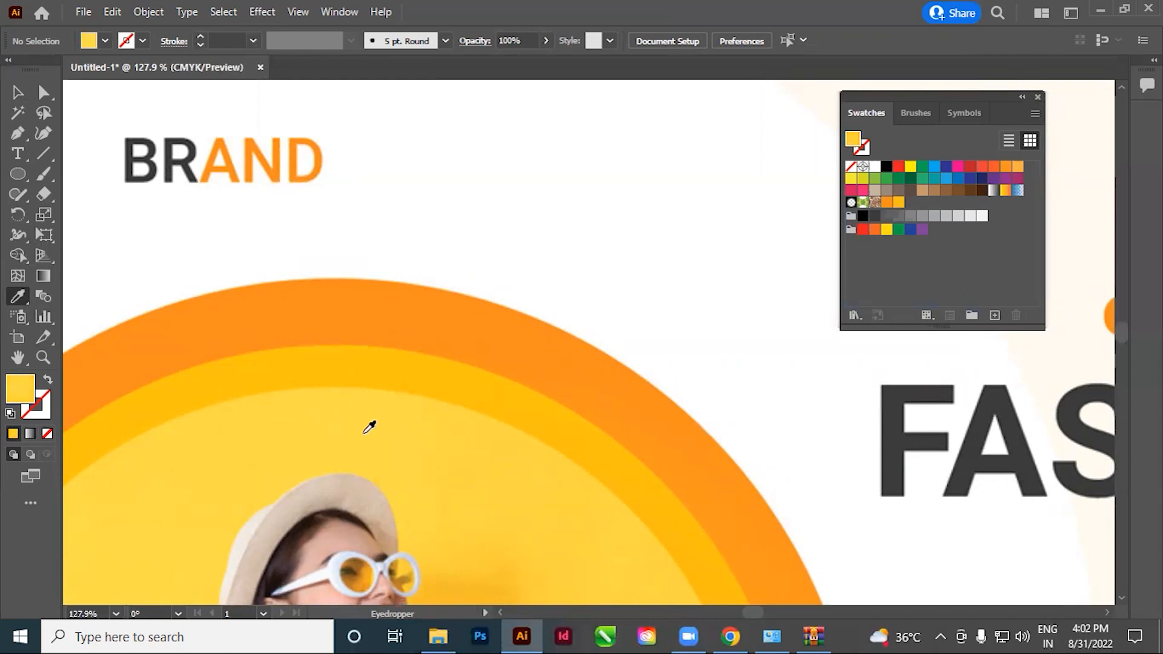
pyautogui.moveTo(921, 345); pyautogui.dragTo(911, 203)
# Sample the dark grey from the reference's 50% OFF badge and save it as a swatch
pyautogui.keyDown('ctrl'); pyautogui.keyDown('alt'); pyautogui.click(537, 397); pyautogui.keyUp('alt'); pyautogui.keyUp('ctrl')
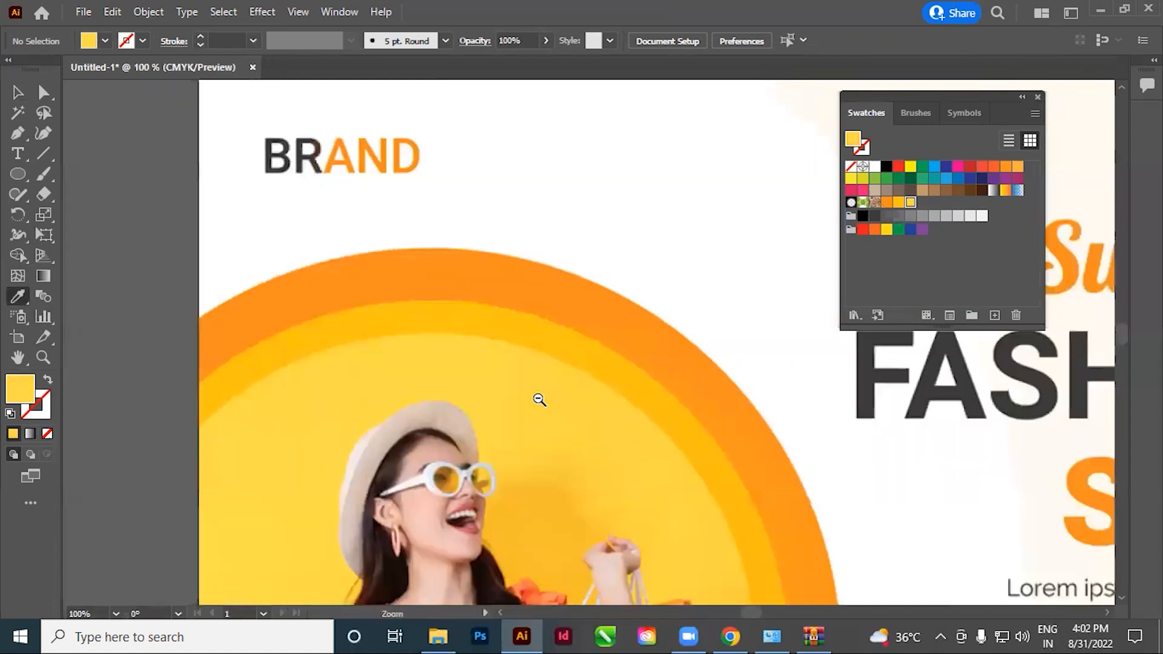
pyautogui.keyDown('ctrl'); pyautogui.keyDown('alt'); pyautogui.click(537, 397); pyautogui.keyUp('alt'); pyautogui.keyUp('ctrl')
pyautogui.keyDown('ctrl'); pyautogui.keyDown('alt'); pyautogui.click(537, 397); pyautogui.keyUp('alt'); pyautogui.keyUp('ctrl')
pyautogui.keyDown('ctrl'); pyautogui.keyDown('alt'); pyautogui.click(537, 398); pyautogui.keyUp('alt'); pyautogui.keyUp('ctrl')
pyautogui.keyDown('ctrl'); pyautogui.moveTo(733, 376); pyautogui.dragTo(1024, 528); pyautogui.keyUp('ctrl')
pyautogui.moveTo(740, 423); pyautogui.dragTo(254, 225)
pyautogui.moveTo(537, 297); pyautogui.dragTo(510, 388)
pyautogui.click(550, 296)
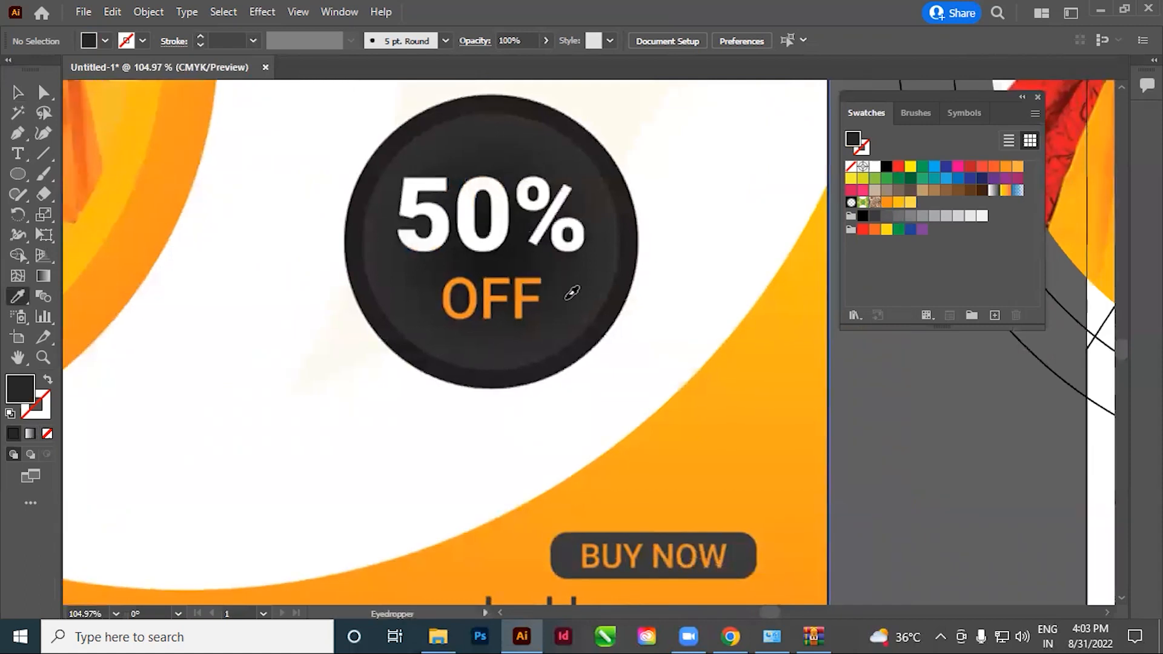
pyautogui.moveTo(942, 283)
pyautogui.mouseDown()
pyautogui.moveTo(923, 200)
pyautogui.moveTo(932, 204)
pyautogui.mouseUp()
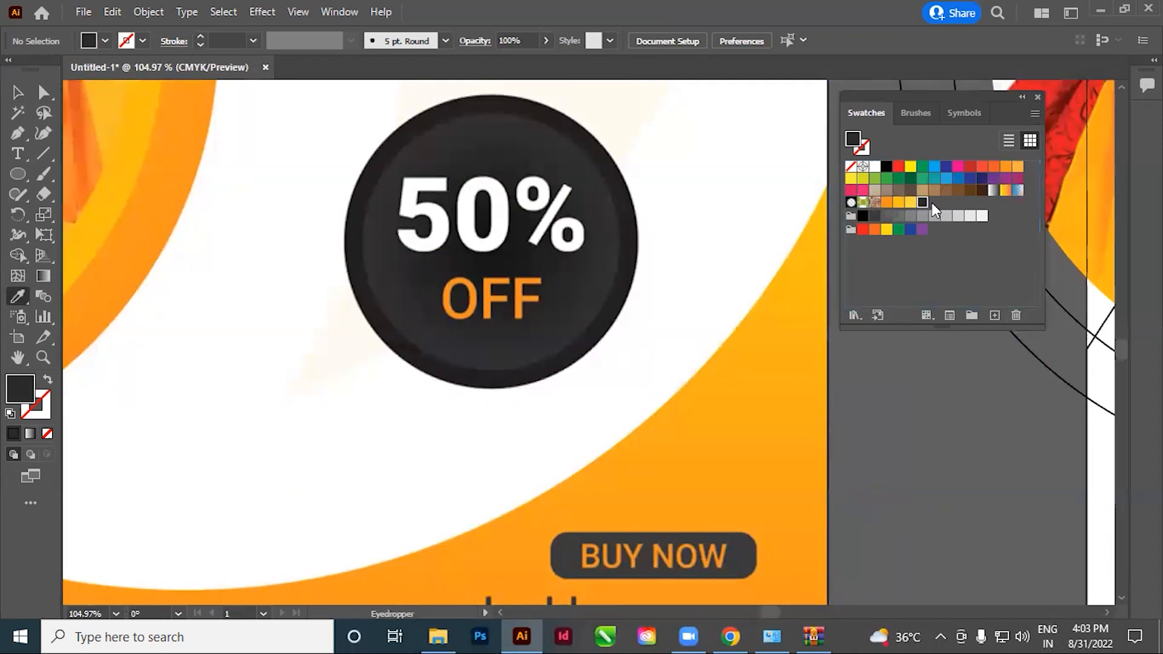
# Look over the lower part of the reference and examine the BRAND text, photo and headline on the white artboard up close
pyautogui.moveTo(575, 460); pyautogui.dragTo(610, 307)
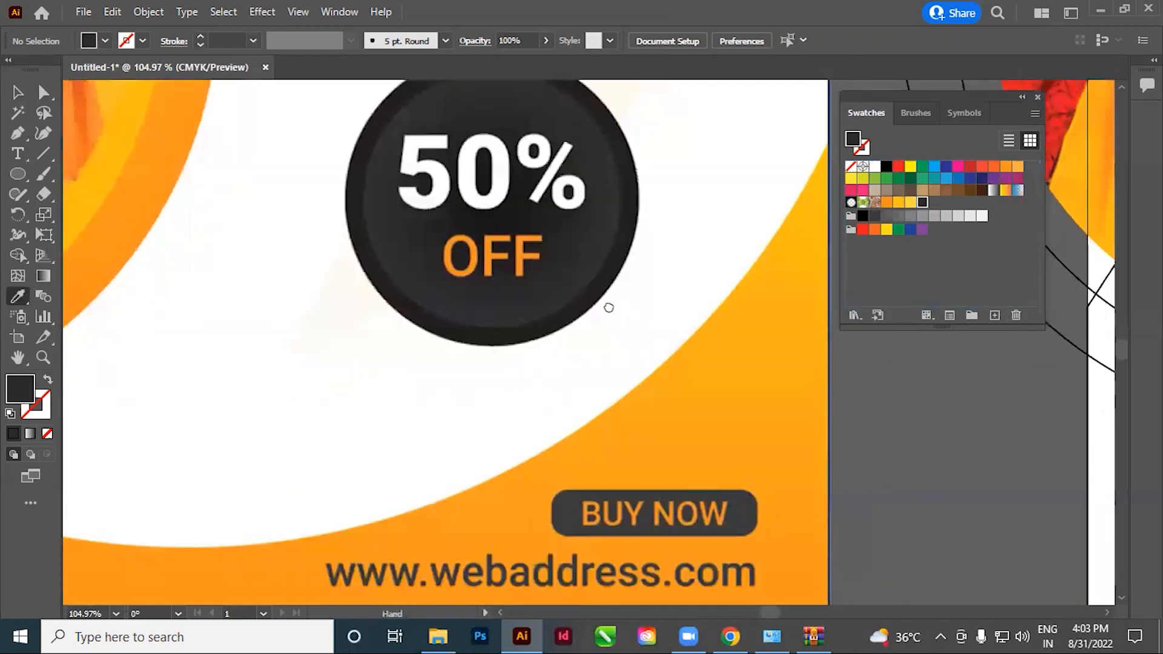
pyautogui.moveTo(615, 383); pyautogui.dragTo(634, 378)
pyautogui.keyDown('ctrl'); pyautogui.keyDown('alt'); pyautogui.click(578, 305); pyautogui.keyUp('alt'); pyautogui.keyUp('ctrl')
pyautogui.keyDown('ctrl'); pyautogui.keyDown('alt'); pyautogui.click(578, 304); pyautogui.keyUp('alt'); pyautogui.keyUp('ctrl')
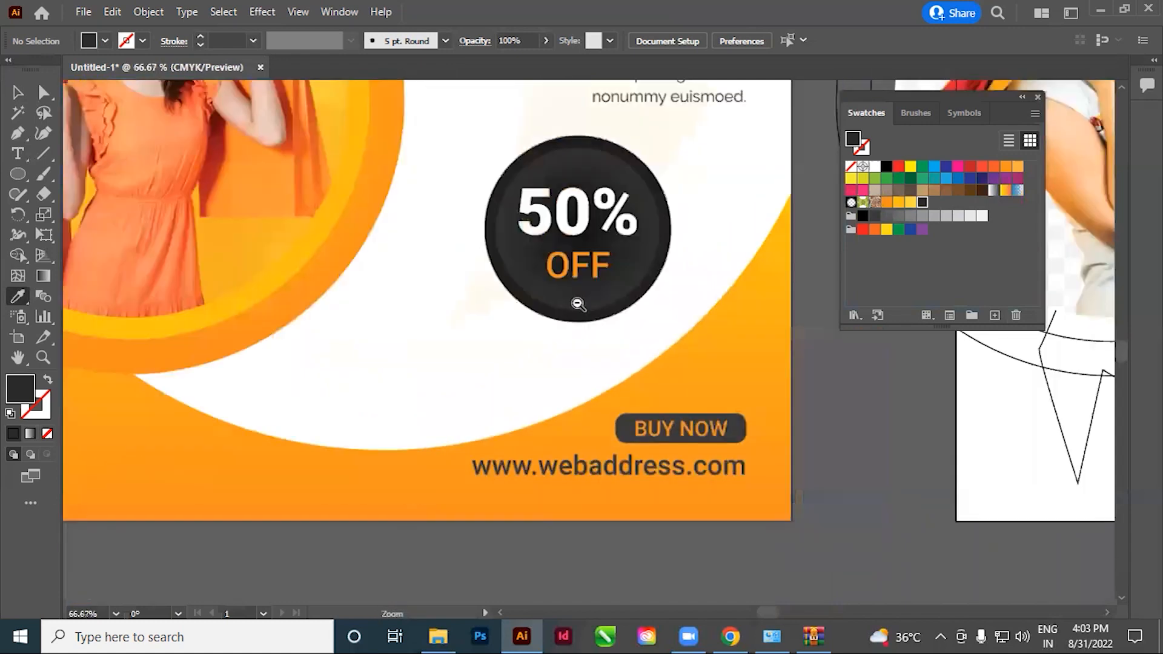
pyautogui.keyDown('ctrl'); pyautogui.keyDown('alt'); pyautogui.click(578, 304); pyautogui.keyUp('alt'); pyautogui.keyUp('ctrl')
pyautogui.keyDown('ctrl'); pyautogui.keyDown('alt'); pyautogui.click(578, 305); pyautogui.keyUp('alt'); pyautogui.keyUp('ctrl')
pyautogui.keyDown('ctrl'); pyautogui.keyDown('alt'); pyautogui.click(579, 304); pyautogui.keyUp('alt'); pyautogui.keyUp('ctrl')
pyautogui.moveTo(662, 274); pyautogui.dragTo(319, 282)
pyautogui.click(18, 92)
pyautogui.moveTo(360, 170); pyautogui.dragTo(839, 475)
pyautogui.moveTo(840, 480); pyautogui.dragTo(480, 431)
pyautogui.moveTo(571, 438); pyautogui.dragTo(607, 461)
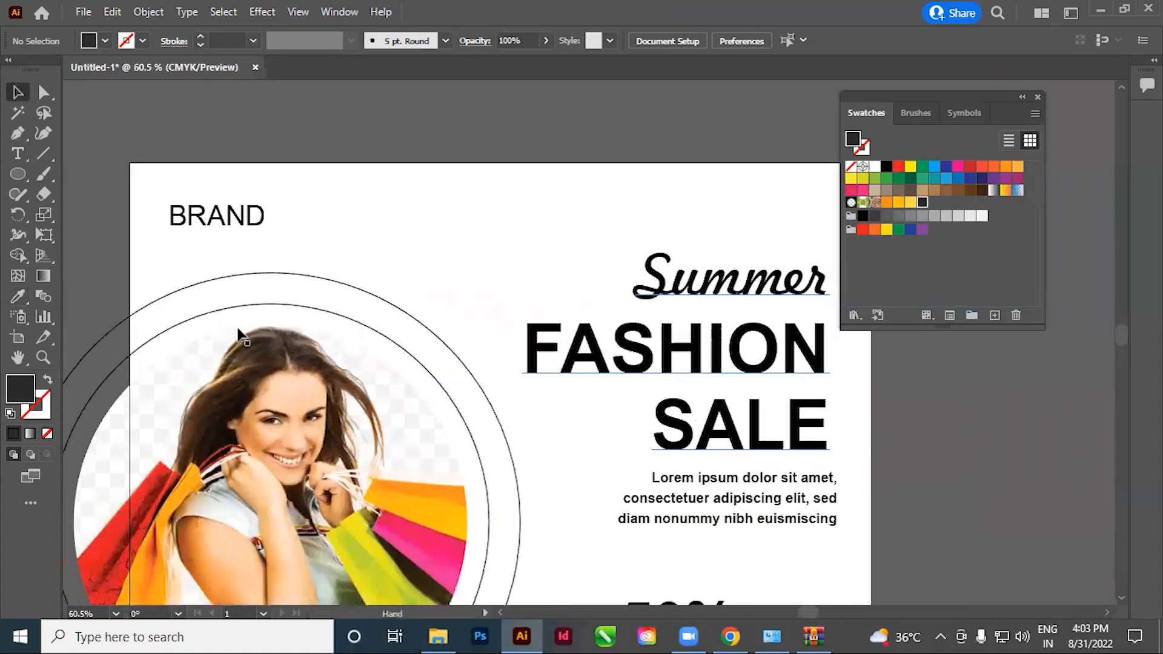
# Recolour the letters AND in the artboard's BRAND text with the saved orange swatch
pyautogui.click(16, 154)
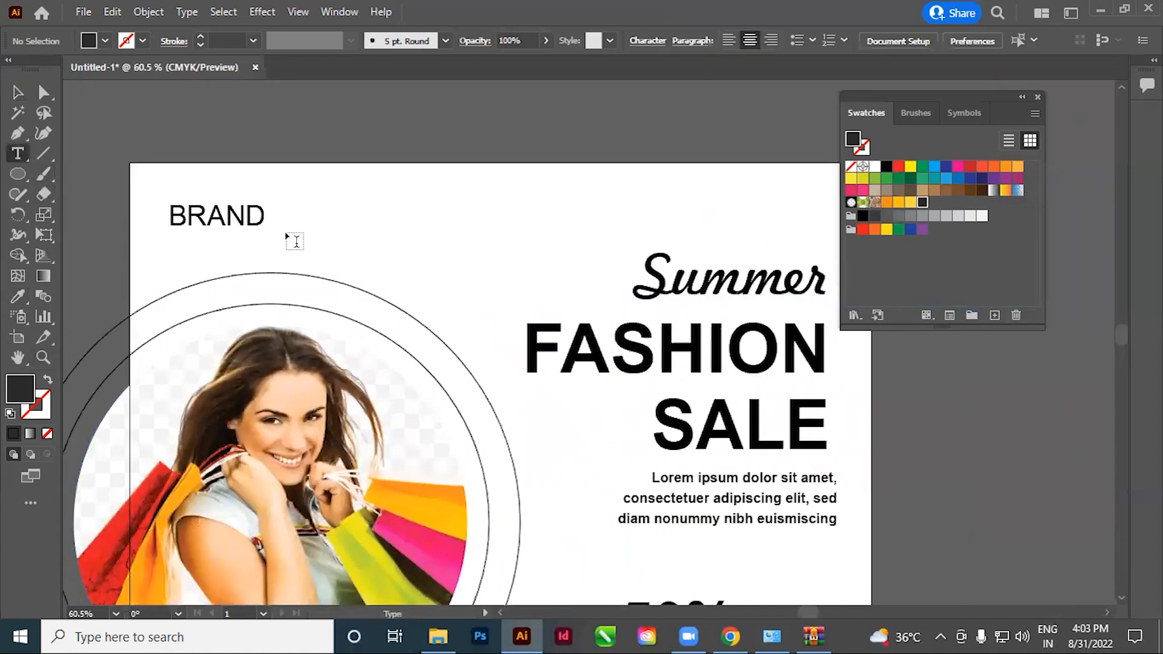
pyautogui.moveTo(207, 216); pyautogui.dragTo(304, 213)
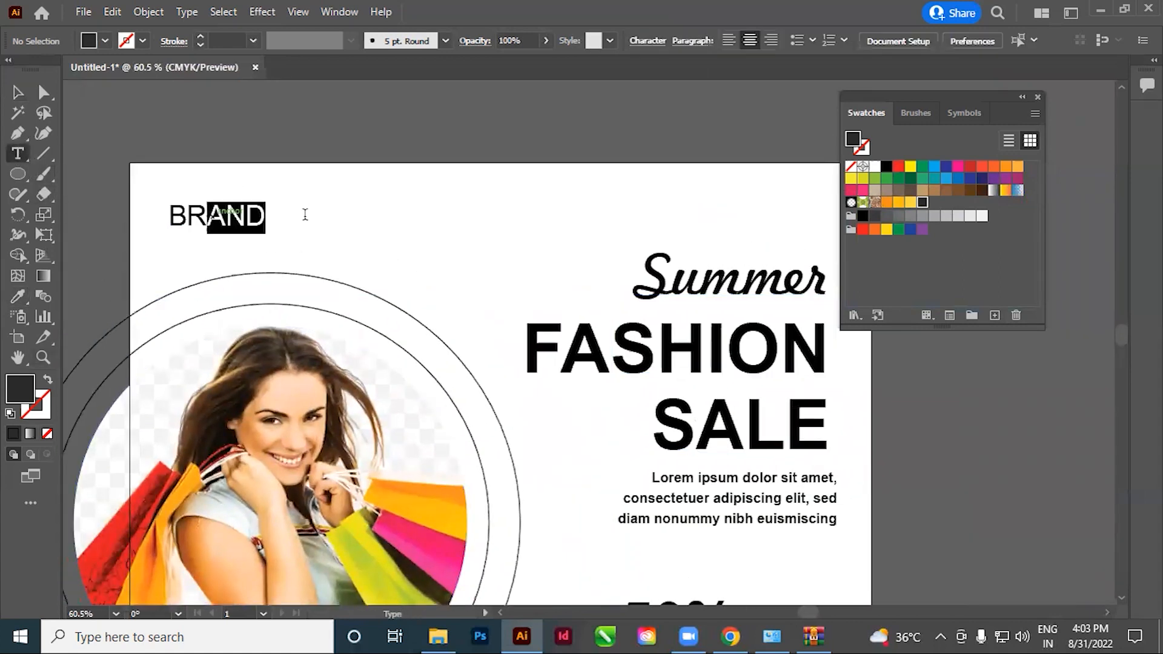
pyautogui.click(886, 203)
pyautogui.hotkey('ctrl', 'shift', 'a')
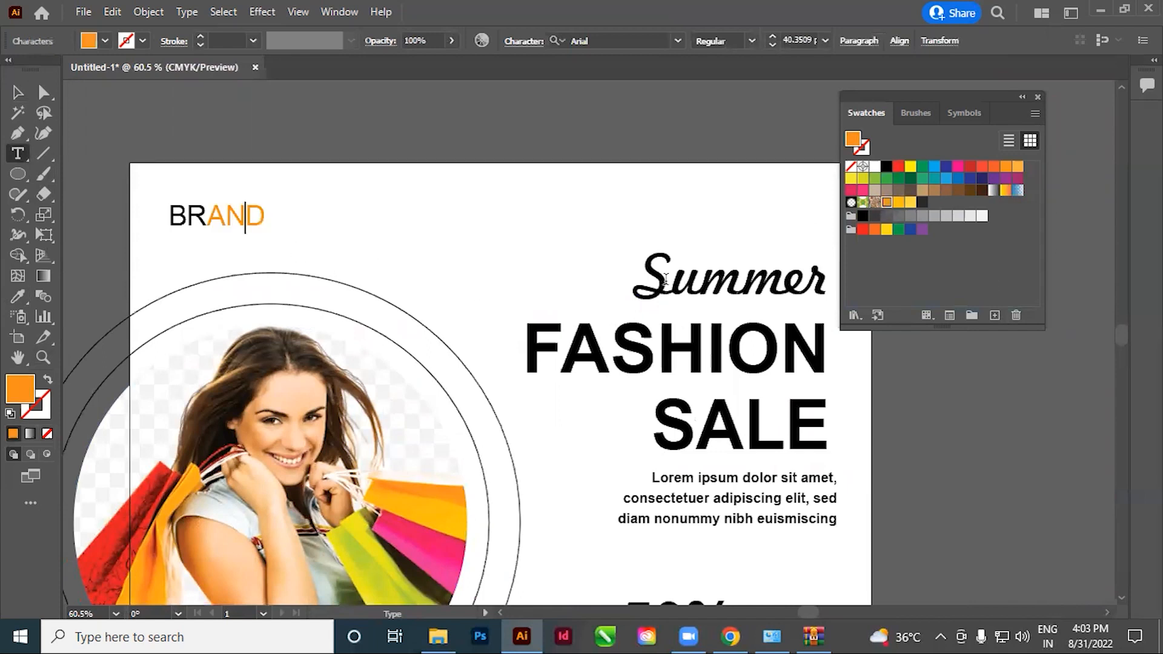
# Recolour the word Summer on the artboard with the saved orange swatch
pyautogui.moveTo(640, 285); pyautogui.dragTo(828, 267)
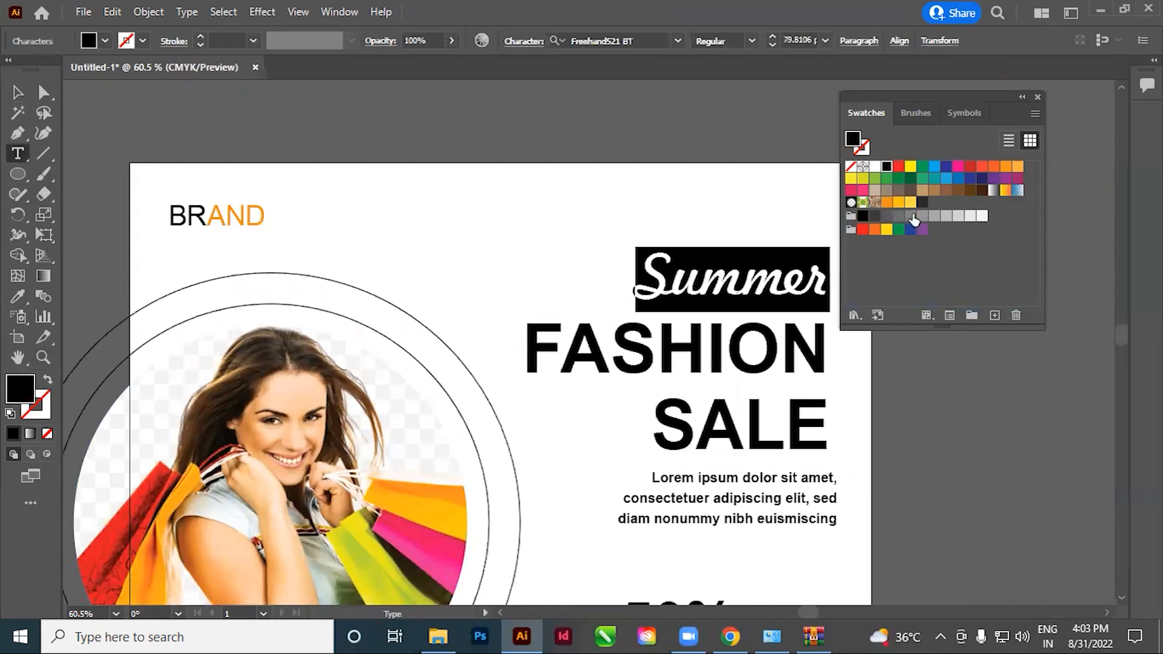
pyautogui.click(887, 204)
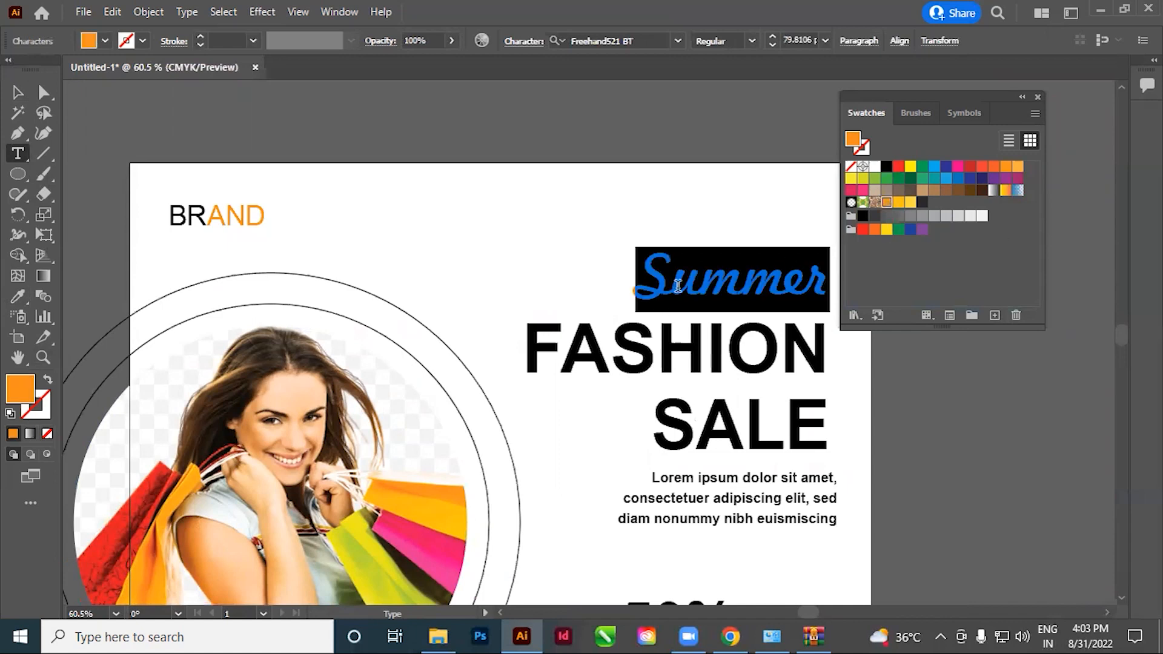
pyautogui.hotkey('ctrl', 'shift', 'a')
pyautogui.click(17, 93)
pyautogui.click(221, 133)
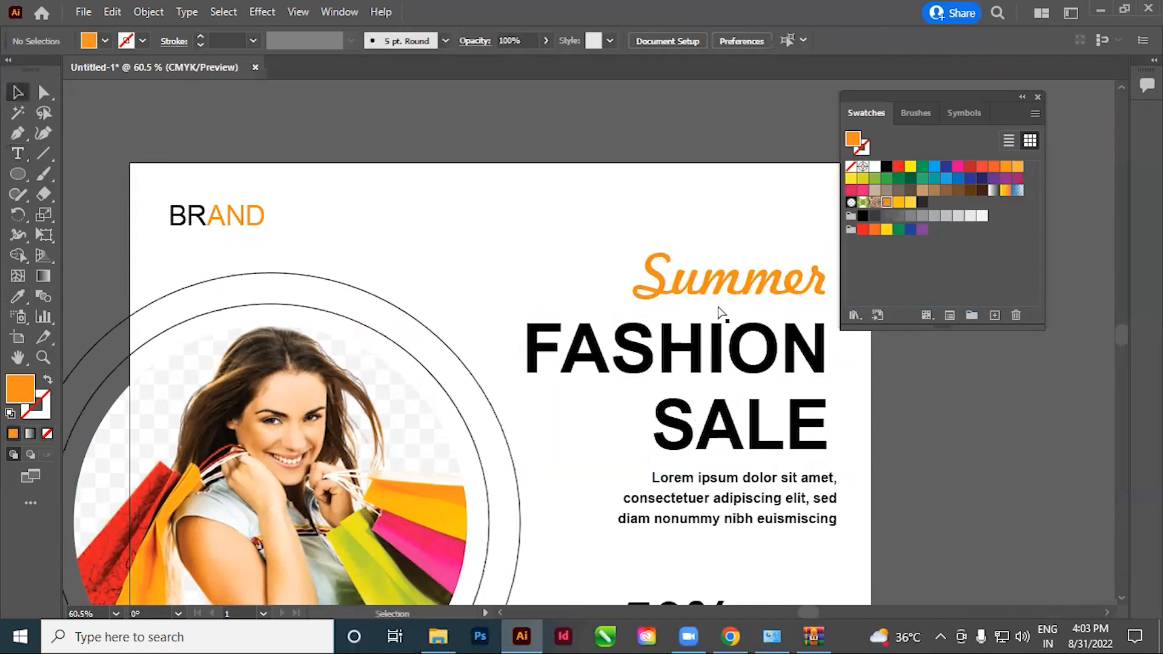
# Recolour the word SALE in the headline with the saved orange swatch
pyautogui.keyDown('ctrl'); pyautogui.keyDown('alt'); pyautogui.click(636, 318); pyautogui.keyUp('alt'); pyautogui.keyUp('ctrl')
pyautogui.keyDown('ctrl'); pyautogui.keyDown('alt'); pyautogui.click(636, 318); pyautogui.keyUp('alt'); pyautogui.keyUp('ctrl')
pyautogui.keyDown('ctrl'); pyautogui.keyDown('alt'); pyautogui.click(637, 318); pyautogui.keyUp('alt'); pyautogui.keyUp('ctrl')
pyautogui.moveTo(418, 540); pyautogui.dragTo(561, 436)
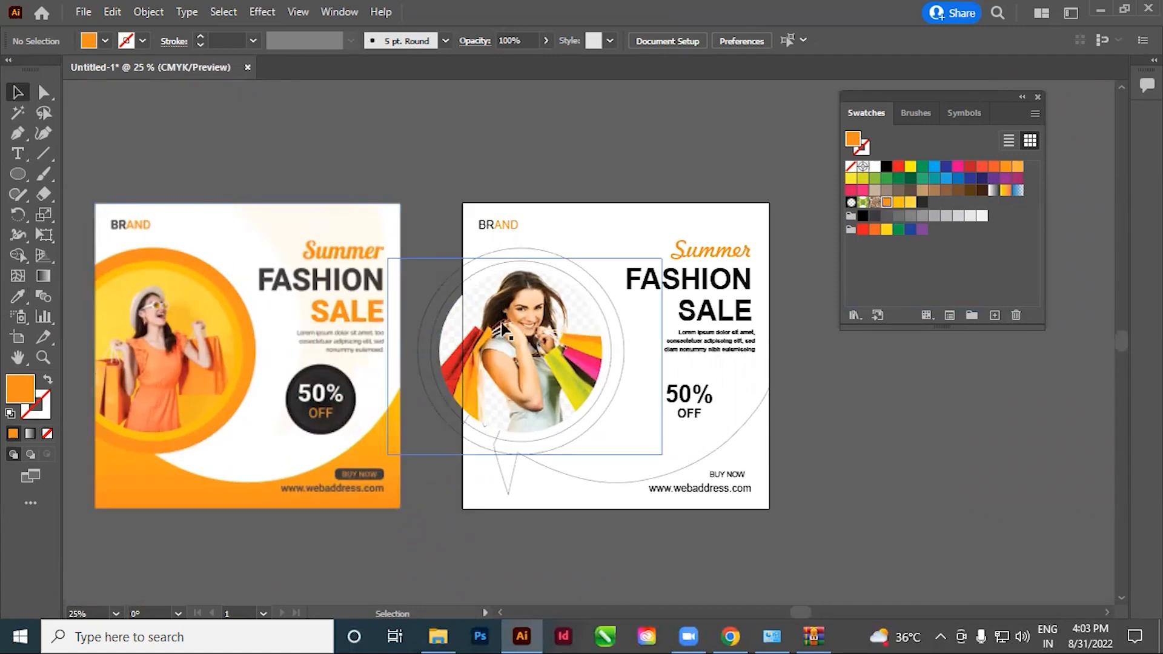
pyautogui.click(19, 154)
pyautogui.moveTo(677, 308); pyautogui.dragTo(837, 298)
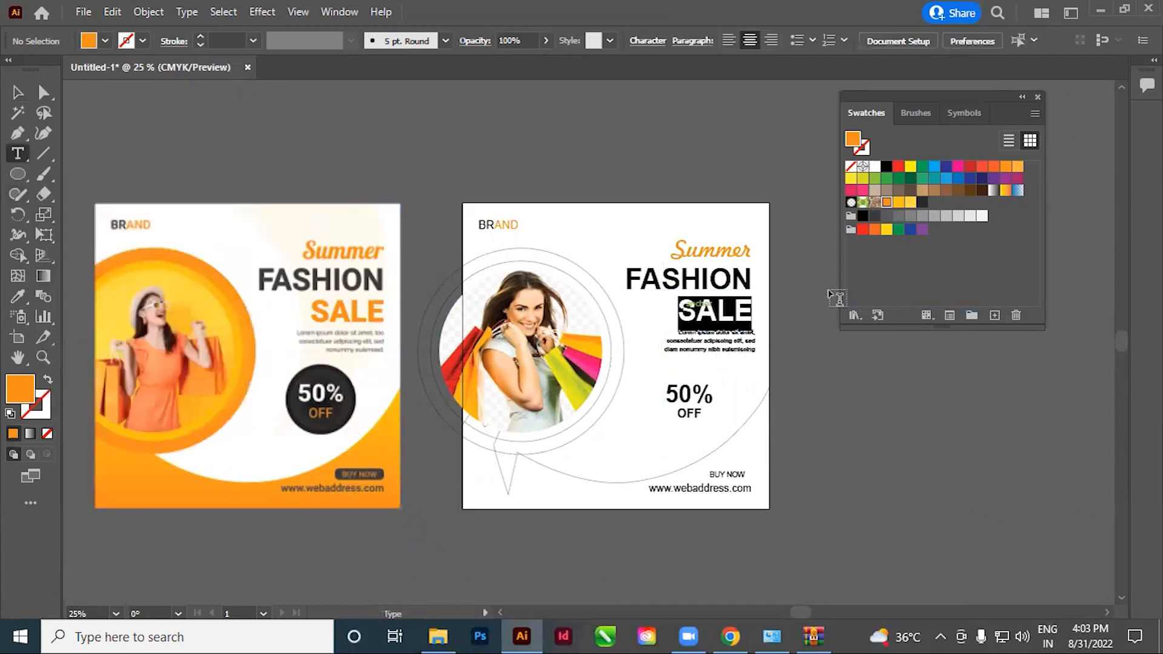
pyautogui.click(900, 203)
pyautogui.click(705, 322)
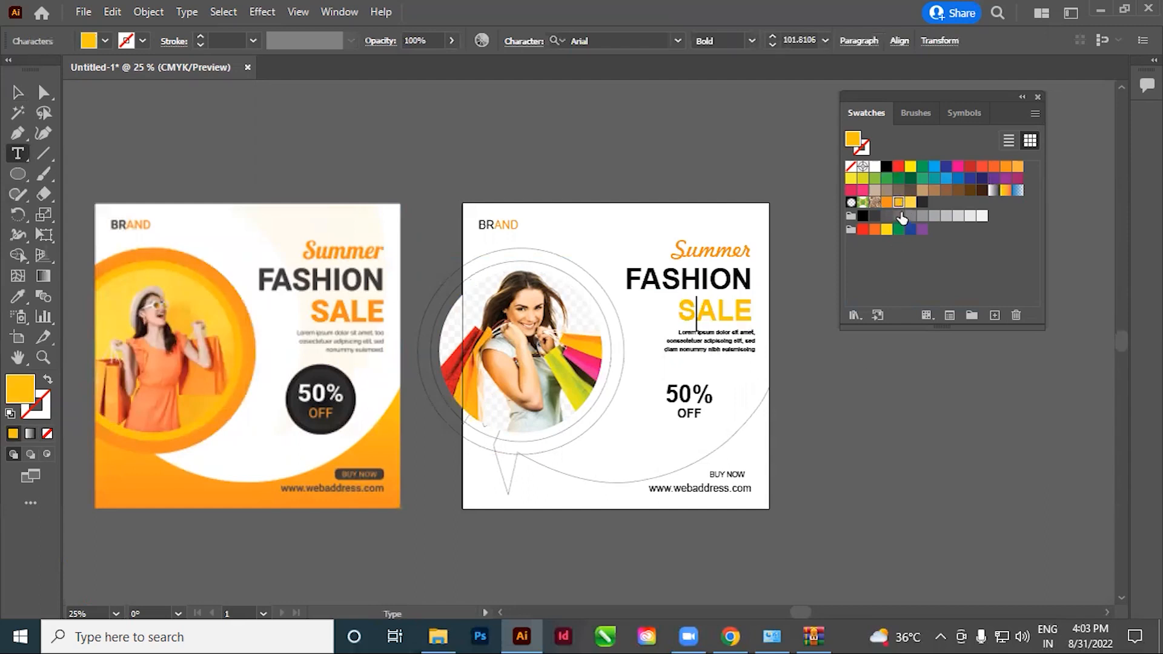
pyautogui.click(887, 201)
pyautogui.doubleClick(716, 309)
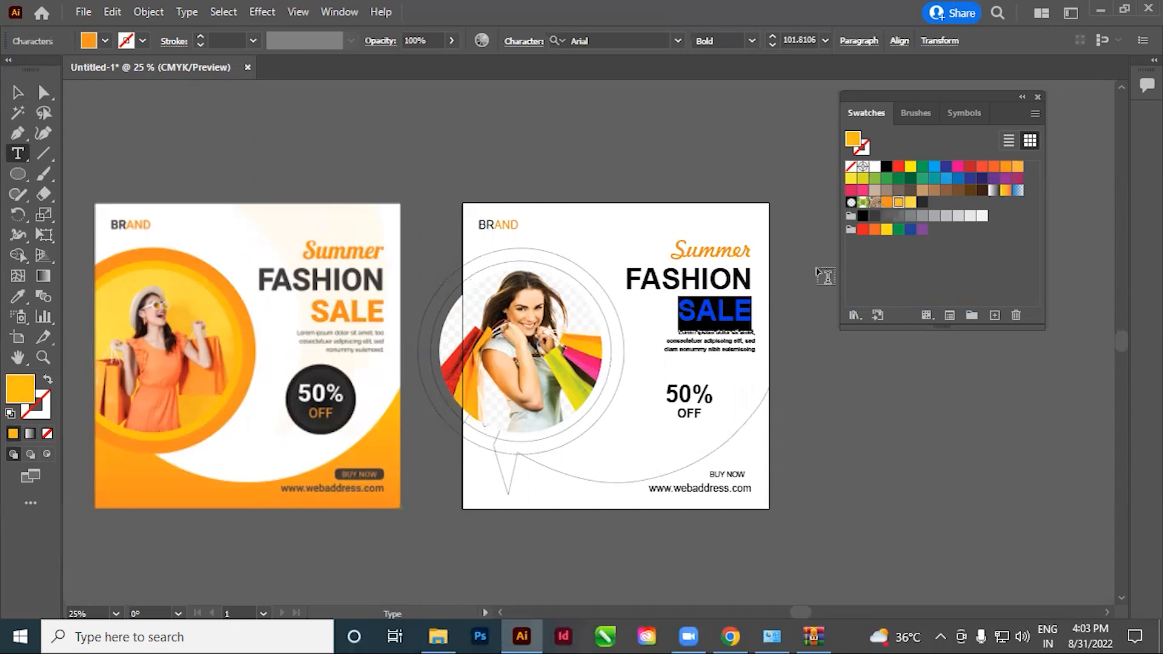
pyautogui.click(887, 206)
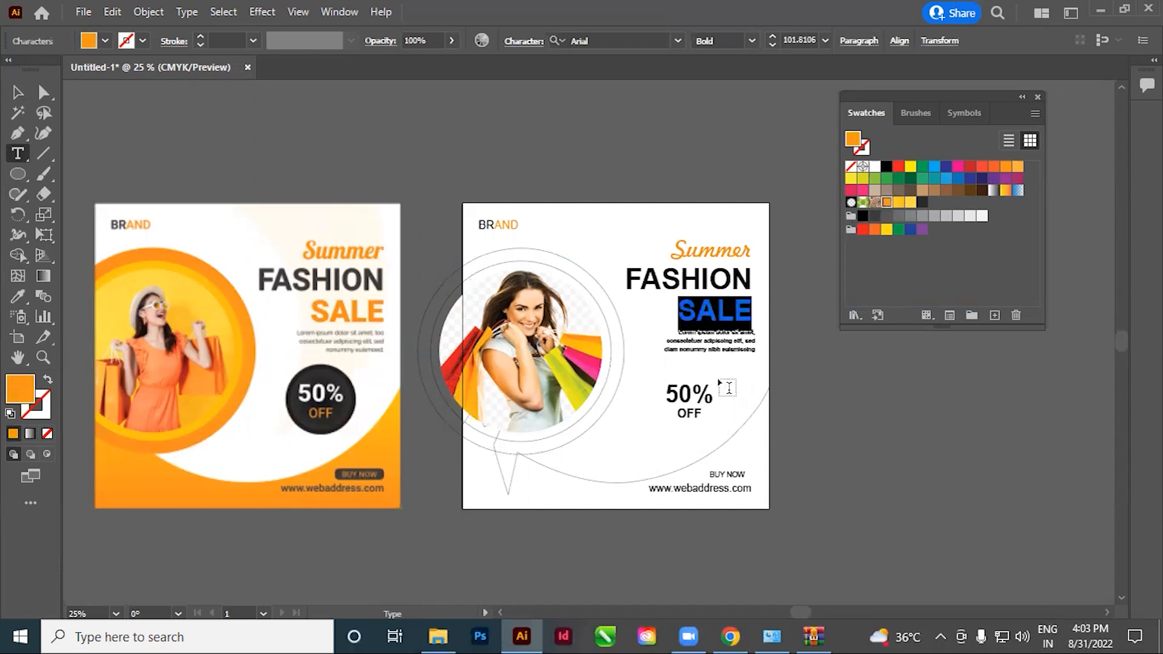
pyautogui.click(725, 405)
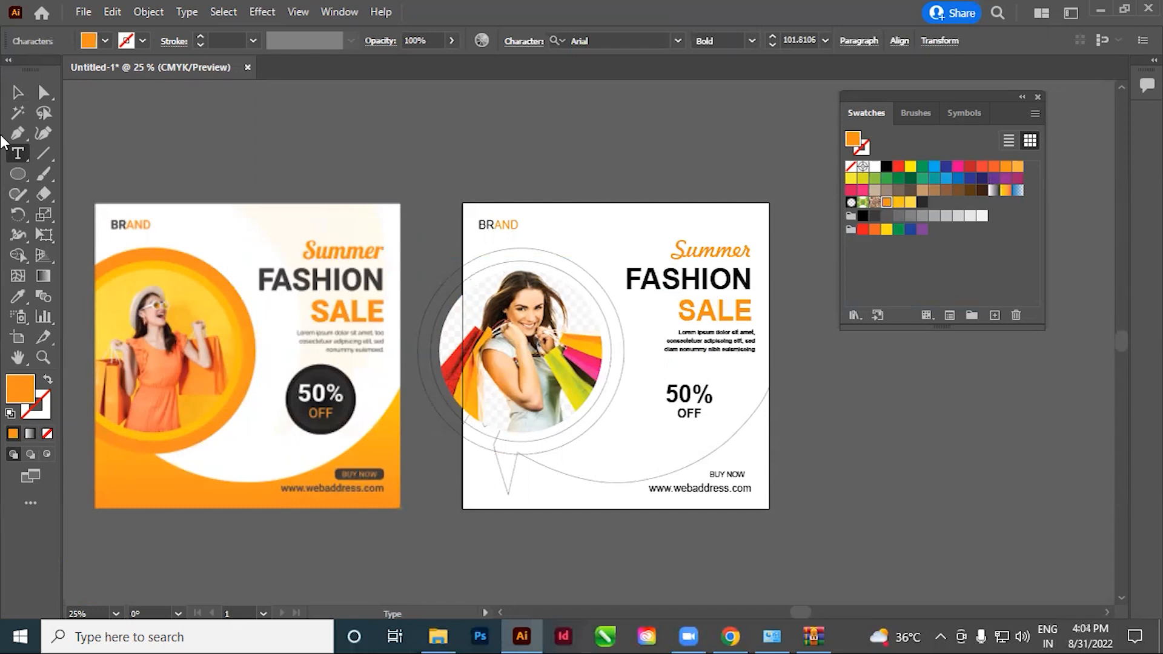
pyautogui.click(18, 94)
pyautogui.click(491, 176)
# Draw an ellipse with no fill and a 1 pt black stroke around the outer edge of the reference's 50% OFF badge
pyautogui.scroll(-2, 485, 511)
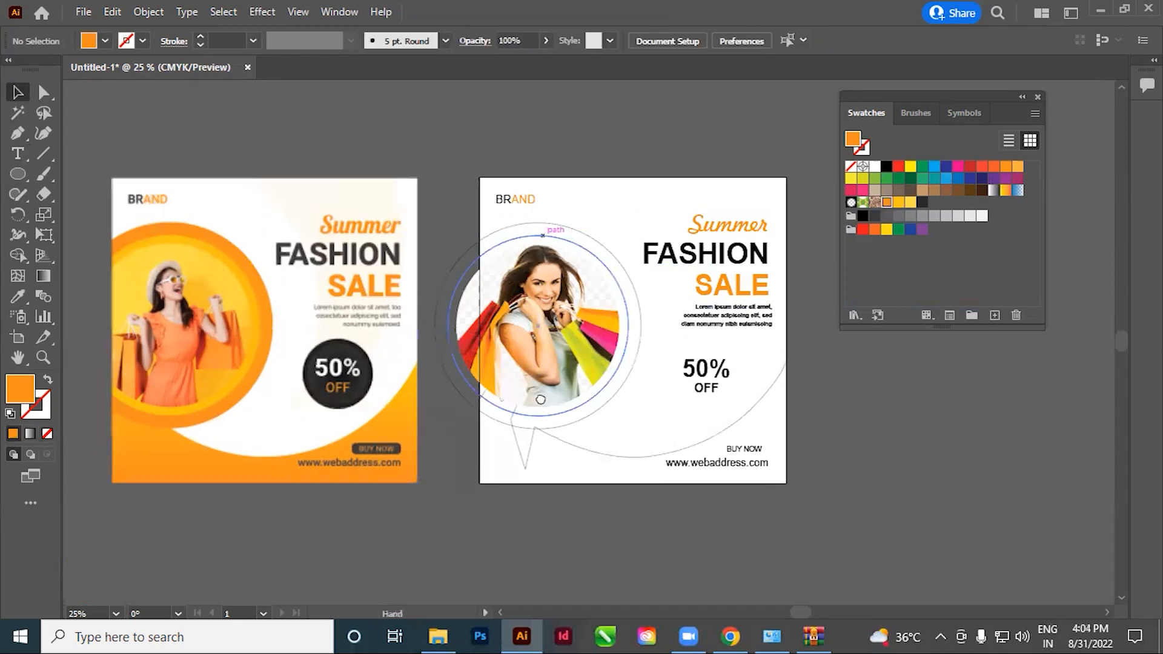
pyautogui.moveTo(368, 325); pyautogui.dragTo(631, 486)
pyautogui.moveTo(464, 421); pyautogui.dragTo(610, 496)
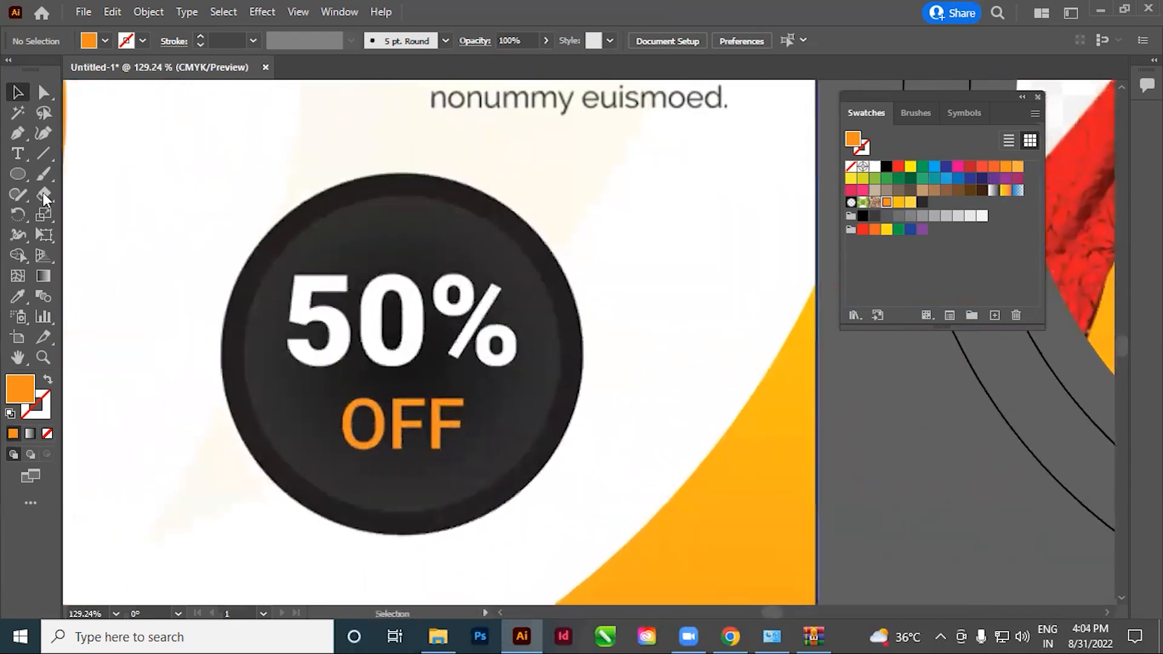
pyautogui.press('d')
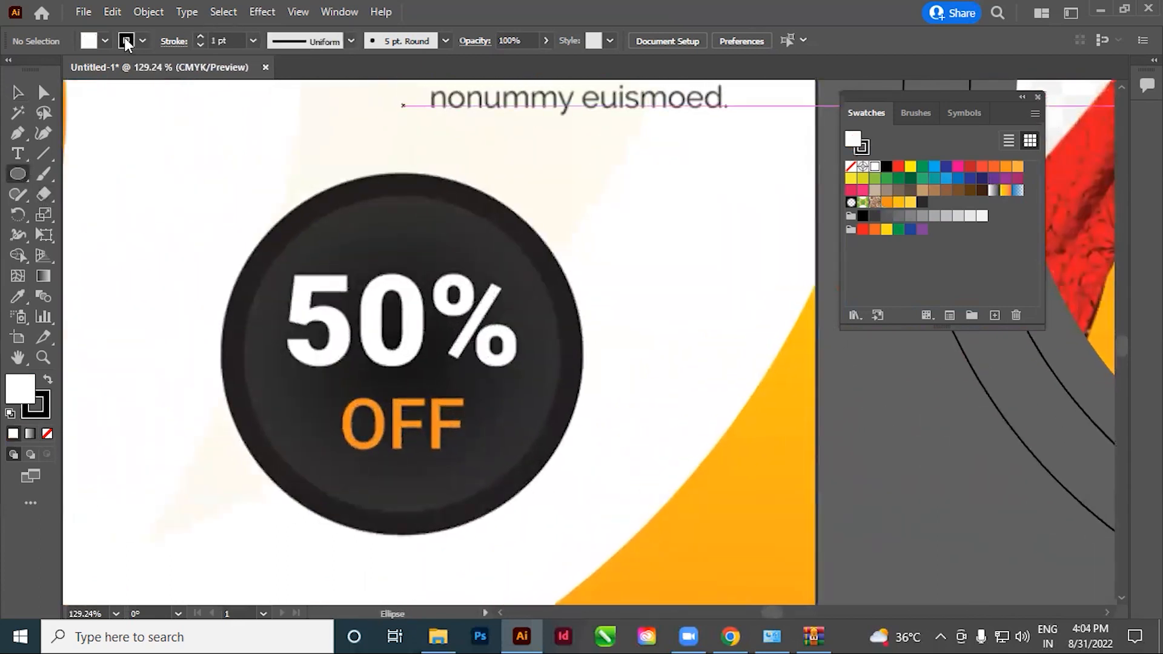
pyautogui.click(104, 41)
pyautogui.click(11, 70)
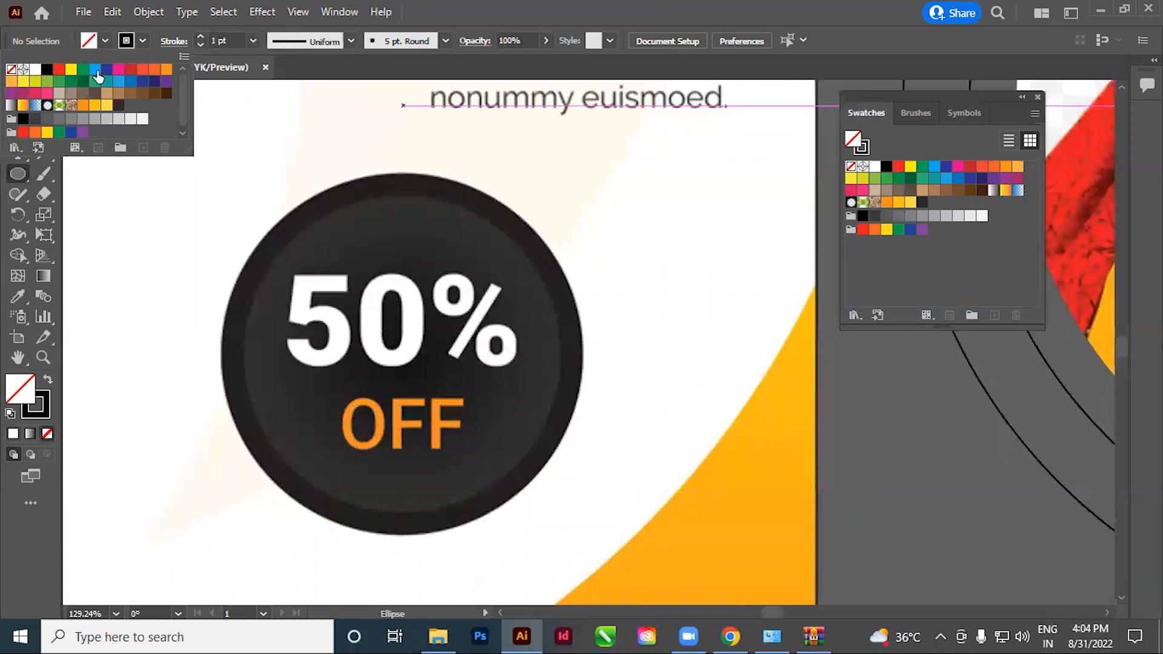
pyautogui.click(498, 9)
pyautogui.moveTo(554, 343); pyautogui.dragTo(521, 318)
pyautogui.moveTo(159, 159); pyautogui.dragTo(548, 419)
# Scale a concentric copy of the badge circle to about 88% to match the badge's inner disc
pyautogui.click(18, 92)
pyautogui.press('s')
pyautogui.moveTo(690, 327); pyautogui.dragTo(652, 171)
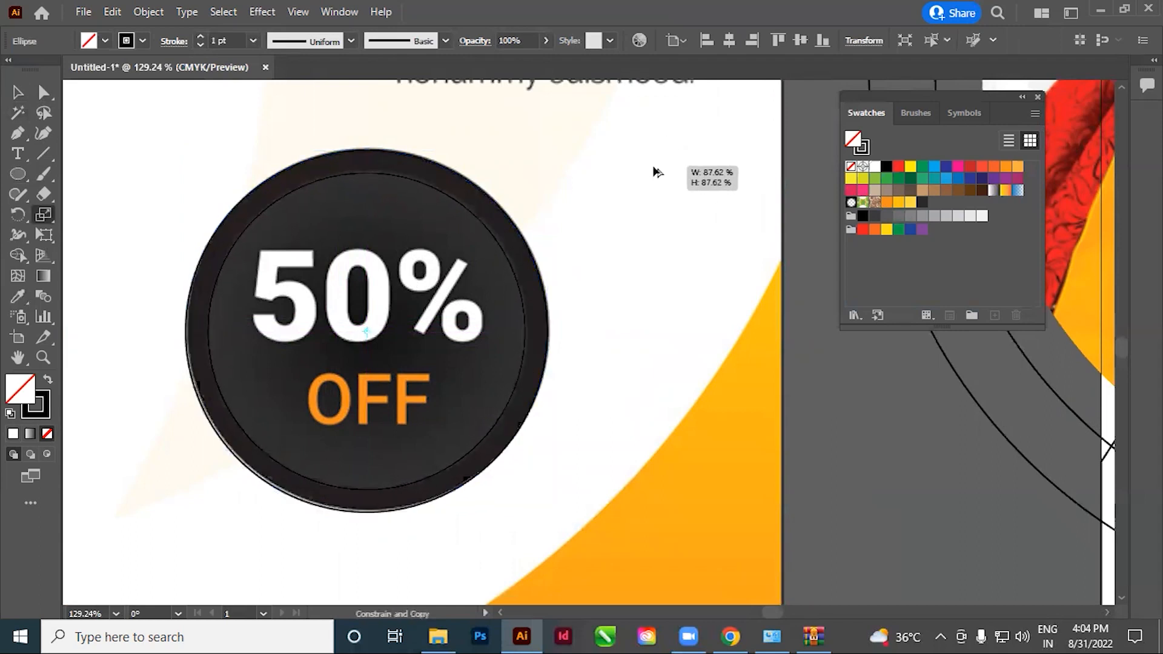
pyautogui.moveTo(653, 172); pyautogui.dragTo(654, 173)
# Select both badge circles and place them around the 50% OFF text on the white artboard
pyautogui.click(19, 92)
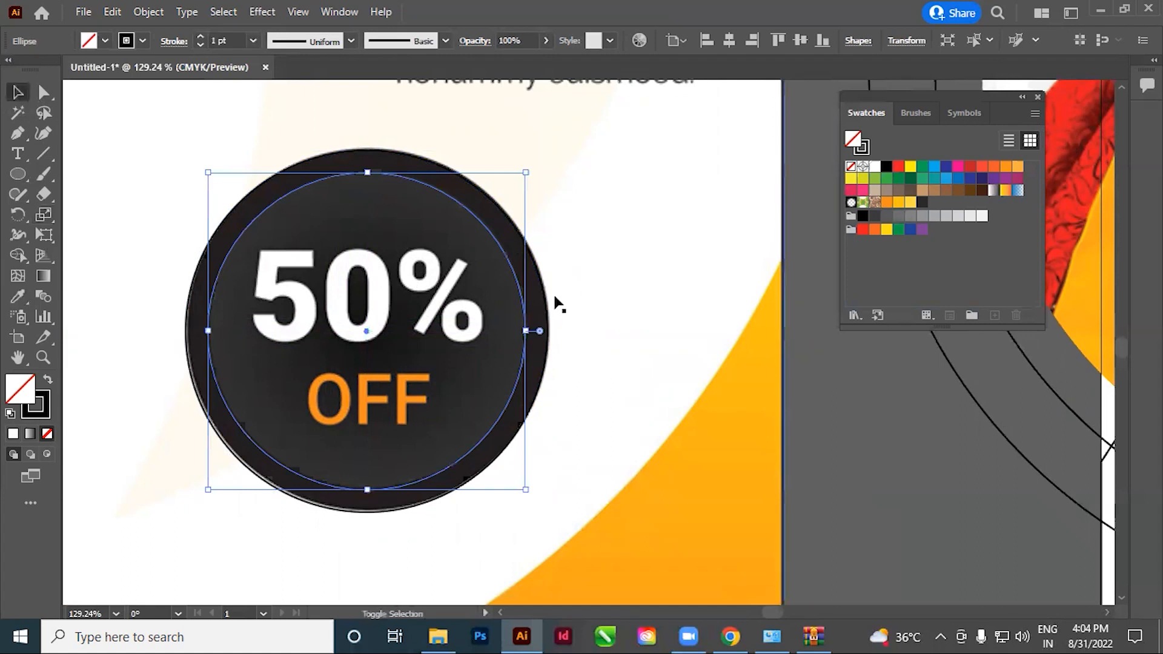
pyautogui.keyDown('shift'); pyautogui.click(547, 302); pyautogui.keyUp('shift')
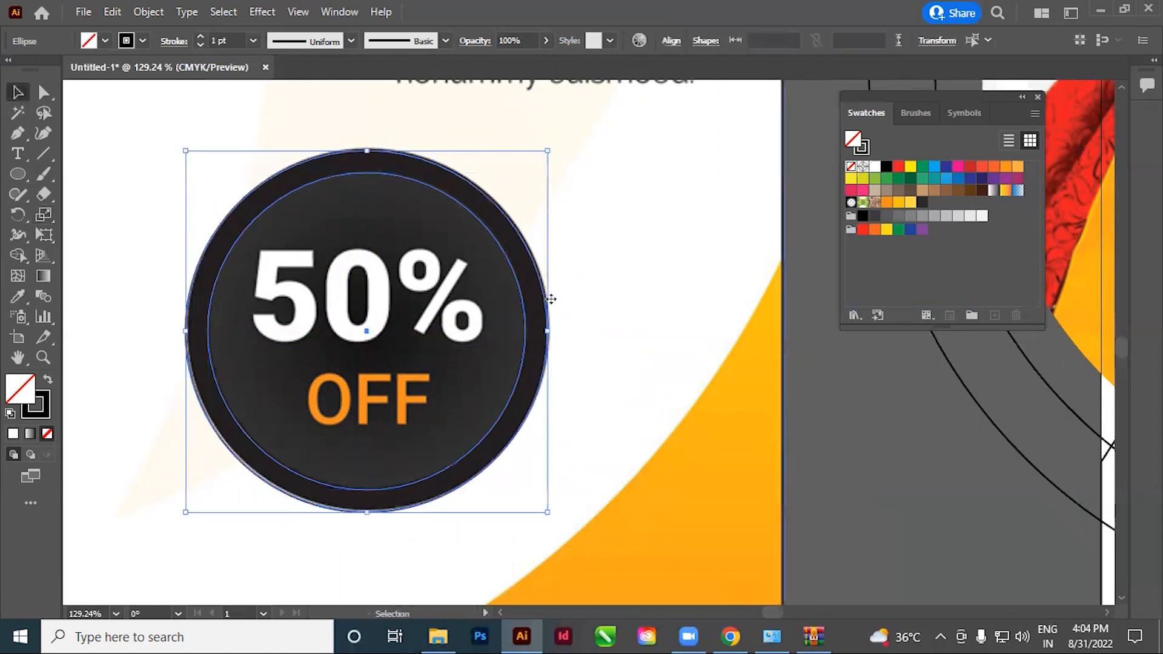
pyautogui.hotkey('ctrl', 'shift', 'a')
pyautogui.keyDown('ctrl'); pyautogui.keyDown('alt'); pyautogui.click(550, 322); pyautogui.keyUp('alt'); pyautogui.keyUp('ctrl')
pyautogui.keyDown('ctrl'); pyautogui.keyDown('alt'); pyautogui.click(551, 321); pyautogui.keyUp('alt'); pyautogui.keyUp('ctrl')
pyautogui.keyDown('ctrl'); pyautogui.keyDown('alt'); pyautogui.click(550, 322); pyautogui.keyUp('alt'); pyautogui.keyUp('ctrl')
pyautogui.keyDown('ctrl'); pyautogui.keyDown('alt'); pyautogui.click(553, 322); pyautogui.keyUp('alt'); pyautogui.keyUp('ctrl')
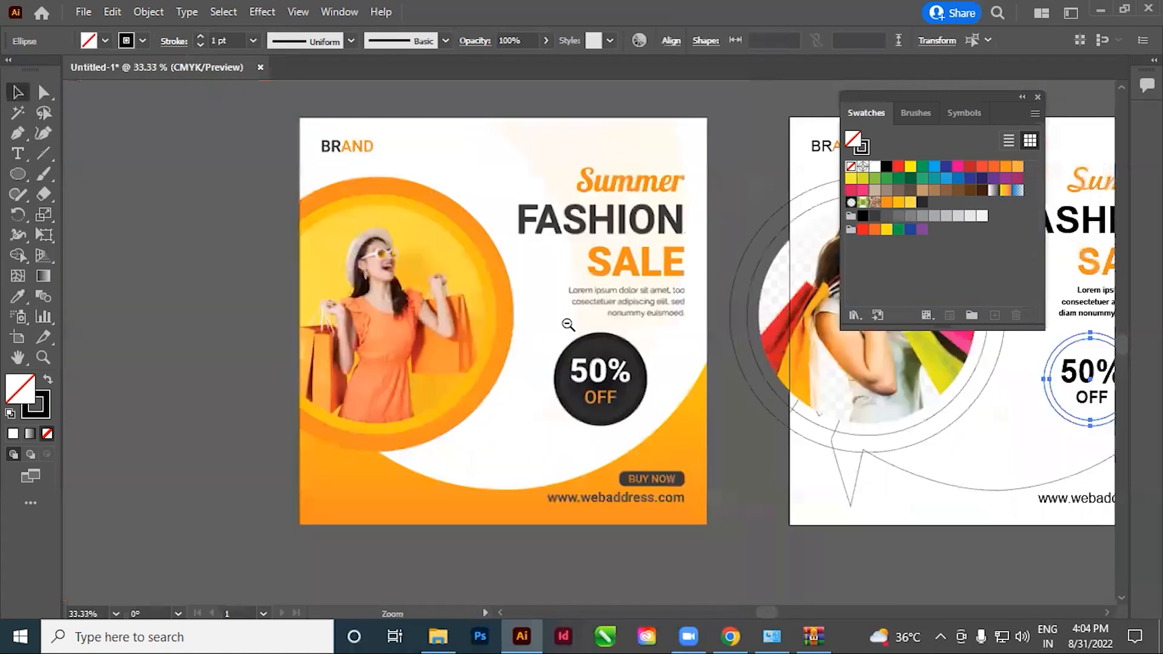
pyautogui.keyDown('ctrl'); pyautogui.keyDown('alt'); pyautogui.click(568, 326); pyautogui.keyUp('alt'); pyautogui.keyUp('ctrl')
pyautogui.moveTo(577, 365); pyautogui.dragTo(381, 333)
pyautogui.click(590, 478)
pyautogui.moveTo(754, 443); pyautogui.dragTo(667, 462)
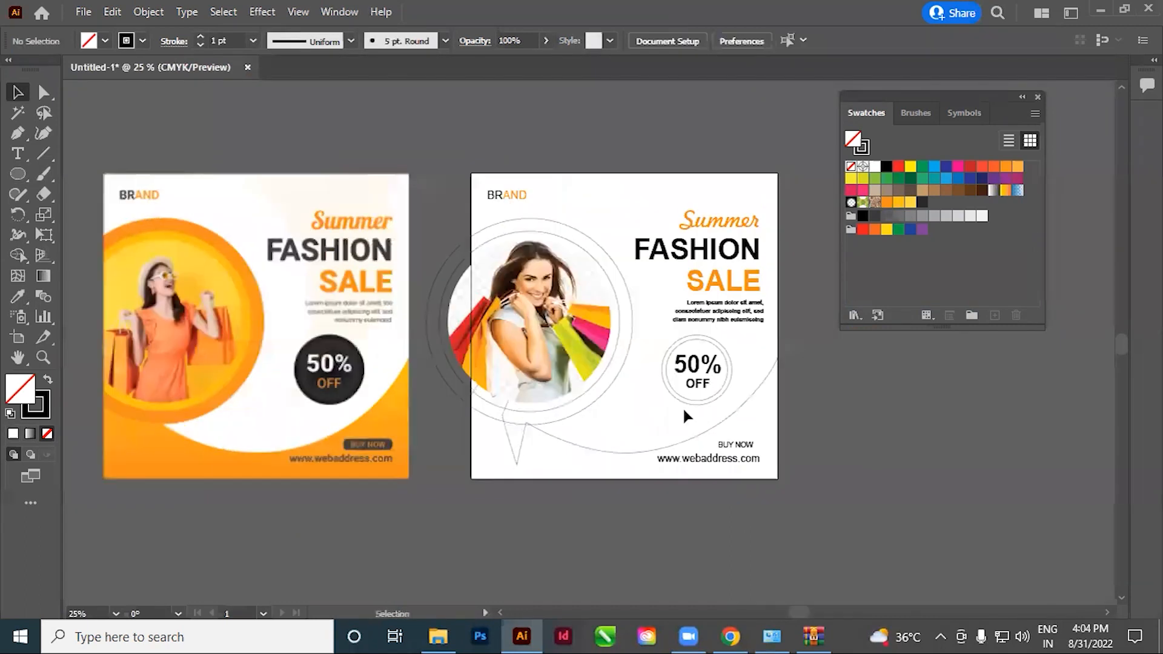
# Fill the outer badge circle on the white artboard with black
pyautogui.click(685, 404)
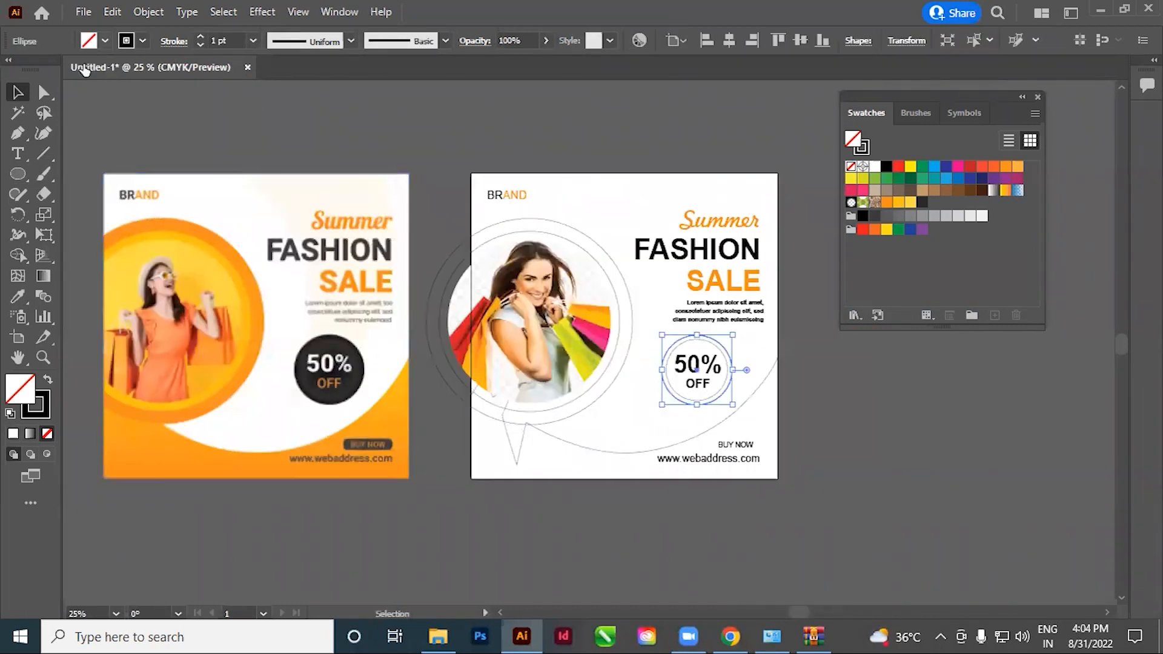
pyautogui.click(105, 40)
pyautogui.click(39, 68)
pyautogui.click(712, 529)
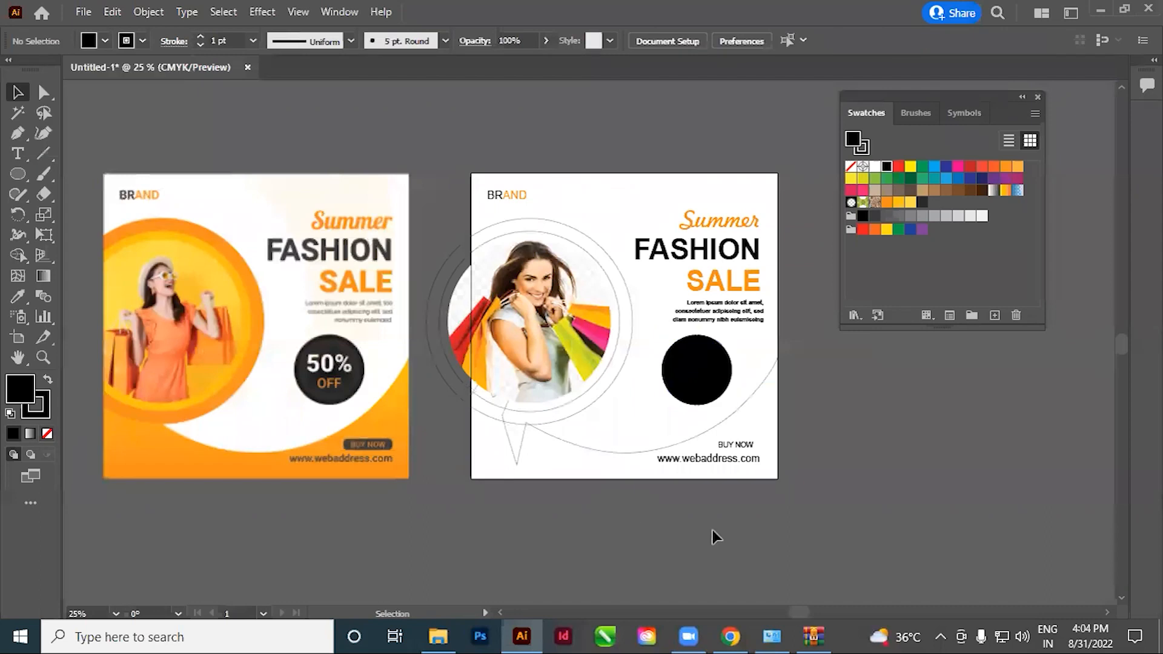
# Examine the black badge circle up close and compare its stacked objects in outline and preview display
pyautogui.scroll(6, 666, 363)
pyautogui.click(739, 477)
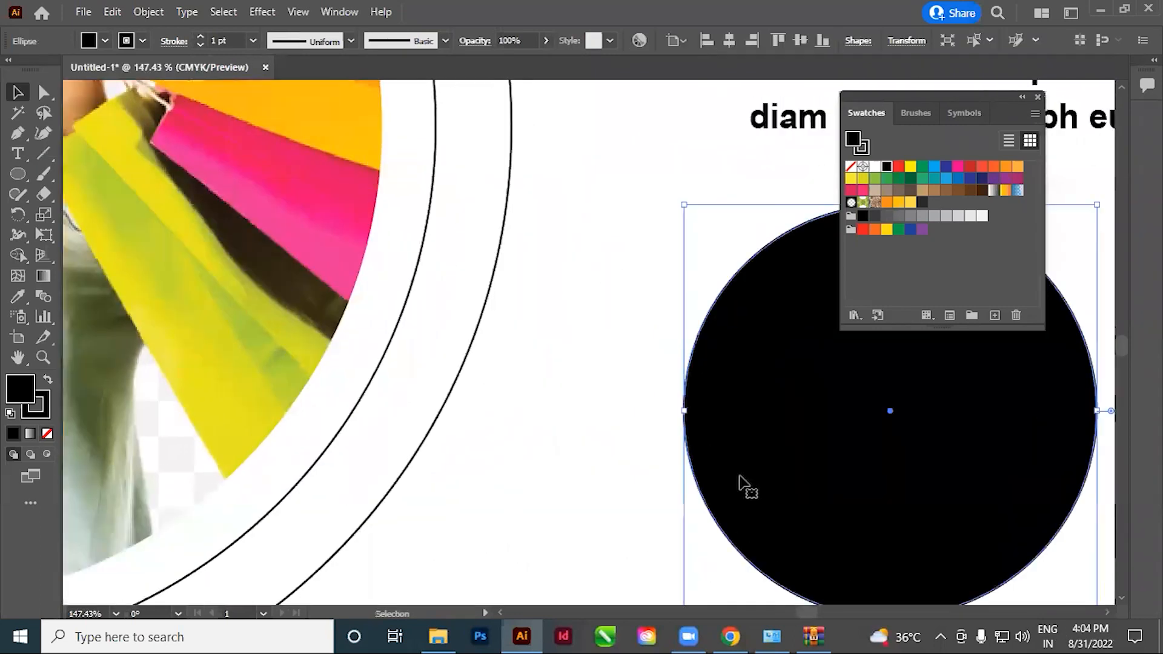
pyautogui.moveTo(732, 464); pyautogui.dragTo(493, 442)
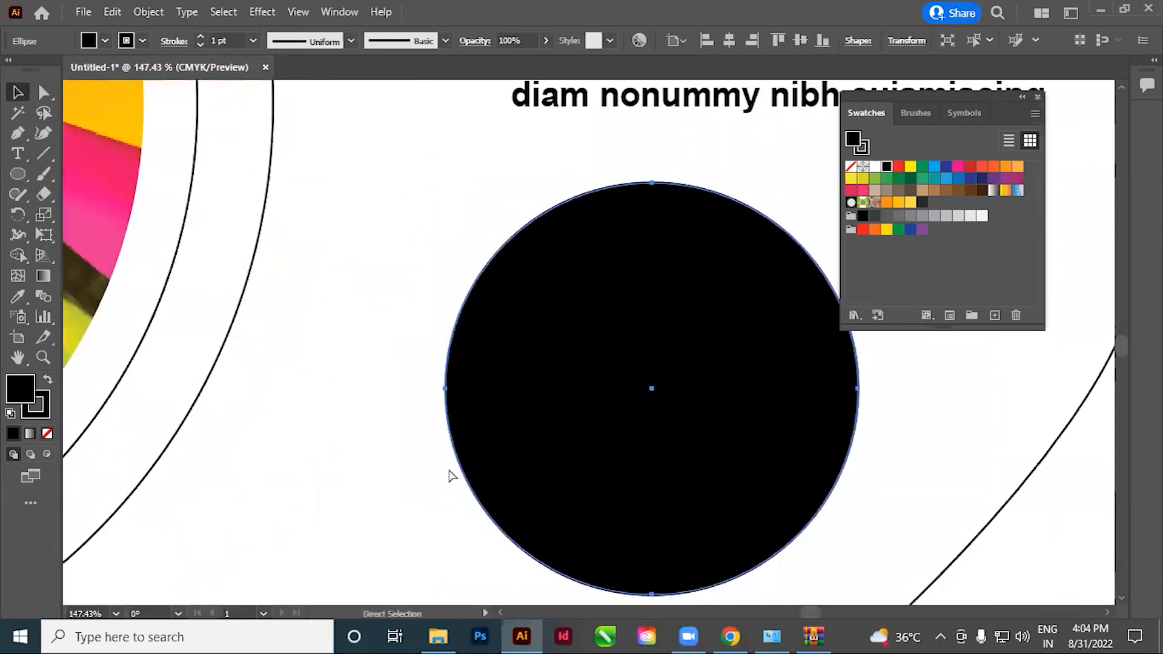
pyautogui.hotkey('ctrl', 'y')
pyautogui.hotkey('ctrl', 'y')
pyautogui.hotkey('ctrl', 'y')
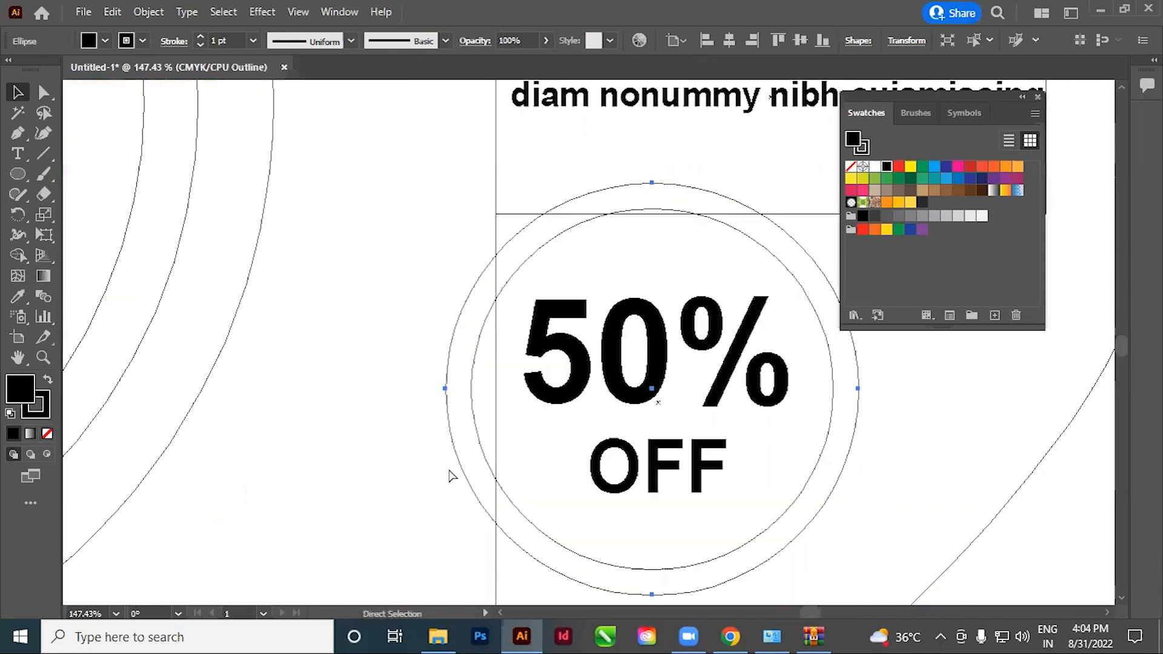
pyautogui.hotkey('ctrl', 'y')
pyautogui.click(365, 547)
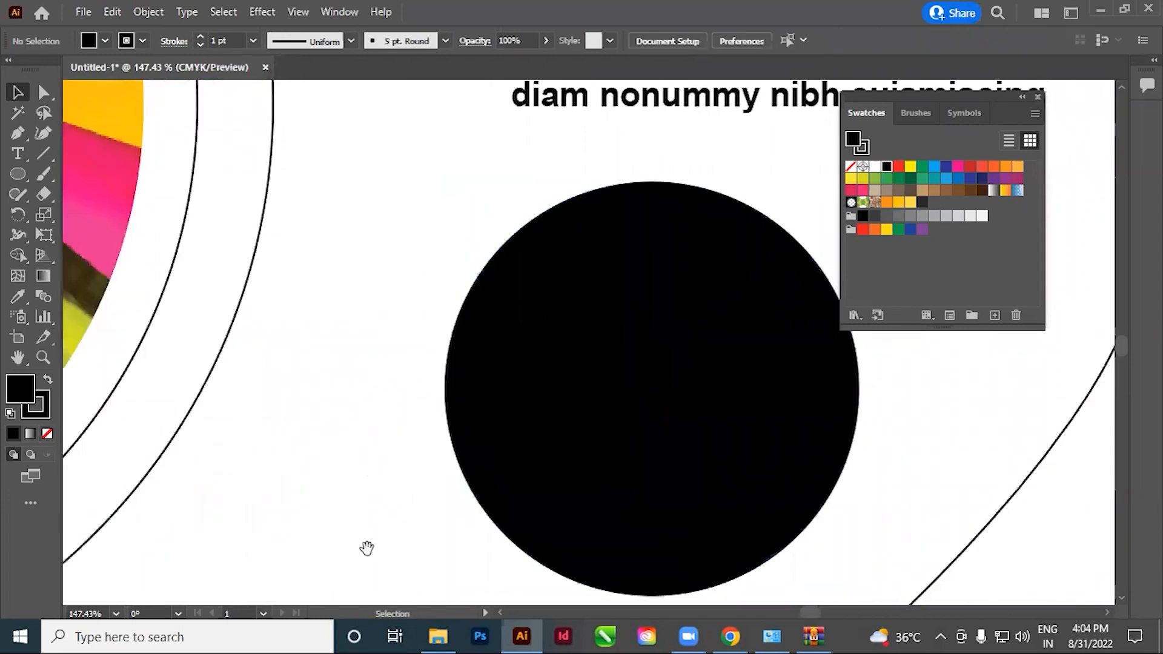
pyautogui.moveTo(640, 463); pyautogui.dragTo(547, 453)
pyautogui.click(546, 451)
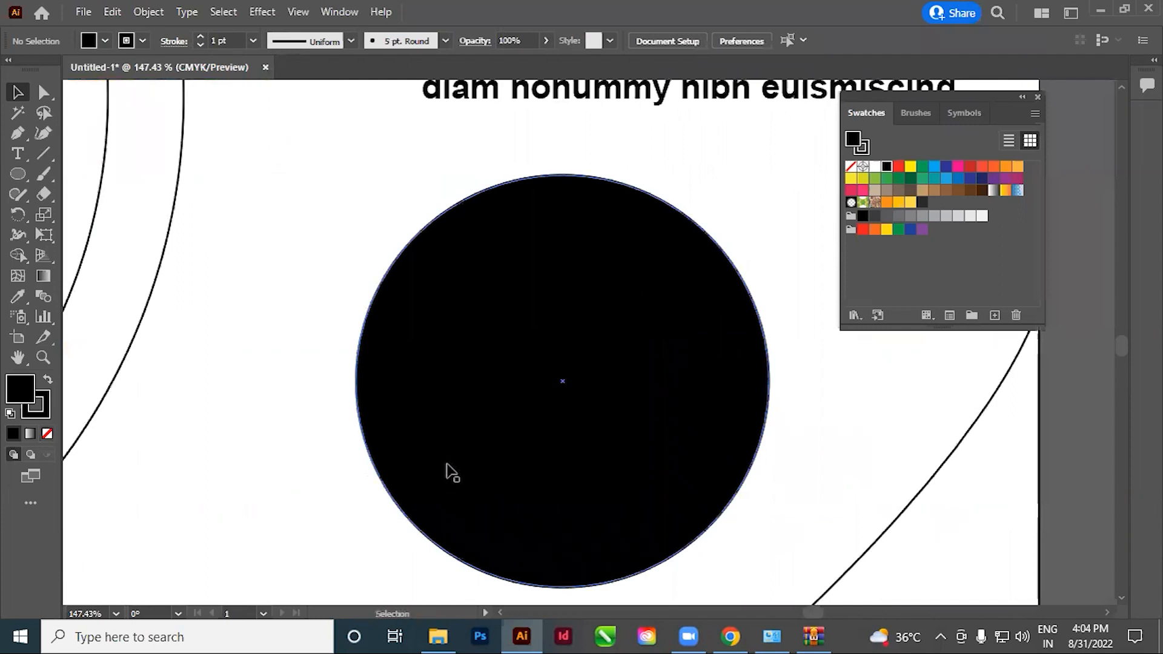
pyautogui.click(453, 423)
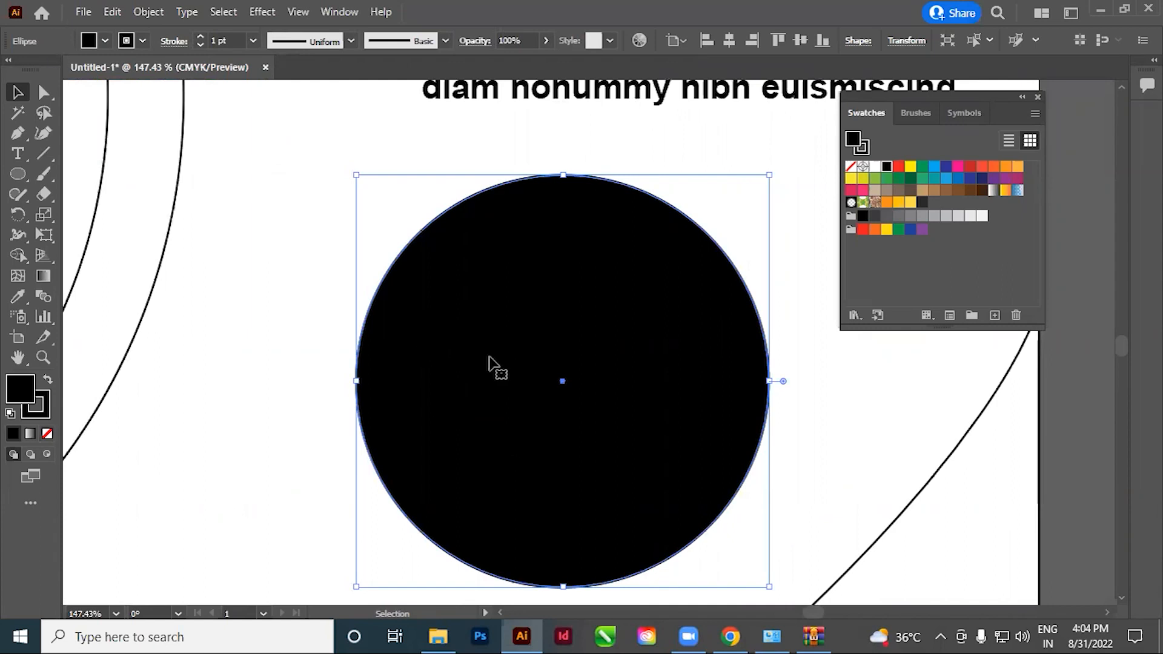
pyautogui.click(270, 364)
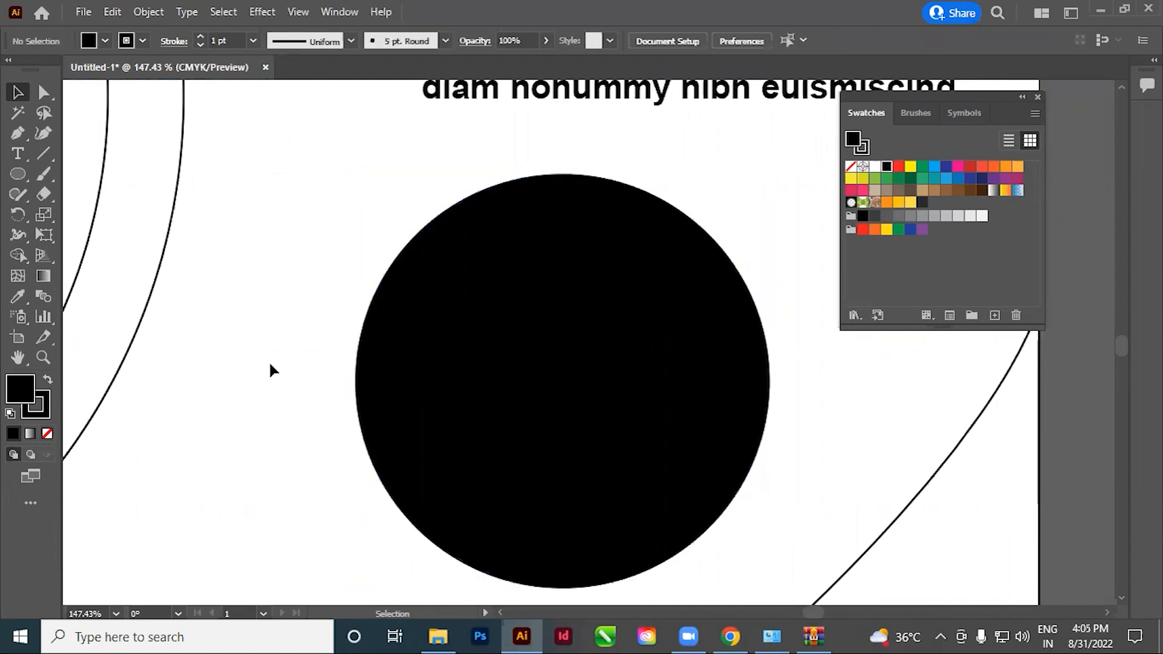
# Select the inner badge circle in outline display and fill it with the saved dark grey swatch in preview display
pyautogui.hotkey('ctrl', 'y')
pyautogui.hotkey('ctrl', 'y')
pyautogui.hotkey('ctrl', 'y')
pyautogui.hotkey('ctrl', 'y')
pyautogui.hotkey('ctrl', 'y')
pyautogui.hotkey('ctrl', 'y')
pyautogui.hotkey('ctrl', 'y')
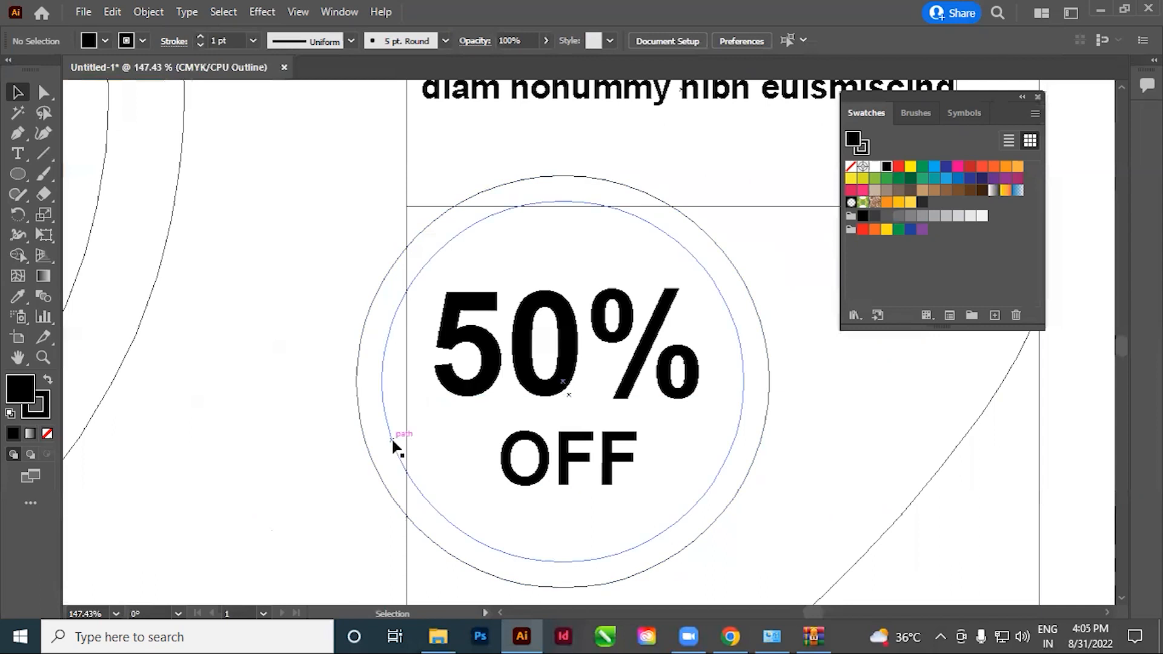
pyautogui.click(423, 500)
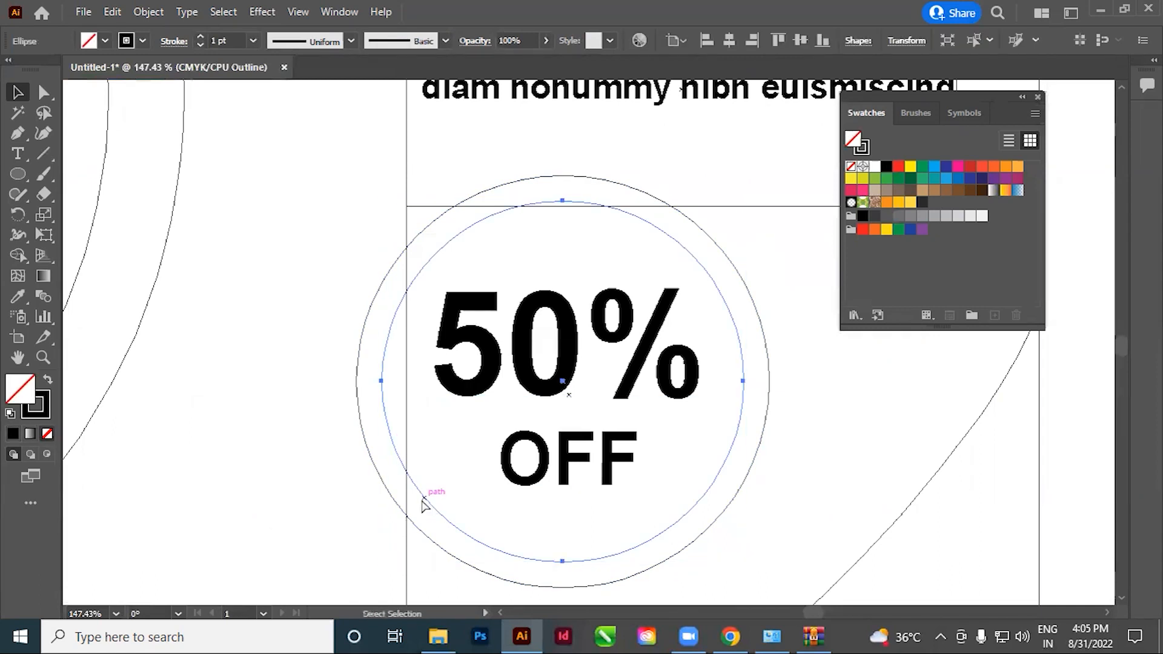
pyautogui.hotkey('ctrl', 'y')
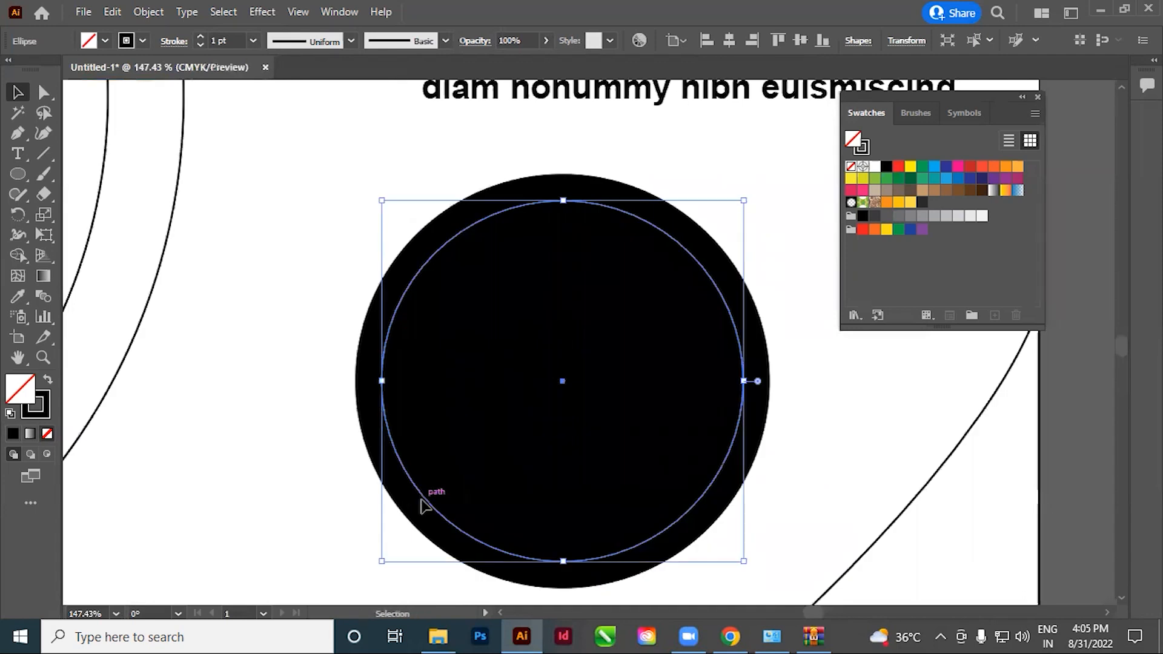
pyautogui.click(922, 204)
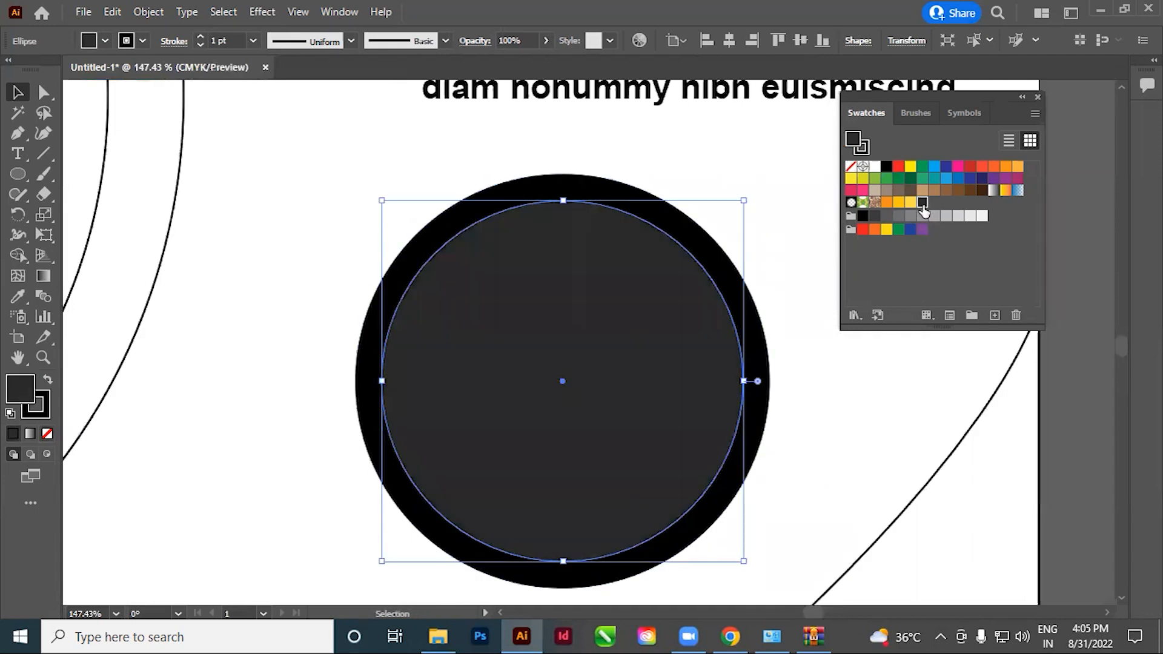
pyautogui.hotkey('ctrl', '-')
pyautogui.hotkey('ctrl', '-')
pyautogui.hotkey('ctrl', '-')
pyautogui.hotkey('ctrl', '-')
pyautogui.hotkey('ctrl', '-')
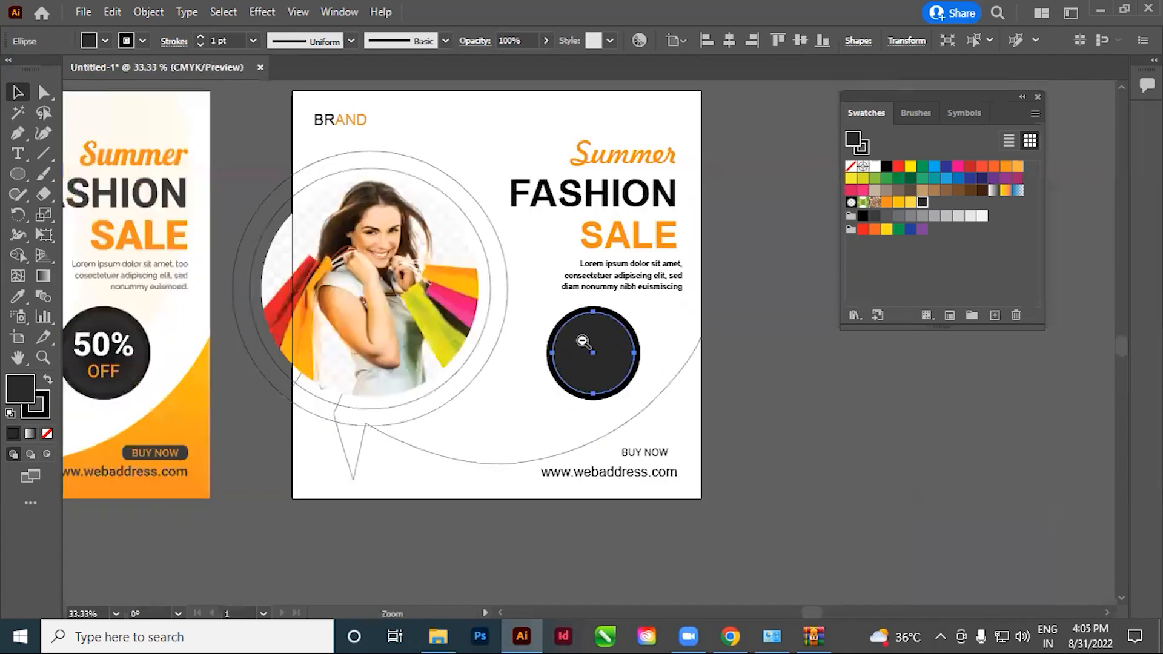
# Send the badge's dark grey and black circles backward in turn until both lie behind the 50% OFF text
pyautogui.click(720, 410)
pyautogui.press('space')
pyautogui.moveTo(704, 434); pyautogui.dragTo(768, 439)
pyautogui.click(685, 368)
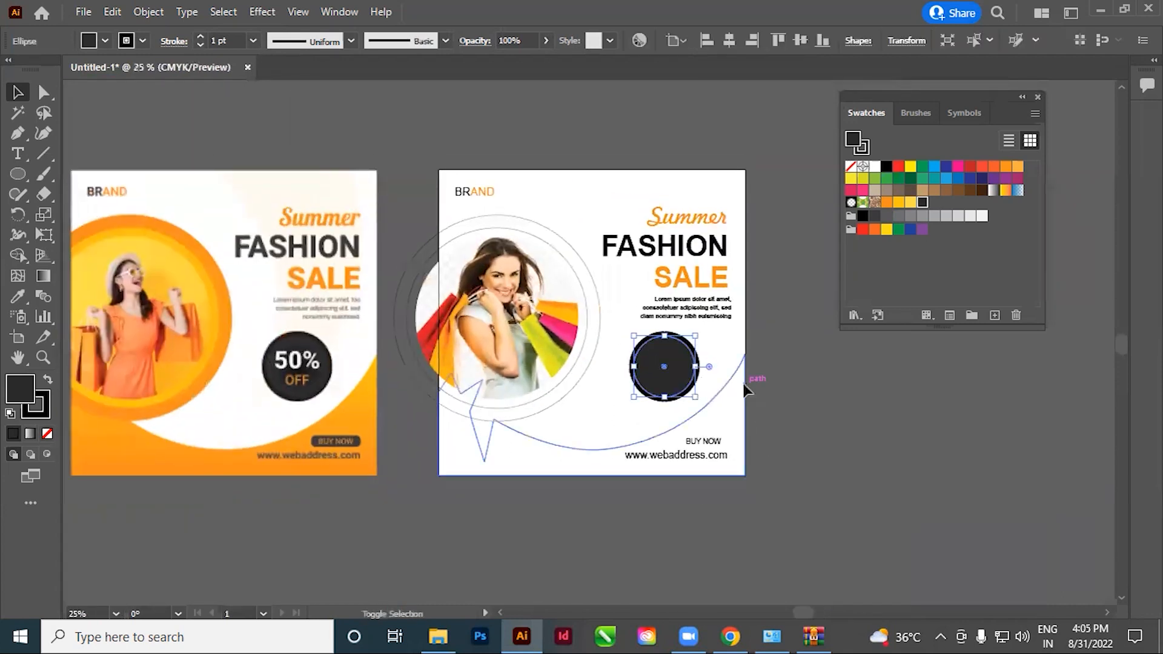
pyautogui.hotkey('ctrl', '[')
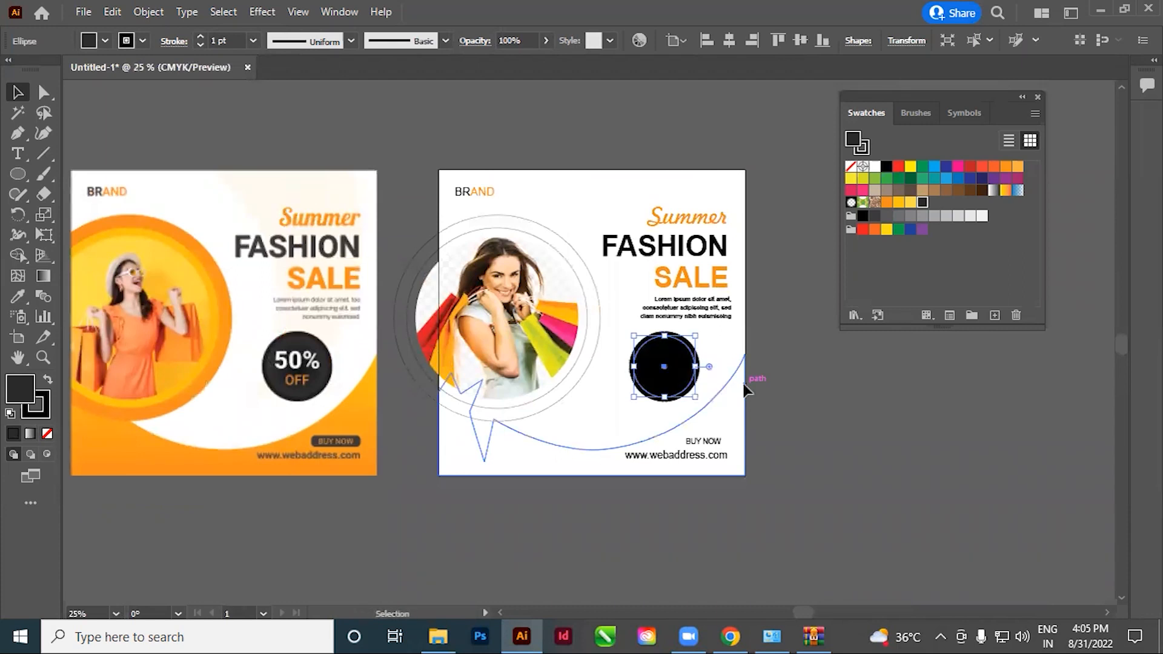
pyautogui.click(835, 428)
pyautogui.click(679, 385)
pyautogui.hotkey('ctrl', '[')
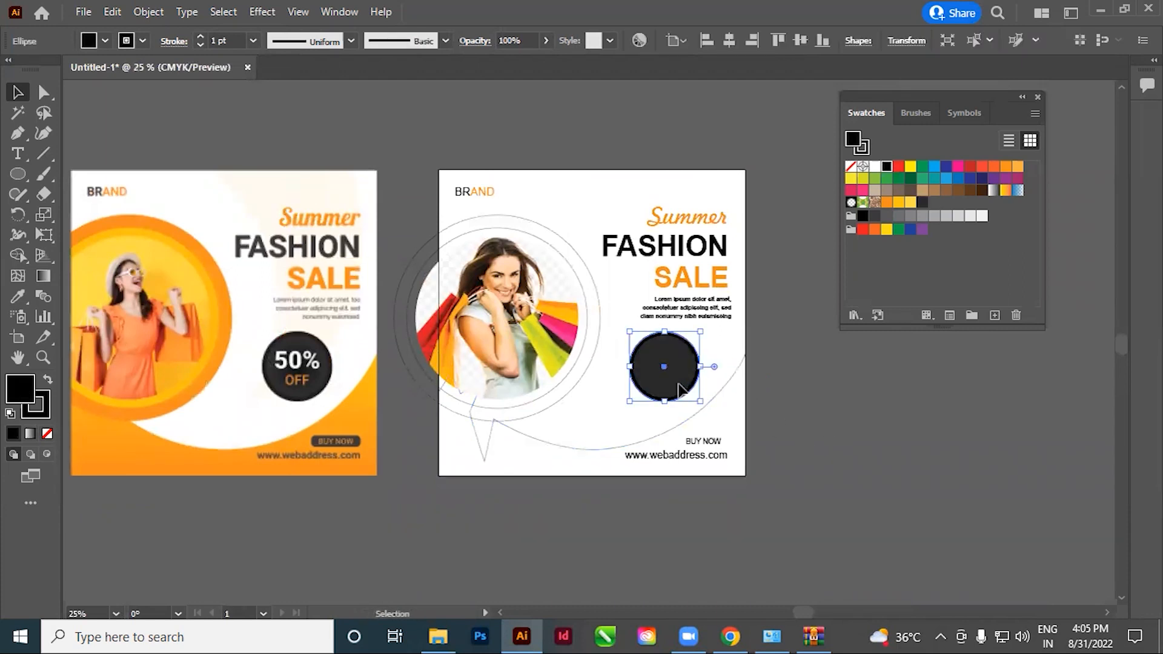
pyautogui.click(859, 395)
pyautogui.keyDown('ctrl'); pyautogui.click(680, 382); pyautogui.keyUp('ctrl')
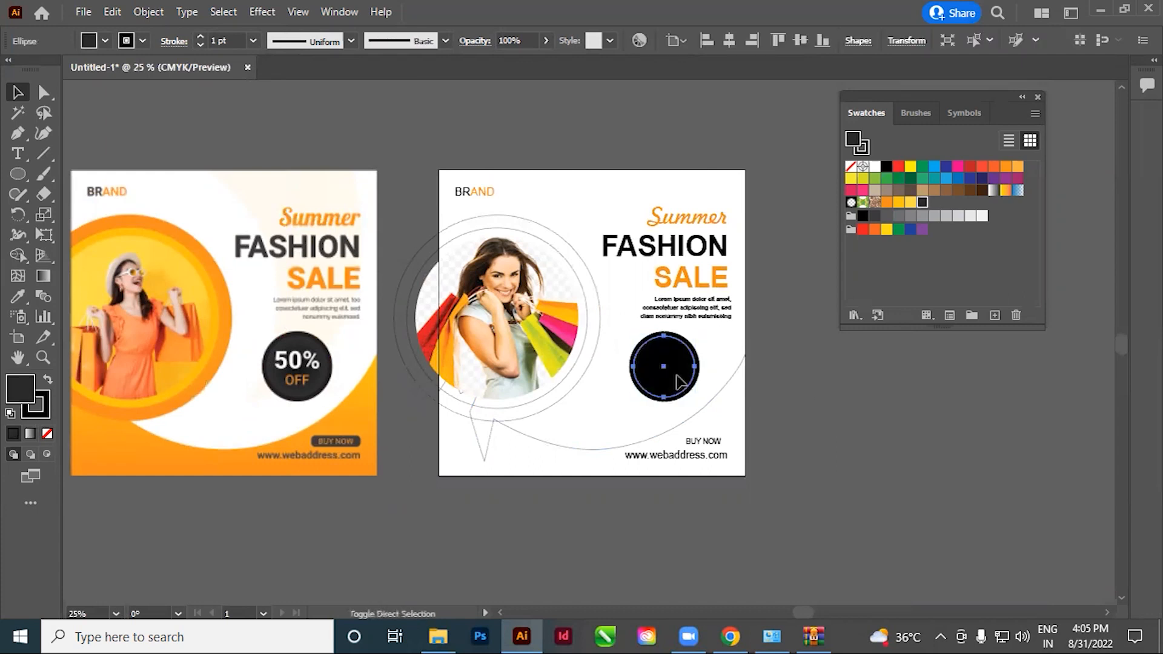
# Try moving the 50% OFF text out of the badge circle and undo the move
pyautogui.click(805, 445)
pyautogui.click(674, 389)
pyautogui.moveTo(675, 389); pyautogui.dragTo(592, 442)
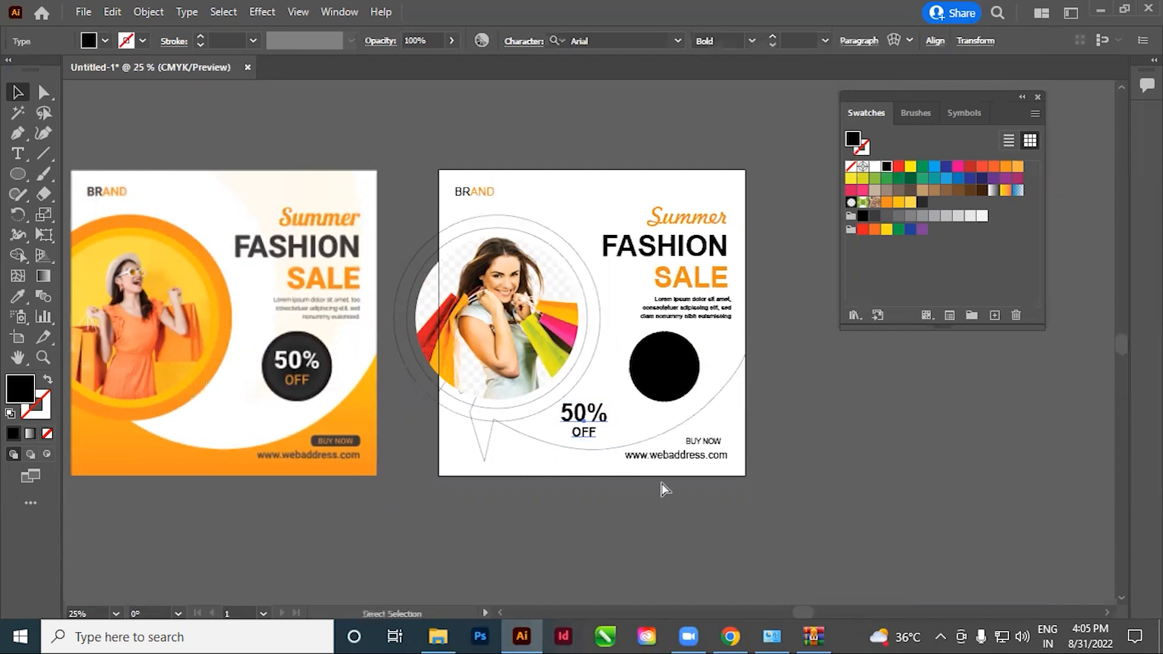
pyautogui.hotkey('ctrl', 'z')
# Fill the 50% text in the badge with white
pyautogui.scroll(5, 638, 327)
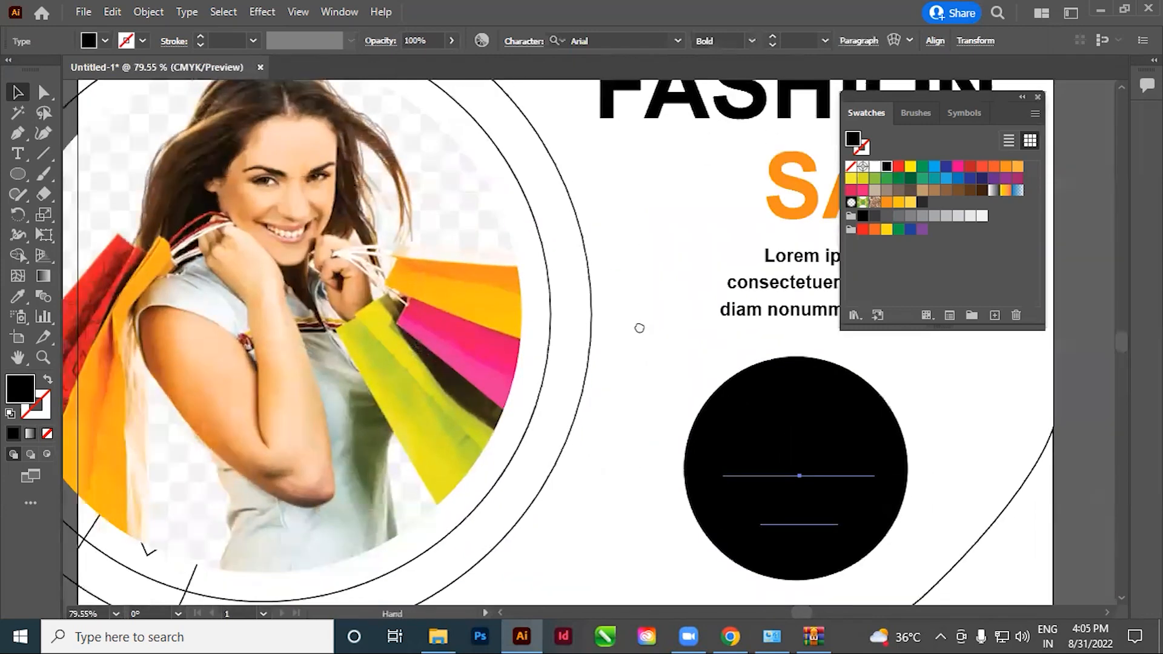
pyautogui.moveTo(639, 328); pyautogui.dragTo(498, 211)
pyautogui.press('t')
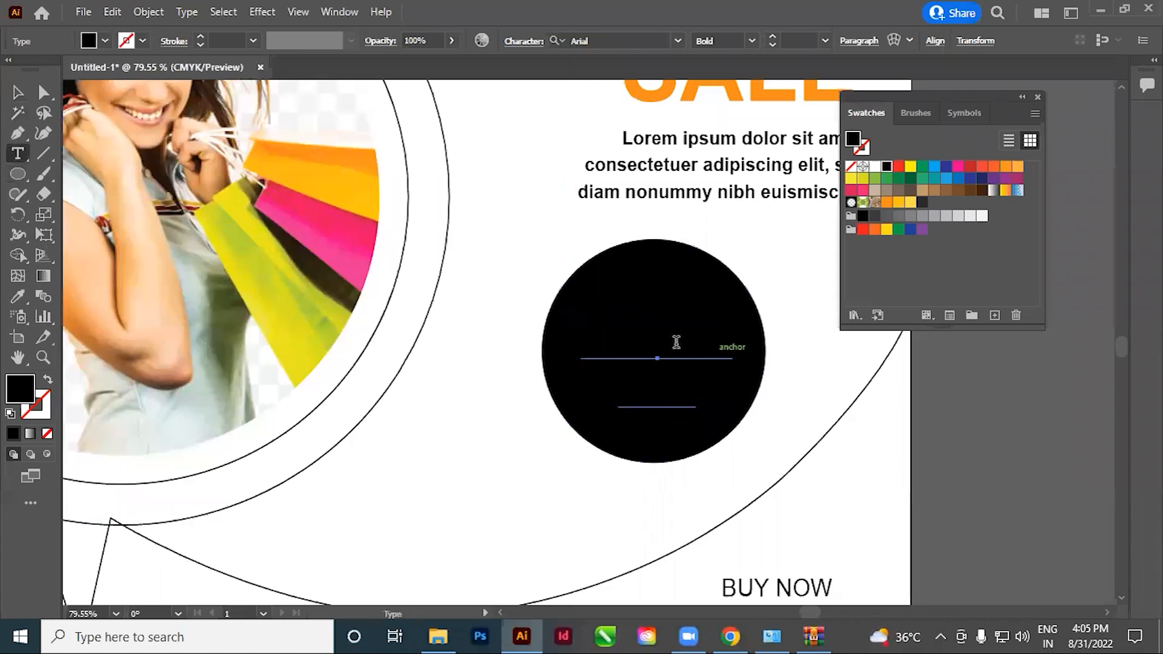
pyautogui.tripleClick(664, 345)
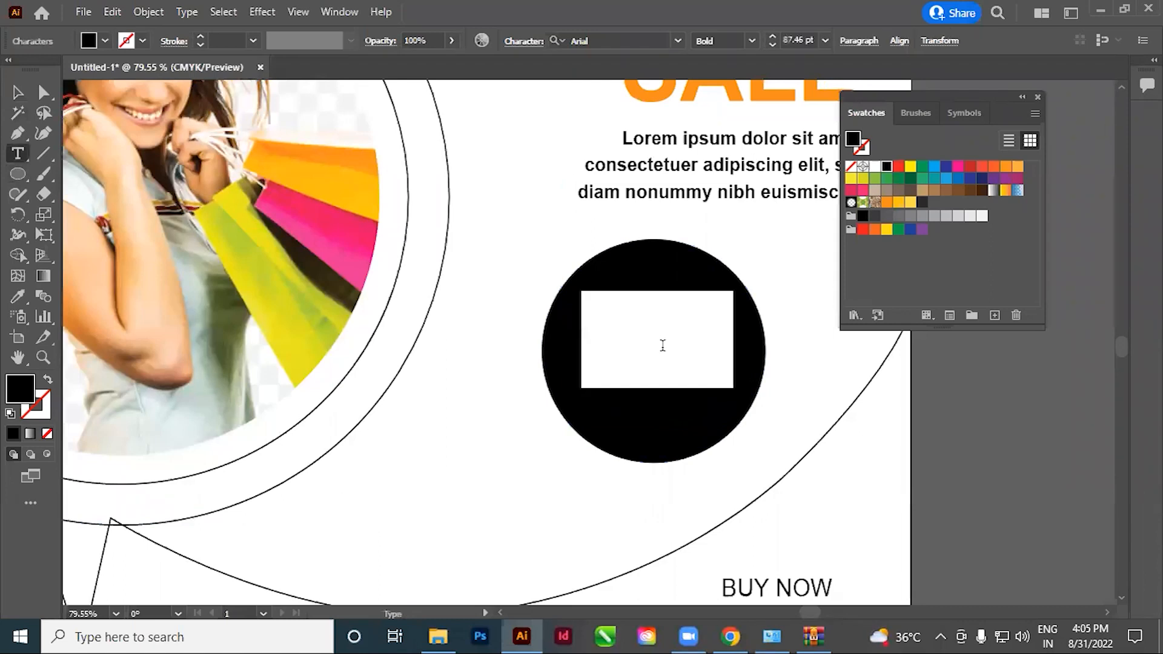
pyautogui.click(875, 167)
pyautogui.click(631, 354)
pyautogui.moveTo(636, 381); pyautogui.dragTo(735, 473)
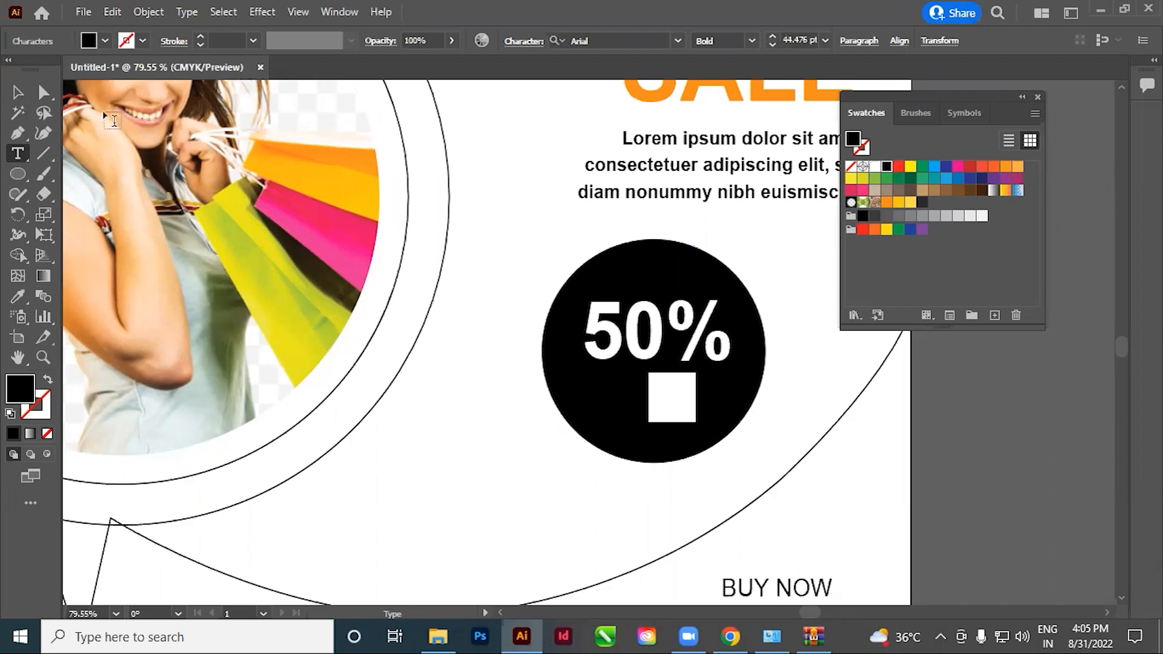
pyautogui.click(18, 92)
# Compare the 50% OFF badge on the white artboard with the badge in the reference design
pyautogui.moveTo(425, 432); pyautogui.dragTo(901, 410)
pyautogui.moveTo(241, 549); pyautogui.dragTo(592, 465)
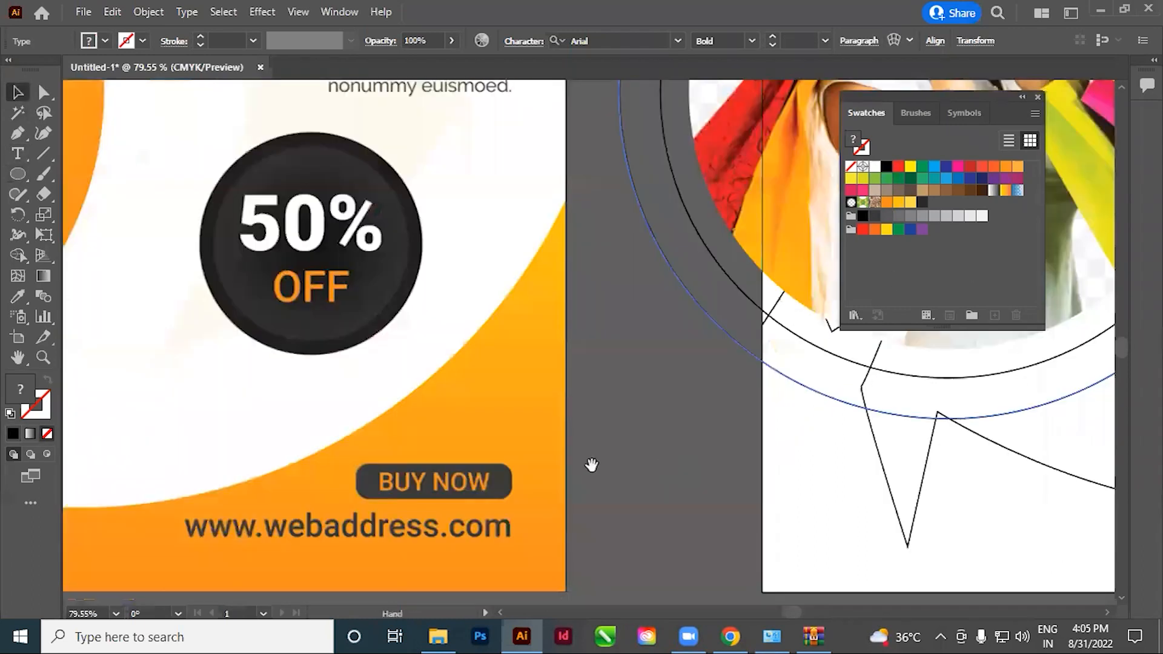
pyautogui.moveTo(386, 580); pyautogui.dragTo(467, 532)
pyautogui.moveTo(1010, 332); pyautogui.dragTo(390, 470)
pyautogui.moveTo(799, 369); pyautogui.dragTo(1121, 437)
pyautogui.moveTo(556, 485); pyautogui.dragTo(699, 467)
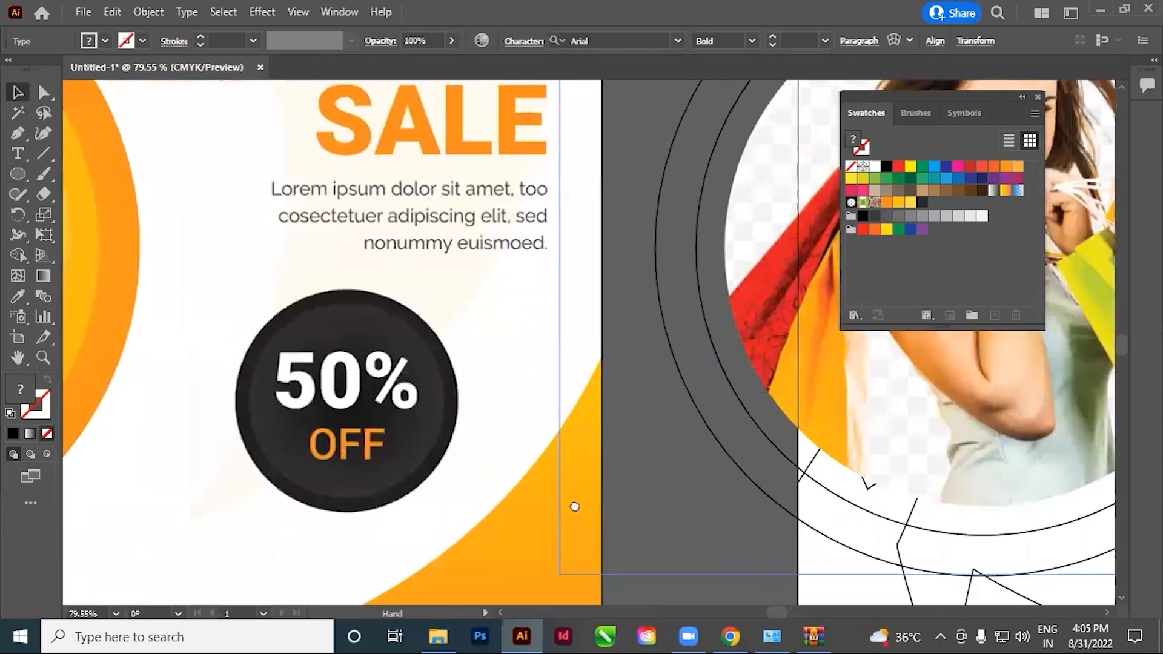
pyautogui.moveTo(575, 506); pyautogui.dragTo(384, 555)
pyautogui.moveTo(514, 514); pyautogui.dragTo(670, 468)
pyautogui.moveTo(757, 467); pyautogui.dragTo(330, 545)
pyautogui.moveTo(630, 525); pyautogui.dragTo(666, 468)
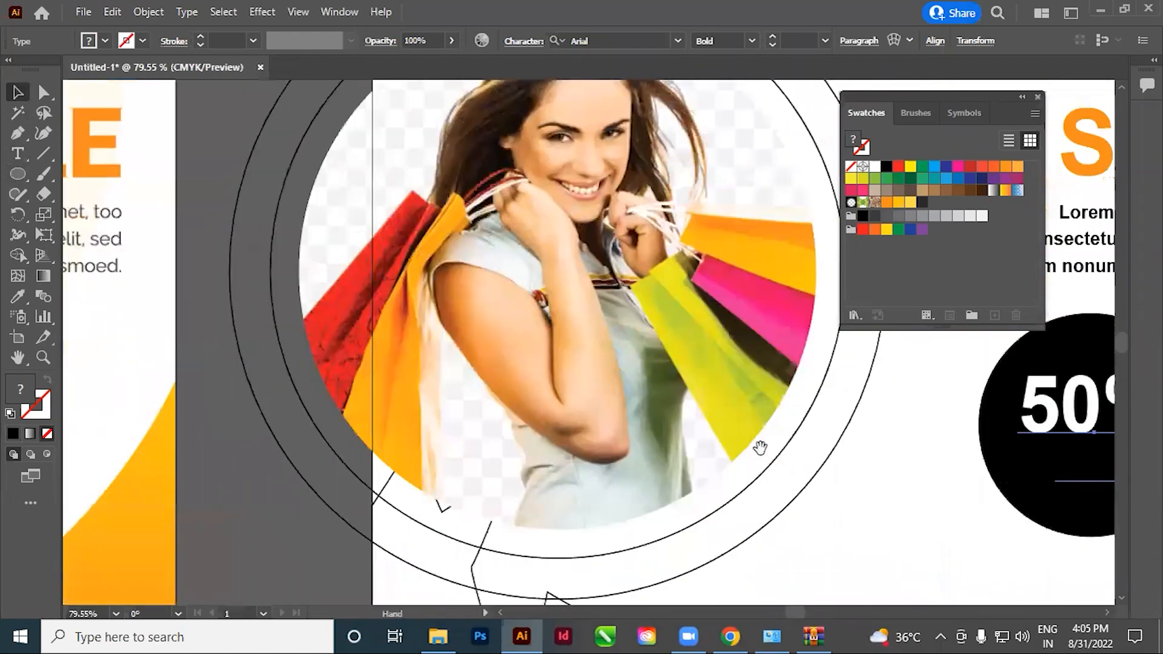
pyautogui.moveTo(759, 448); pyautogui.dragTo(1114, 460)
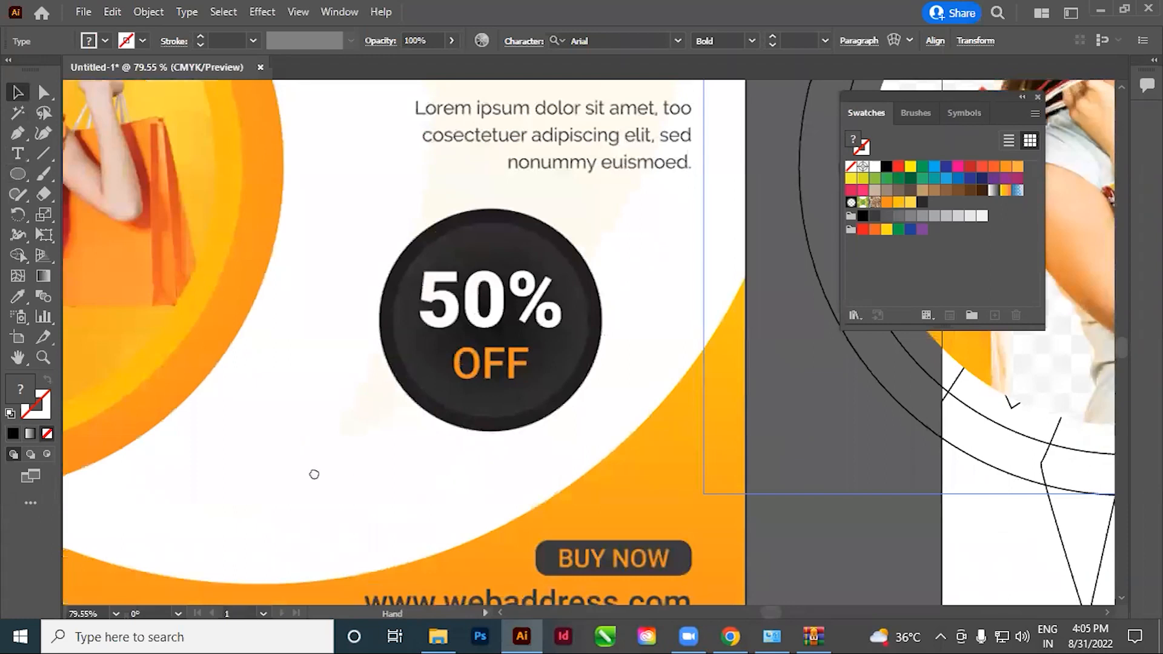
pyautogui.moveTo(1053, 421); pyautogui.dragTo(263, 494)
pyautogui.moveTo(713, 513); pyautogui.dragTo(422, 477)
# Fill the word OFF in the badge with the saved orange swatch
pyautogui.click(18, 156)
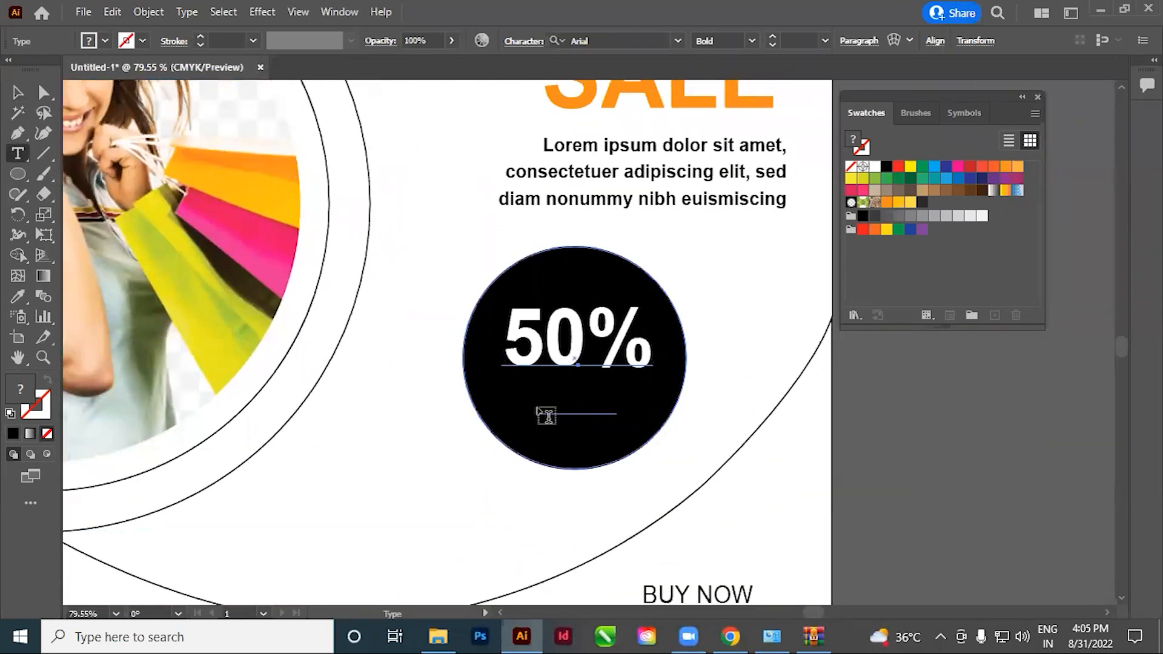
pyautogui.moveTo(545, 389); pyautogui.dragTo(690, 456)
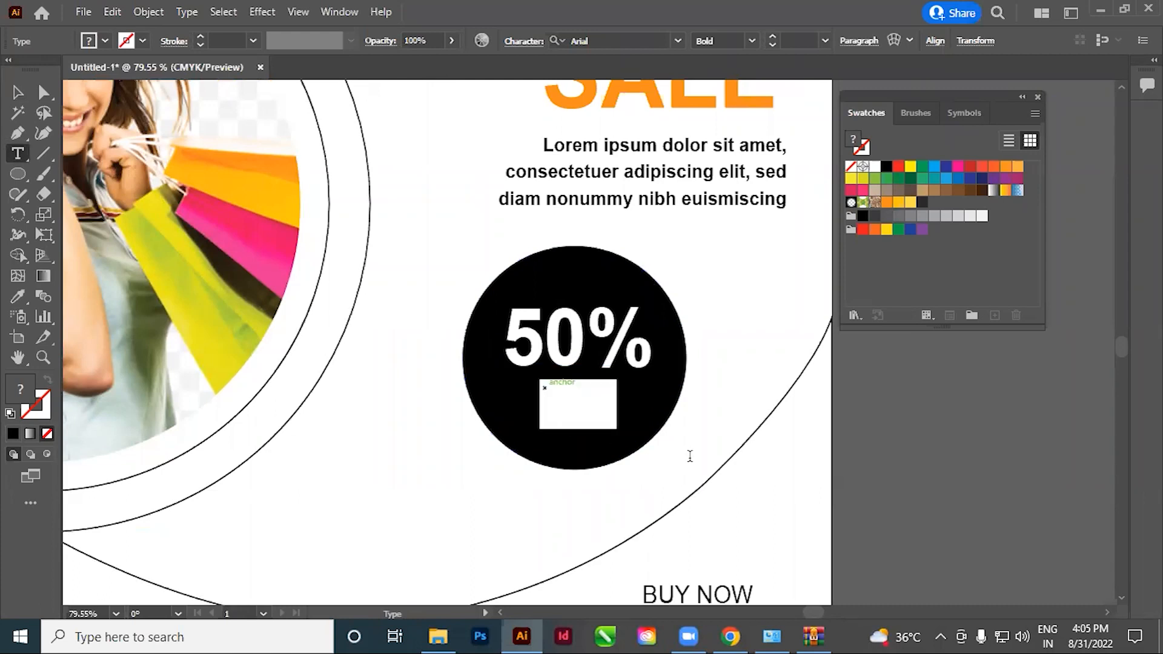
pyautogui.click(886, 202)
pyautogui.click(569, 400)
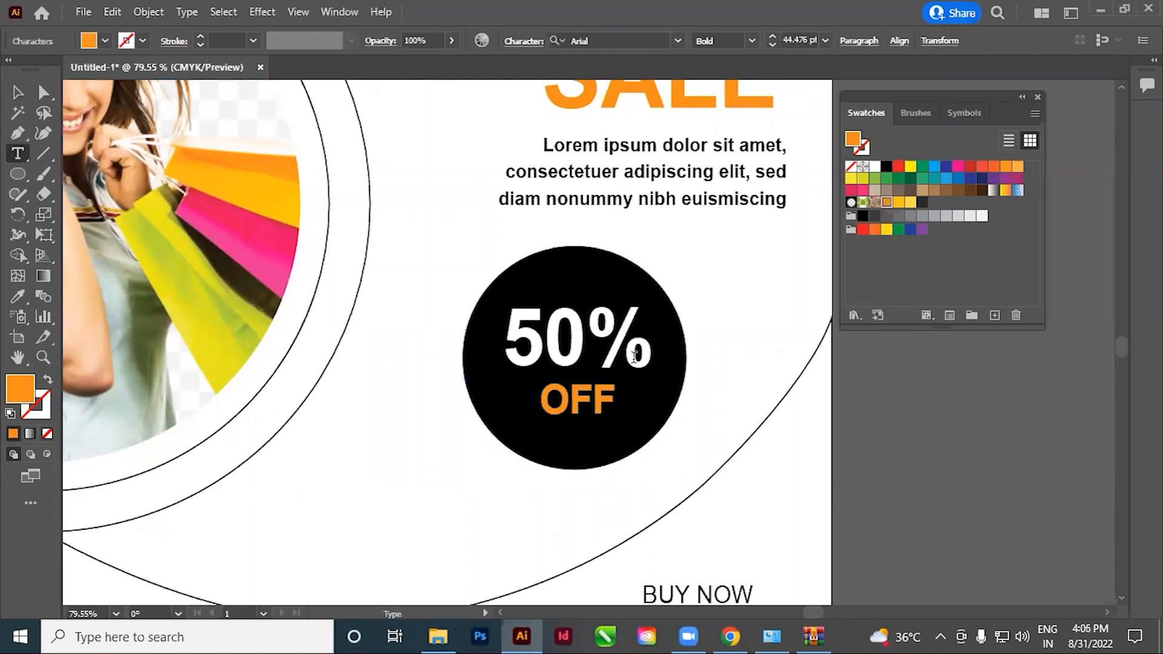
# Send the black outer badge circle behind the dark grey inner circle
pyautogui.click(13, 94)
pyautogui.click(942, 432)
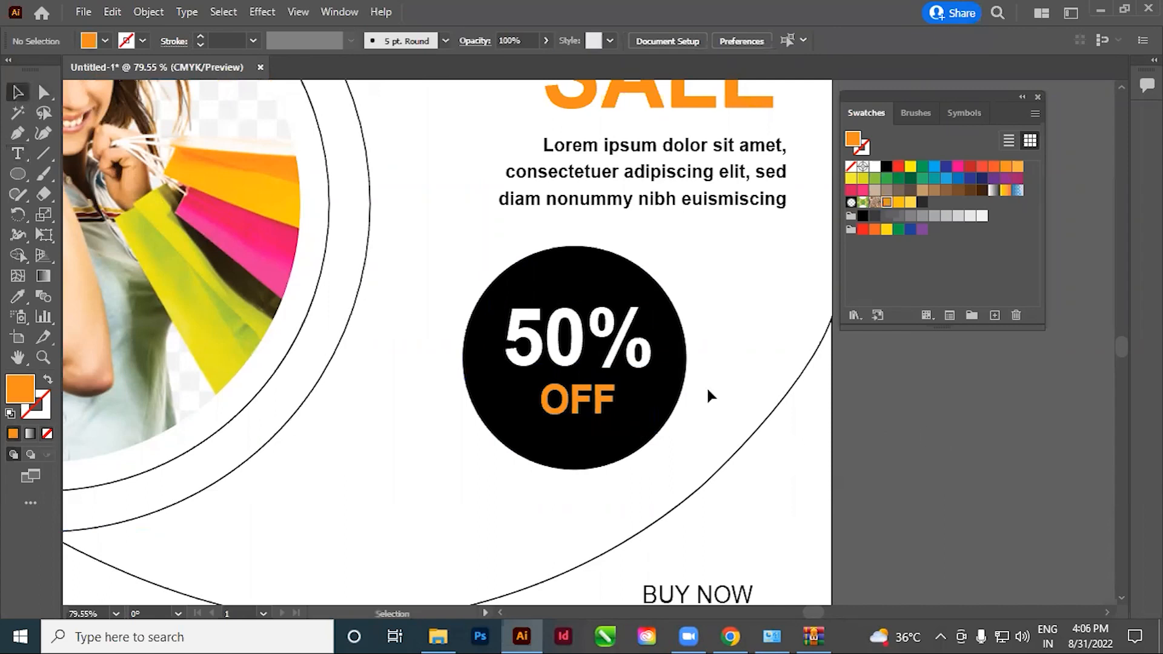
pyautogui.click(650, 385)
pyautogui.click(928, 438)
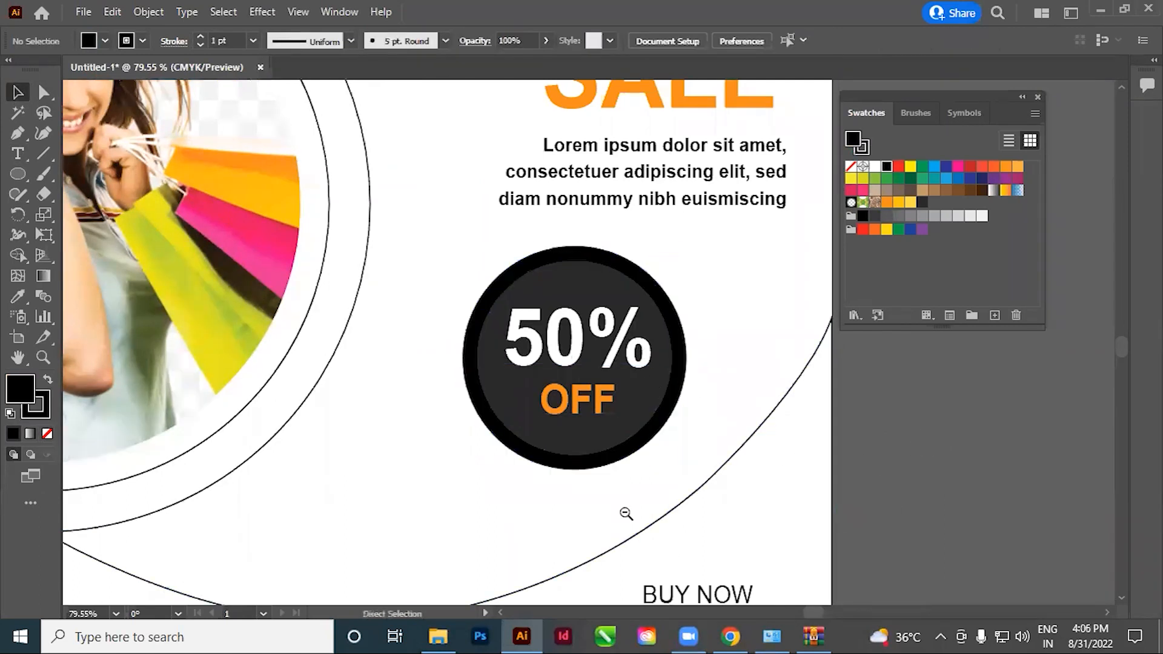
# Fill the curved shape along the artboard's lower edge with orange sampled from the reference design and send it backward
pyautogui.keyDown('ctrl'); pyautogui.keyDown('alt'); pyautogui.click(563, 383); pyautogui.keyUp('alt'); pyautogui.keyUp('ctrl')
pyautogui.keyDown('ctrl'); pyautogui.keyDown('alt'); pyautogui.click(565, 380); pyautogui.keyUp('alt'); pyautogui.keyUp('ctrl')
pyautogui.keyDown('ctrl'); pyautogui.keyDown('alt'); pyautogui.click(566, 378); pyautogui.keyUp('alt'); pyautogui.keyUp('ctrl')
pyautogui.keyDown('ctrl'); pyautogui.keyDown('alt'); pyautogui.click(566, 378); pyautogui.keyUp('alt'); pyautogui.keyUp('ctrl')
pyautogui.moveTo(492, 395); pyautogui.dragTo(614, 403)
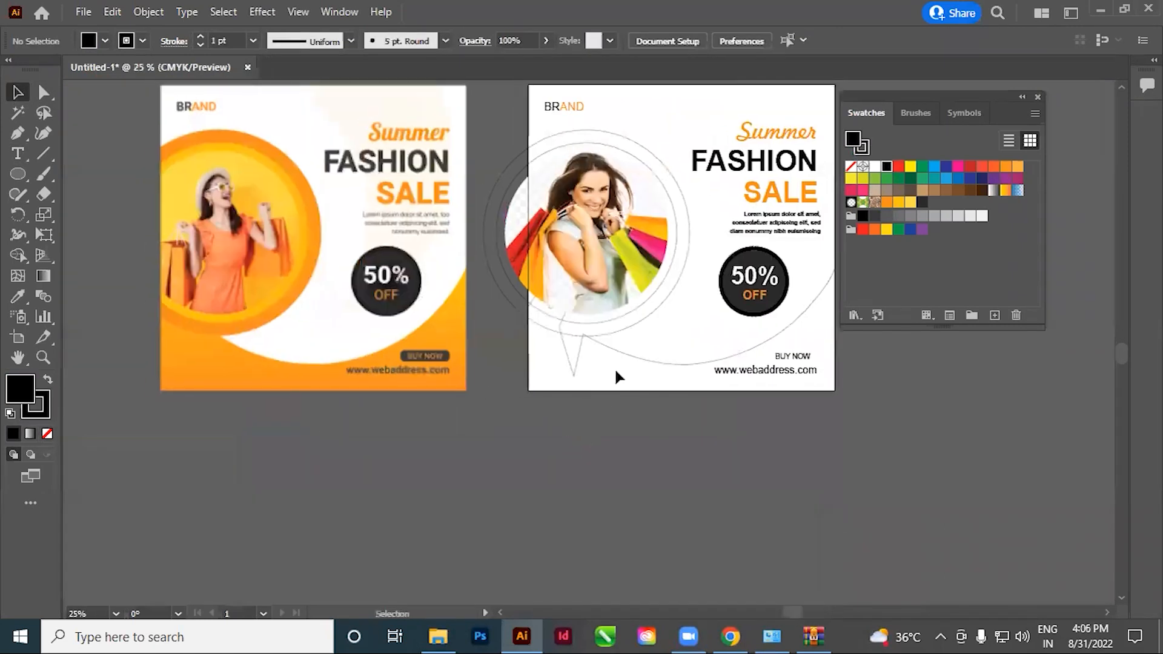
pyautogui.click(616, 368)
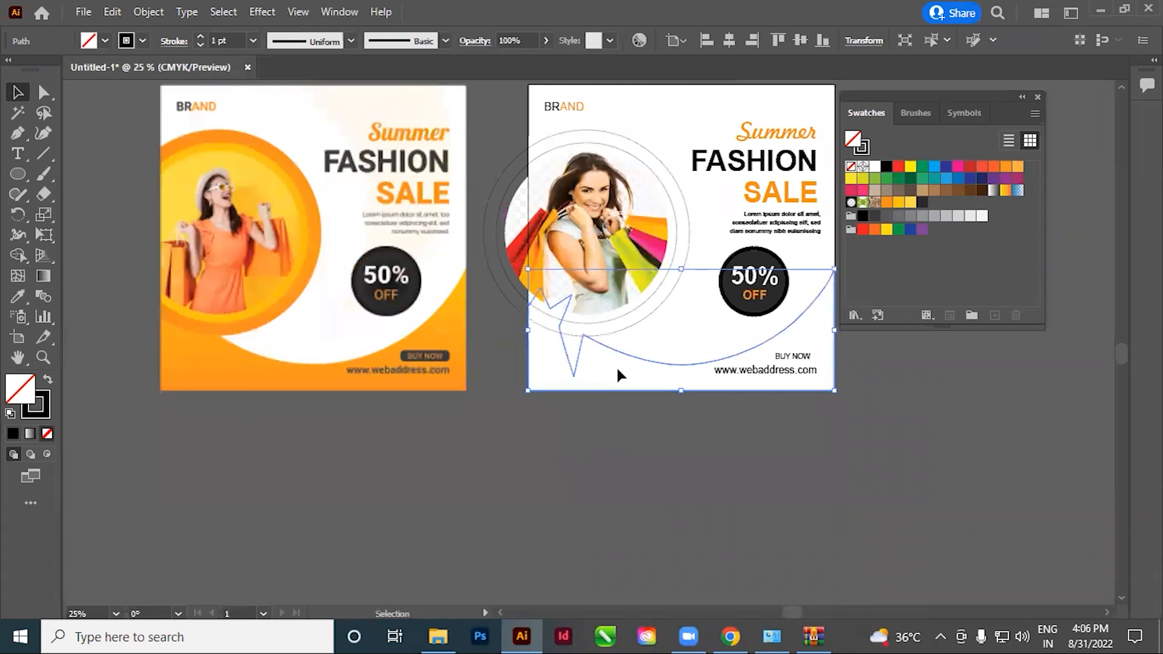
pyautogui.press('i')
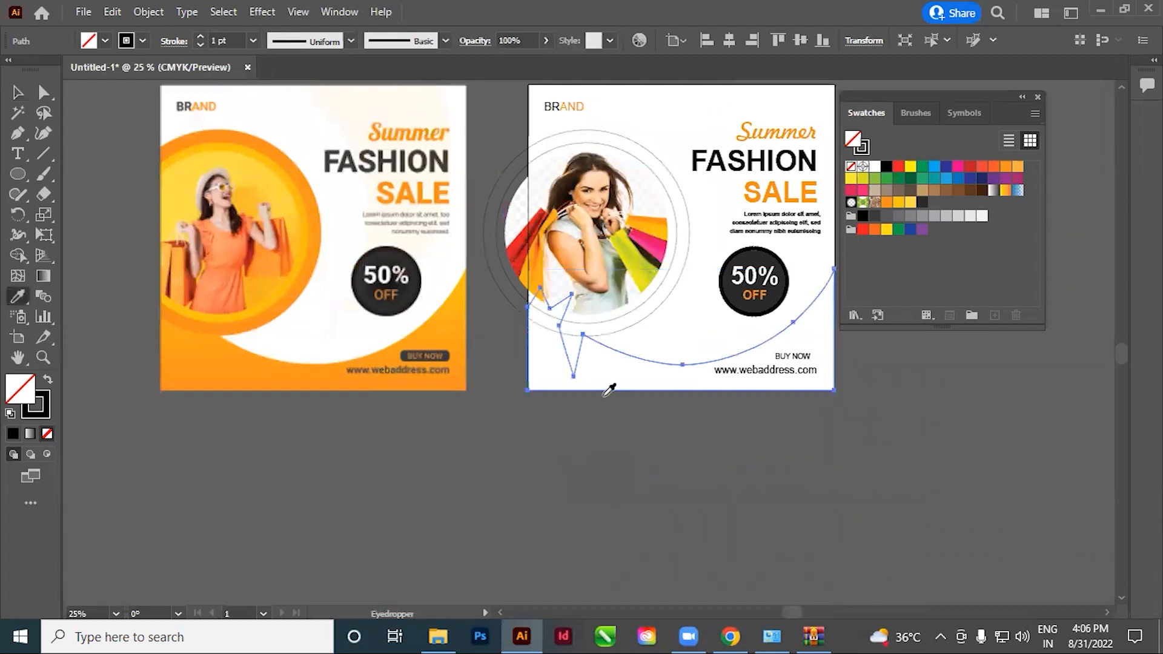
pyautogui.click(238, 380)
pyautogui.click(18, 92)
pyautogui.click(758, 536)
pyautogui.click(678, 379)
pyautogui.hotkey('ctrl', '[')
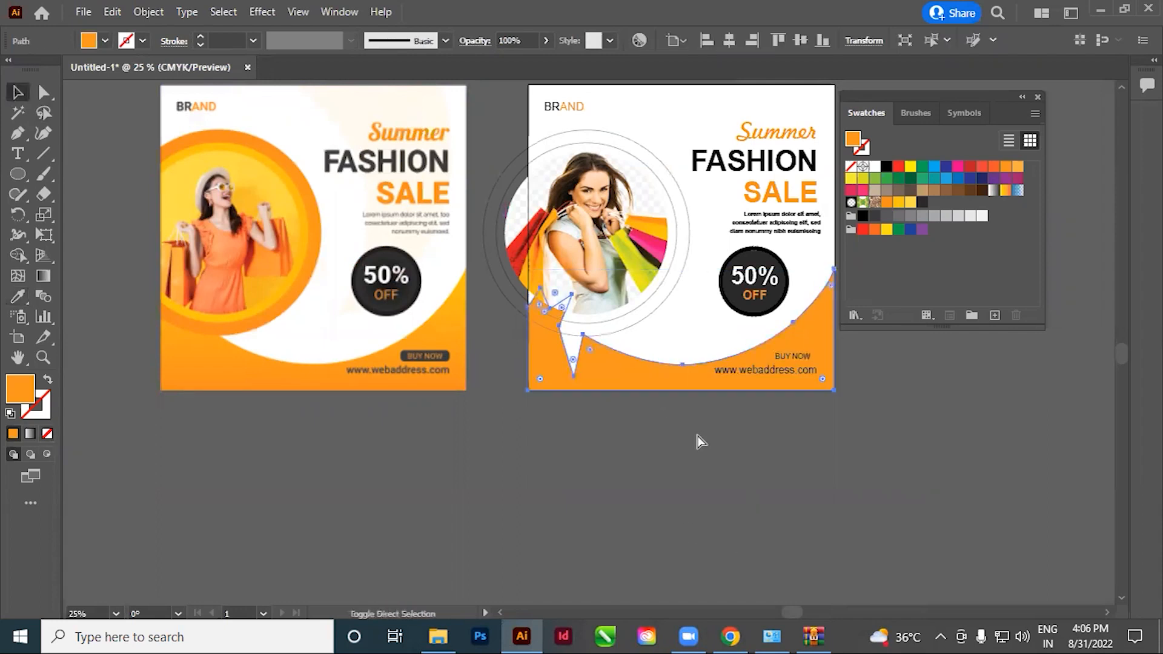
# Fill the inner circle around the woman's photo with yellow sampled from the reference design's ring
pyautogui.click(674, 502)
pyautogui.press('space')
pyautogui.moveTo(577, 479); pyautogui.dragTo(654, 510)
pyautogui.click(688, 358)
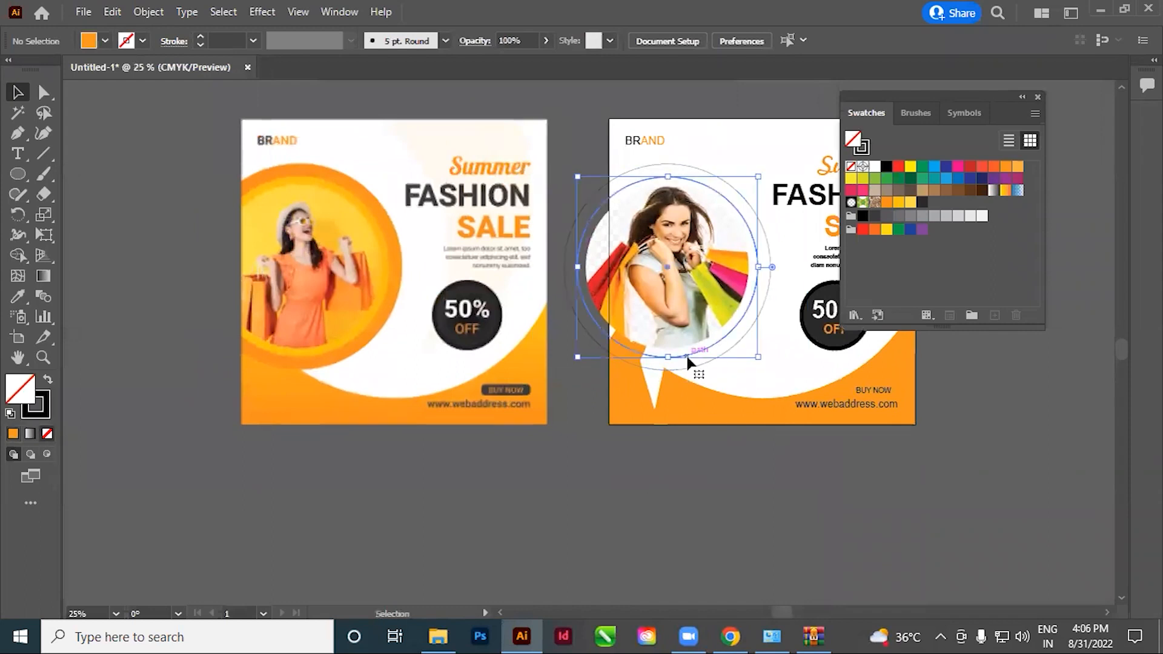
pyautogui.press('i')
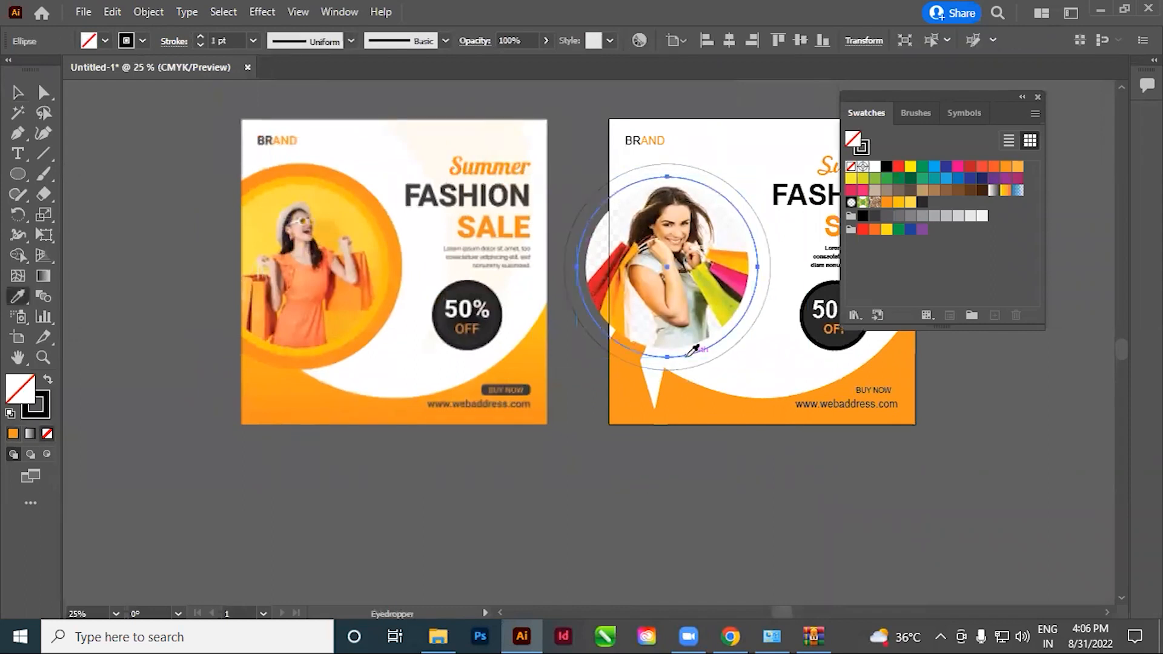
pyautogui.click(357, 200)
pyautogui.click(18, 92)
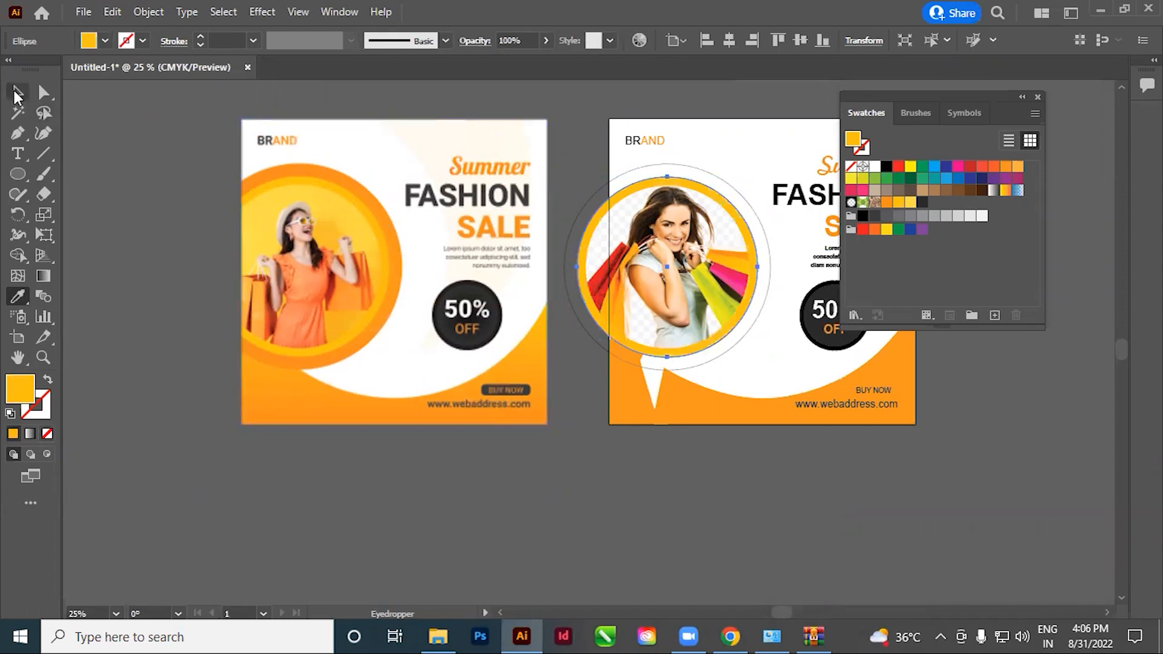
pyautogui.click(736, 448)
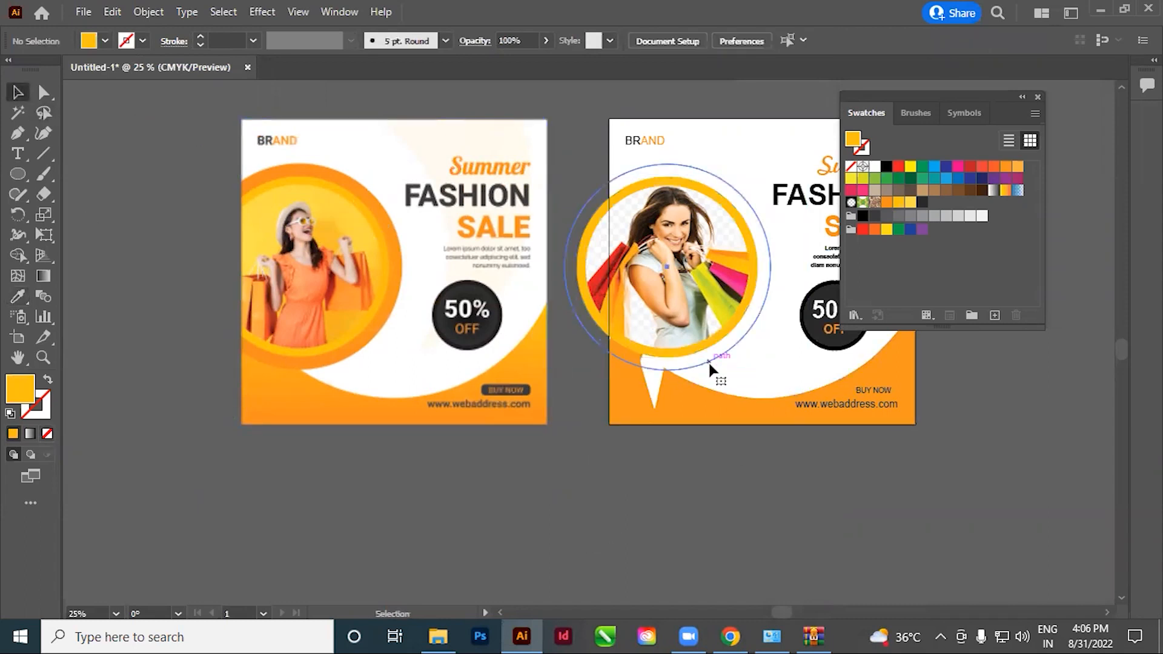
# Fill the outer circle around the woman's photo with the saved orange swatch C=0 M=53 Y=100 K=0
pyautogui.click(708, 364)
pyautogui.click(886, 202)
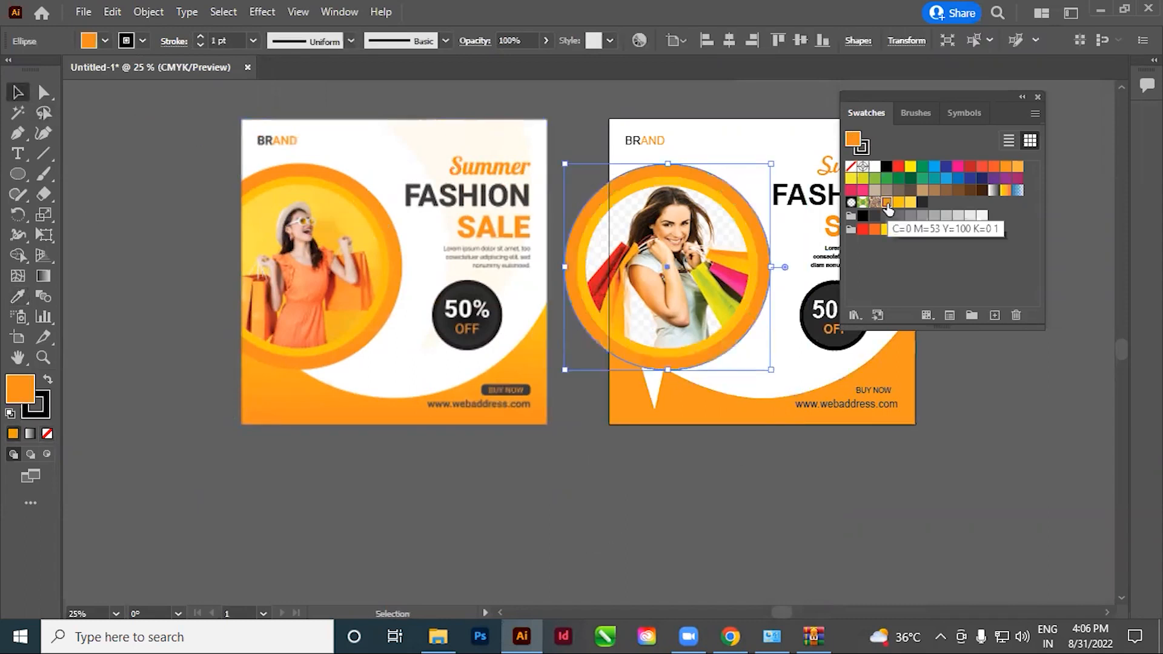
pyautogui.click(721, 499)
pyautogui.moveTo(722, 498); pyautogui.dragTo(670, 516)
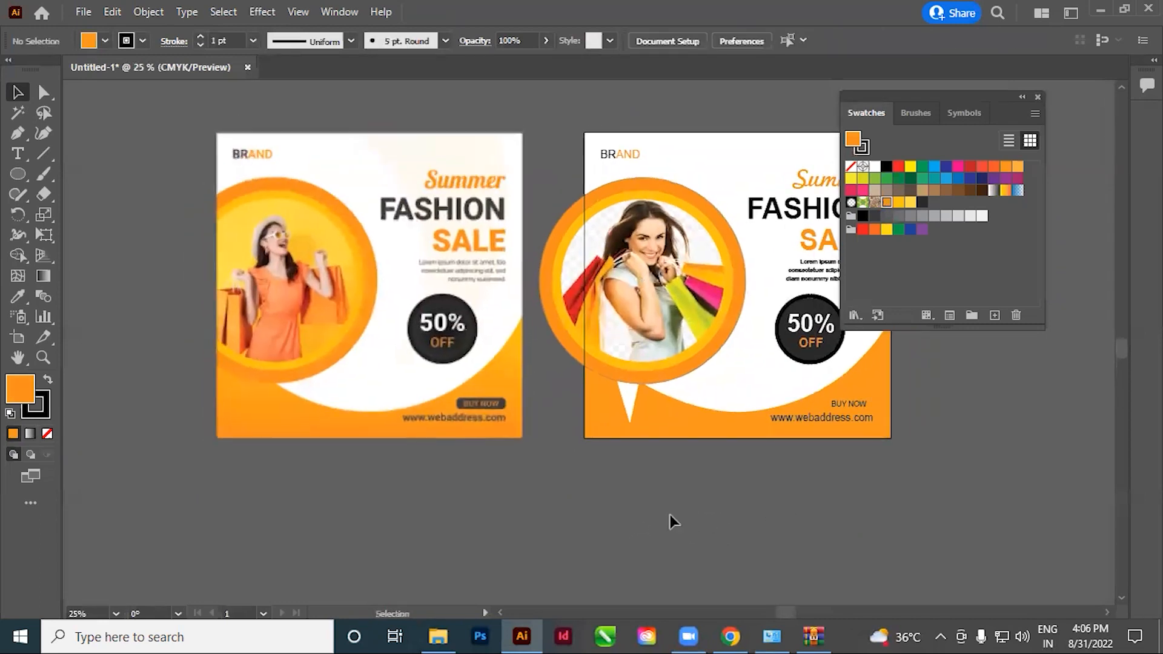
# Move the orange shape's spike anchor point up behind the photo ring to close the white notch
pyautogui.click(667, 439)
pyautogui.click(638, 500)
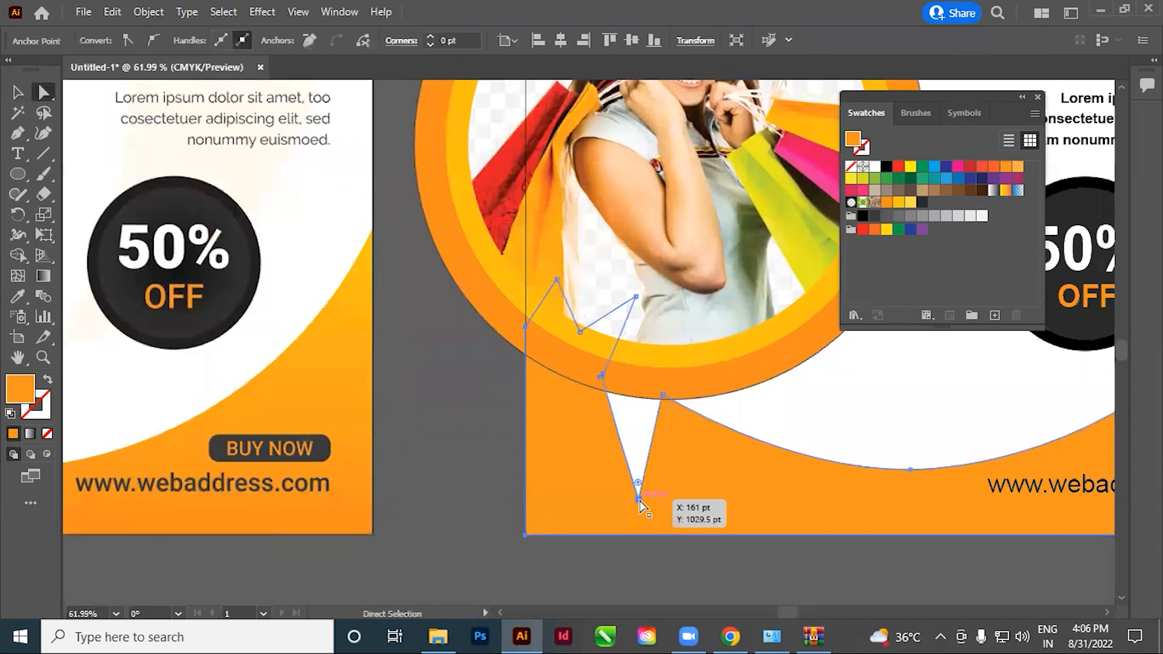
pyautogui.moveTo(641, 505); pyautogui.dragTo(638, 343)
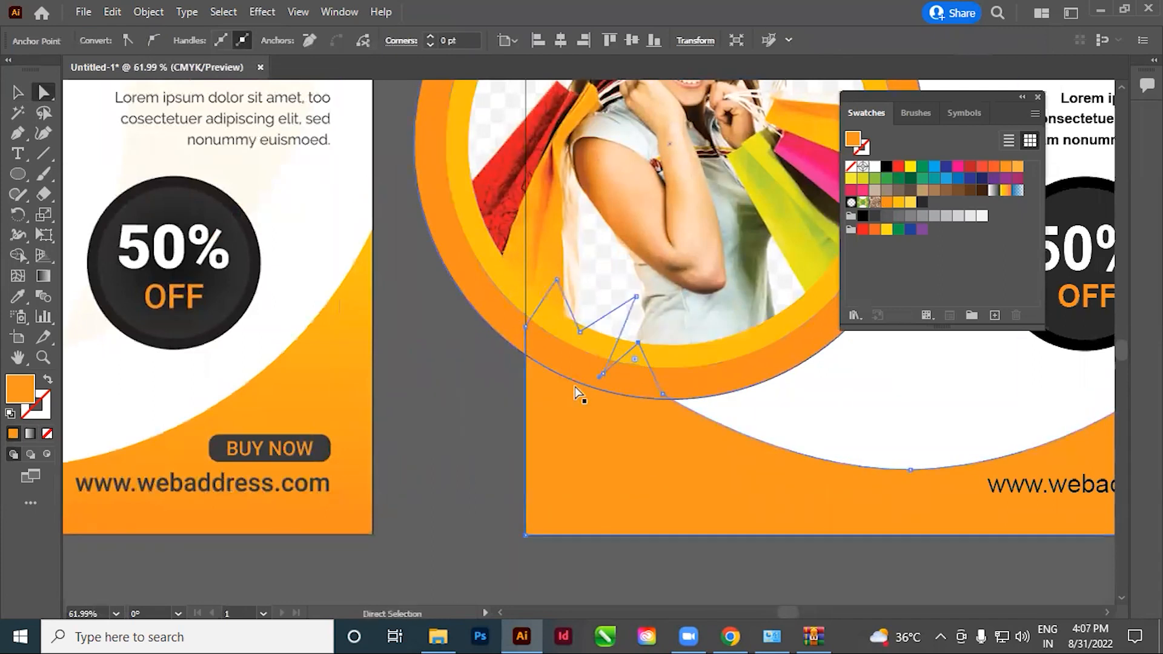
pyautogui.click(520, 482)
pyautogui.keyDown('ctrl'); pyautogui.keyDown('alt'); pyautogui.click(639, 404); pyautogui.keyUp('alt'); pyautogui.keyUp('ctrl')
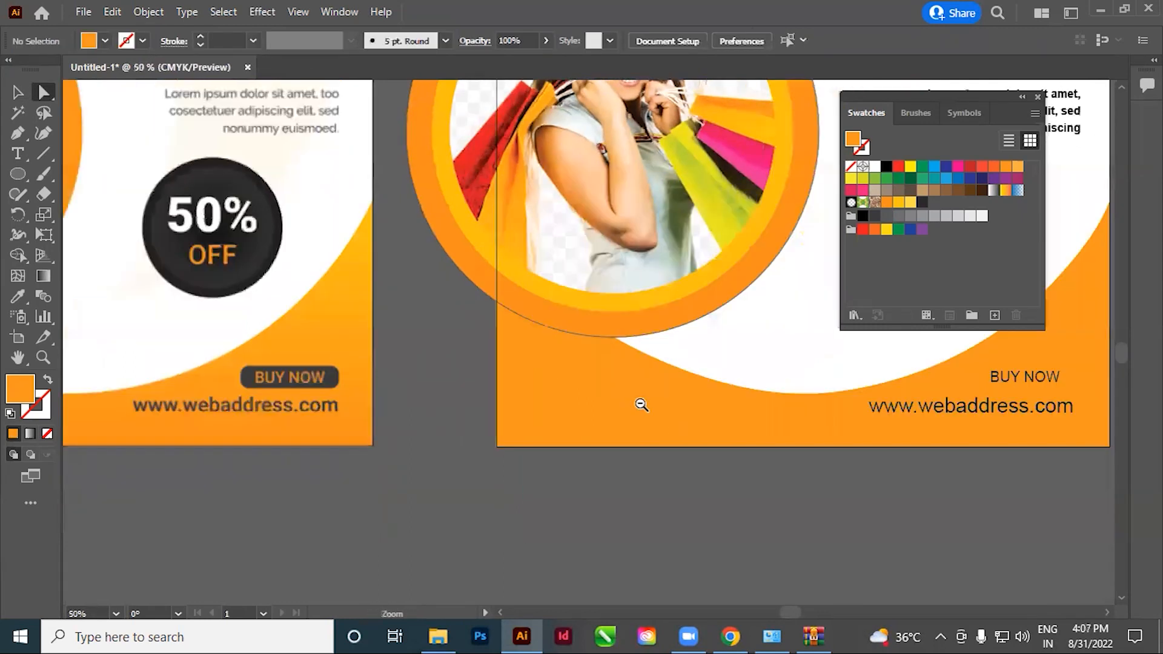
pyautogui.keyDown('ctrl'); pyautogui.keyDown('alt'); pyautogui.click(641, 404); pyautogui.keyUp('alt'); pyautogui.keyUp('ctrl')
pyautogui.keyDown('ctrl'); pyautogui.keyDown('alt'); pyautogui.click(641, 404); pyautogui.keyUp('alt'); pyautogui.keyUp('ctrl')
pyautogui.keyDown('ctrl'); pyautogui.keyDown('alt'); pyautogui.click(641, 404); pyautogui.keyUp('alt'); pyautogui.keyUp('ctrl')
pyautogui.moveTo(495, 375); pyautogui.dragTo(606, 491)
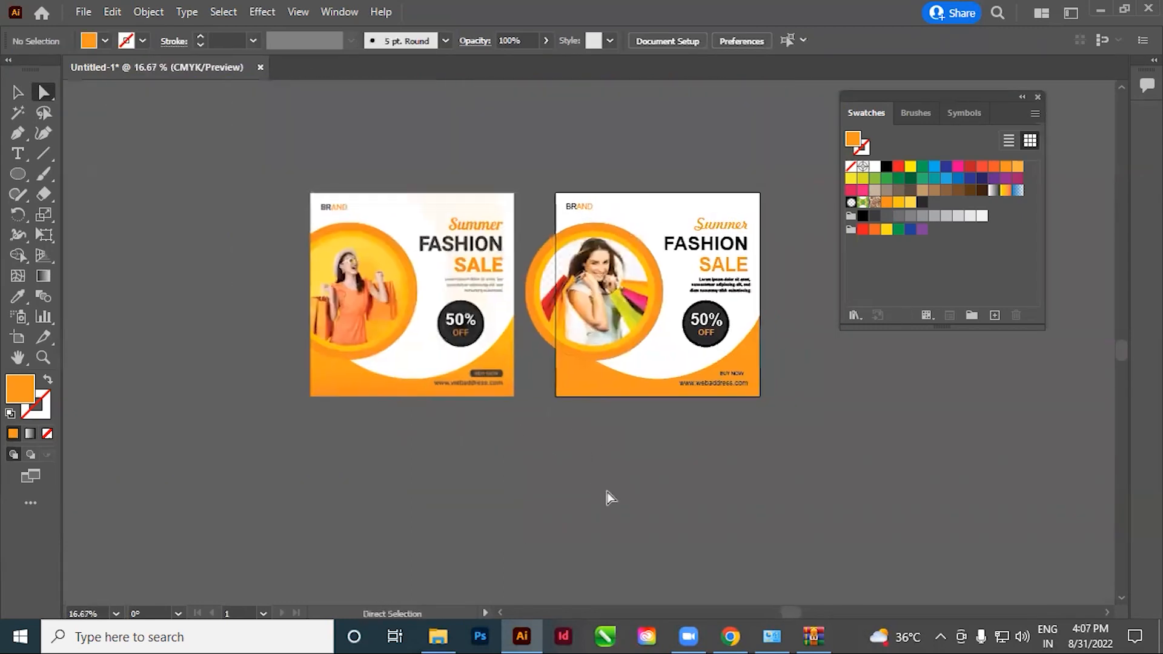
# Set the fill to none and draw a rectangle over the BUY NOW button in the reference design
pyautogui.moveTo(725, 442); pyautogui.dragTo(675, 449)
pyautogui.moveTo(389, 364); pyautogui.dragTo(613, 412)
pyautogui.moveTo(531, 377); pyautogui.dragTo(751, 500)
pyautogui.moveTo(771, 442); pyautogui.dragTo(668, 429)
pyautogui.moveTo(16, 175); pyautogui.dragTo(68, 173)
pyautogui.moveTo(331, 359); pyautogui.dragTo(610, 397)
pyautogui.hotkey('ctrl', 'z')
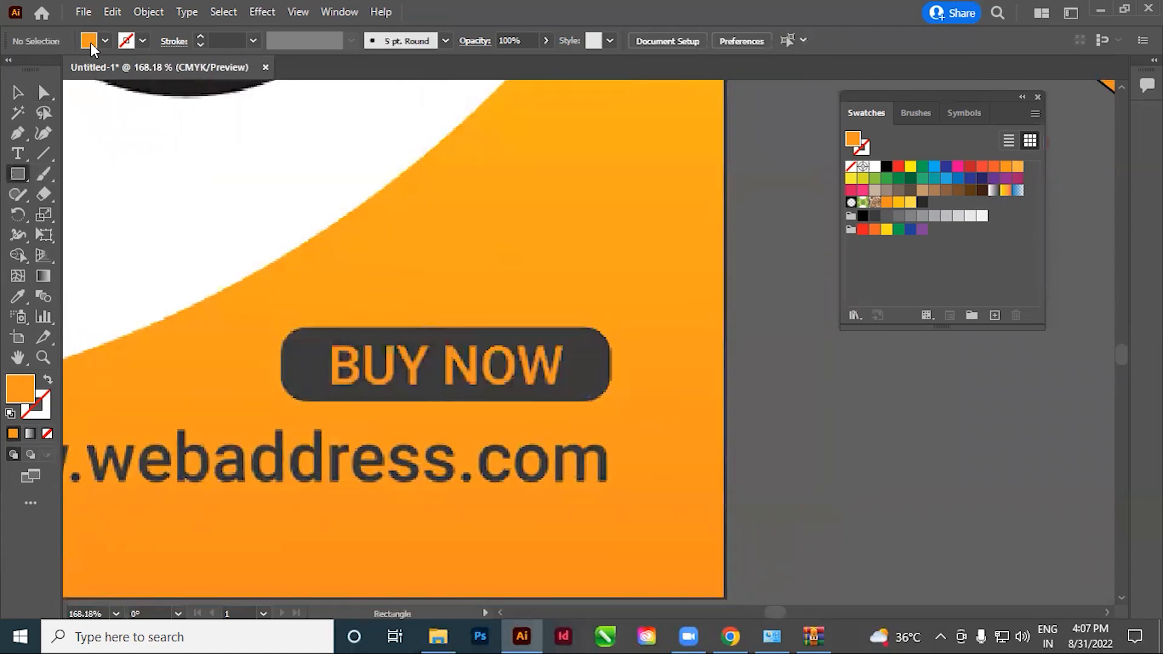
pyautogui.click(100, 41)
pyautogui.click(11, 69)
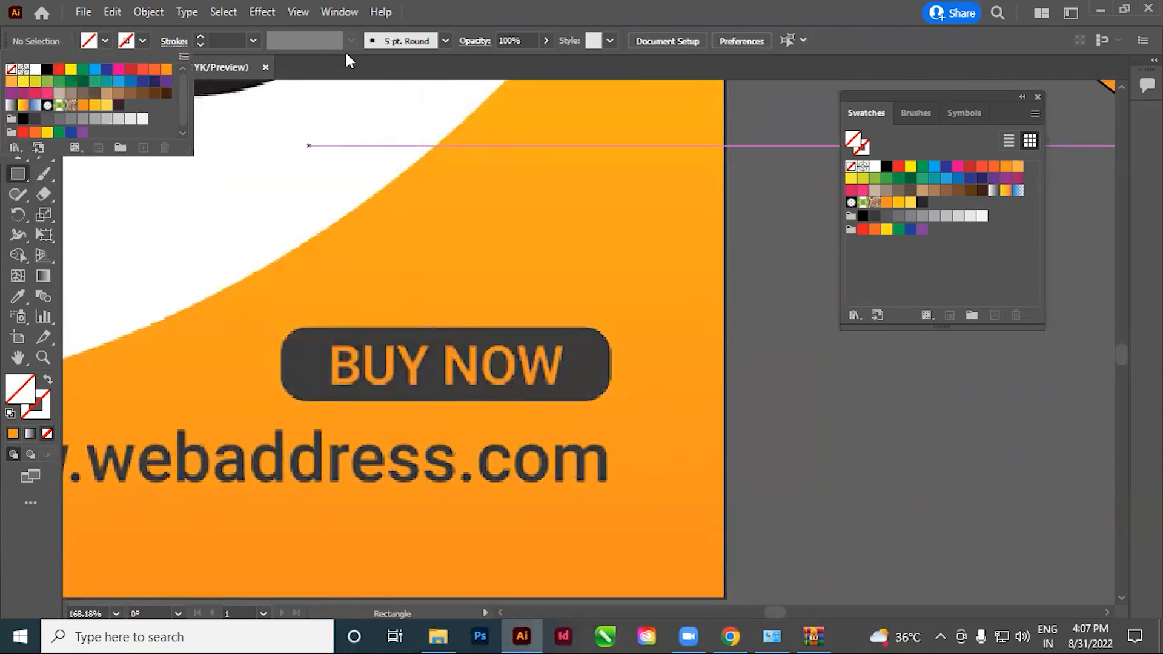
pyautogui.click(458, 7)
pyautogui.moveTo(280, 327); pyautogui.dragTo(611, 401)
# Round the rectangle's corners to follow the rounded ends of the reference BUY NOW button
pyautogui.moveTo(402, 356); pyautogui.dragTo(481, 401)
pyautogui.click(43, 92)
pyautogui.click(17, 94)
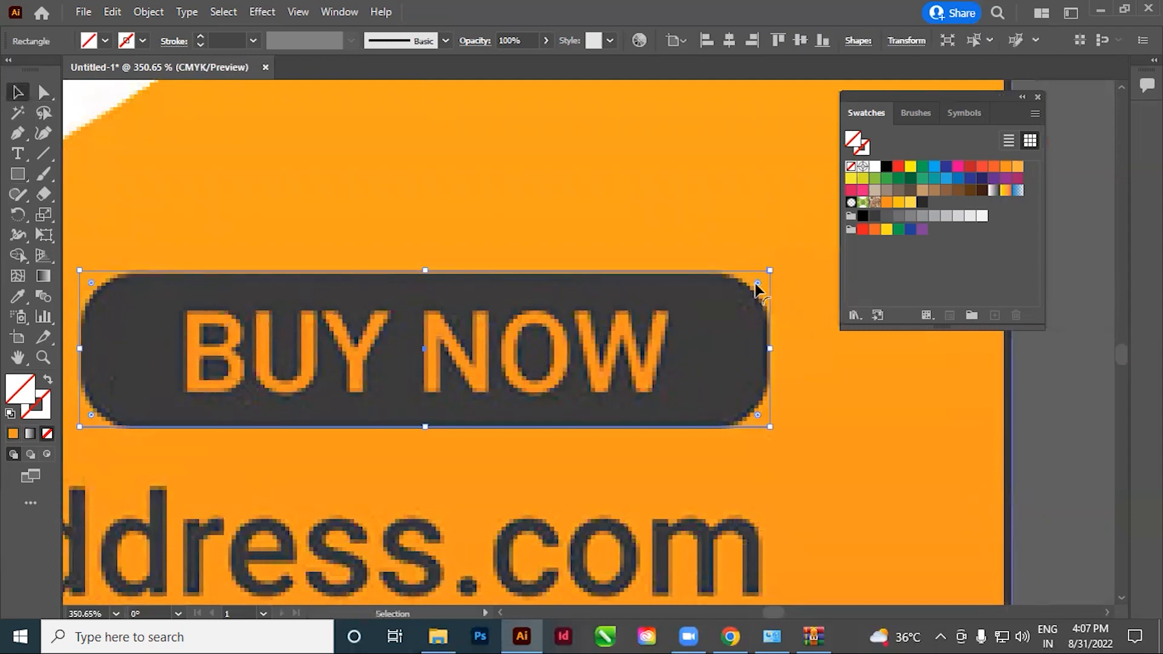
pyautogui.moveTo(757, 282); pyautogui.dragTo(698, 317)
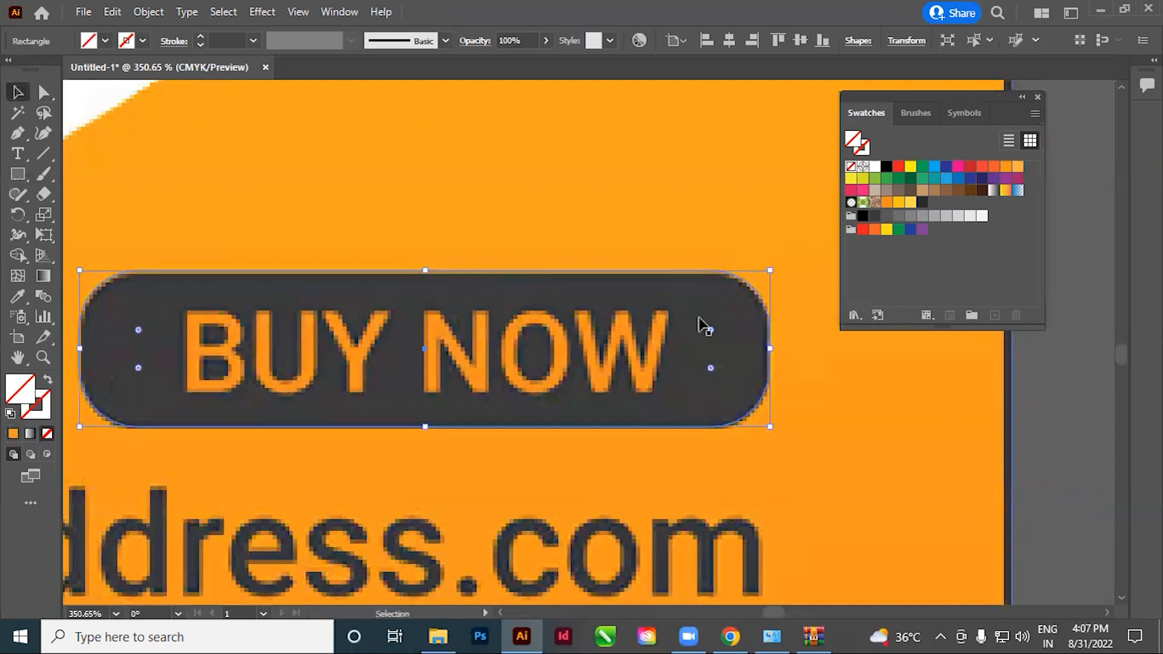
# Fill the rounded rectangle with the saved dark swatch and place it over the BUY NOW text on the artboard
pyautogui.click(923, 204)
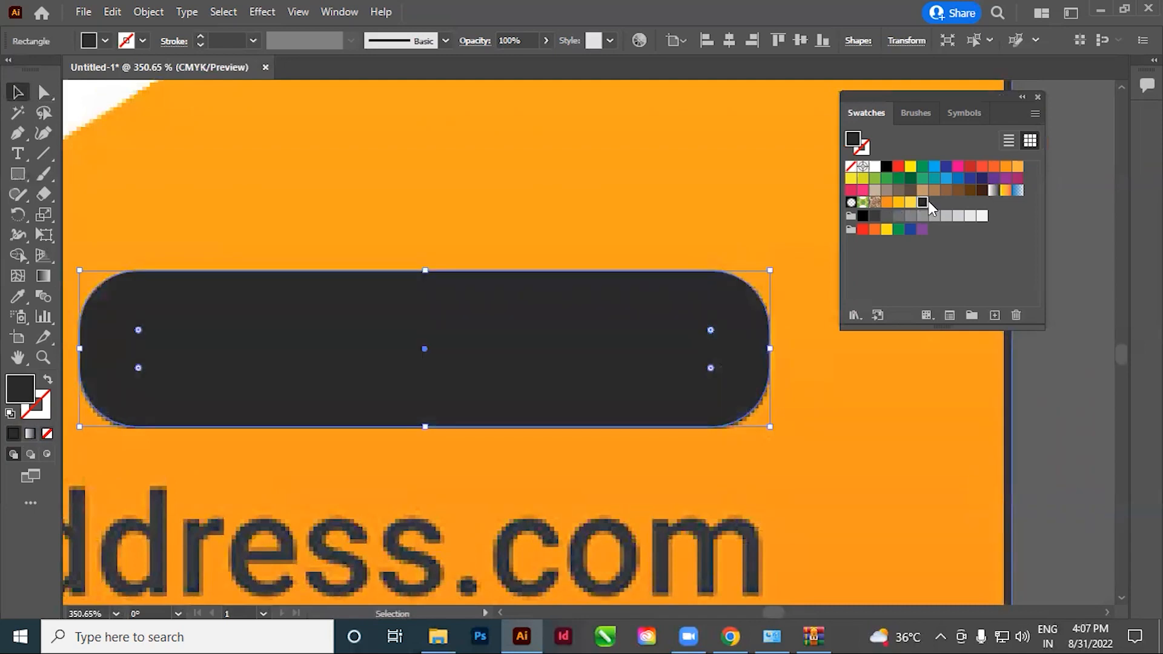
pyautogui.scroll(-6, 544, 351)
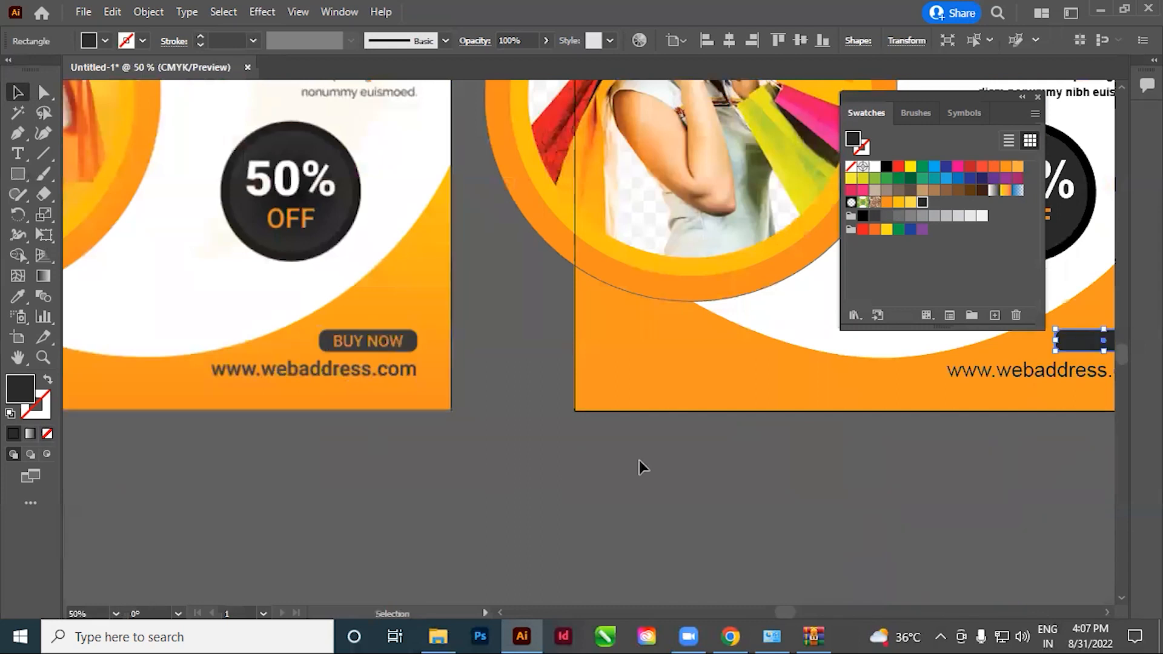
pyautogui.click(600, 447)
pyautogui.hscroll(5, 571, 454)
pyautogui.hscroll(-1, 726, 387)
pyautogui.click(812, 351)
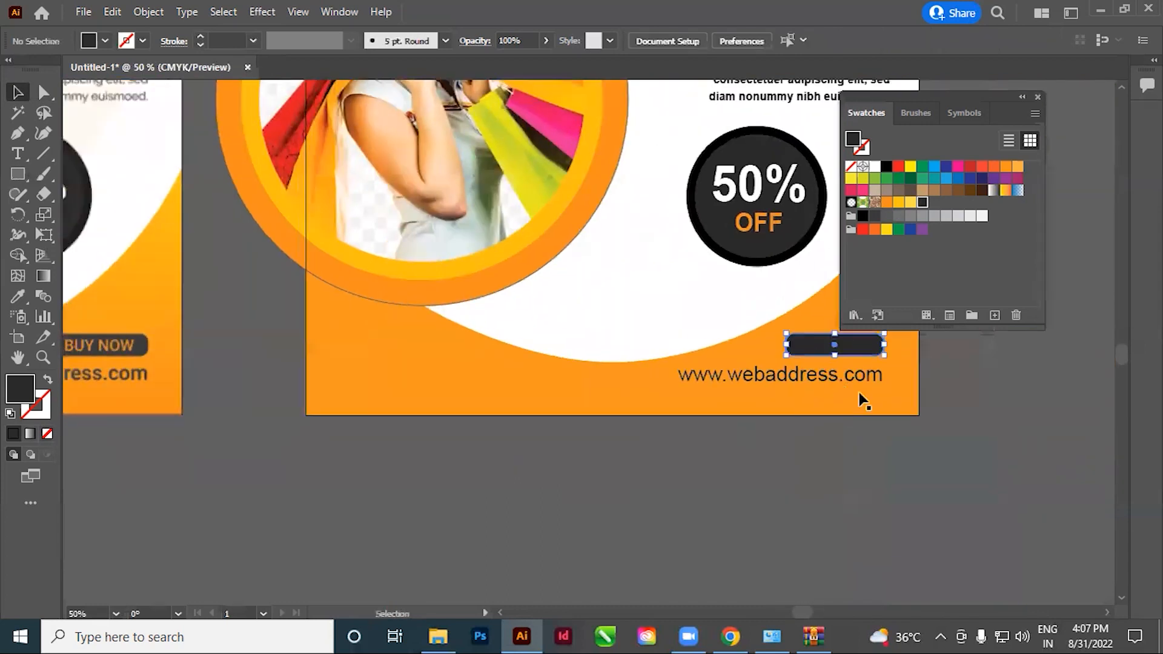
pyautogui.moveTo(792, 437); pyautogui.dragTo(756, 433)
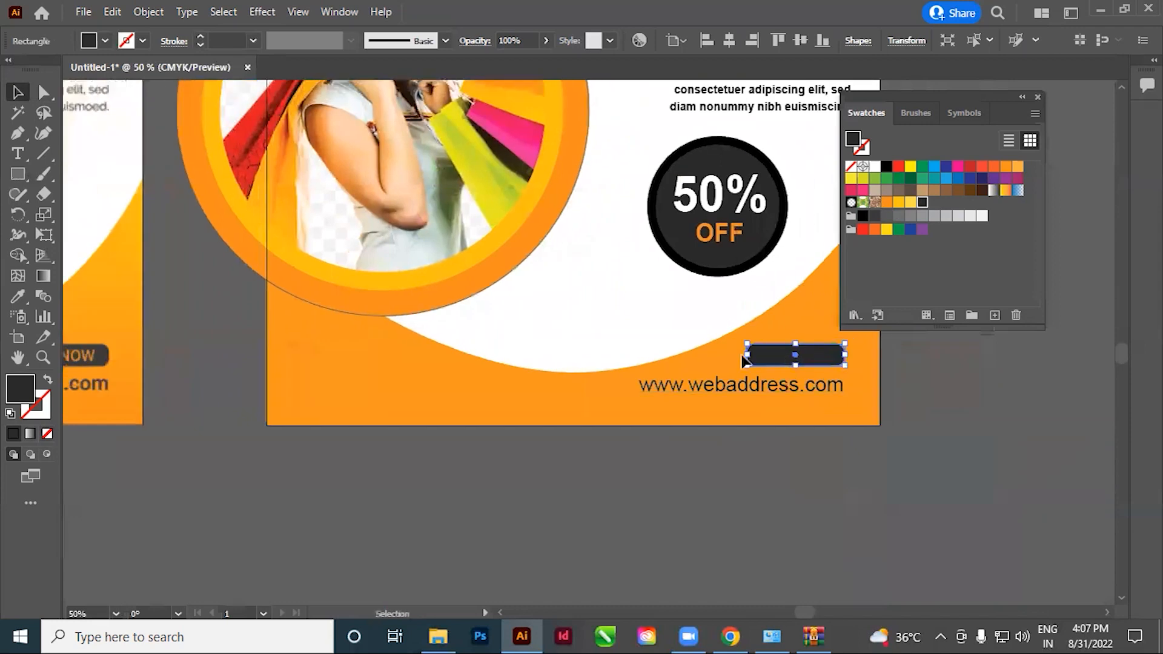
# Move the dark rounded rectangle off the artboard to uncover the BUY NOW text
pyautogui.moveTo(788, 355); pyautogui.dragTo(648, 280)
pyautogui.hotkey('ctrl', 'z')
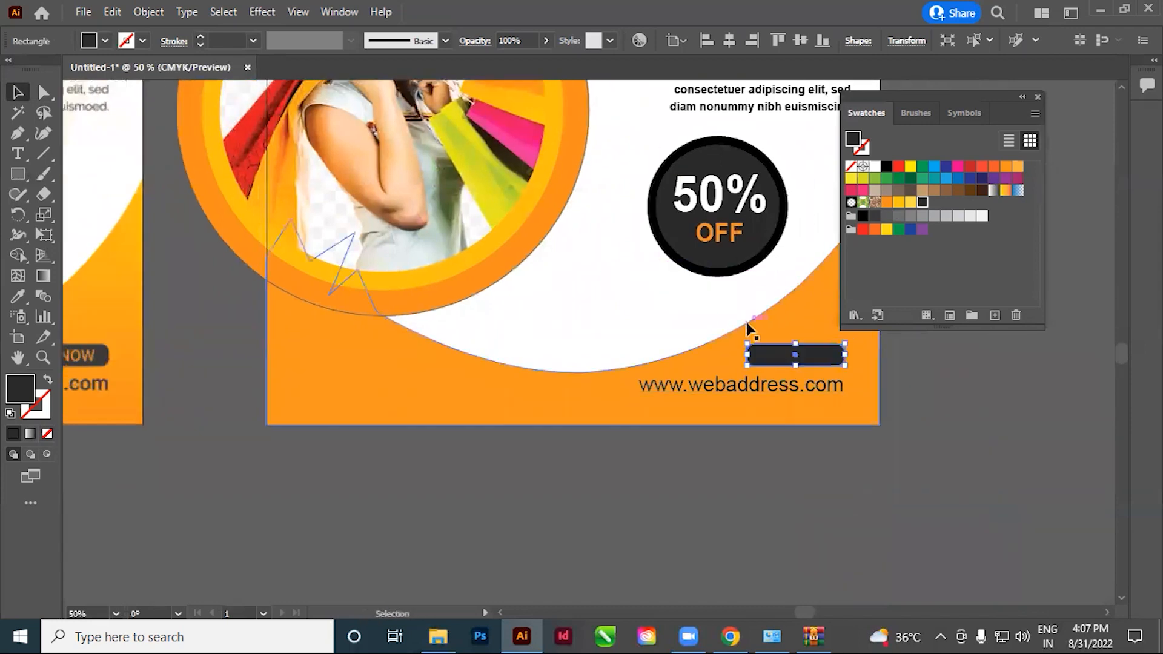
pyautogui.press('Delete')
pyautogui.moveTo(785, 455); pyautogui.dragTo(797, 457)
# Fill the BUY NOW text with the saved orange swatch and deselect it
pyautogui.click(18, 154)
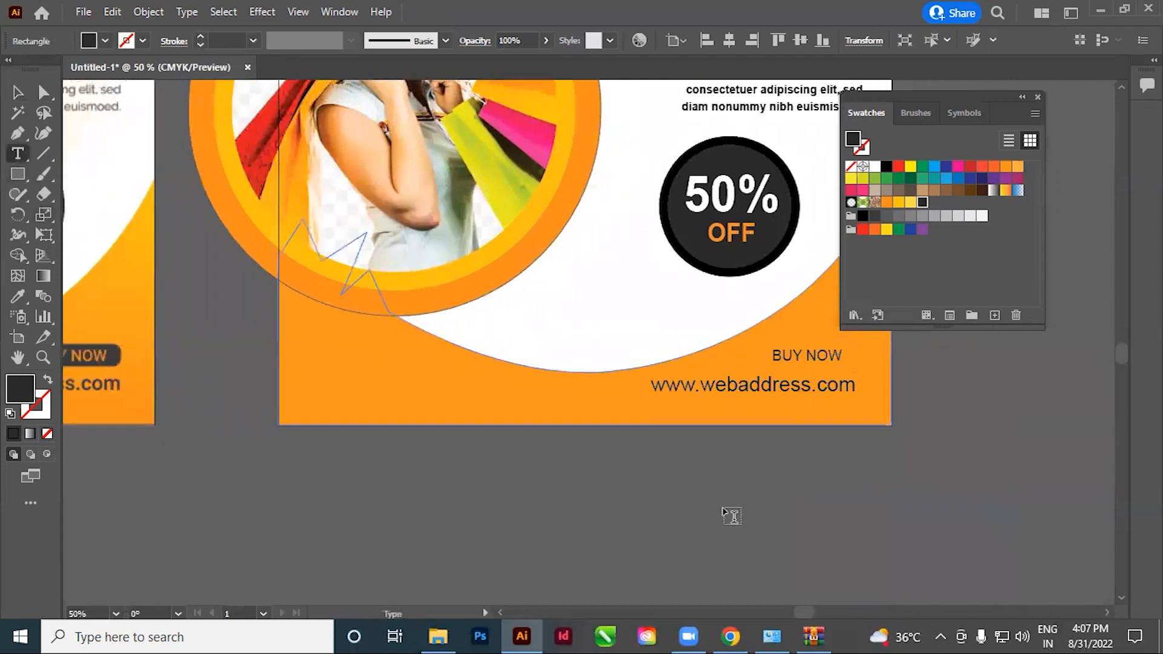
pyautogui.moveTo(773, 356); pyautogui.dragTo(798, 357)
pyautogui.tripleClick(798, 358)
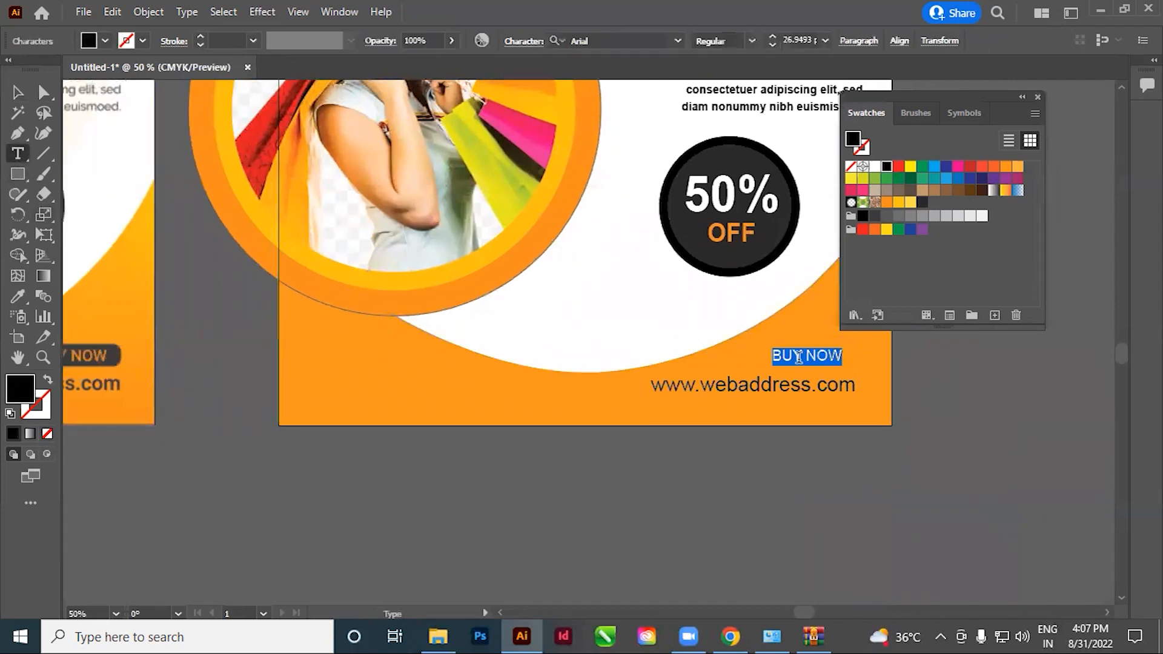
pyautogui.click(886, 203)
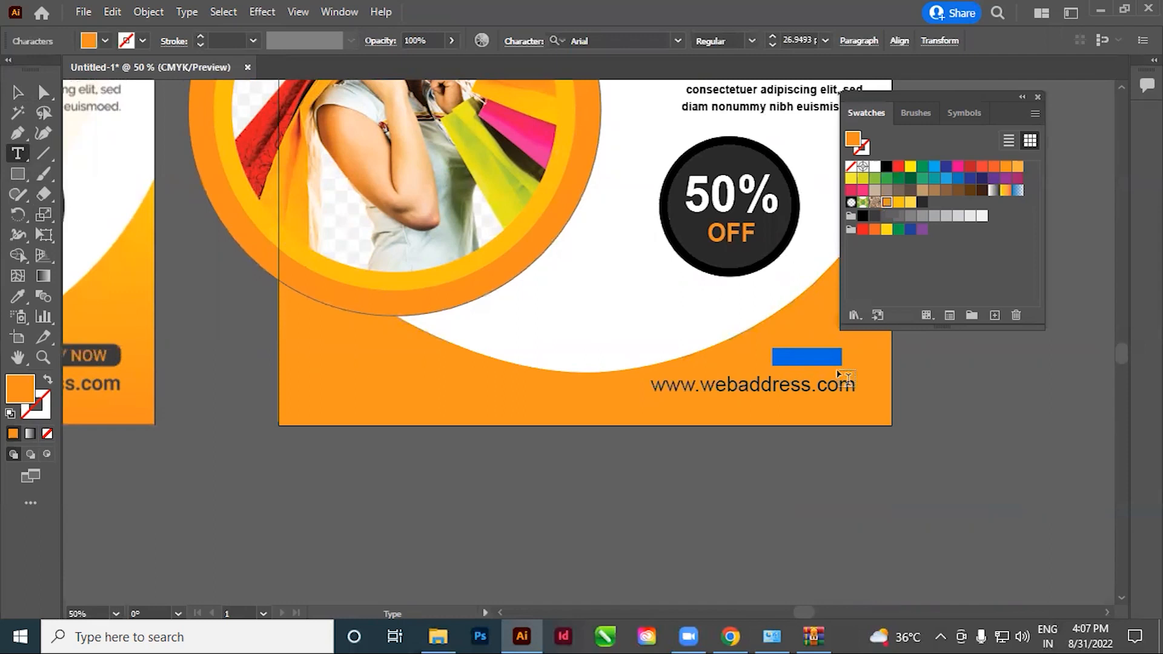
pyautogui.click(18, 92)
pyautogui.click(805, 535)
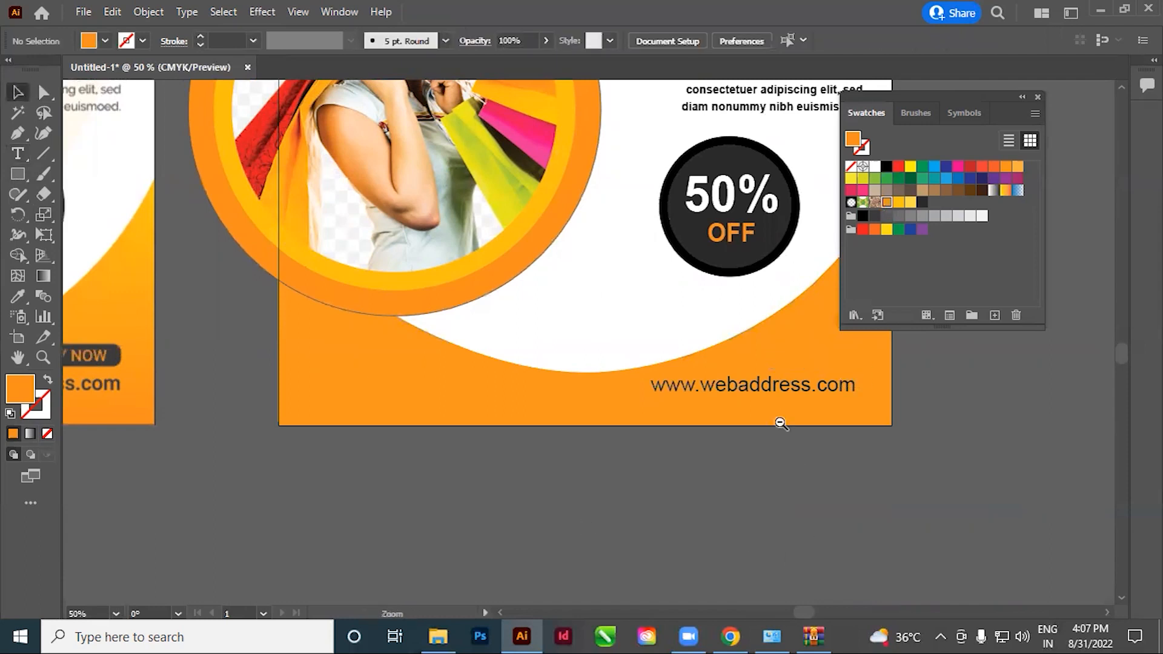
# Return the dark rounded rectangle to its place above the web address and send it behind the BUY NOW text
pyautogui.keyDown('ctrl'); pyautogui.keyDown('alt'); pyautogui.click(780, 423); pyautogui.keyUp('alt'); pyautogui.keyUp('ctrl')
pyautogui.keyDown('ctrl'); pyautogui.keyDown('alt'); pyautogui.click(780, 423); pyautogui.keyUp('alt'); pyautogui.keyUp('ctrl')
pyautogui.moveTo(844, 224); pyautogui.dragTo(799, 549)
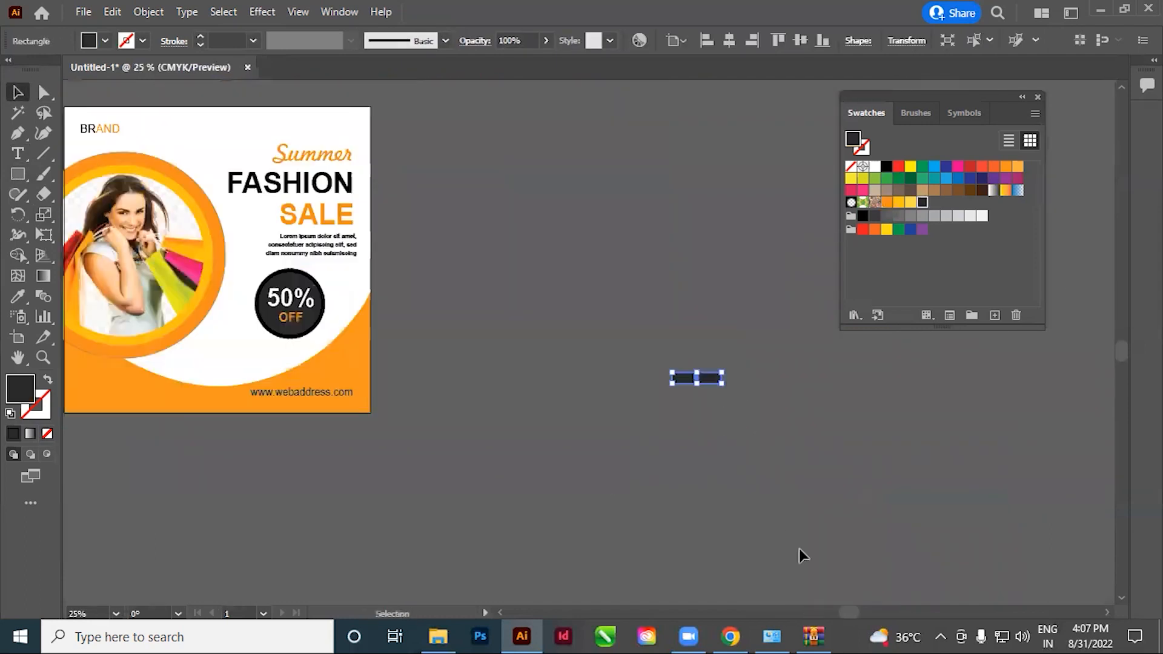
pyautogui.hotkey('ctrl', 'z')
pyautogui.click(595, 420)
pyautogui.moveTo(475, 467); pyautogui.dragTo(657, 426)
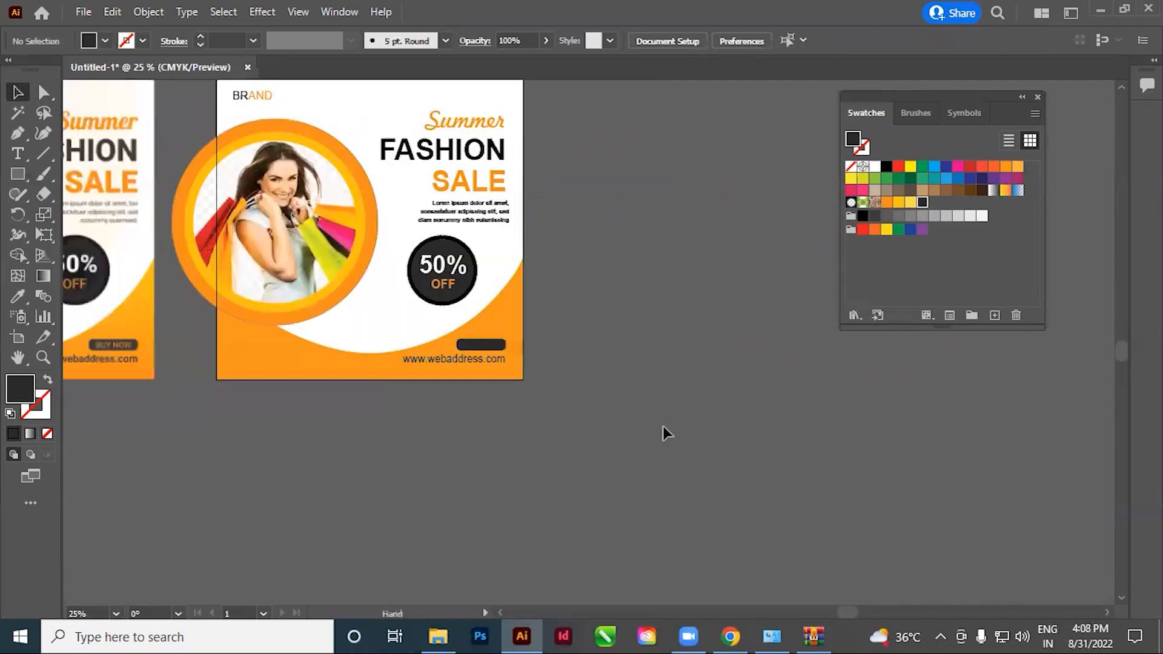
pyautogui.moveTo(511, 335); pyautogui.dragTo(875, 475)
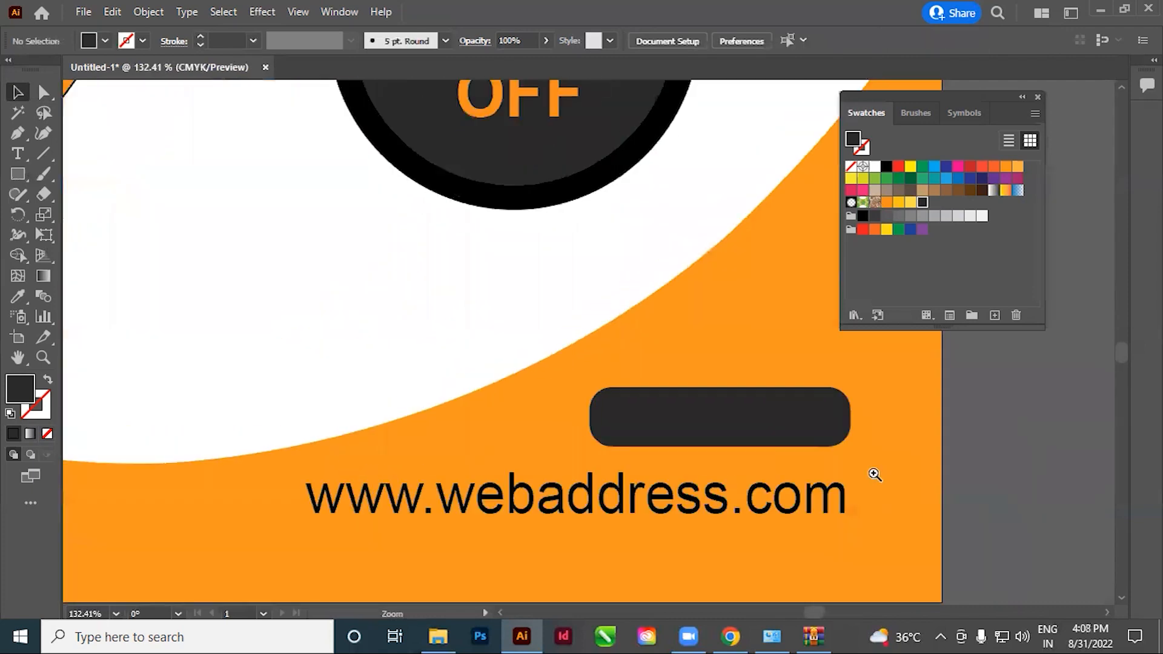
pyautogui.click(705, 429)
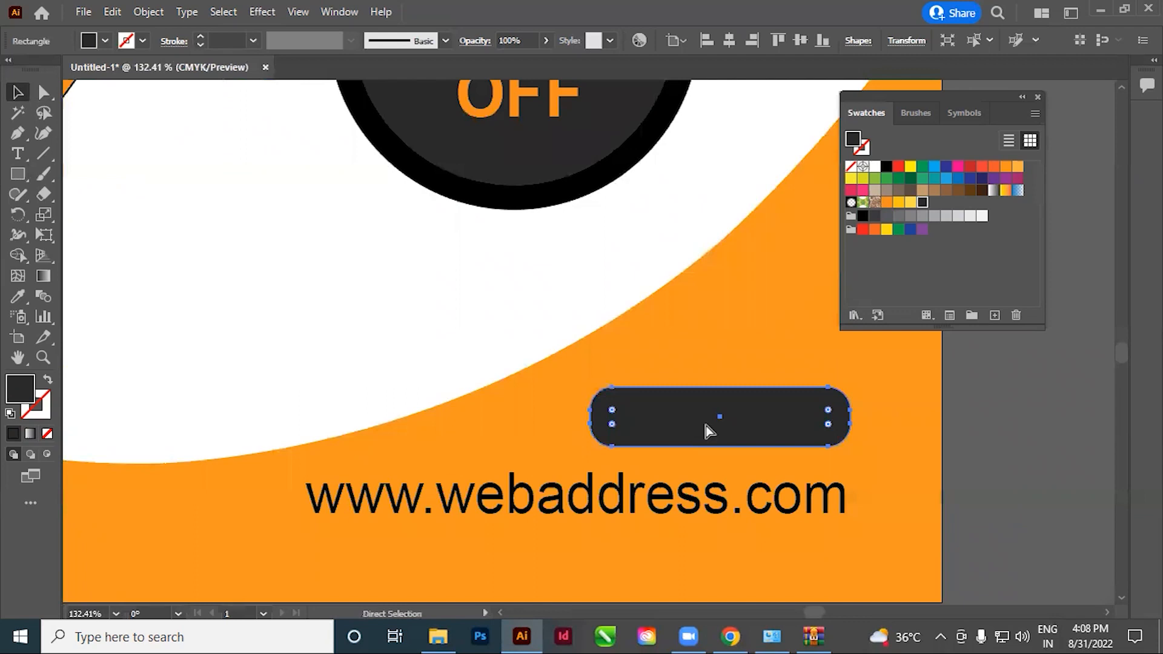
pyautogui.hotkey('ctrl', '[')
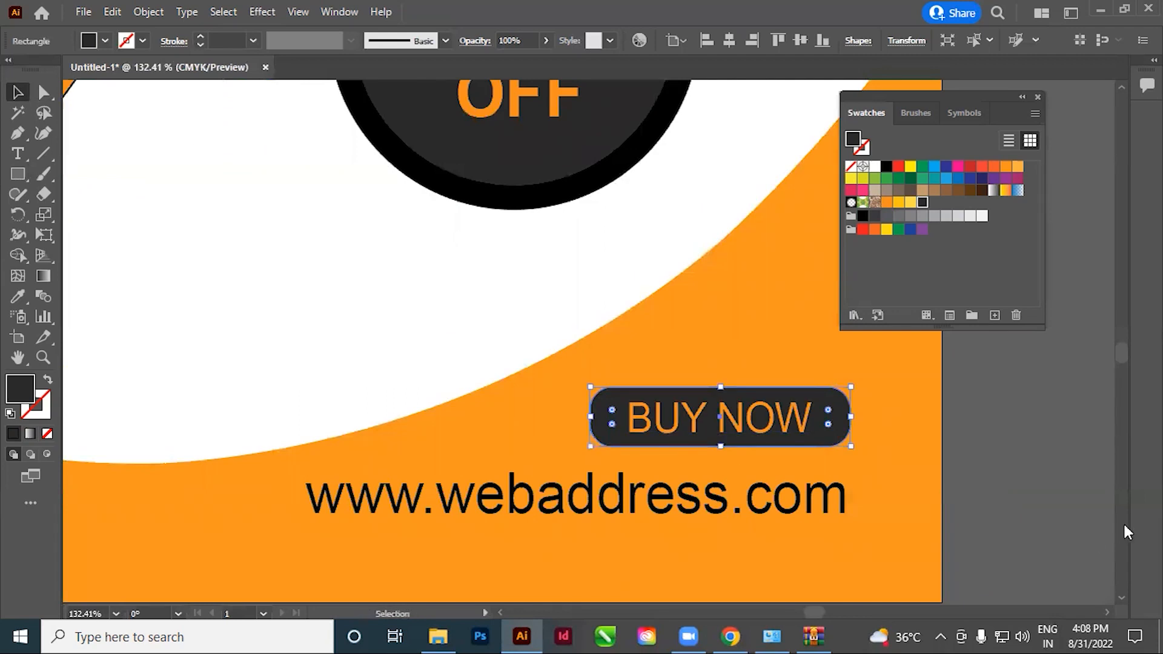
# Examine the recreated post side by side with the reference design, and close the Swatches panel
pyautogui.scroll(-5, 1124, 531)
pyautogui.keyDown('ctrl'); pyautogui.keyDown('alt'); pyautogui.click(629, 293); pyautogui.keyUp('alt'); pyautogui.keyUp('ctrl')
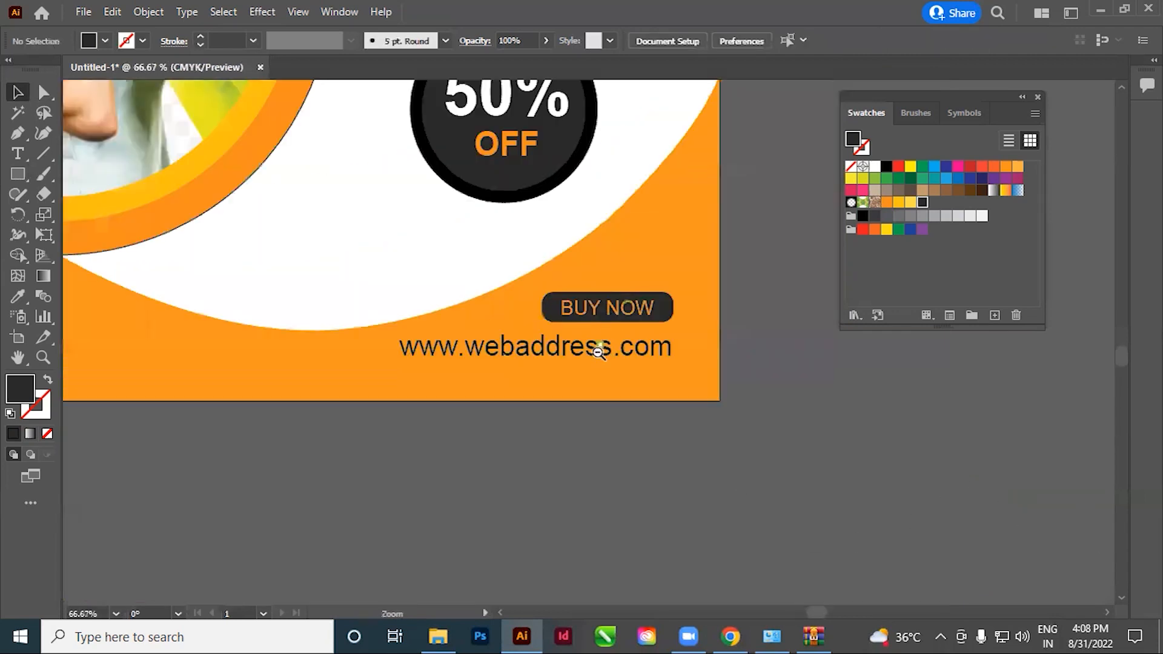
pyautogui.keyDown('ctrl'); pyautogui.keyDown('alt'); pyautogui.click(598, 350); pyautogui.keyUp('alt'); pyautogui.keyUp('ctrl')
pyautogui.keyDown('ctrl'); pyautogui.keyDown('alt'); pyautogui.click(599, 353); pyautogui.keyUp('alt'); pyautogui.keyUp('ctrl')
pyautogui.keyDown('ctrl'); pyautogui.keyDown('alt'); pyautogui.click(598, 357); pyautogui.keyUp('alt'); pyautogui.keyUp('ctrl')
pyautogui.keyDown('ctrl'); pyautogui.keyDown('alt'); pyautogui.click(597, 358); pyautogui.keyUp('alt'); pyautogui.keyUp('ctrl')
pyautogui.moveTo(507, 394); pyautogui.dragTo(635, 447)
pyautogui.moveTo(548, 258); pyautogui.dragTo(649, 390)
pyautogui.keyDown('ctrl'); pyautogui.keyDown('alt'); pyautogui.click(624, 371); pyautogui.keyUp('alt'); pyautogui.keyUp('ctrl')
pyautogui.moveTo(720, 488); pyautogui.dragTo(751, 535)
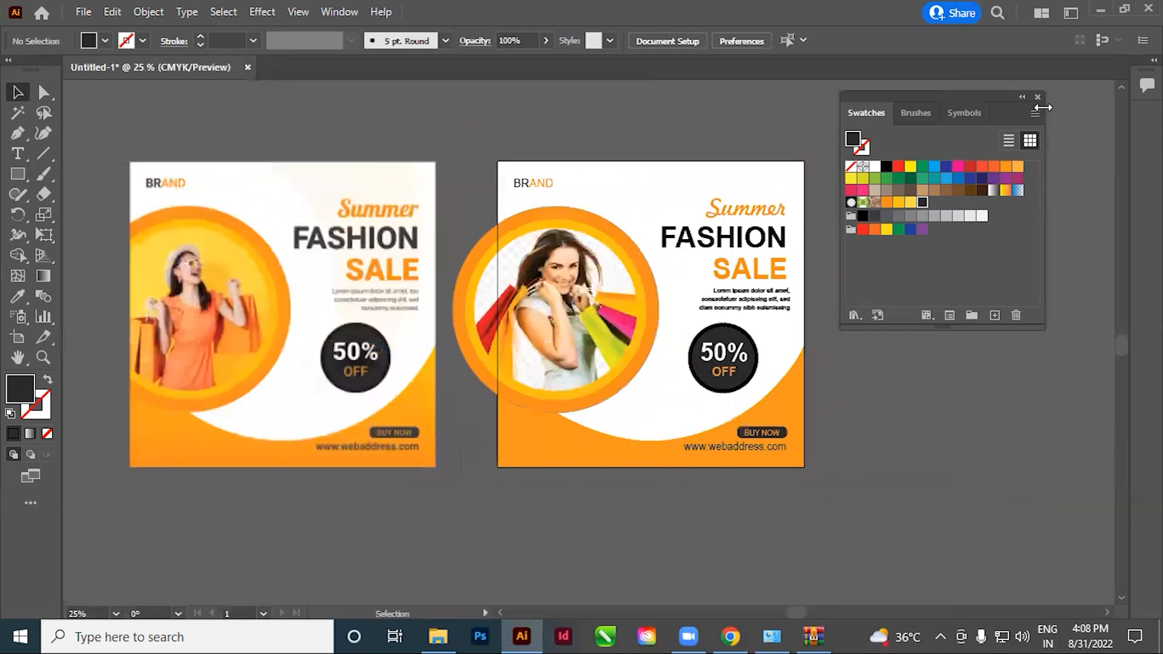
pyautogui.click(1038, 97)
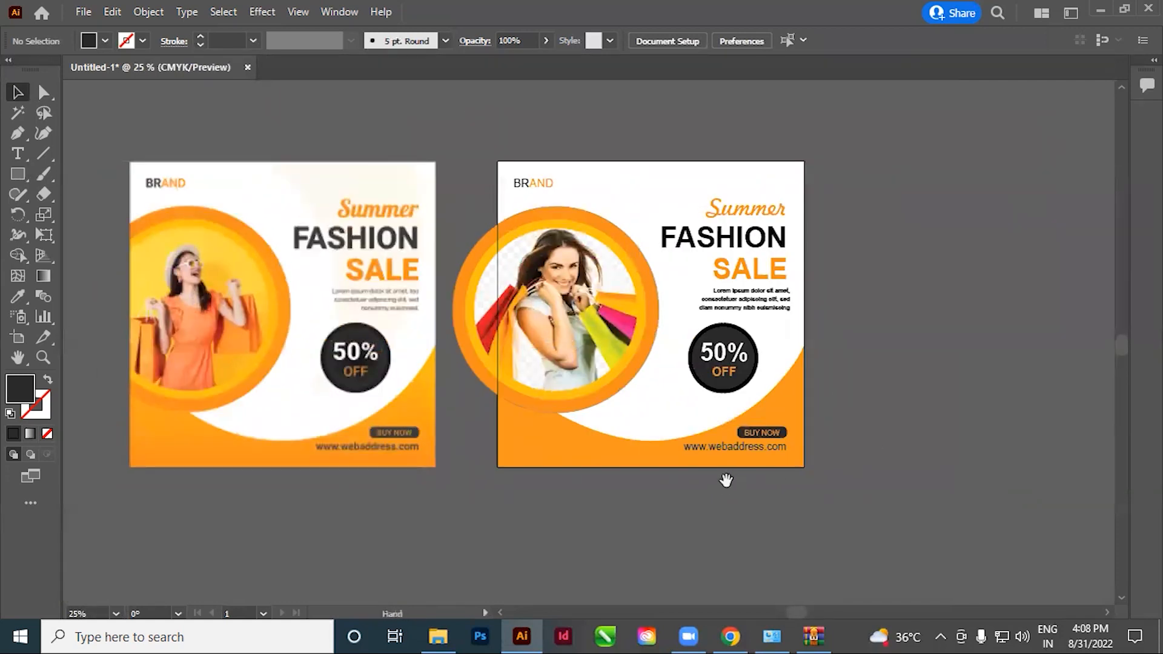
pyautogui.moveTo(726, 480); pyautogui.dragTo(766, 474)
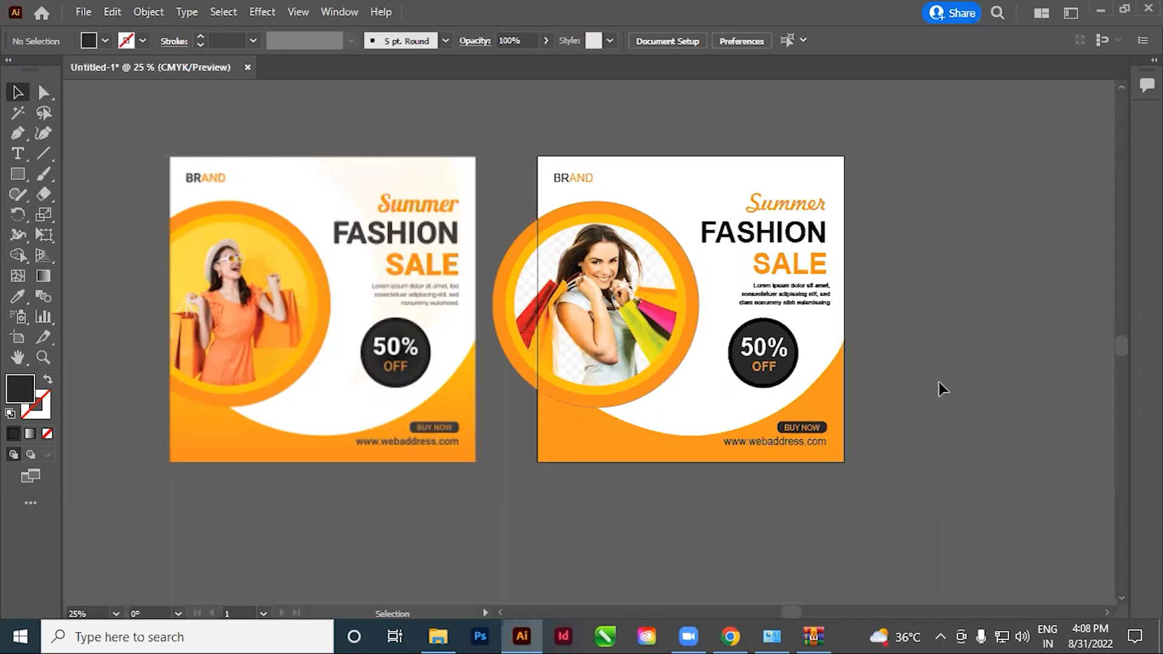
# Draw a rectangle with the default white fill and 1 pt black stroke covering the whole 1080 by 1080 pt artboard
pyautogui.click(17, 174)
pyautogui.press('d')
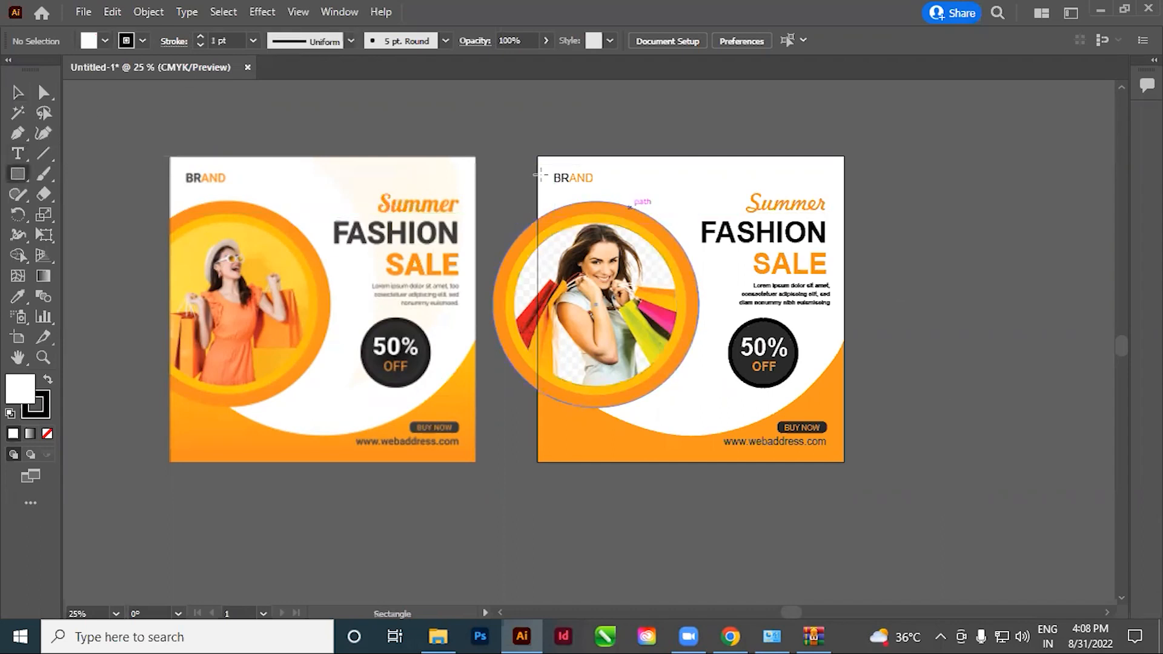
pyautogui.moveTo(538, 157); pyautogui.dragTo(844, 462)
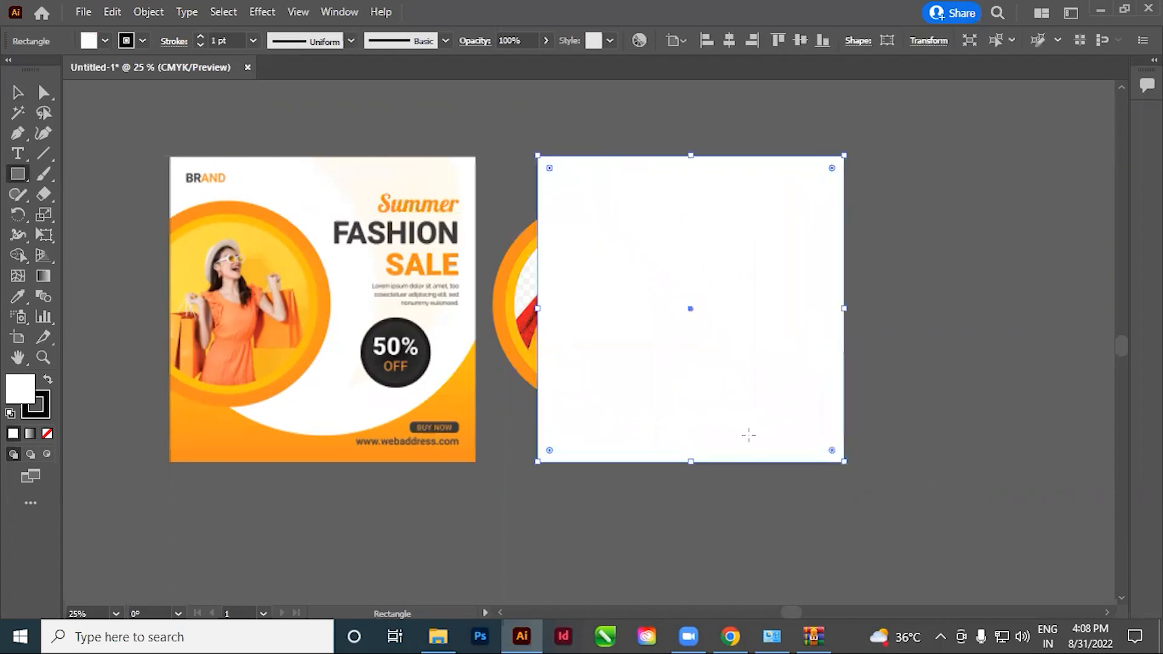
pyautogui.click(17, 92)
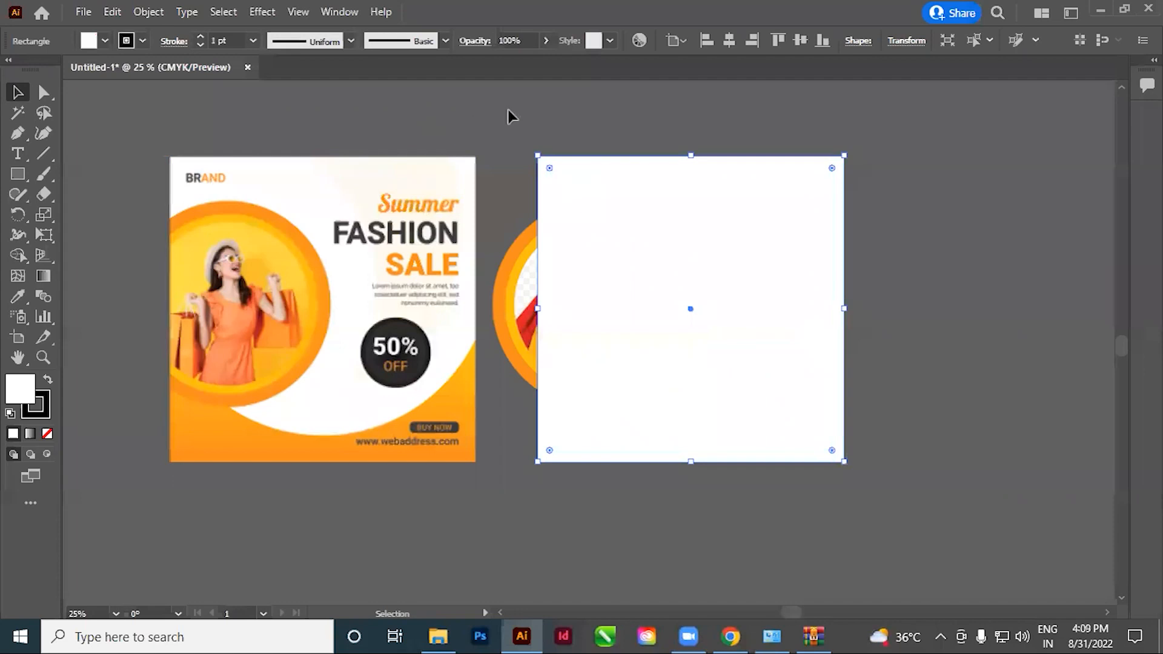
# Select the post's artwork together with the covering rectangle and make a clipping mask from them
pyautogui.click(533, 100)
pyautogui.moveTo(530, 162); pyautogui.dragTo(569, 274)
pyautogui.hotkey('ctrl', '7')
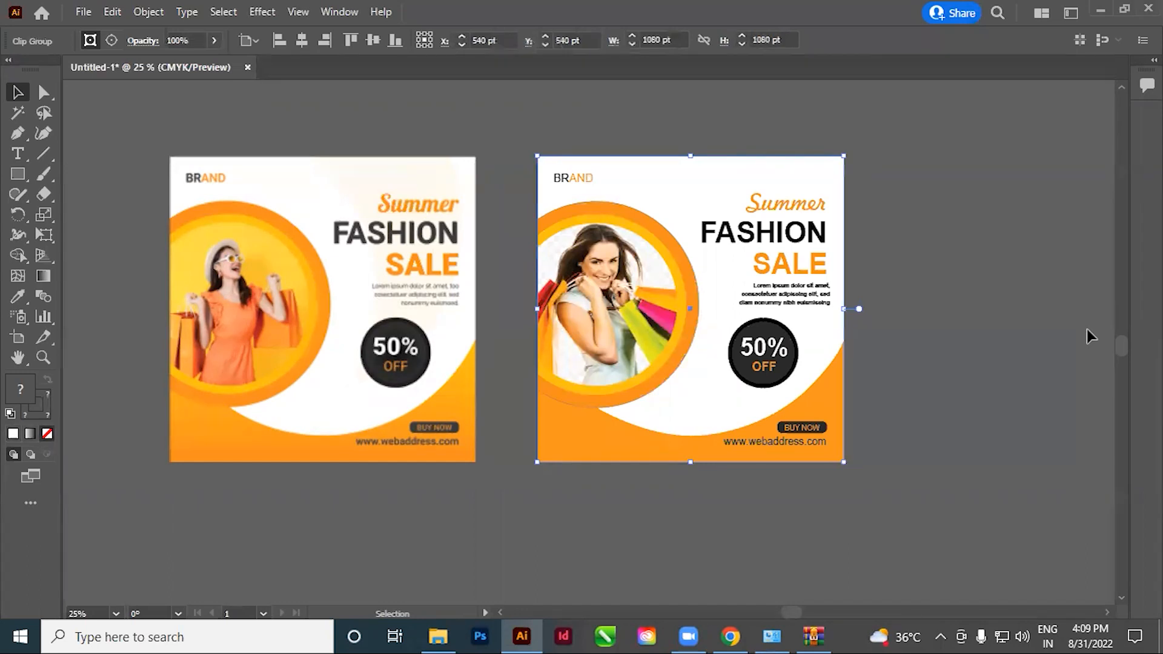
pyautogui.click(1095, 422)
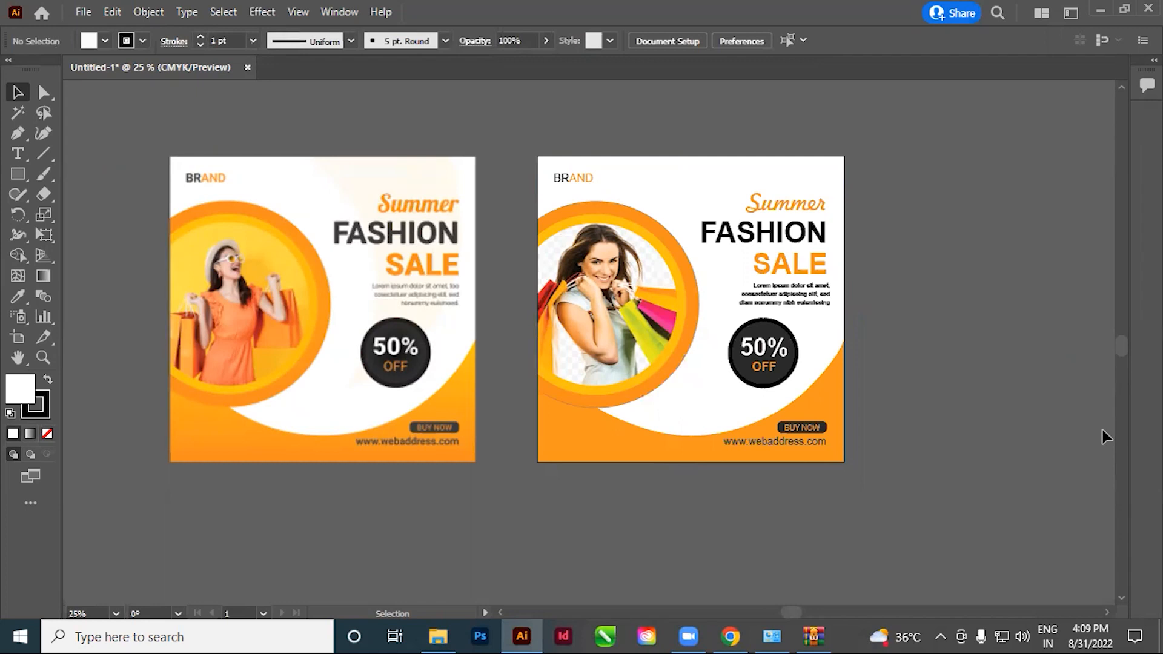
pyautogui.press('space')
pyautogui.moveTo(328, 506); pyautogui.dragTo(657, 438)
pyautogui.press('space')
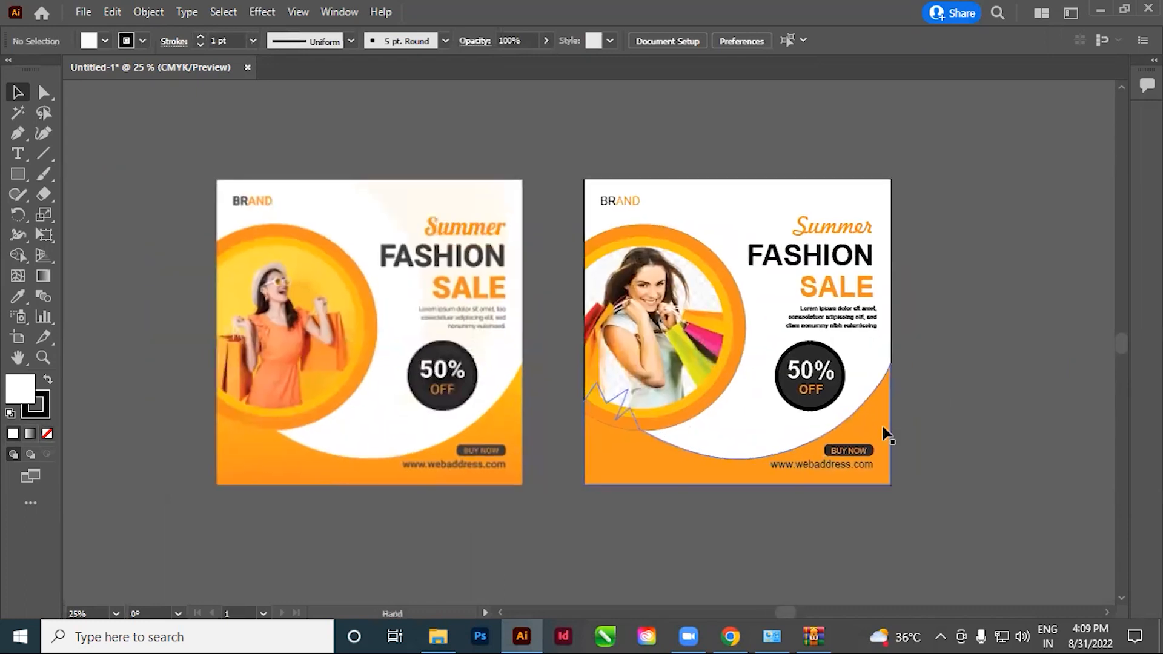